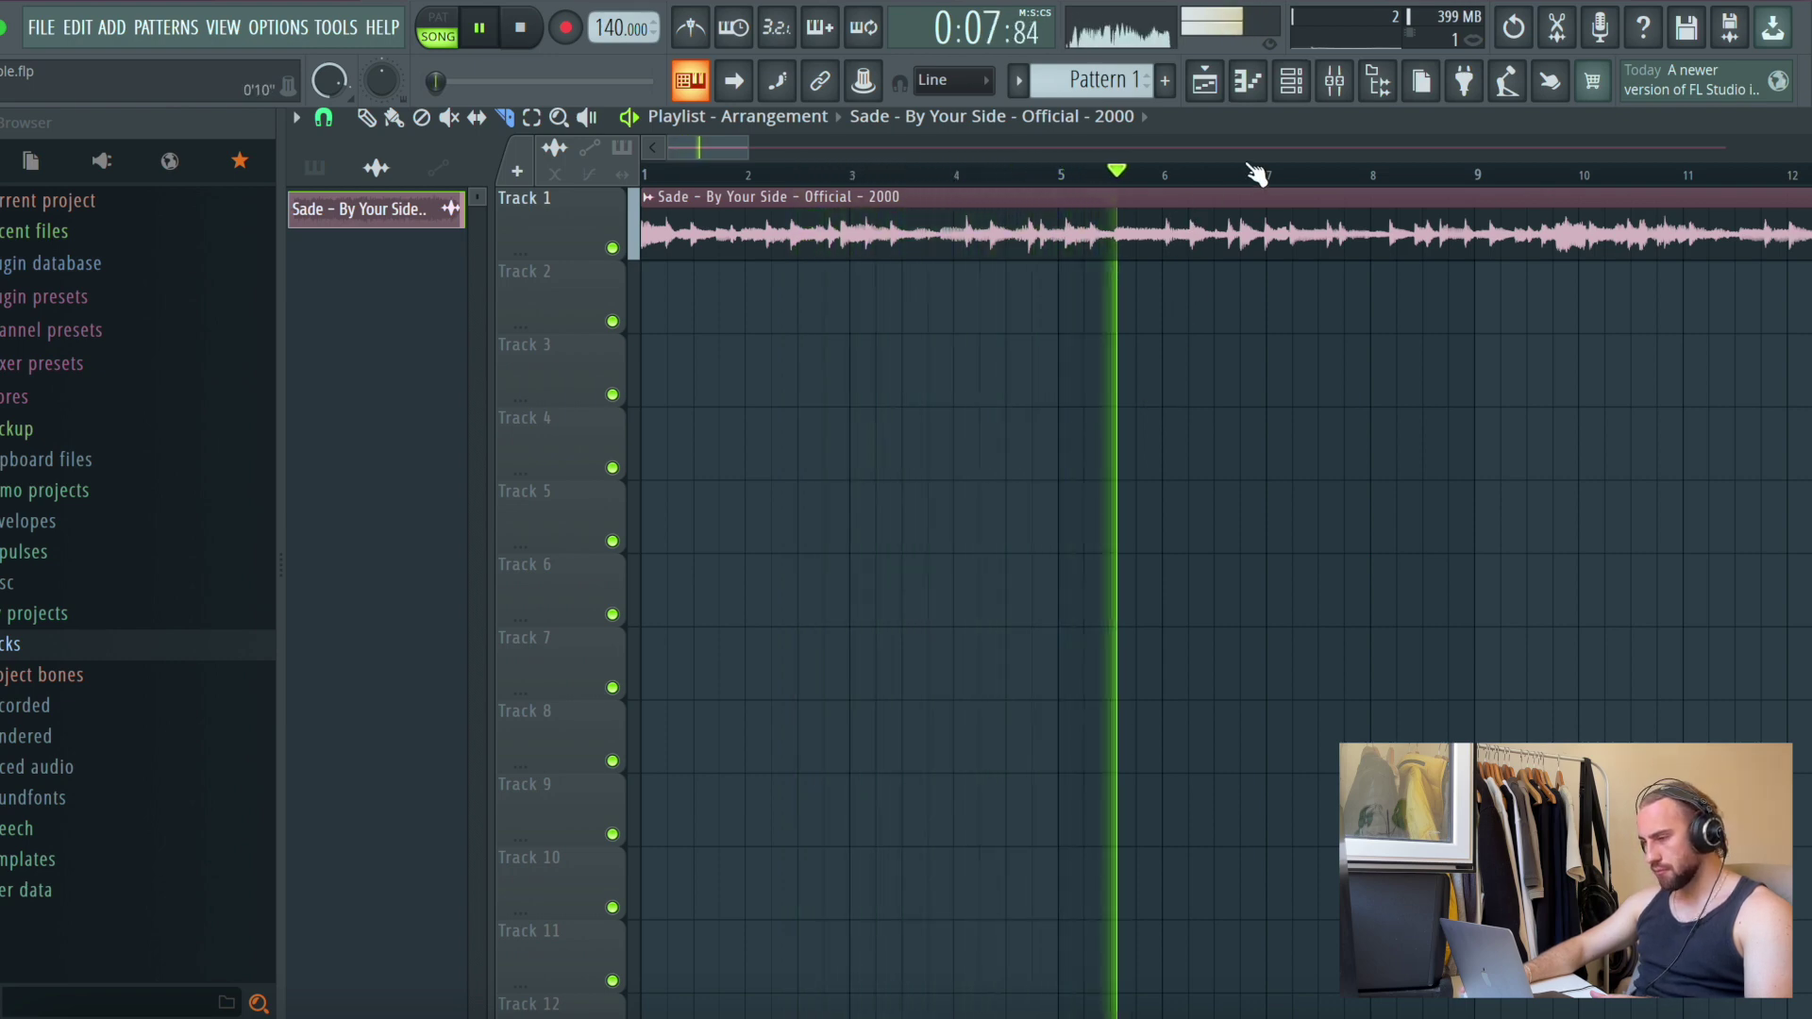
Slice the Sade audio clip on Track 1 shortly before bar 9 and again shortly before bar 17
{"action": "left_click_drag", "start_coordinate": [707, 149], "coordinate": [747, 162]}
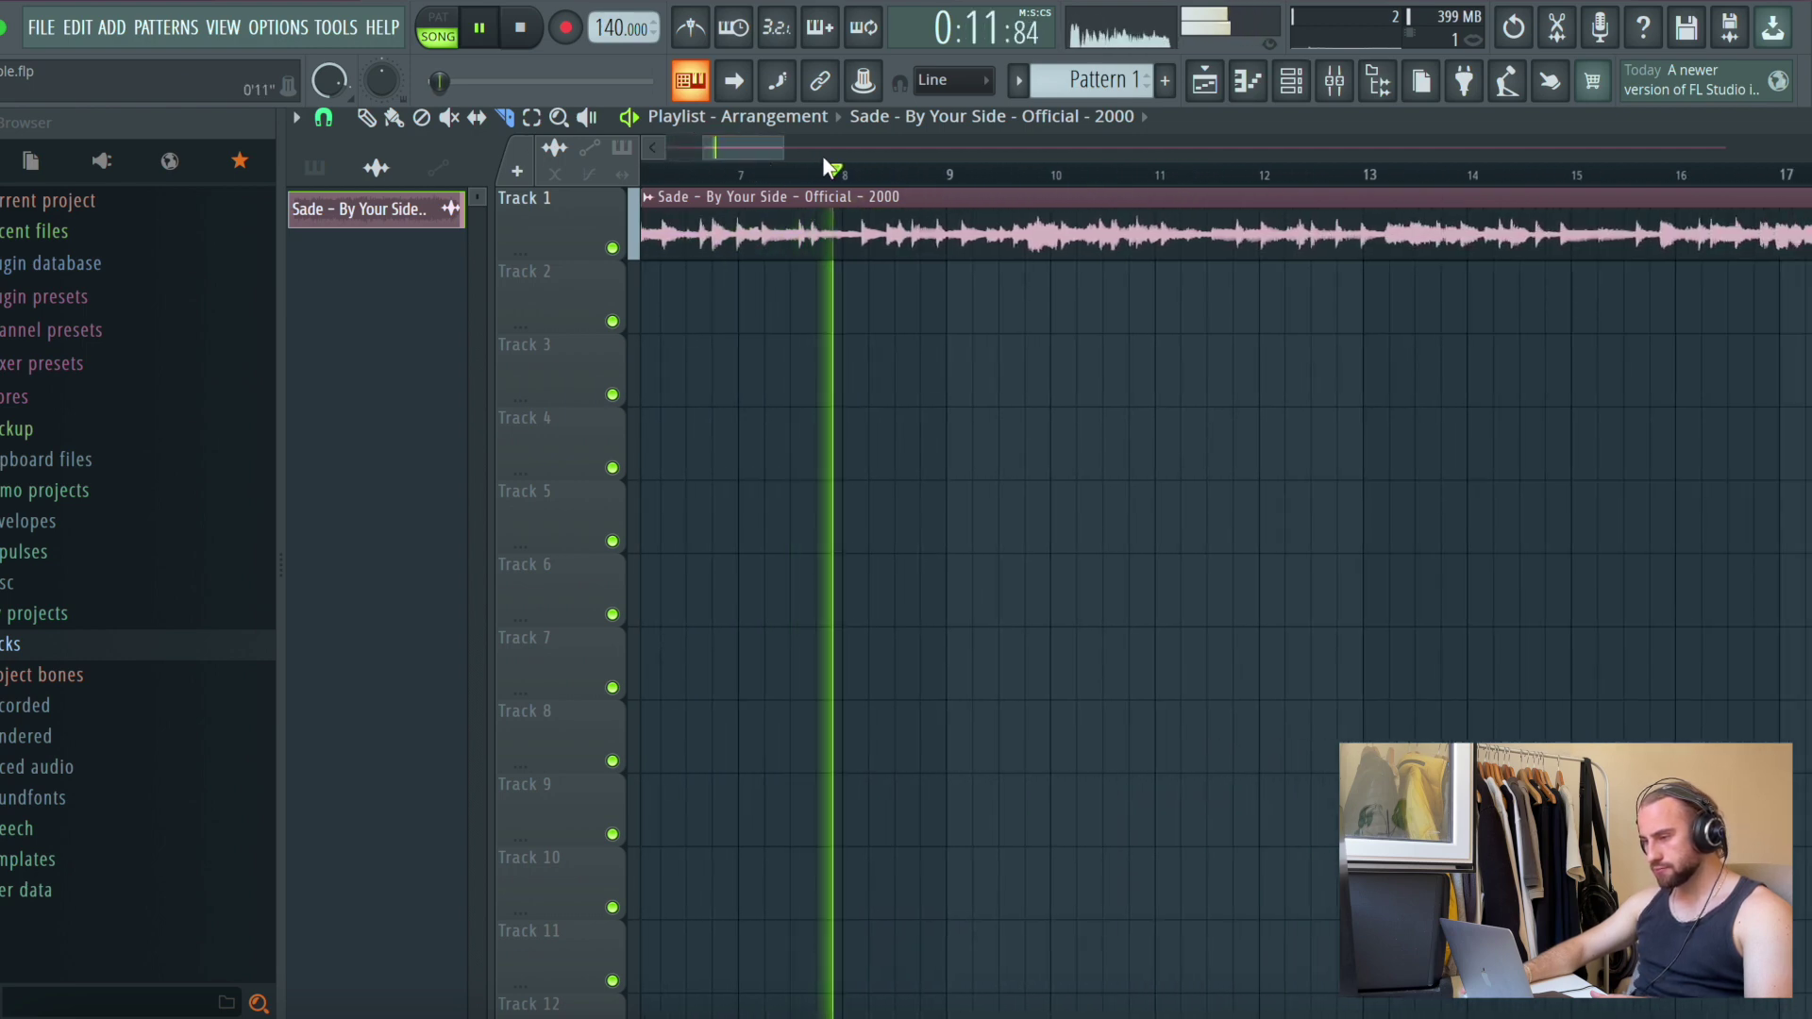
{"action": "scroll", "coordinate": [920, 194], "scroll_direction": "up", "scroll_amount": 5}
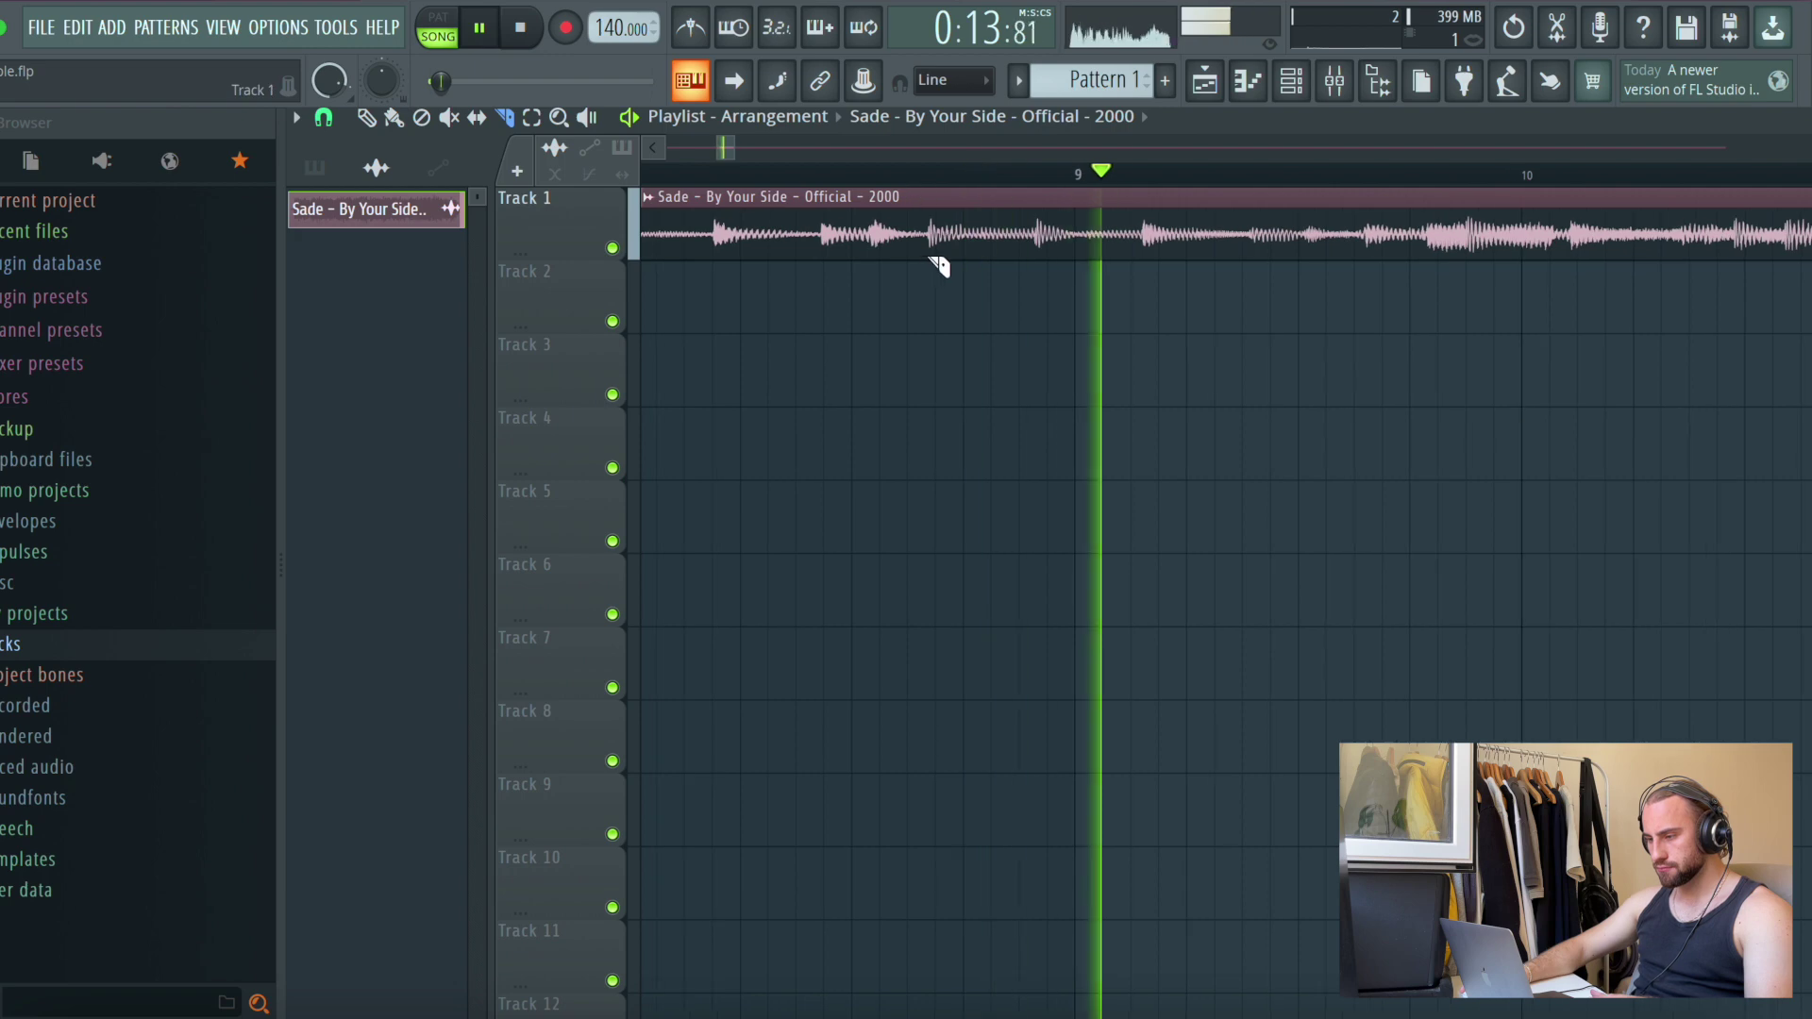
{"action": "left_click", "coordinate": [939, 204]}
{"action": "scroll", "coordinate": [930, 184], "scroll_direction": "down", "scroll_amount": 5}
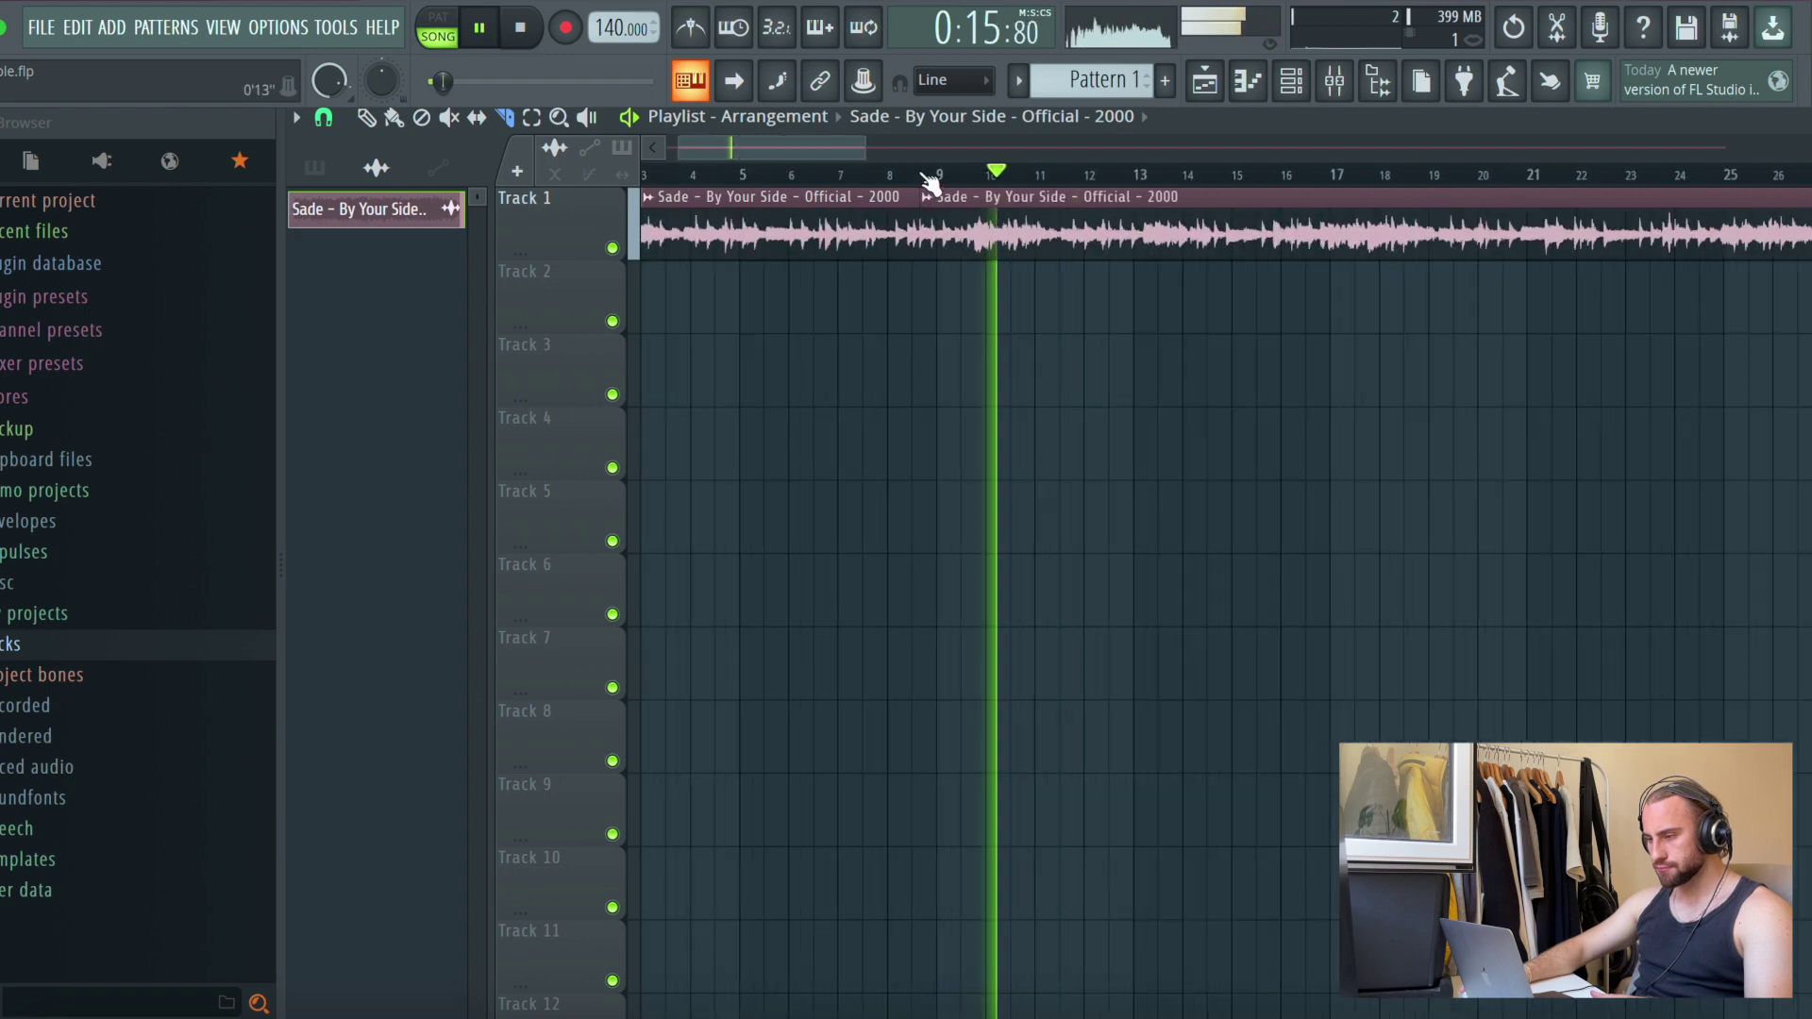
{"action": "scroll", "coordinate": [929, 183], "scroll_direction": "down", "scroll_amount": 3}
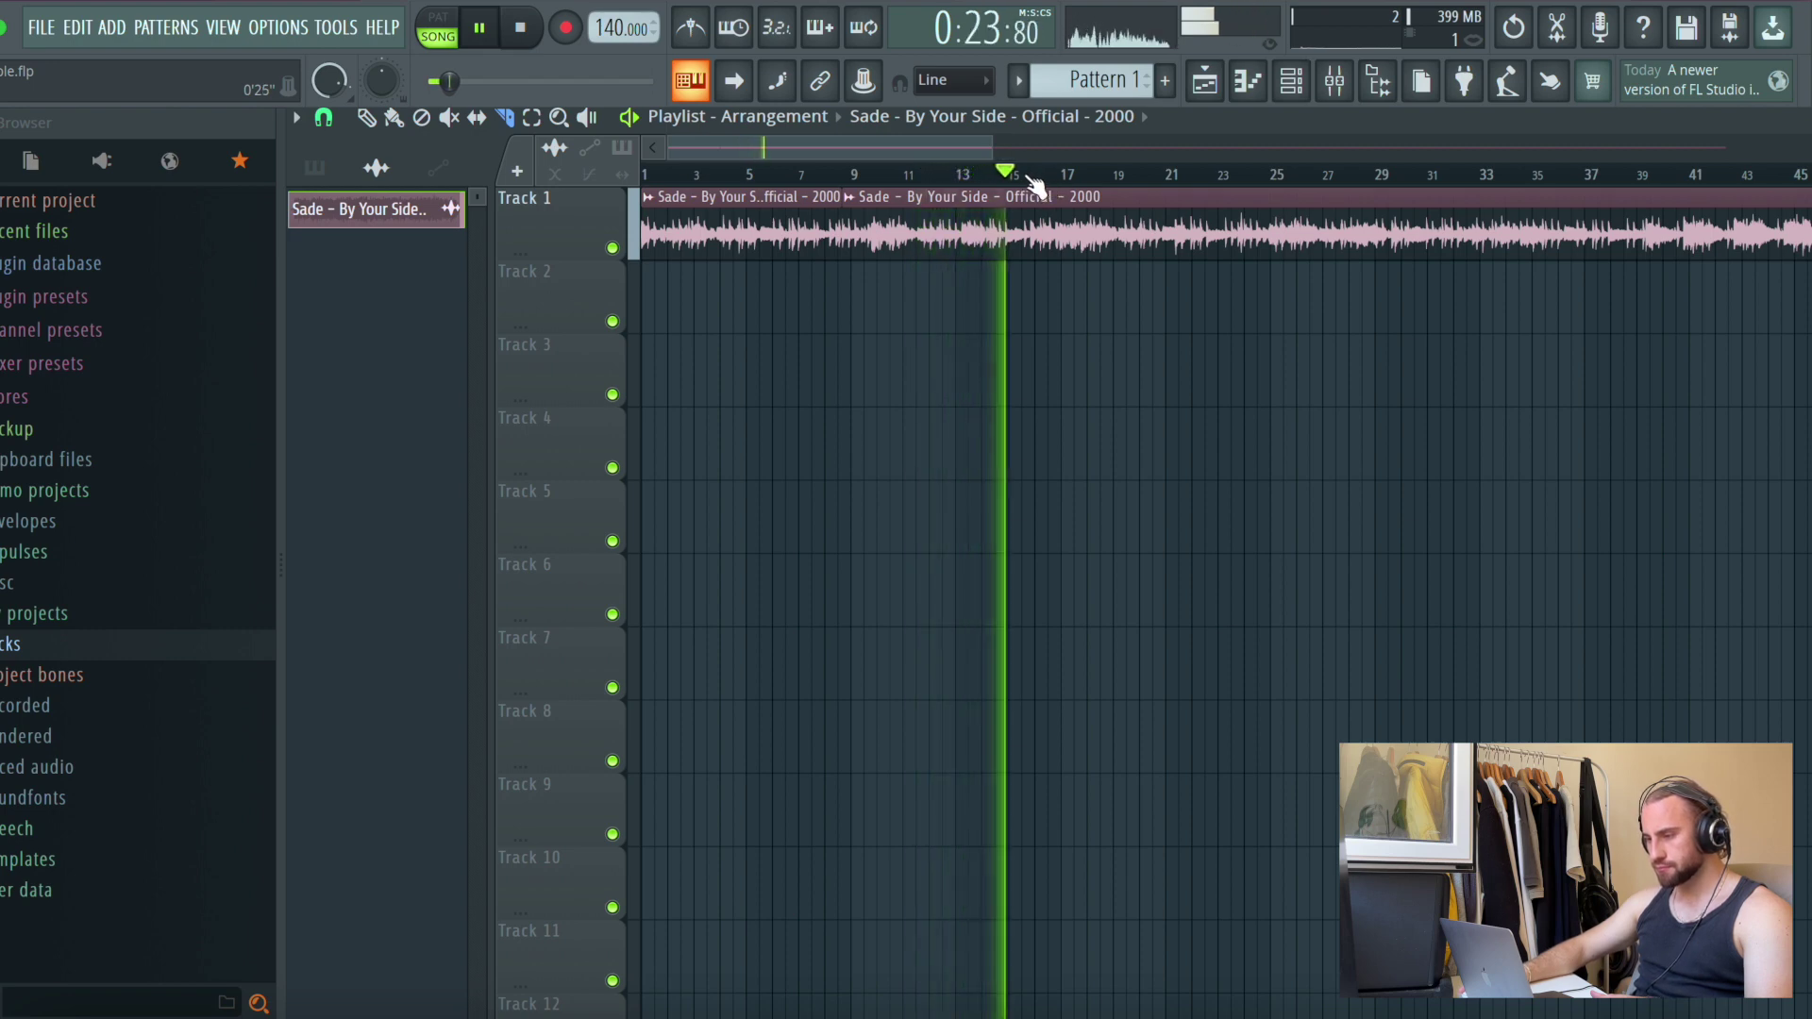
{"action": "scroll", "coordinate": [1037, 184], "scroll_direction": "up", "scroll_amount": 5}
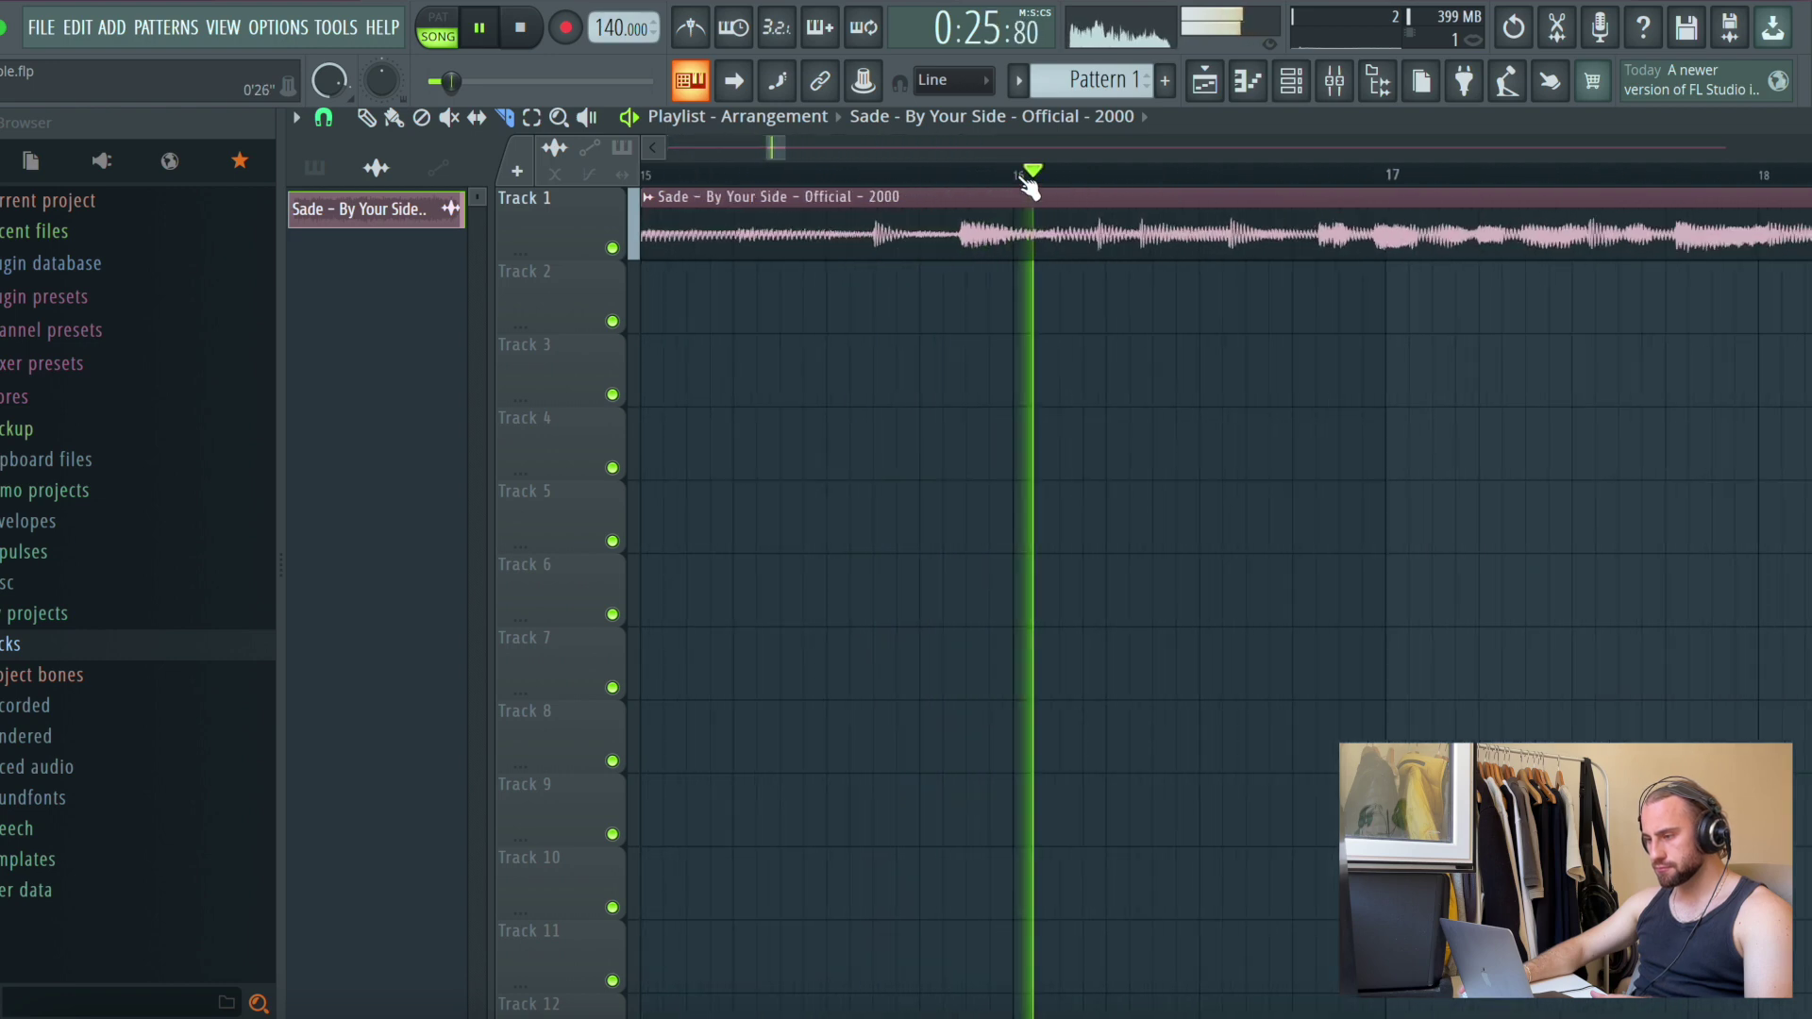
{"action": "scroll", "coordinate": [1173, 183], "scroll_direction": "down", "scroll_amount": 5}
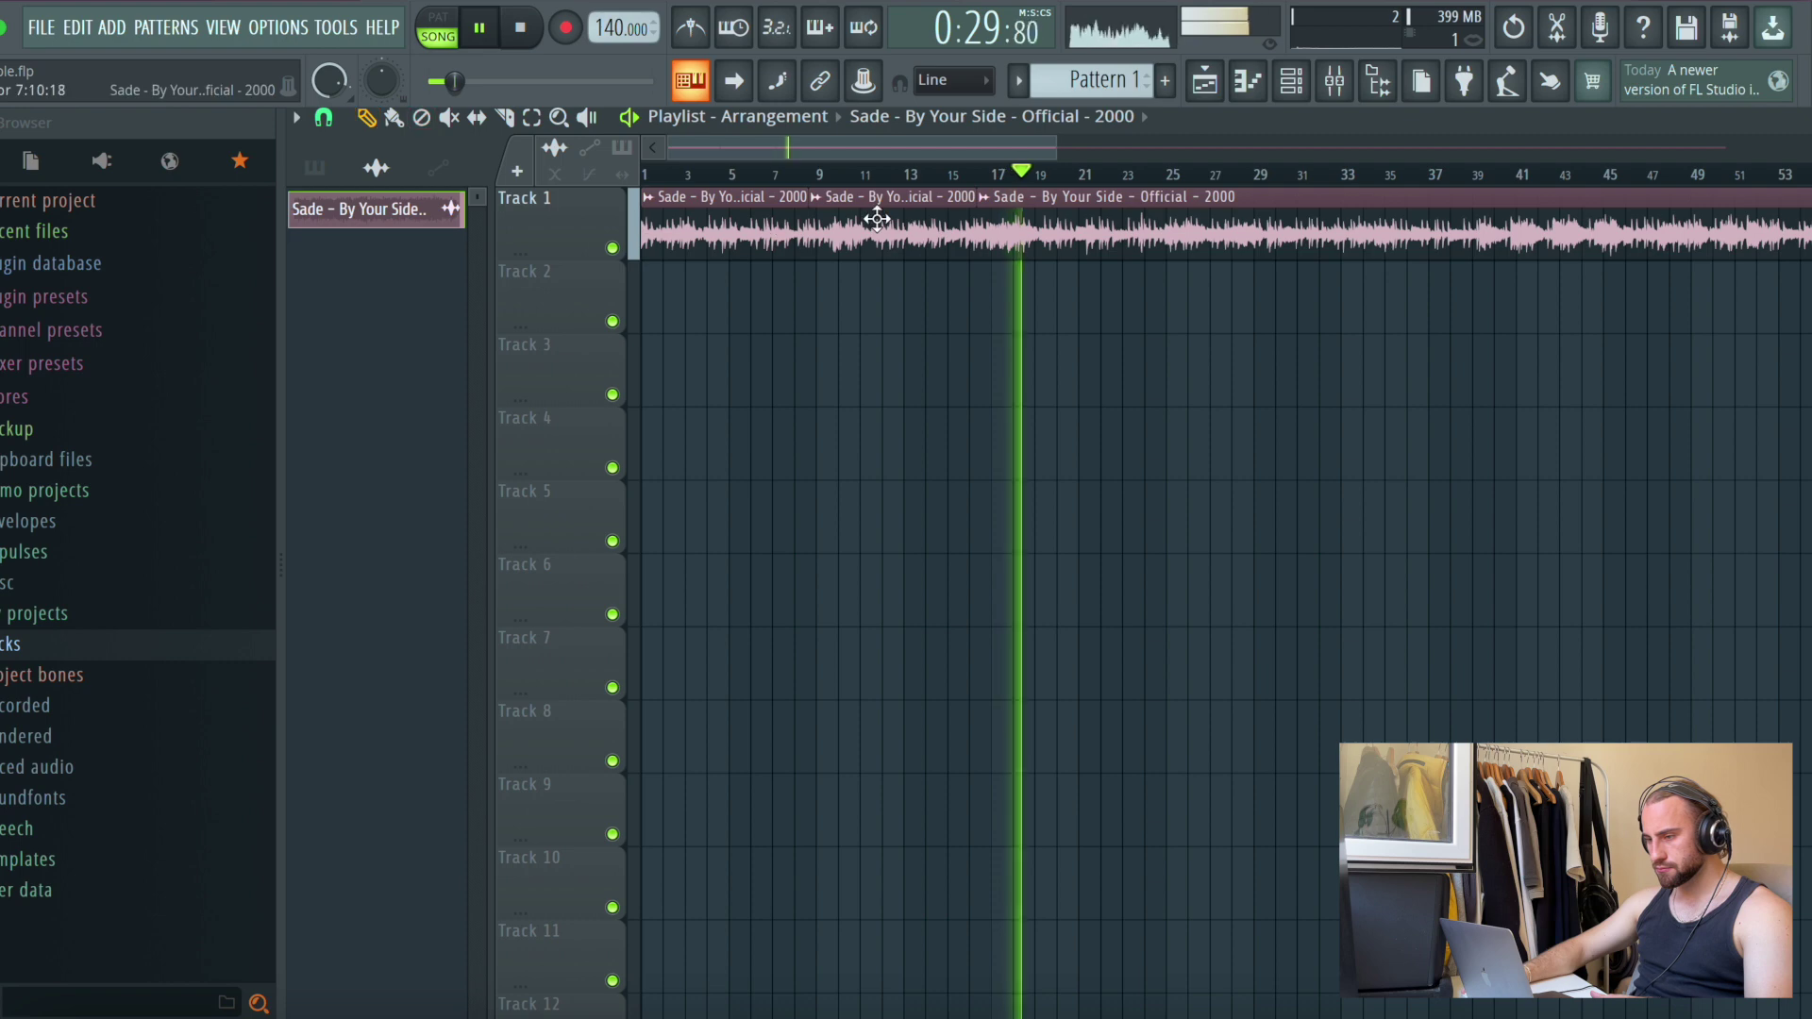
Extend the first segment on Track 1 to bar 9 and place the second segment on Track 2 starting at bar 9
{"action": "left_click_drag", "start_coordinate": [873, 202], "coordinate": [821, 240]}
{"action": "scroll", "coordinate": [828, 184], "scroll_direction": "up", "scroll_amount": 3}
{"action": "scroll", "coordinate": [827, 184], "scroll_direction": "up", "scroll_amount": 4}
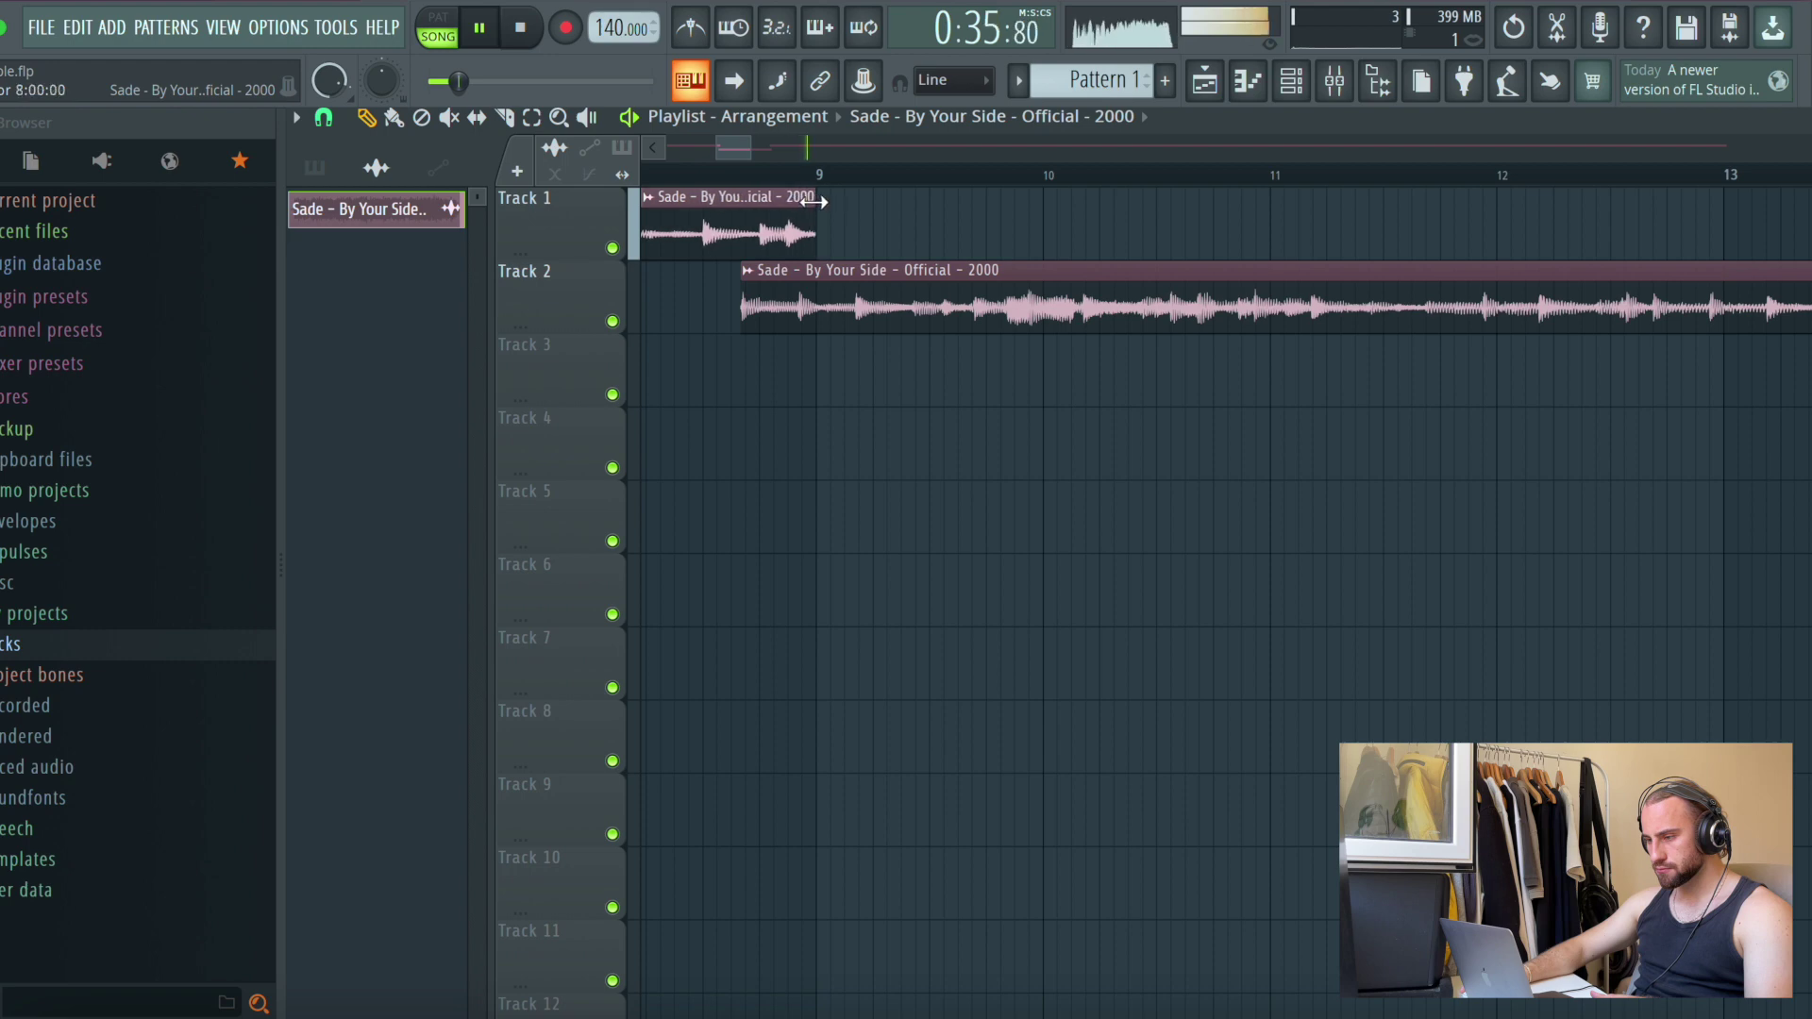
{"action": "left_click_drag", "start_coordinate": [824, 300], "coordinate": [898, 324]}
{"action": "right_click", "coordinate": [853, 283]}
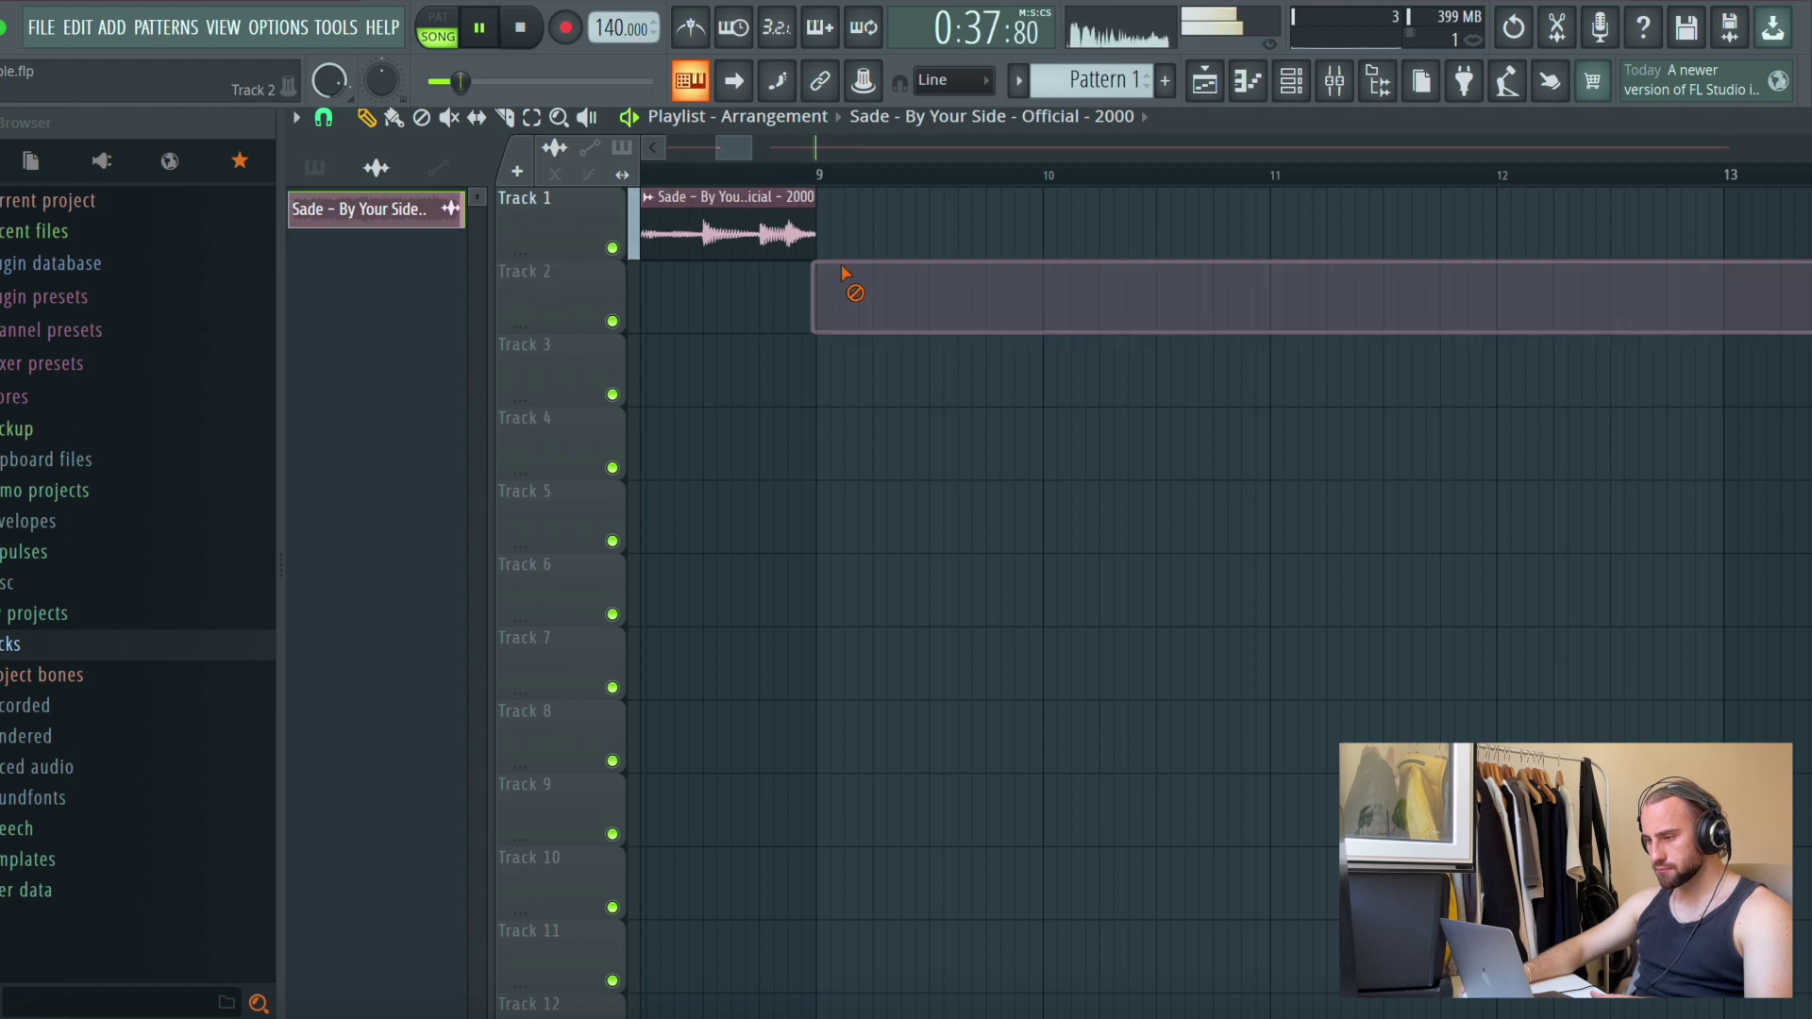
{"action": "left_click", "coordinate": [817, 299]}
Slice the remaining audio on Track 1 shortly after bar 24
{"action": "scroll", "coordinate": [842, 176], "scroll_direction": "down", "scroll_amount": 5}
{"action": "left_click", "coordinate": [506, 119]}
{"action": "left_click", "coordinate": [1228, 176]}
{"action": "scroll", "coordinate": [1226, 177], "scroll_direction": "up", "scroll_amount": 6}
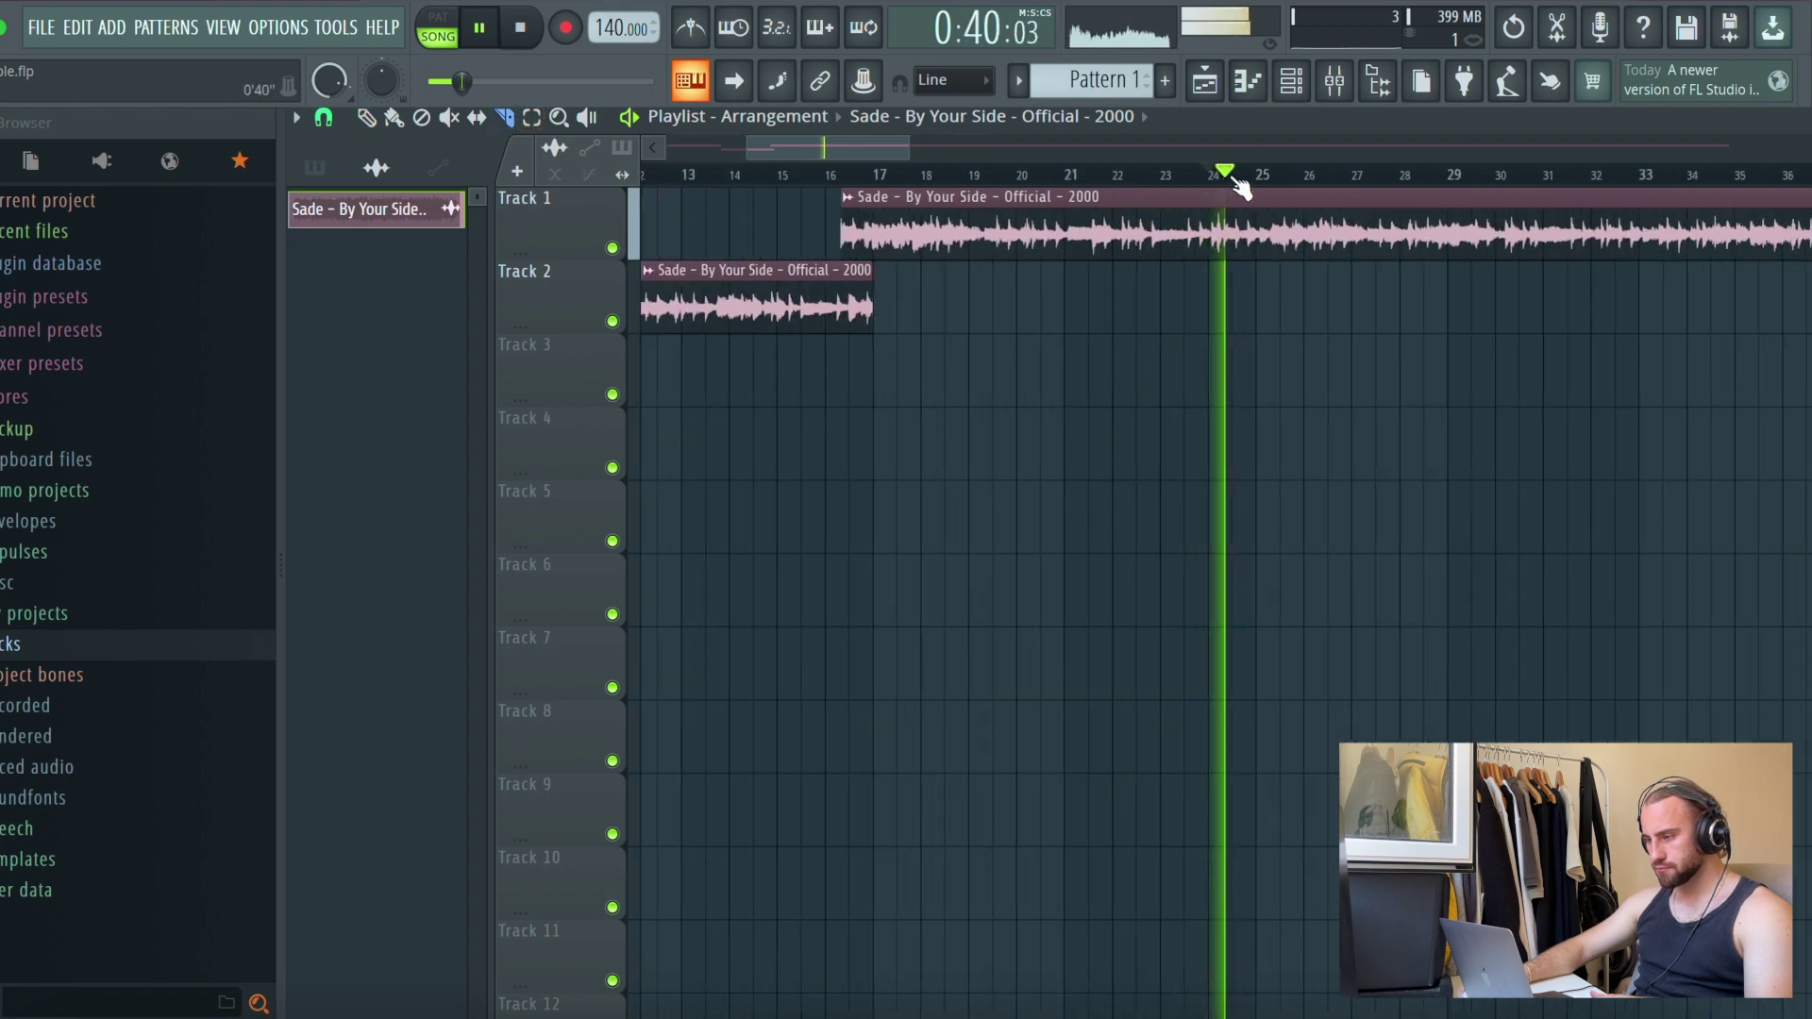
{"action": "left_click_drag", "start_coordinate": [1221, 259], "coordinate": [1207, 203]}
{"action": "scroll", "coordinate": [1217, 184], "scroll_direction": "down", "scroll_amount": 3}
{"action": "scroll", "coordinate": [1217, 184], "scroll_direction": "down", "scroll_amount": 3}
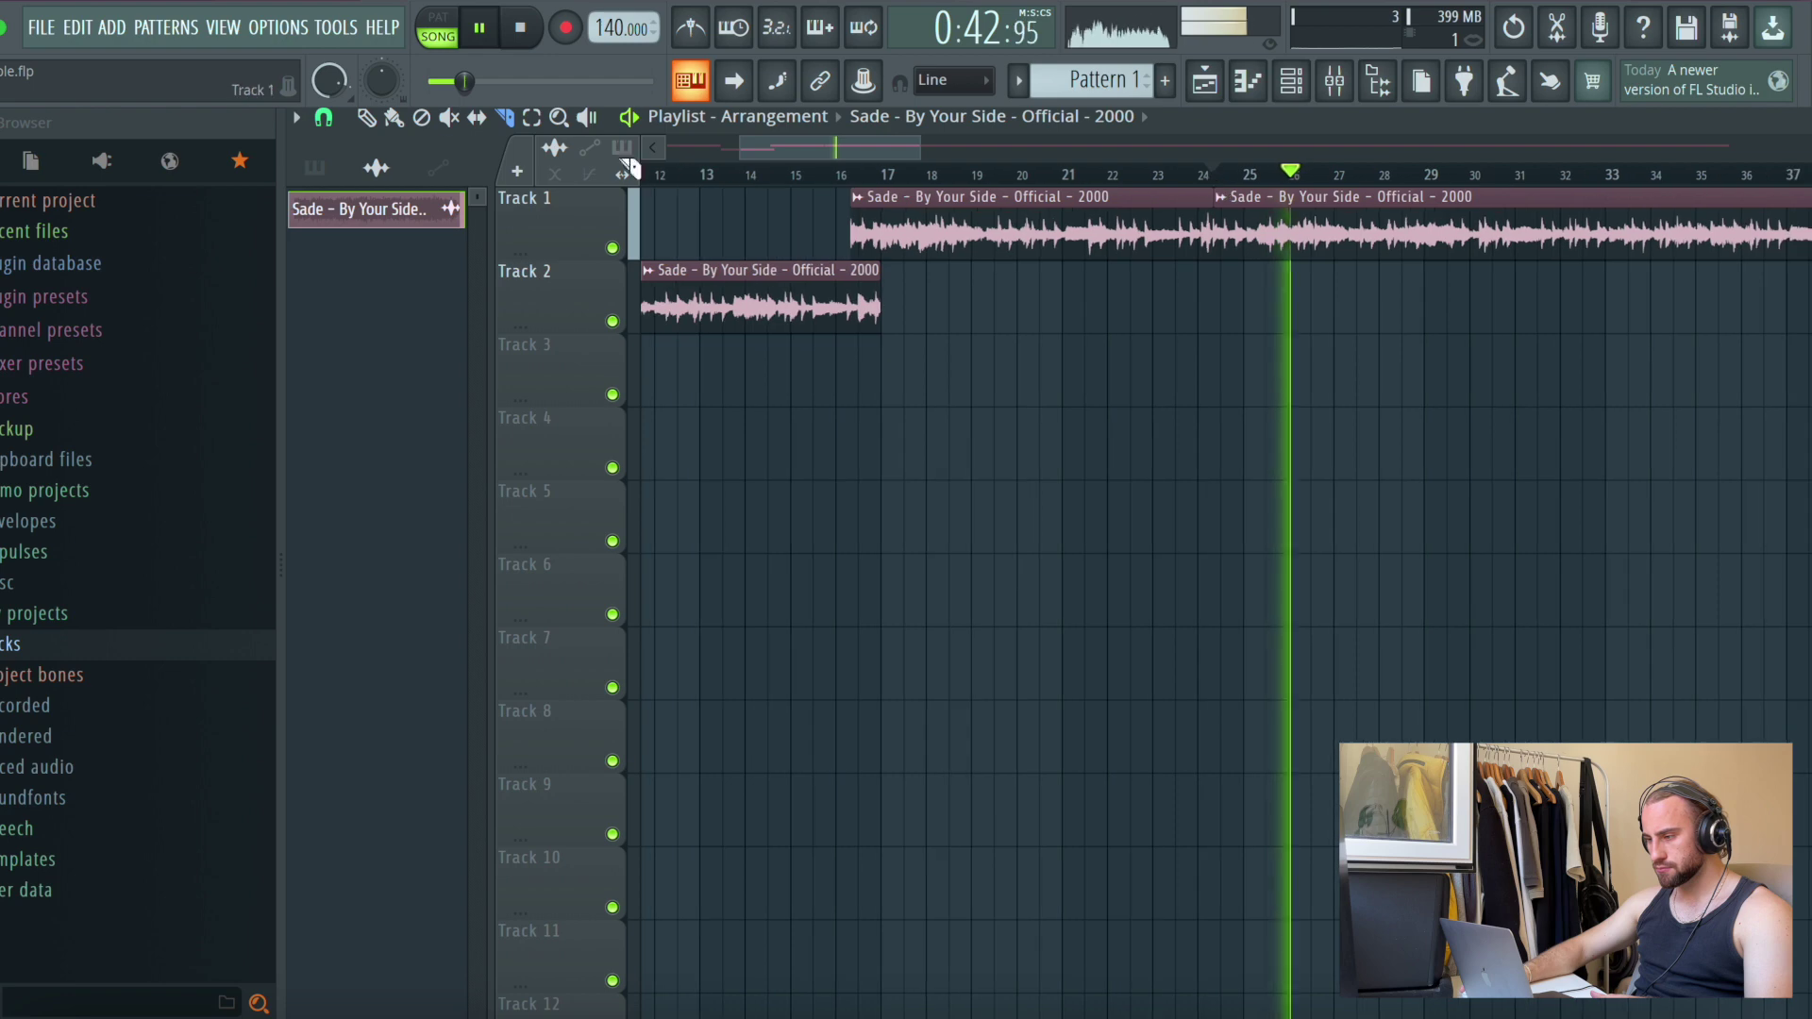
Place the third segment on Track 3 starting at bar 17 and delete the leftover pieces on Track 1
{"action": "left_click", "coordinate": [366, 117]}
{"action": "scroll", "coordinate": [865, 173], "scroll_direction": "down", "scroll_amount": 4}
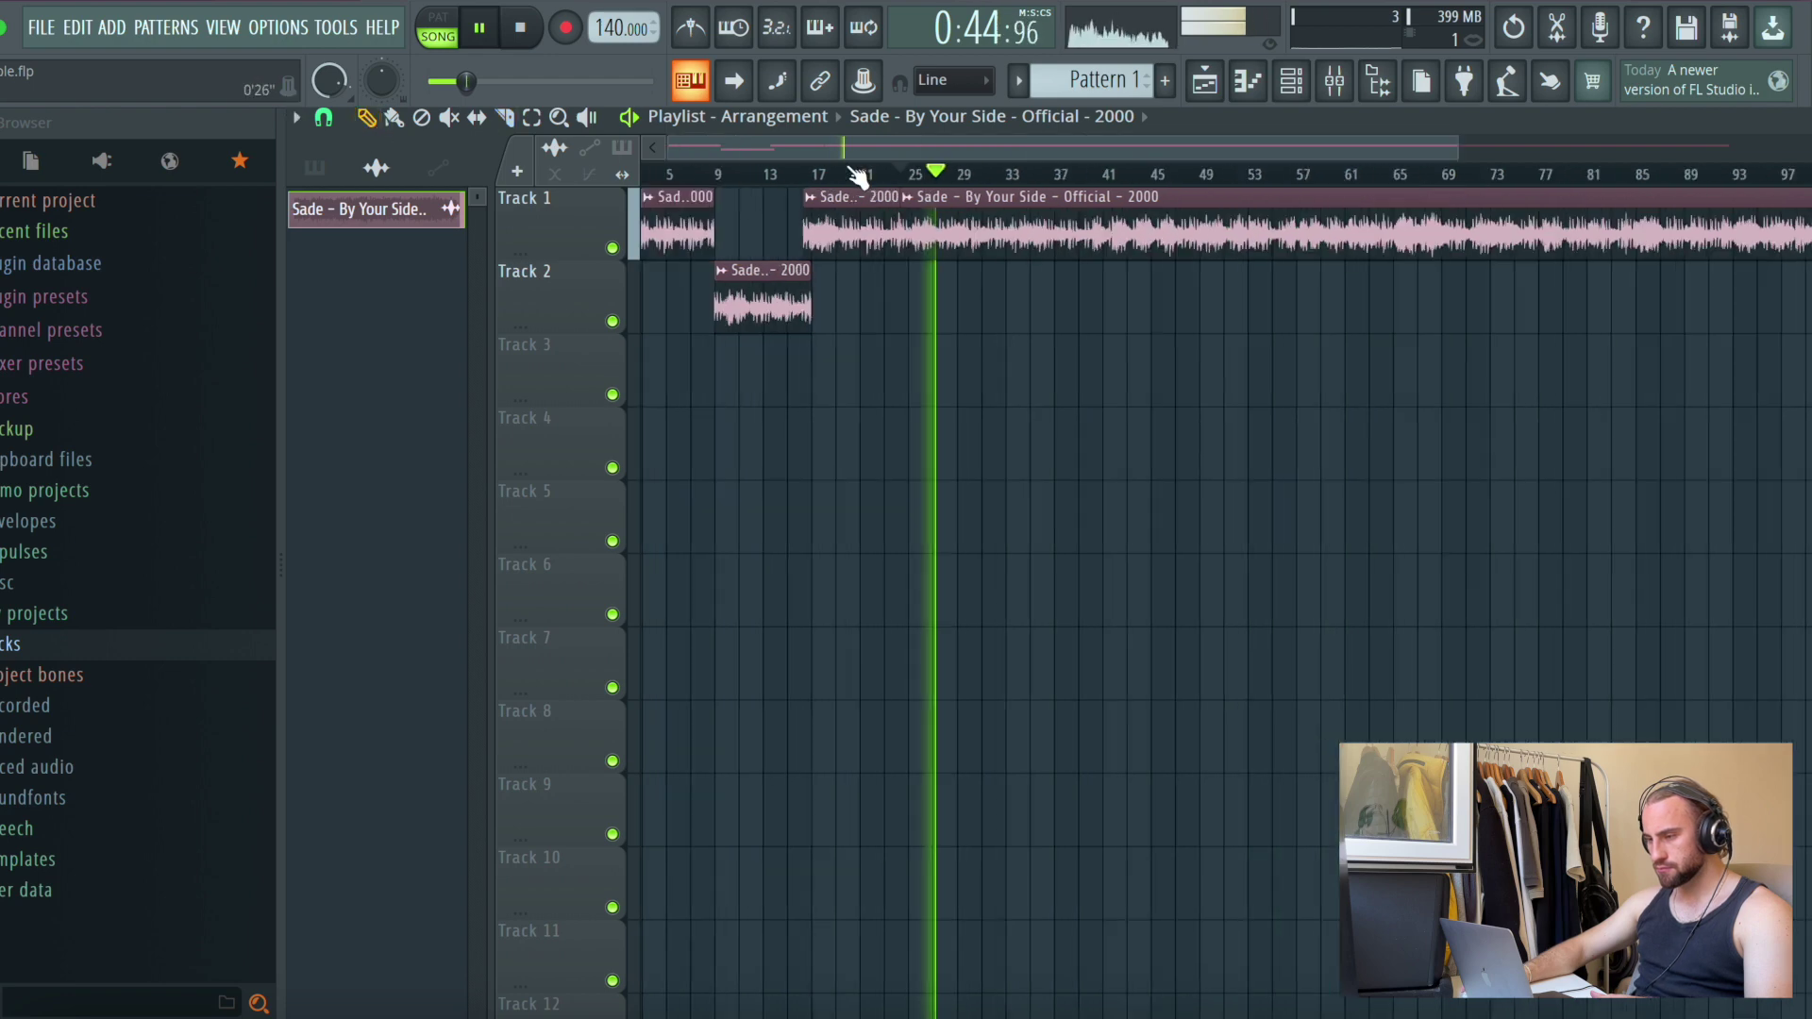
{"action": "left_click", "coordinate": [812, 362]}
{"action": "right_click", "coordinate": [836, 251]}
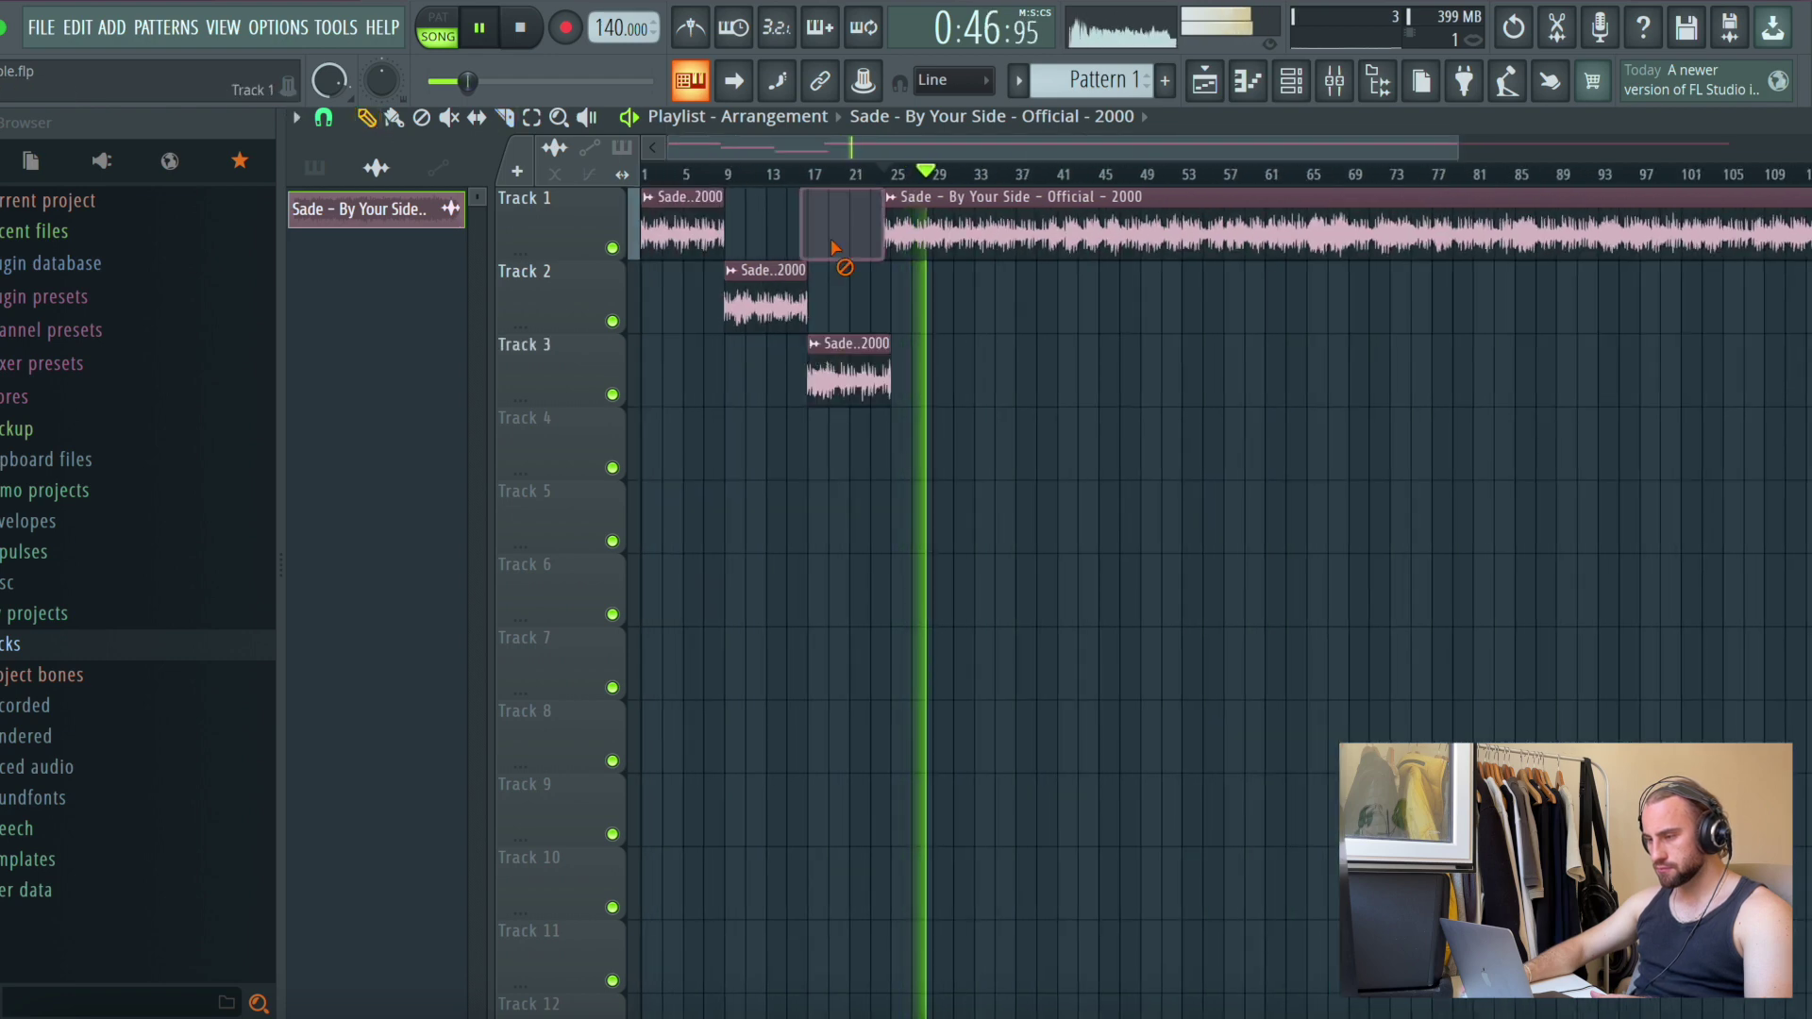
{"action": "right_click", "coordinate": [898, 243]}
Set the project tempo to 180 BPM
{"action": "scroll", "coordinate": [745, 185], "scroll_direction": "up", "scroll_amount": 4}
{"action": "left_click_drag", "start_coordinate": [623, 27], "coordinate": [622, 10]}
{"action": "scroll", "coordinate": [947, 178], "scroll_direction": "down", "scroll_amount": 1}
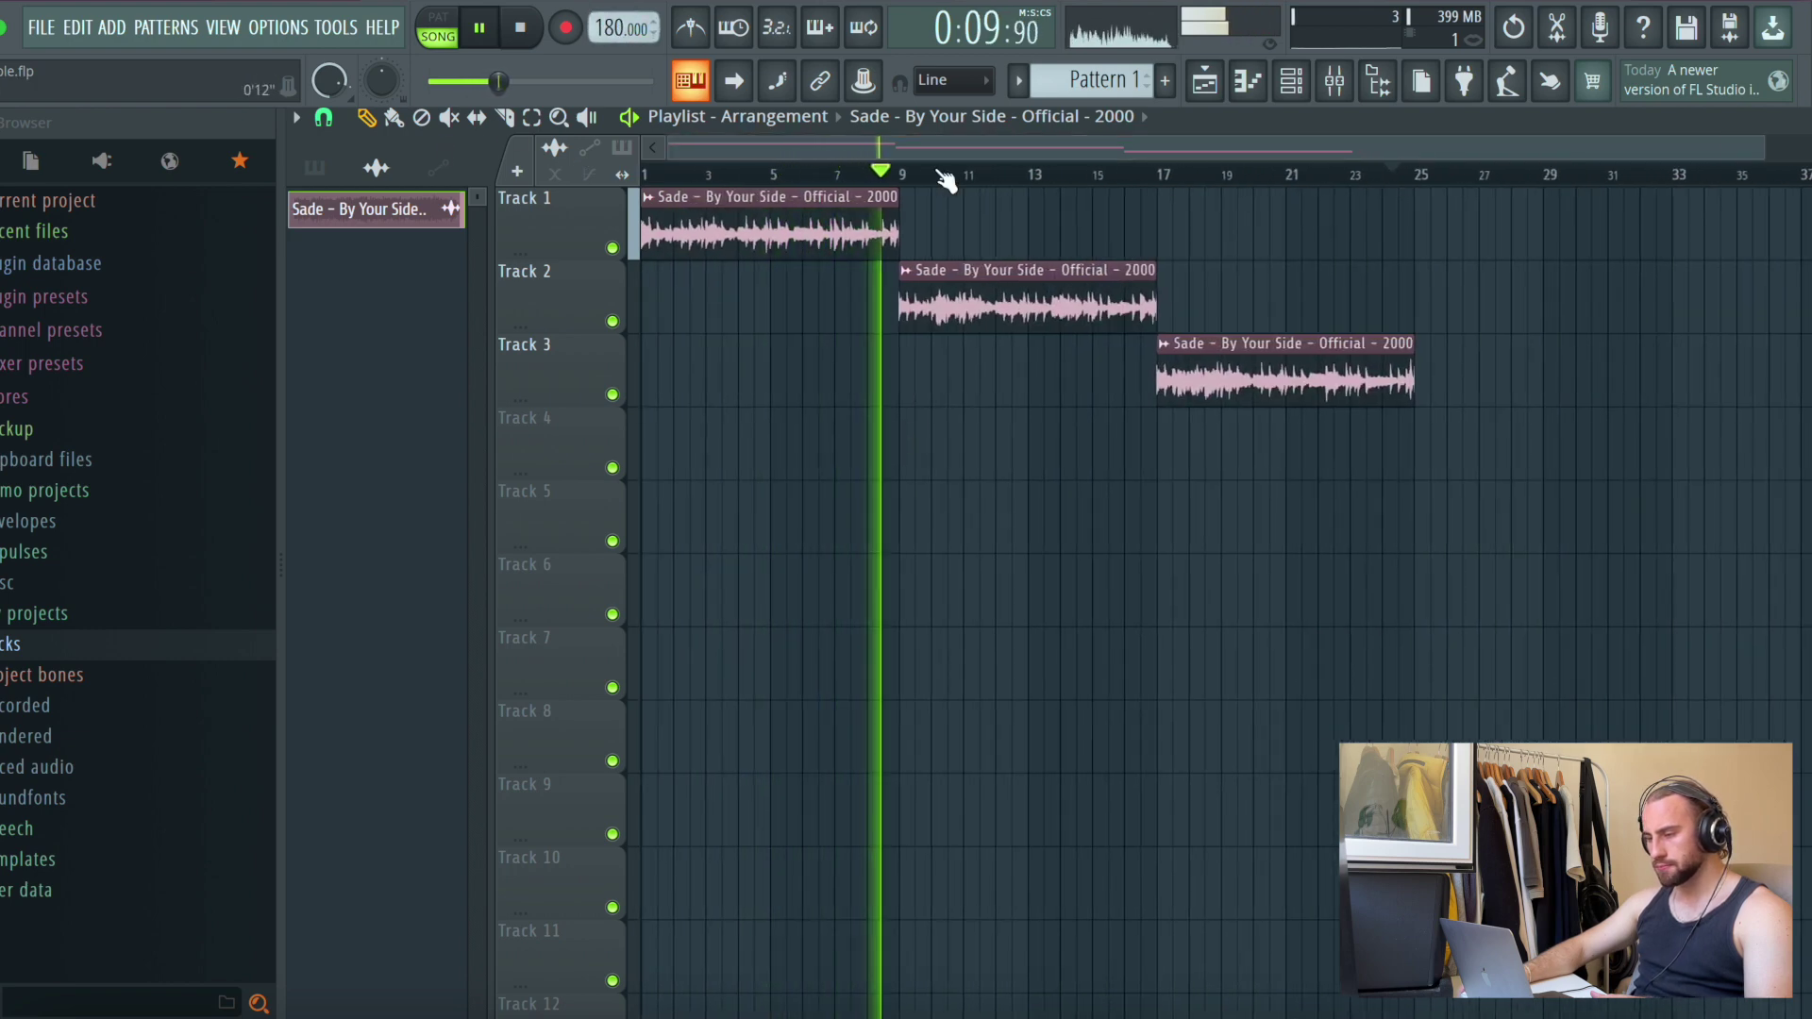
Route the Sade audio clip to mixer Insert 1 and load FF Pro-Q in its first effect slot
{"action": "double_click", "coordinate": [1129, 312]}
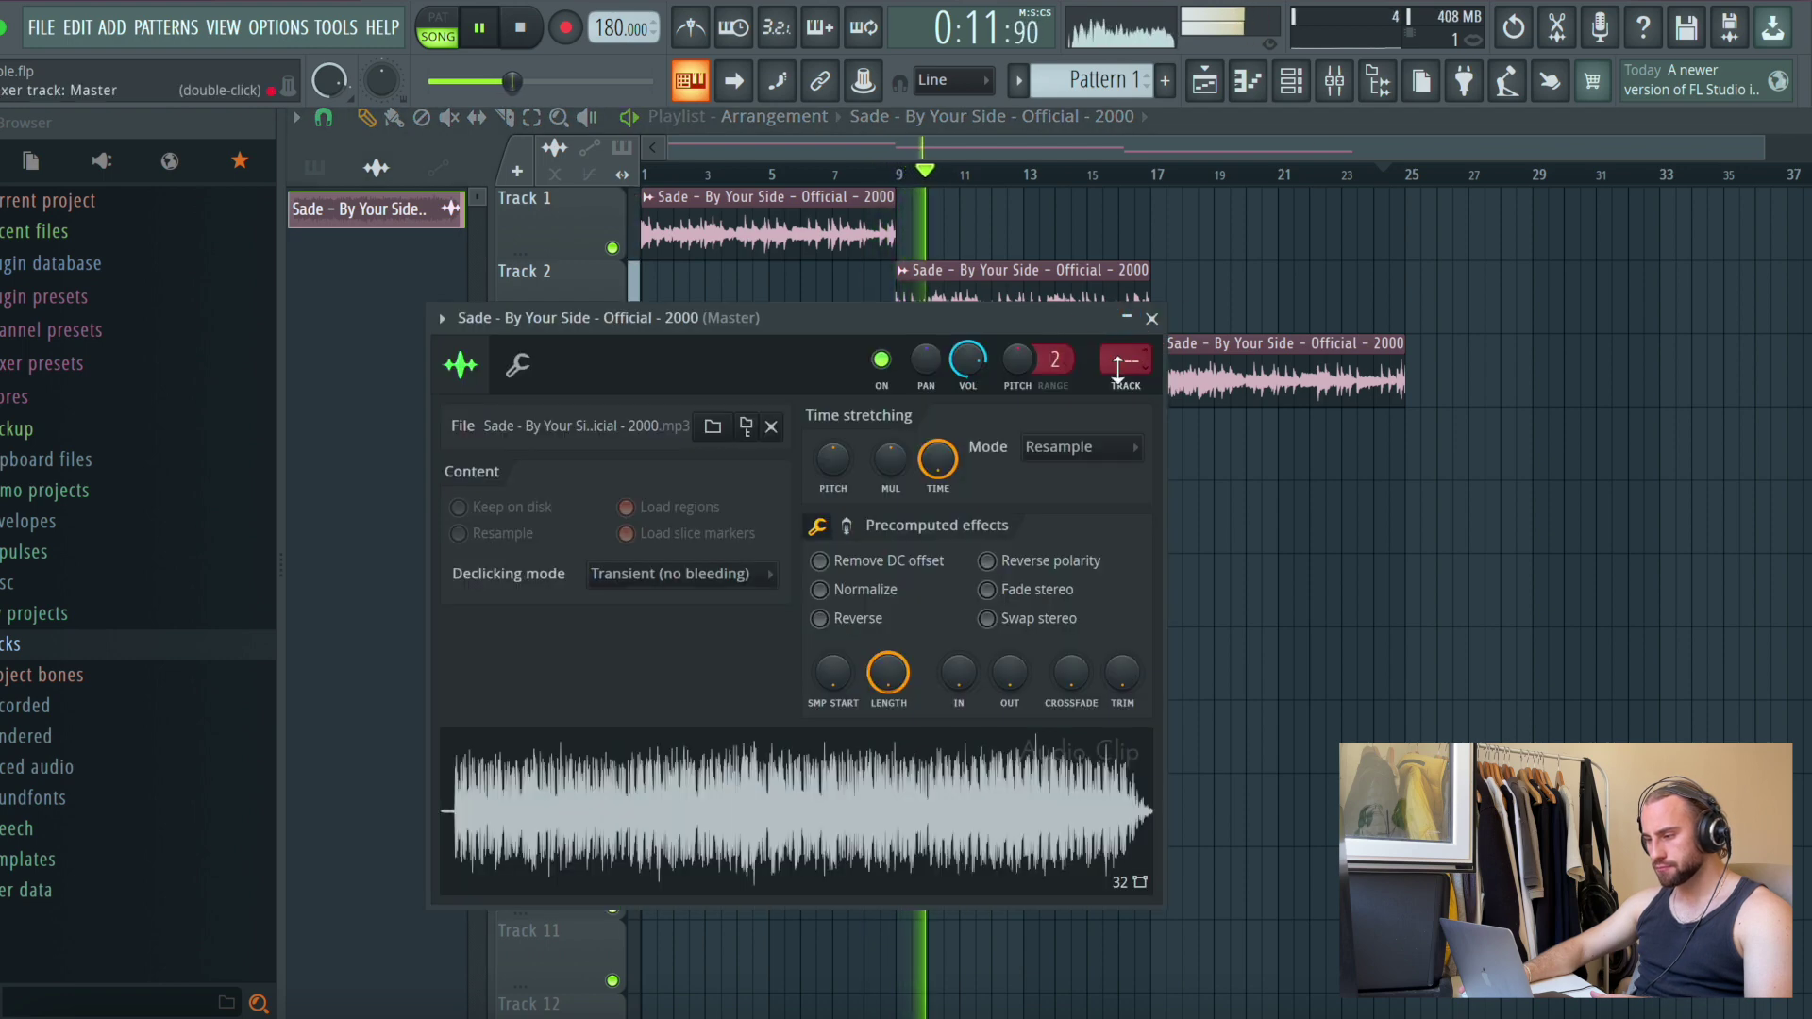
{"action": "left_click", "coordinate": [1334, 87]}
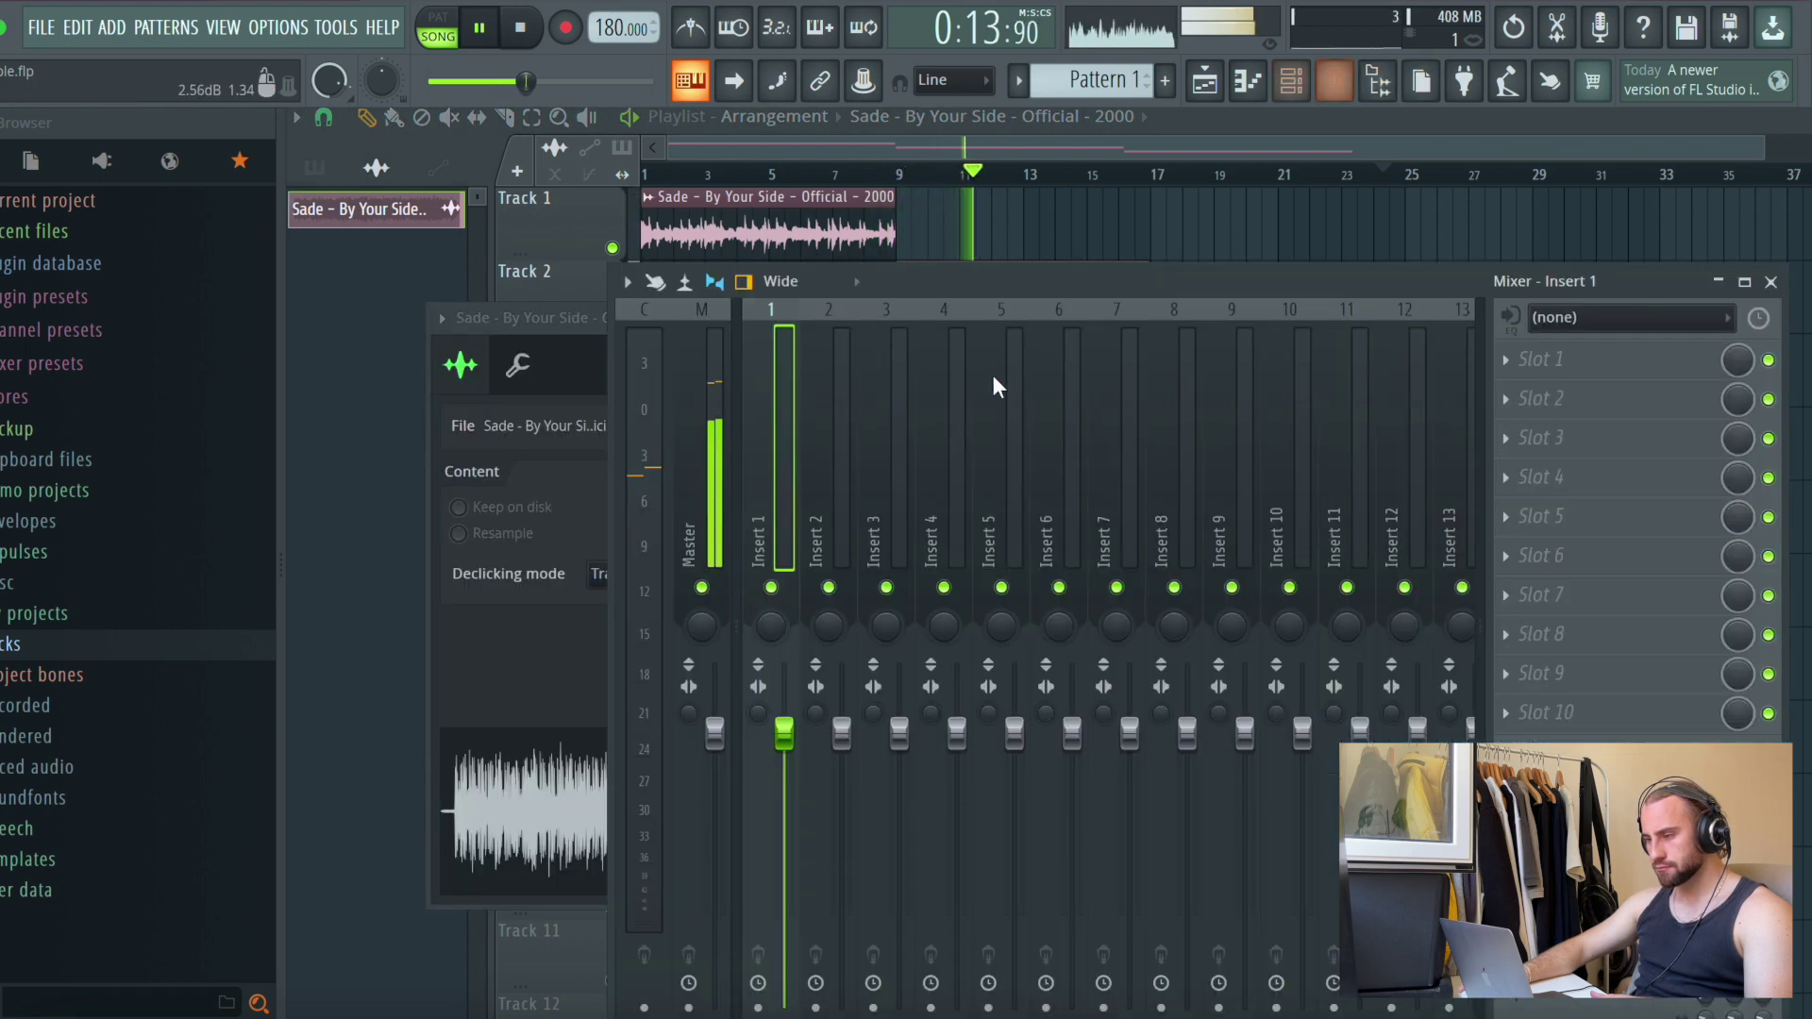
{"action": "left_click", "coordinate": [1592, 373]}
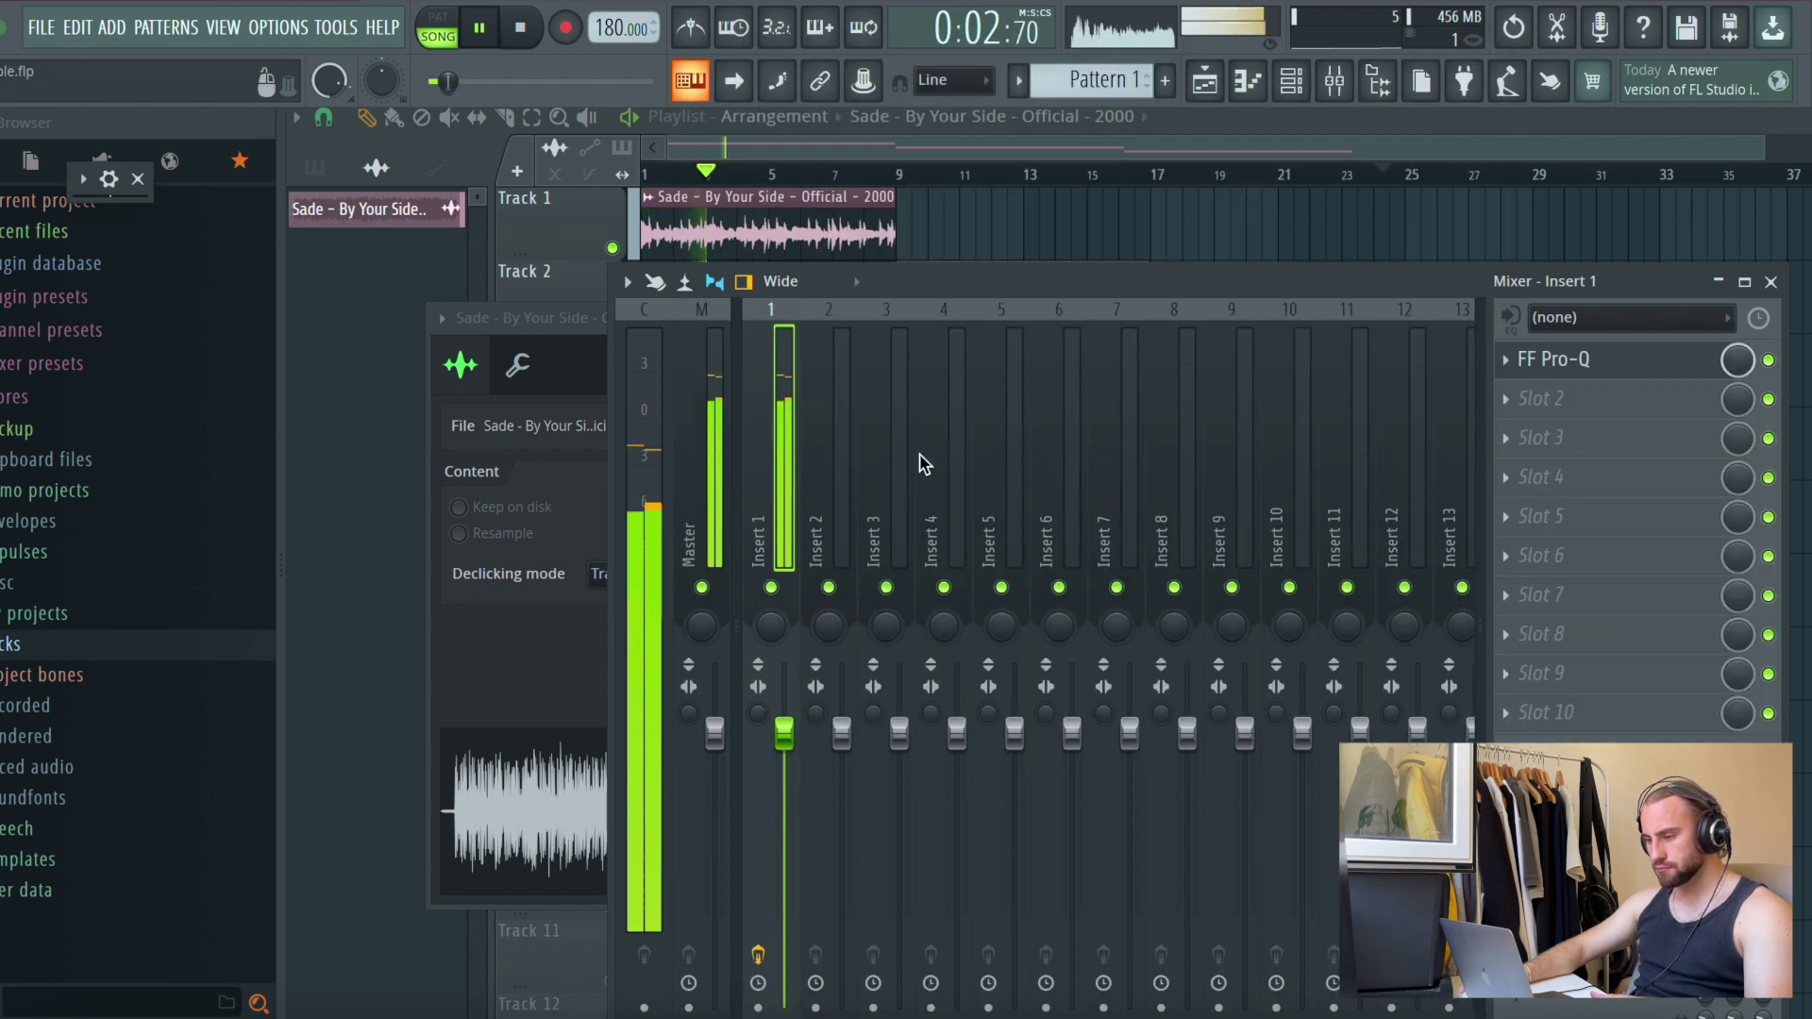
Shape Pro-Q with a -30 dB high shelf near 6367 Hz and a -30 dB low shelf near 69 Hz
{"action": "left_click_drag", "start_coordinate": [962, 436], "coordinate": [836, 908]}
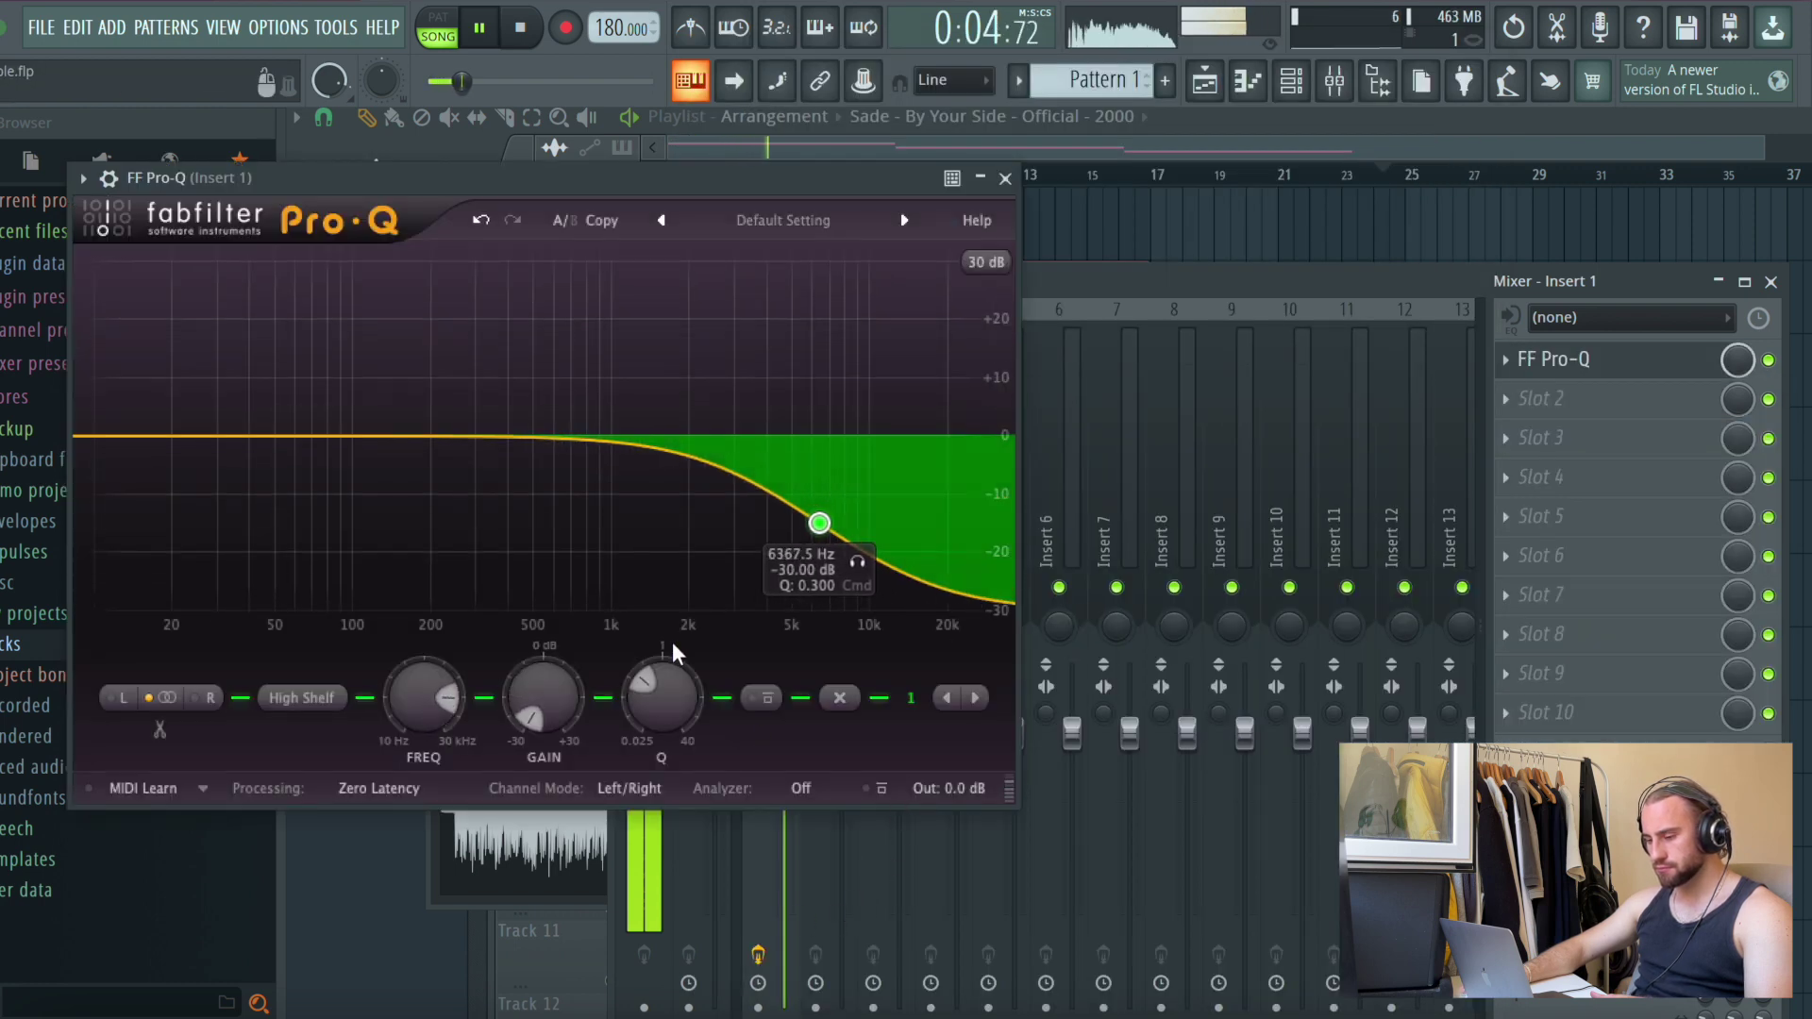
{"action": "left_click_drag", "start_coordinate": [686, 657], "coordinate": [681, 620]}
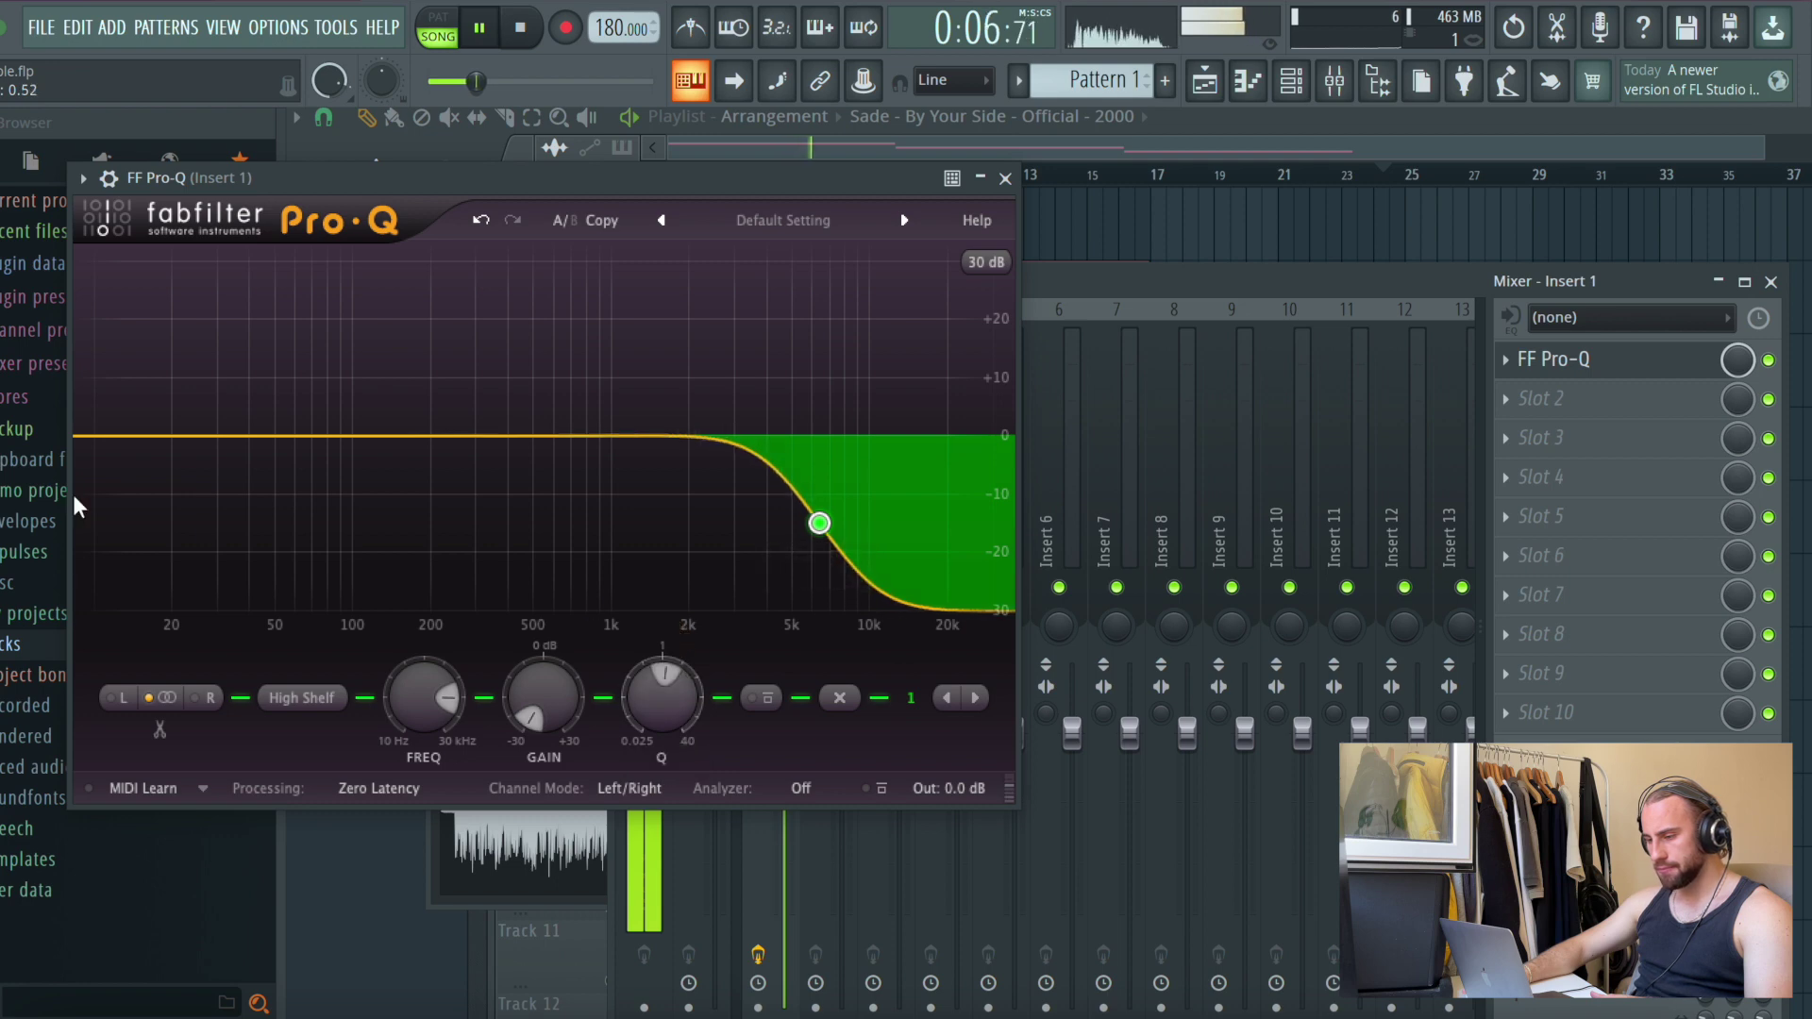
{"action": "left_click_drag", "start_coordinate": [155, 477], "coordinate": [382, 885]}
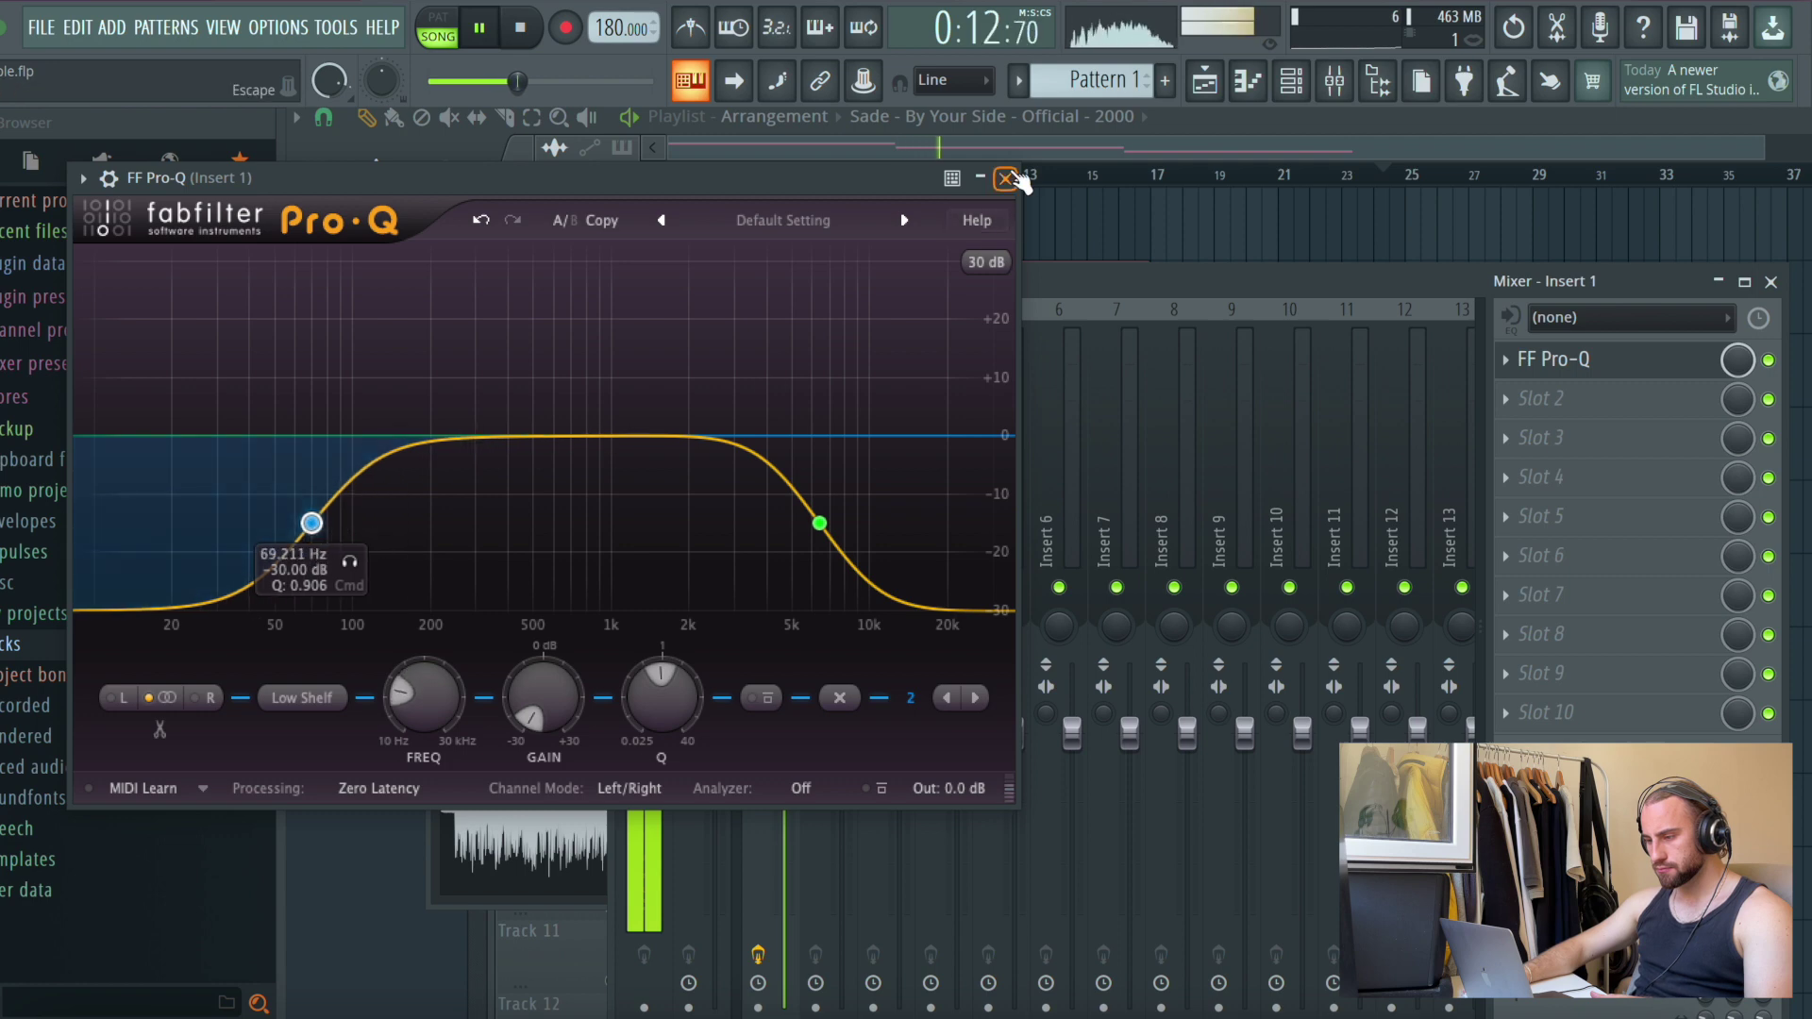
{"action": "left_click", "coordinate": [1005, 179]}
Load RC-20 Retro Color in slot 2 with the Vinyl 2 preset and set its noise amount to 0%
{"action": "left_click", "coordinate": [1581, 404]}
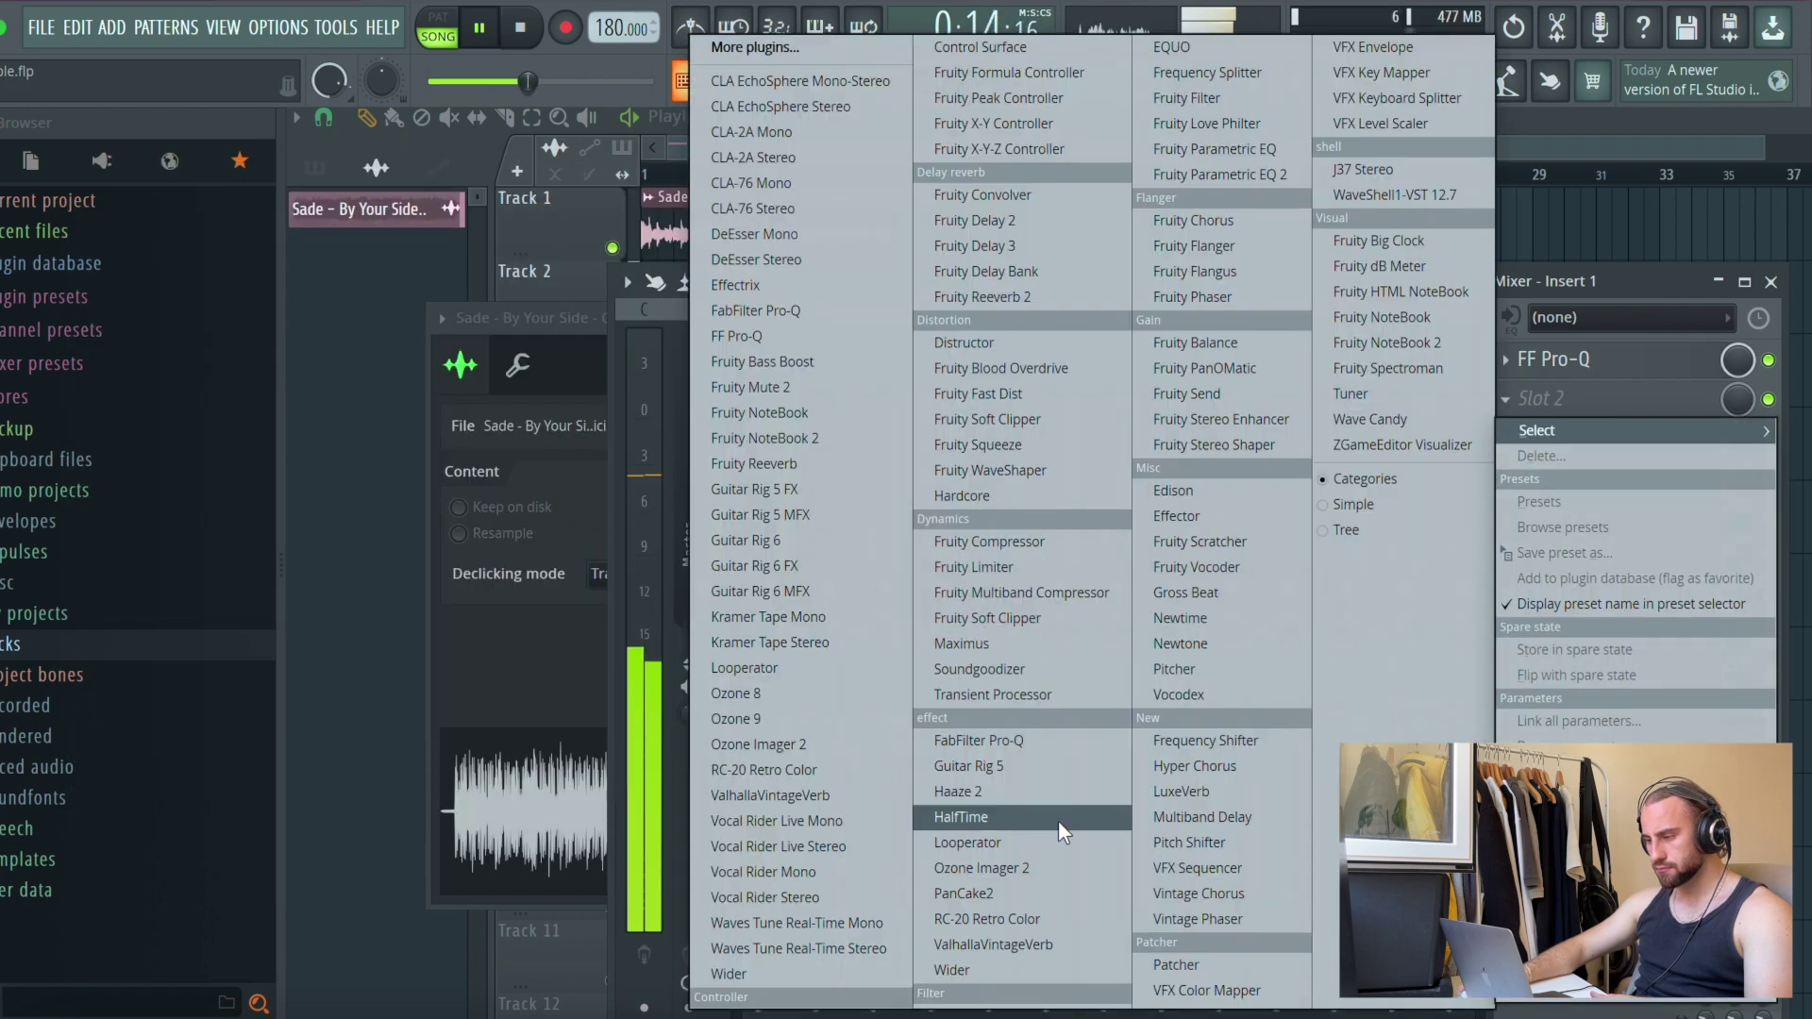
{"action": "left_click", "coordinate": [1011, 892]}
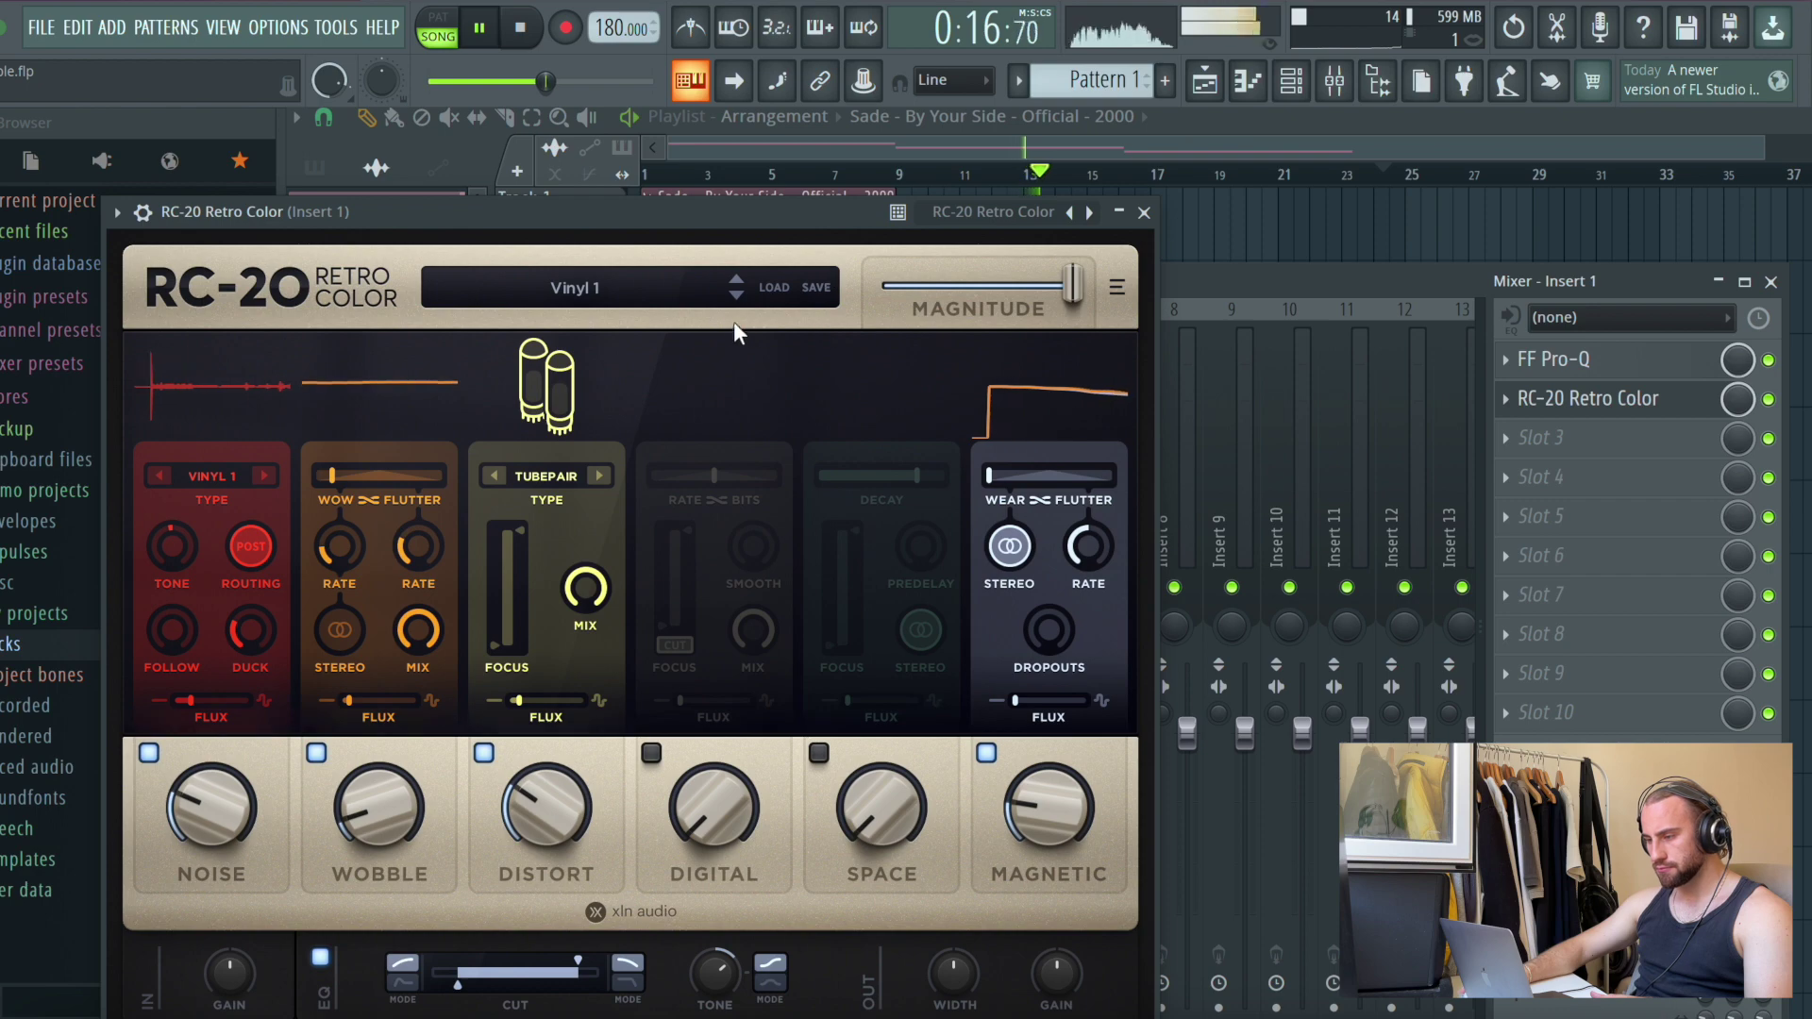
{"action": "left_click", "coordinate": [736, 296]}
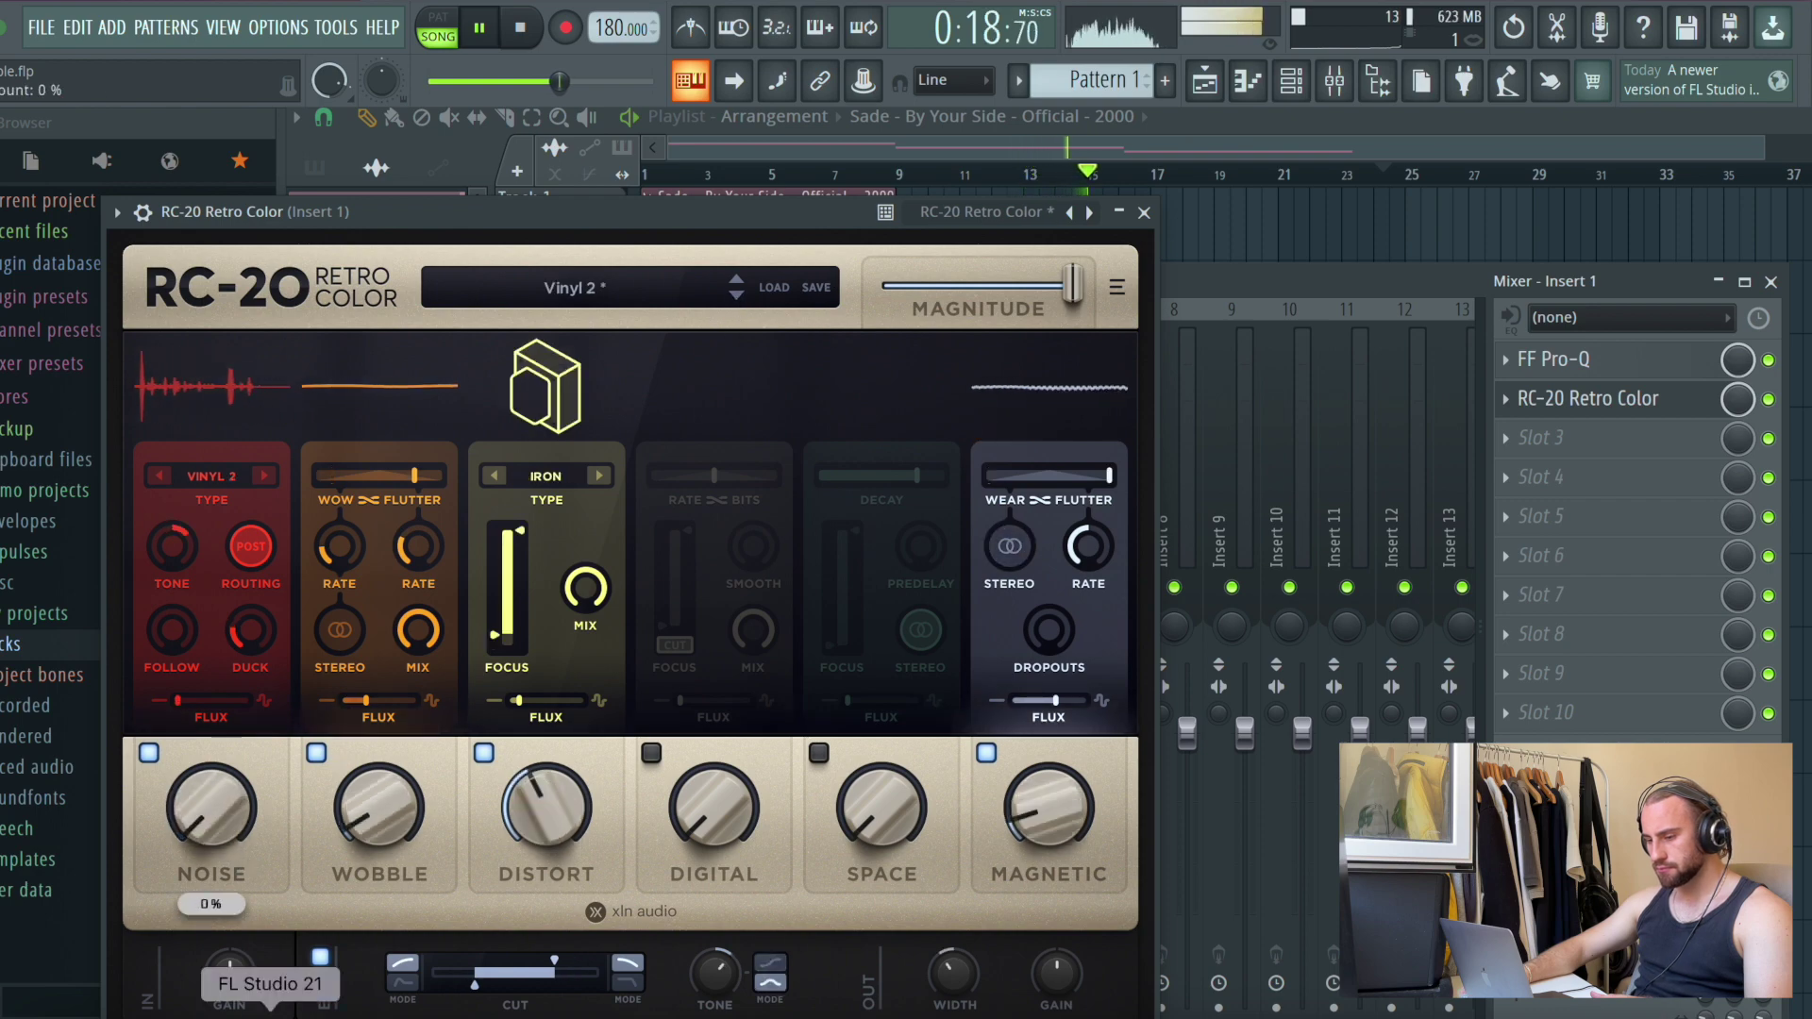
{"action": "left_click", "coordinate": [1144, 212]}
Load ValhallaVintageVerb in slot 3 of Insert 1 and adjust its reverb settings
{"action": "left_click", "coordinate": [1505, 398]}
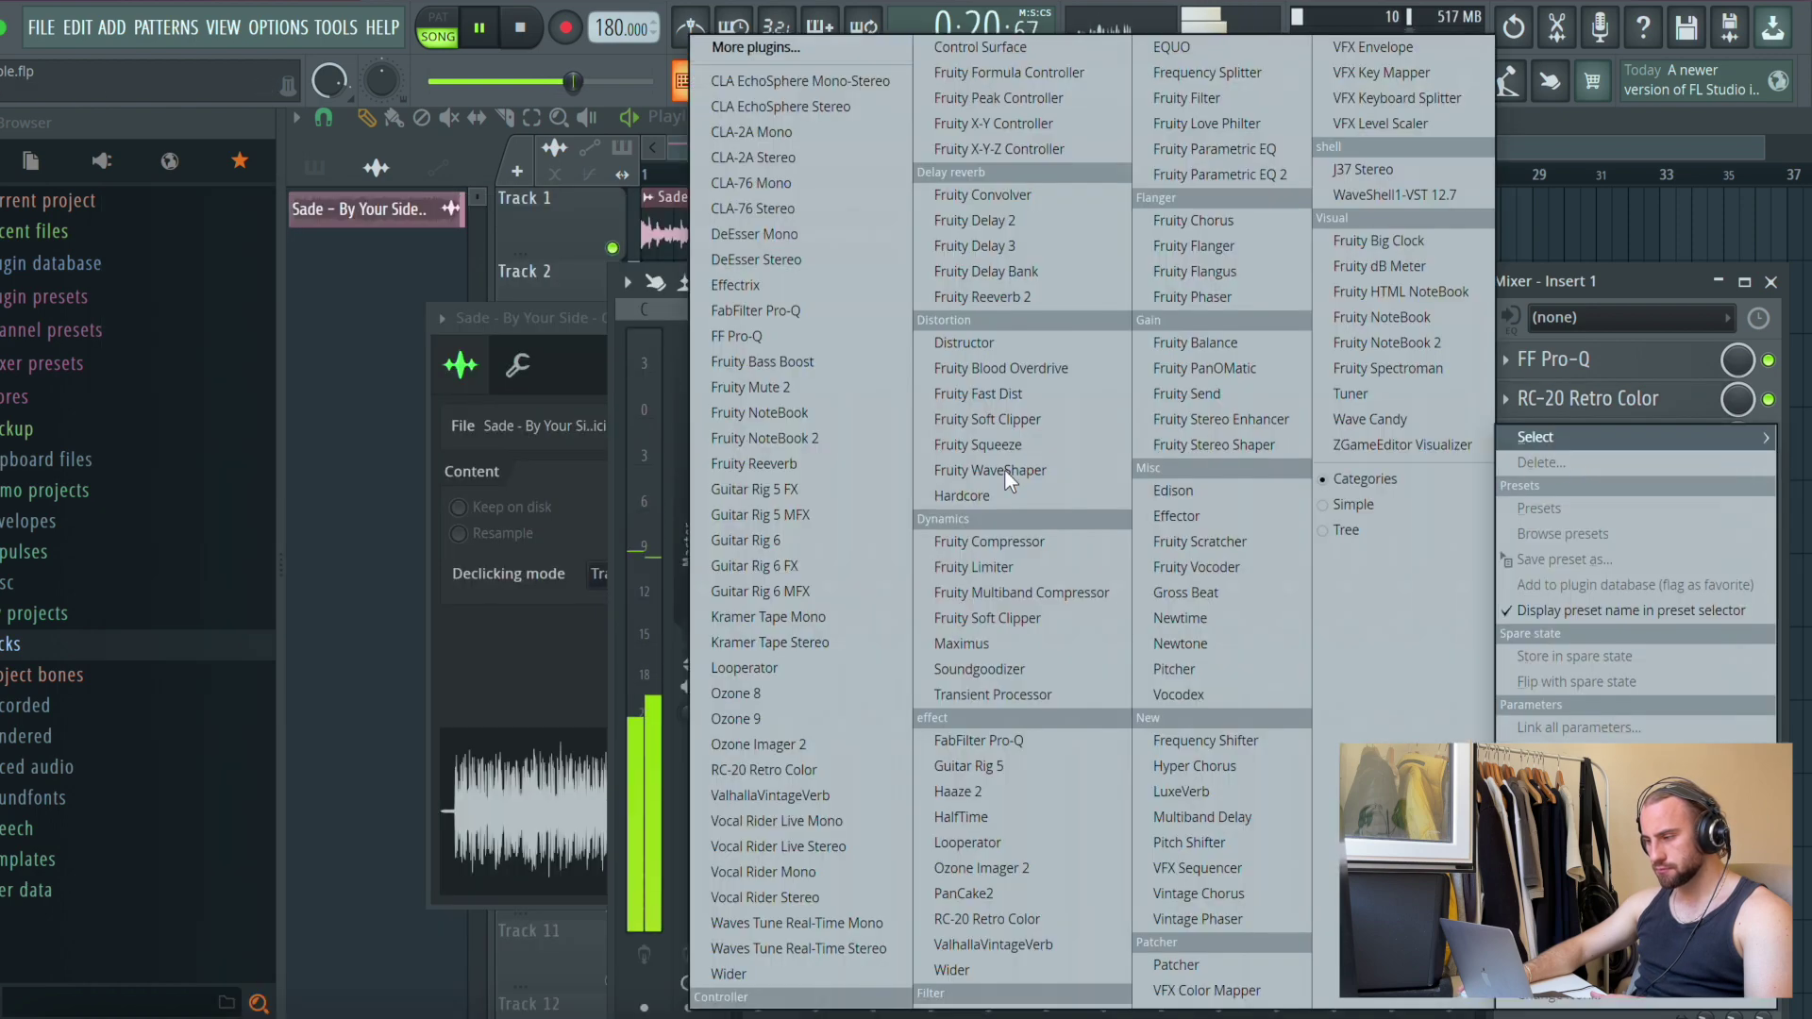
{"action": "left_click", "coordinate": [994, 947]}
{"action": "left_click_drag", "start_coordinate": [234, 462], "coordinate": [219, 745]}
{"action": "left_click_drag", "start_coordinate": [1269, 609], "coordinate": [1260, 489]}
{"action": "left_click", "coordinate": [1355, 246]}
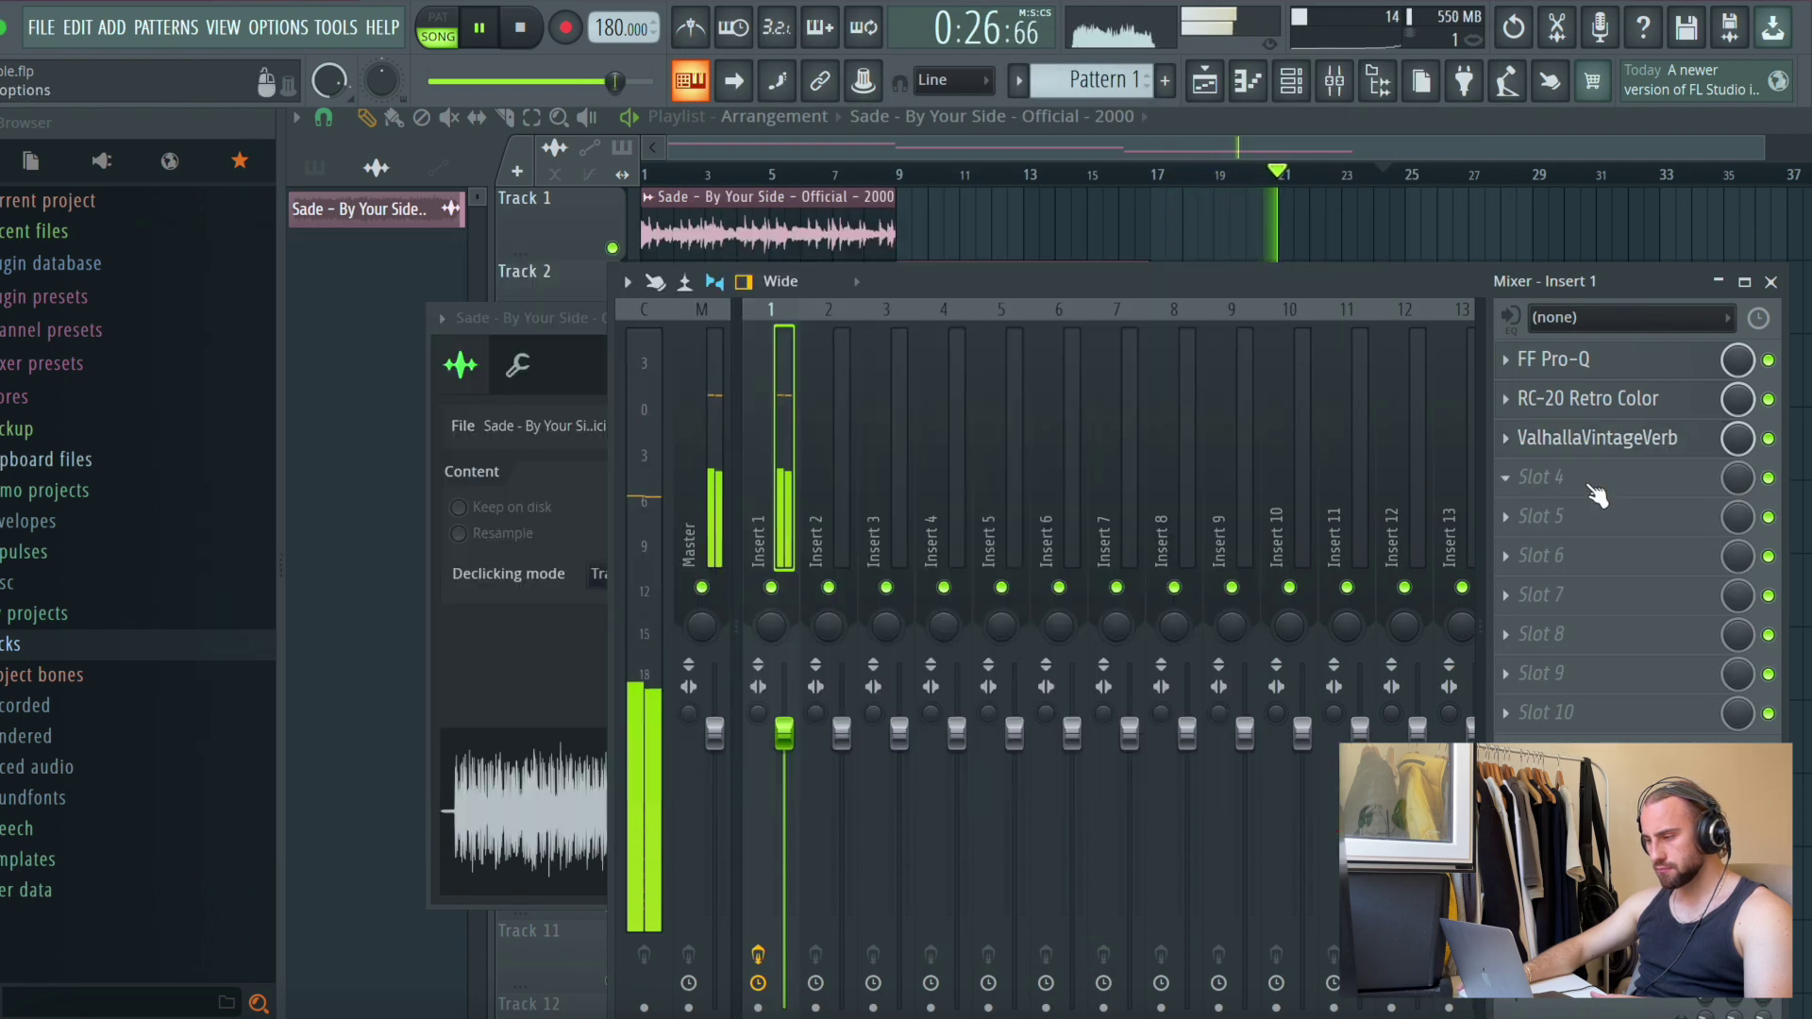
Duplicate the first segment along Track 1 so copies start at bars 9 and 17, and mute Track 1
{"action": "left_click", "coordinate": [1285, 174]}
{"action": "scroll", "coordinate": [1280, 181], "scroll_direction": "down", "scroll_amount": 1}
{"action": "left_click", "coordinate": [480, 17]}
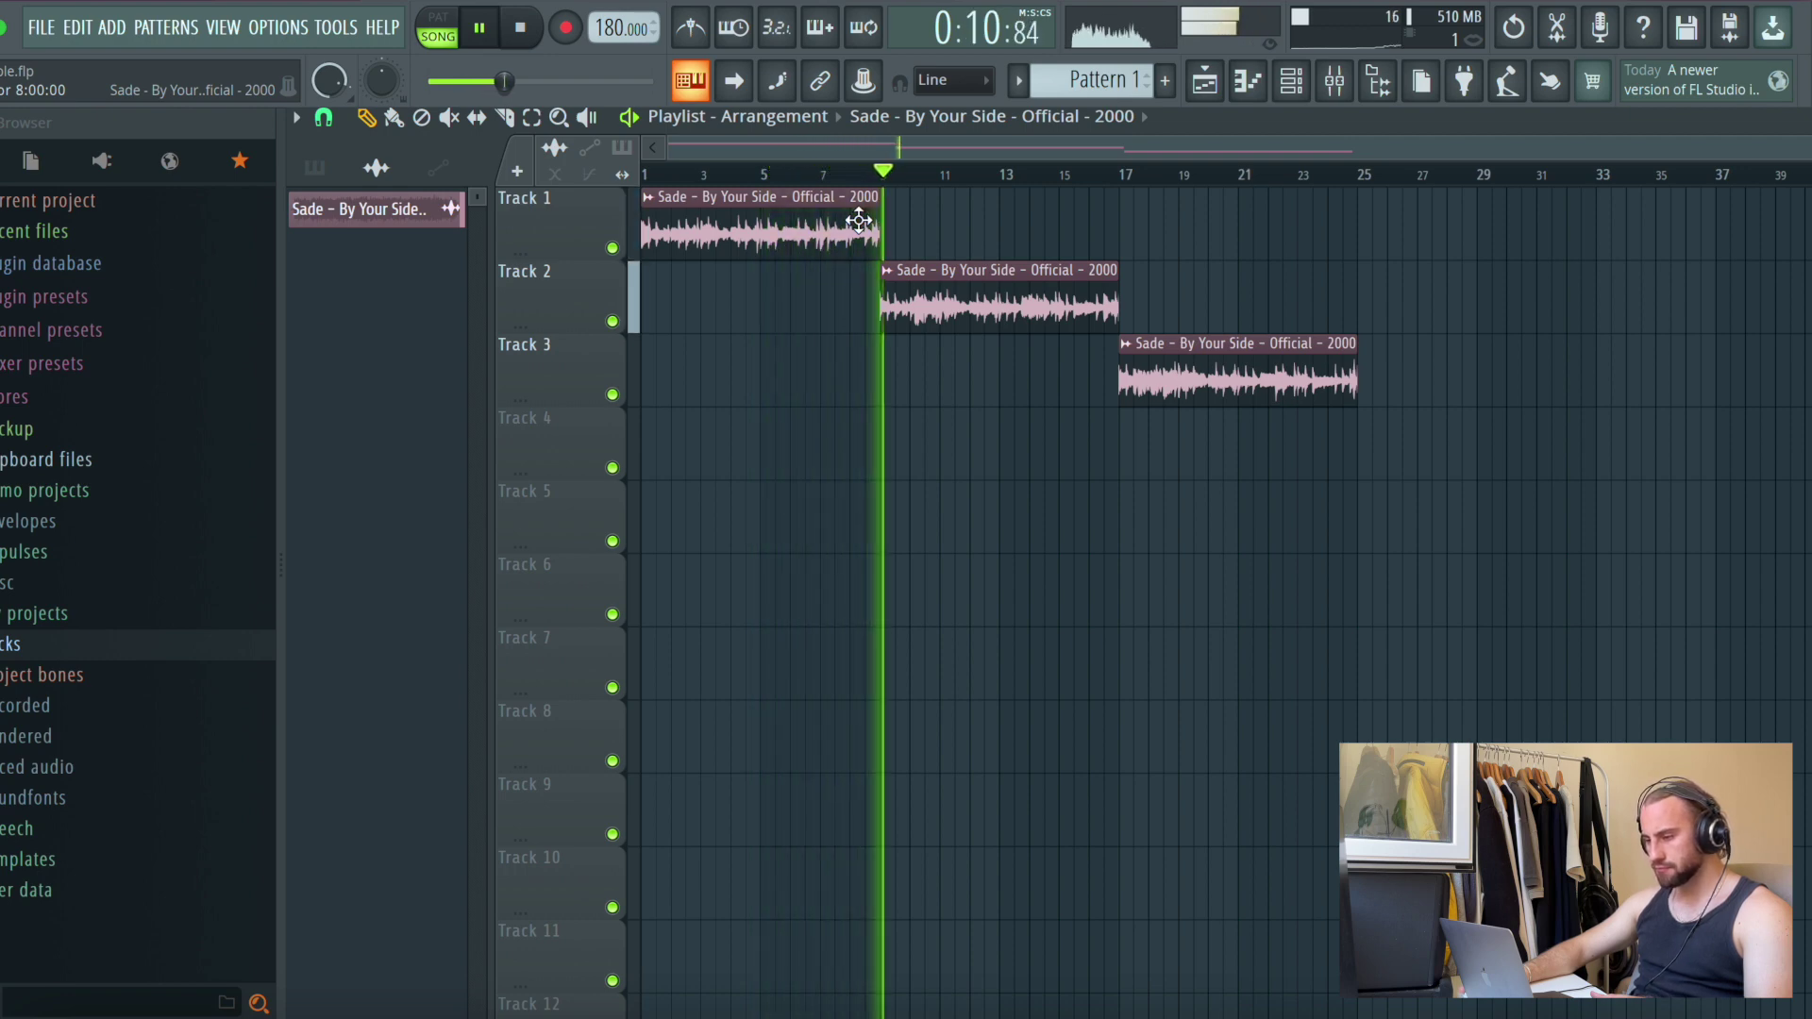
{"action": "left_click", "coordinate": [923, 234]}
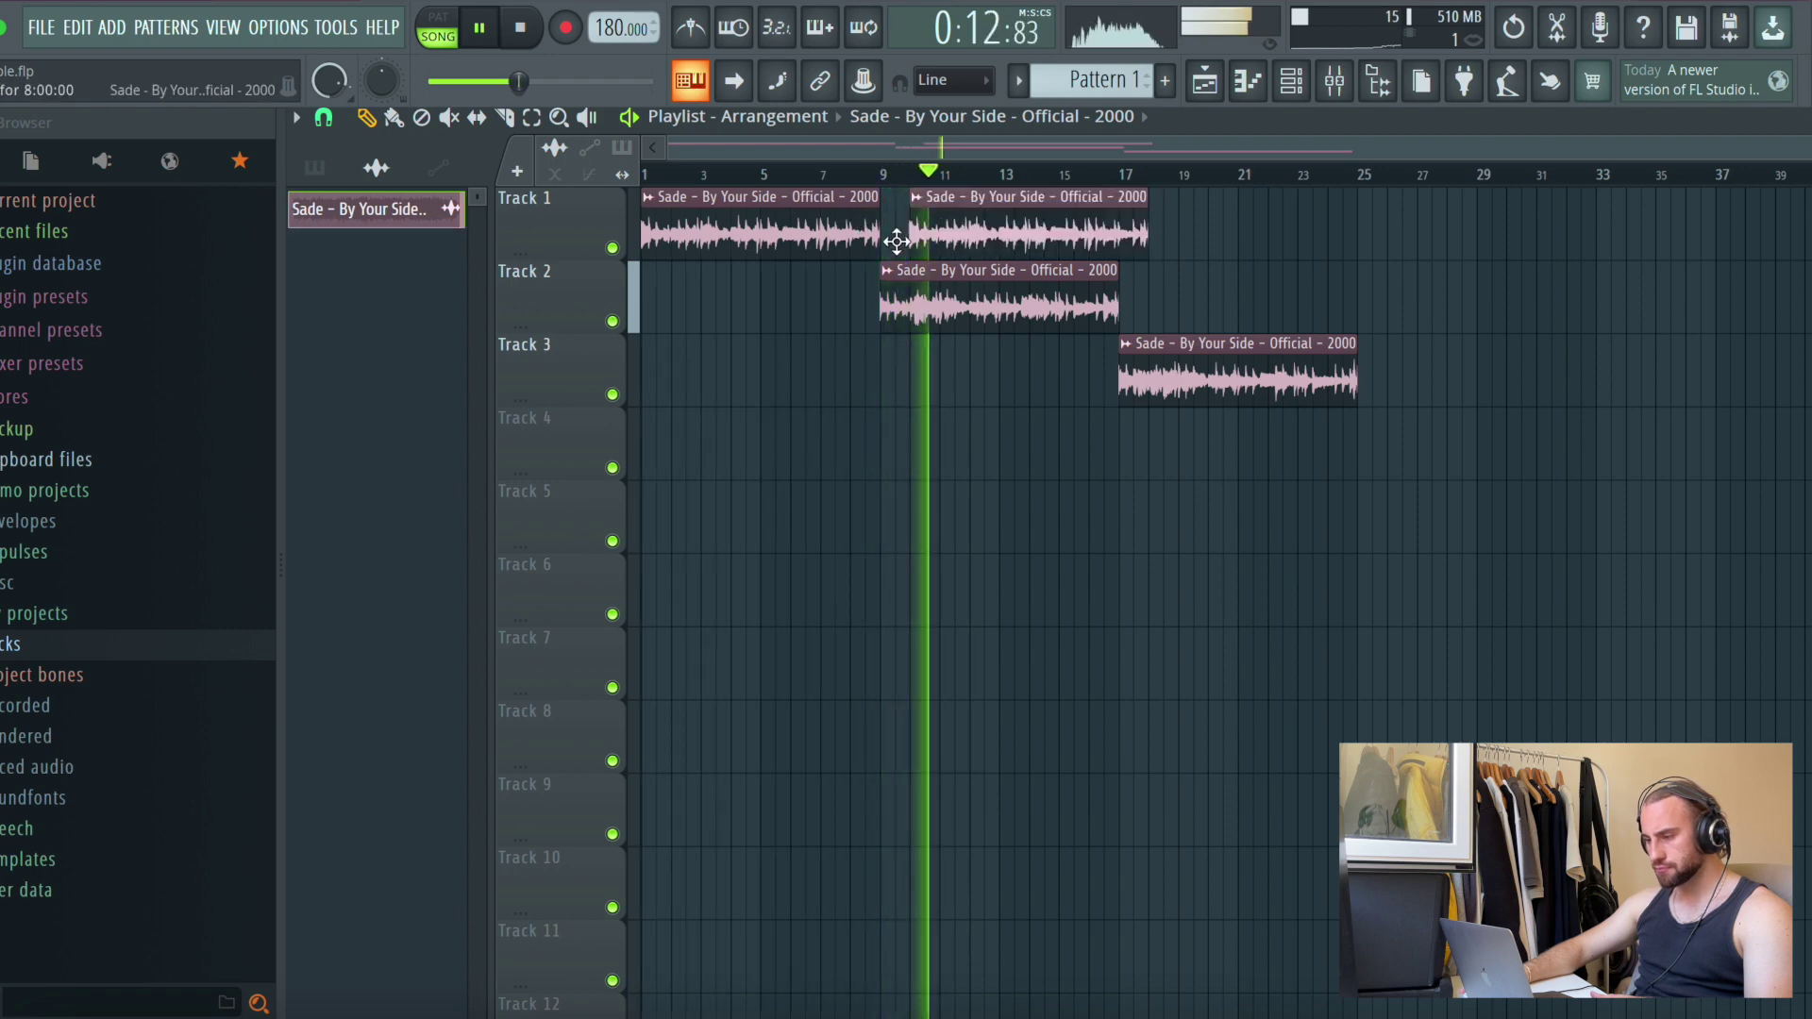
{"action": "left_click", "coordinate": [1136, 223]}
{"action": "left_click_drag", "start_coordinate": [1136, 222], "coordinate": [1123, 226]}
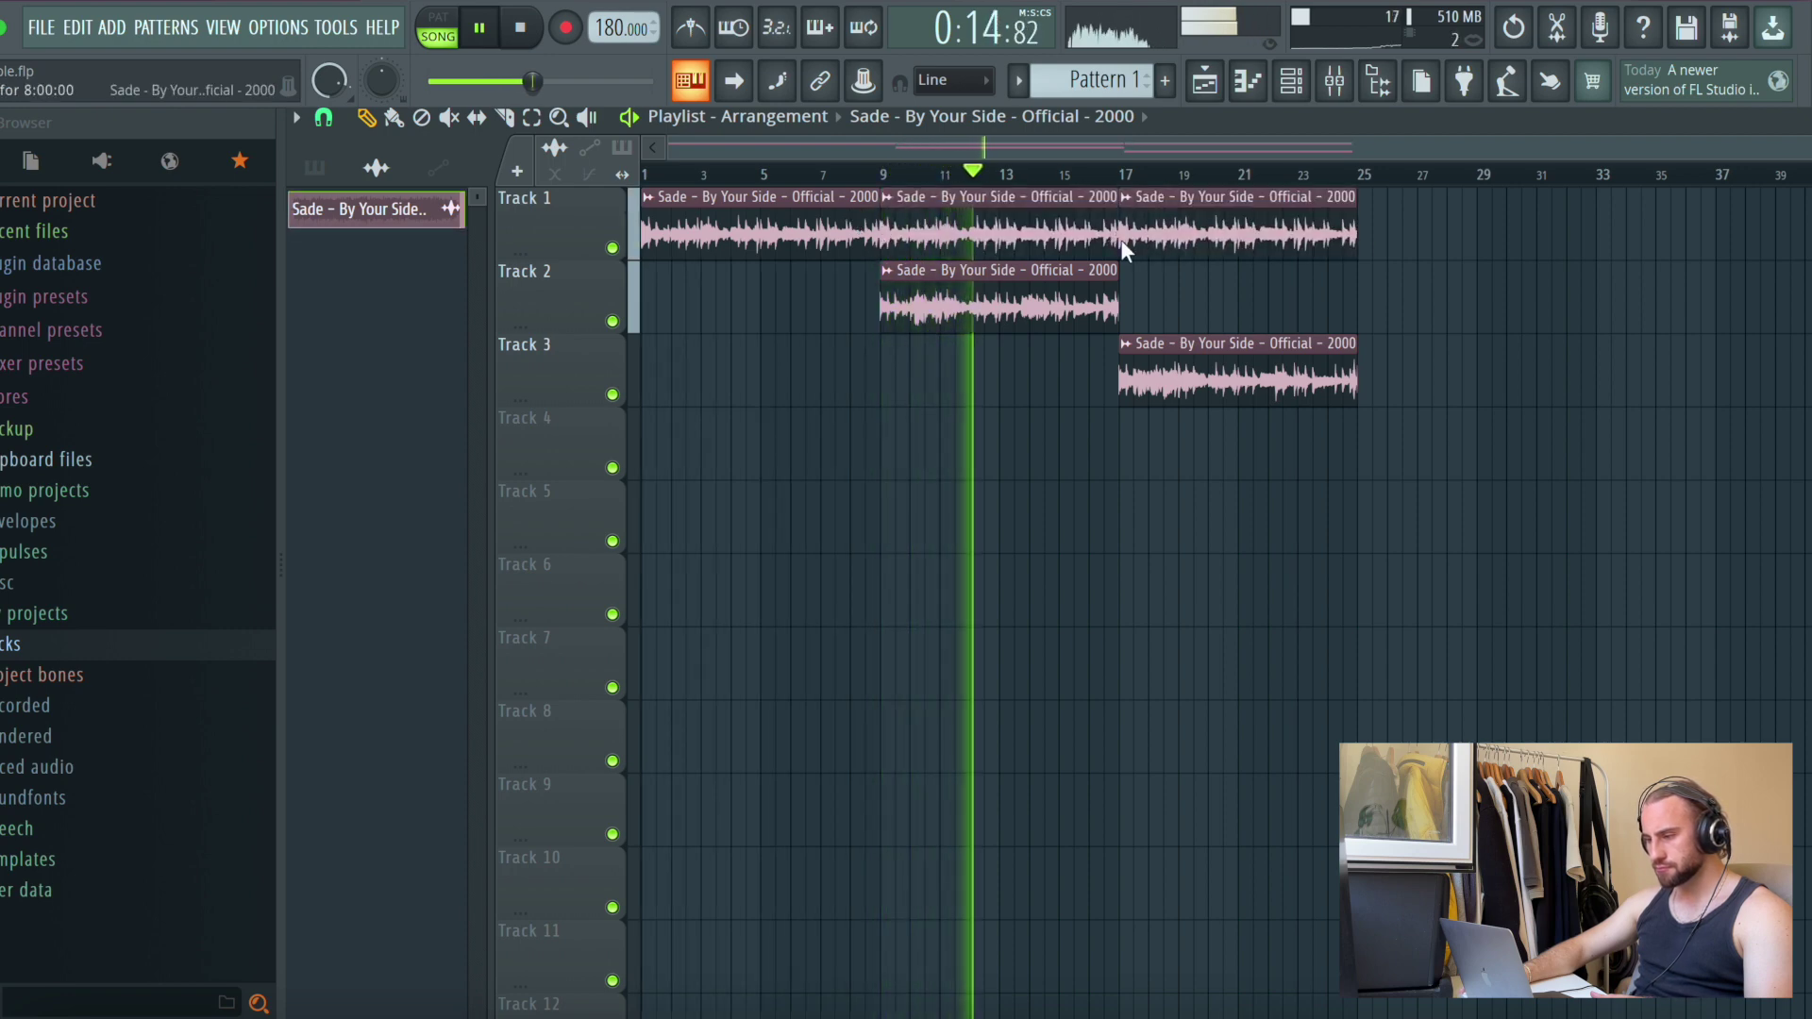
{"action": "left_click", "coordinate": [612, 248]}
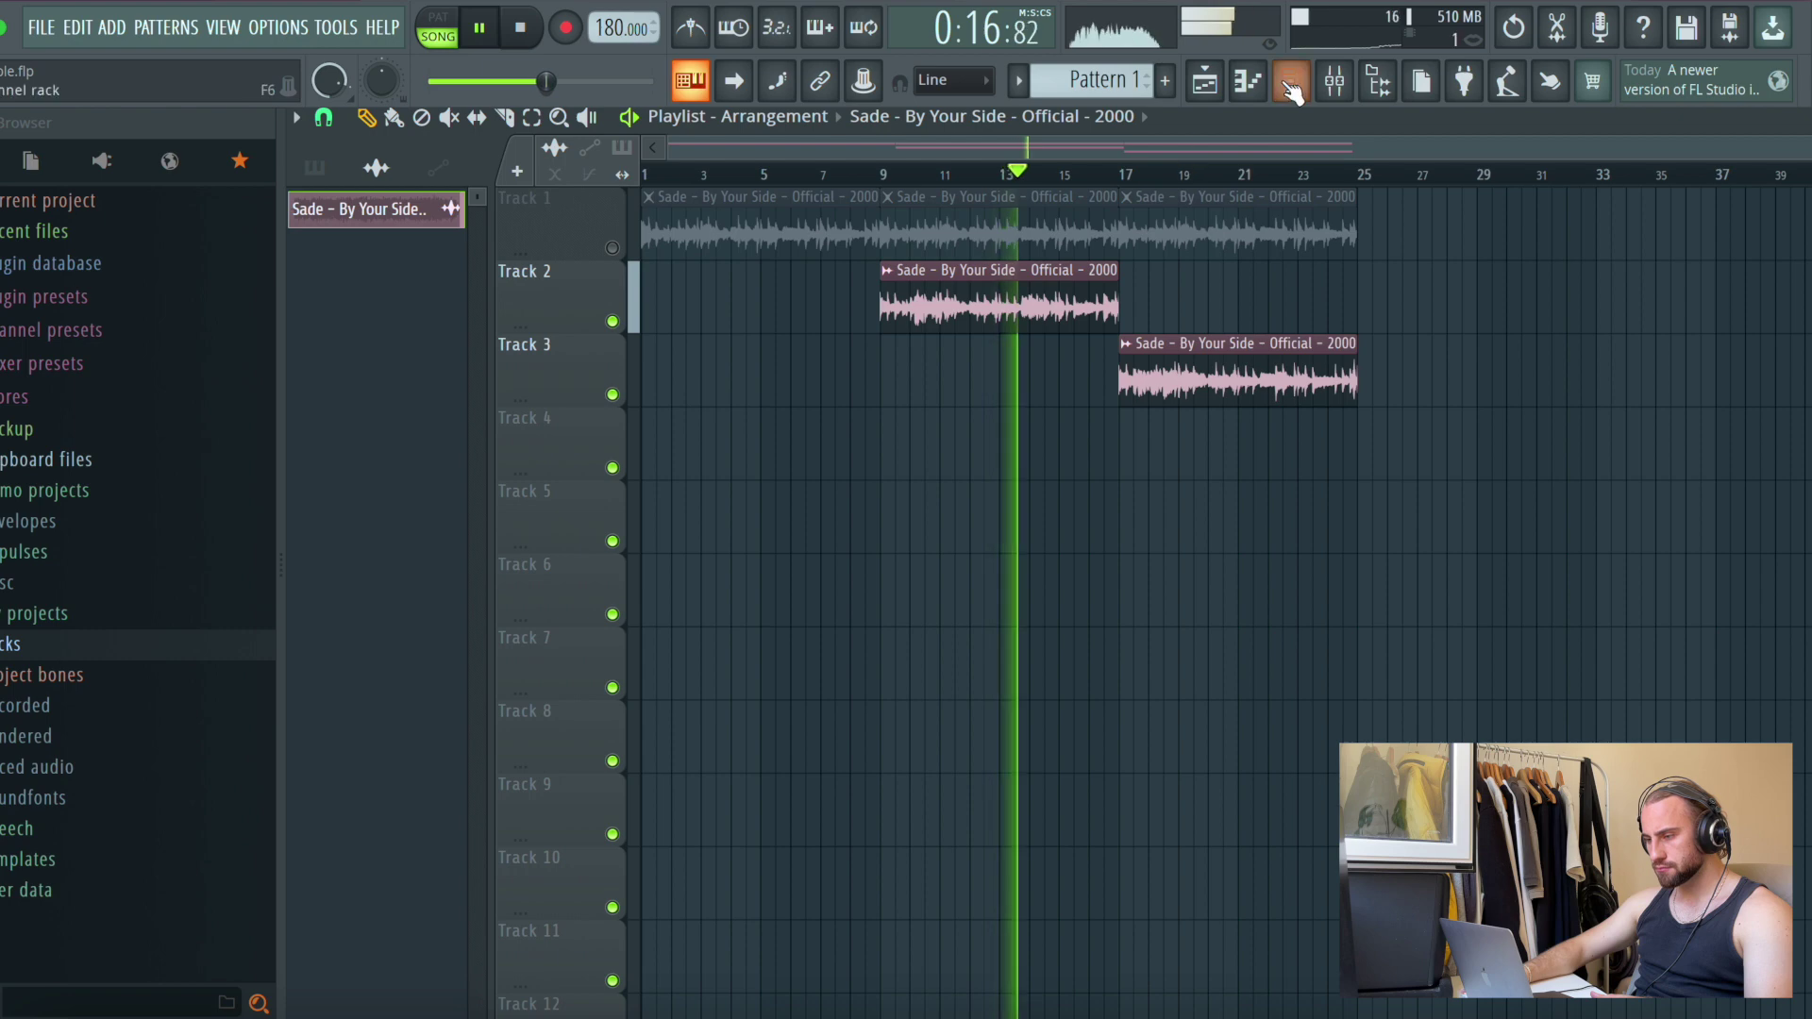
Set the Sade clip's time-stretching mode to Auto and raise its pitch
{"action": "key", "text": "F9"}
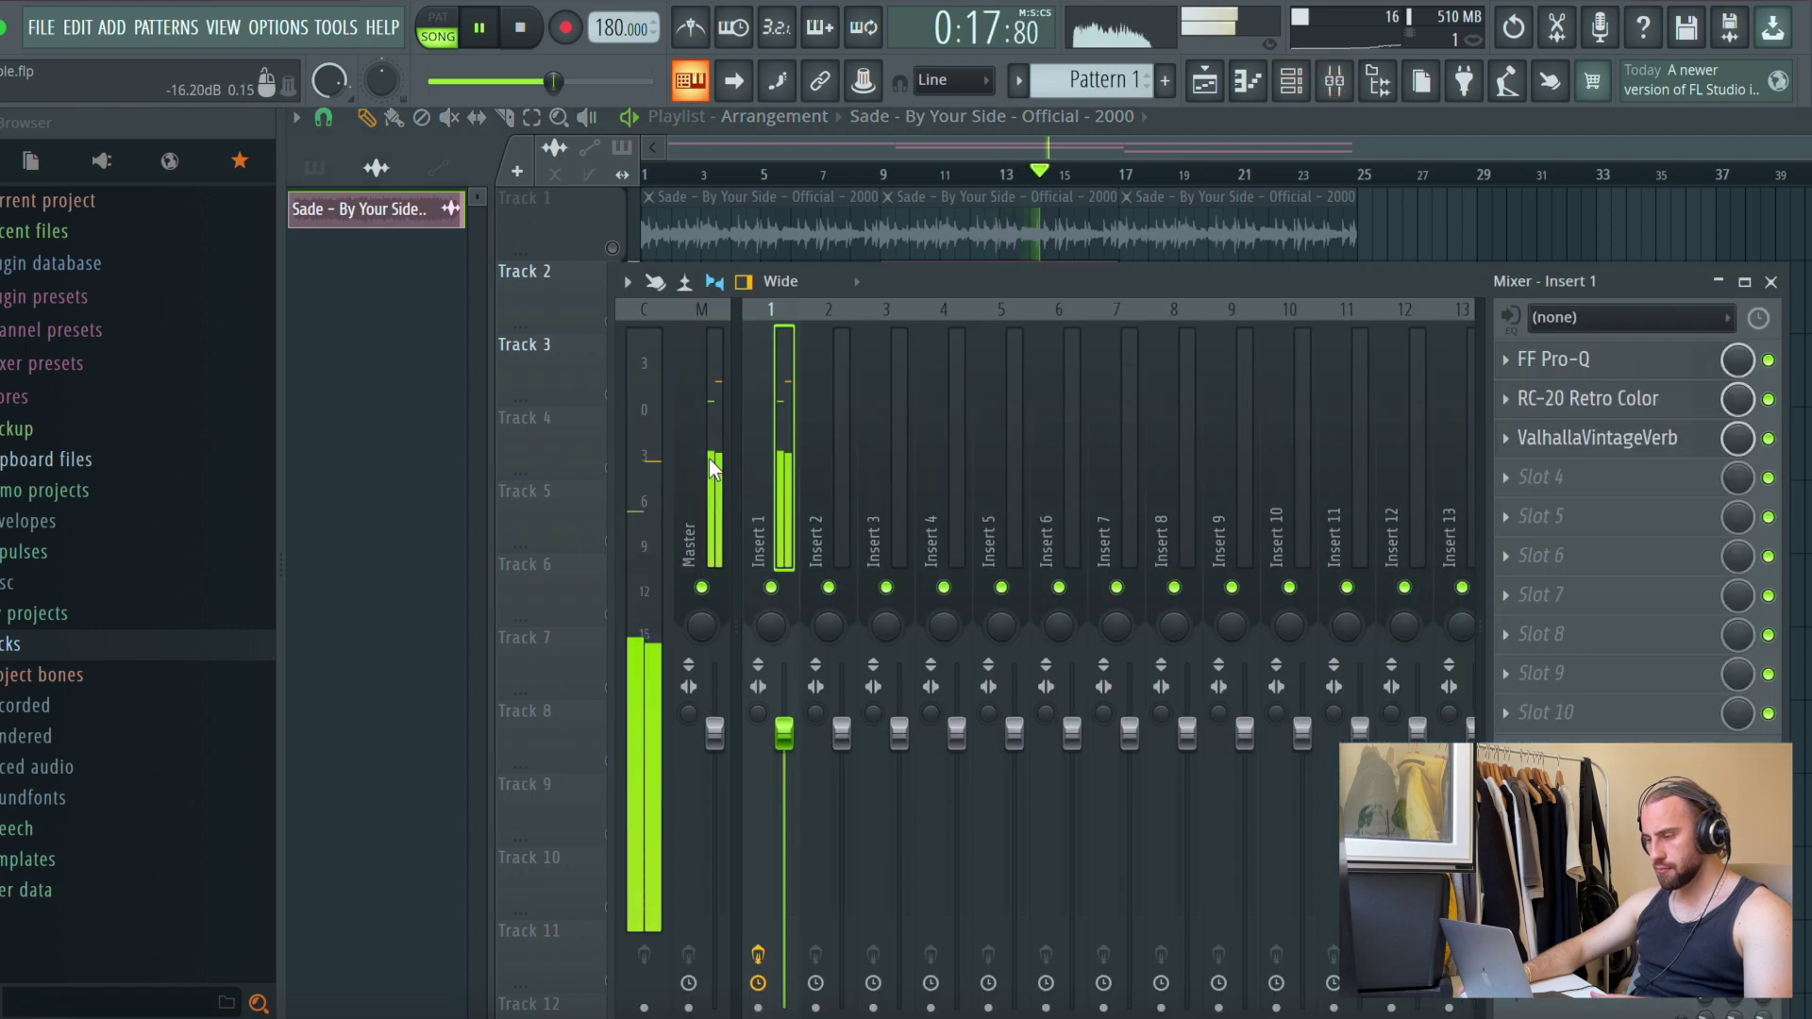
{"action": "left_click", "coordinate": [1057, 137]}
{"action": "double_click", "coordinate": [966, 274]}
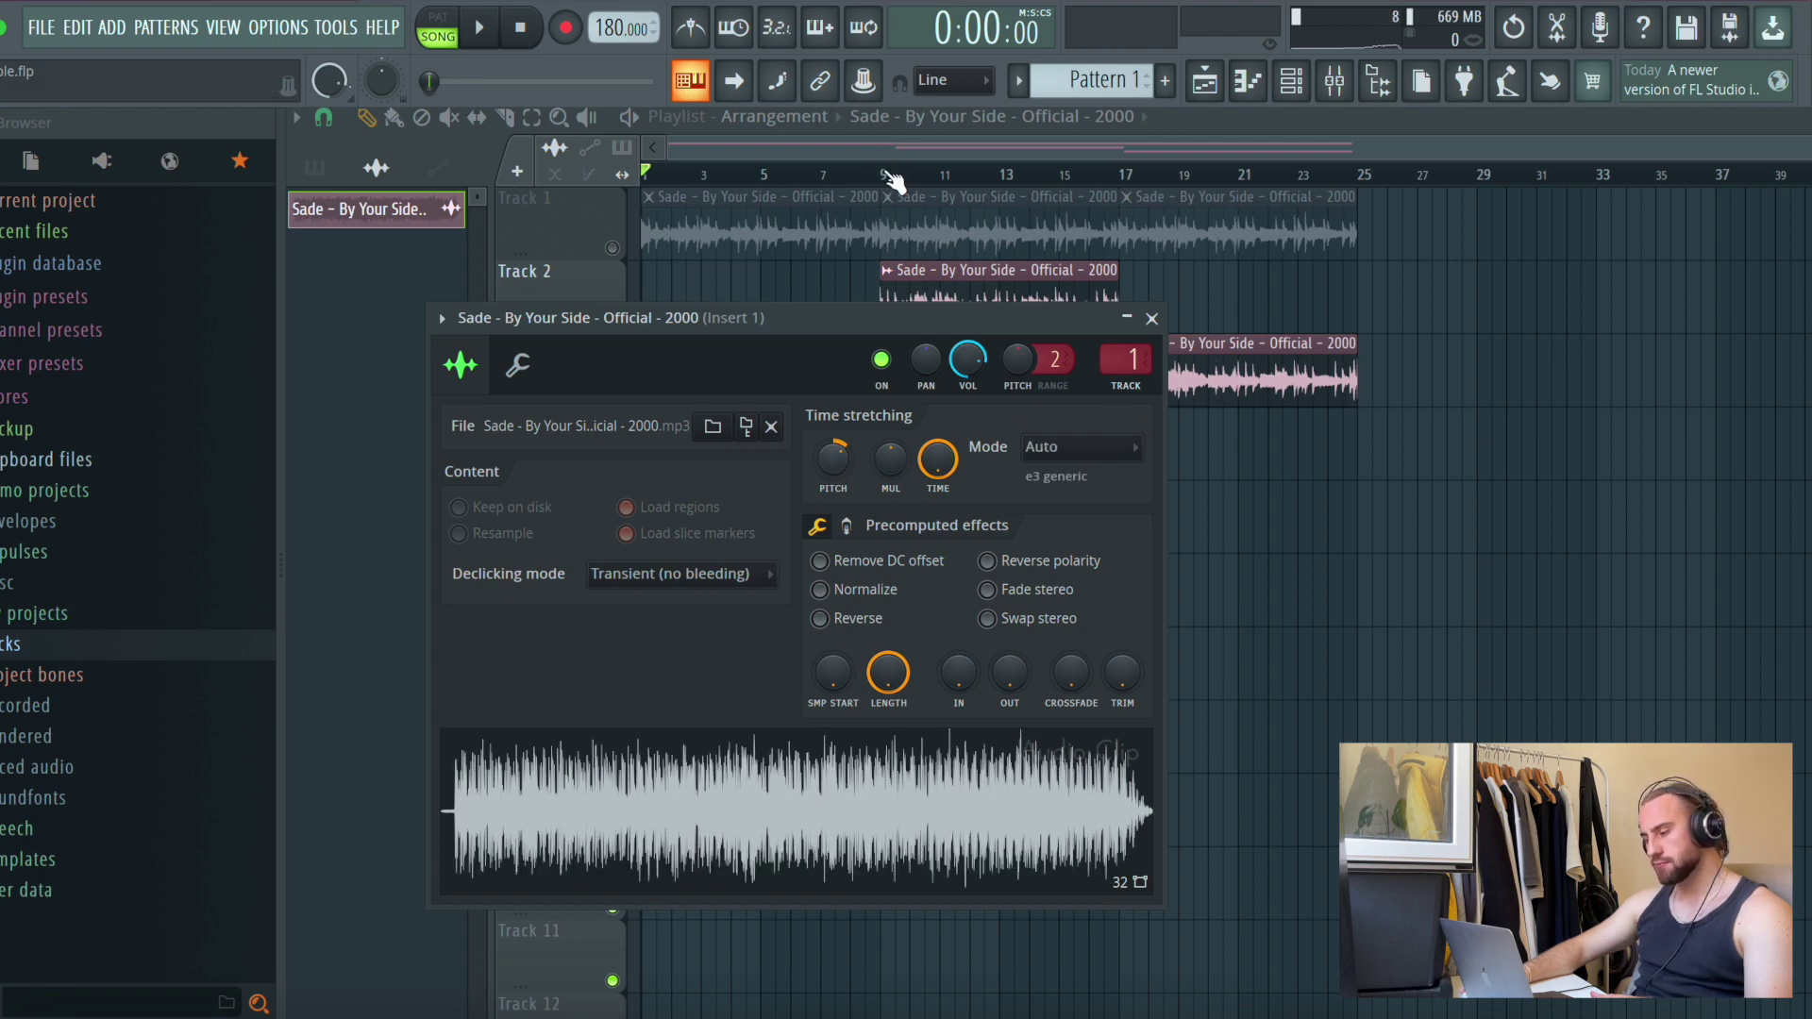
Play the sample from bar 9 and start analysing its key and BPM in Mixed In Key Live
{"action": "left_click", "coordinate": [885, 173]}
{"action": "key", "text": "space"}
{"action": "double_click", "coordinate": [928, 324]}
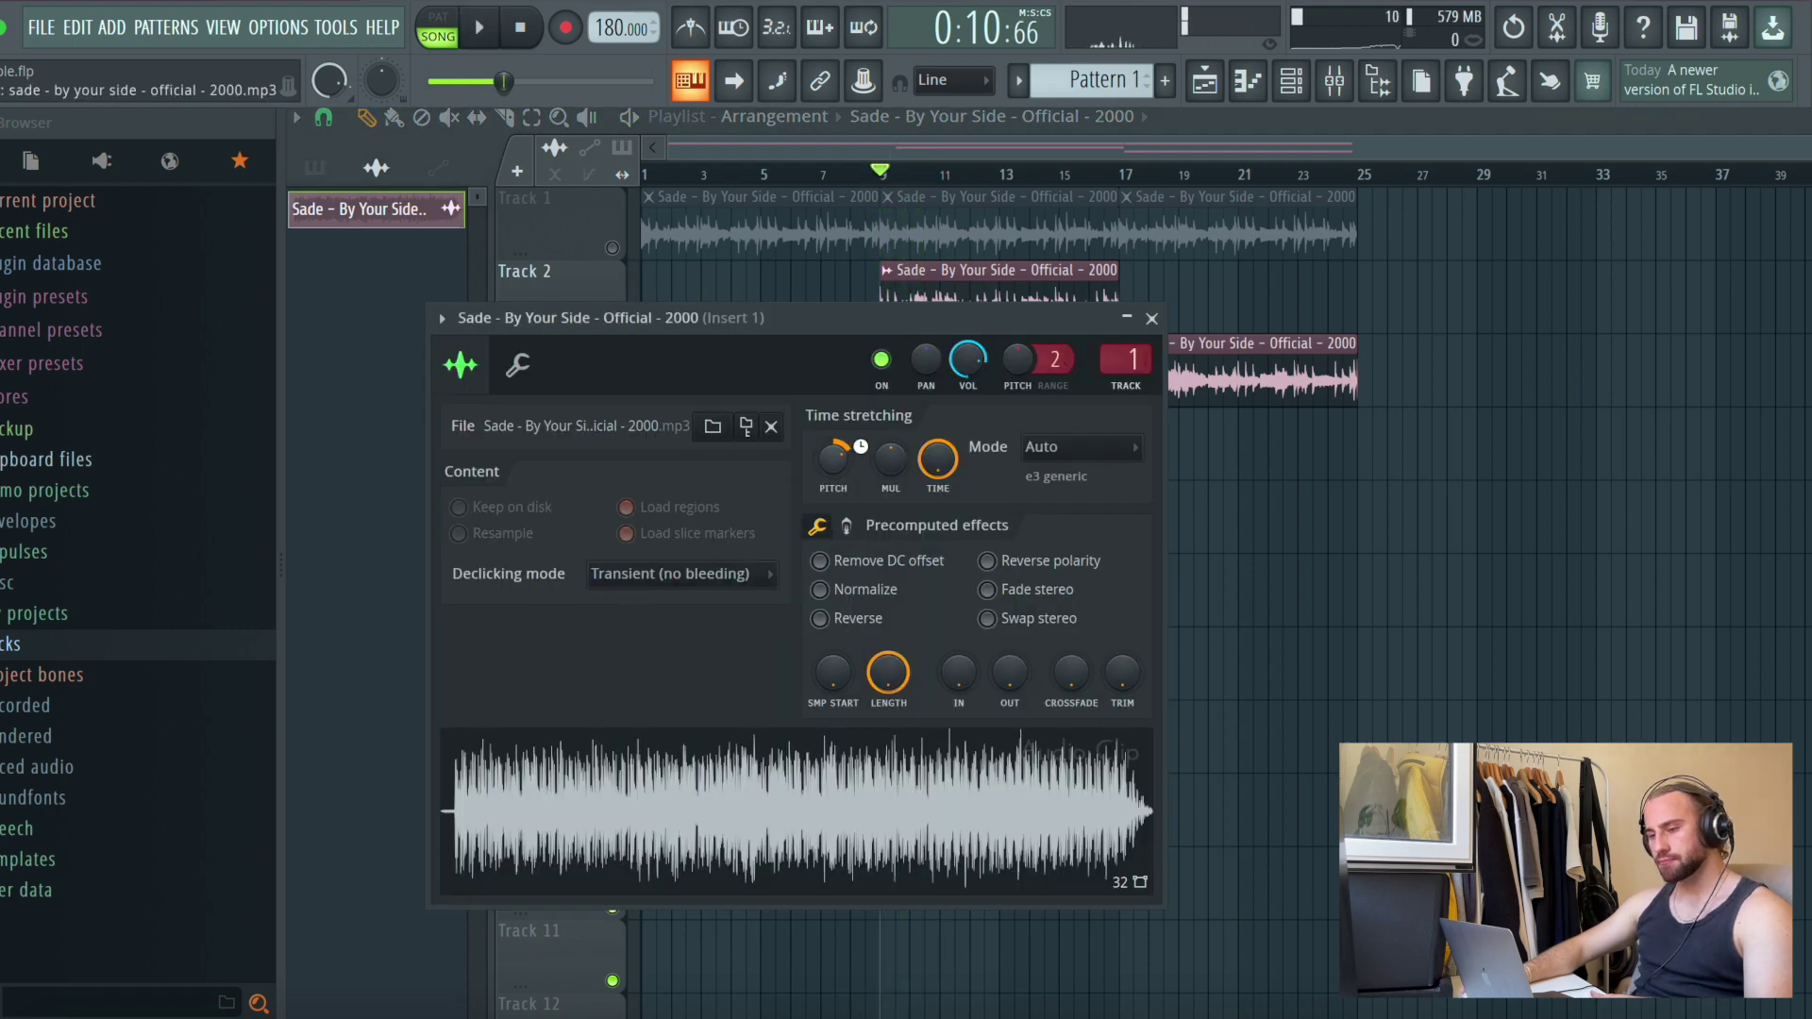
{"action": "key", "text": "space"}
{"action": "right_click", "coordinate": [1441, 500]}
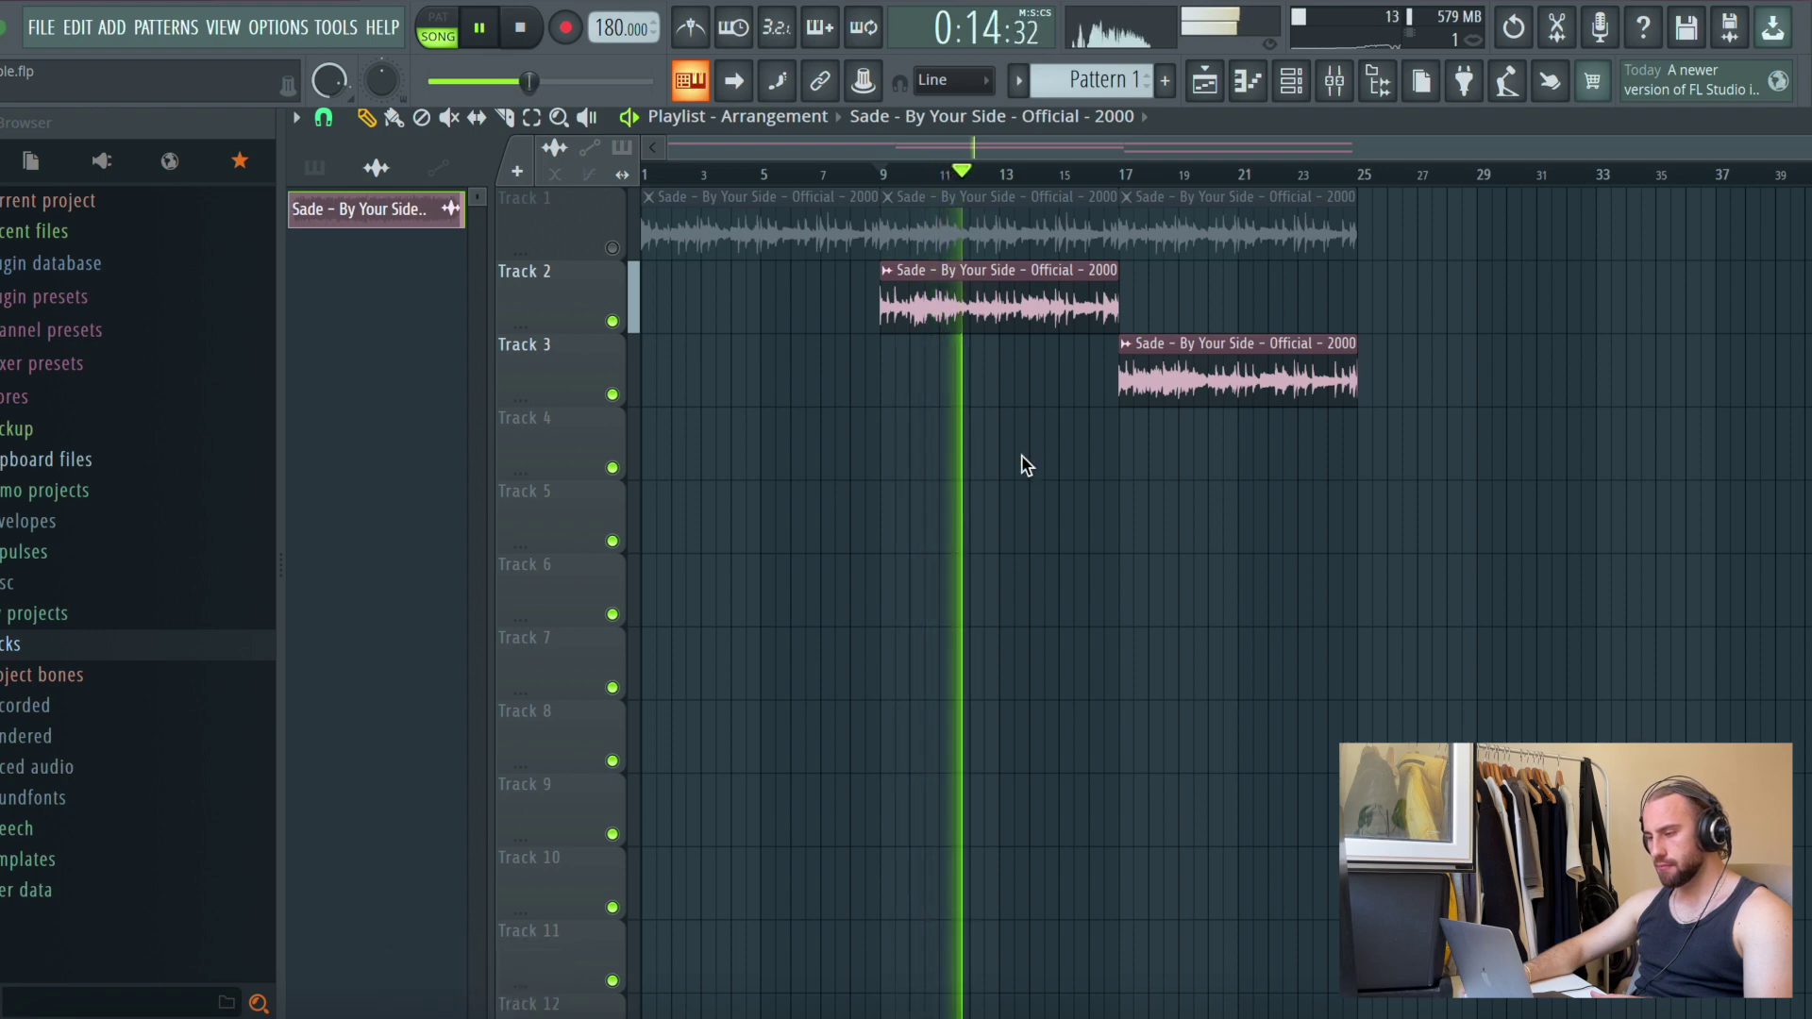
{"action": "left_click", "coordinate": [1500, 464]}
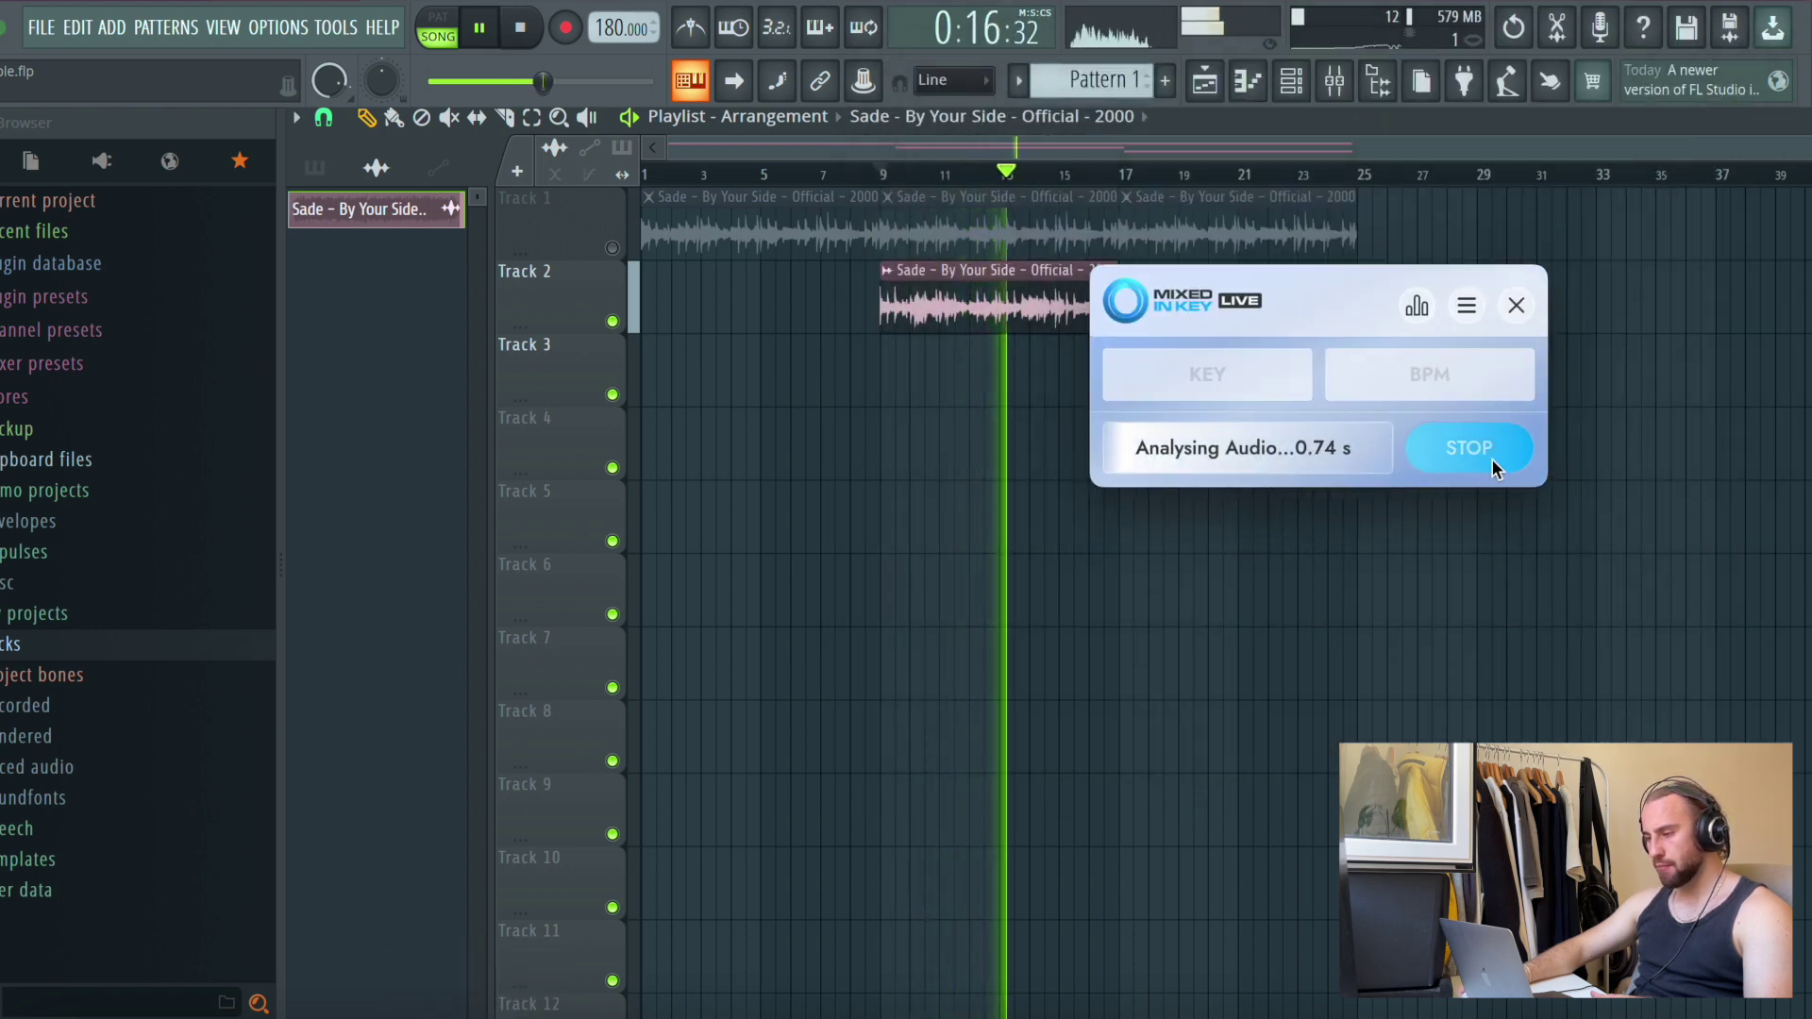
Place Pattern 1 on Track 4 at bar 9, and open the channel rack with Pattern 3 selected
{"action": "left_click", "coordinate": [1304, 90]}
{"action": "left_click", "coordinate": [1304, 90]}
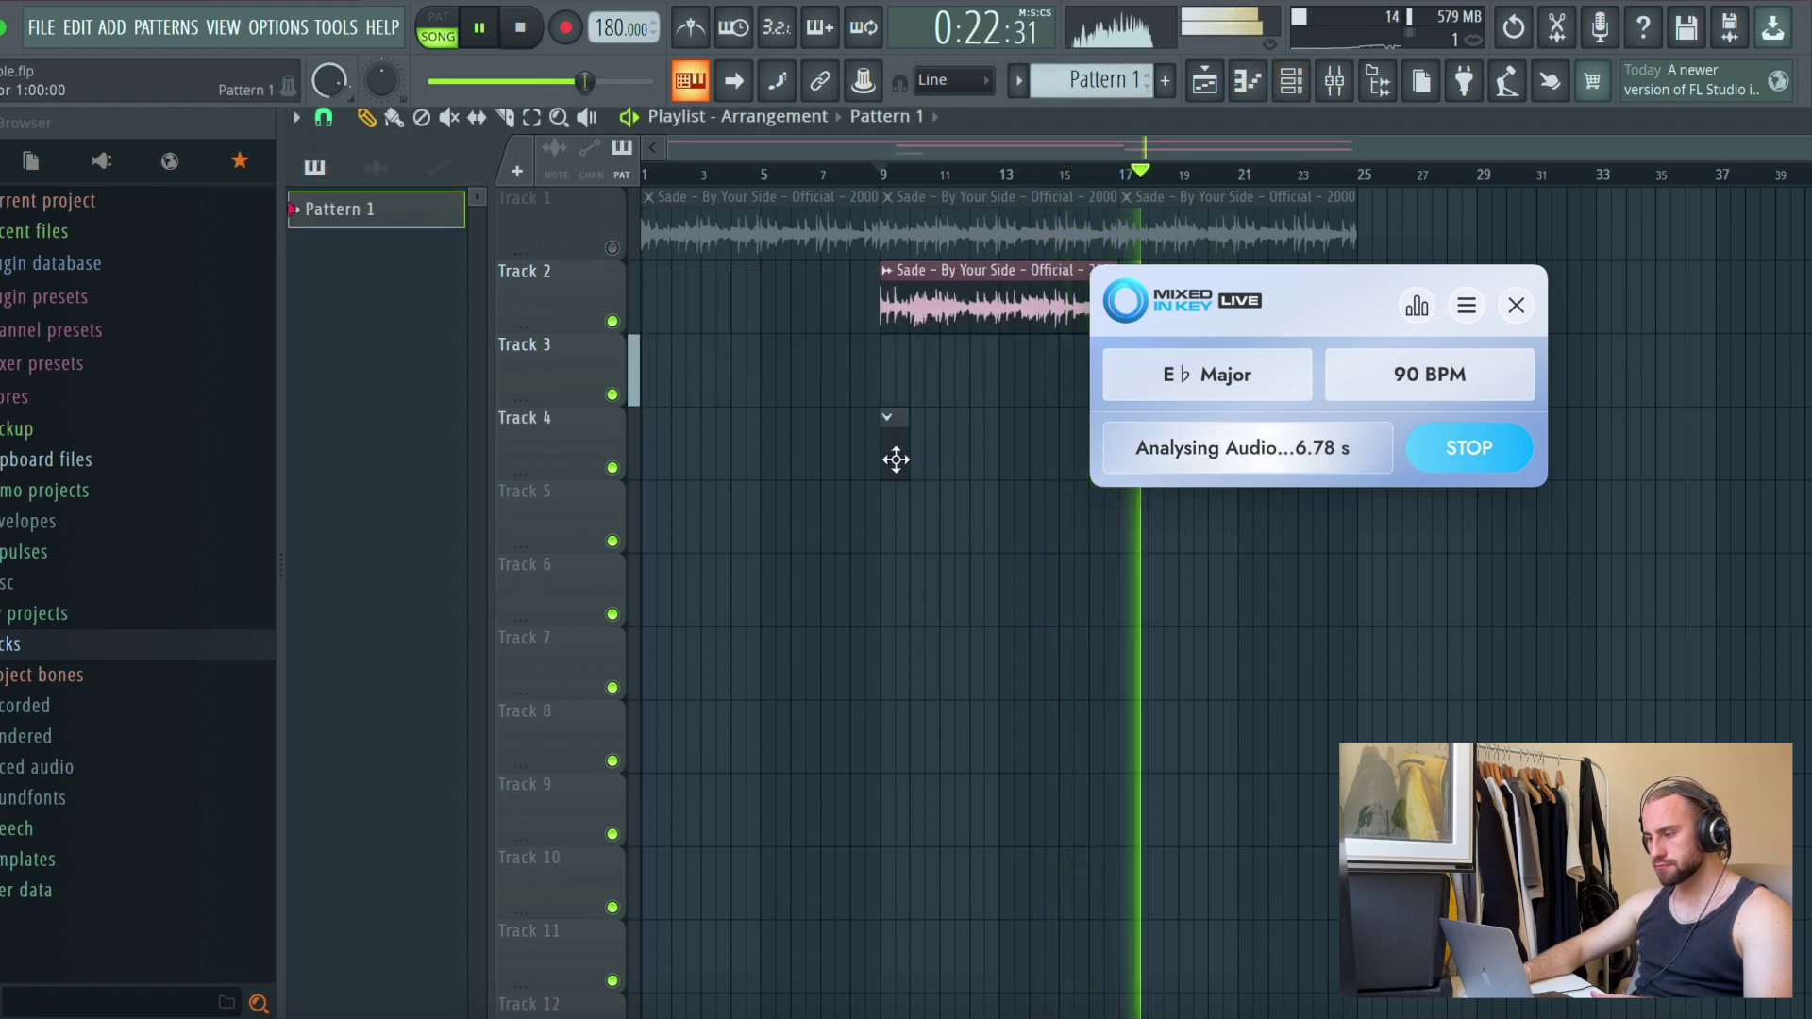
{"action": "left_click", "coordinate": [1304, 92]}
{"action": "left_click_drag", "start_coordinate": [1057, 74], "coordinate": [1074, 92]}
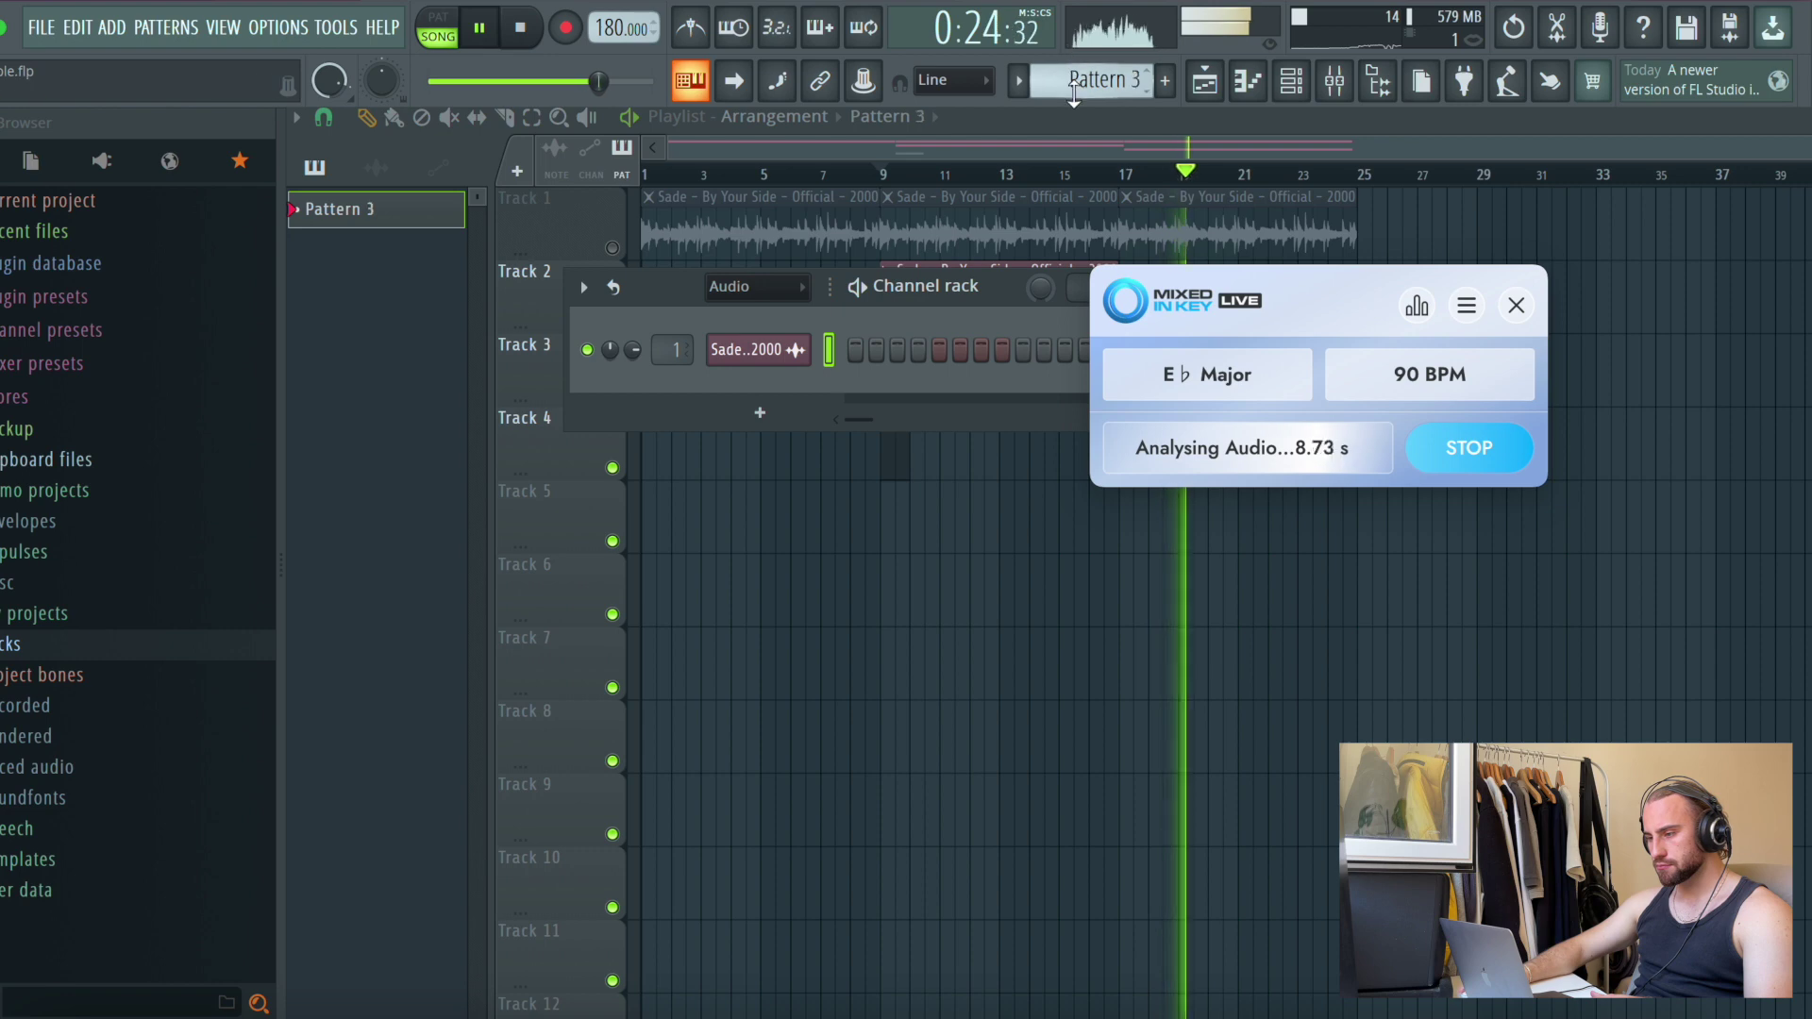
Add the That Clap sample from the 2020 Drum Kit's claps folder to the channel rack as a new channel
{"action": "left_click", "coordinate": [12, 644]}
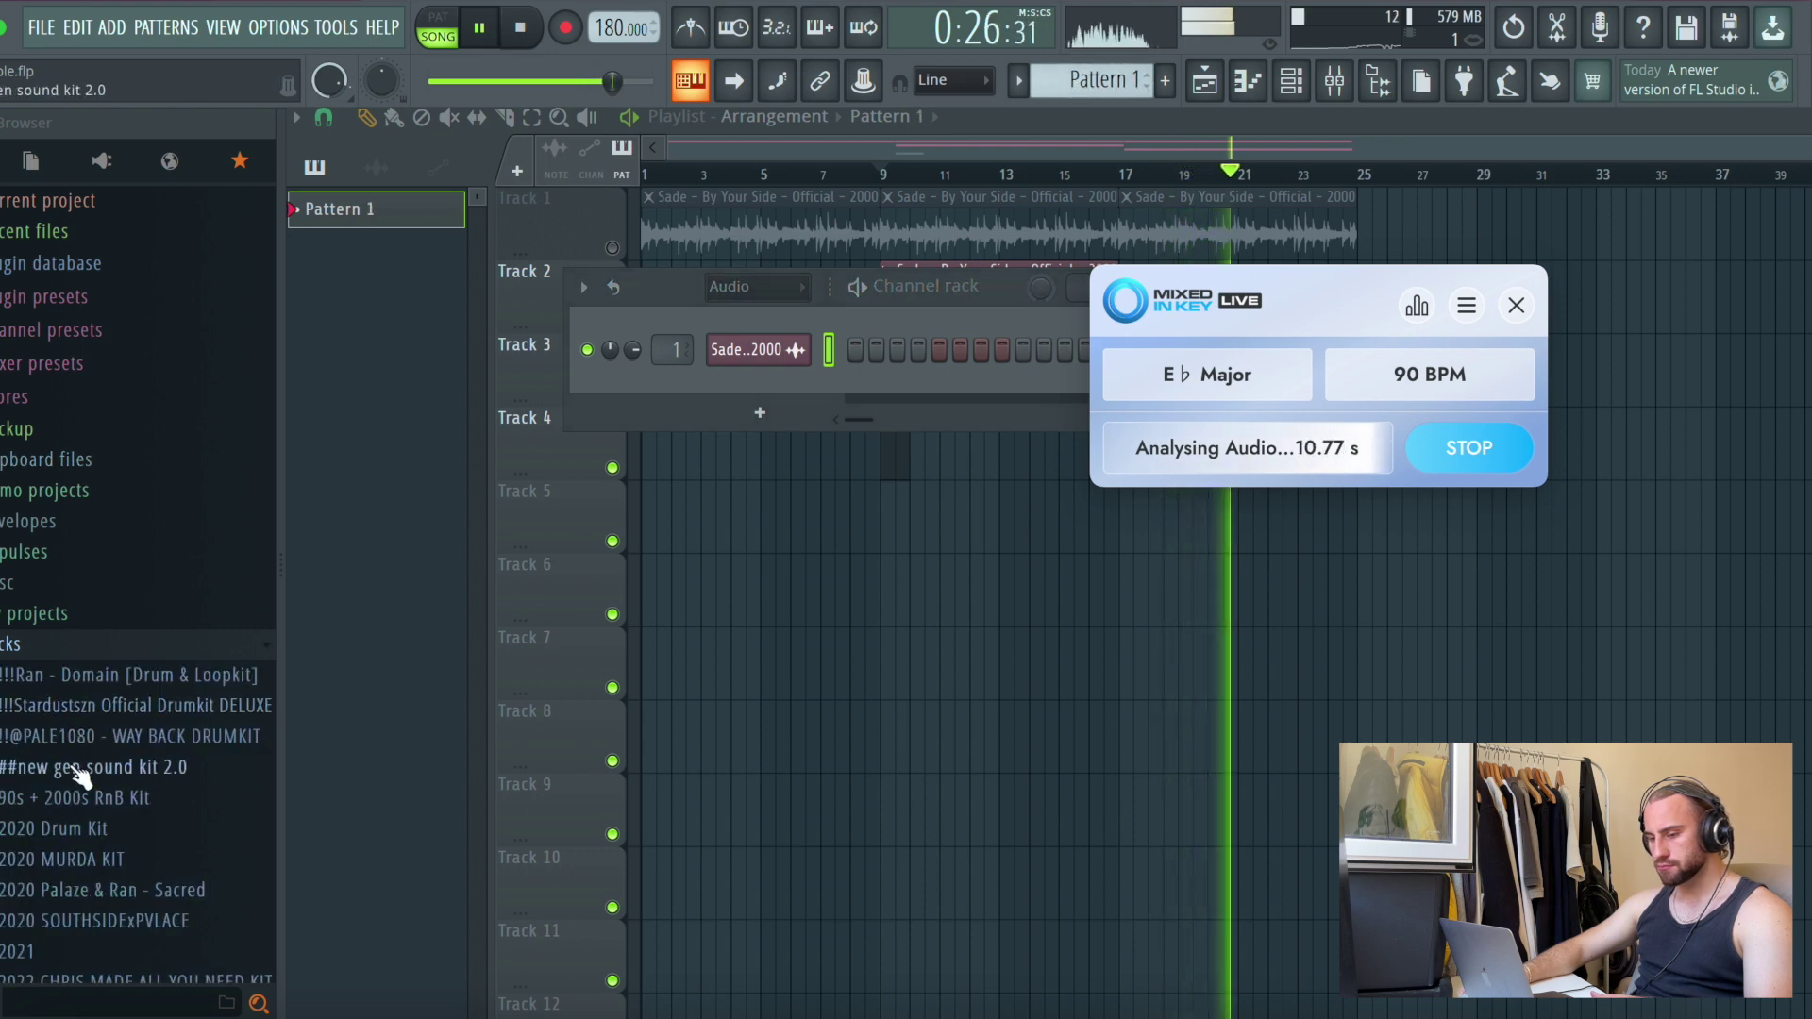
{"action": "left_click", "coordinate": [94, 830]}
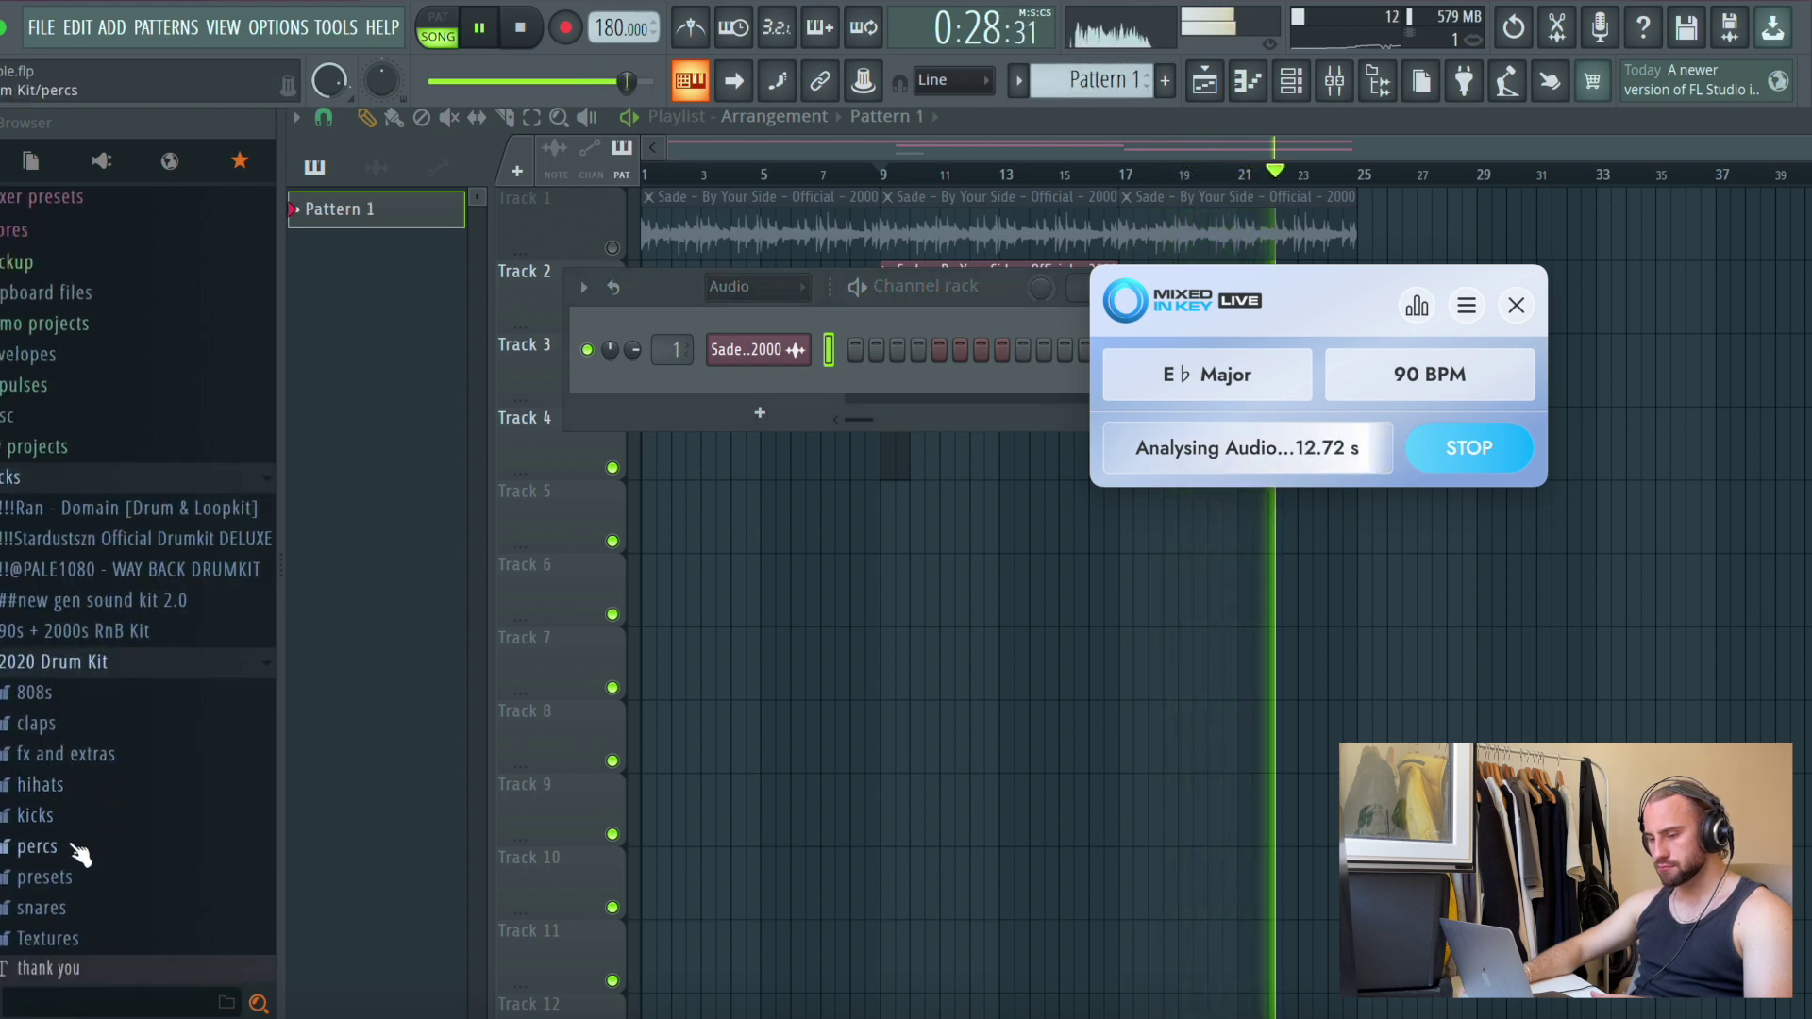
{"action": "left_click", "coordinate": [83, 725]}
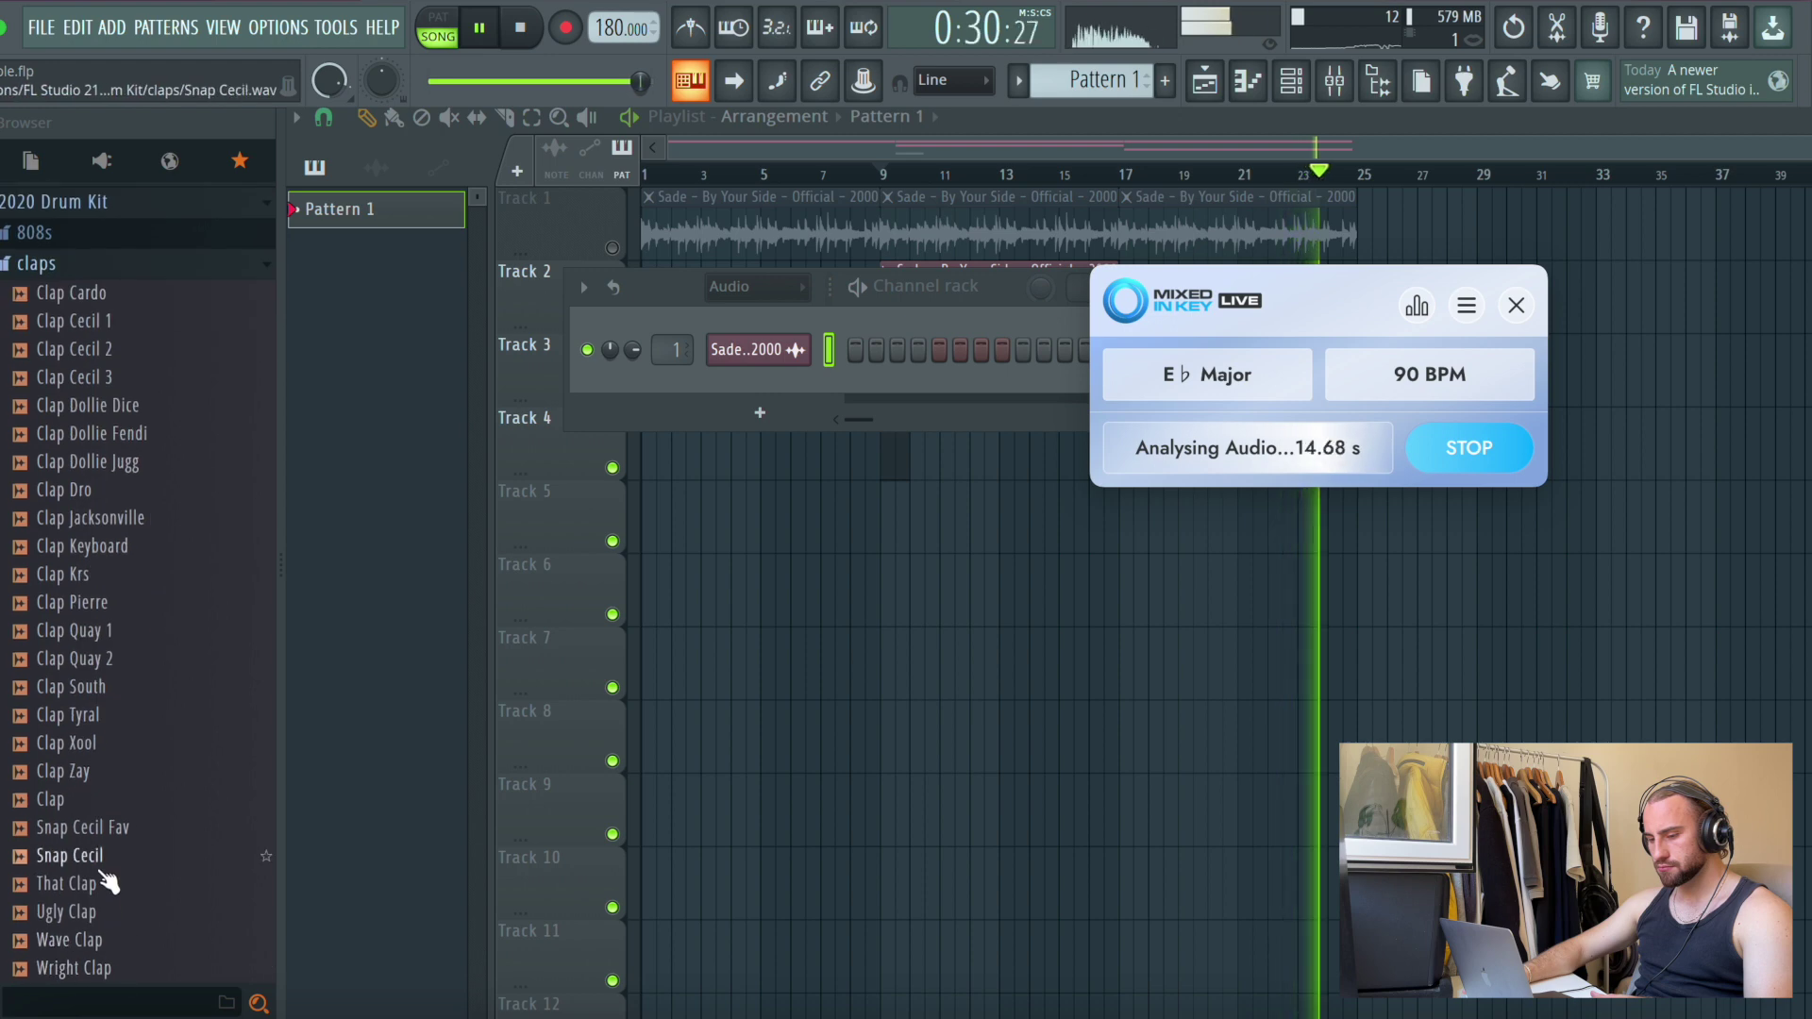
{"action": "left_click_drag", "start_coordinate": [96, 888], "coordinate": [751, 385]}
{"action": "scroll", "coordinate": [68, 416], "scroll_direction": "up", "scroll_amount": 8}
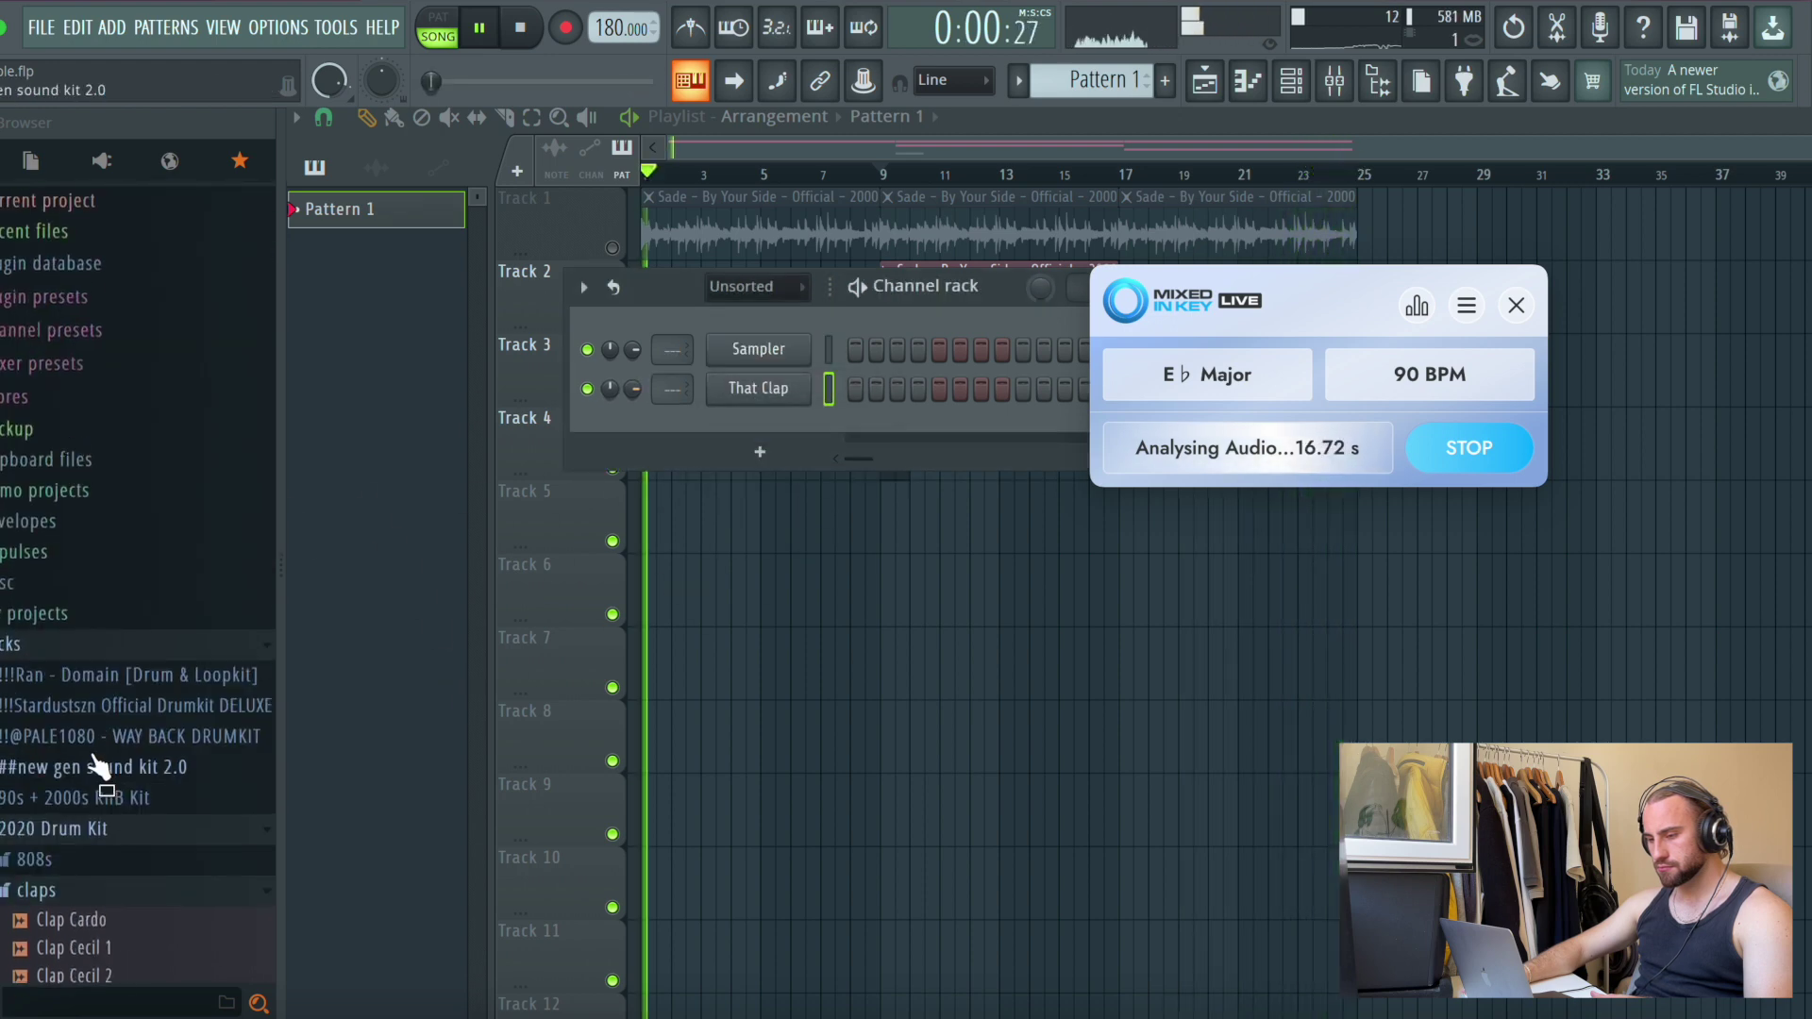
{"action": "left_click", "coordinate": [93, 643]}
Stamp a Major Bebop scale starting on D#4 at bar 1 of the Sampler channel and lengthen its notes to one bar
{"action": "right_click", "coordinate": [804, 345]}
{"action": "left_click", "coordinate": [847, 346]}
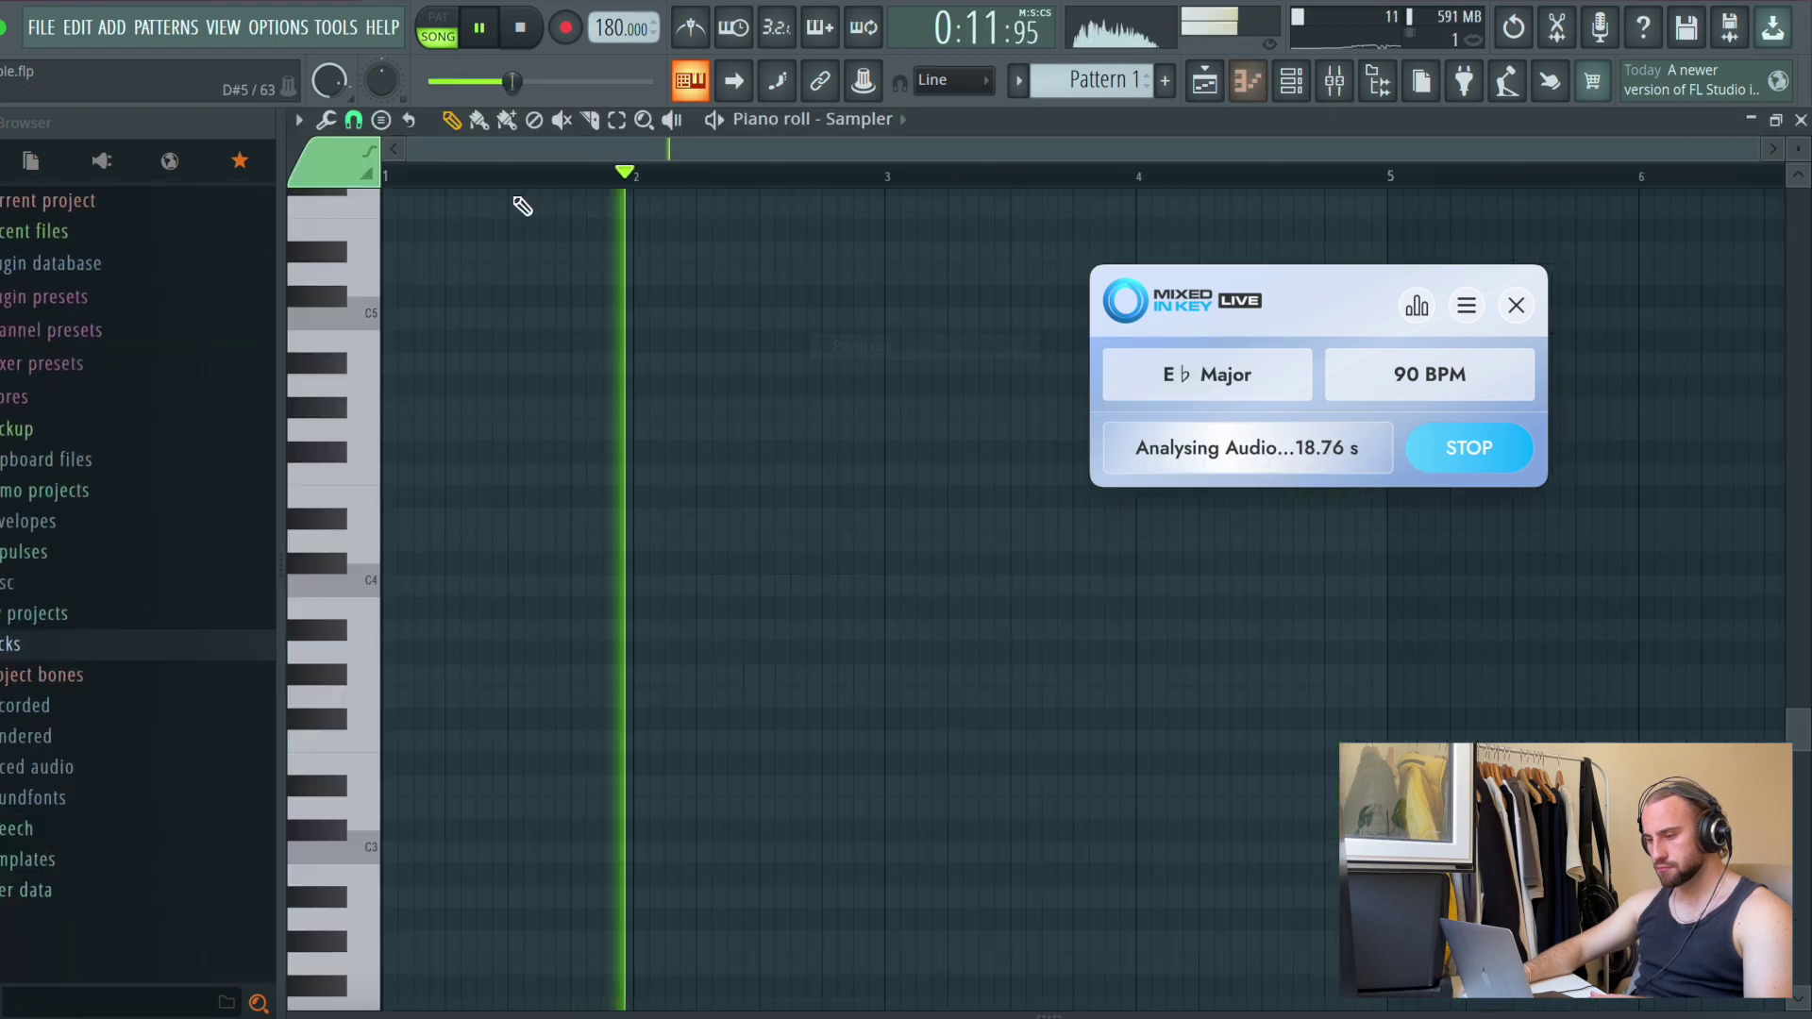
{"action": "left_click", "coordinate": [382, 120]}
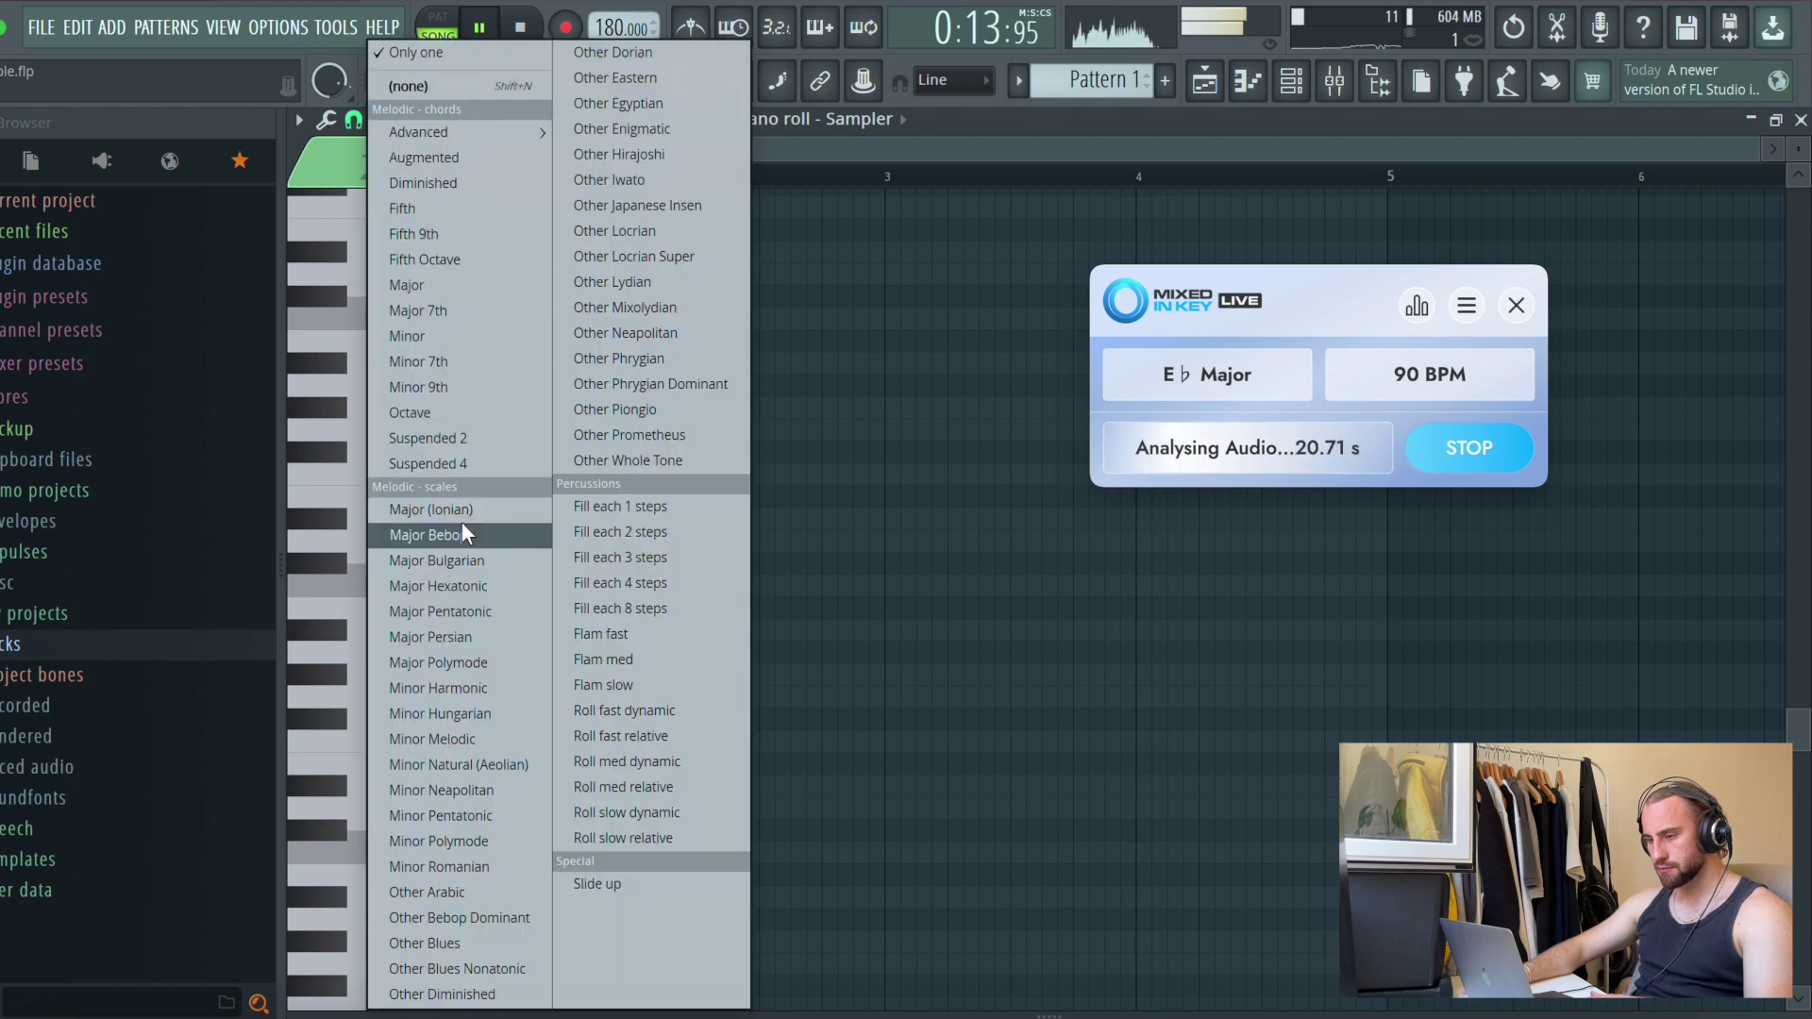
{"action": "left_click", "coordinate": [462, 523]}
{"action": "left_click", "coordinate": [390, 547]}
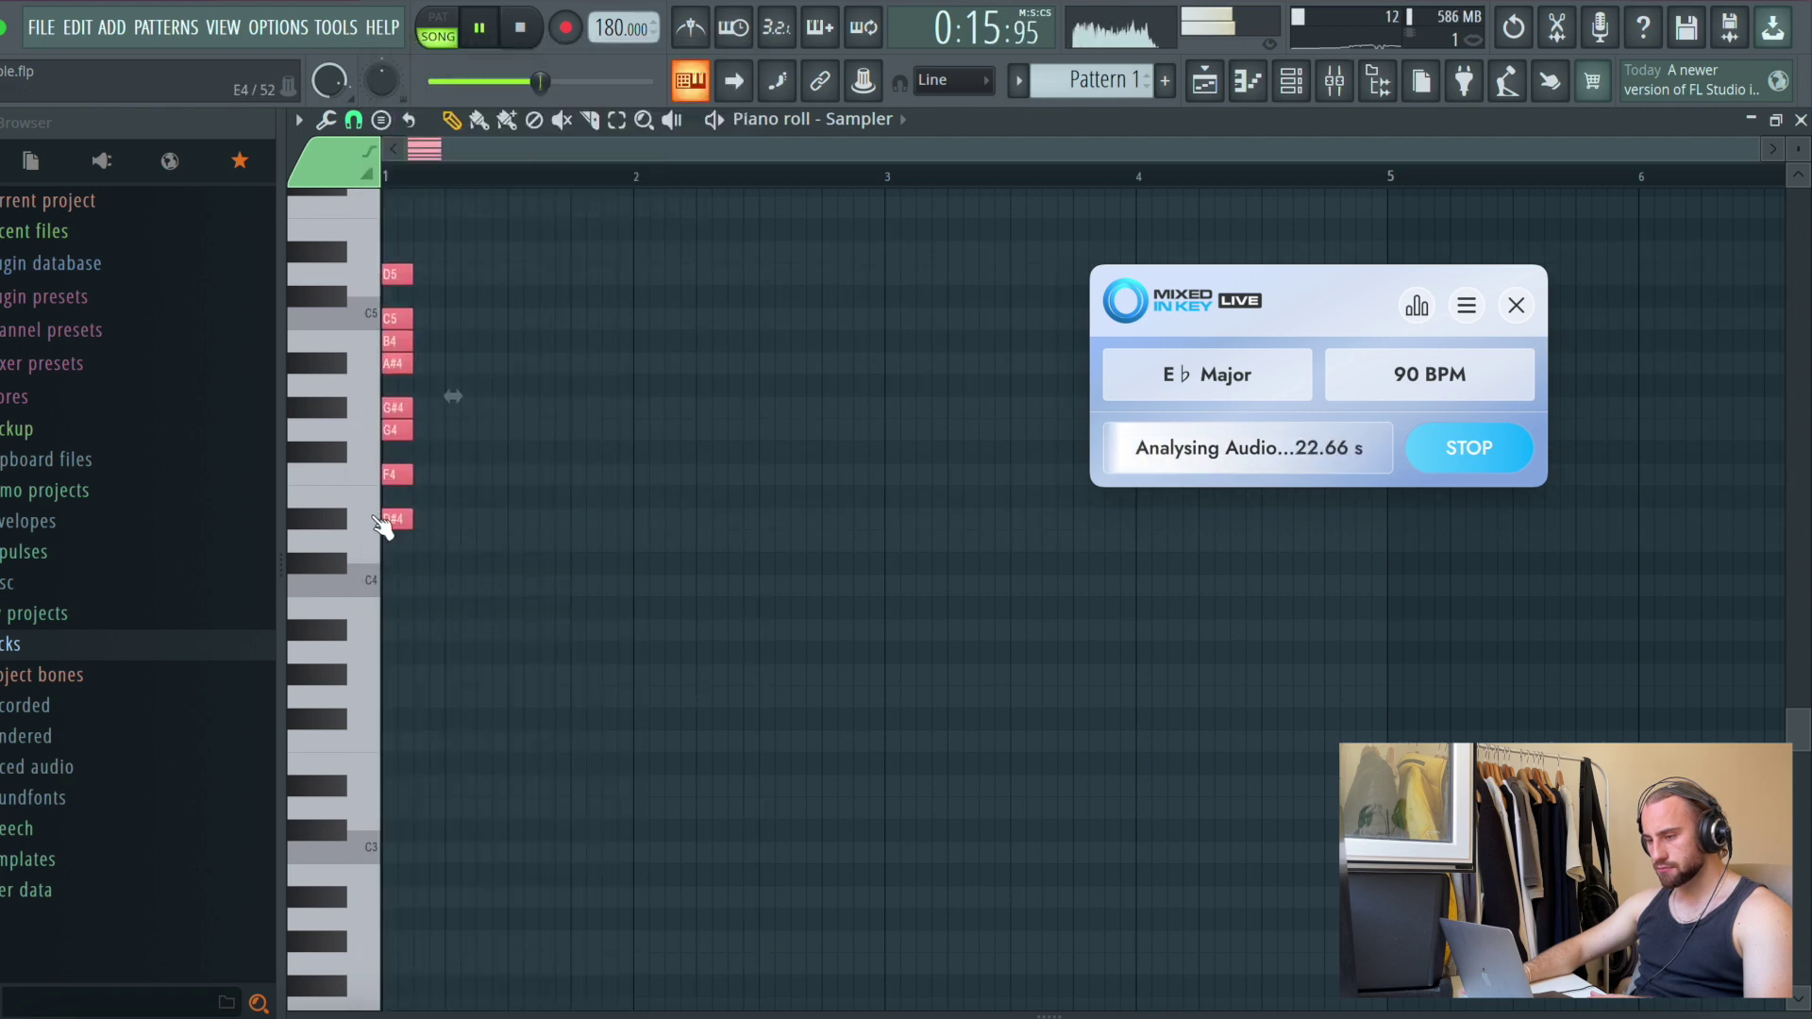
{"action": "left_click_drag", "start_coordinate": [410, 522], "coordinate": [686, 566]}
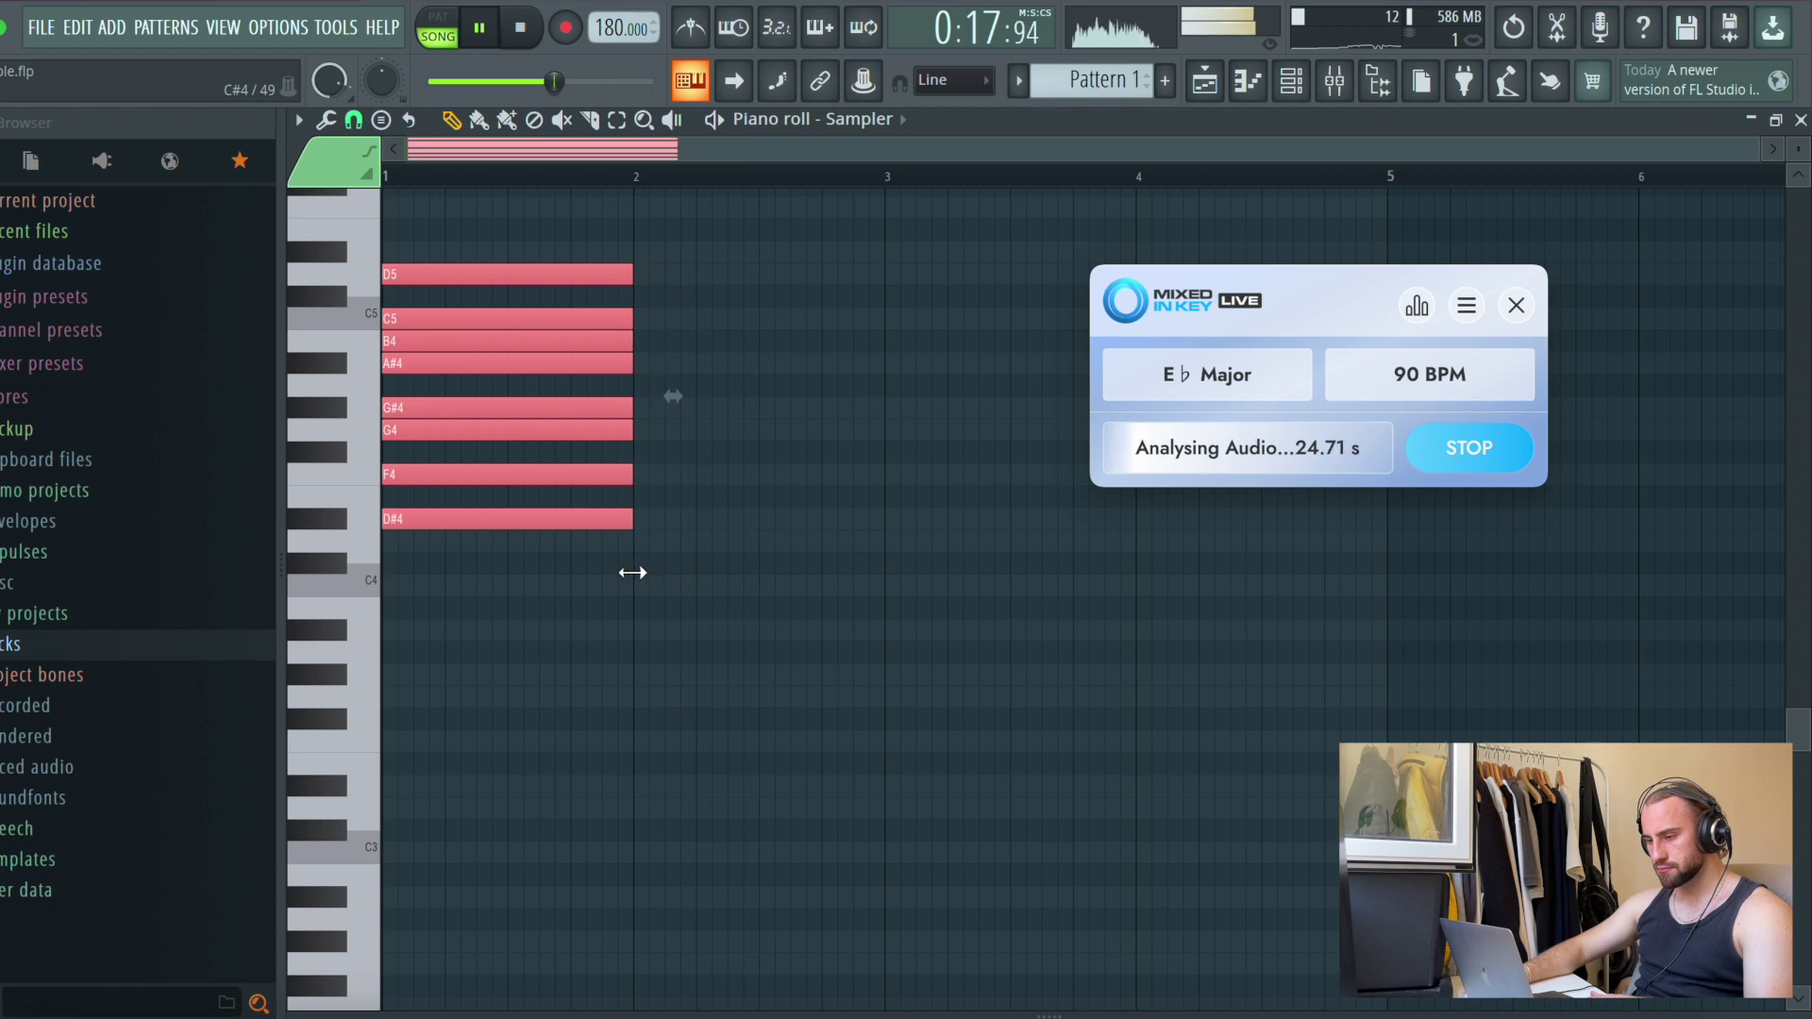
{"action": "left_click", "coordinate": [704, 582]}
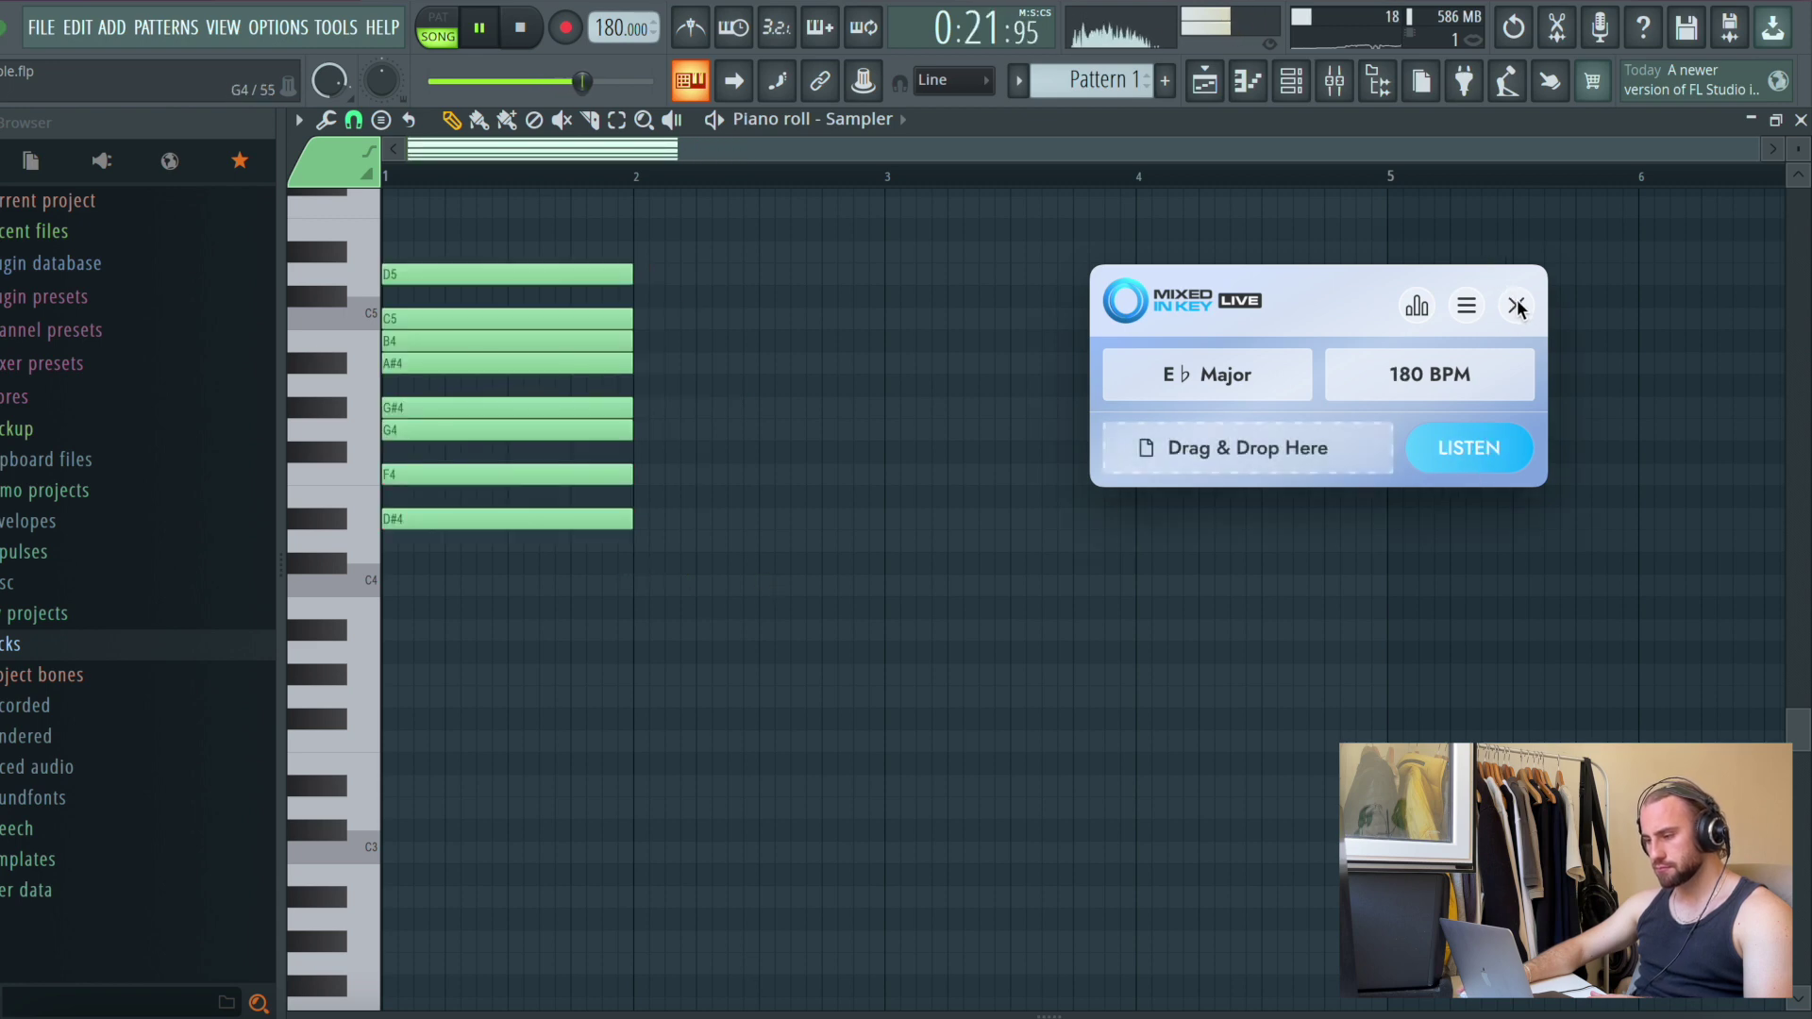
Stamp a Major (Ionian) scale starting on D#4 at bar 2 and delete the Major Bebop notes in bar 1
{"action": "left_click", "coordinate": [378, 114]}
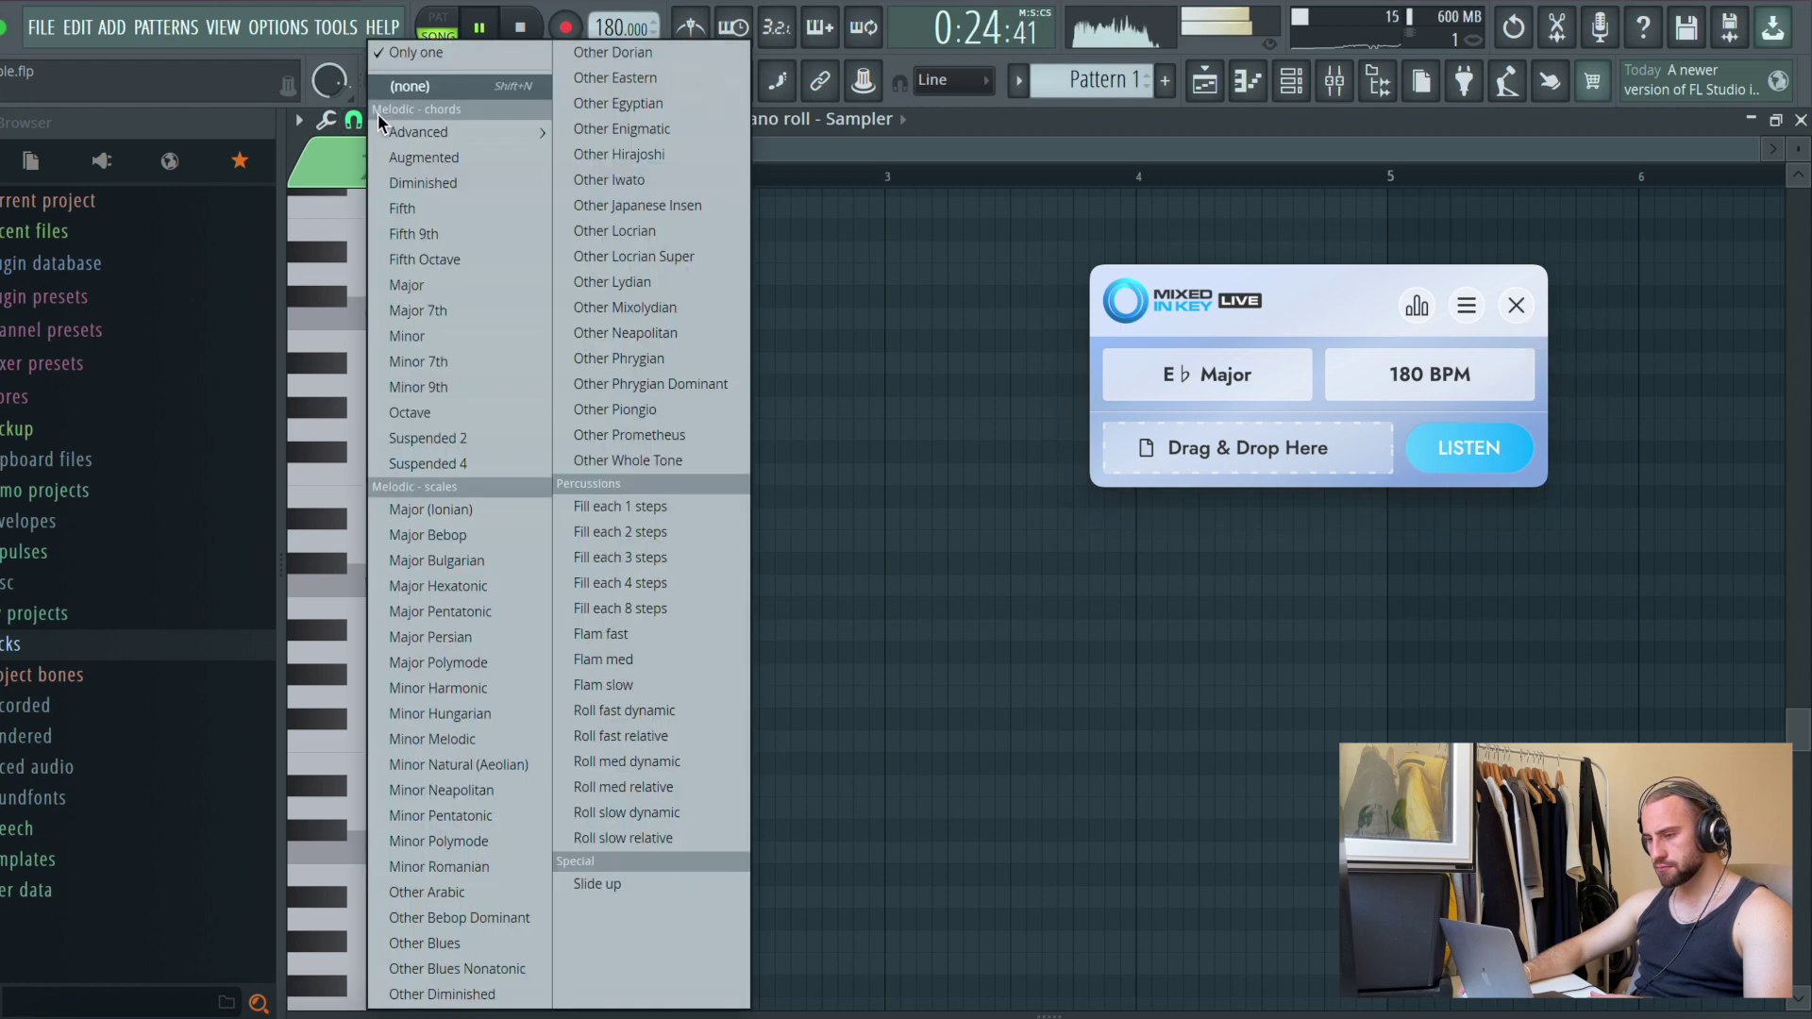
{"action": "left_click", "coordinate": [479, 509]}
{"action": "left_click", "coordinate": [633, 521]}
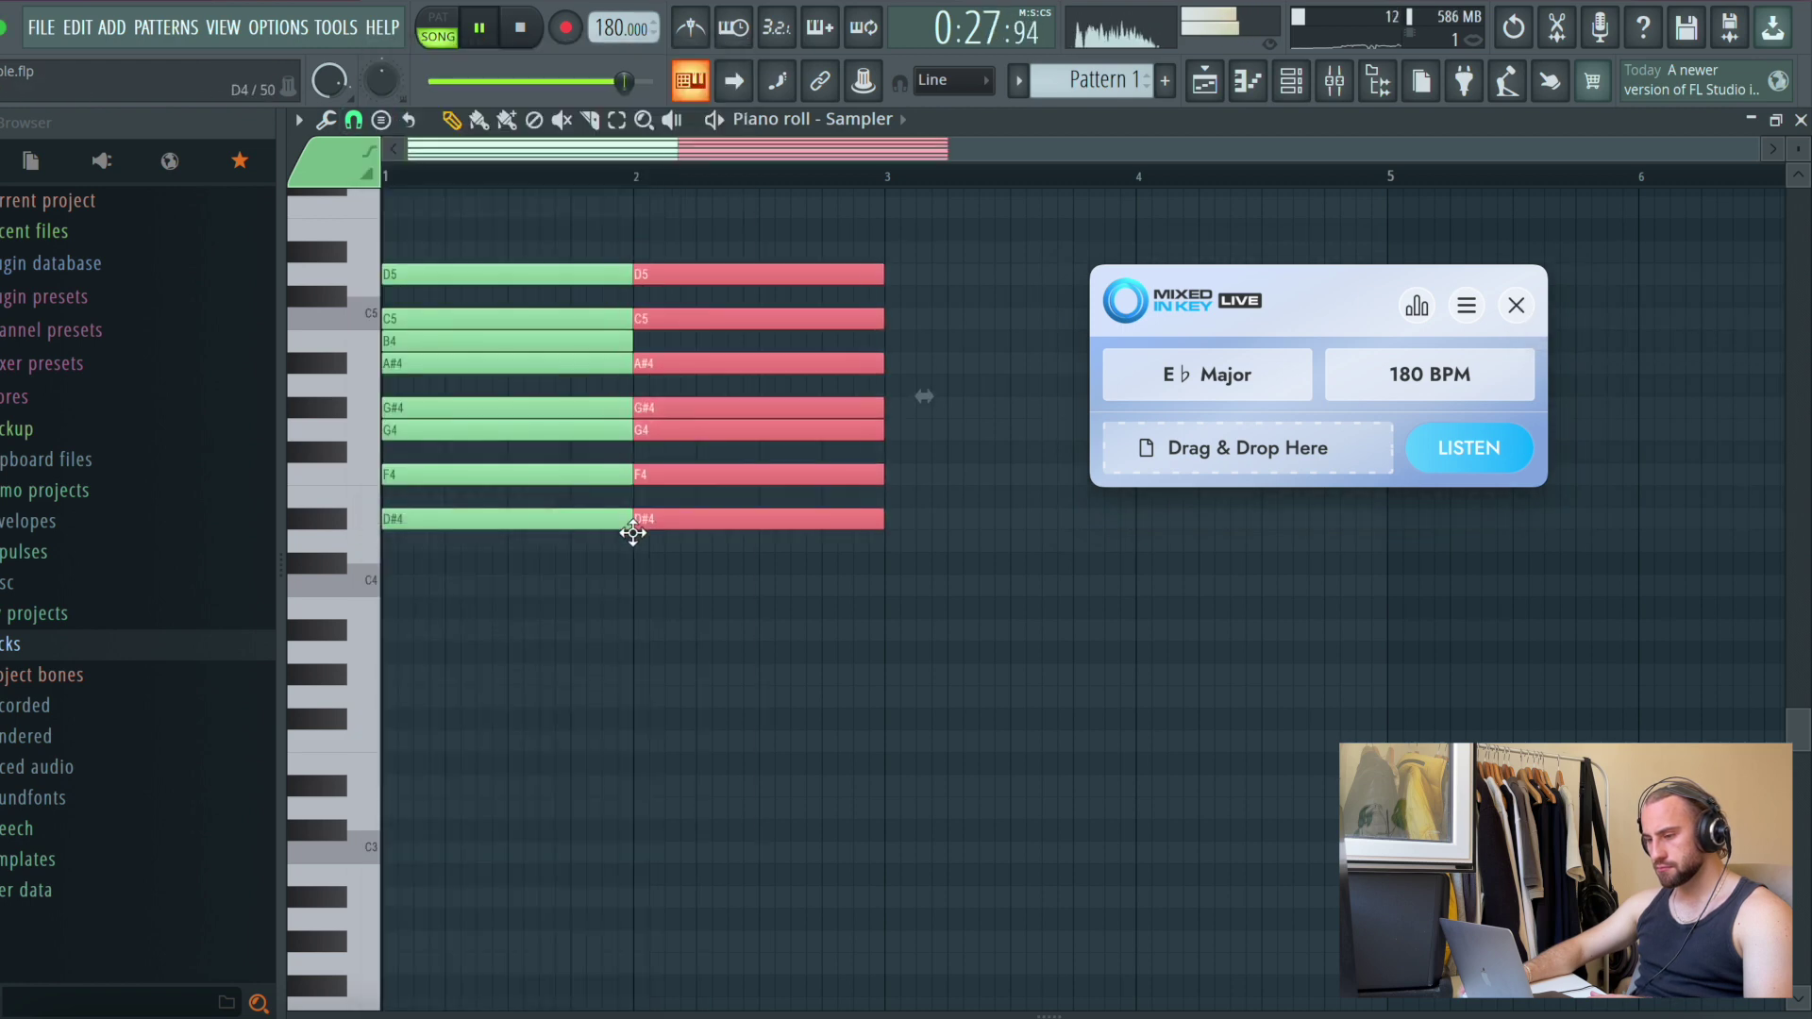
{"action": "left_click_drag", "start_coordinate": [534, 538], "coordinate": [534, 269]}
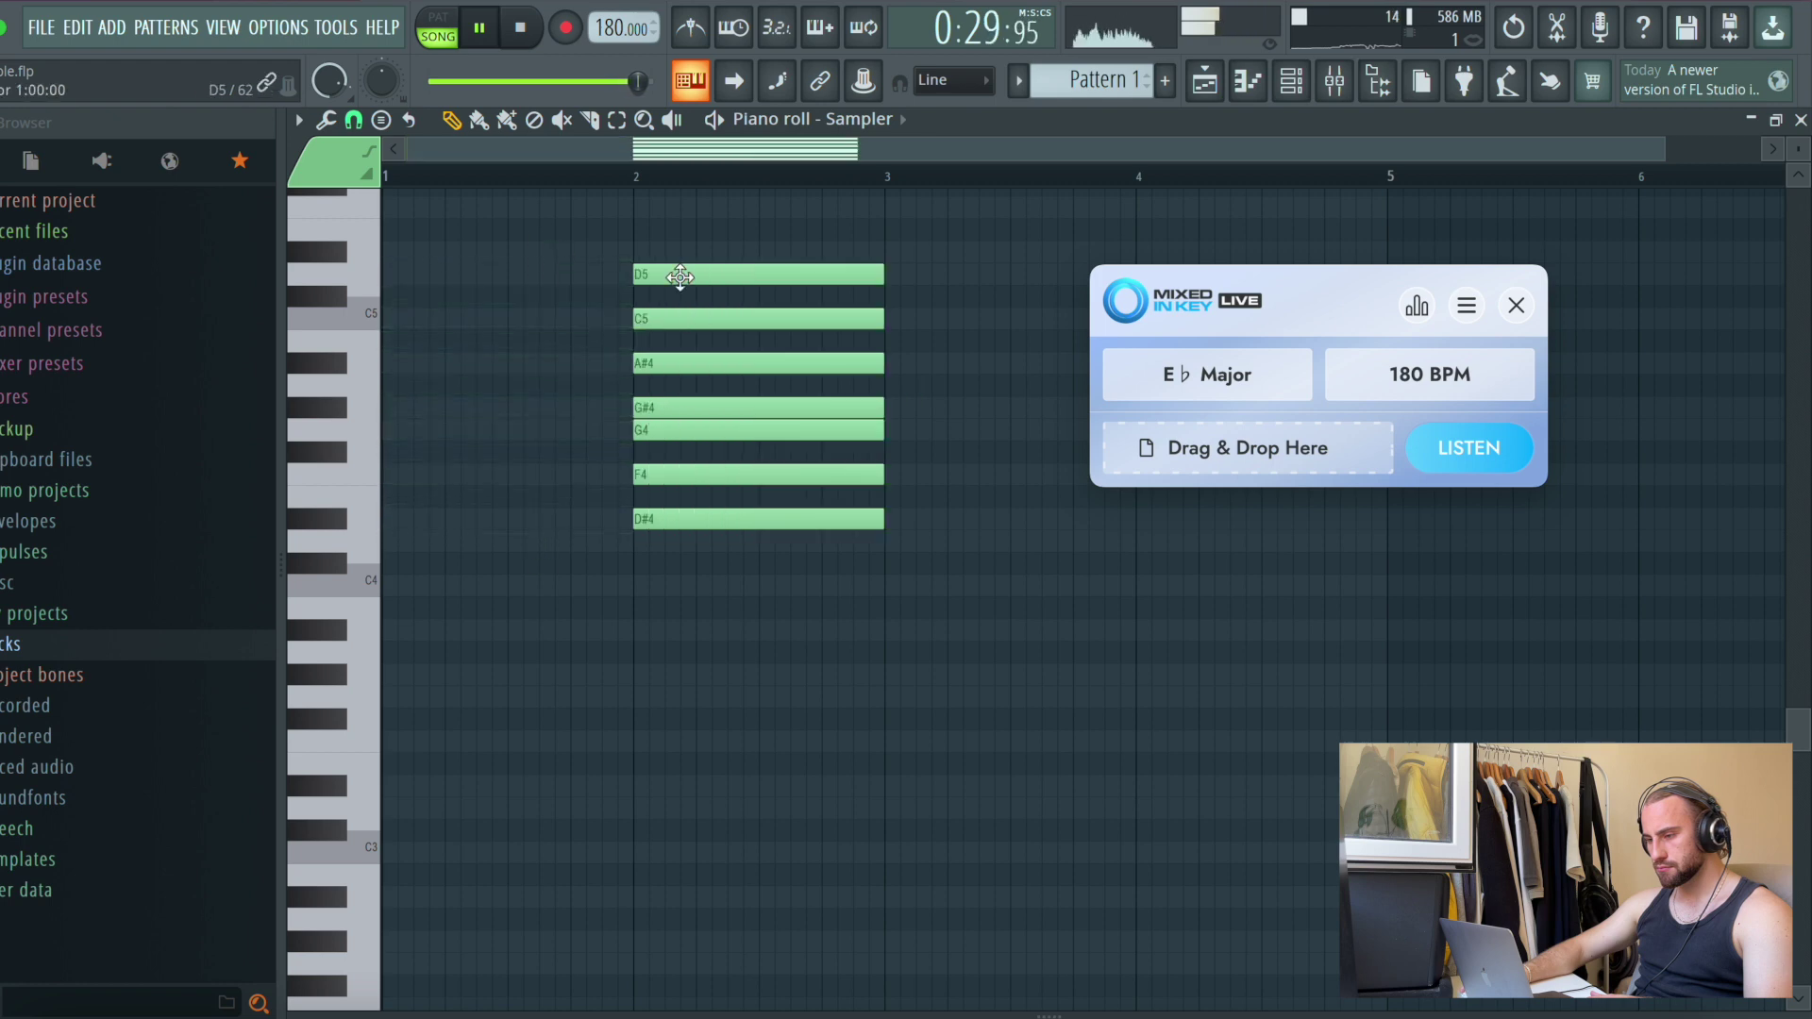
Add an Electric200 Stereo instrument channel, and close its plugin window and Mixed In Key Live
{"action": "left_click", "coordinate": [1295, 85]}
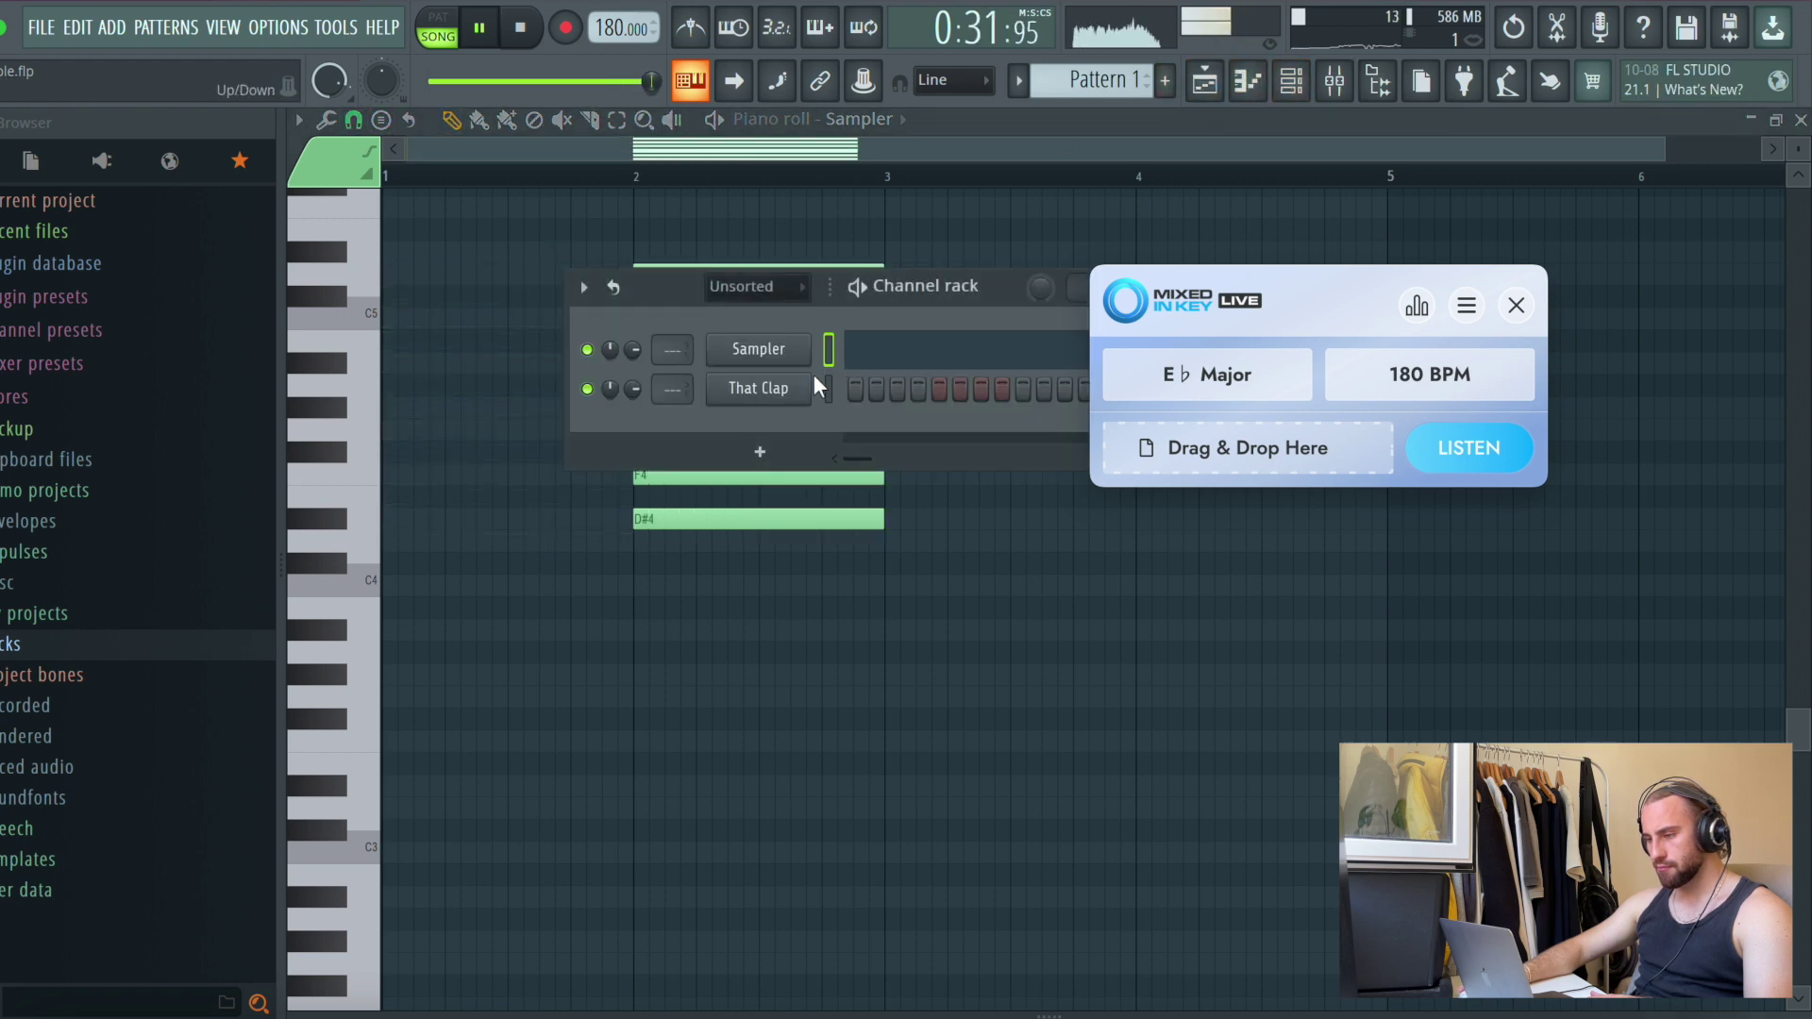
{"action": "left_click", "coordinate": [112, 28]}
{"action": "left_click", "coordinate": [183, 172]}
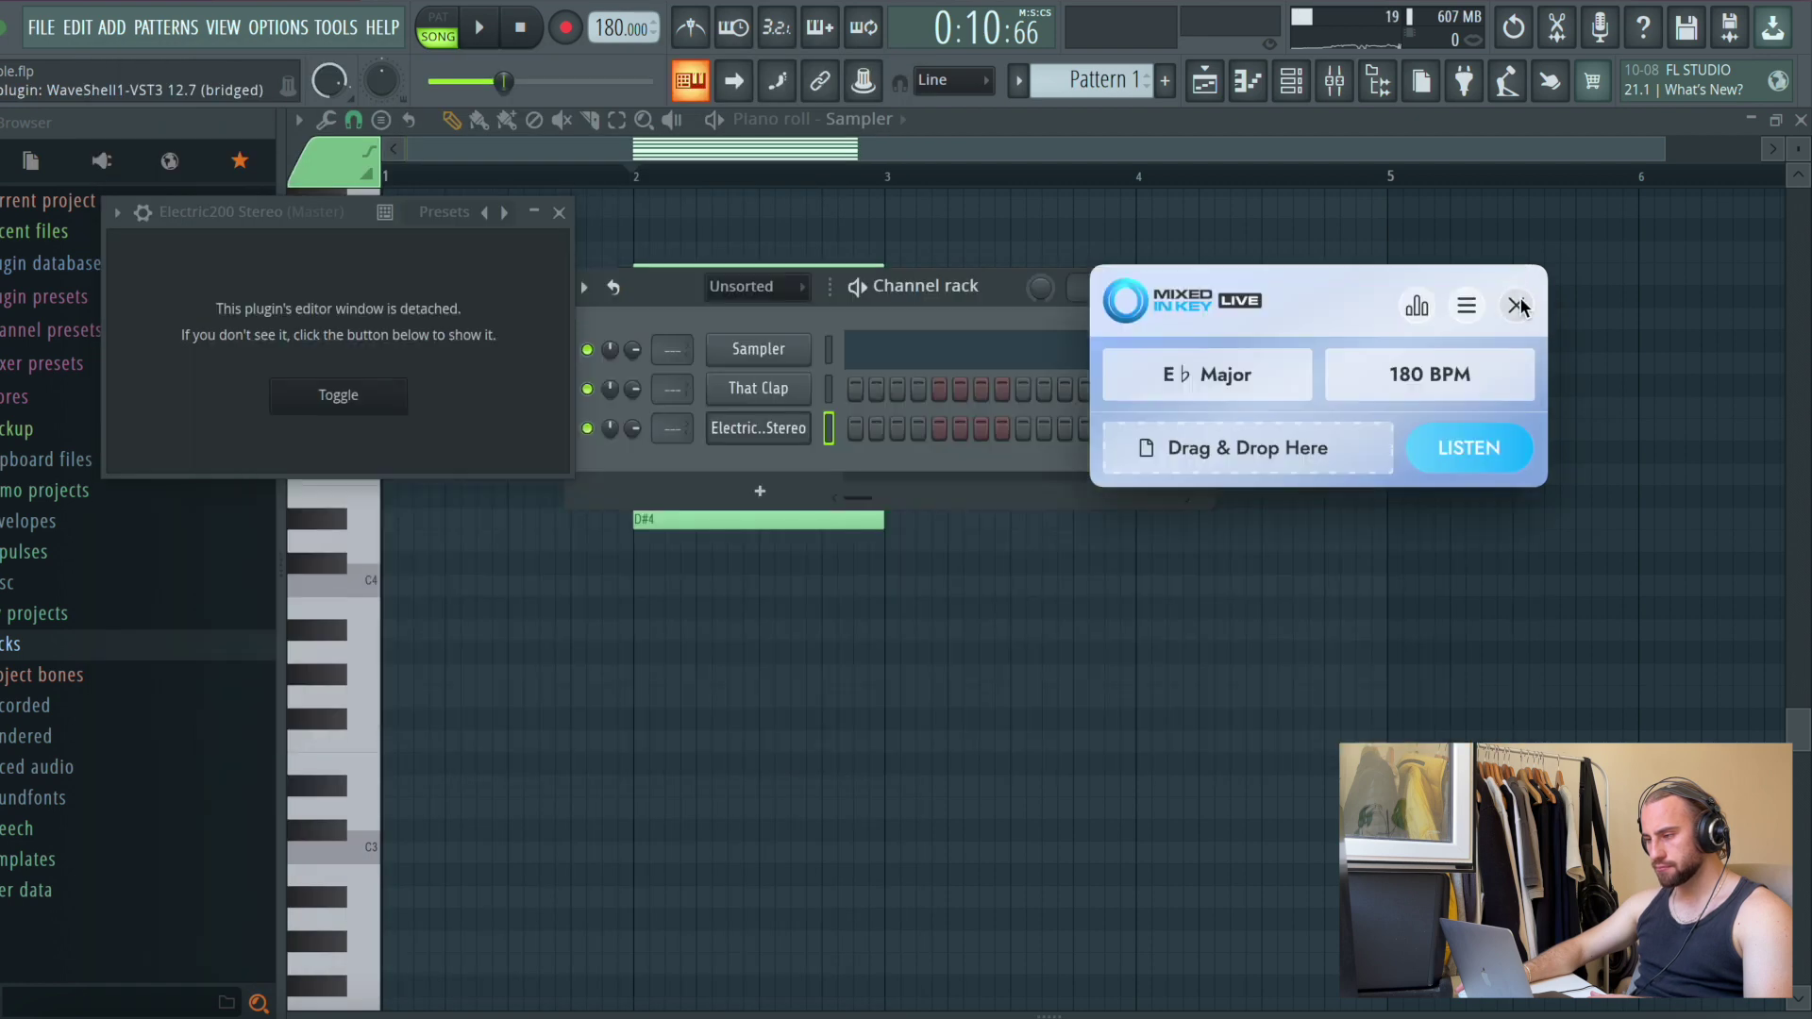
{"action": "left_click", "coordinate": [1516, 304]}
{"action": "left_click", "coordinate": [559, 213]}
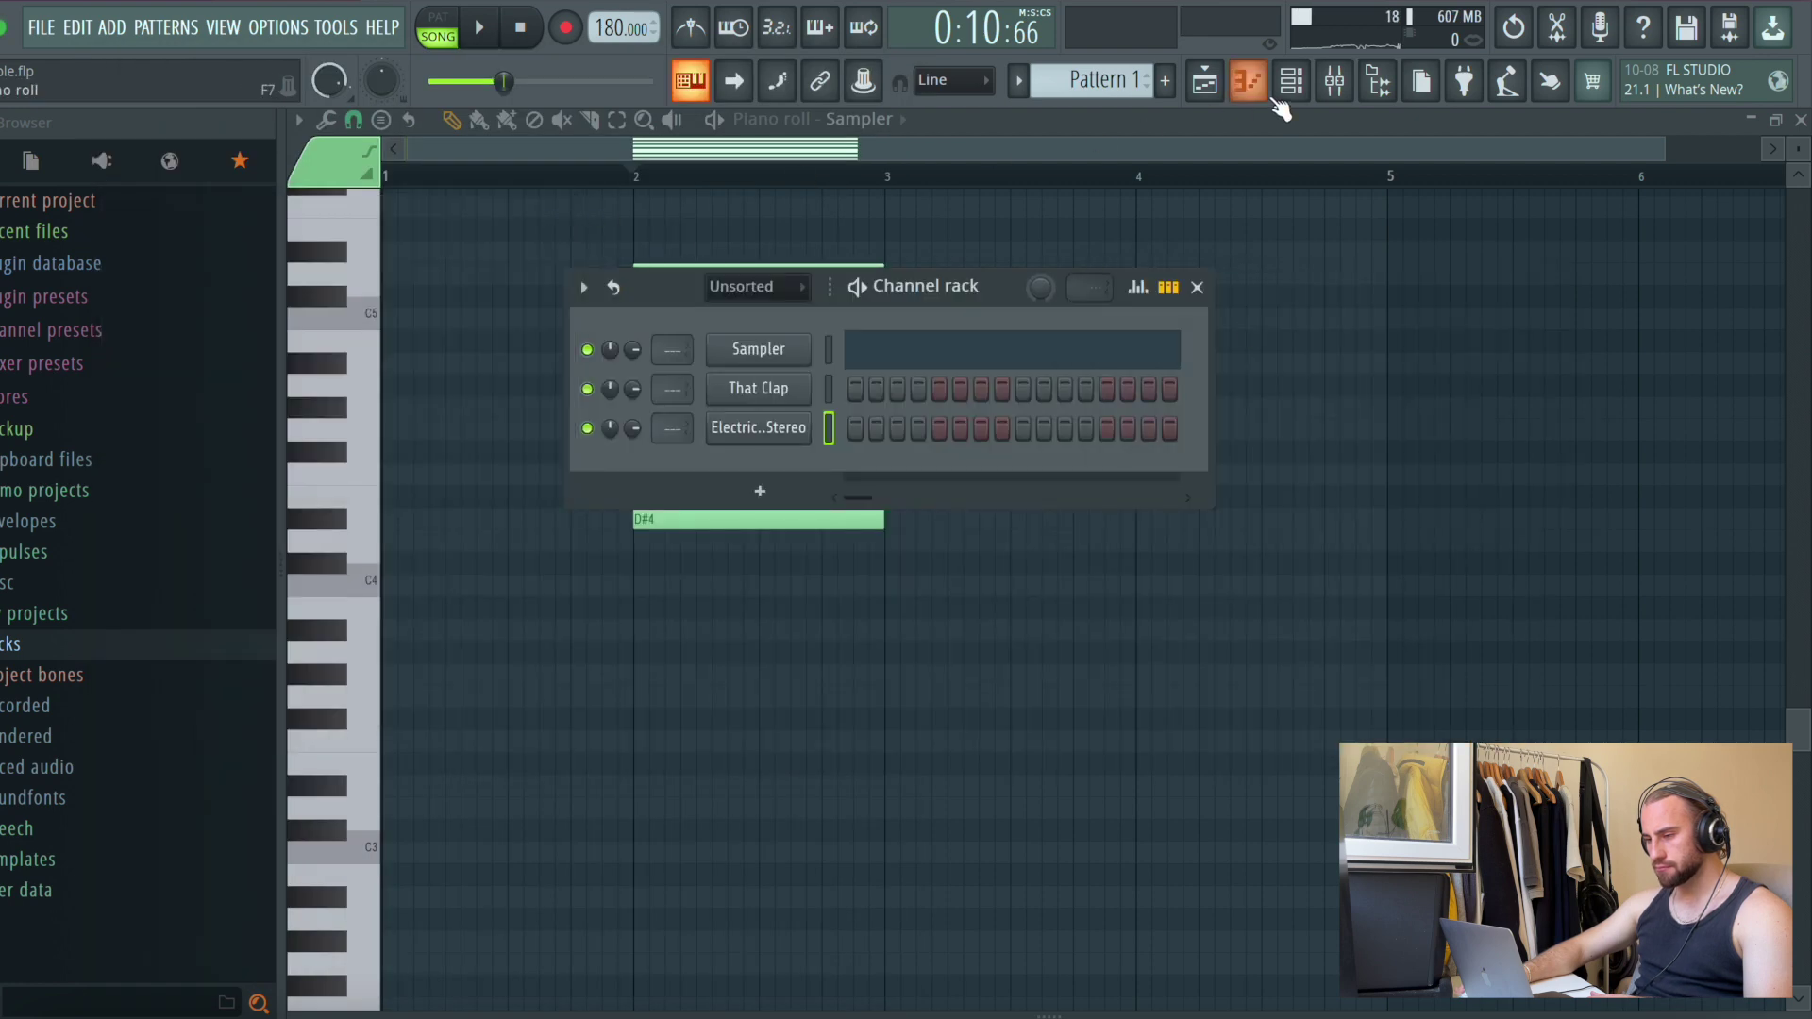
In the playlist, extend Pattern 1 on Track 4 to bar 17 and place a second copy from bar 17 to 25
{"action": "left_click", "coordinate": [1244, 83]}
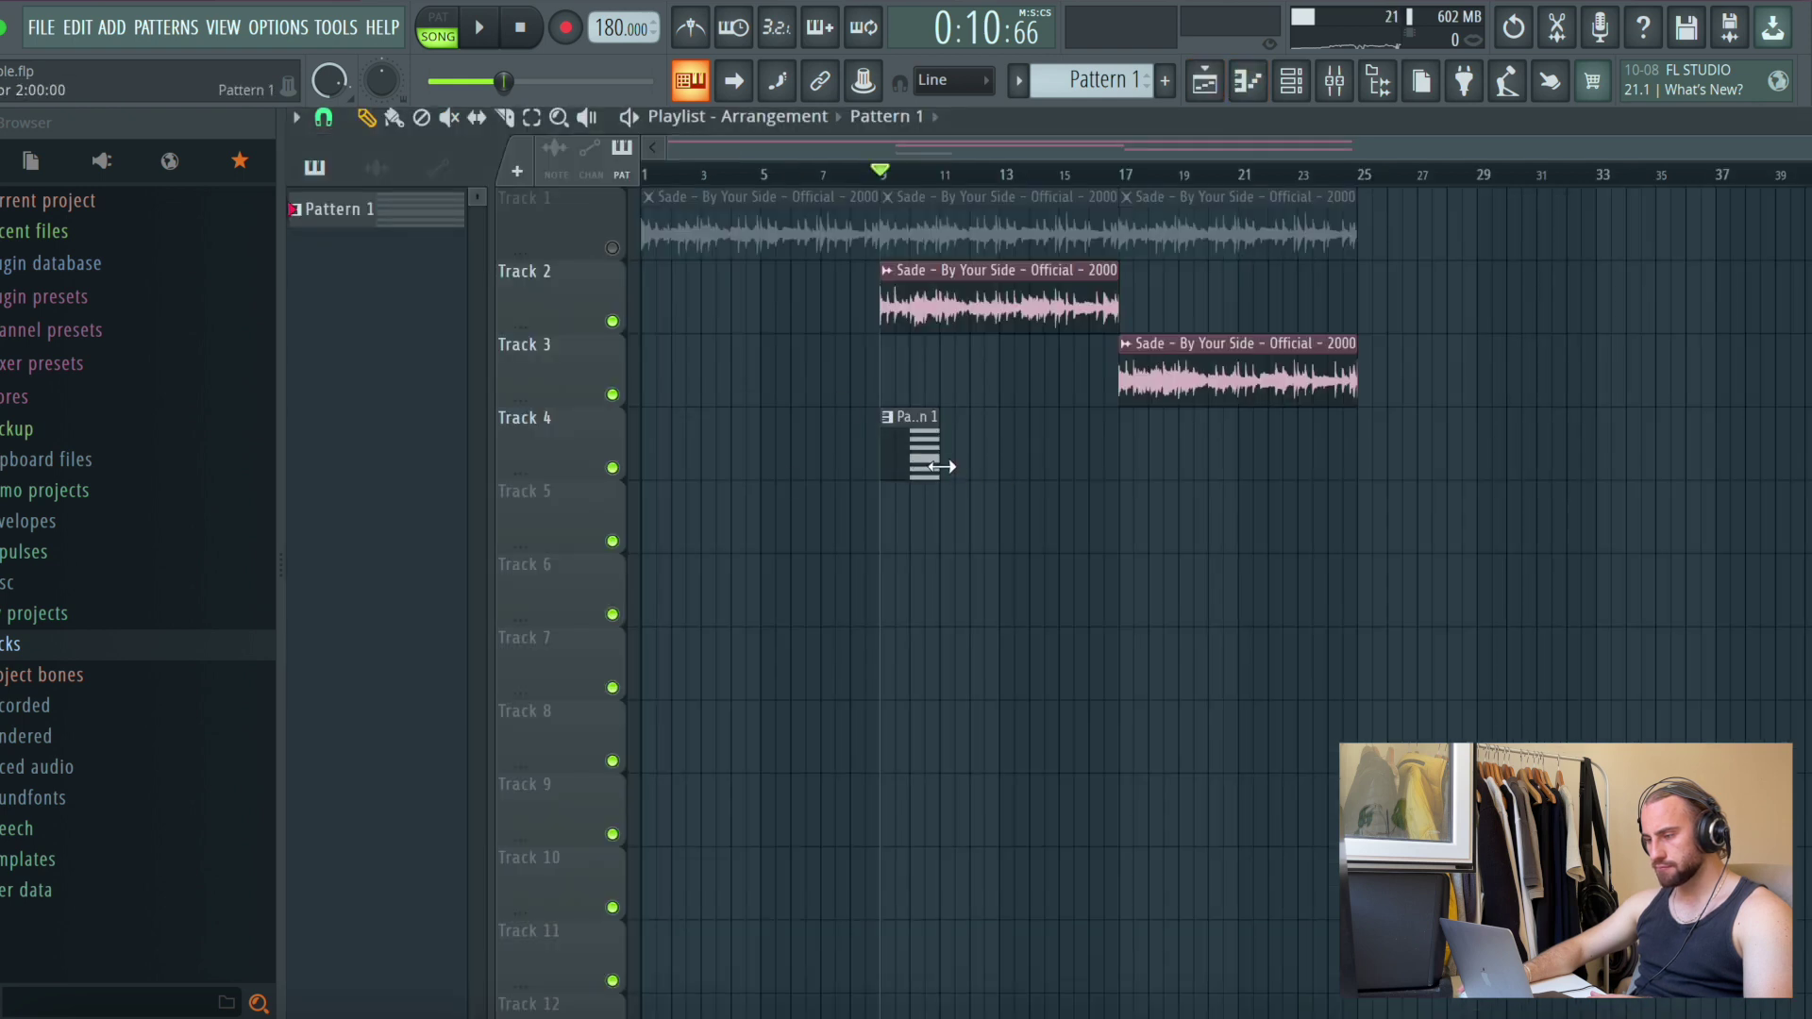
{"action": "left_click", "coordinate": [1135, 445]}
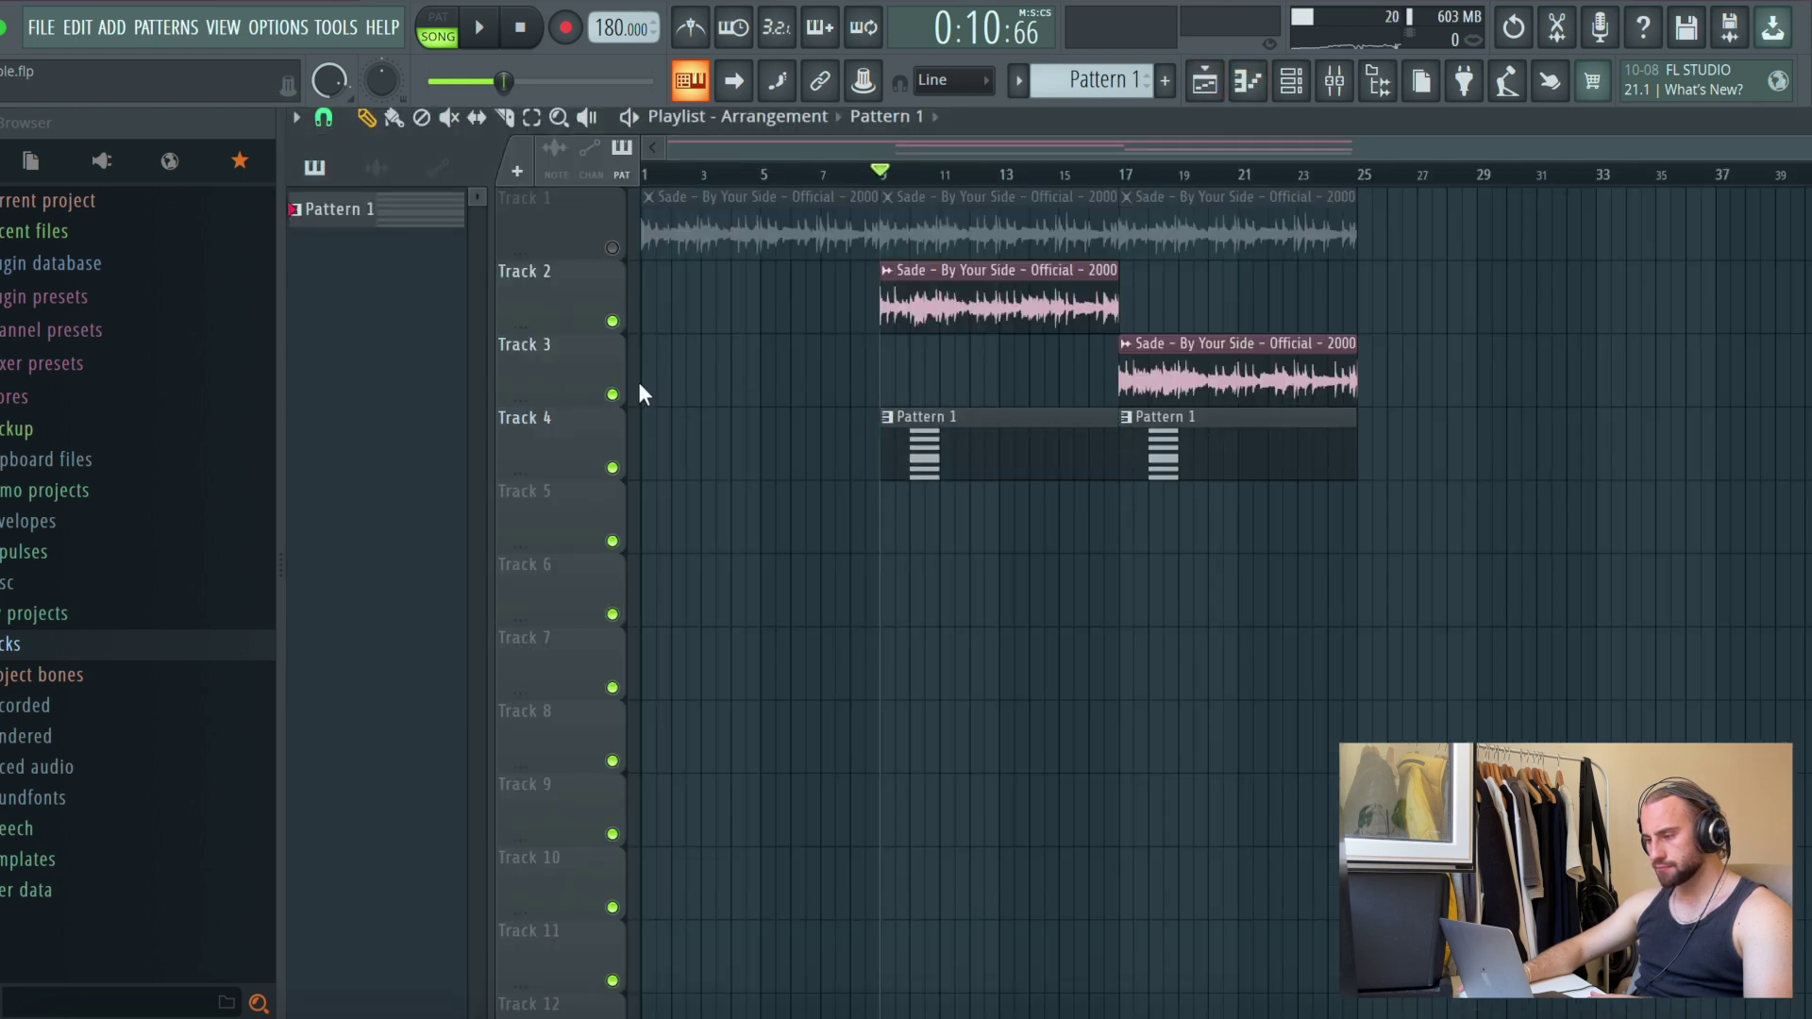
Mute Tracks 2 and 3, unmute Track 1, and play the arrangement
{"action": "left_click", "coordinate": [612, 395]}
{"action": "left_click", "coordinate": [612, 320]}
{"action": "left_click", "coordinate": [613, 249]}
{"action": "key", "text": "space"}
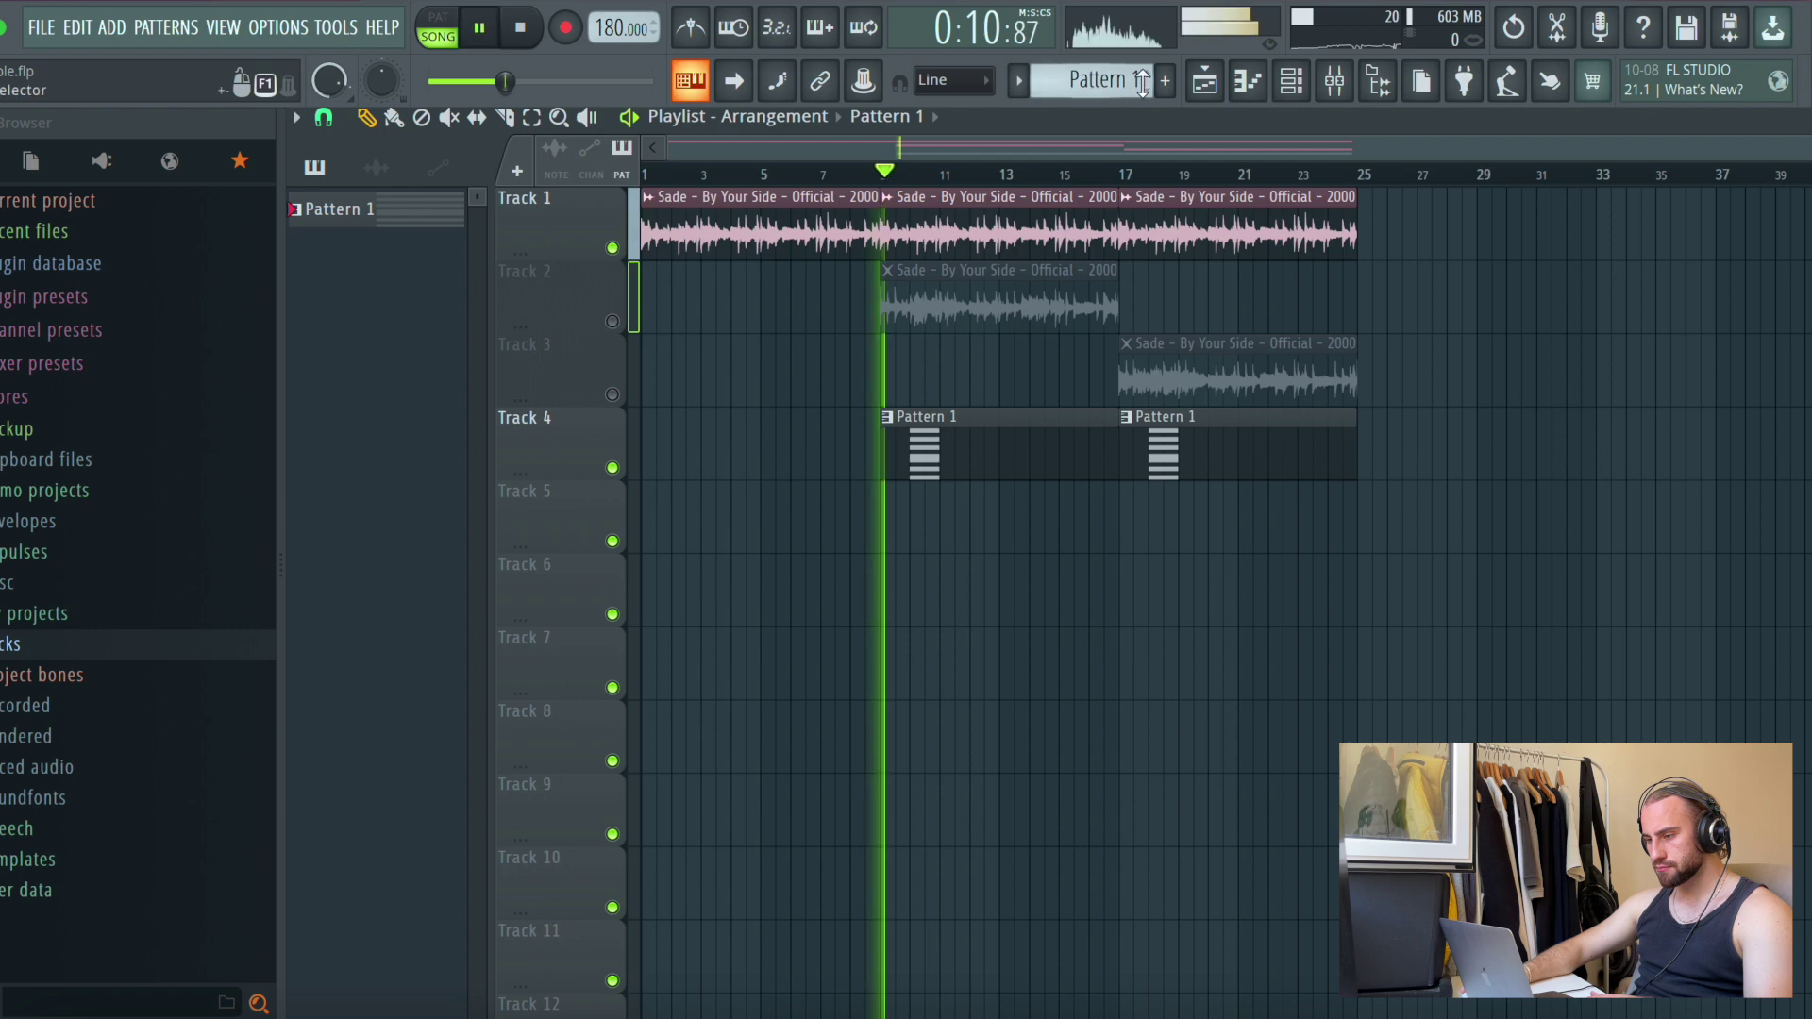
Start an Electric200 Stereo melody in Pattern 1 with one-bar notes D#5 at bar 1 and D5 at bar 2, playing it against the sample
{"action": "left_click", "coordinate": [1289, 83]}
{"action": "right_click", "coordinate": [809, 432]}
{"action": "left_click", "coordinate": [864, 429]}
{"action": "left_click", "coordinate": [425, 519]}
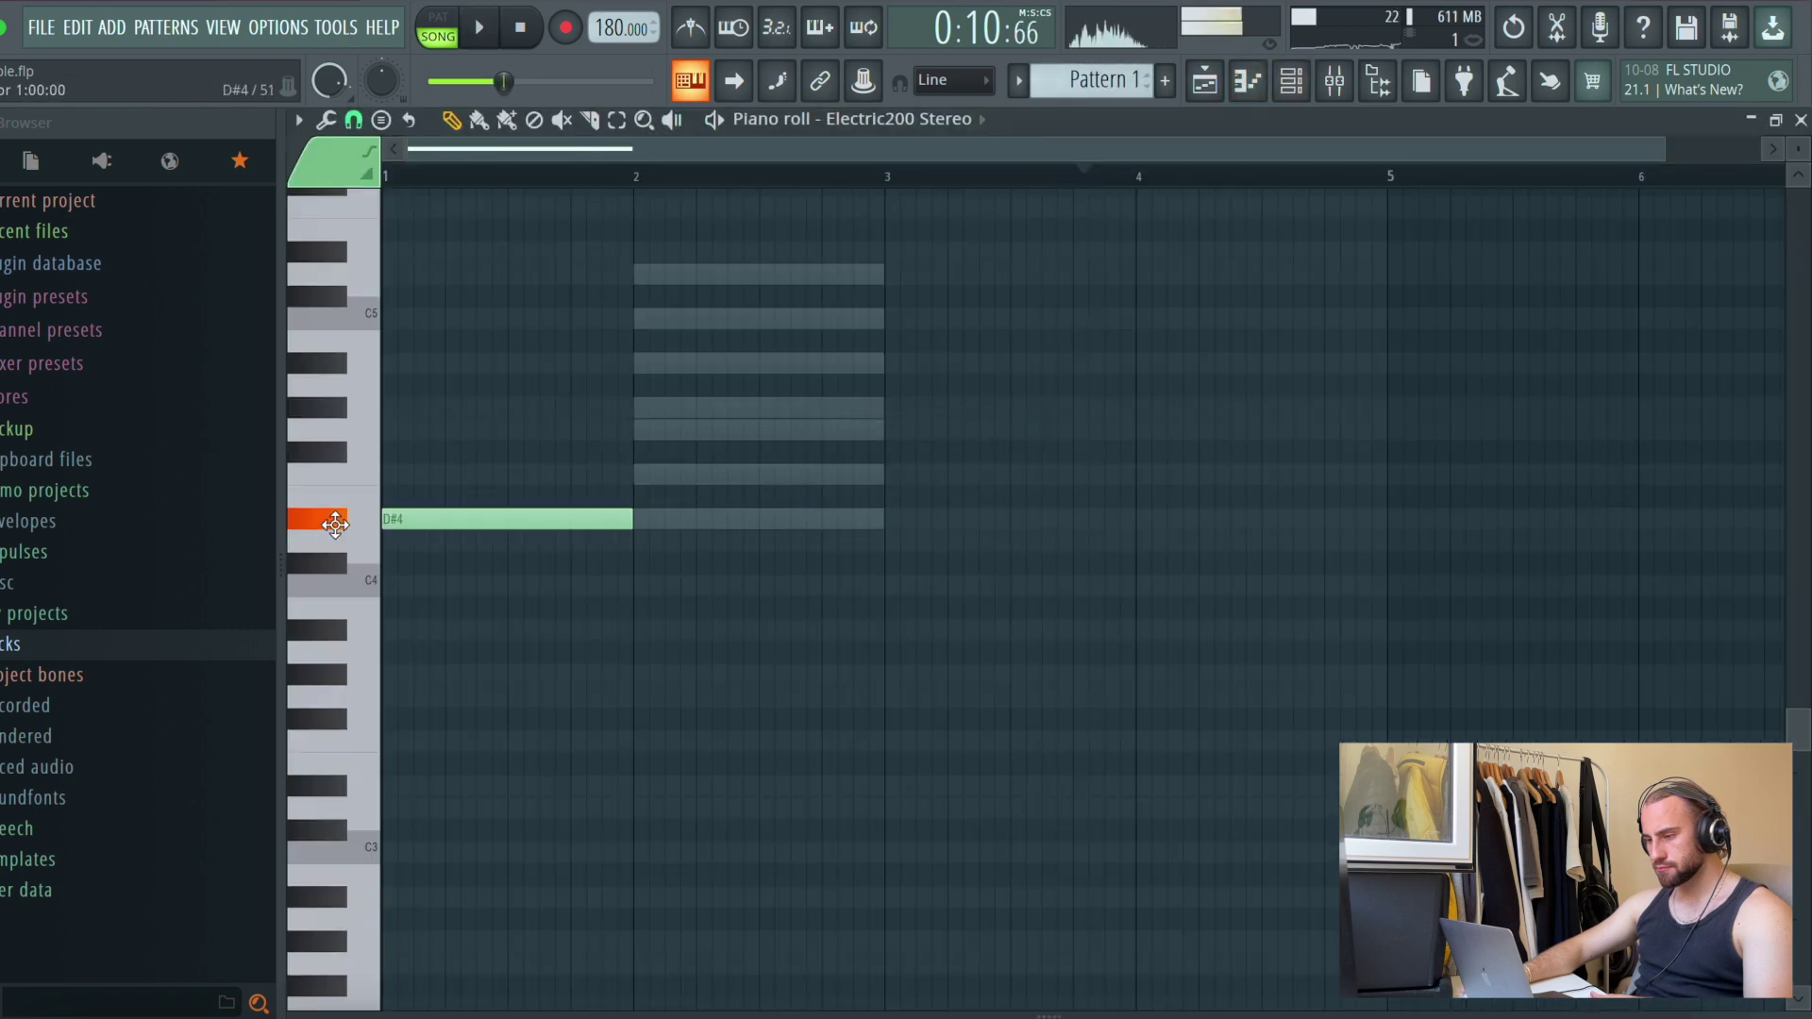
{"action": "key", "text": "space"}
{"action": "left_click_drag", "start_coordinate": [555, 518], "coordinate": [443, 262]}
{"action": "left_click", "coordinate": [639, 273]}
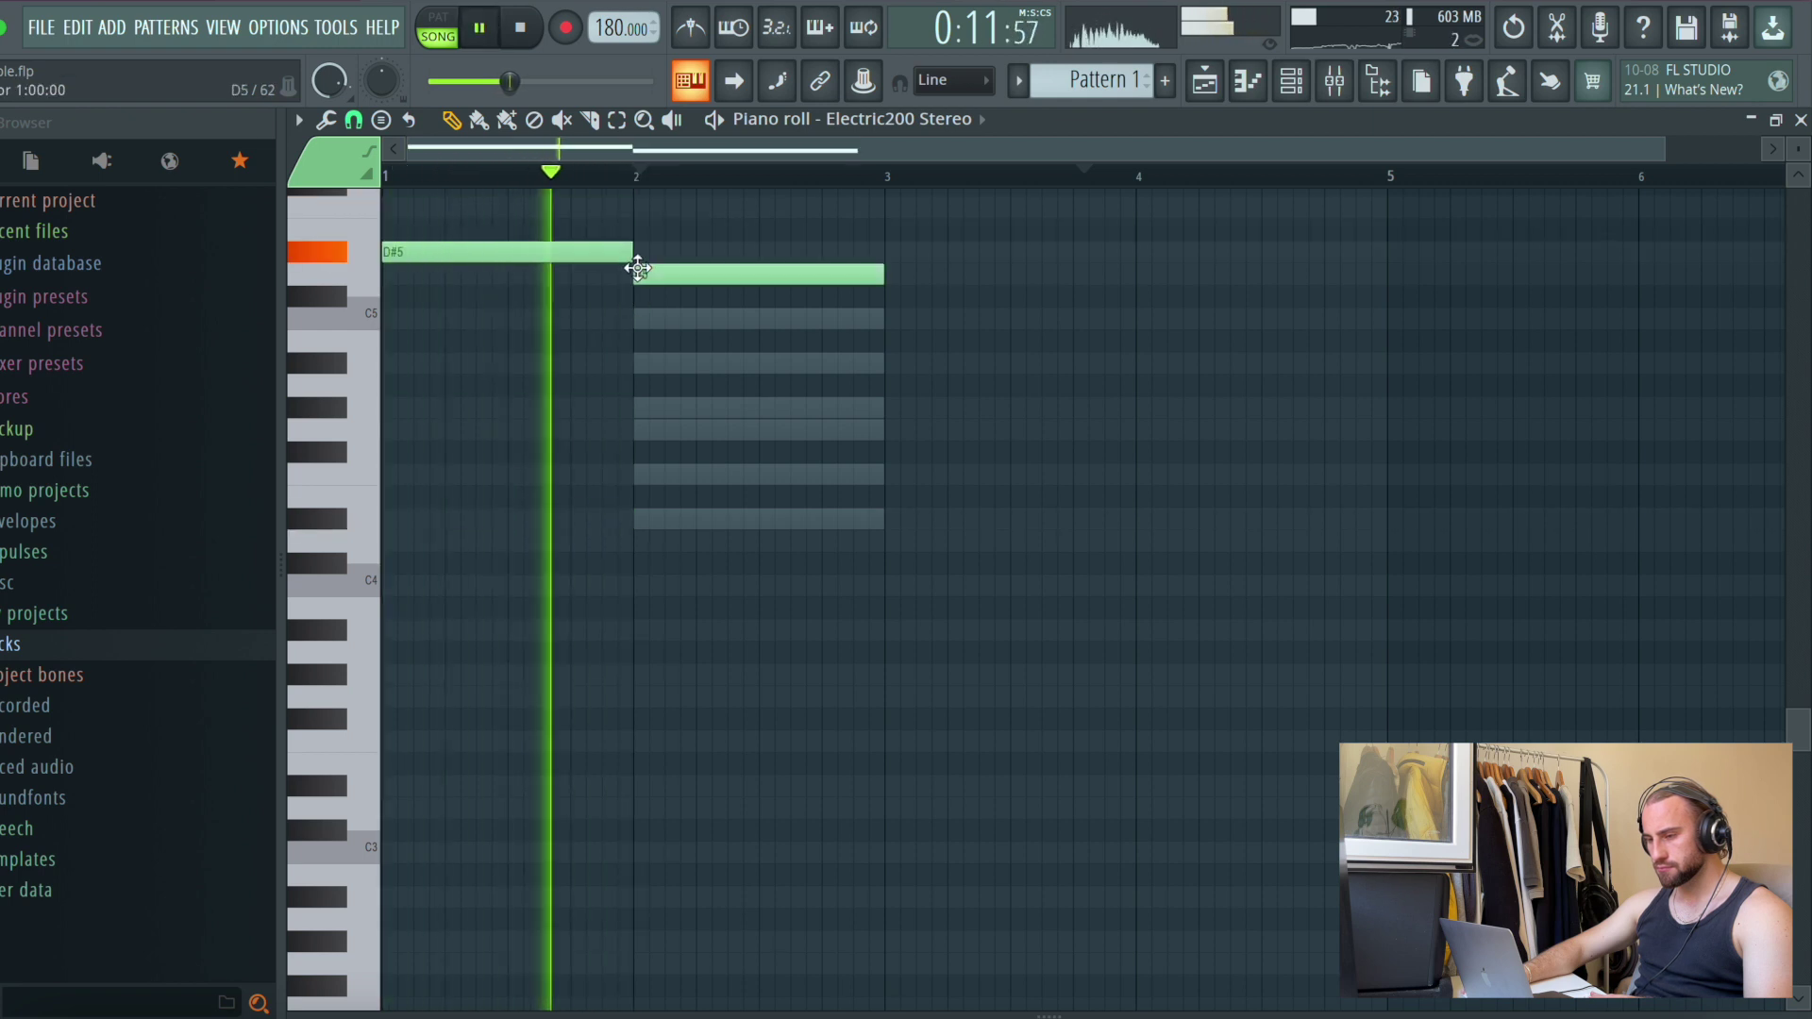
Try C5 for the bar 2 note, return it to D5, and add one-bar notes C5 at bar 3 and A#4 at bar 4
{"action": "scroll", "coordinate": [700, 166], "scroll_direction": "right", "scroll_amount": 3}
{"action": "scroll", "coordinate": [673, 209], "scroll_direction": "left", "scroll_amount": 3}
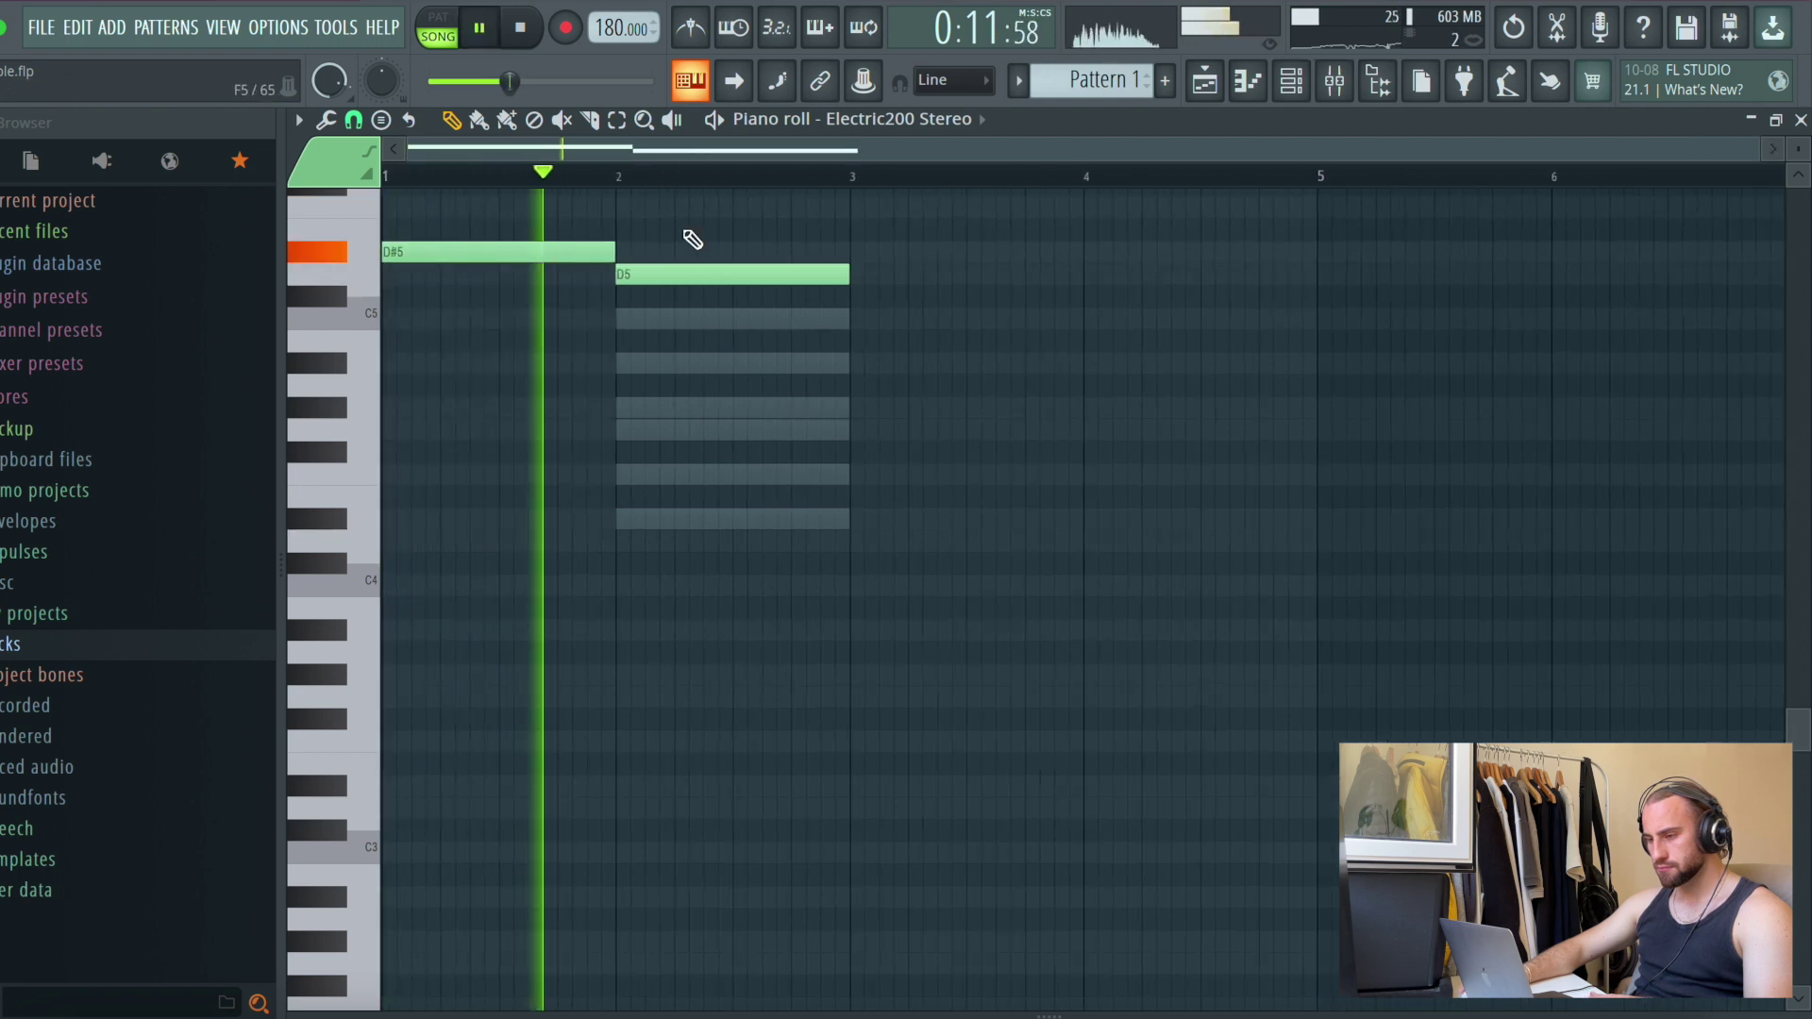
{"action": "left_click_drag", "start_coordinate": [708, 272], "coordinate": [714, 328]}
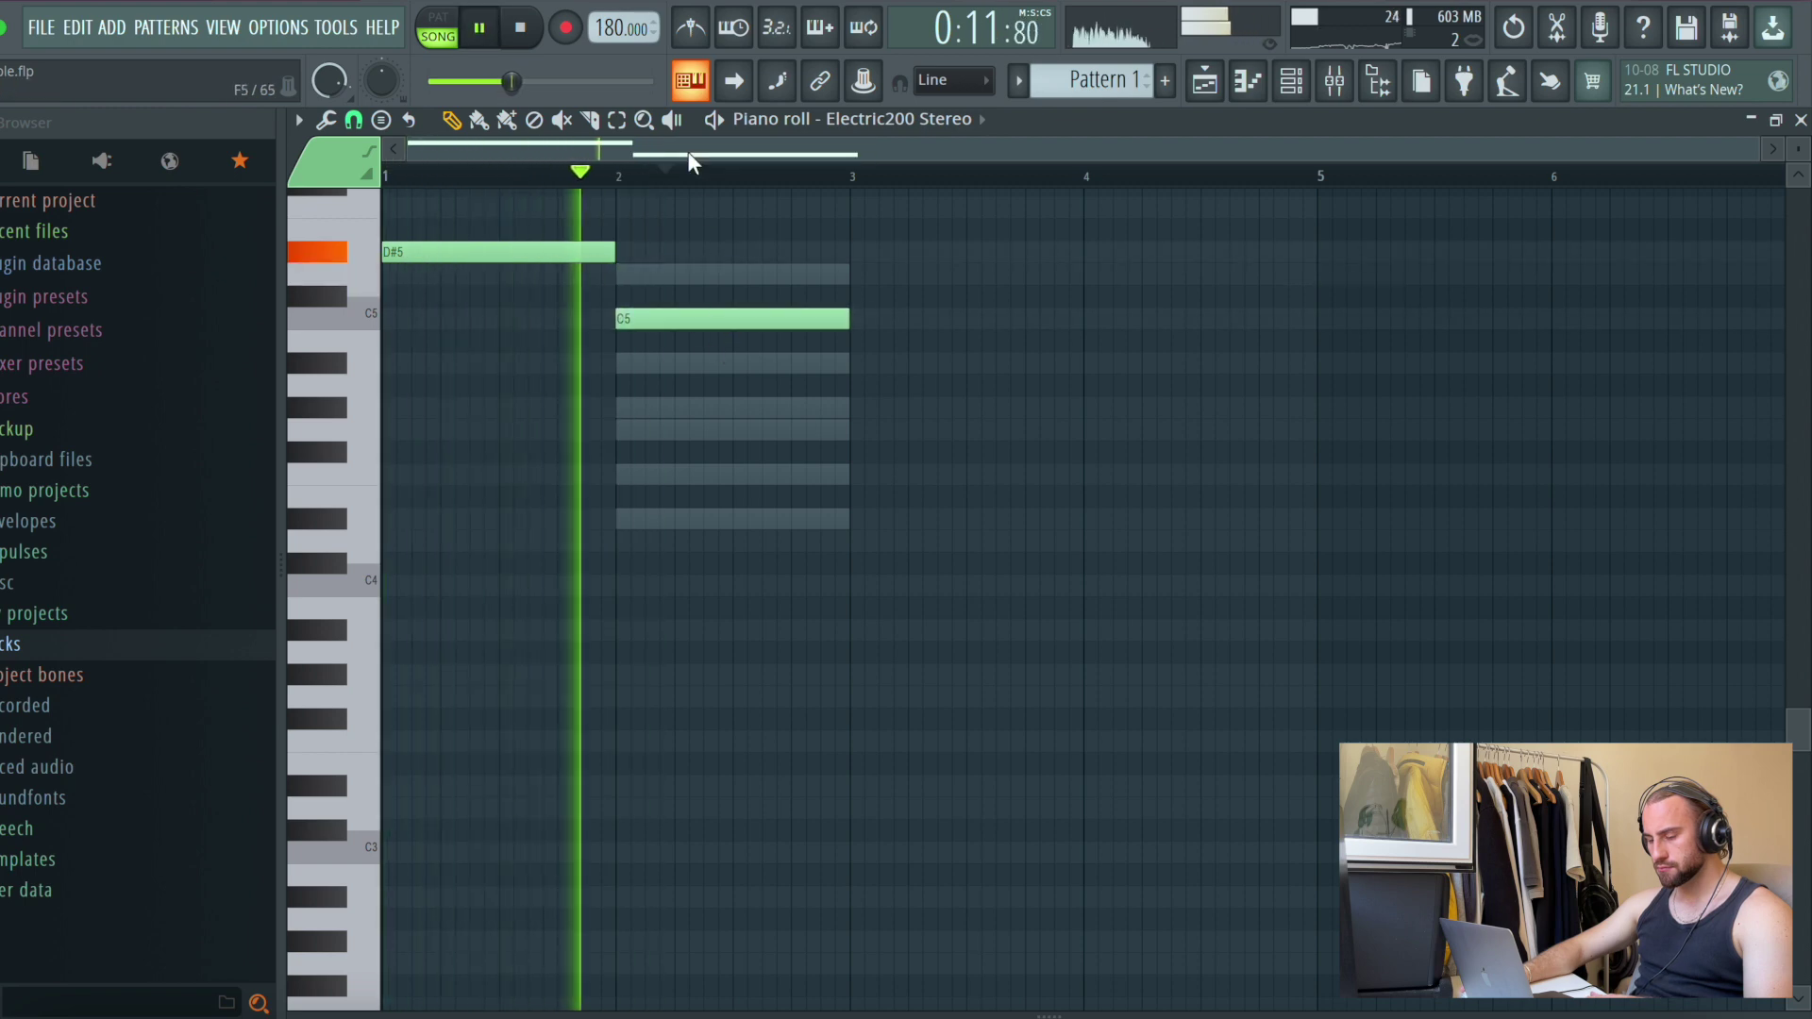
{"action": "left_click_drag", "start_coordinate": [661, 321], "coordinate": [659, 273]}
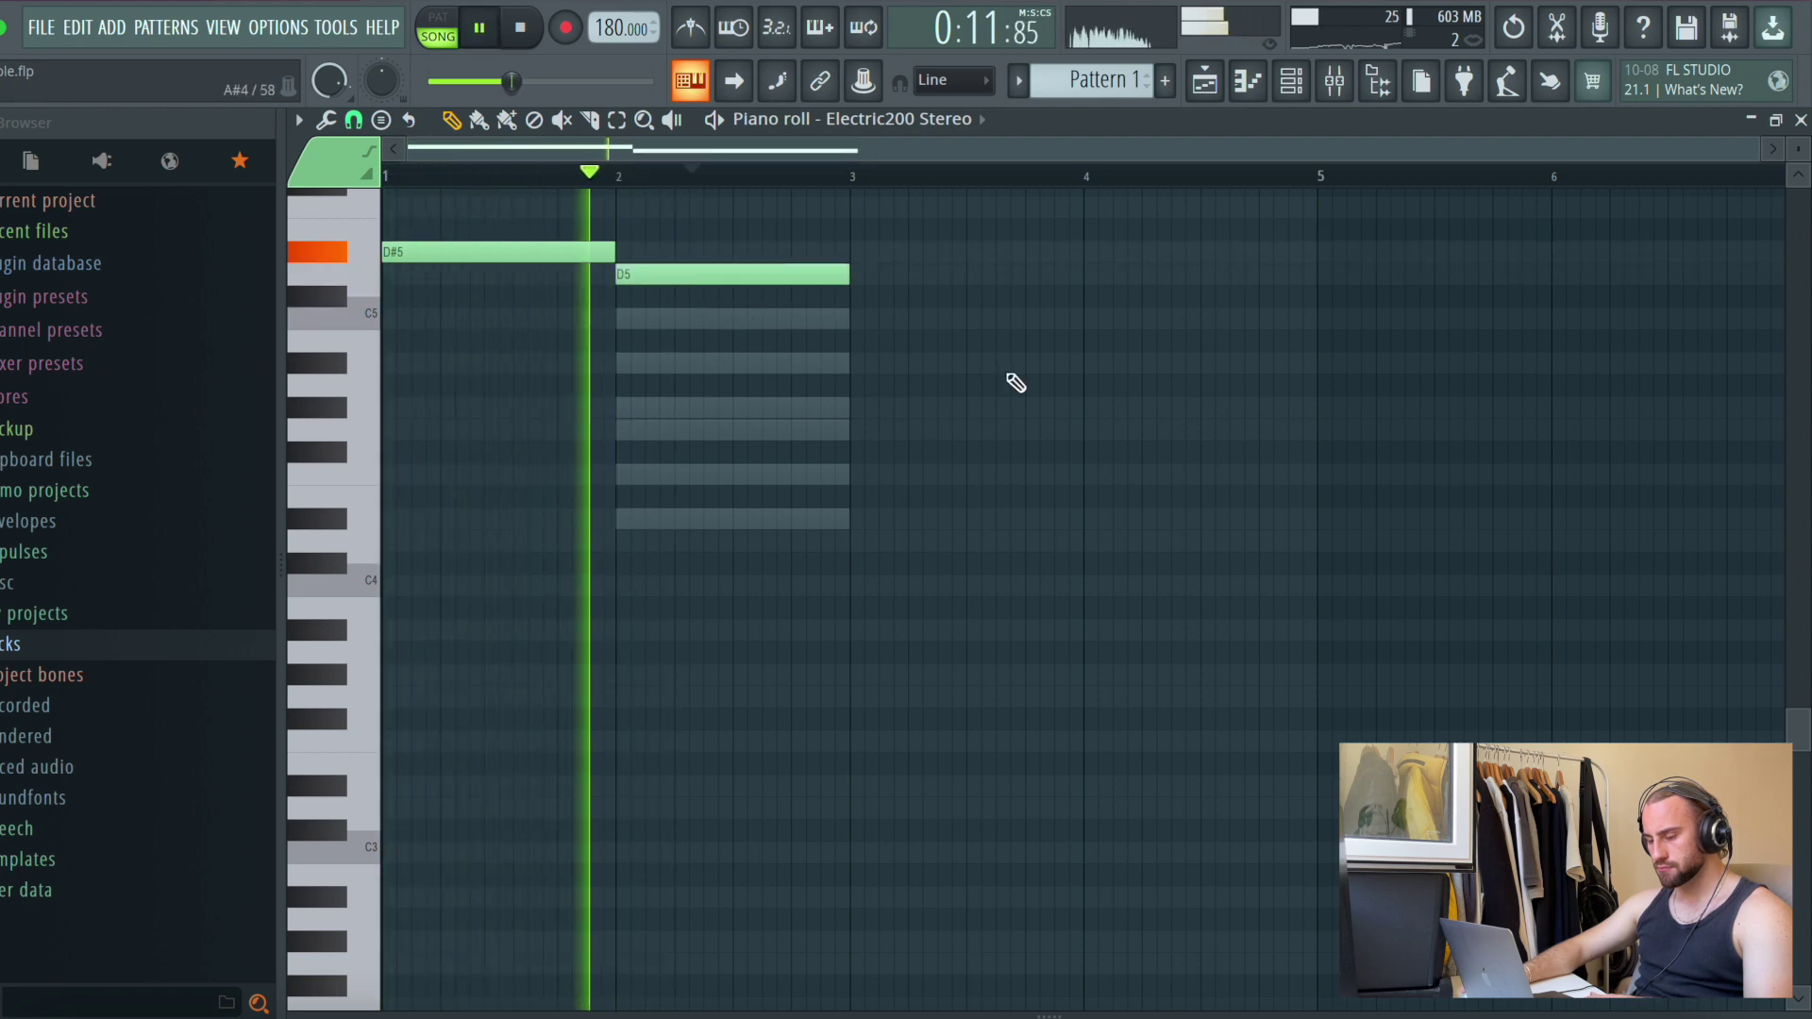
{"action": "scroll", "coordinate": [972, 472], "scroll_direction": "up", "scroll_amount": 3}
{"action": "left_click", "coordinate": [857, 518]}
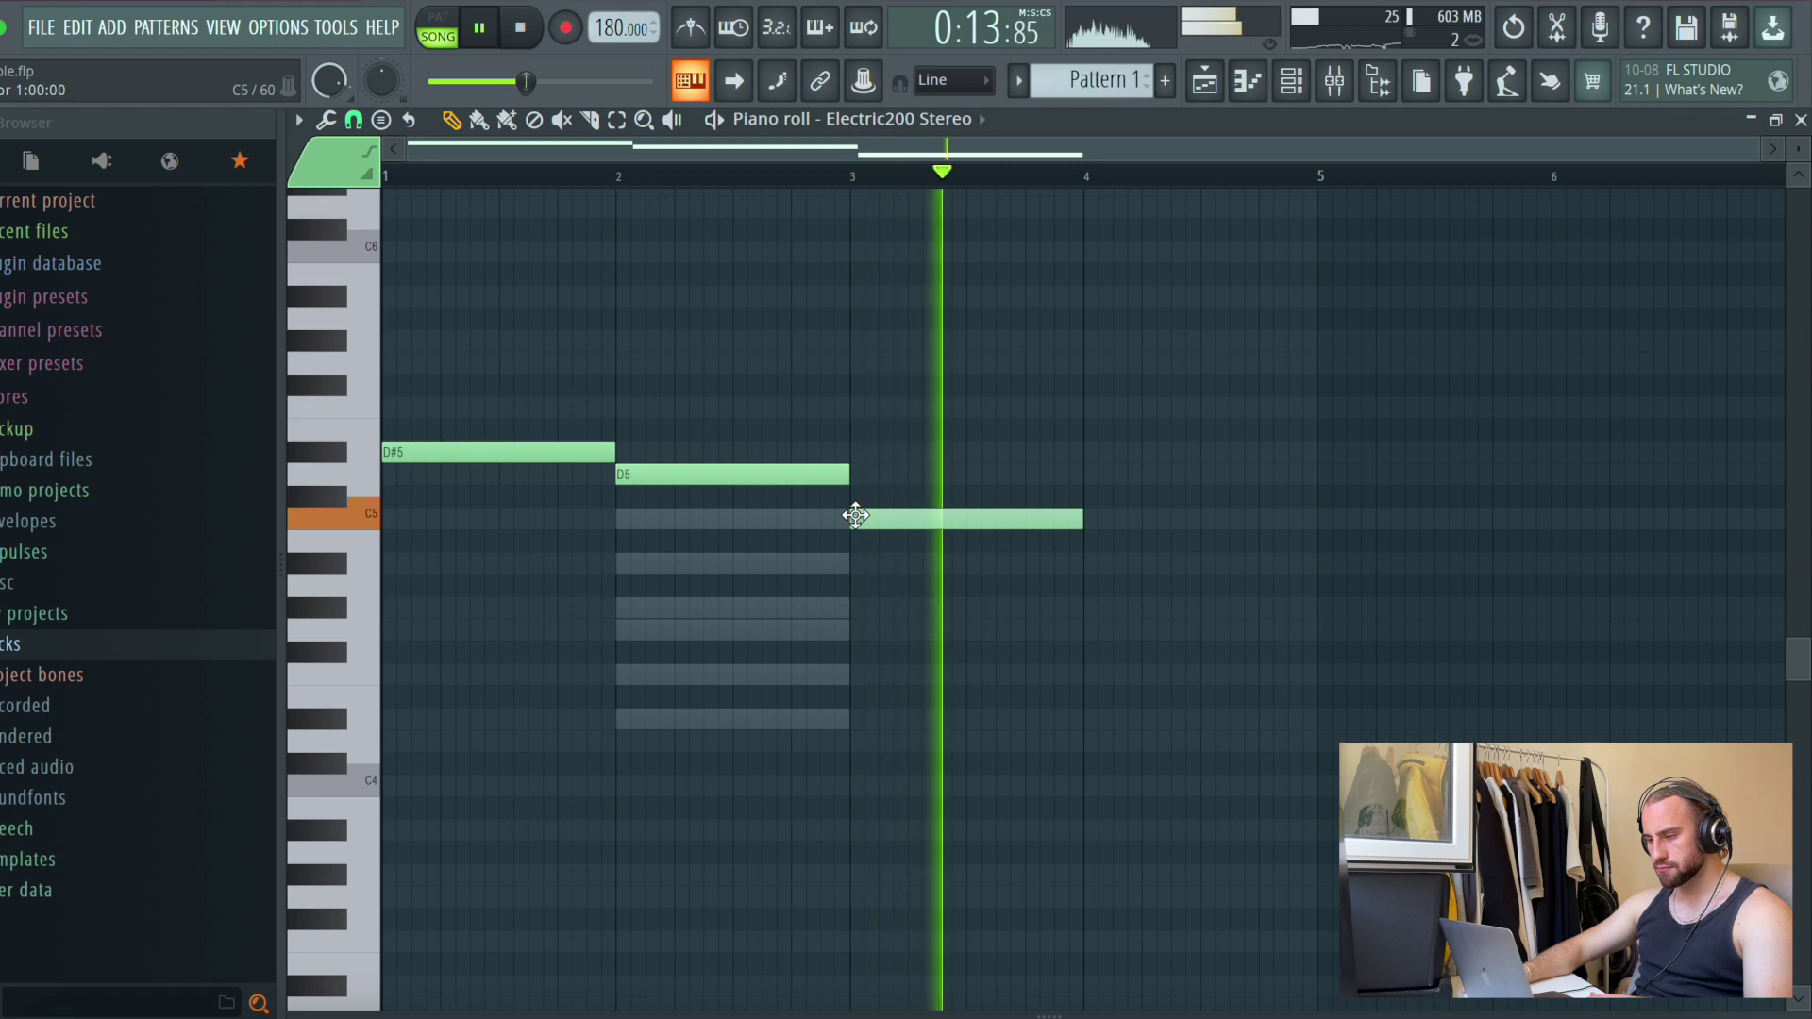
{"action": "left_click", "coordinate": [1075, 565]}
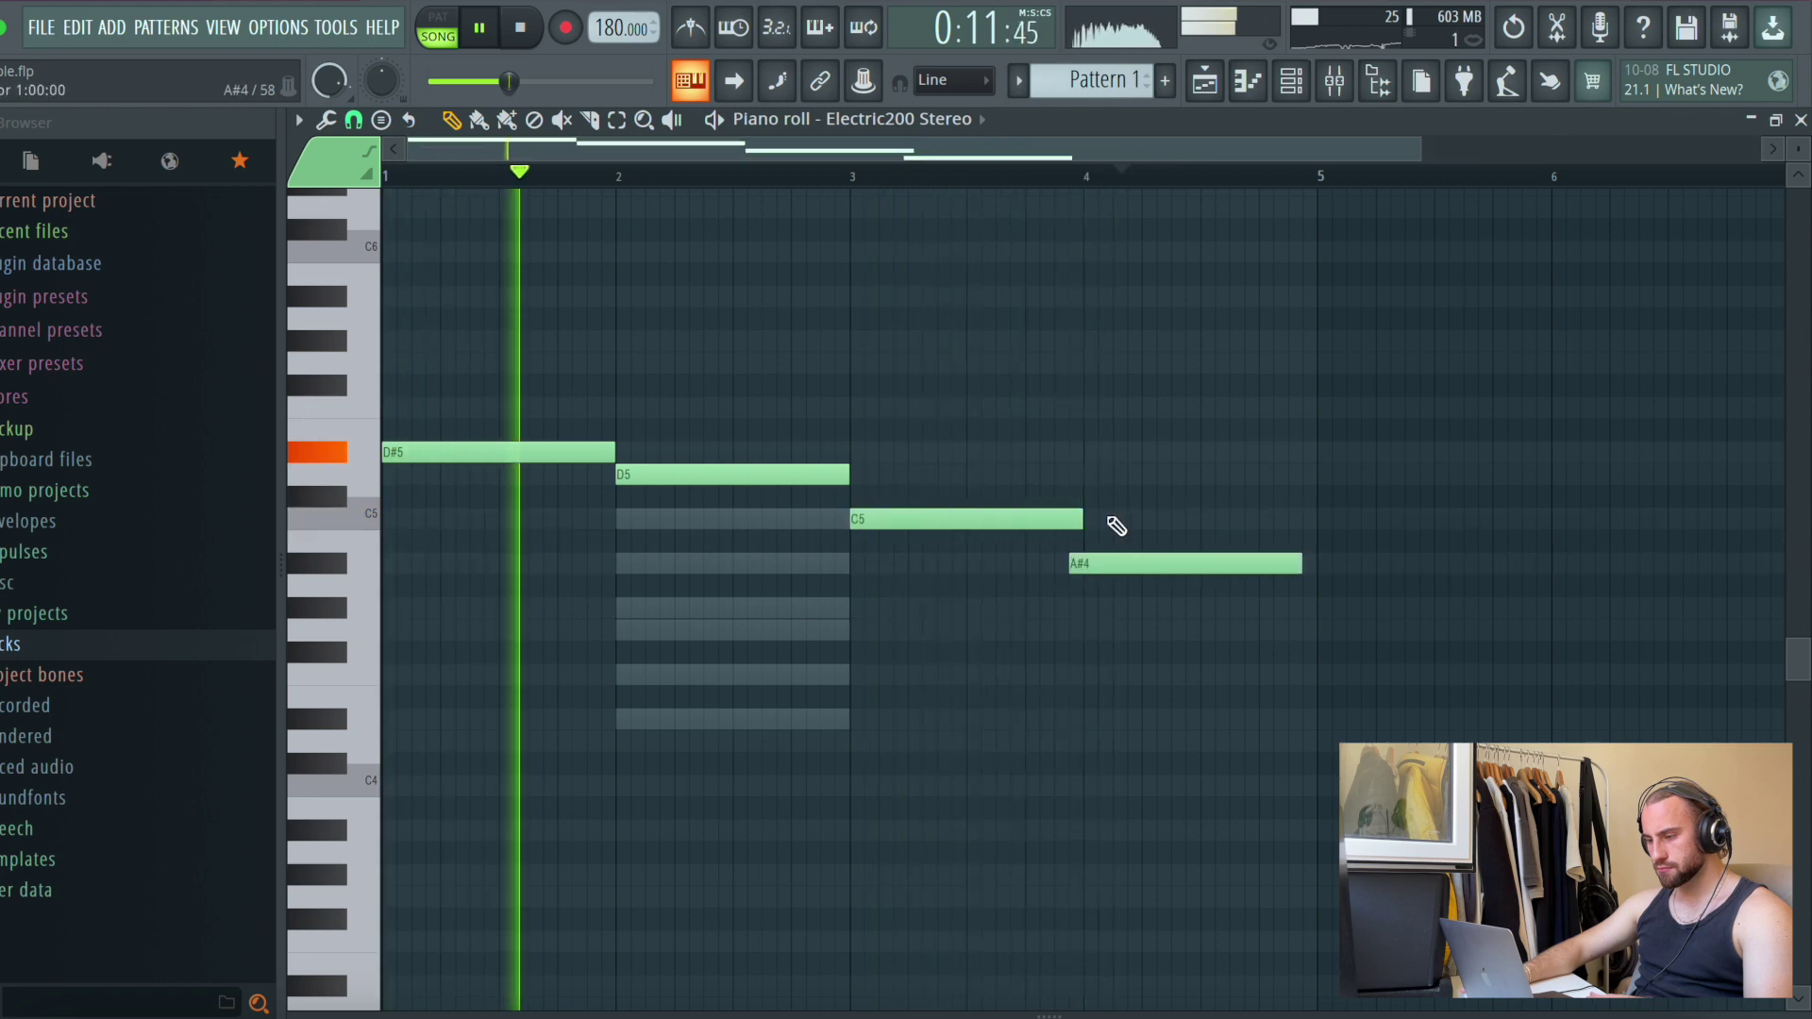
Continue the melody with one-bar D#5 notes at bars 5 and 6 and F5 notes at bars 7 and 8
{"action": "scroll", "coordinate": [1148, 178], "scroll_direction": "down", "scroll_amount": 2}
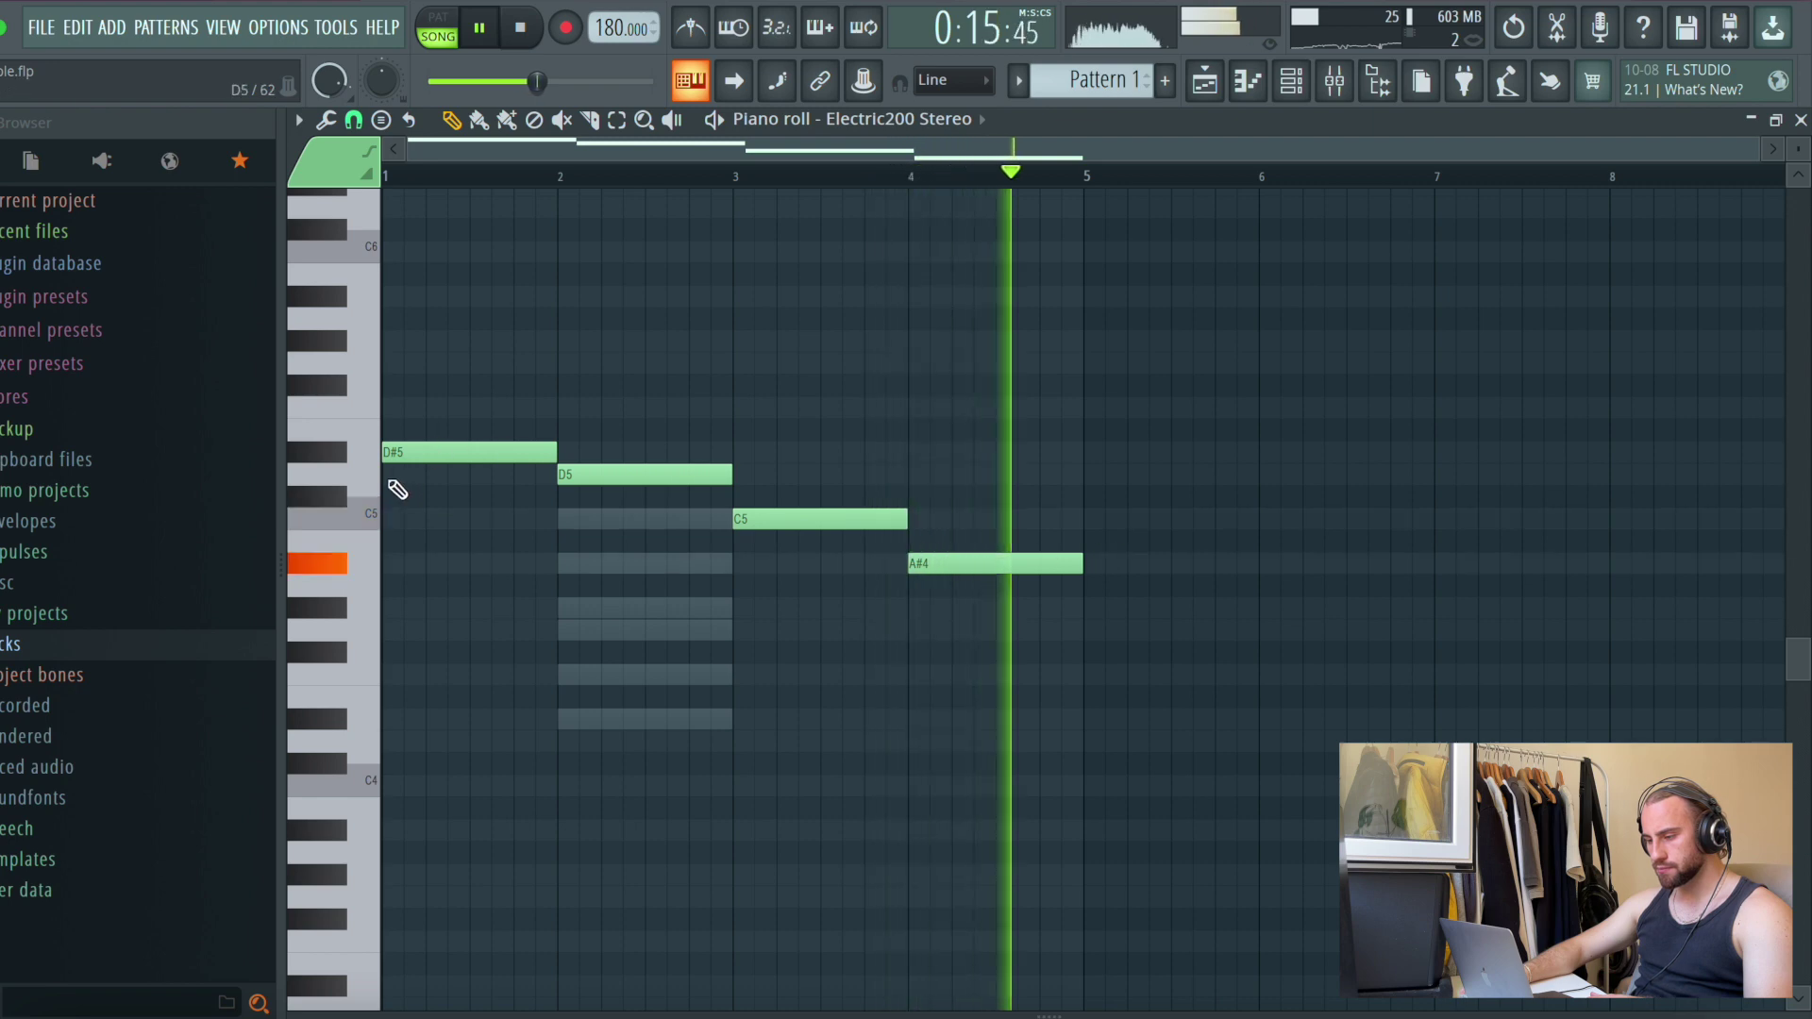
{"action": "left_click", "coordinate": [349, 458]}
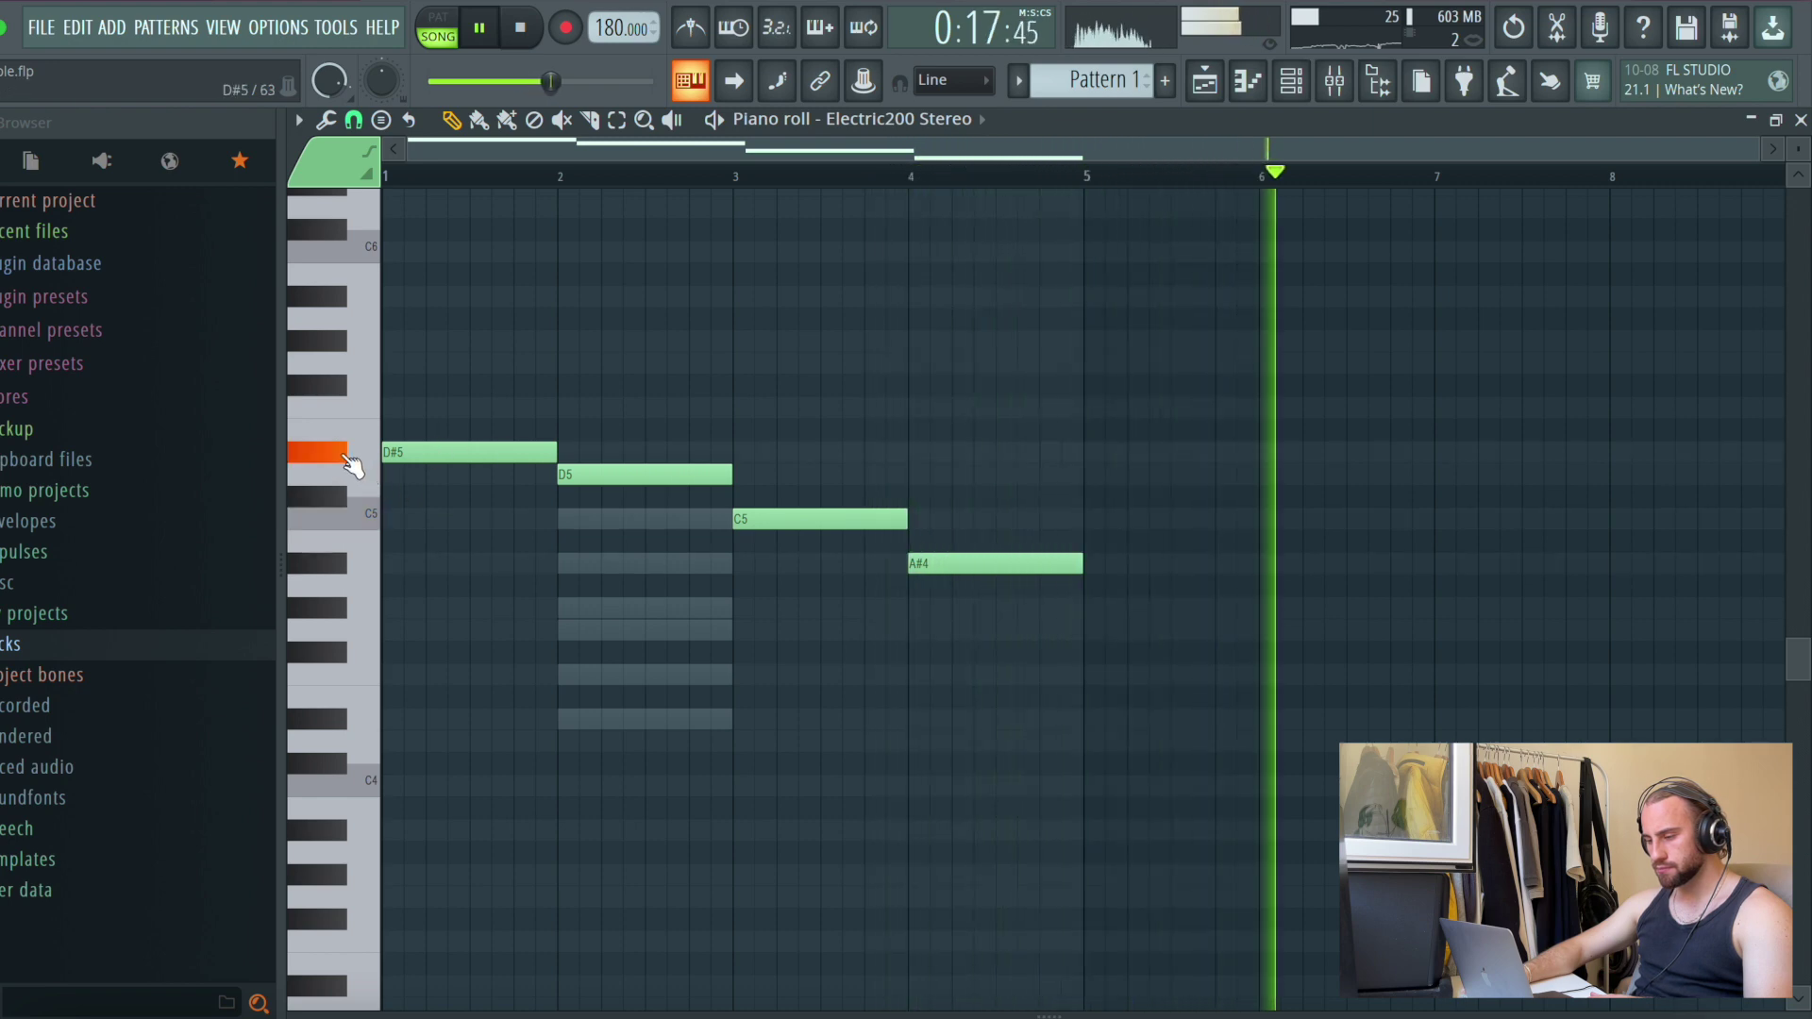
{"action": "left_click", "coordinate": [1075, 452]}
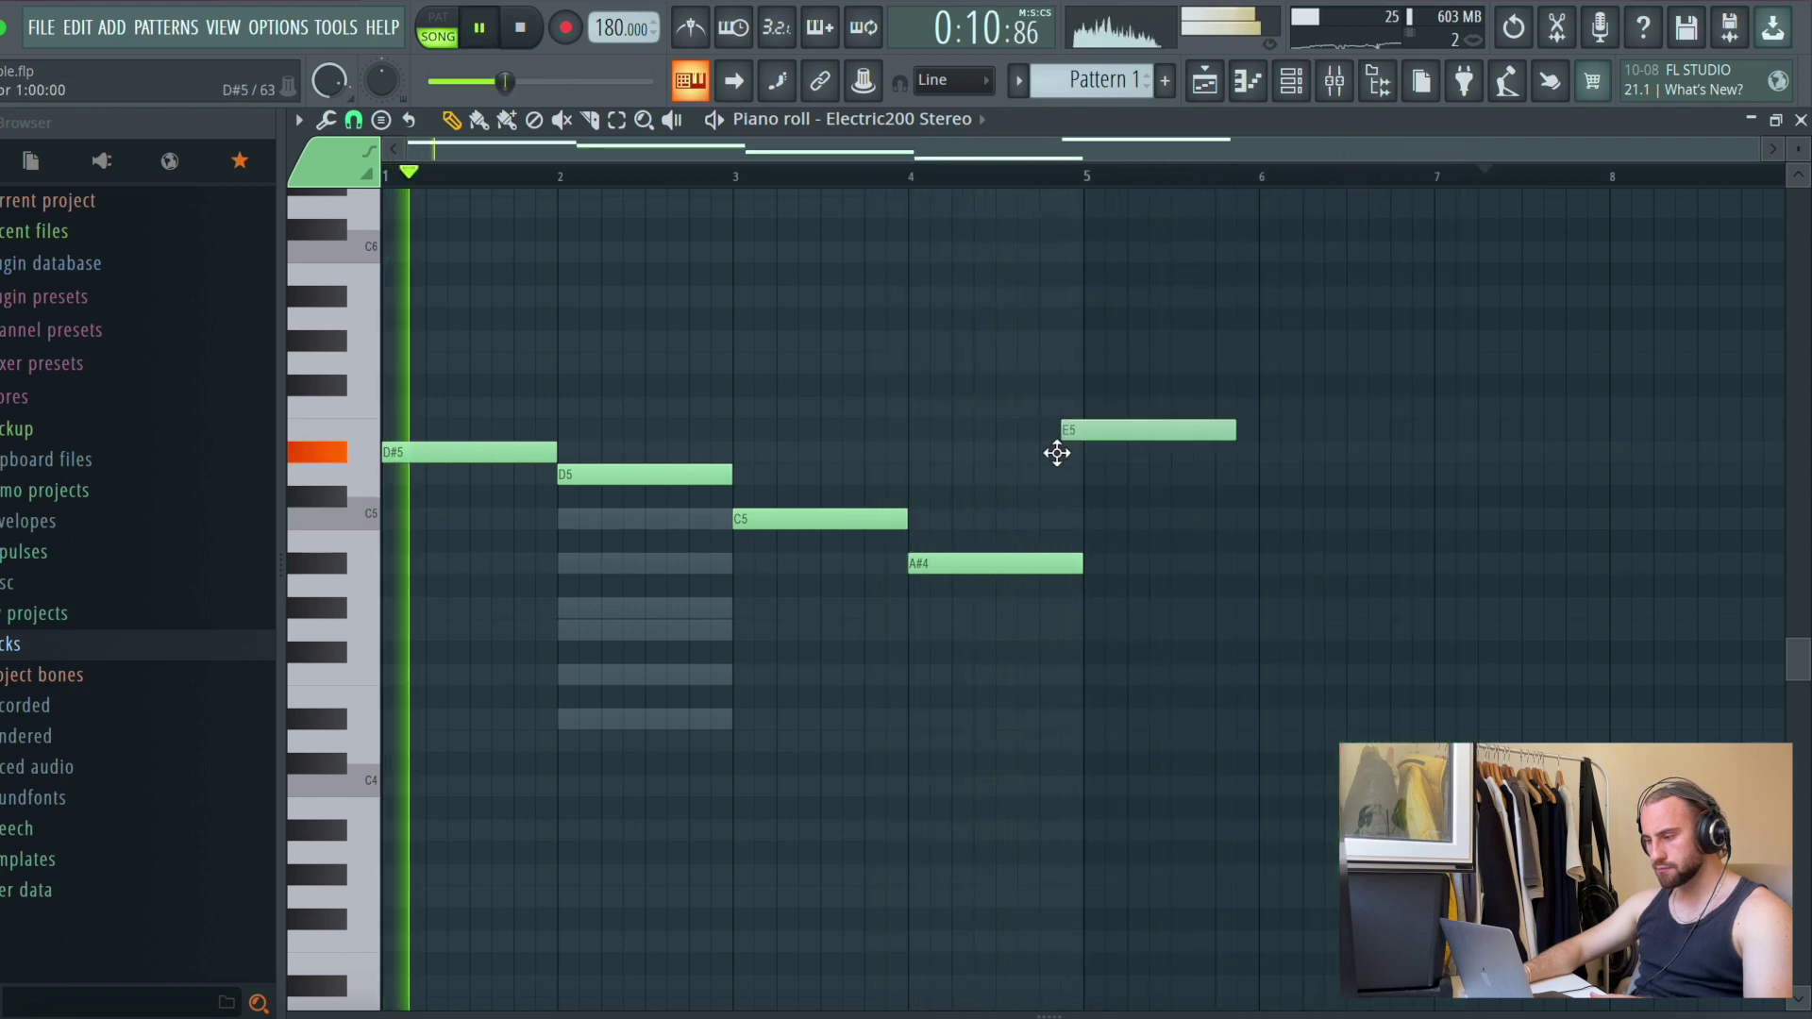
{"action": "left_click", "coordinate": [1269, 452]}
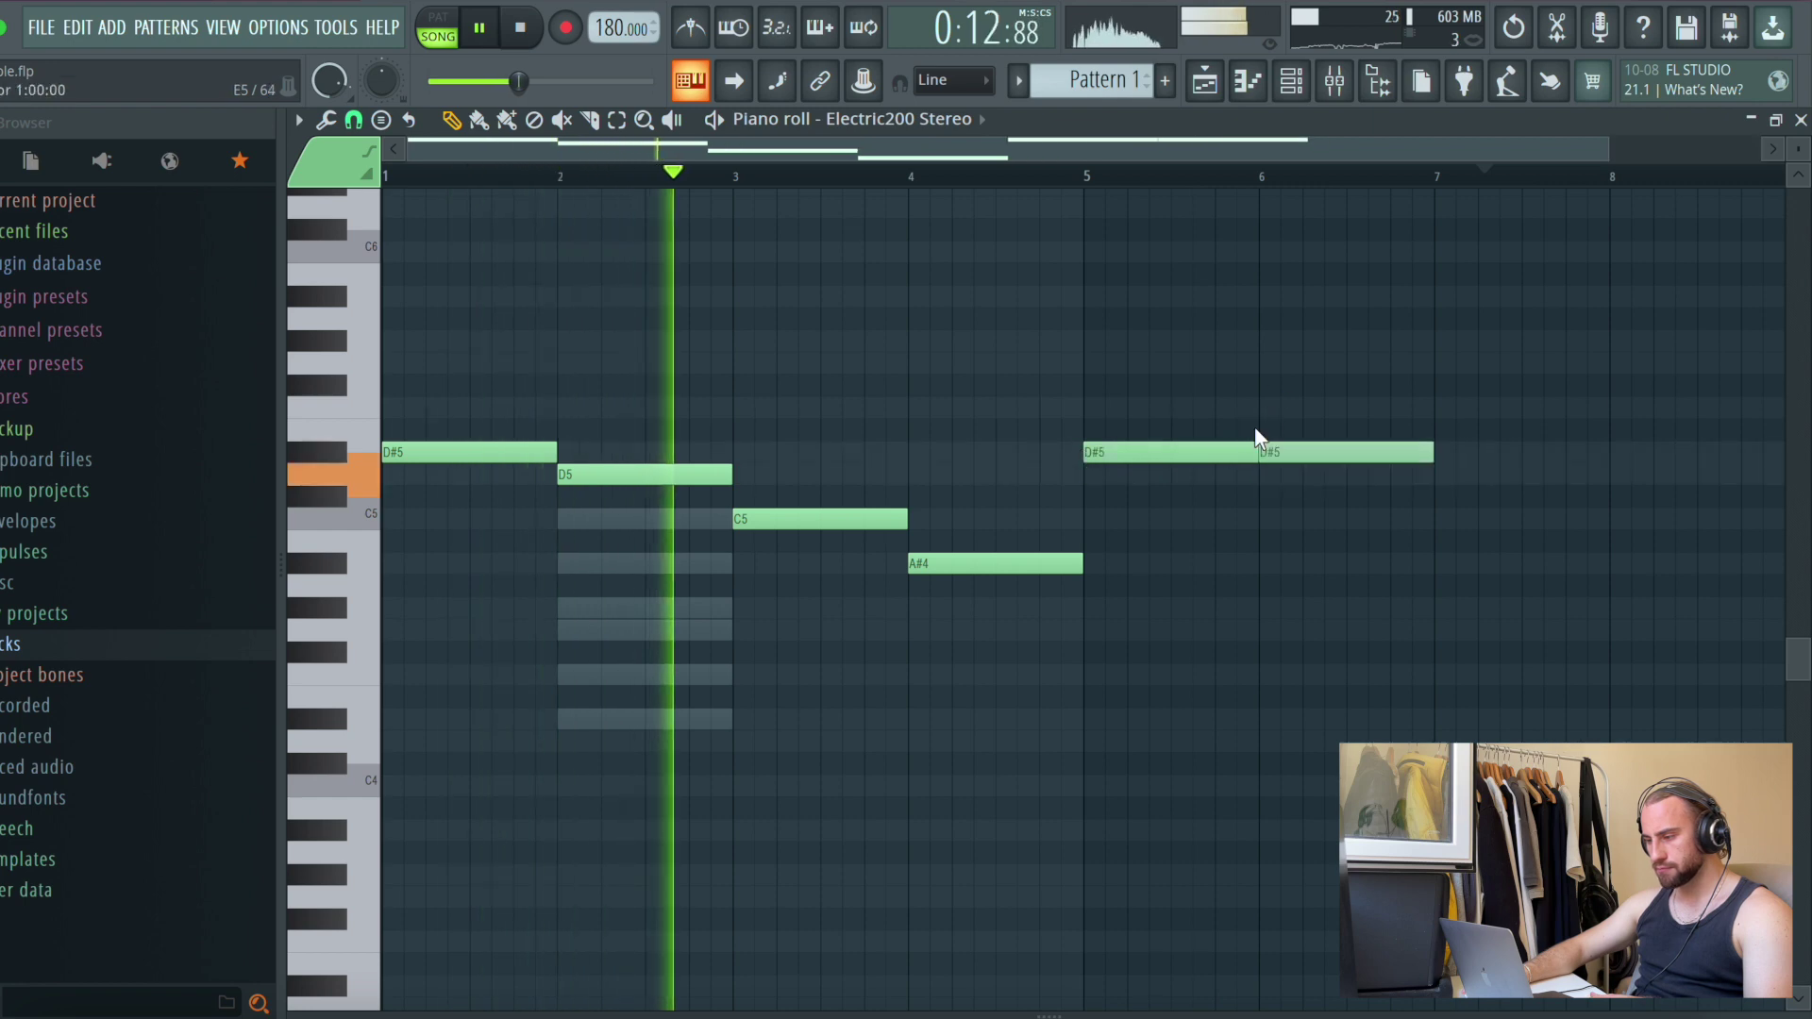
{"action": "scroll", "coordinate": [1198, 162], "scroll_direction": "down", "scroll_amount": 2}
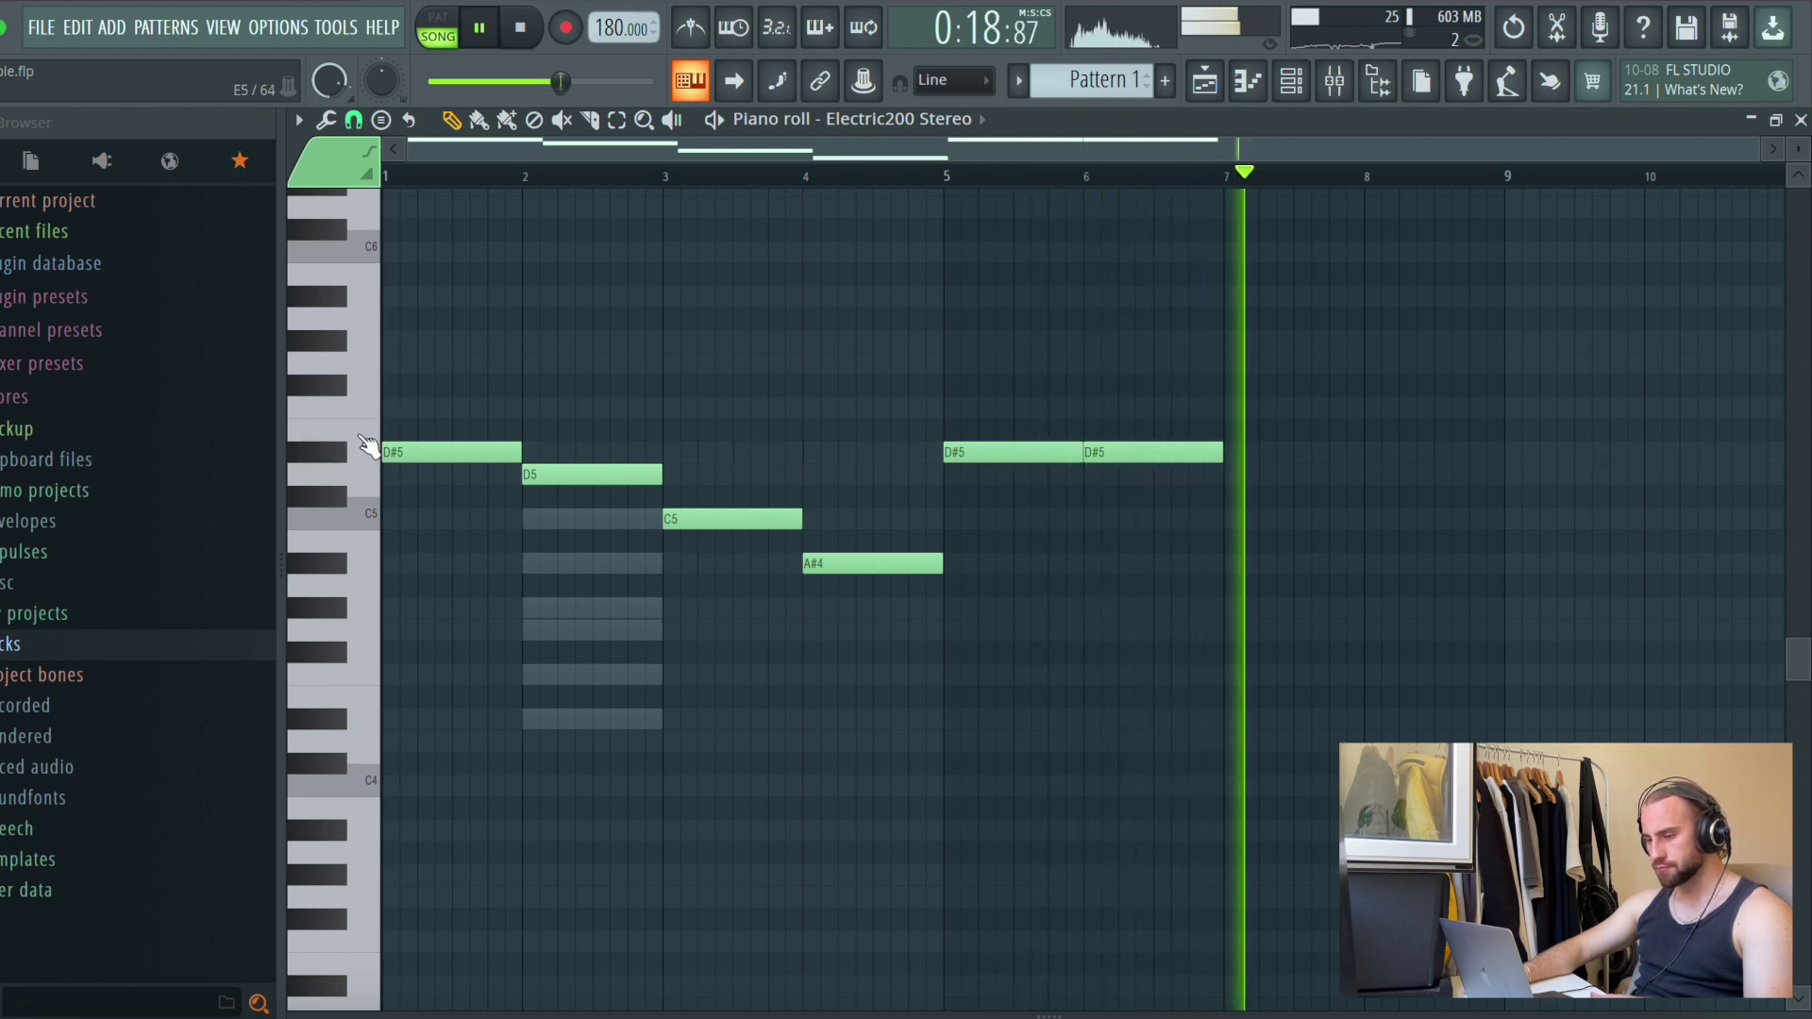
{"action": "left_click", "coordinate": [1227, 407]}
{"action": "left_click", "coordinate": [1367, 407]}
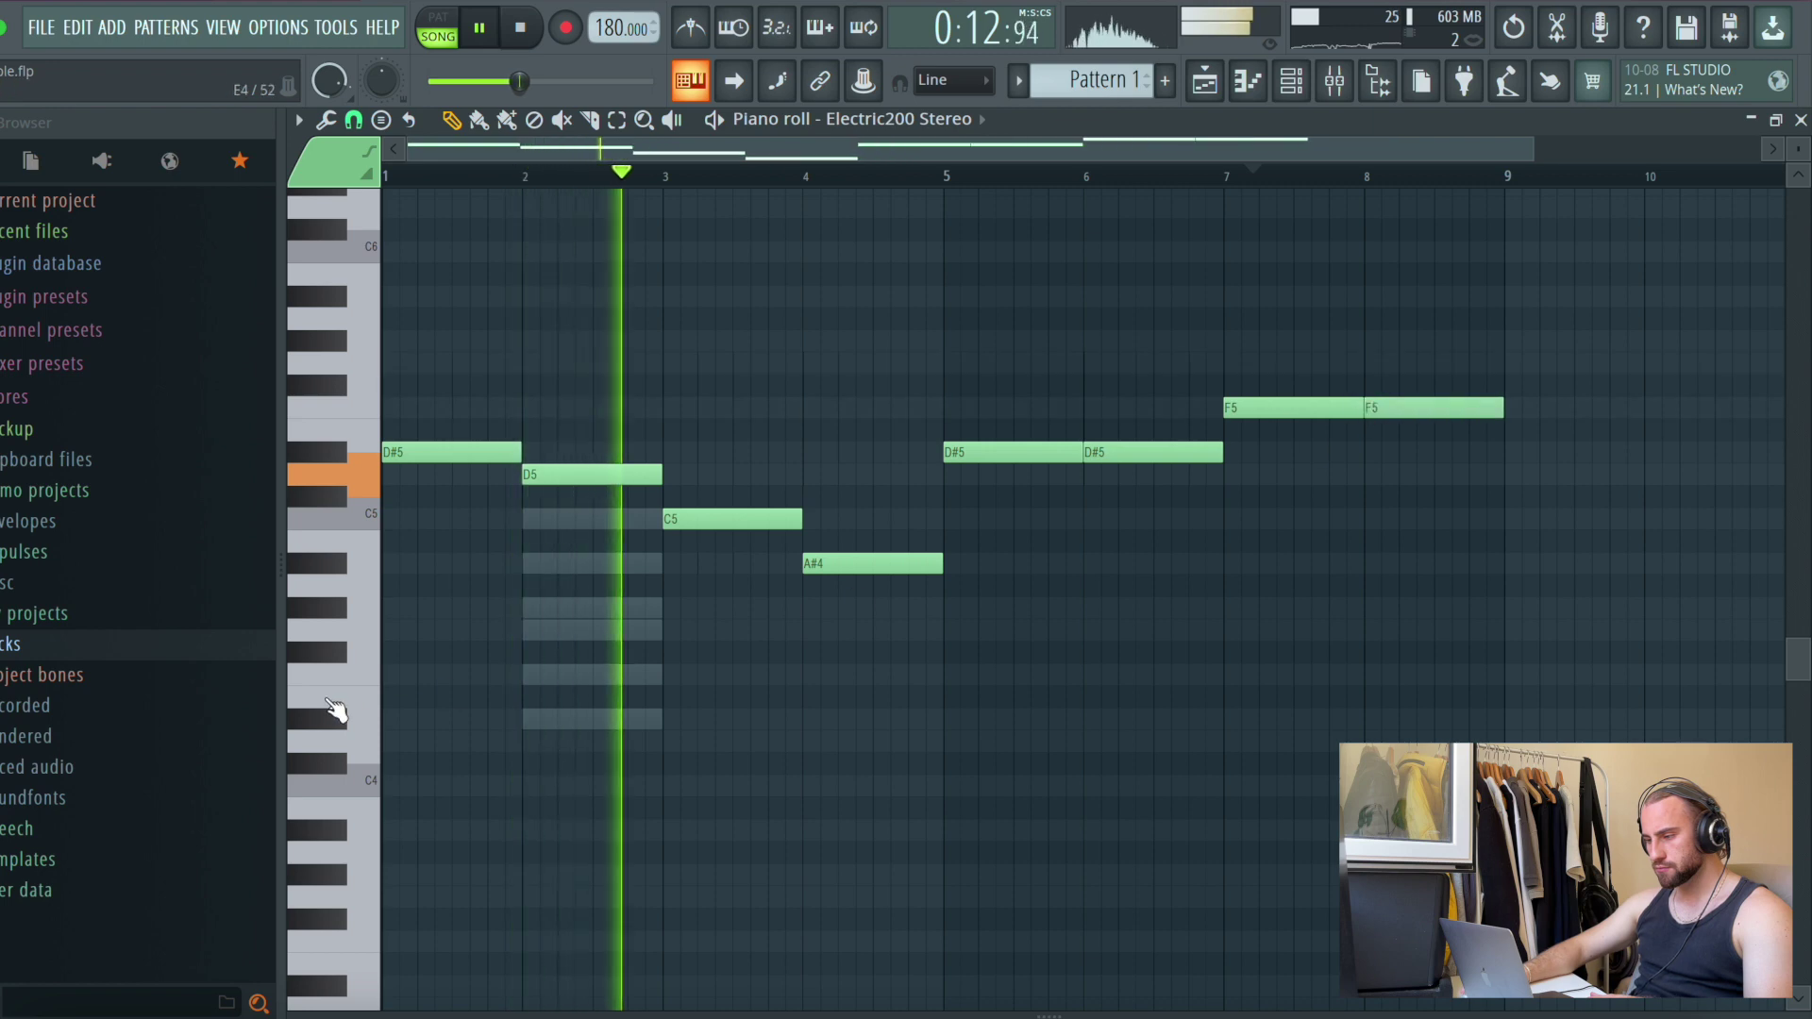
{"action": "left_click", "coordinate": [342, 673]}
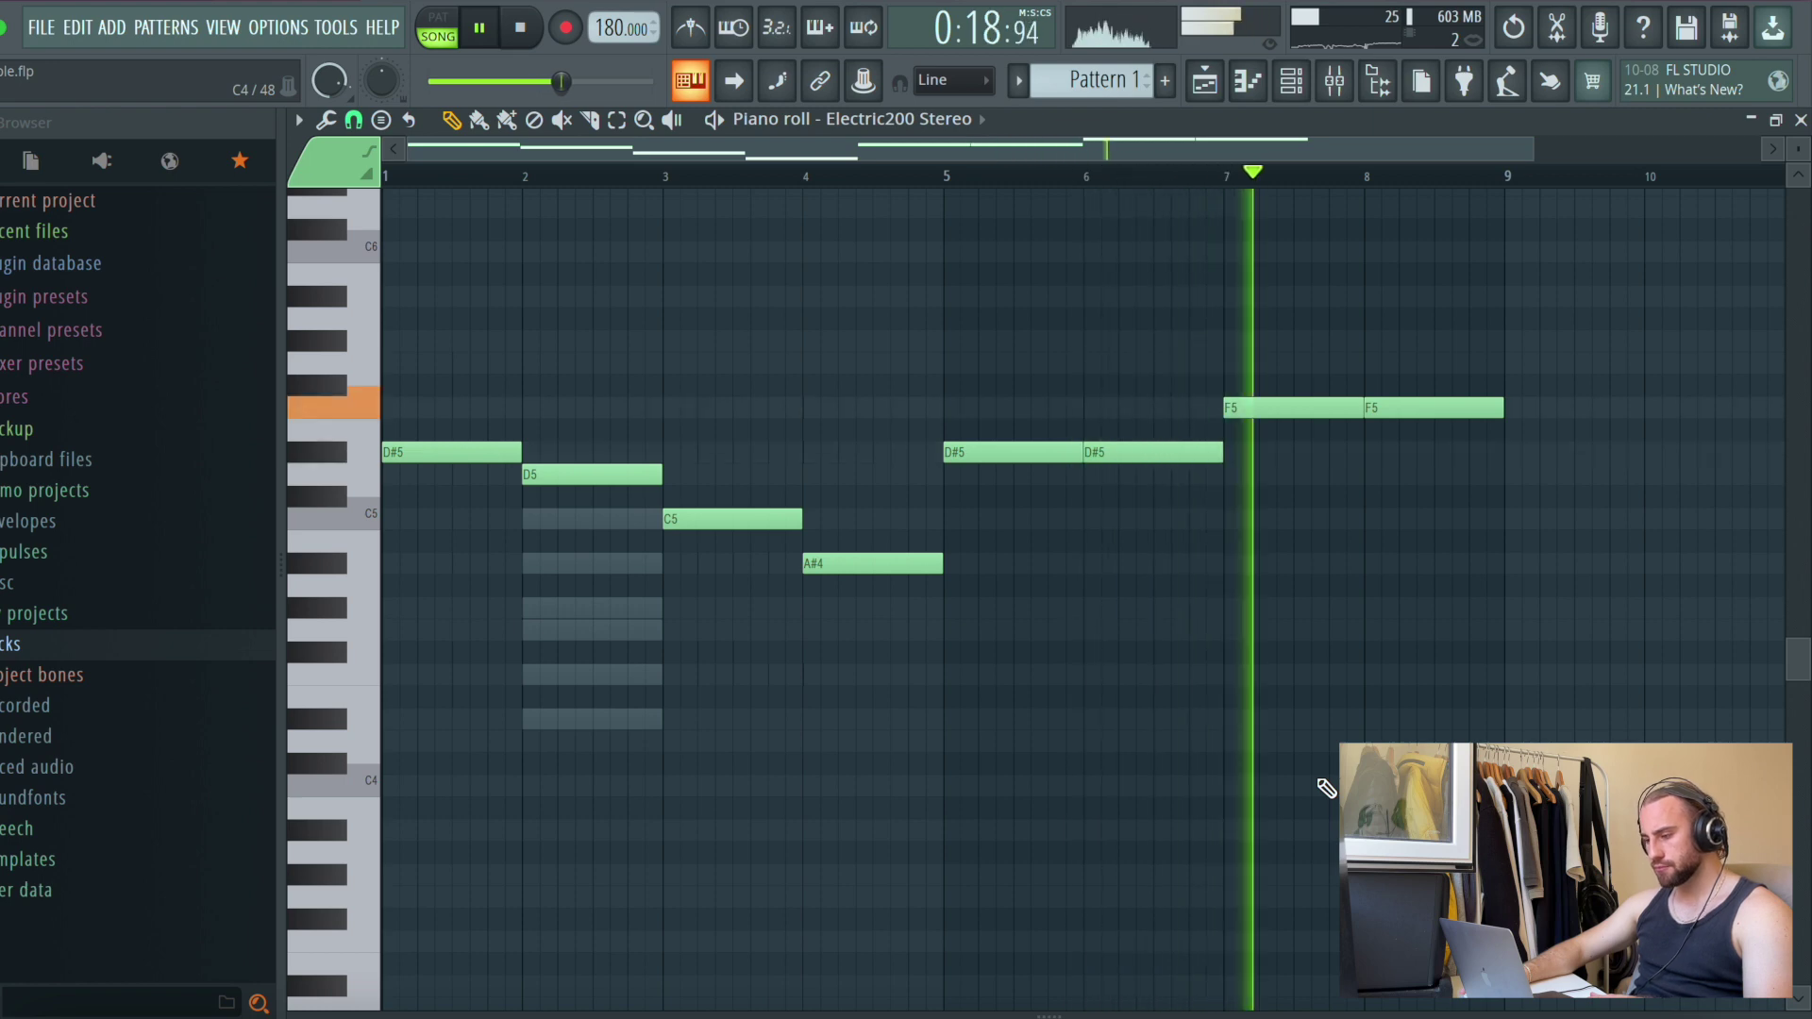
Return to the playlist and unmute Tracks 2 and 3
{"action": "left_click", "coordinate": [1203, 83]}
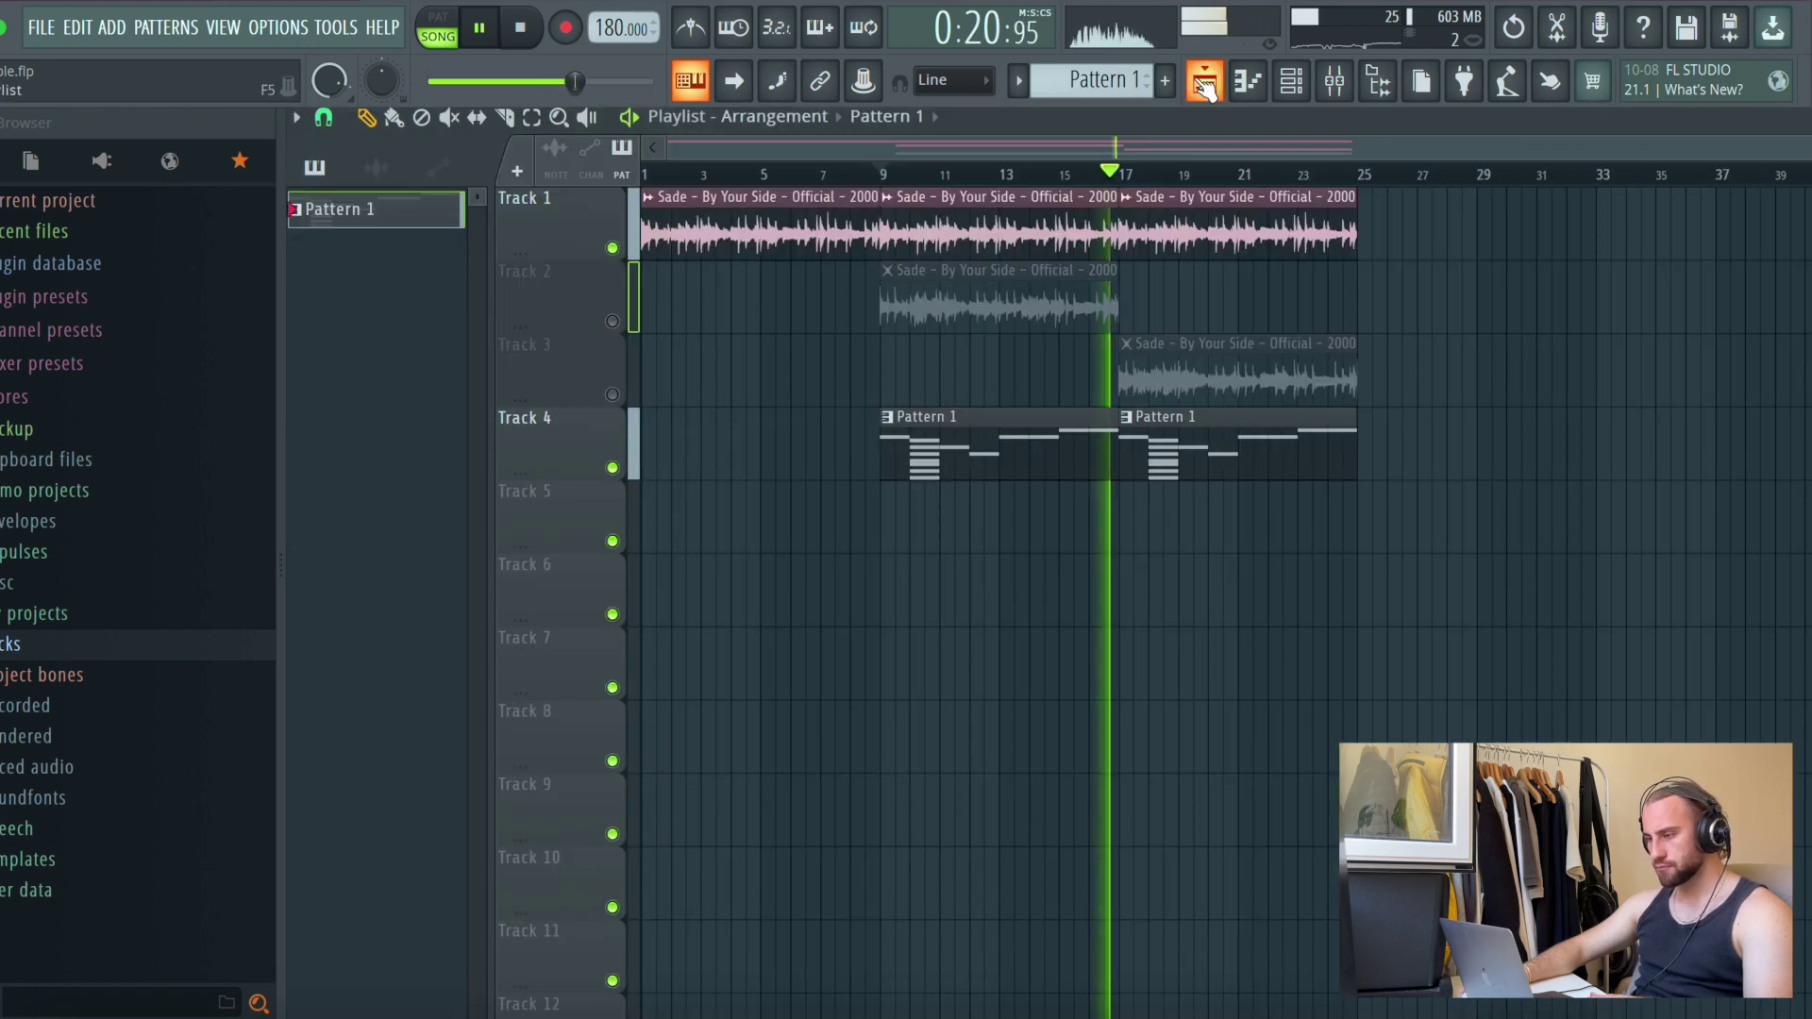
{"action": "left_click", "coordinate": [611, 321]}
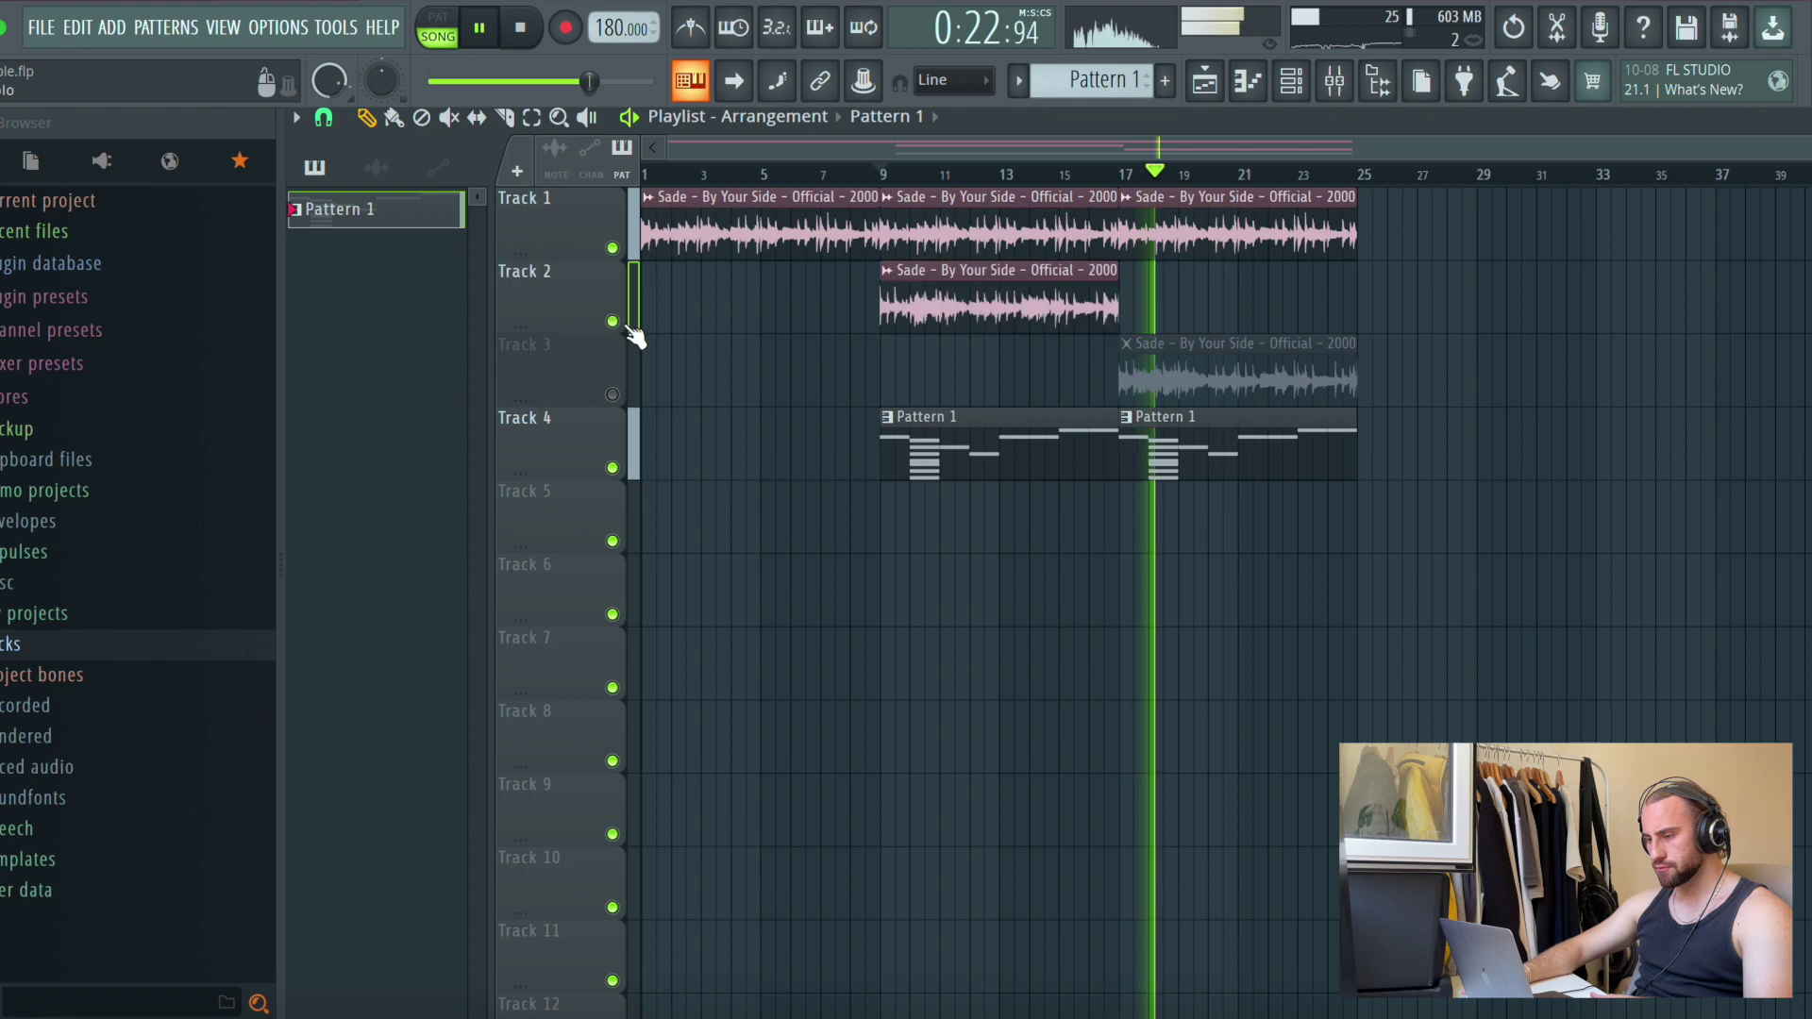
{"action": "left_click", "coordinate": [612, 395]}
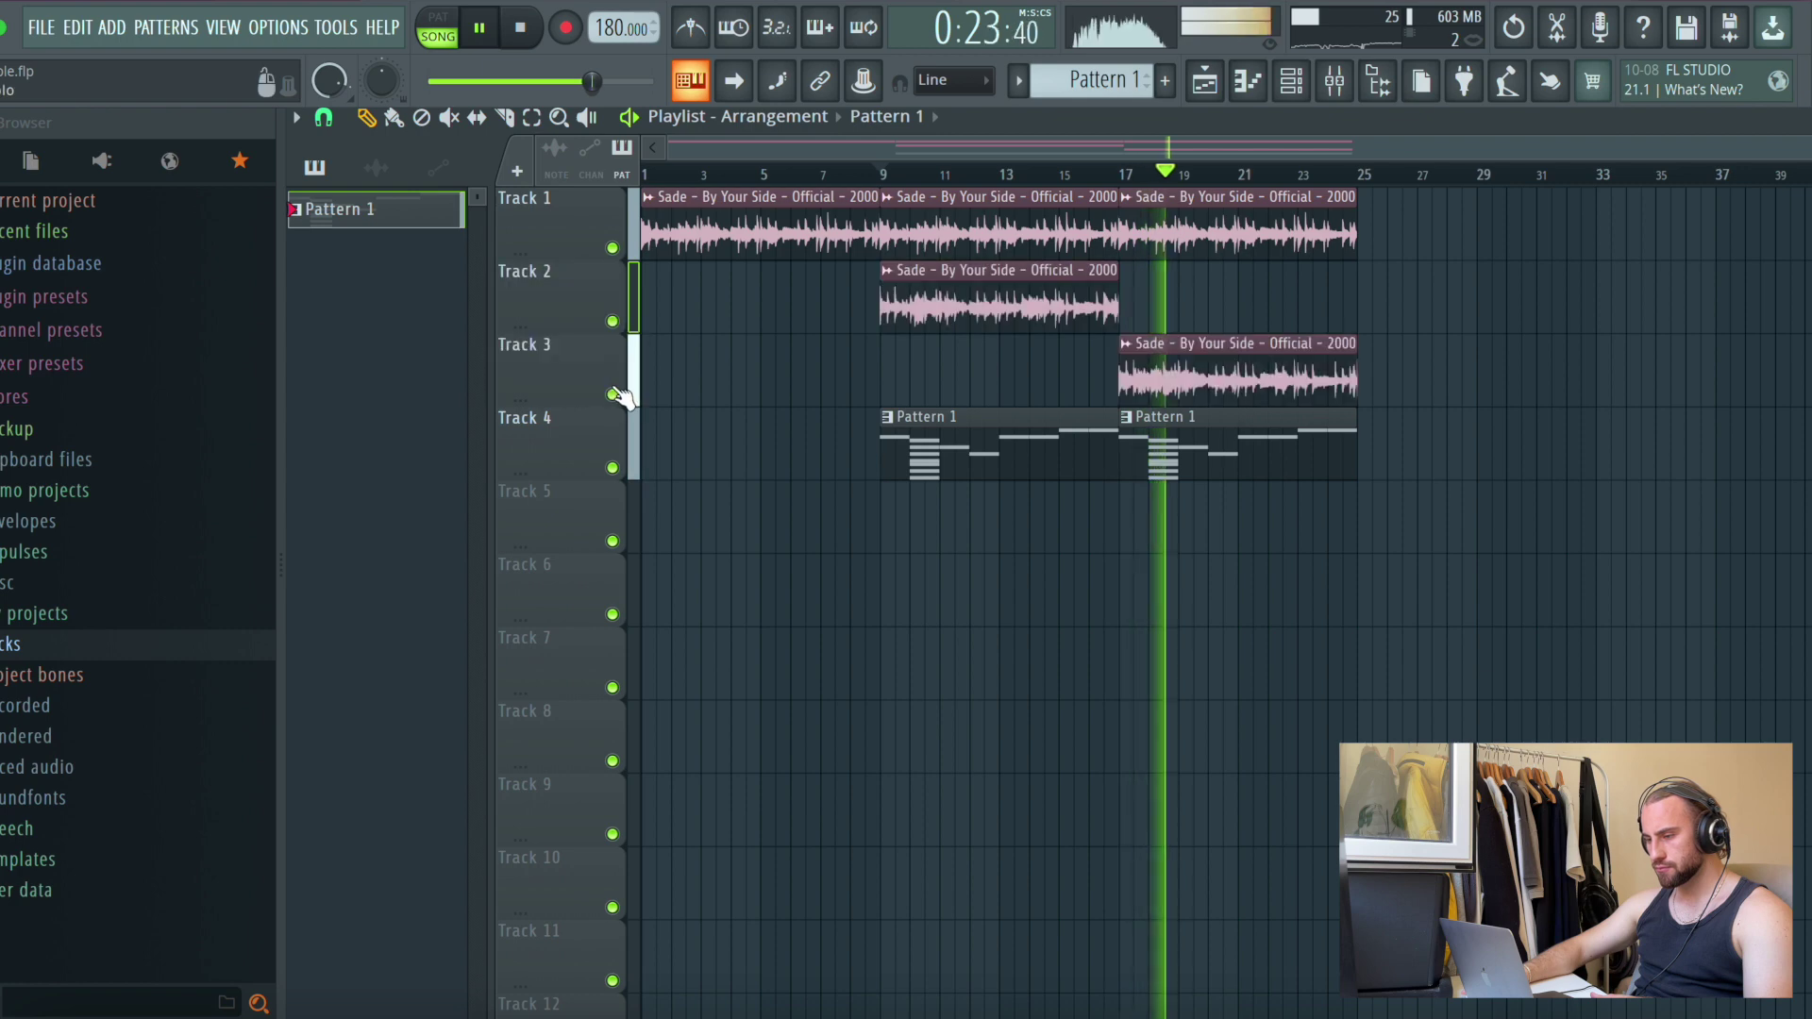
Mute Track 1 and Track 4, leaving only the Sade clips on Tracks 2 and 3 playing
{"action": "left_click", "coordinate": [612, 247]}
{"action": "left_click", "coordinate": [1307, 85]}
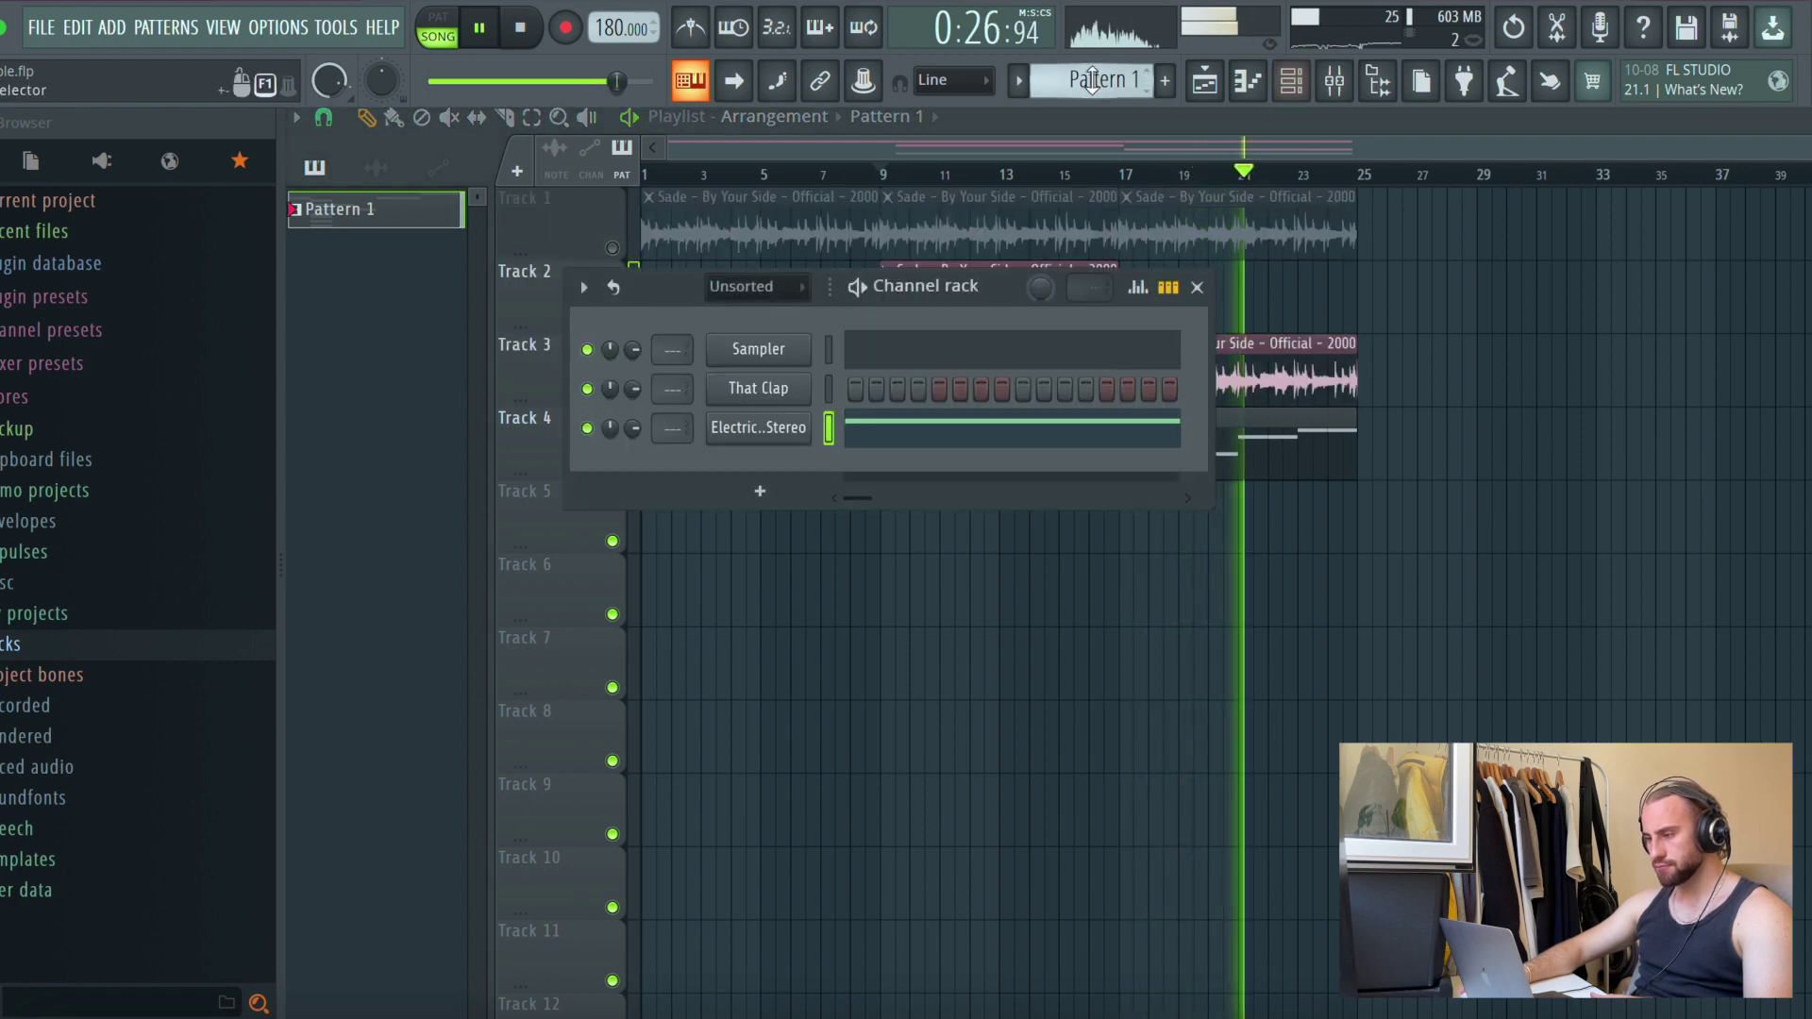
{"action": "left_click", "coordinate": [1196, 287]}
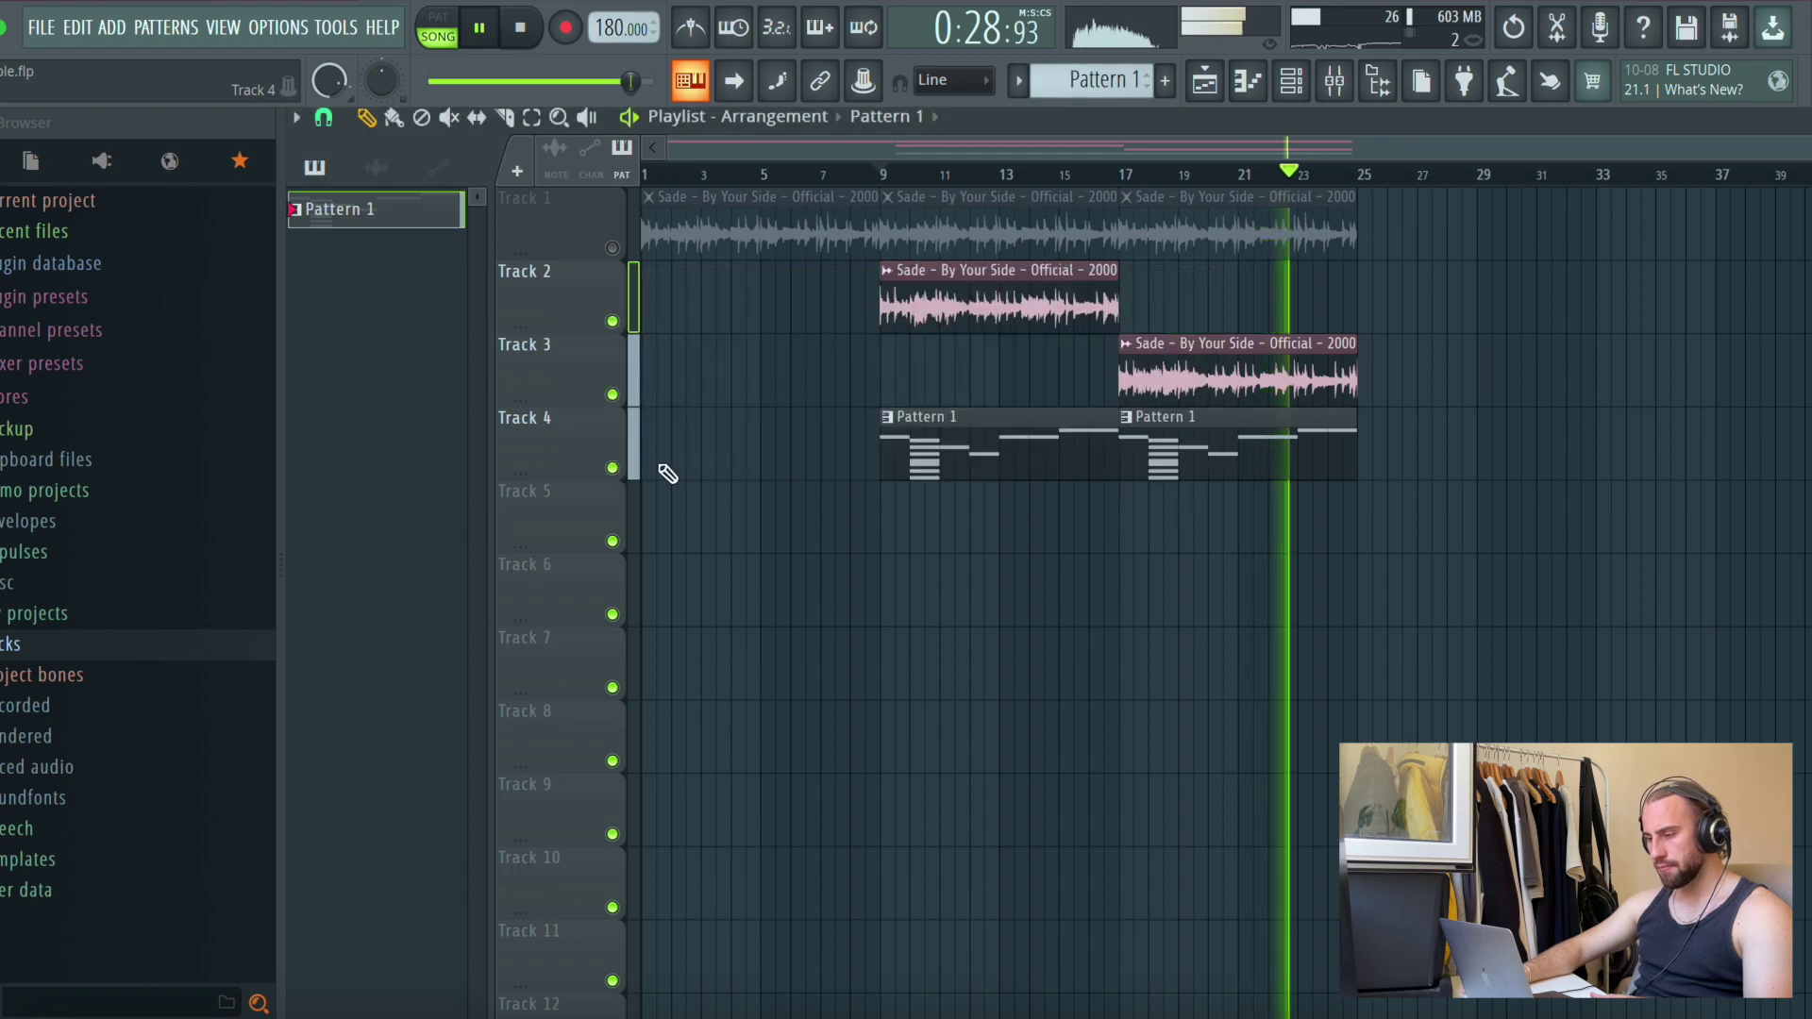
{"action": "left_click", "coordinate": [39, 27]}
{"action": "left_click", "coordinate": [85, 148]}
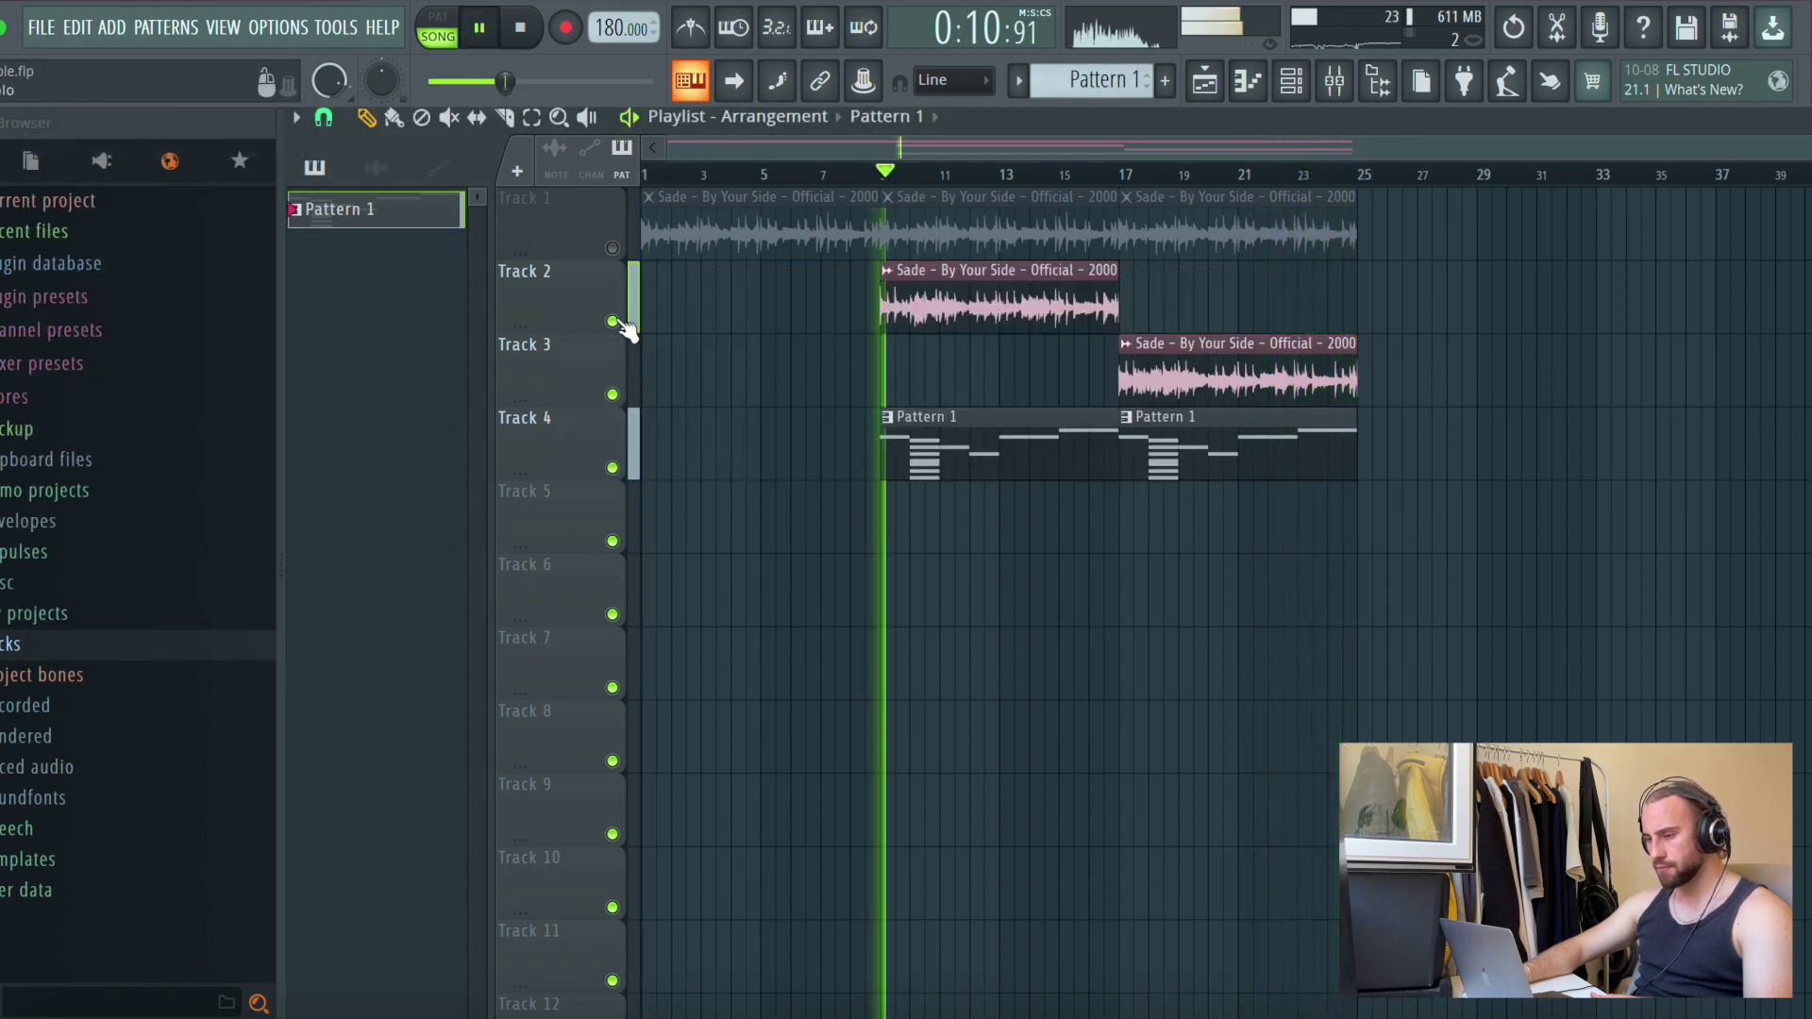
{"action": "left_click", "coordinate": [612, 467]}
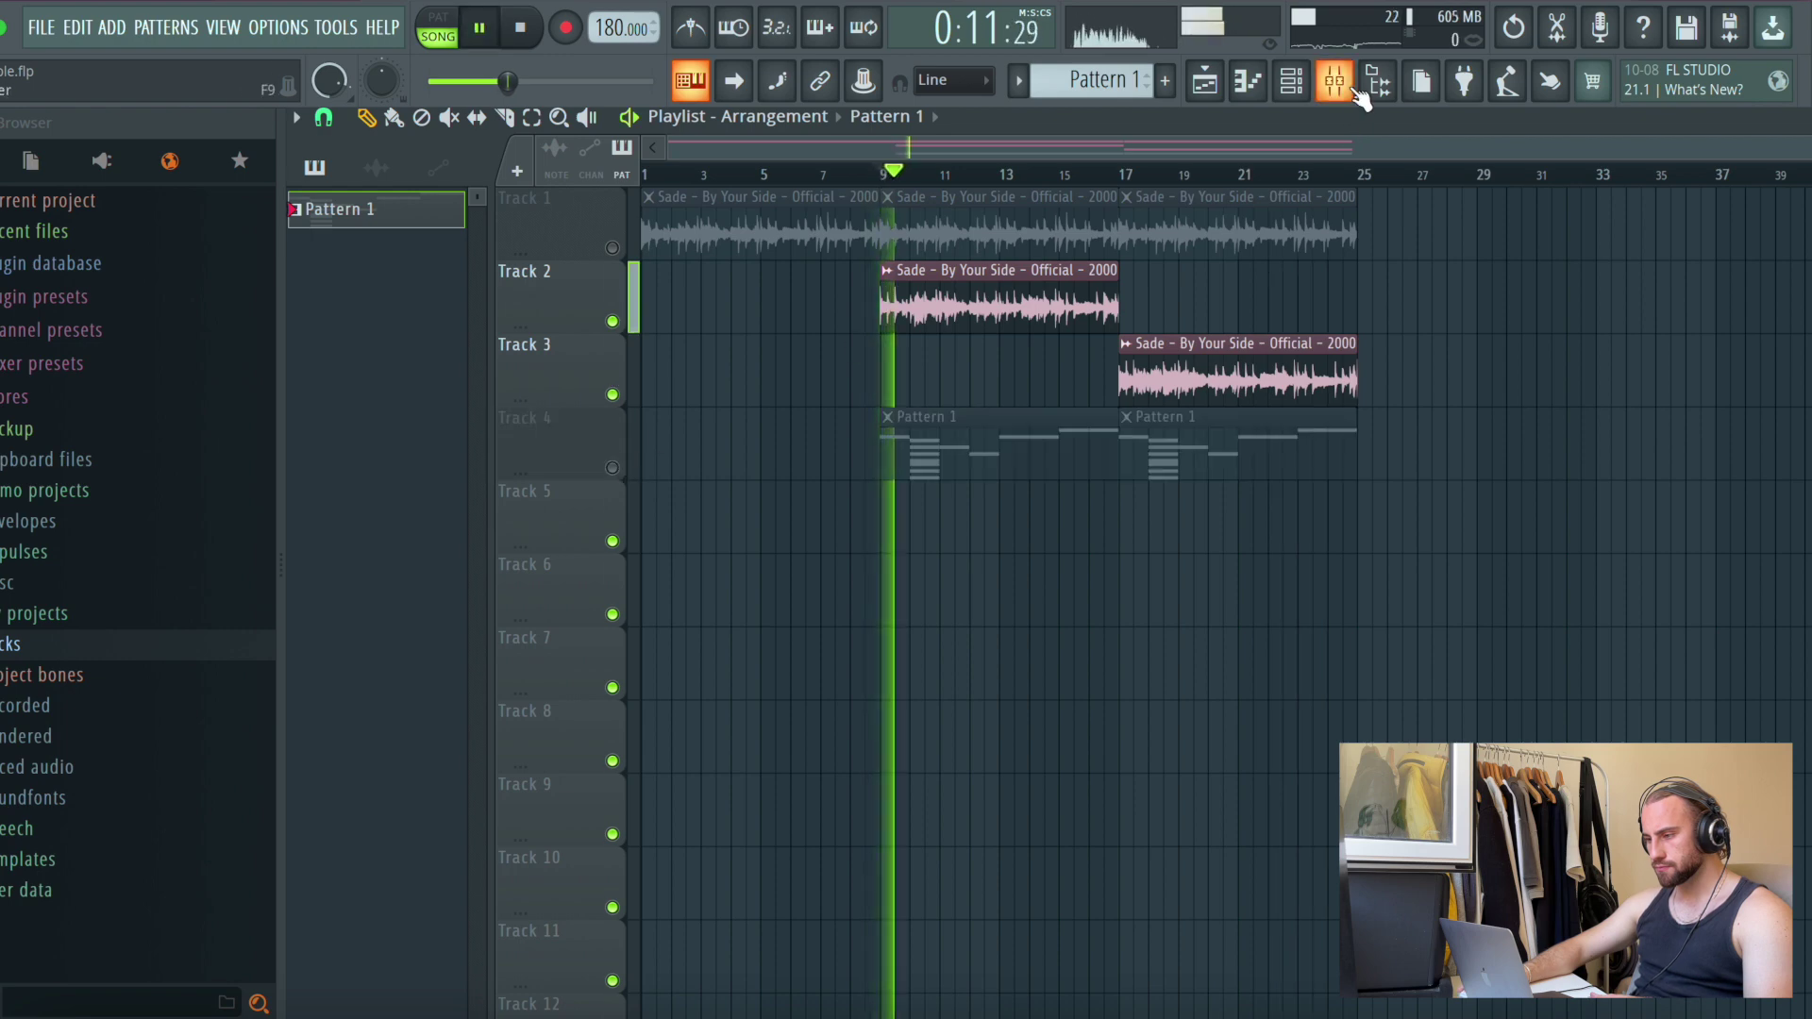
Bypass Insert 1's three effects, record the Sade clips with Edison in its fourth slot, and send the recording to the playlist as an audio clip
{"action": "left_click", "coordinate": [1334, 80]}
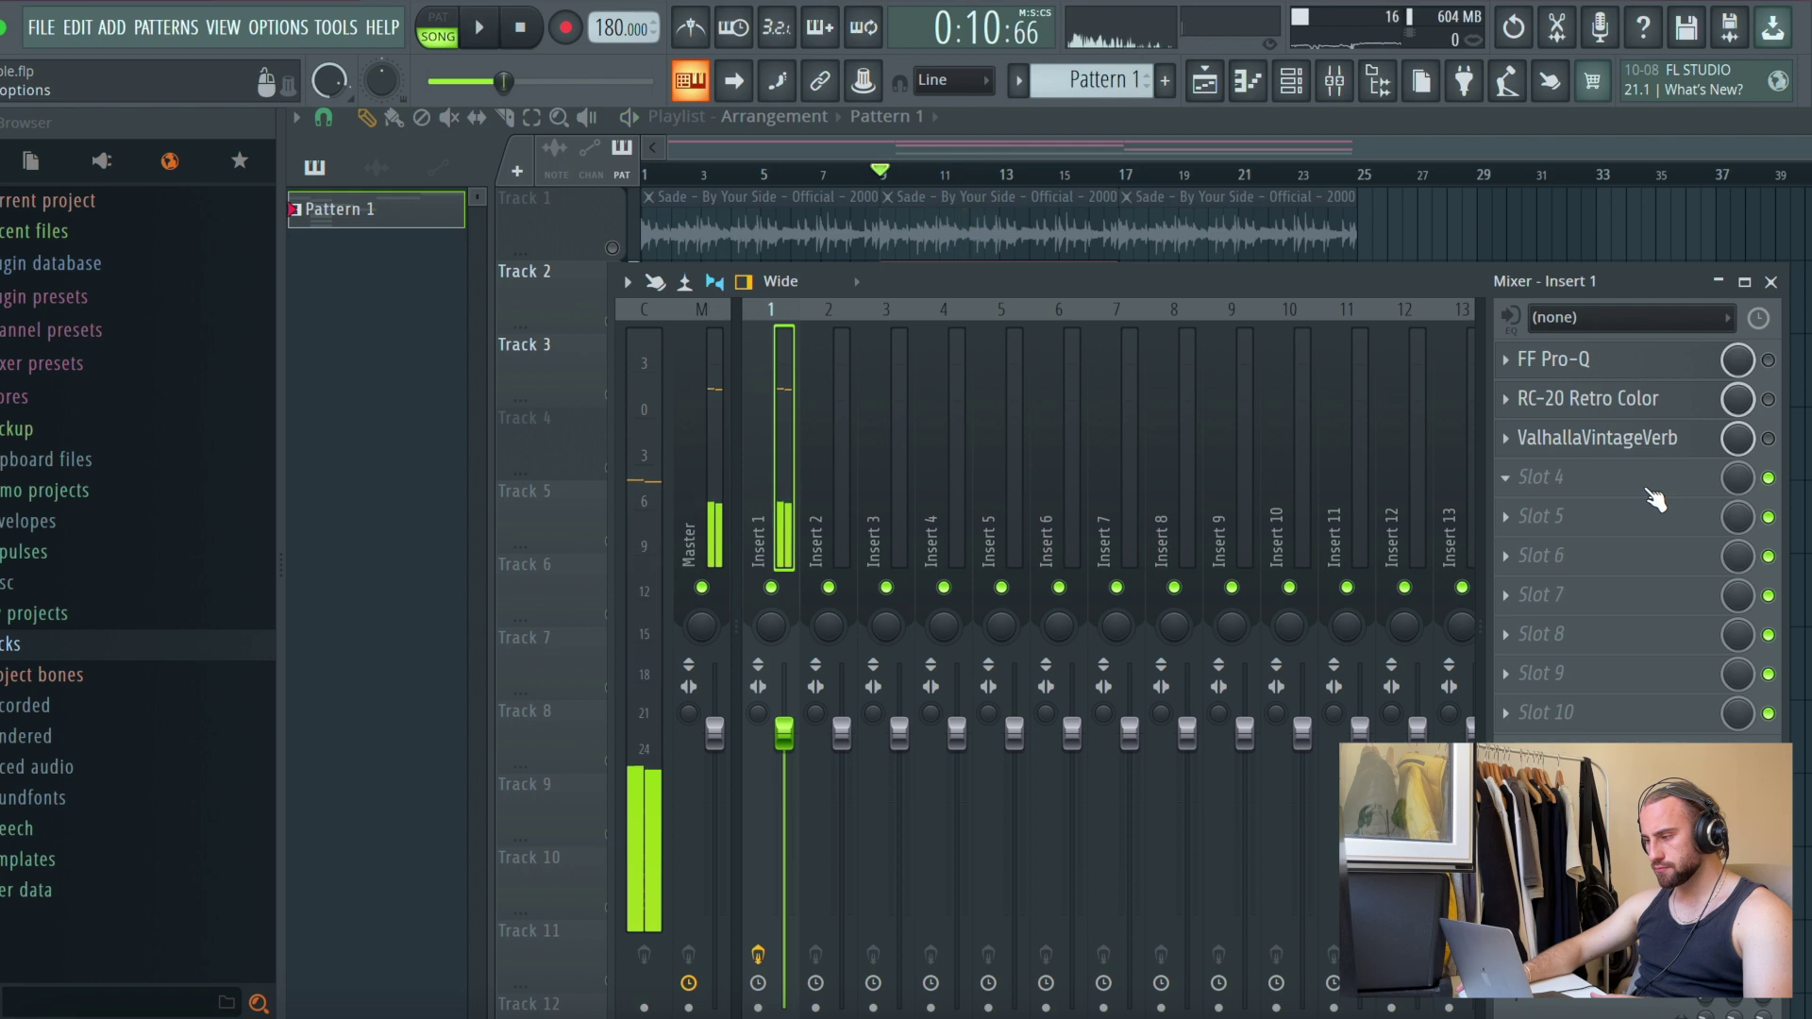
{"action": "left_click", "coordinate": [1510, 437]}
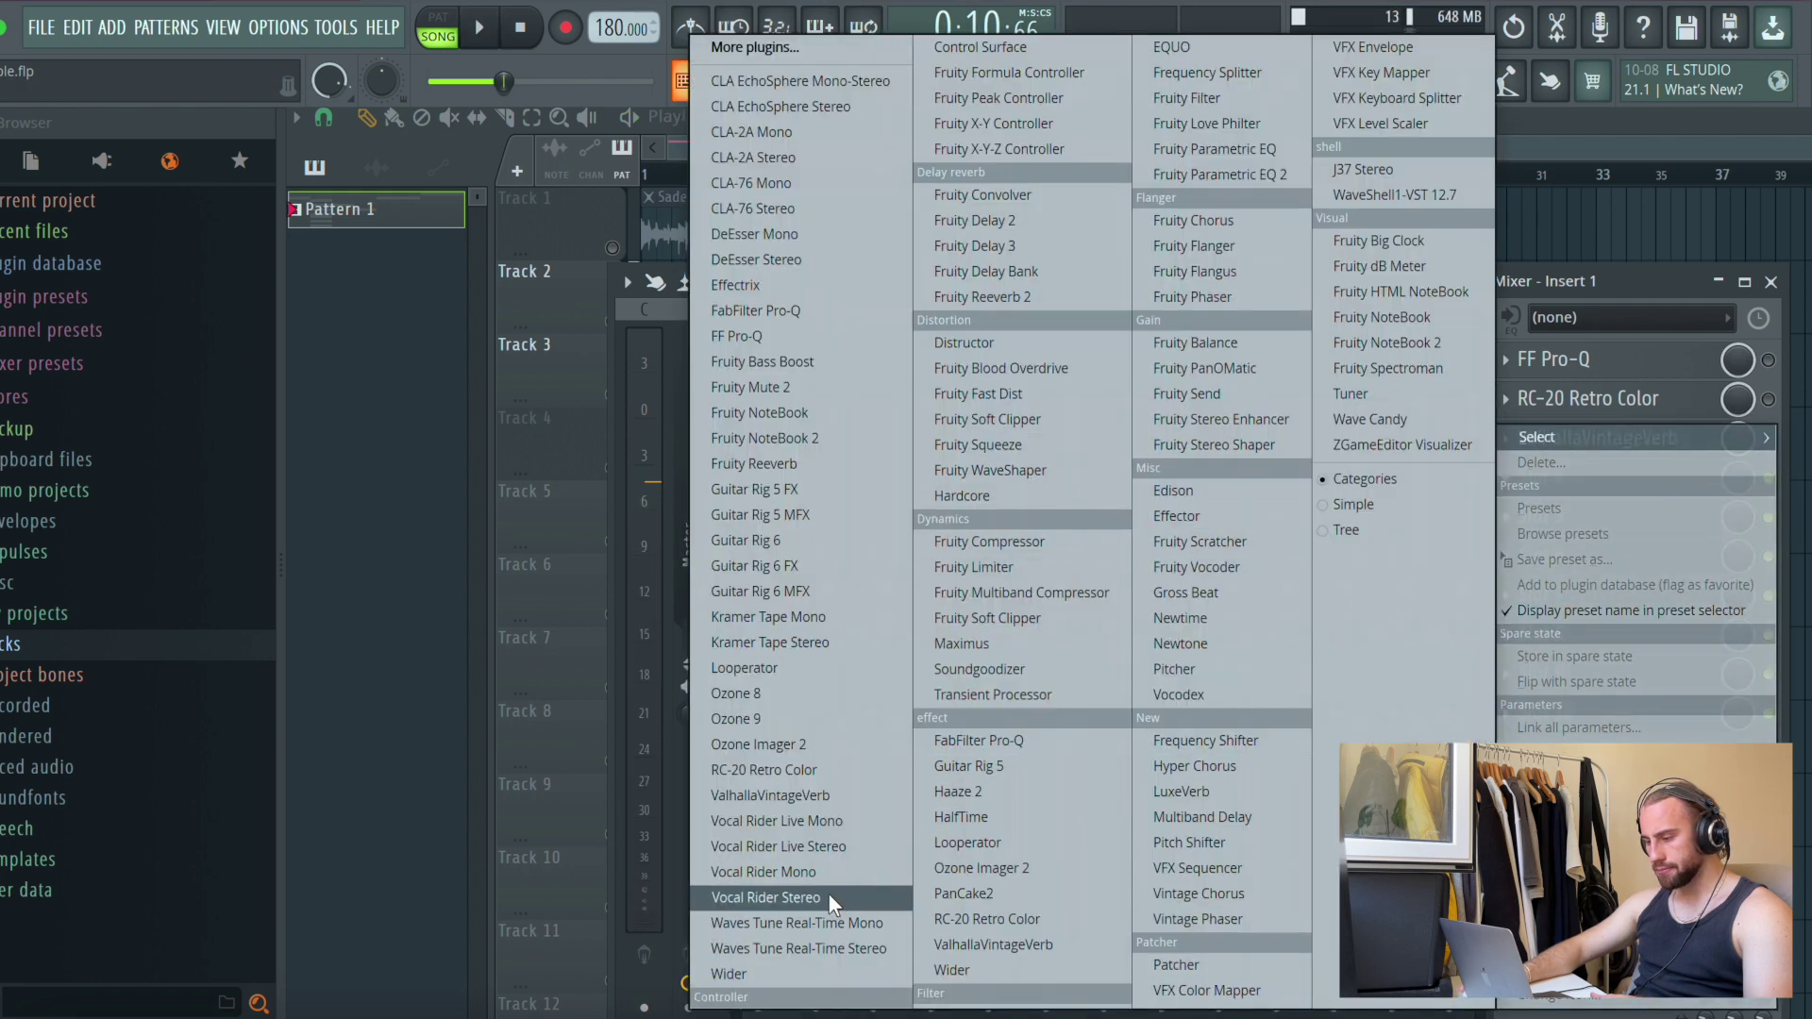
{"action": "left_click", "coordinate": [1220, 487]}
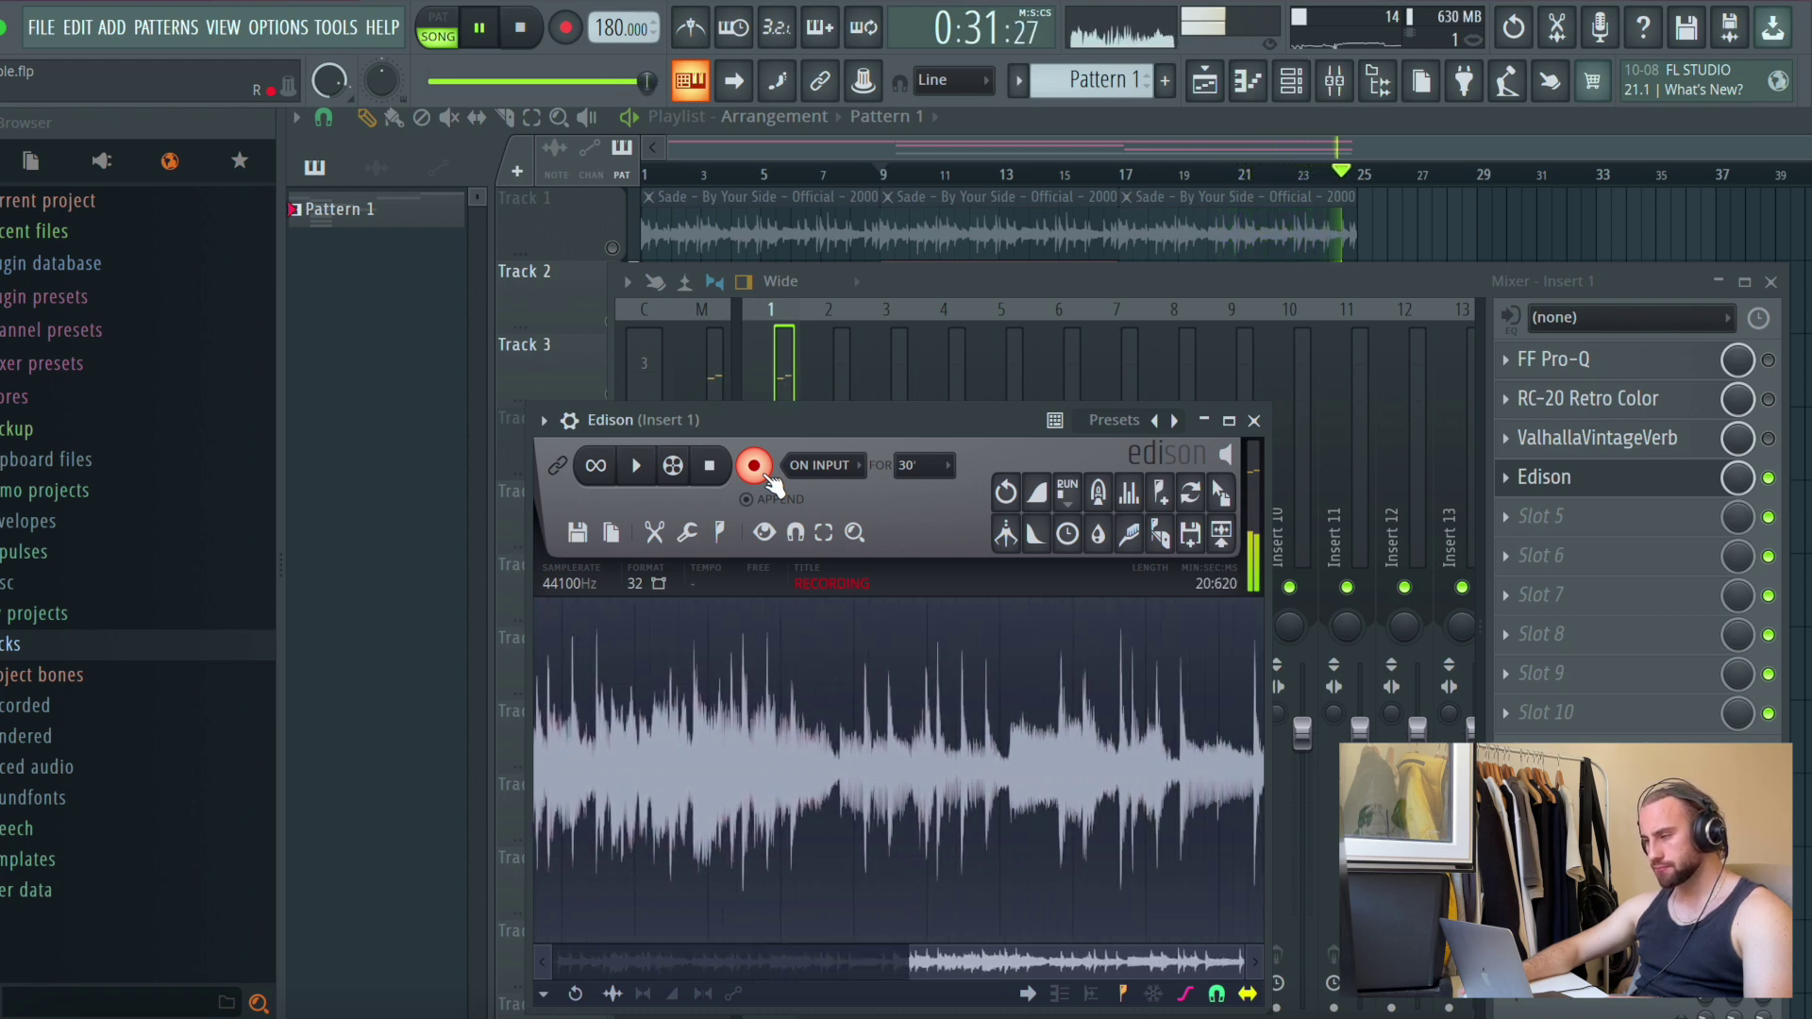
{"action": "key", "text": "space"}
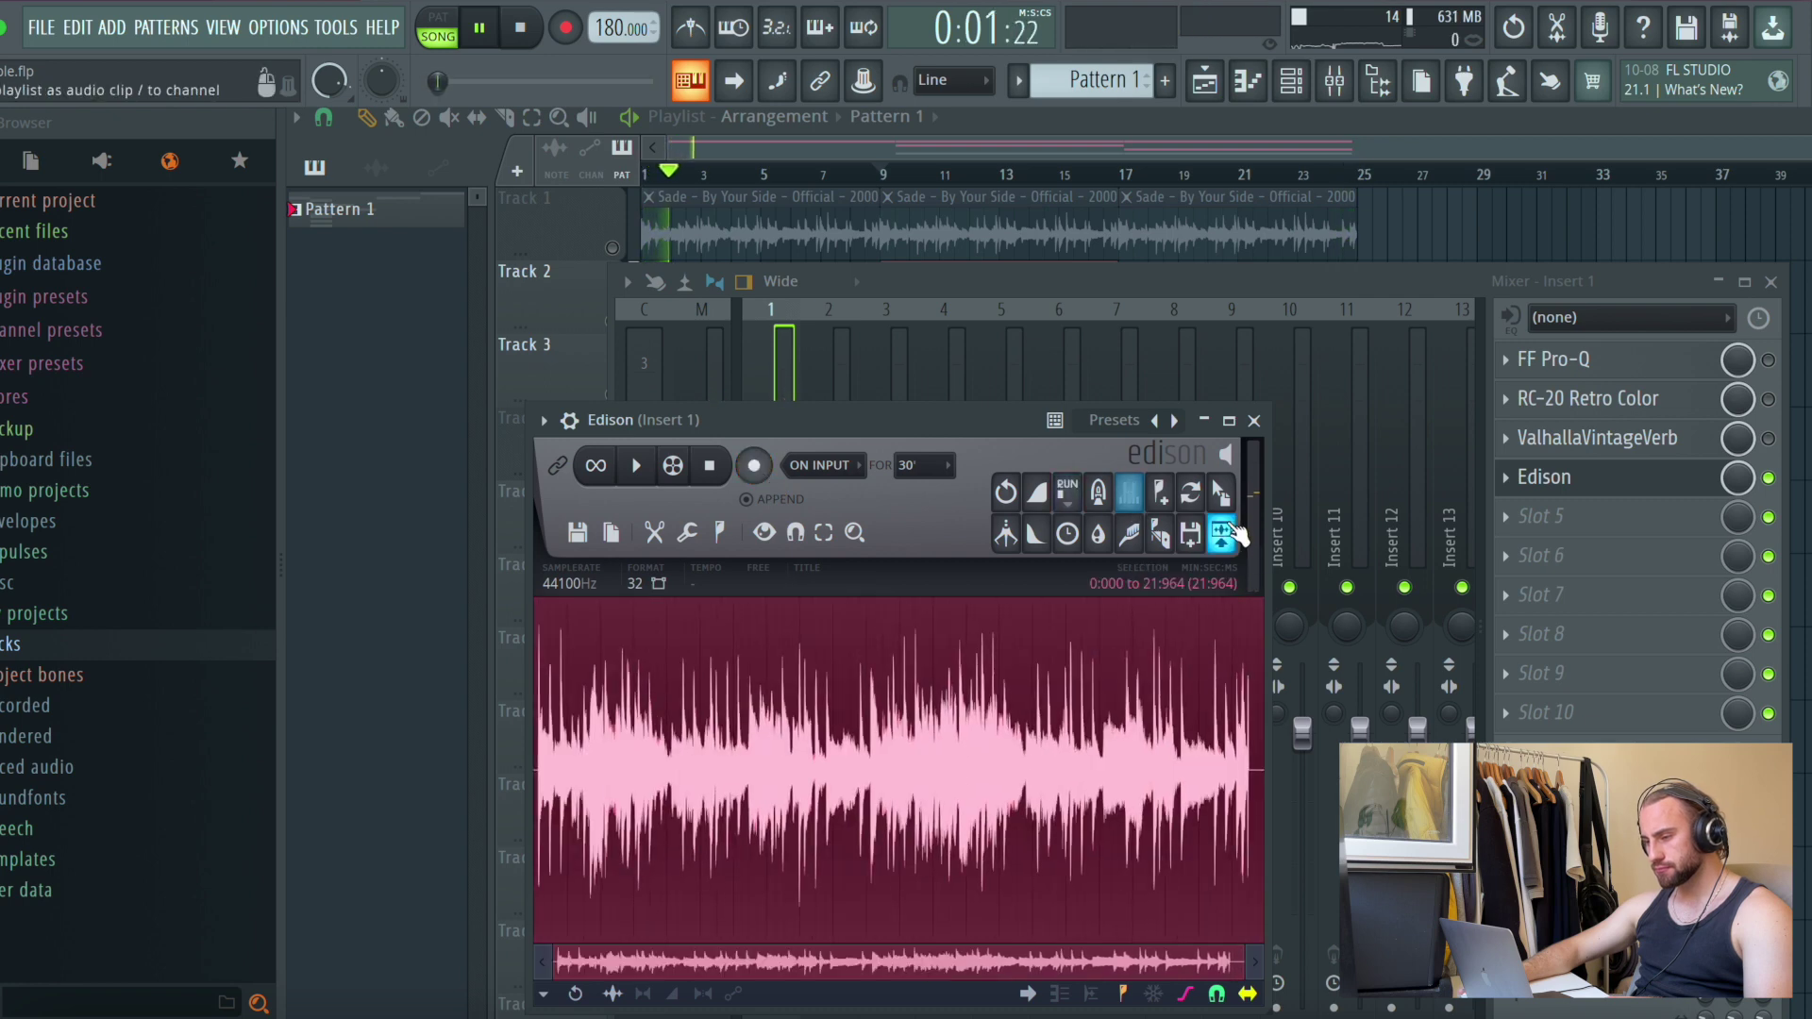
{"action": "left_click", "coordinate": [1220, 531]}
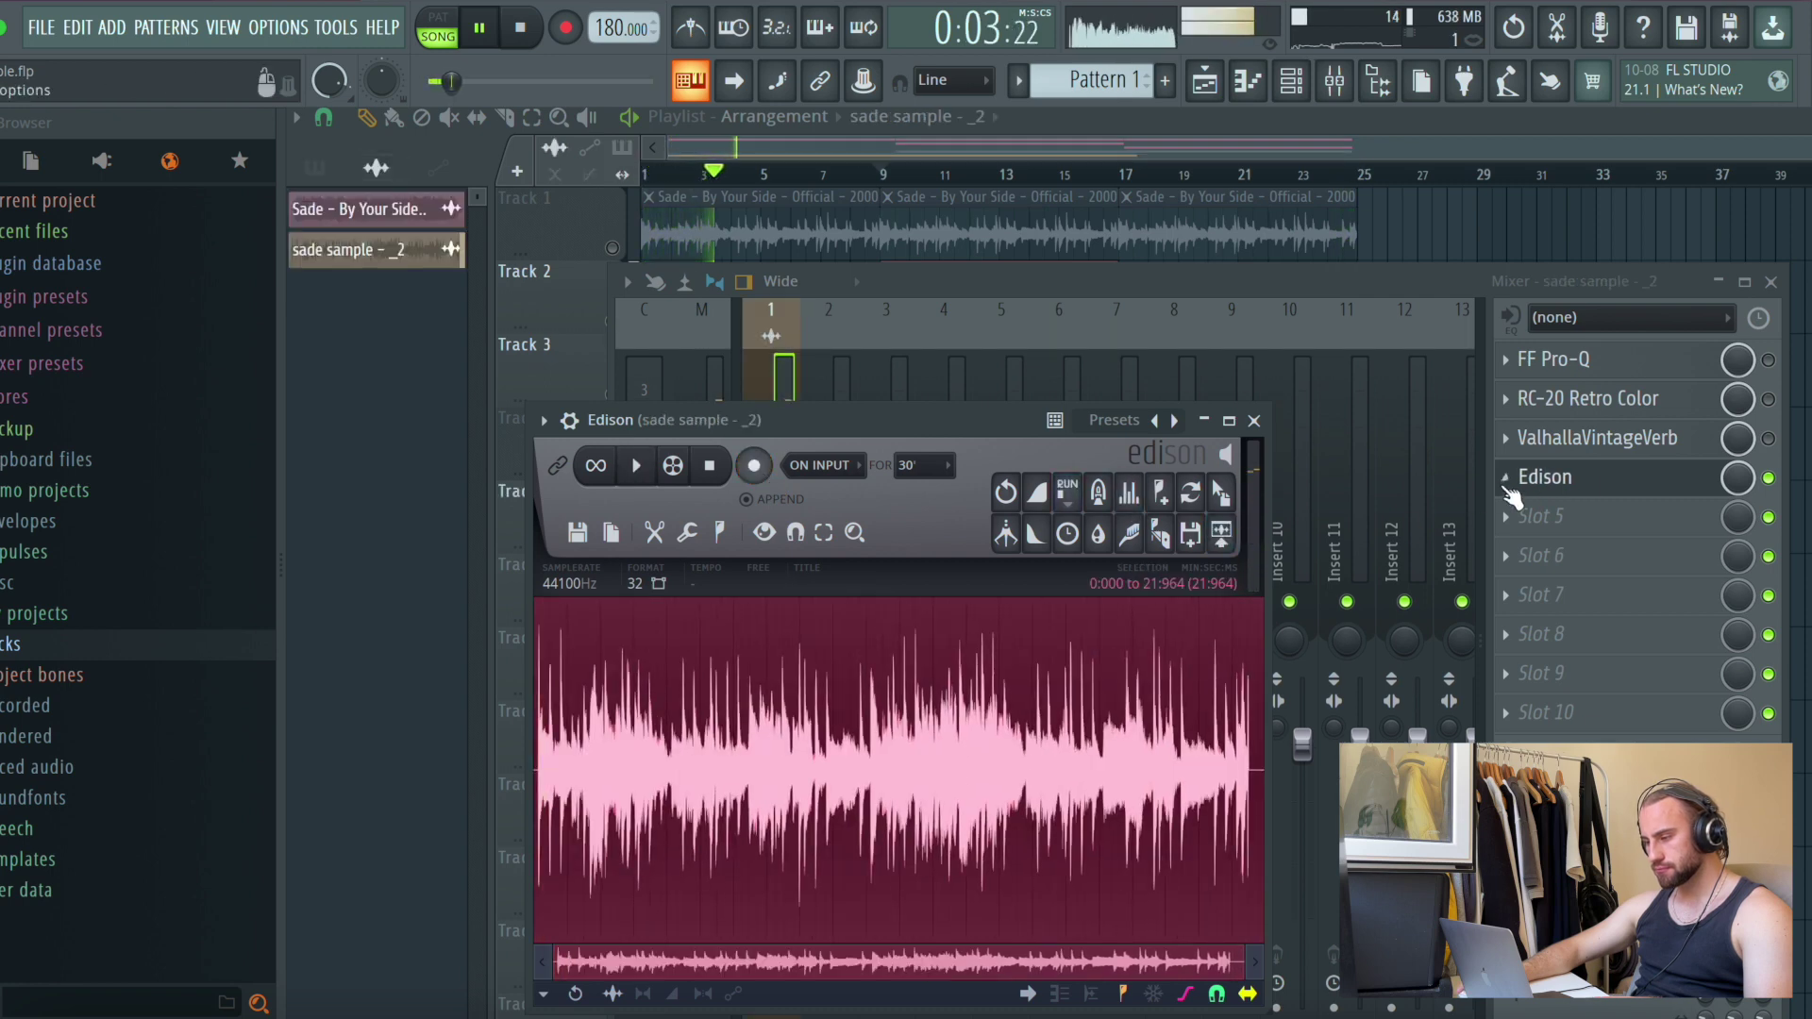
Delete Edison from the mixer track and place the recorded sade sample - _2 clip on Track 5 at bar 9
{"action": "left_click", "coordinate": [1507, 480]}
{"action": "left_click", "coordinate": [1544, 432]}
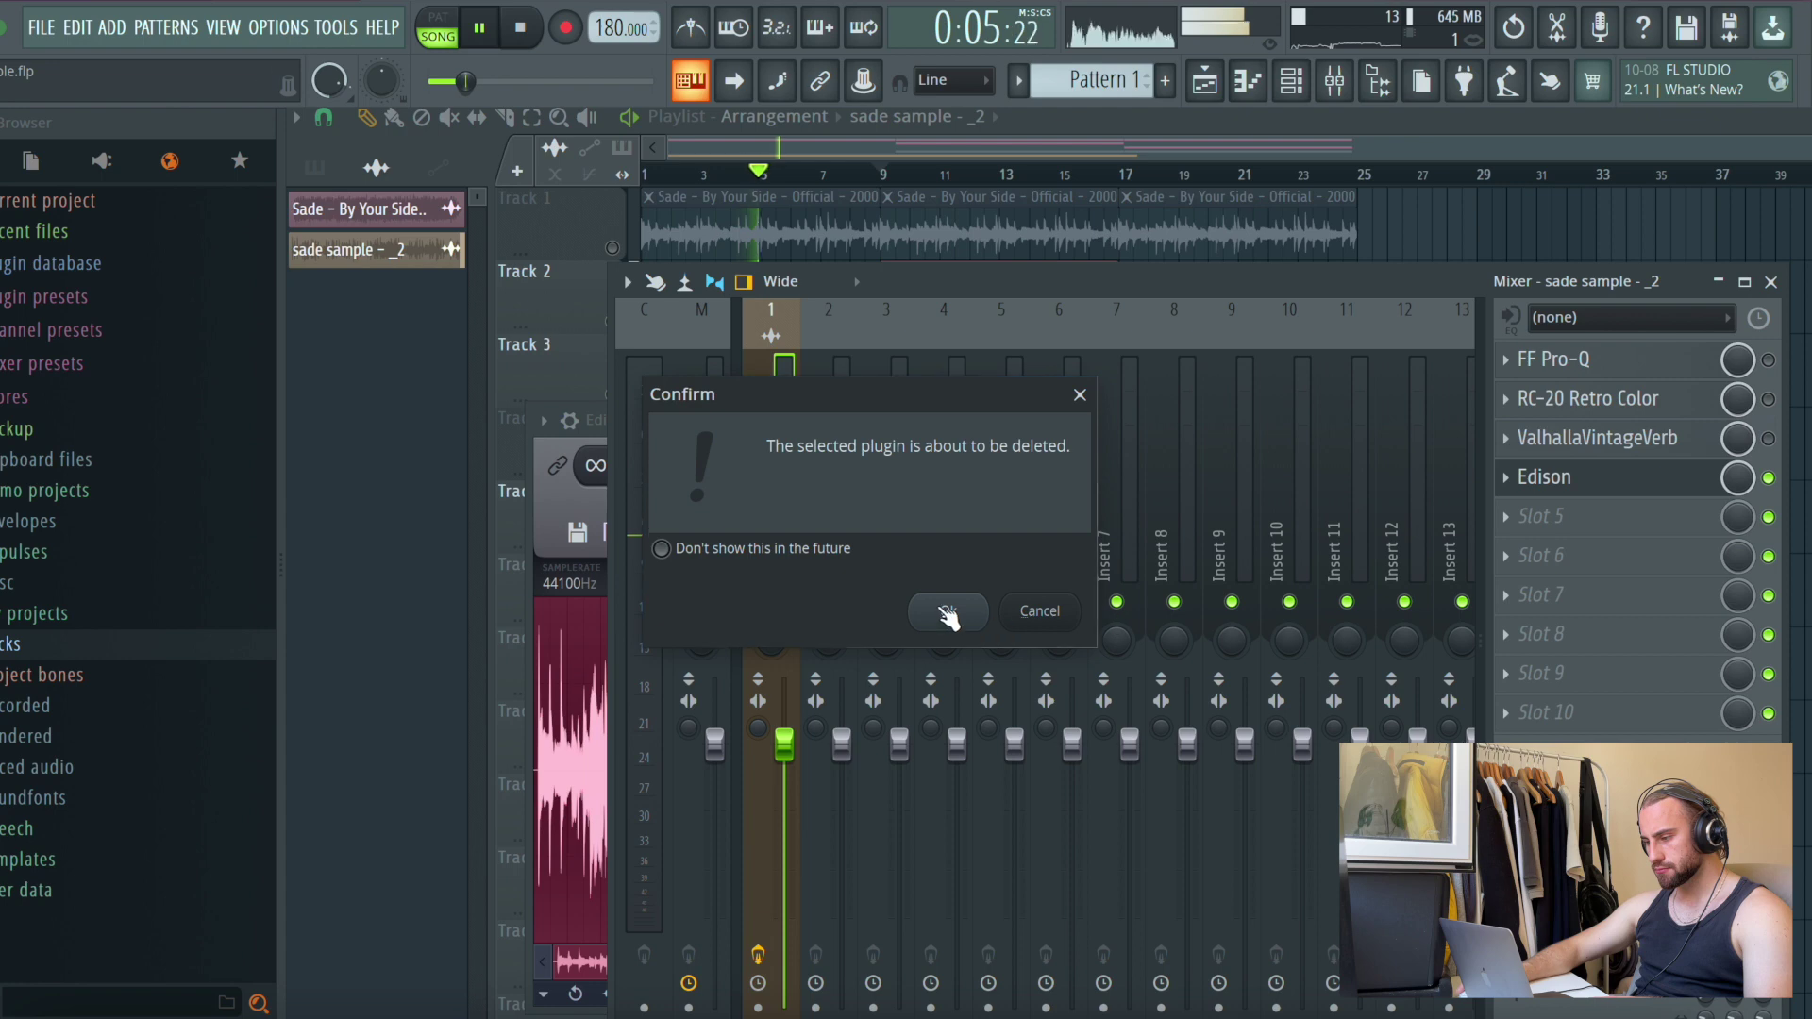
{"action": "left_click", "coordinate": [947, 613]}
{"action": "left_click", "coordinate": [997, 149]}
{"action": "left_click_drag", "start_coordinate": [814, 489], "coordinate": [1023, 531]}
{"action": "left_click", "coordinate": [887, 175]}
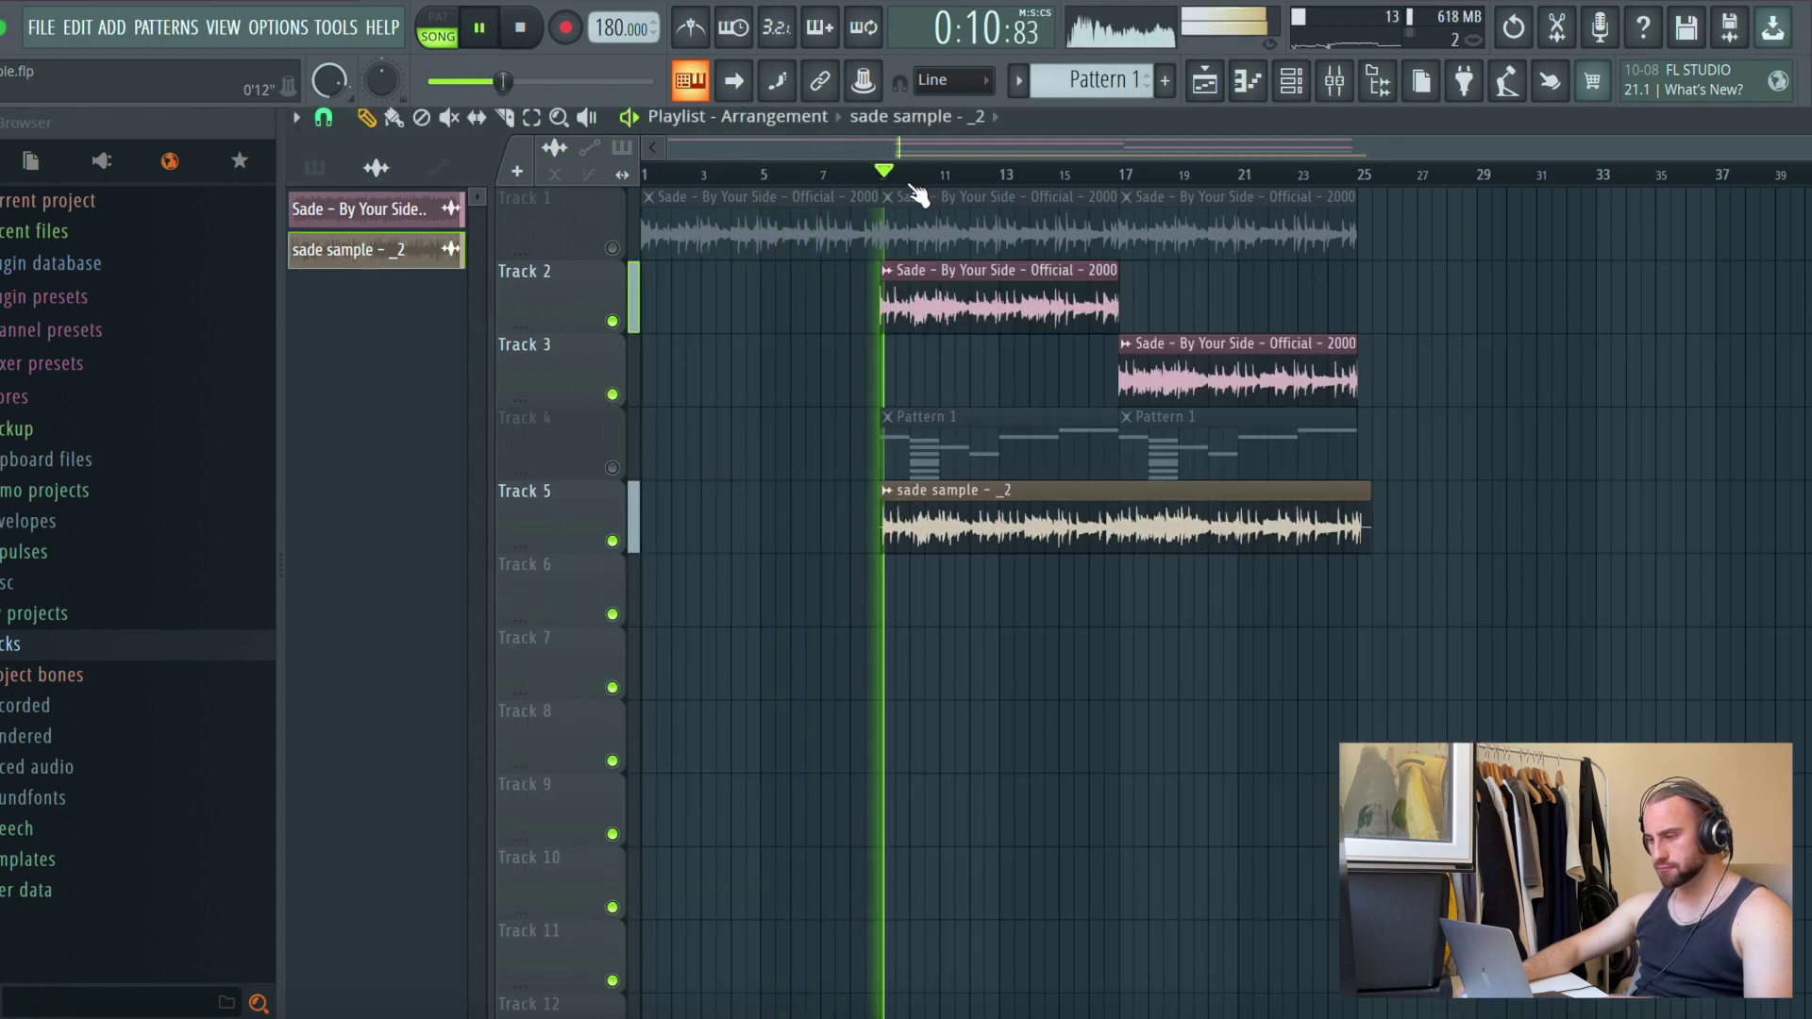
Align the start of the Track 5 sade sample clip exactly with bar 9 and trim its end to bar 25
{"action": "key", "text": "space"}
{"action": "scroll", "coordinate": [885, 182], "scroll_direction": "up", "scroll_amount": 10}
{"action": "left_click_drag", "start_coordinate": [1151, 530], "coordinate": [971, 527]}
{"action": "key", "text": "space"}
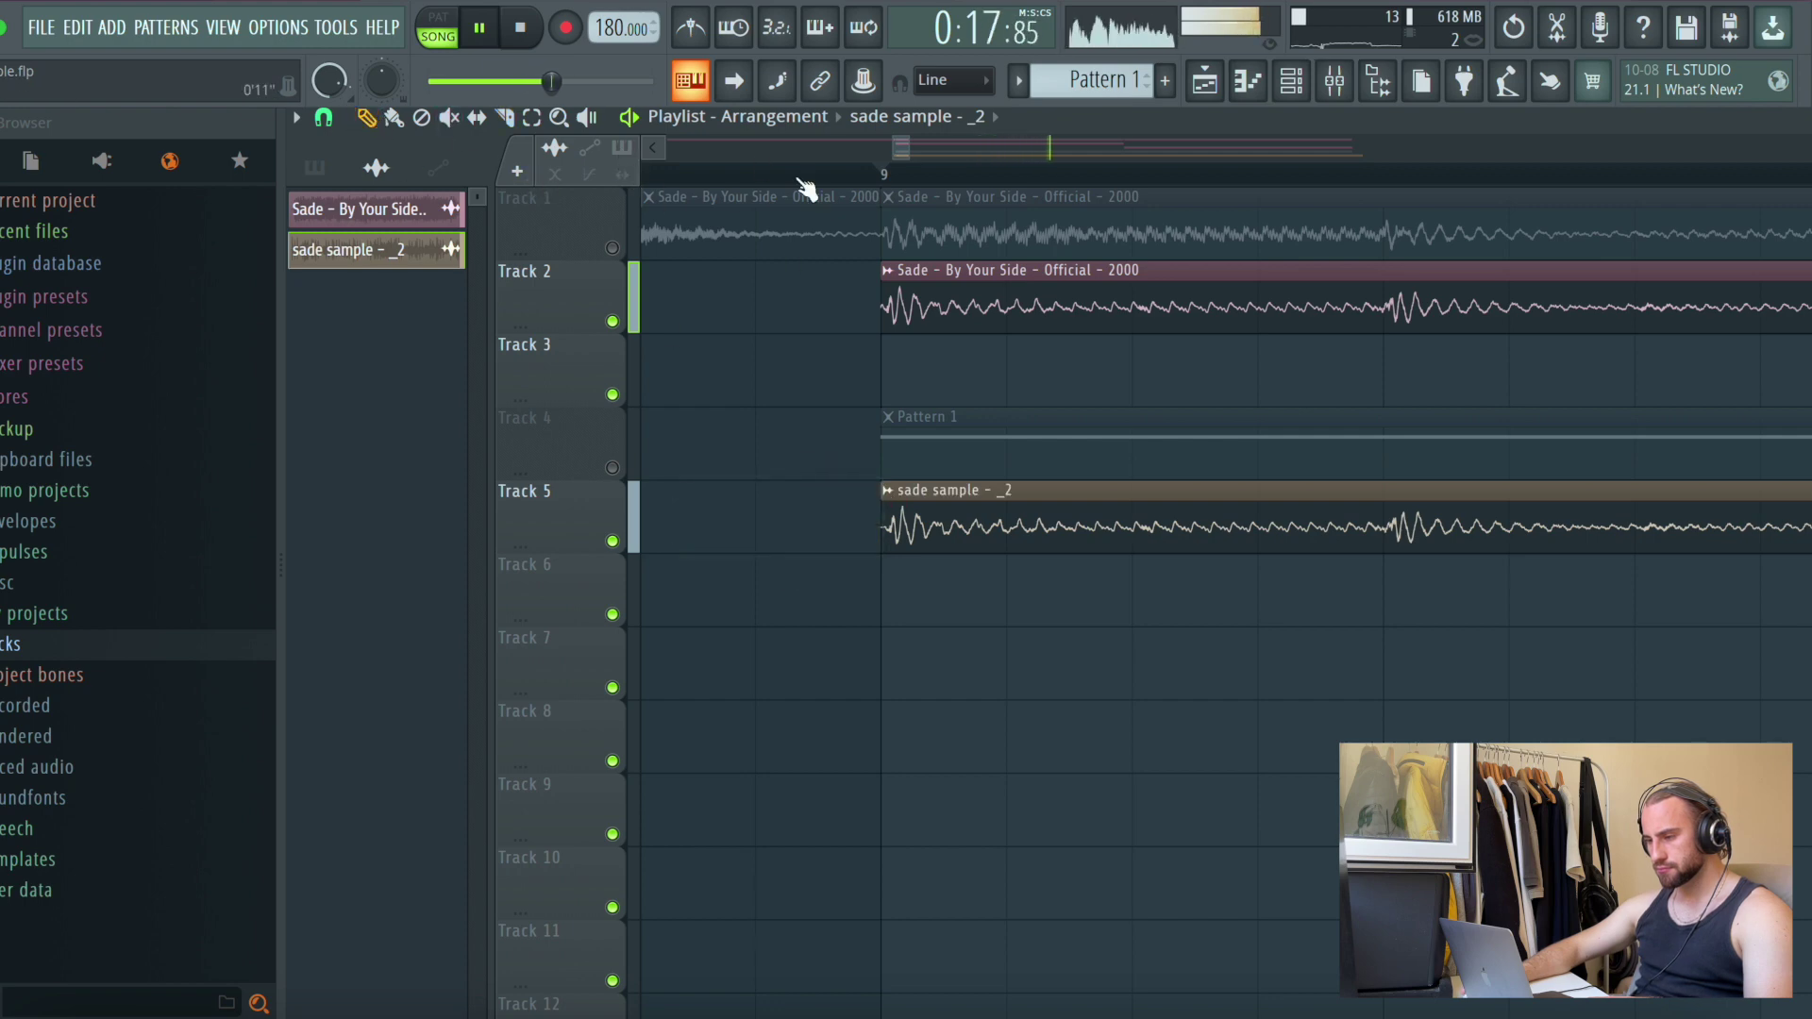
{"action": "scroll", "coordinate": [839, 194], "scroll_direction": "down", "scroll_amount": 5}
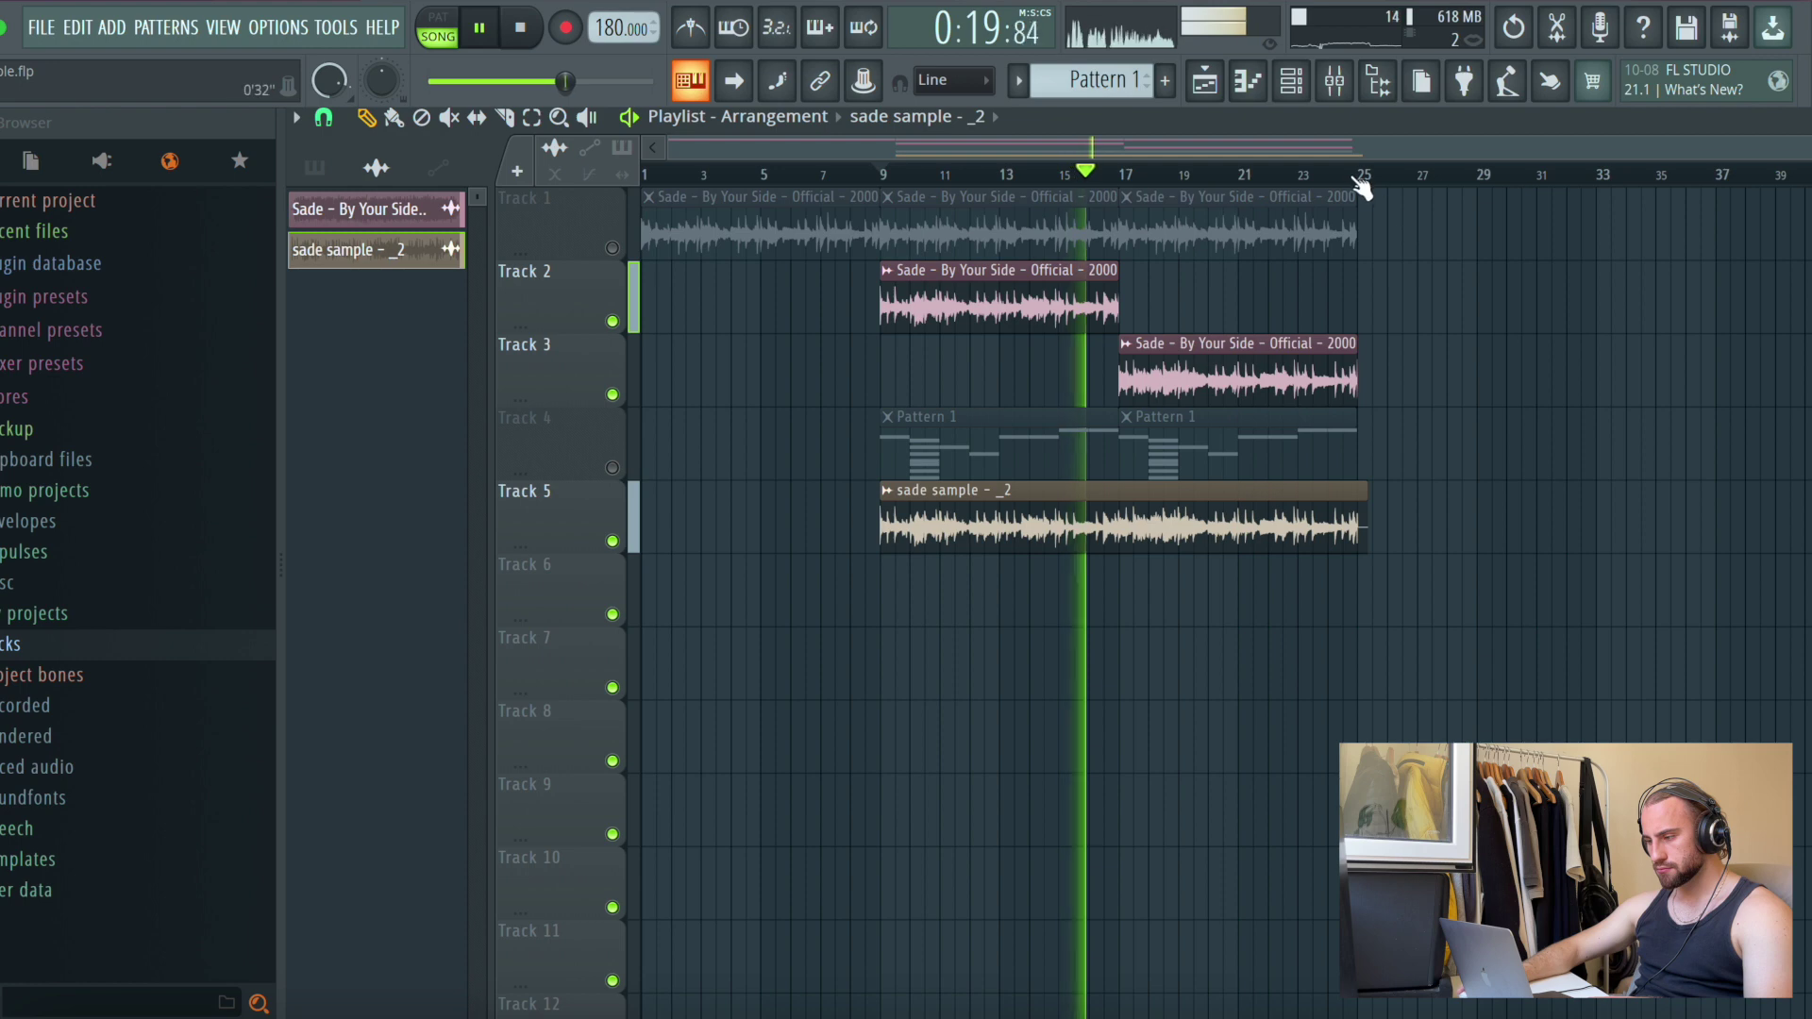
{"action": "scroll", "coordinate": [1351, 182], "scroll_direction": "up", "scroll_amount": 5}
{"action": "left_click_drag", "start_coordinate": [1390, 524], "coordinate": [1470, 524]}
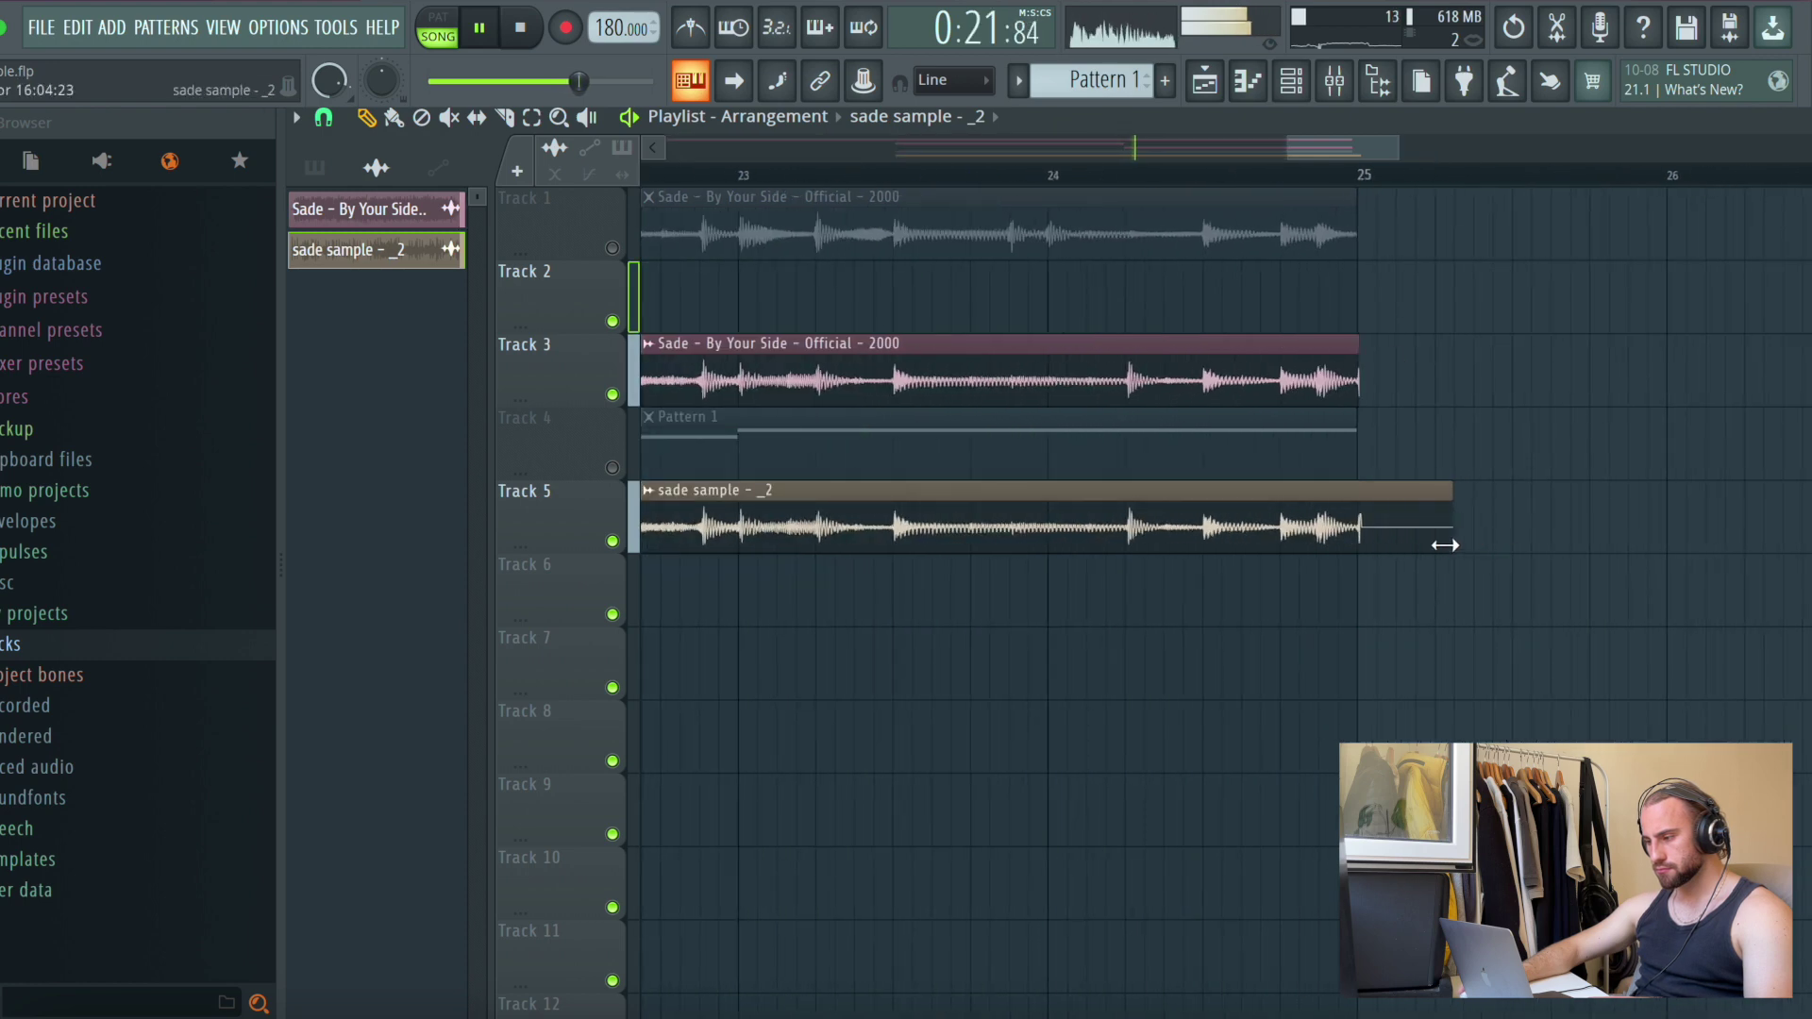
{"action": "scroll", "coordinate": [1365, 182], "scroll_direction": "up", "scroll_amount": 3}
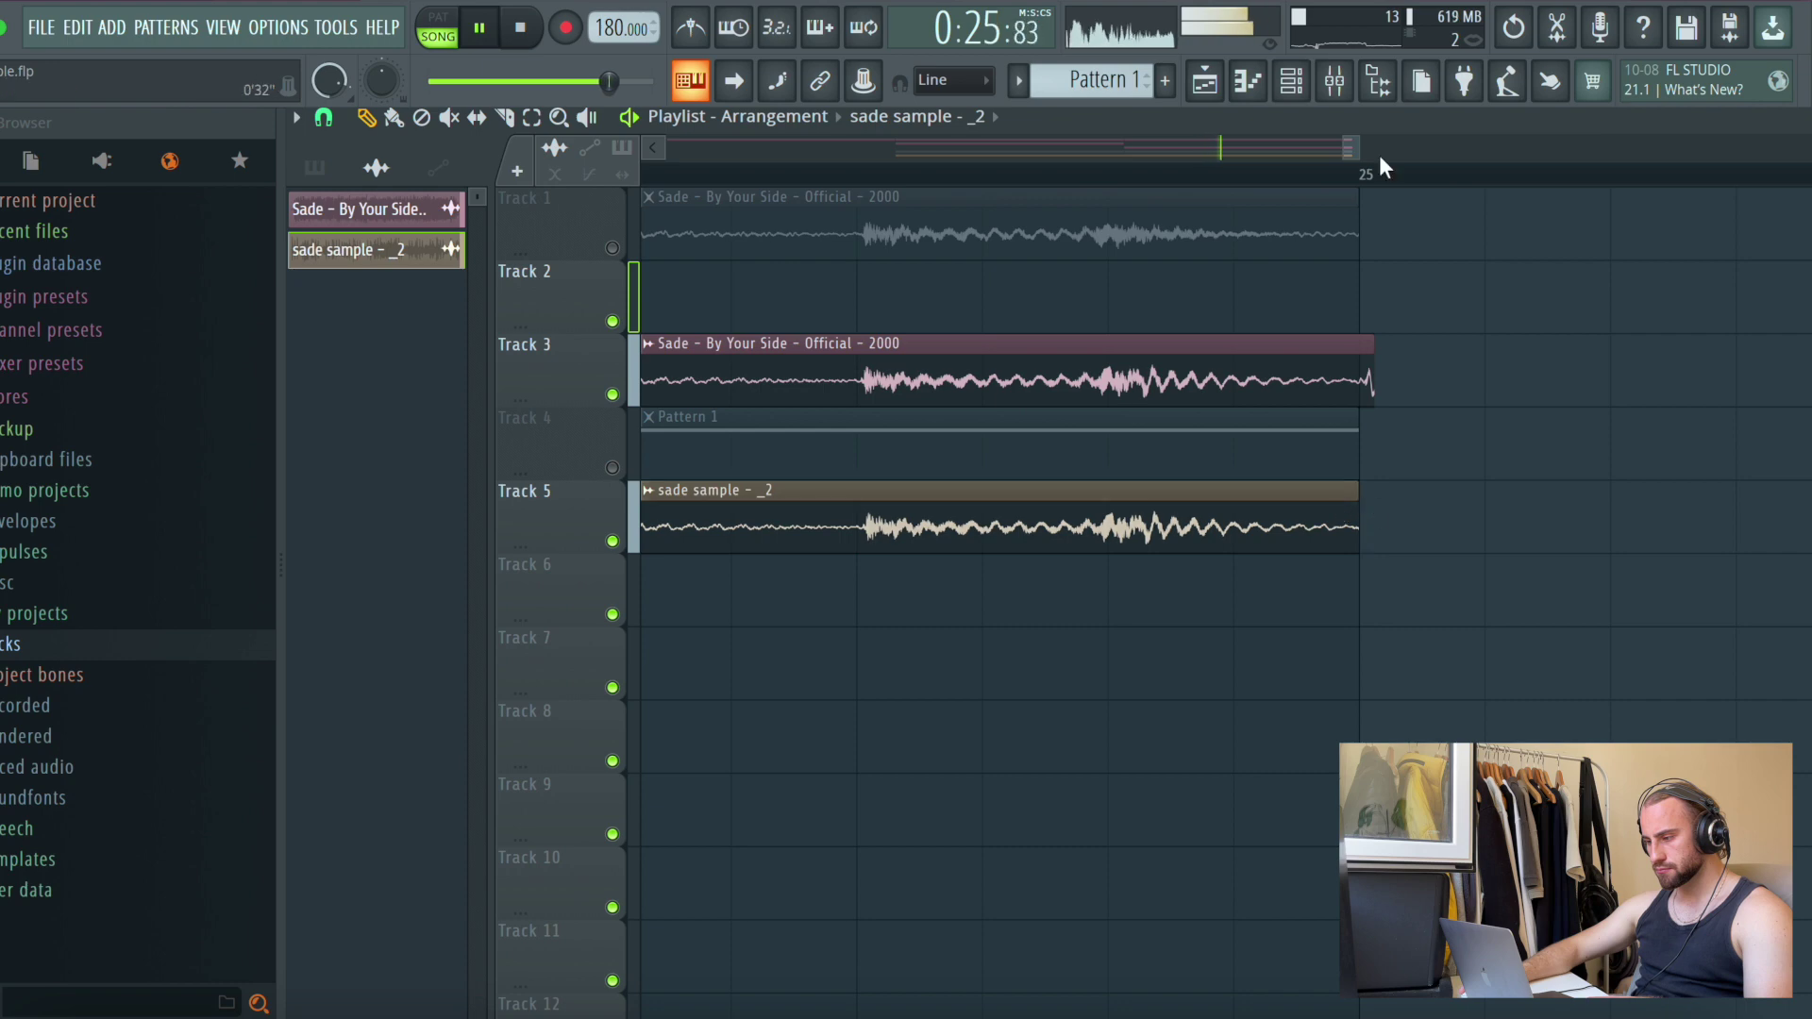
{"action": "scroll", "coordinate": [1383, 174], "scroll_direction": "down", "scroll_amount": 6}
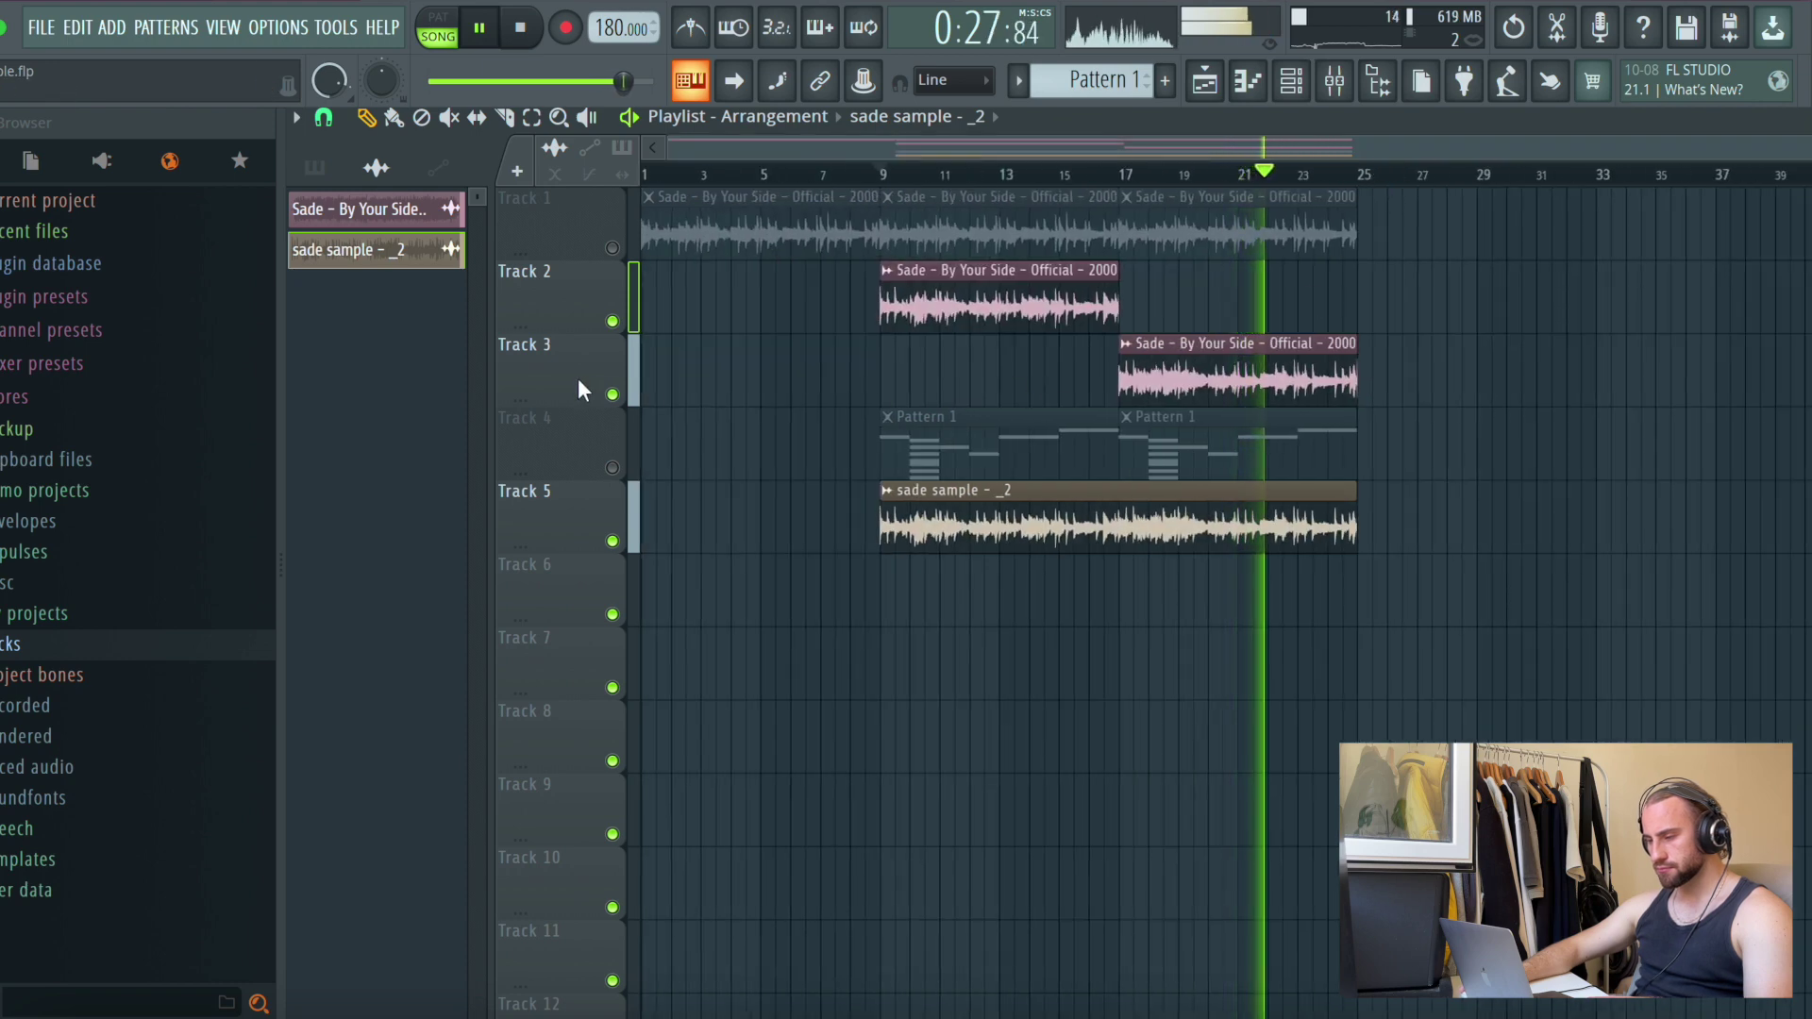
Mute Tracks 2 and 3 and route the sade sample - _2 clip to mixer Insert 2
{"action": "left_click", "coordinate": [612, 394]}
{"action": "left_click", "coordinate": [613, 320]}
{"action": "double_click", "coordinate": [983, 488]}
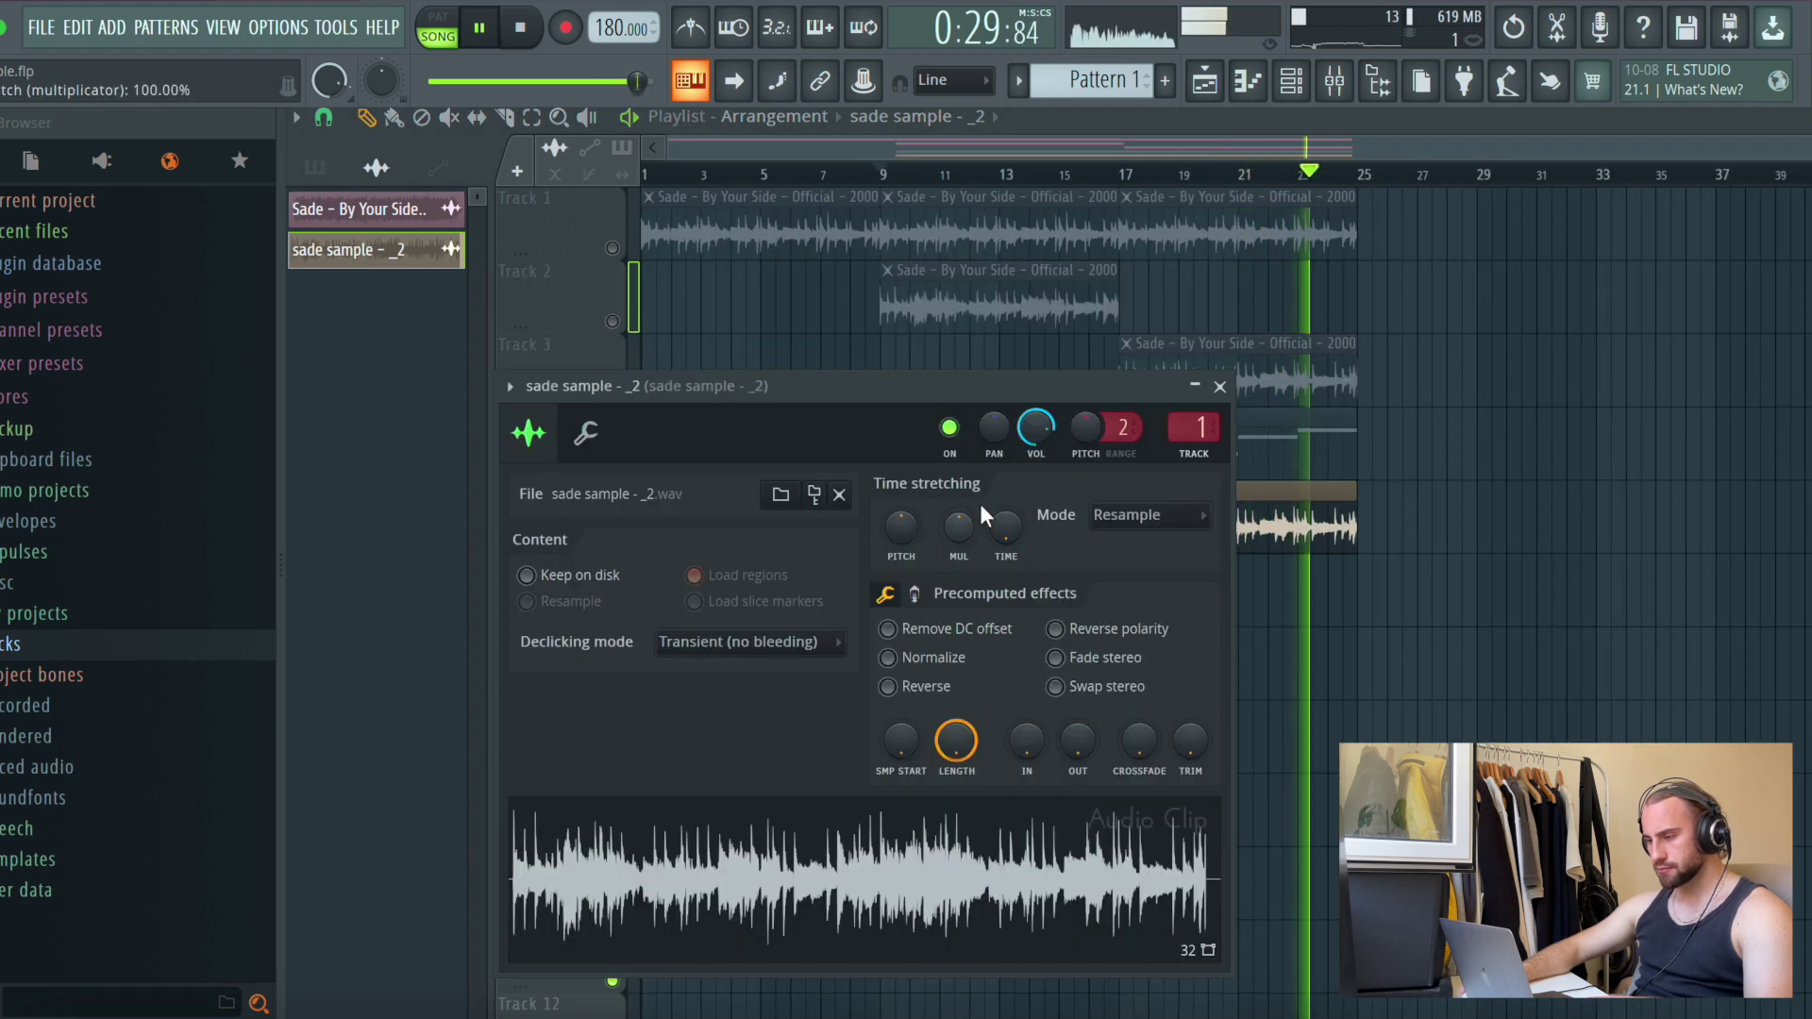
{"action": "left_click", "coordinate": [1324, 85]}
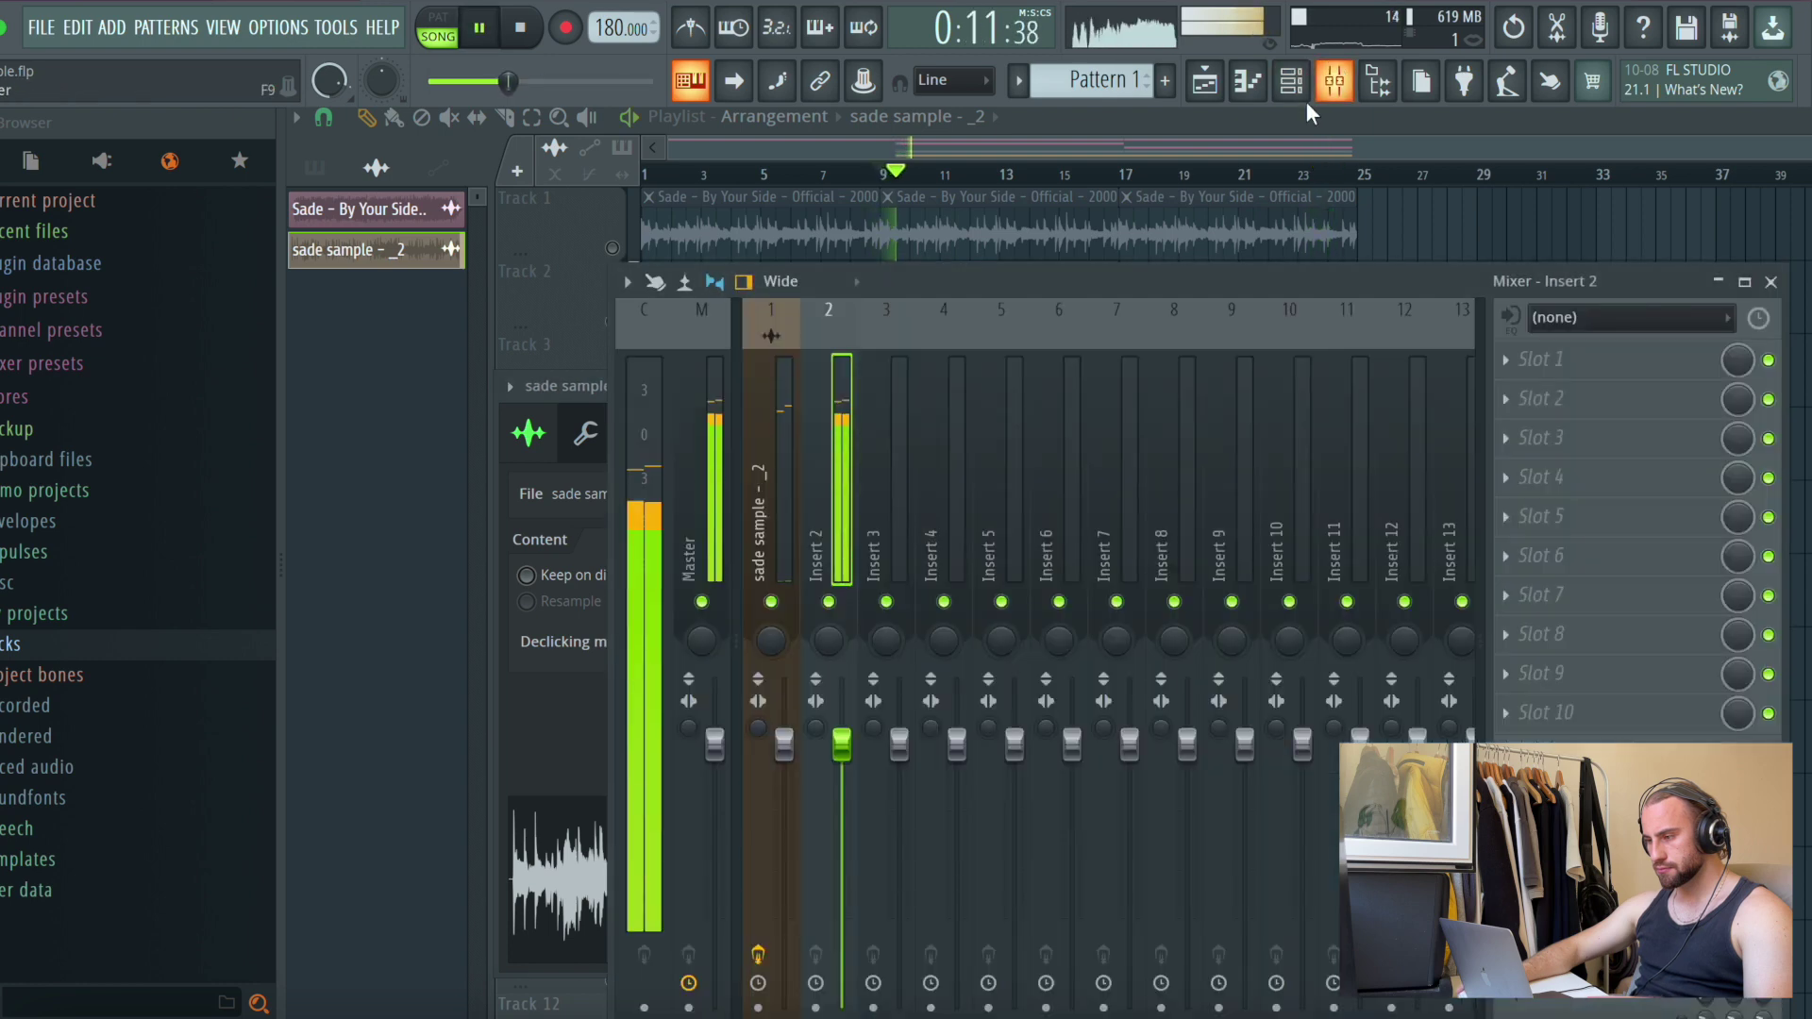
Add FF Pro-Q to Insert 2 with a -30 dB low shelf around 360 Hz and a -30 dB high shelf near 9032 Hz
{"action": "left_click", "coordinate": [1573, 363]}
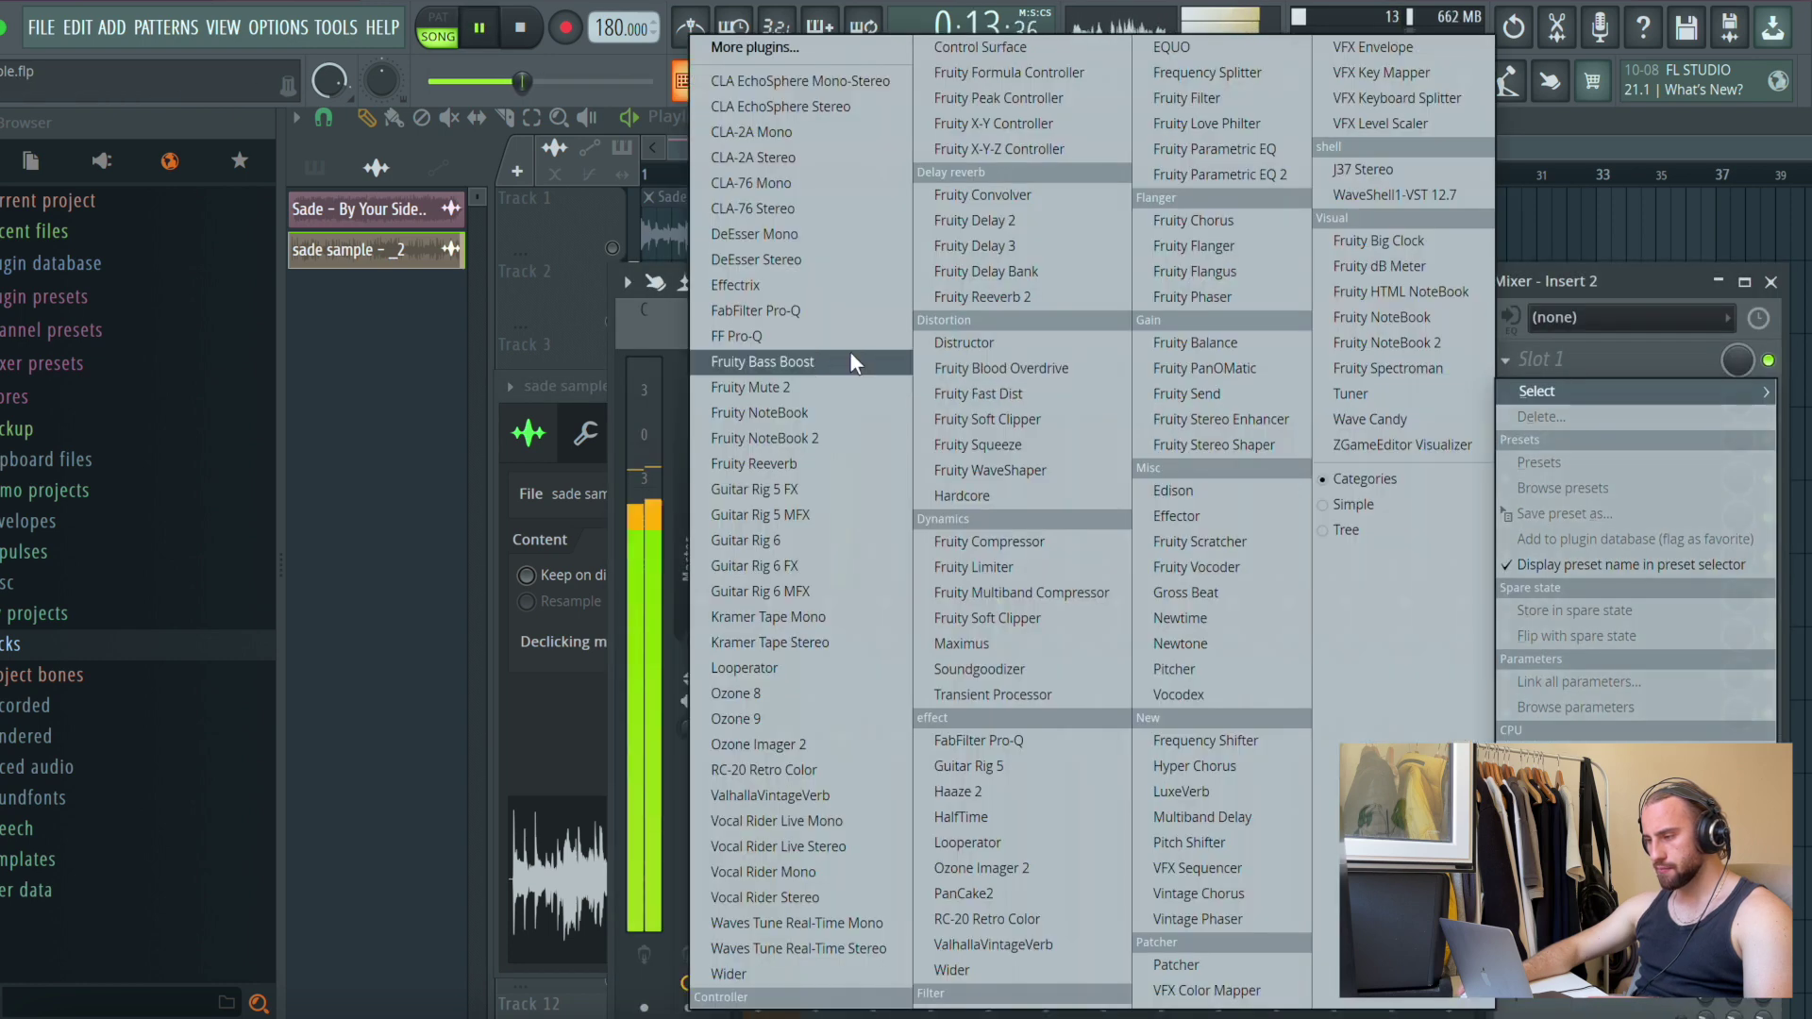
{"action": "left_click", "coordinate": [755, 336]}
{"action": "left_click_drag", "start_coordinate": [264, 515], "coordinate": [578, 591]}
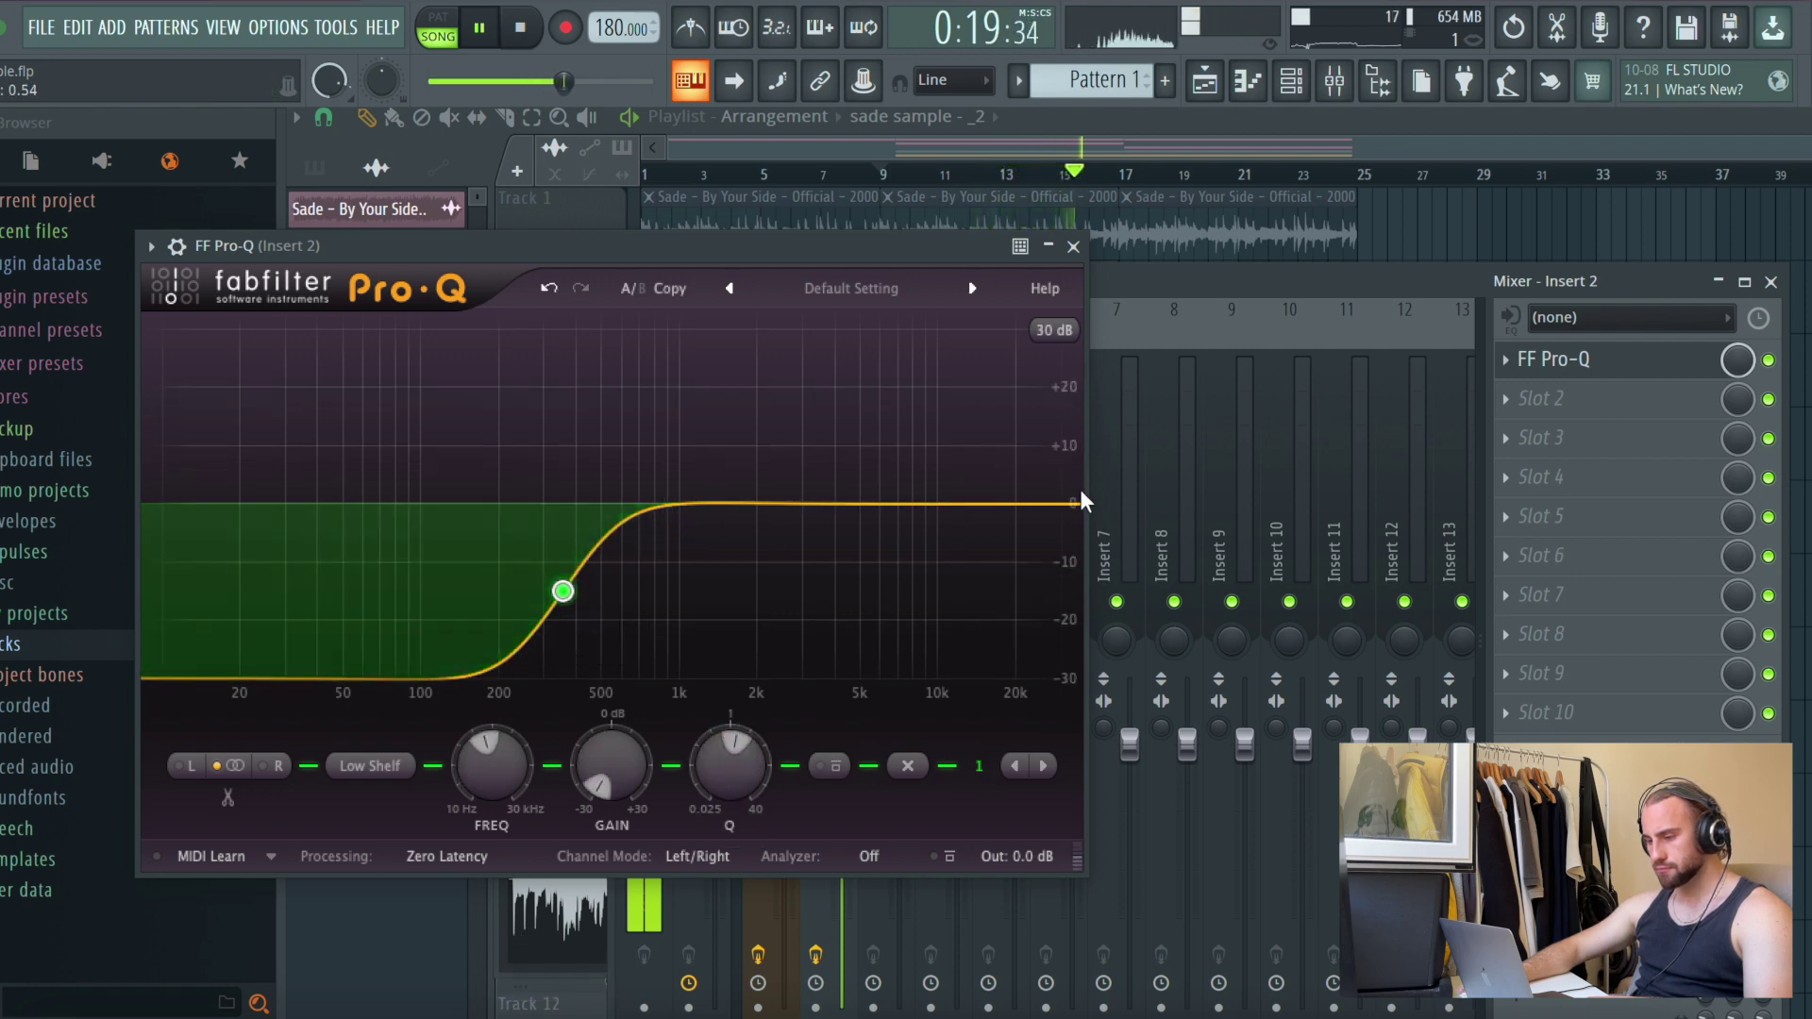
{"action": "left_click_drag", "start_coordinate": [1061, 558], "coordinate": [926, 591]}
{"action": "scroll", "coordinate": [722, 765], "scroll_direction": "up", "scroll_amount": 2}
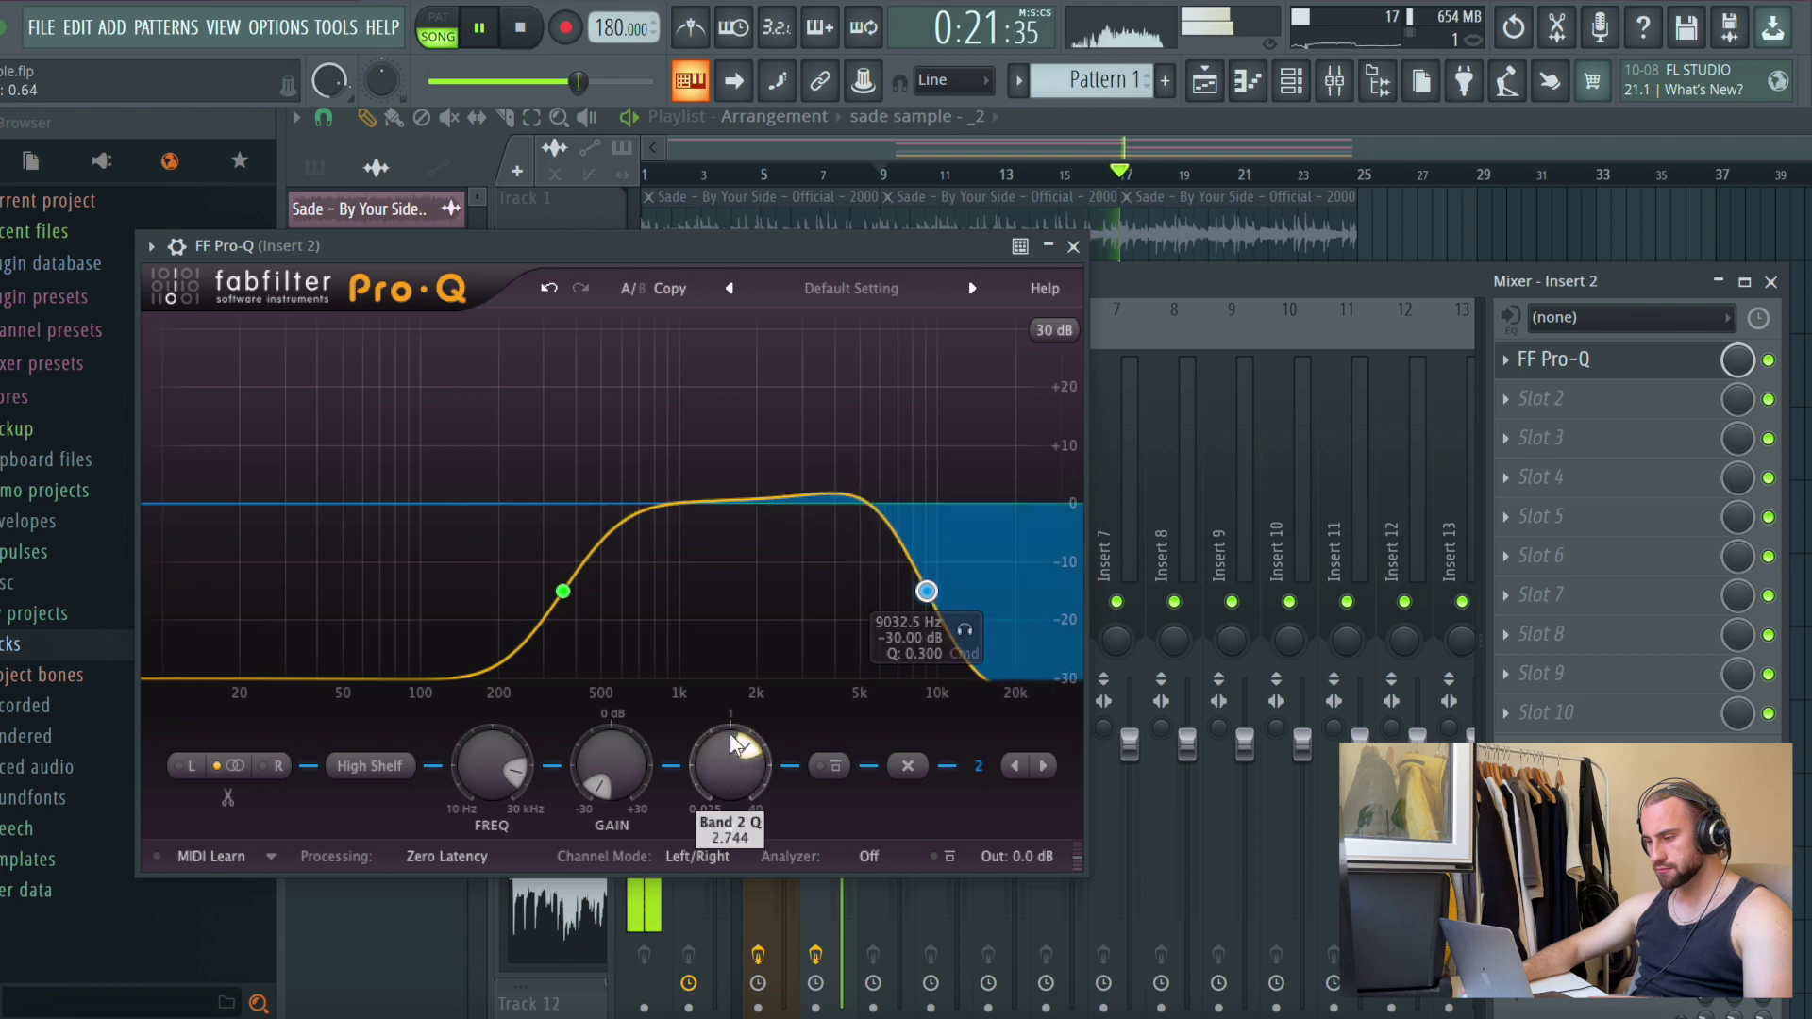
{"action": "left_click", "coordinate": [1073, 246]}
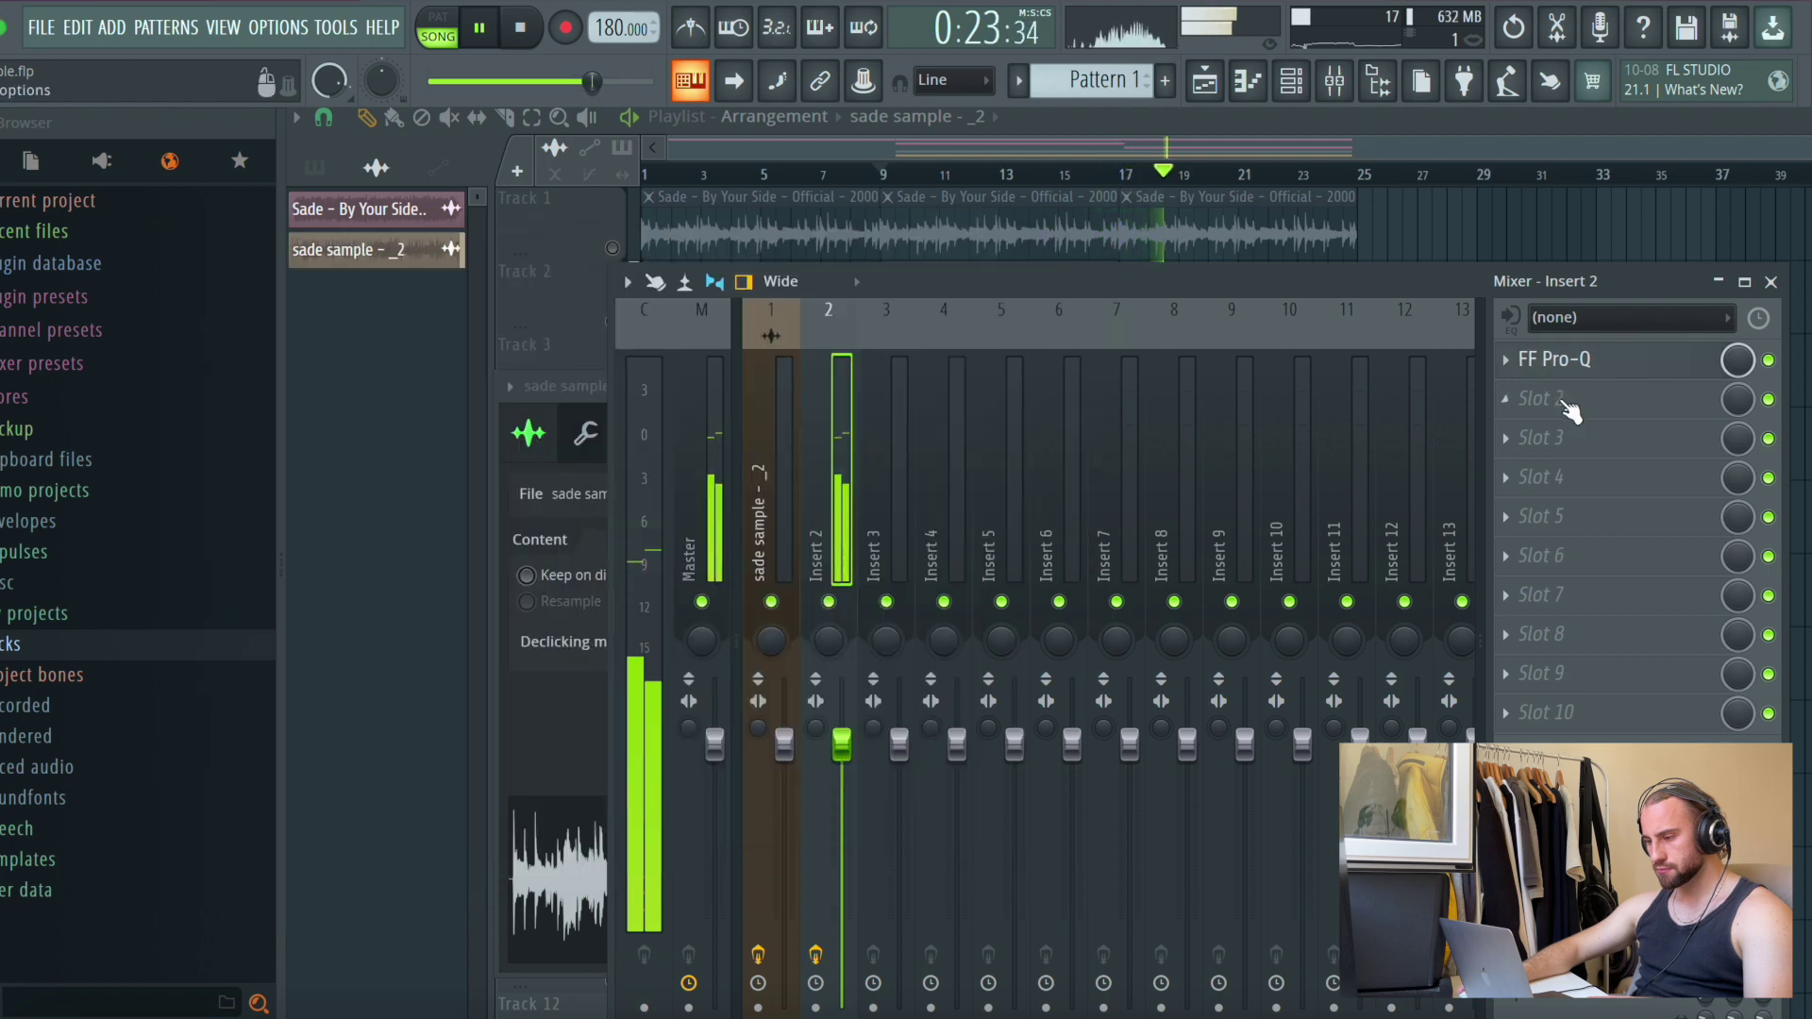
Add ValhallaVintageVerb to Insert 2's second slot with 31.2% mix, 410 Hz low cut and 3610 Hz high cut
{"action": "left_click", "coordinate": [1567, 400]}
{"action": "left_click", "coordinate": [971, 943]}
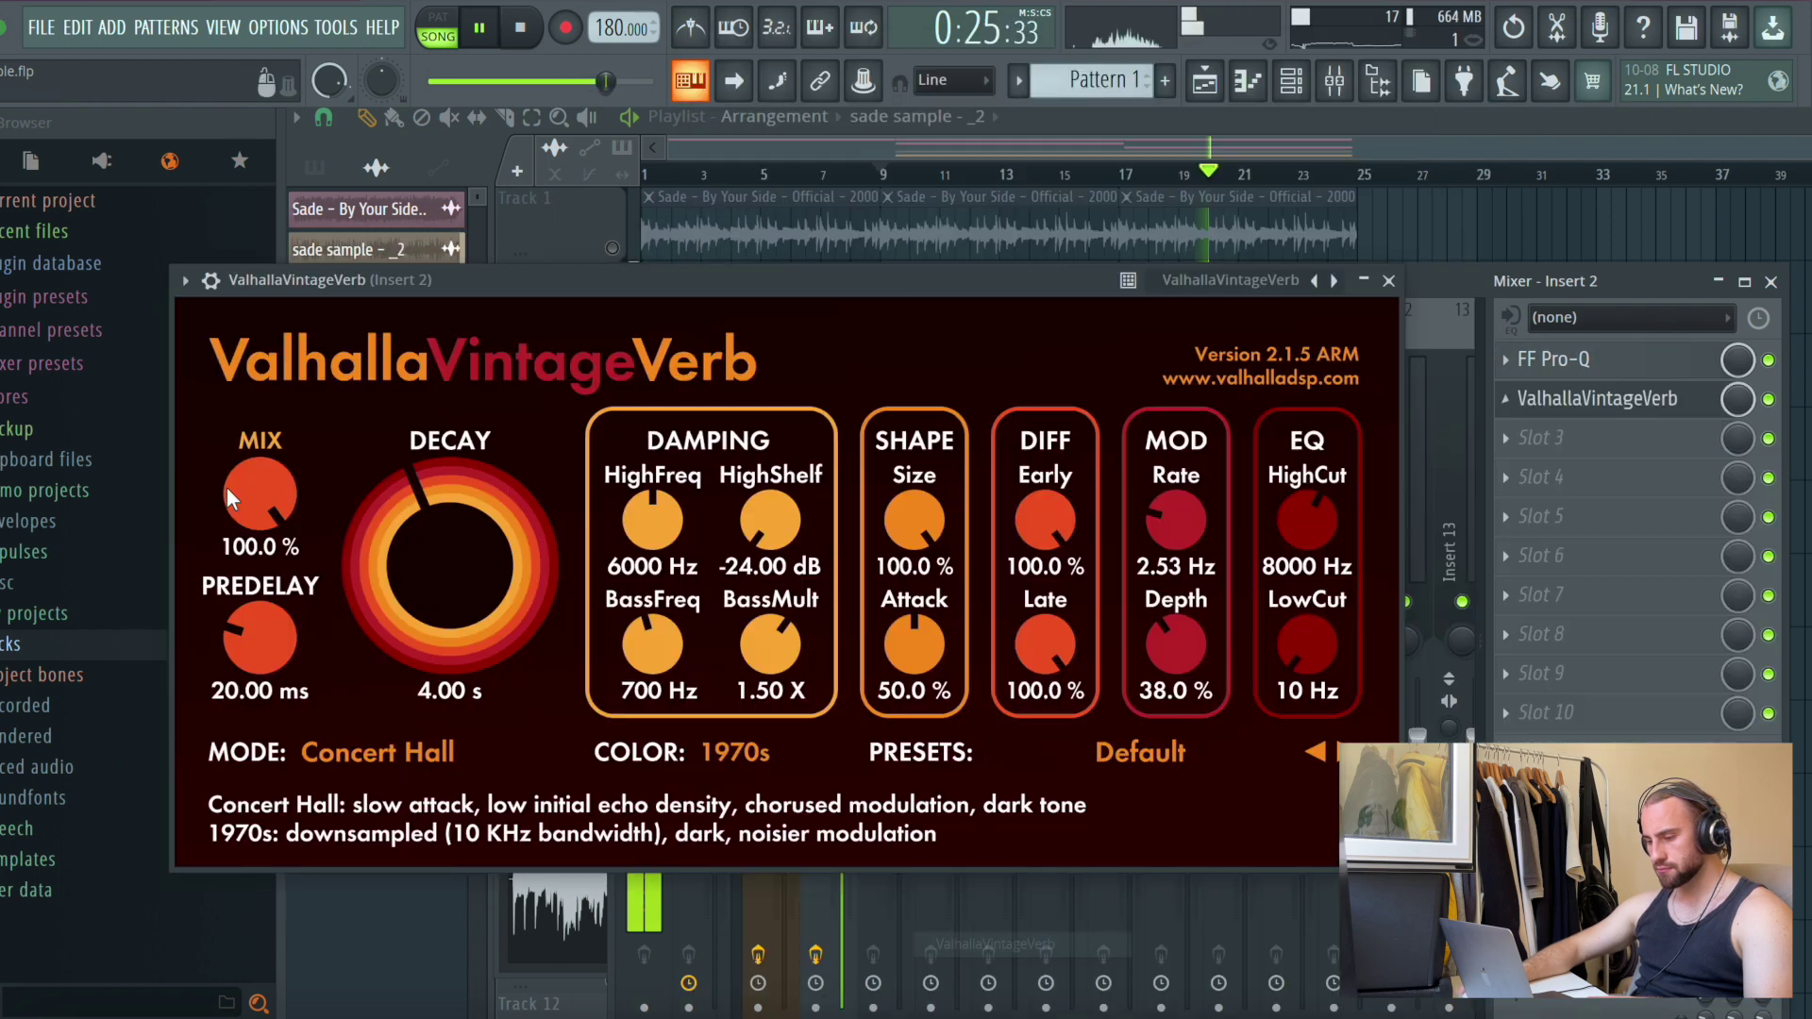
{"action": "left_click_drag", "start_coordinate": [269, 691], "coordinate": [269, 692]}
{"action": "mouse_move", "coordinate": [1327, 645]}
{"action": "left_mouse_down"}
{"action": "mouse_move", "coordinate": [1311, 518]}
{"action": "mouse_move", "coordinate": [1307, 626]}
{"action": "left_mouse_up"}
{"action": "left_click_drag", "start_coordinate": [275, 502], "coordinate": [276, 510]}
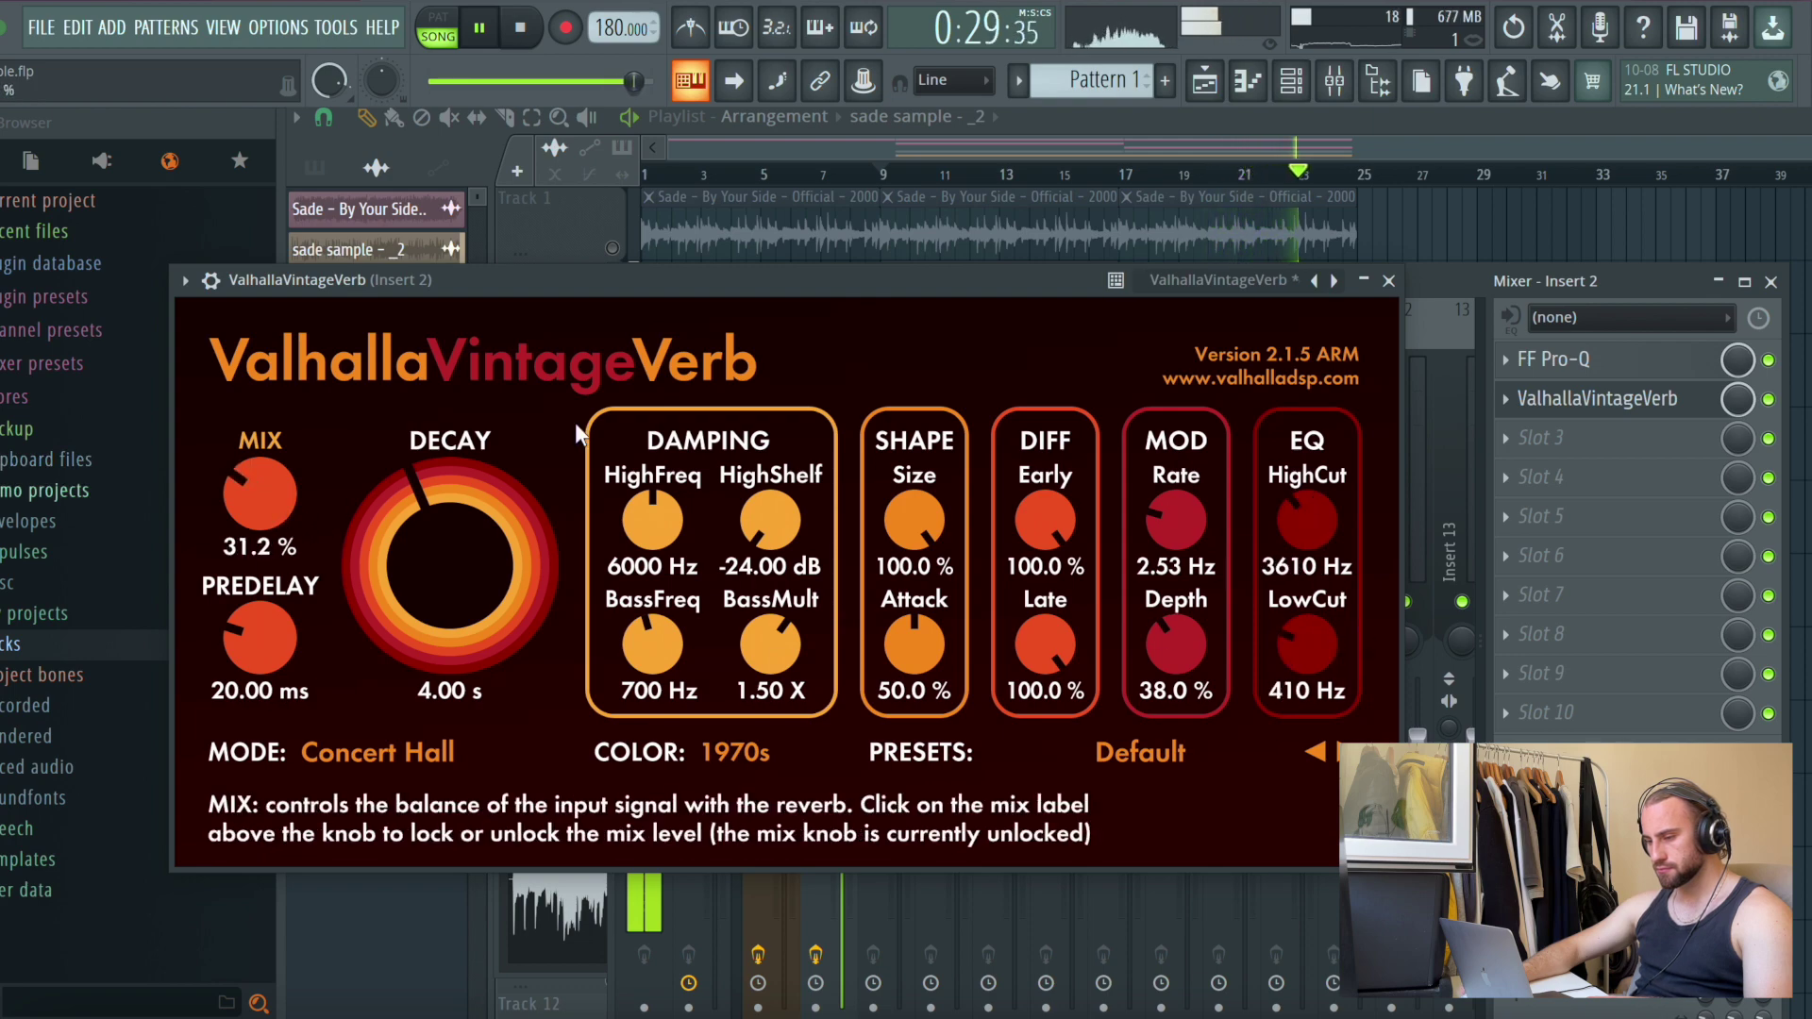
{"action": "left_click", "coordinate": [1596, 398]}
Add a second FF Pro-Q after the reverb with -30 dB shelves, low at 199.87 Hz and high at 5667 Hz, both with Q 0.300
{"action": "left_click", "coordinate": [1540, 438]}
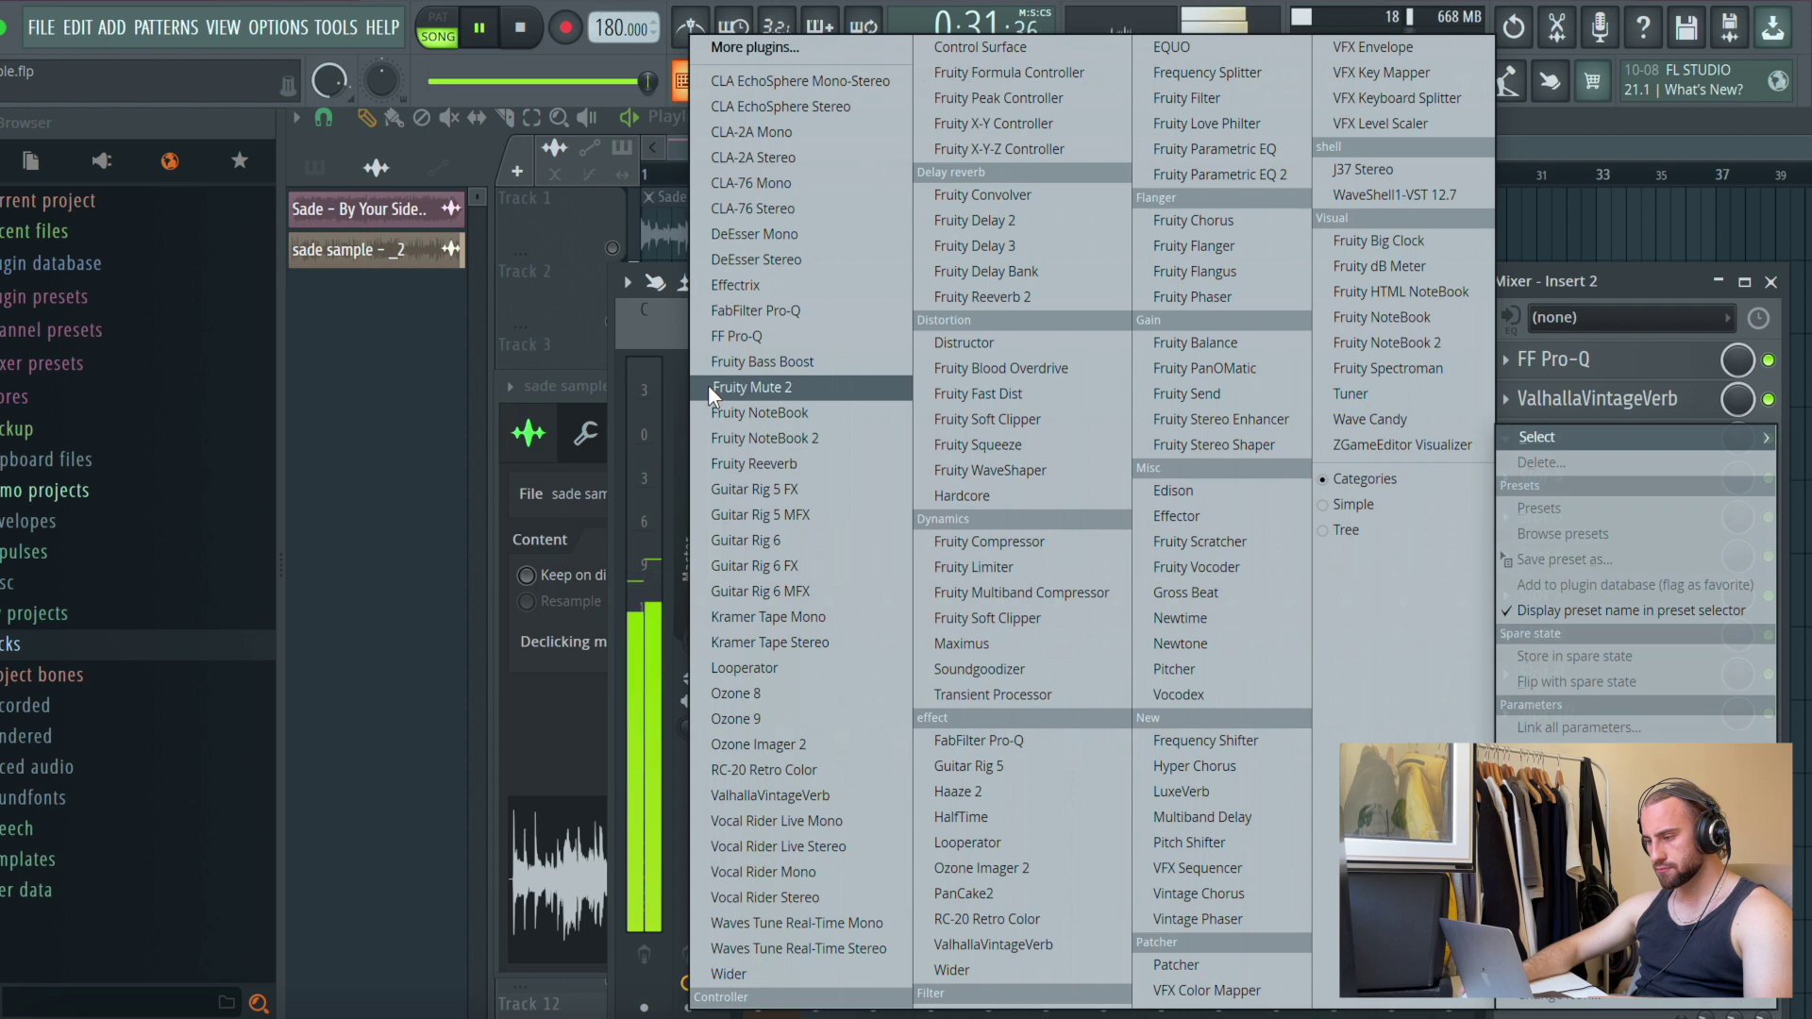
{"action": "left_click", "coordinate": [736, 336]}
{"action": "left_click_drag", "start_coordinate": [7, 321], "coordinate": [274, 915]}
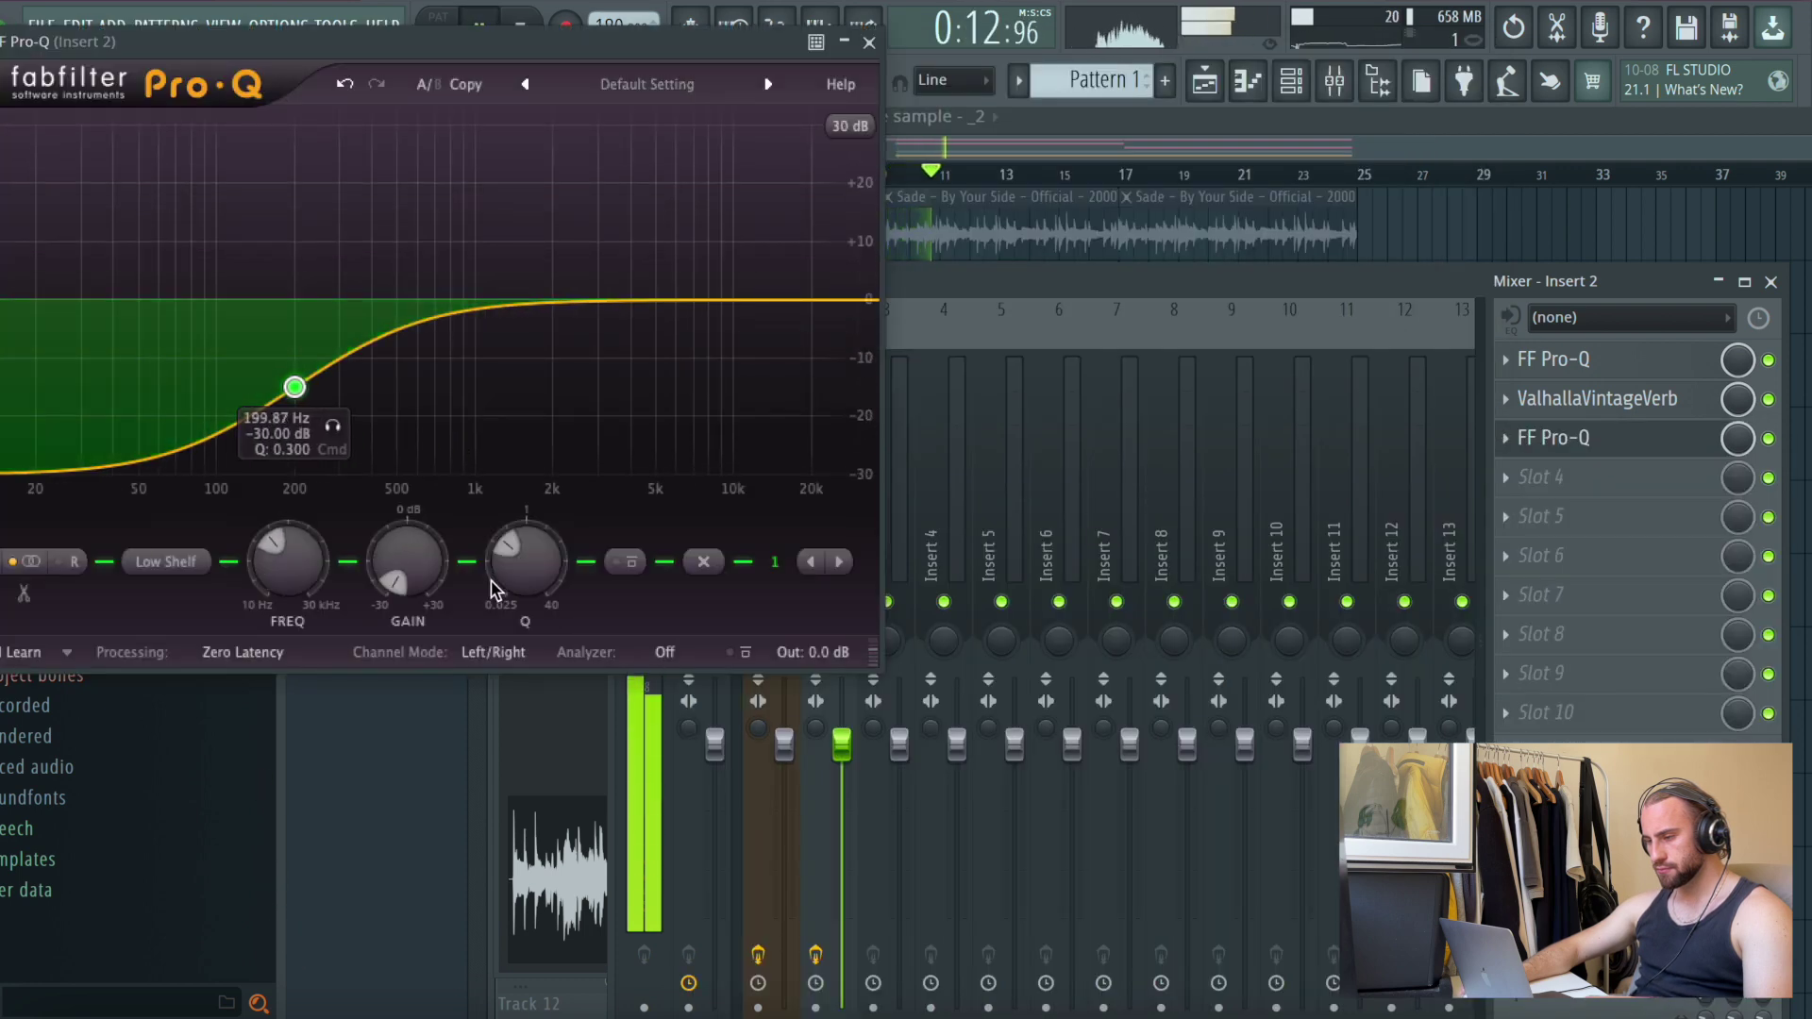
{"action": "left_click_drag", "start_coordinate": [793, 295], "coordinate": [587, 552]}
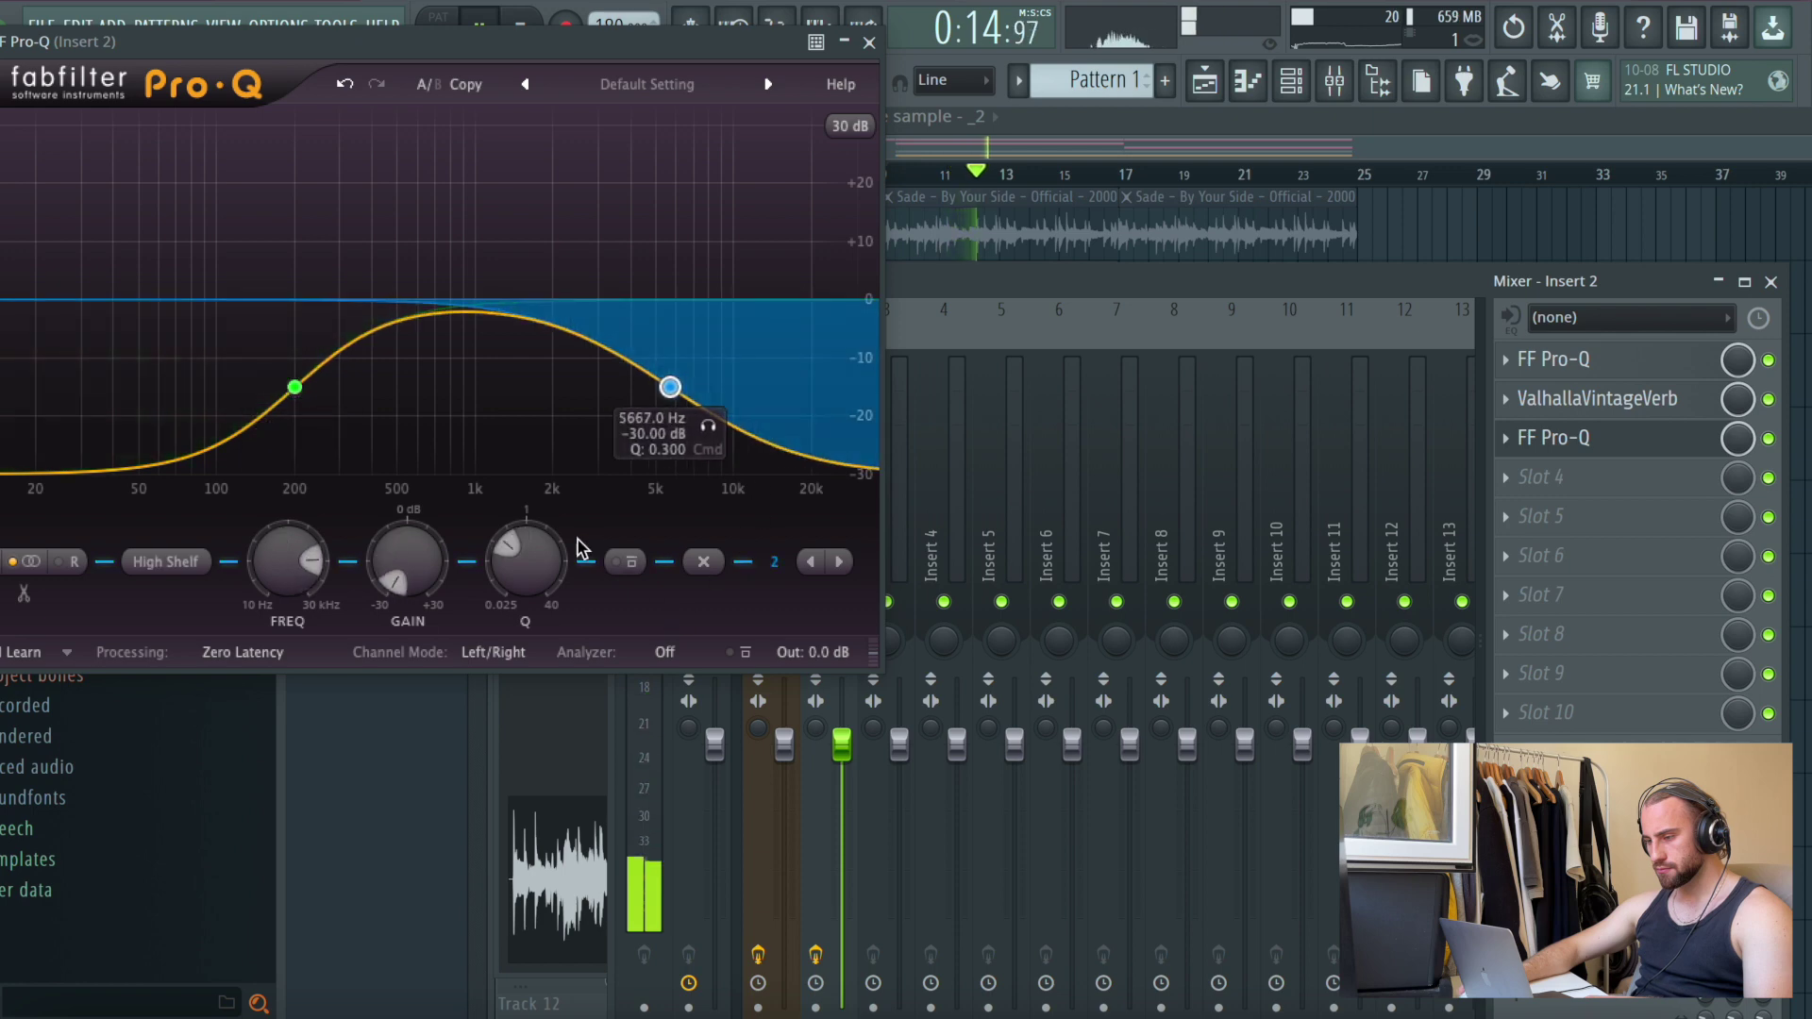
{"action": "left_click", "coordinate": [868, 43]}
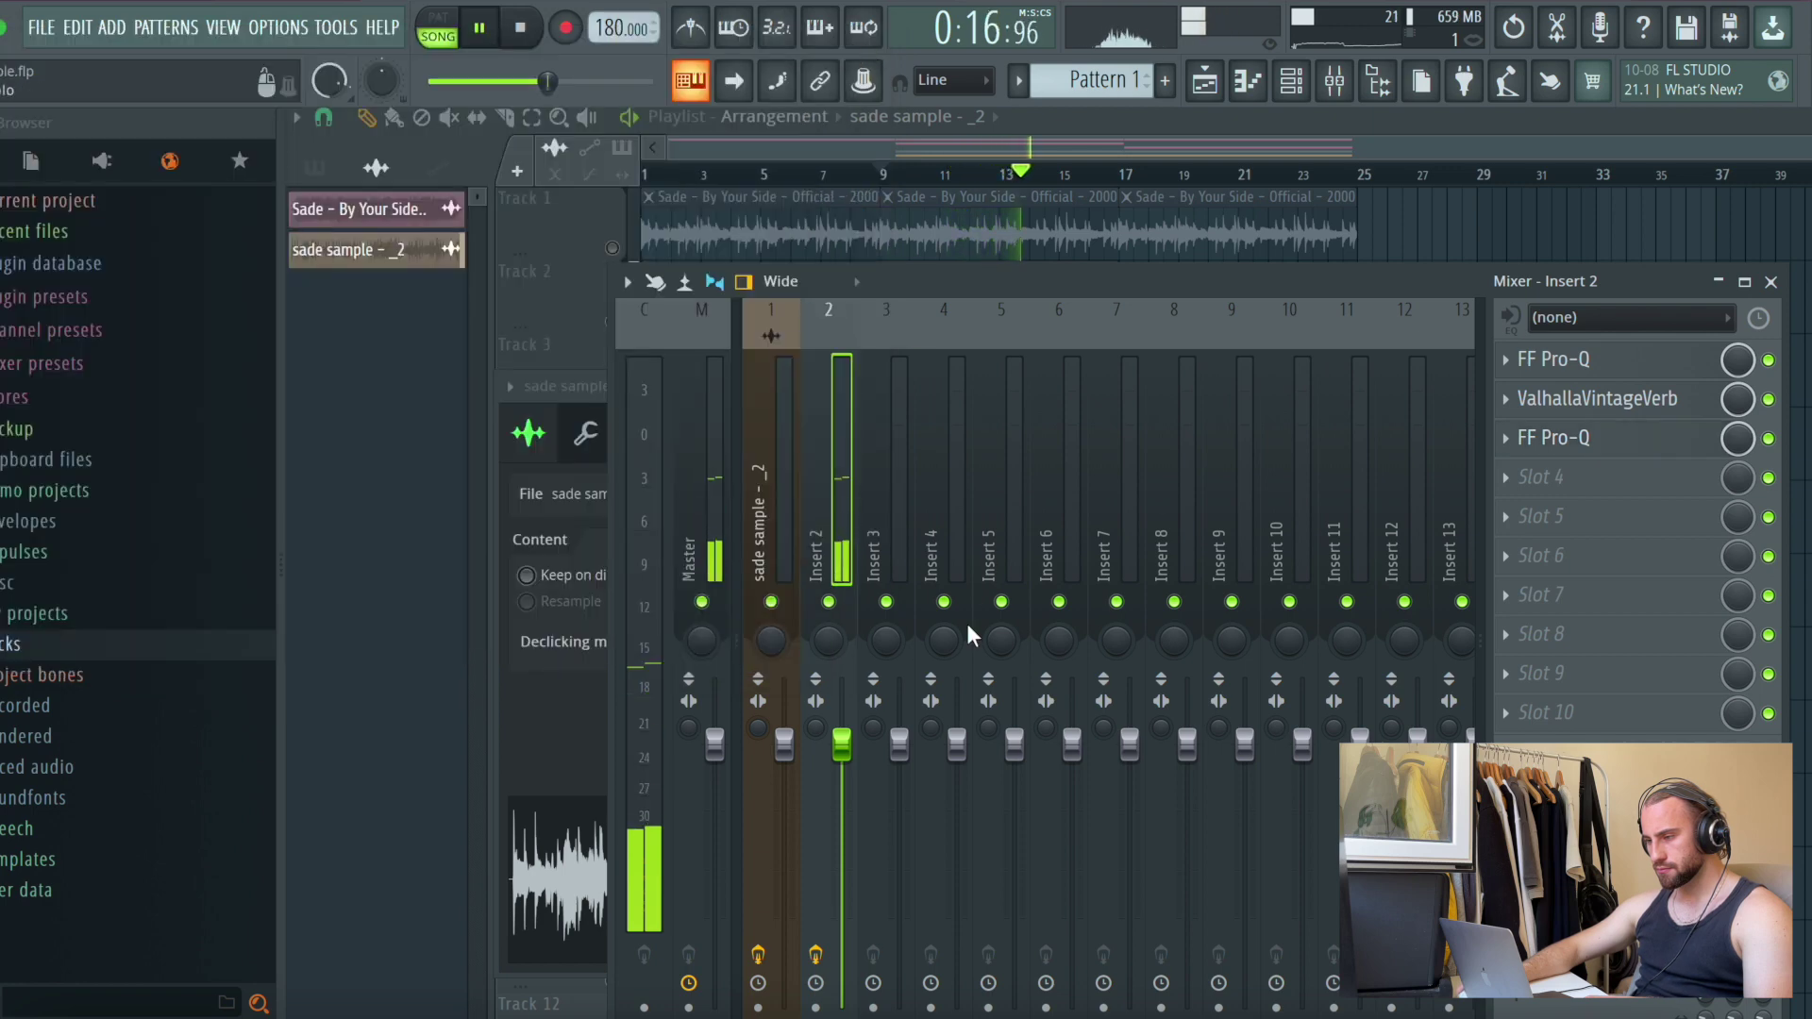
Return to the playlist, unmute Track 1, and play it together with the processed sample on Track 5
{"action": "key", "text": "F9"}
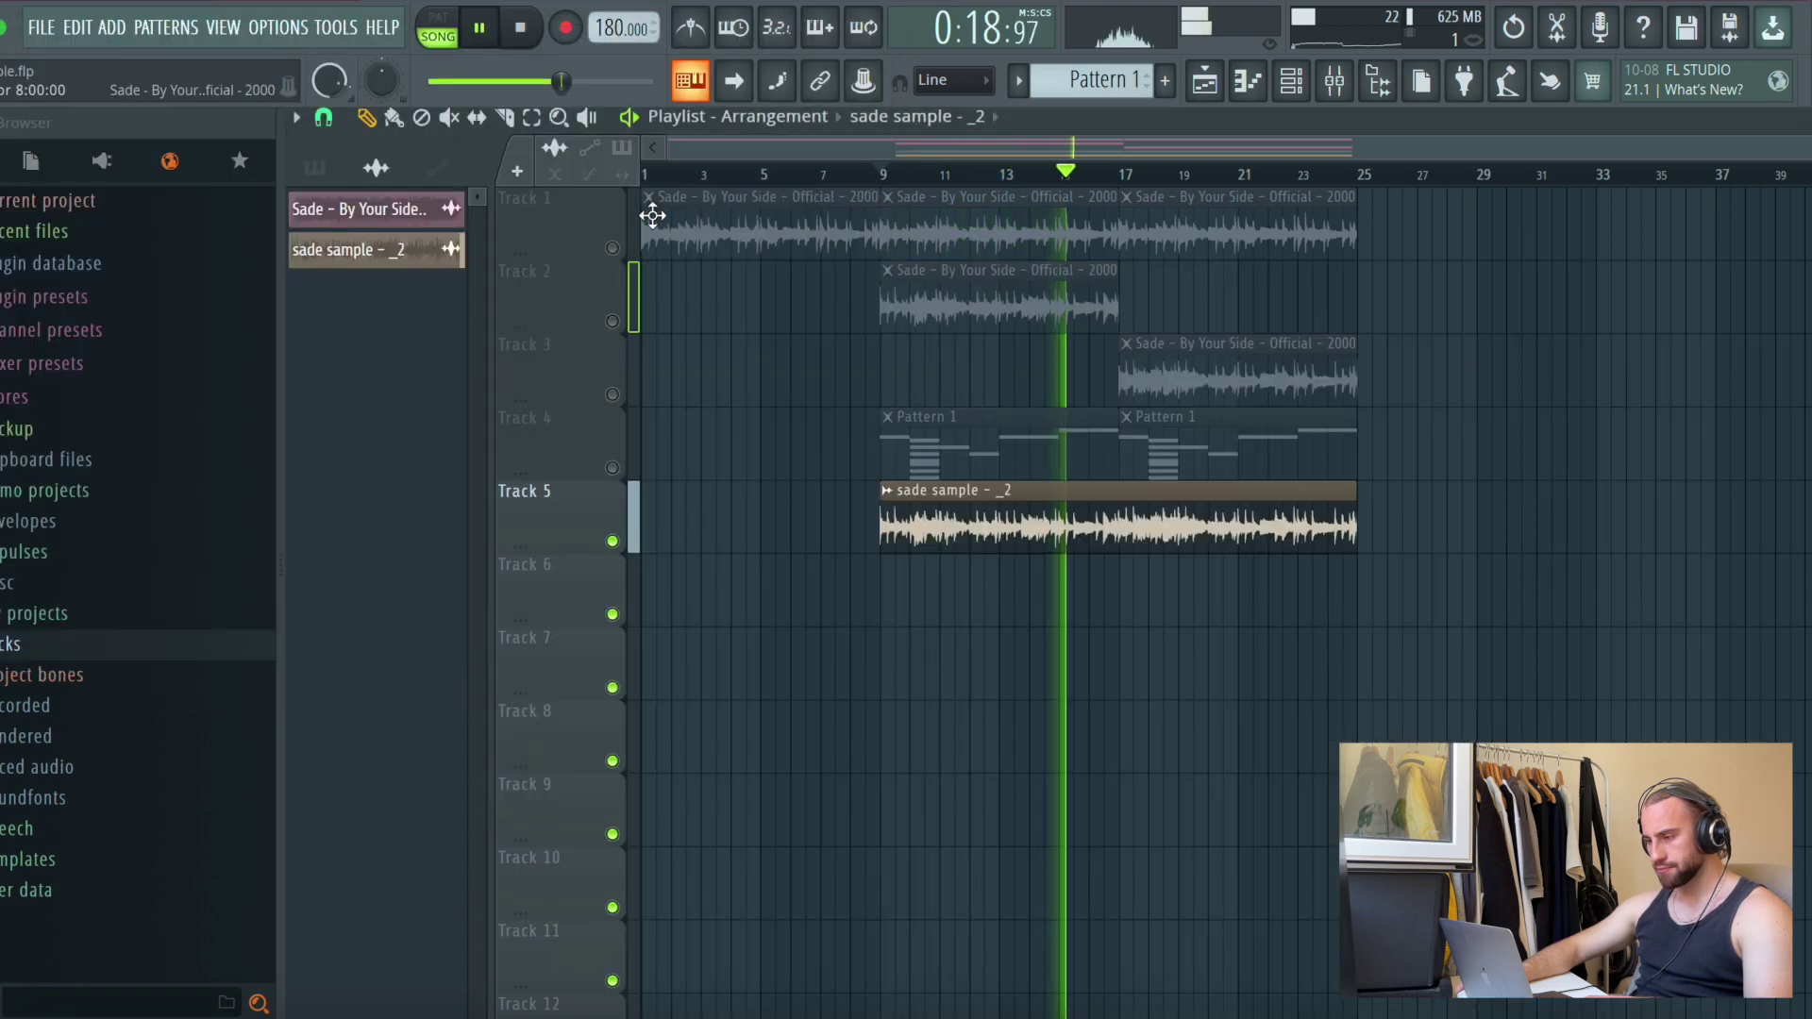
{"action": "left_click", "coordinate": [614, 249]}
{"action": "key", "text": "space"}
{"action": "double_click", "coordinate": [1274, 525]}
{"action": "right_click", "coordinate": [1547, 585]}
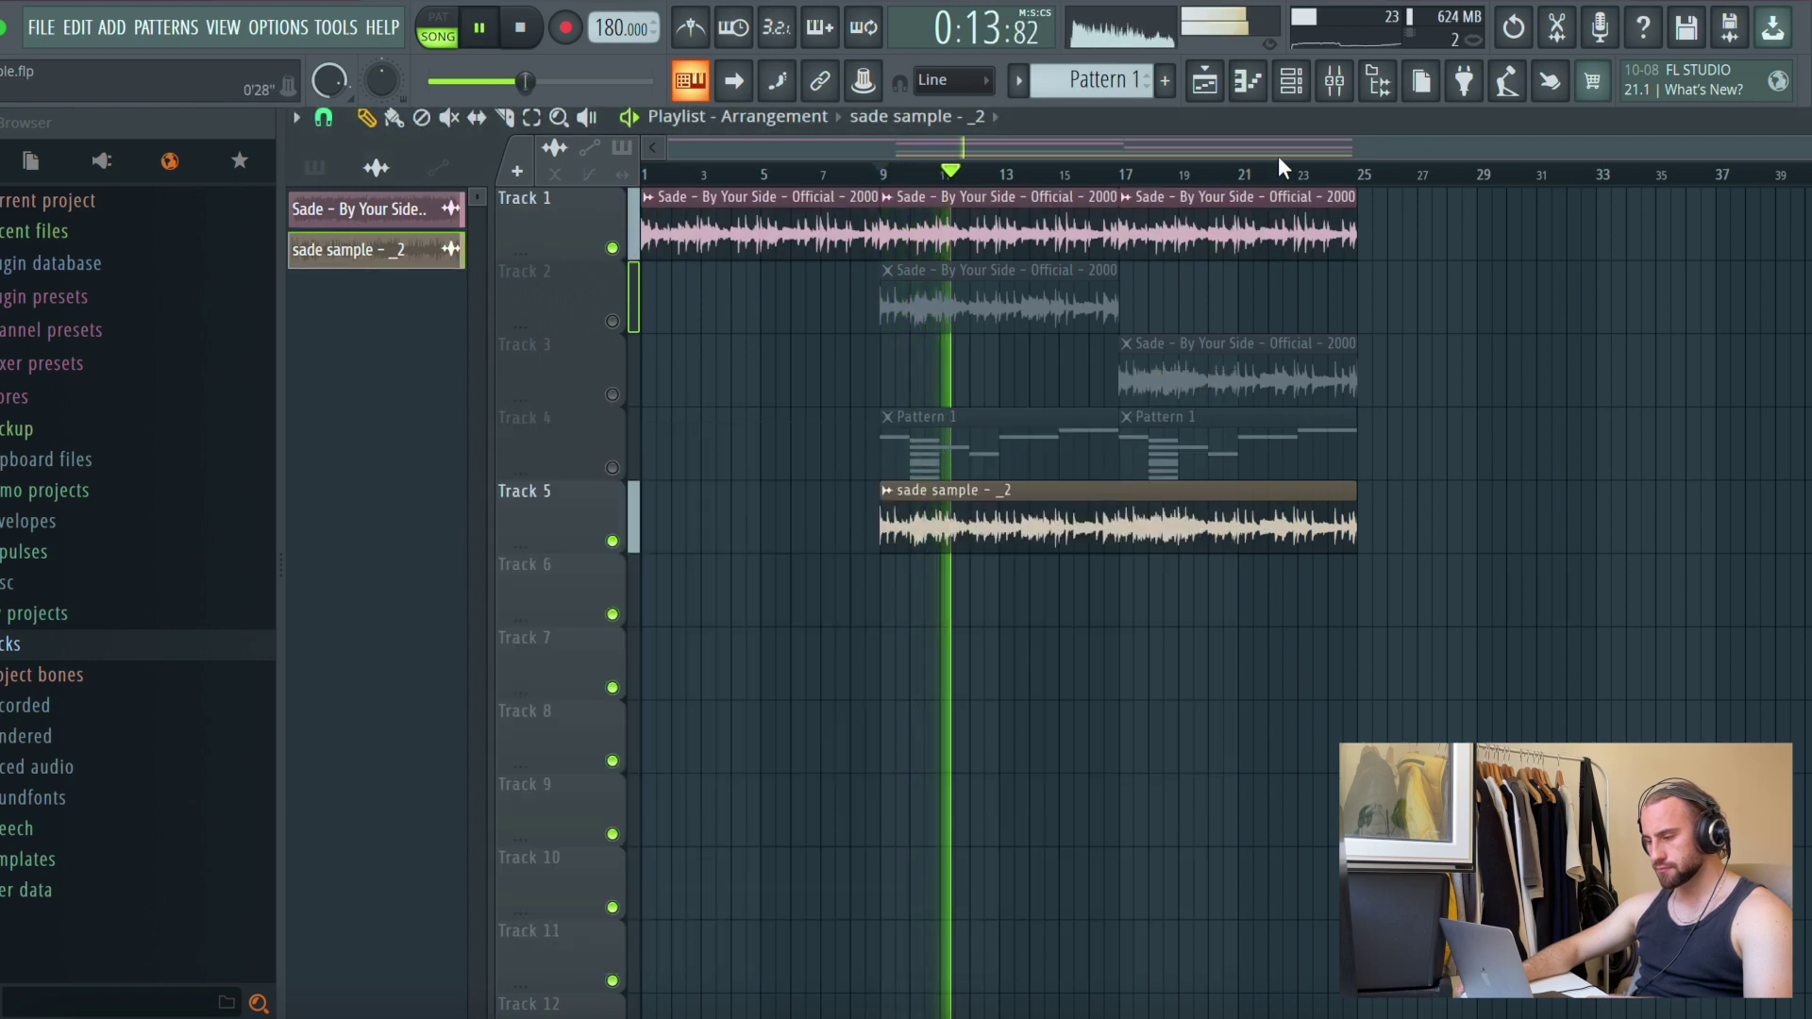
Lower Insert 2's fader slightly and re-enable FF Pro-Q, RC-20 Retro Color and ValhallaVintageVerb on the first mixer track
{"action": "left_click", "coordinate": [1334, 80]}
{"action": "left_click", "coordinate": [772, 401]}
{"action": "key", "text": "space"}
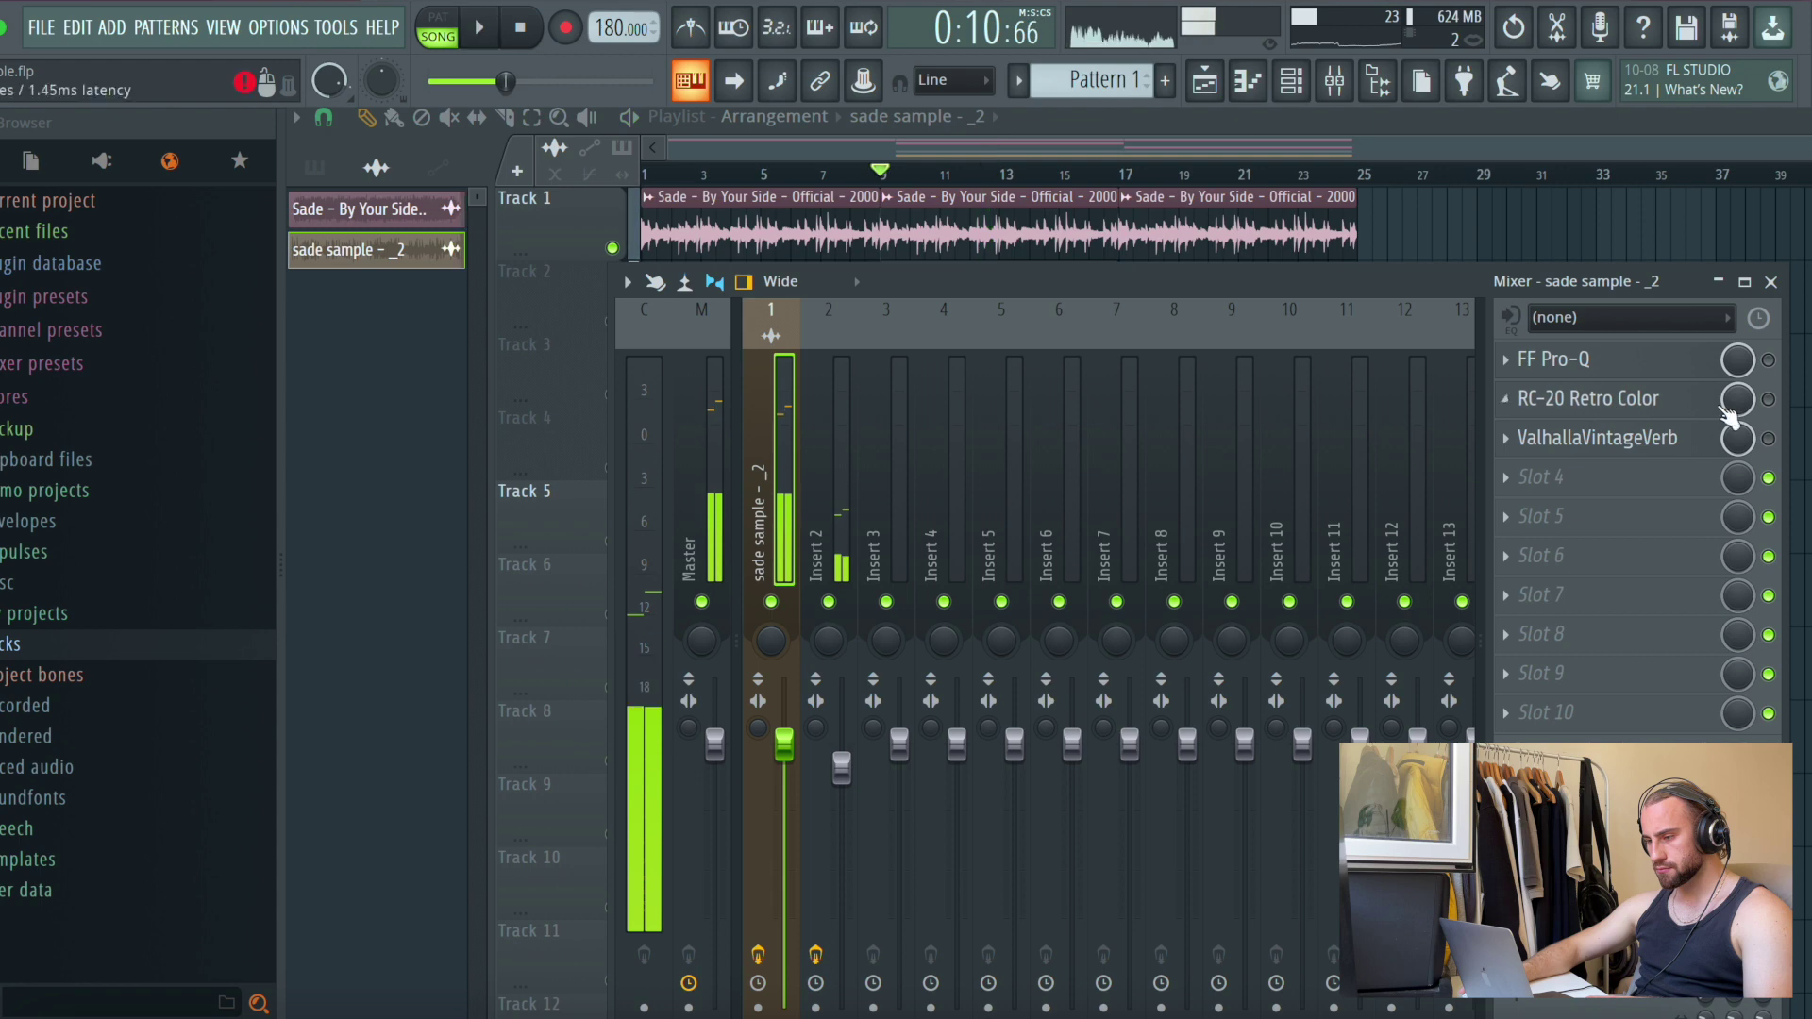
{"action": "key", "text": "space"}
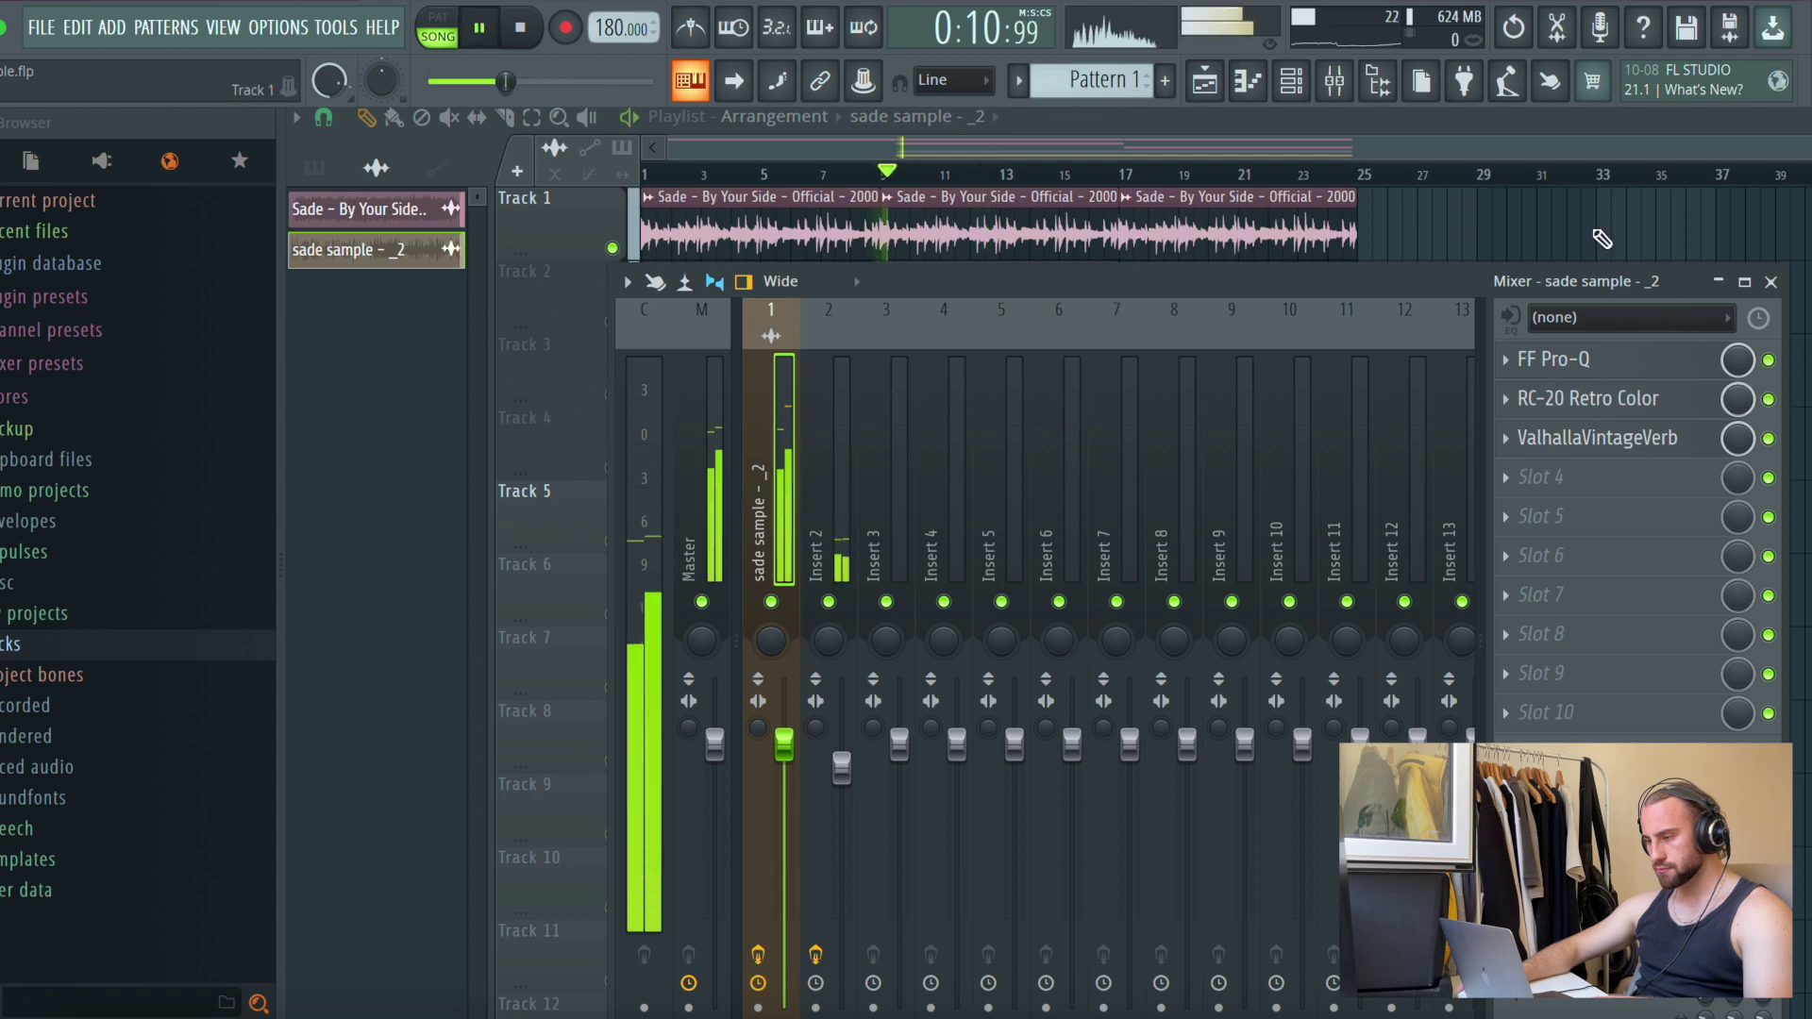
Return to the playlist and compare the waveform alignment of the Sade clips on Tracks 1 and 5 during playback
{"action": "key", "text": "F9"}
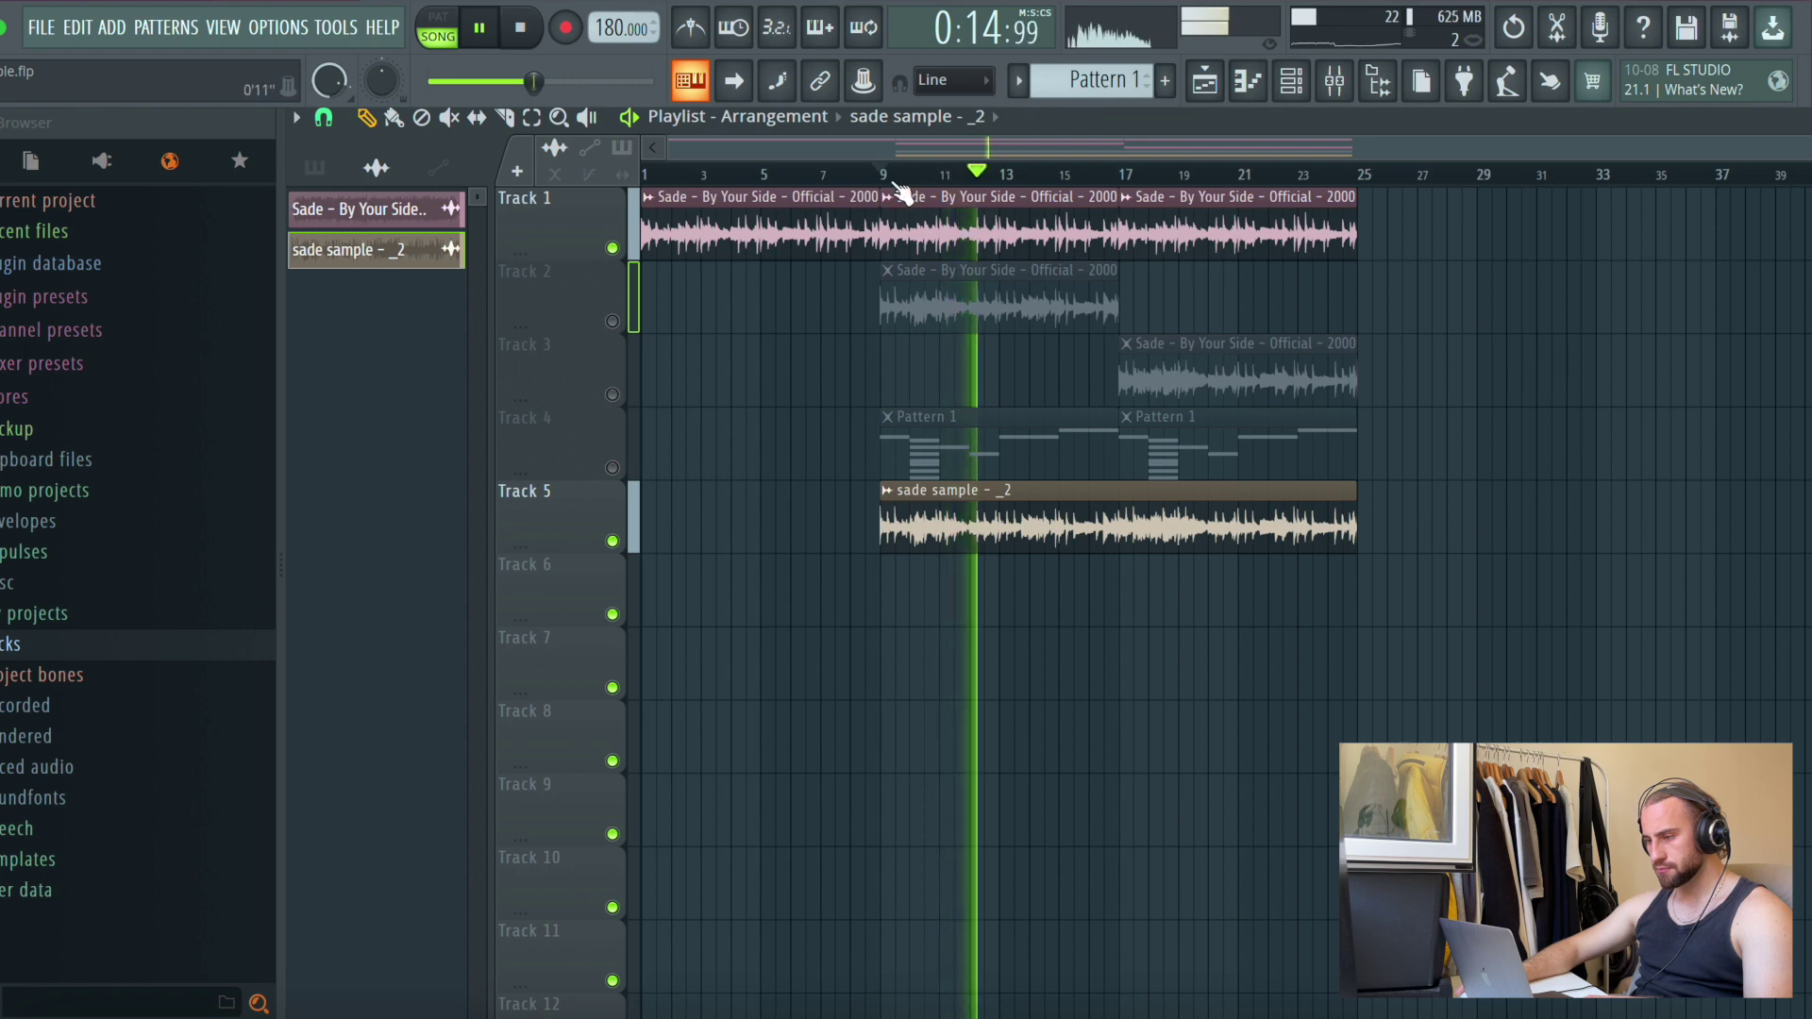
{"action": "scroll", "coordinate": [989, 182], "scroll_direction": "up", "scroll_amount": 6}
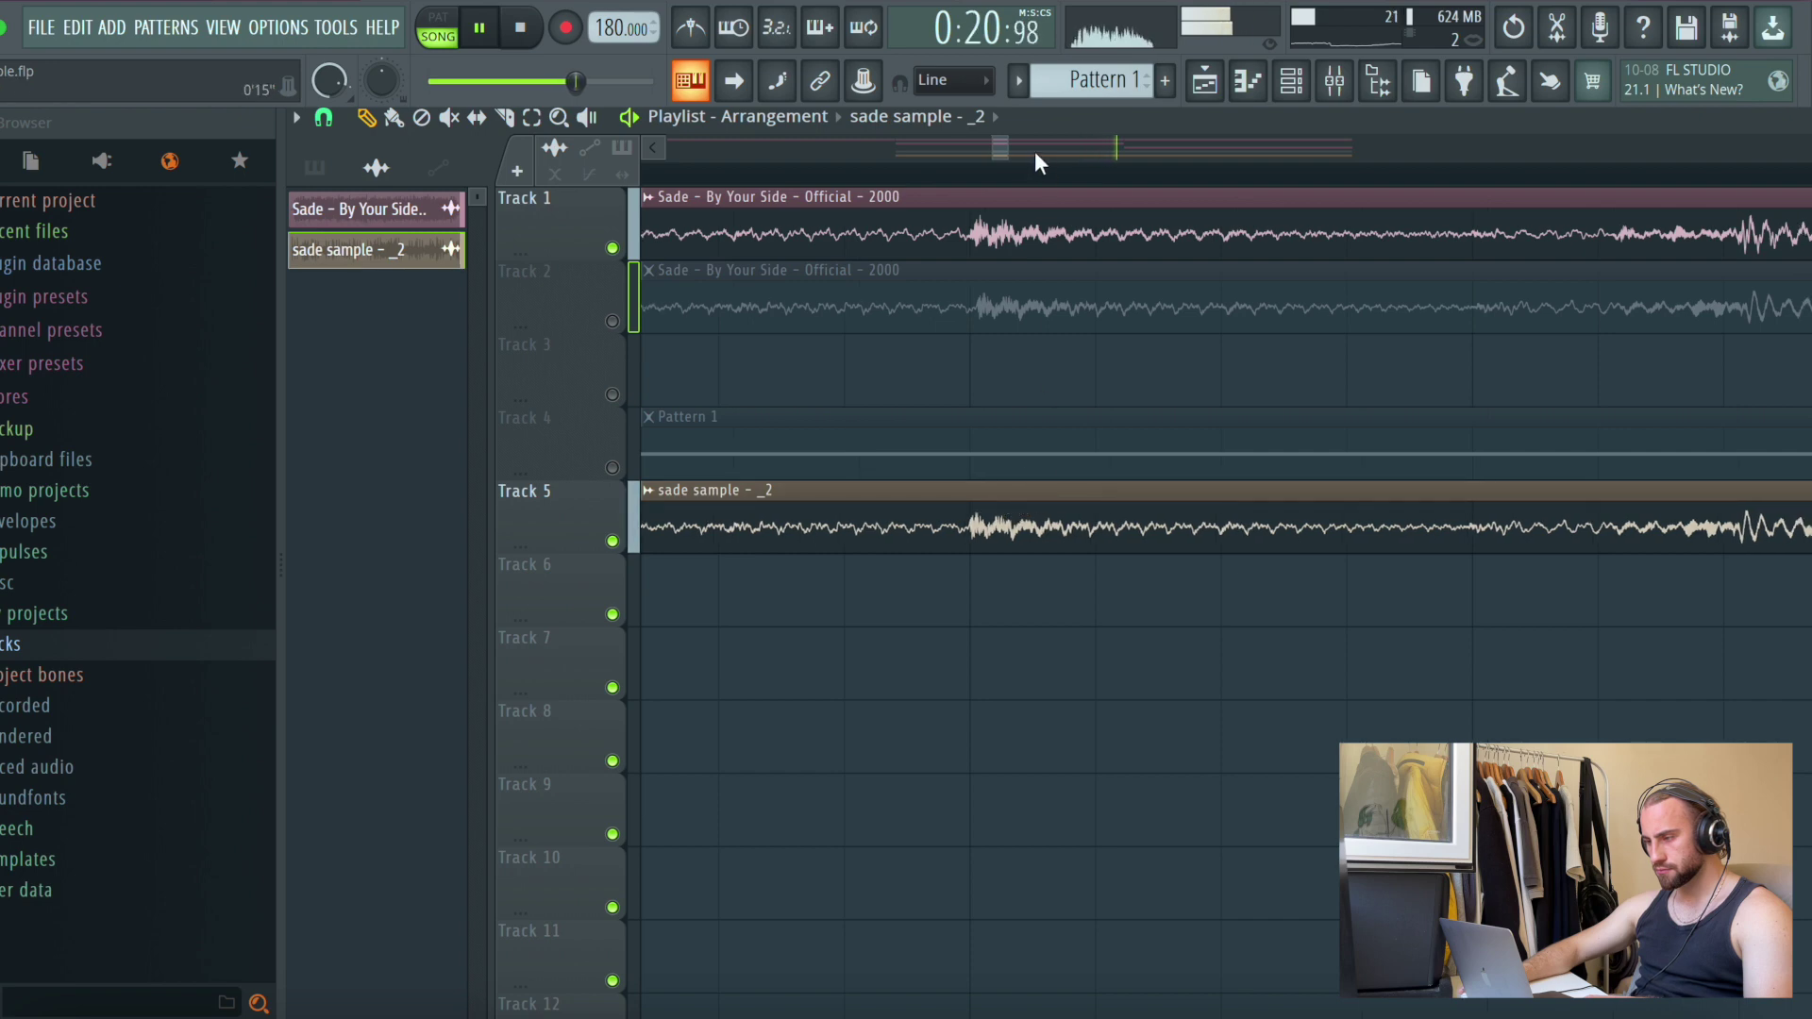
{"action": "scroll", "coordinate": [1031, 175], "scroll_direction": "down", "scroll_amount": 6}
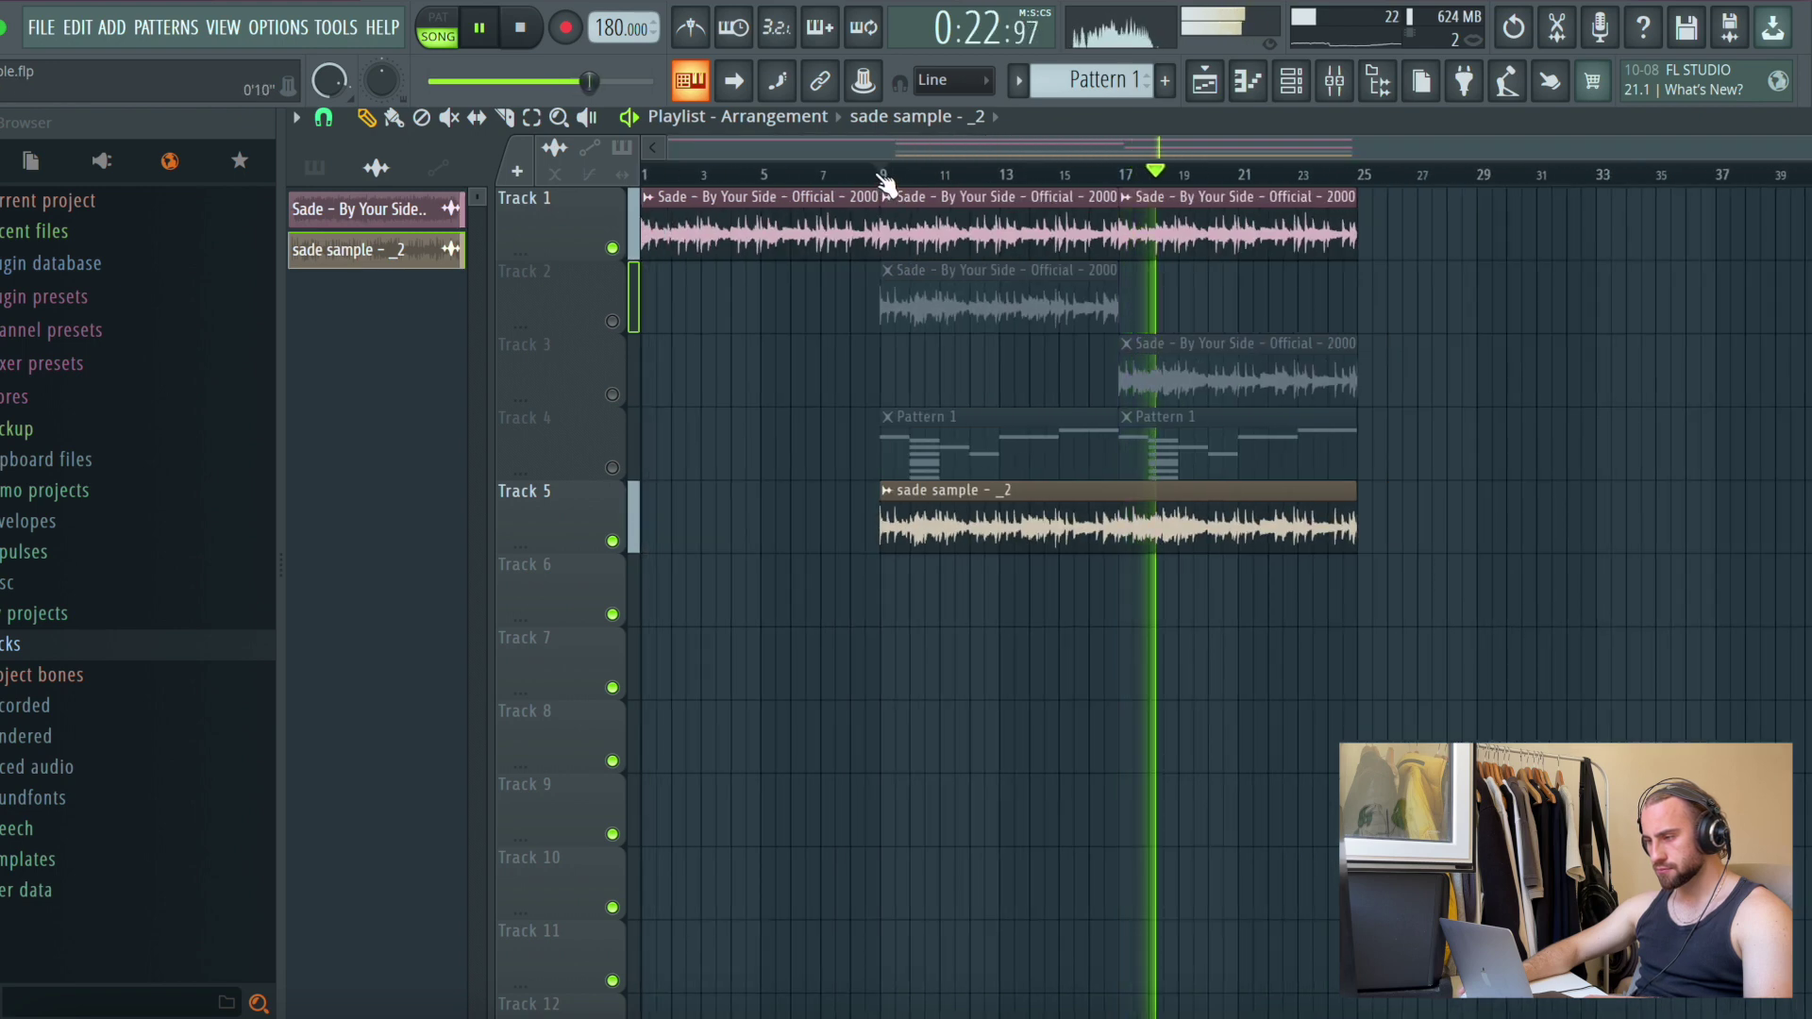
Check the clip edges at bars 9, 17 and 25, and trim the end of the Sade clip on Track 3 back to bar 25
{"action": "scroll", "coordinate": [885, 177], "scroll_direction": "up", "scroll_amount": 6}
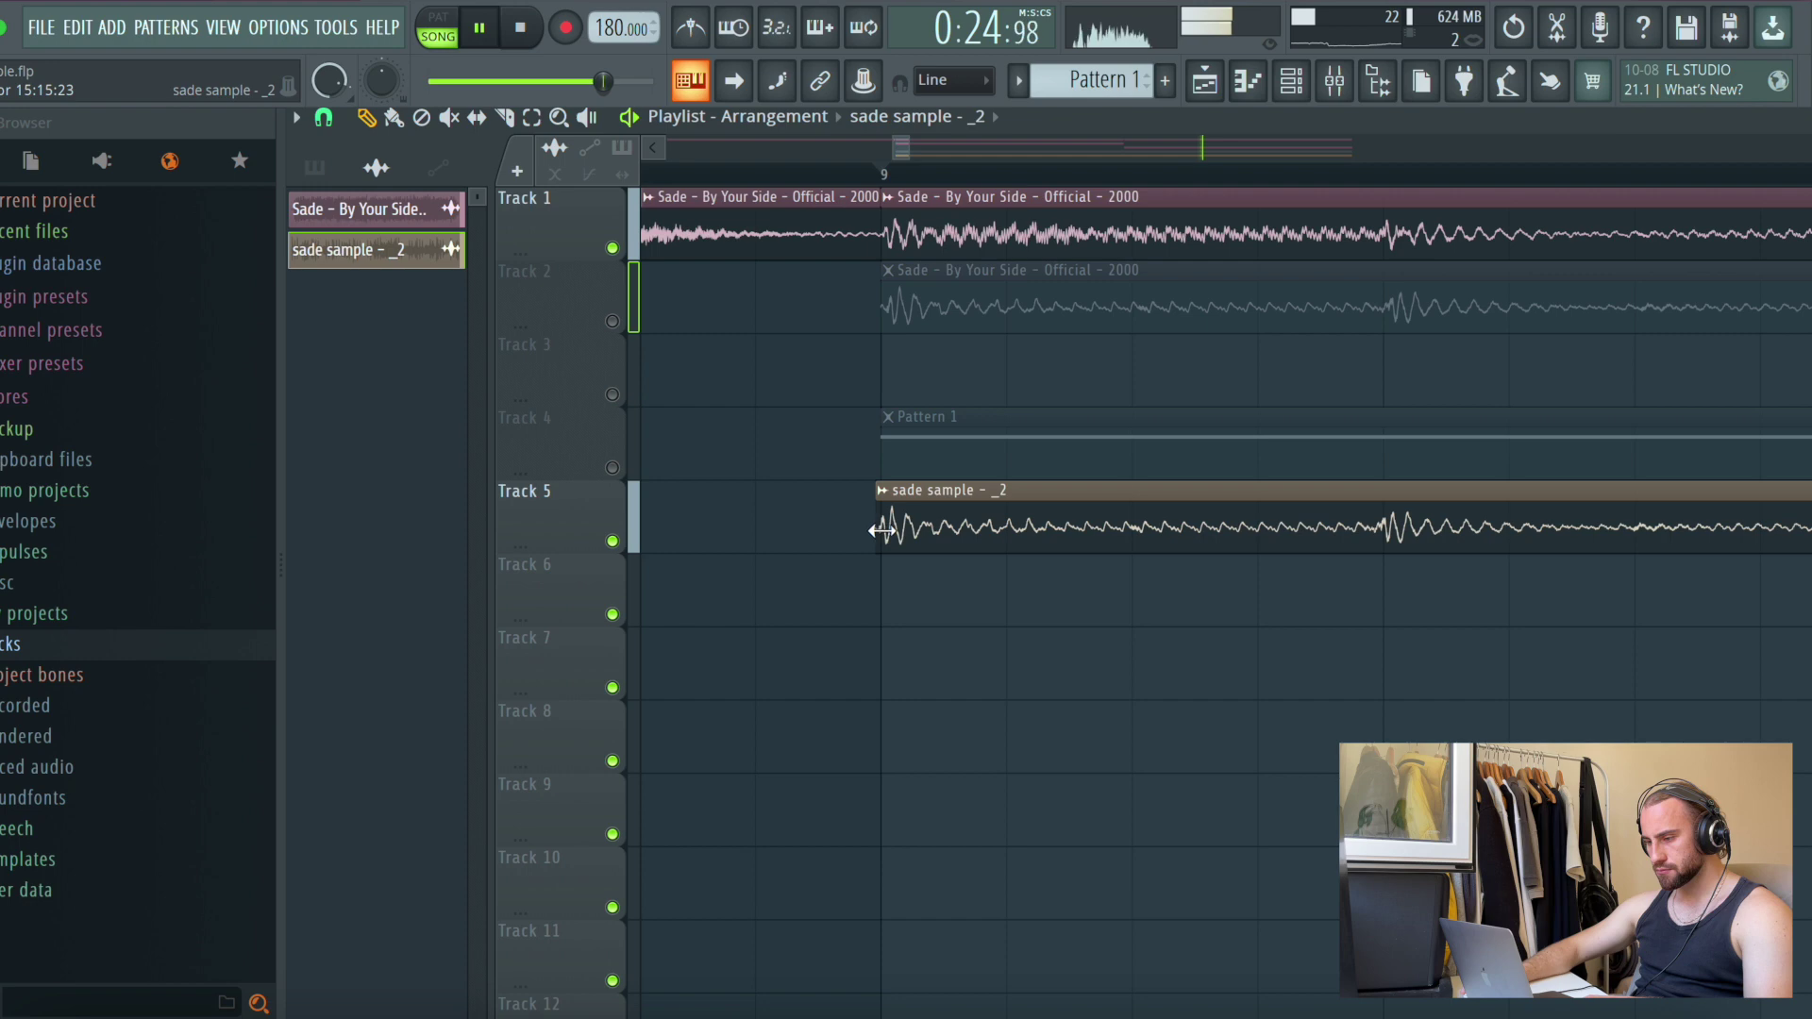
{"action": "scroll", "coordinate": [956, 184], "scroll_direction": "down", "scroll_amount": 6}
{"action": "left_click", "coordinate": [1114, 174]}
{"action": "scroll", "coordinate": [1132, 175], "scroll_direction": "up", "scroll_amount": 8}
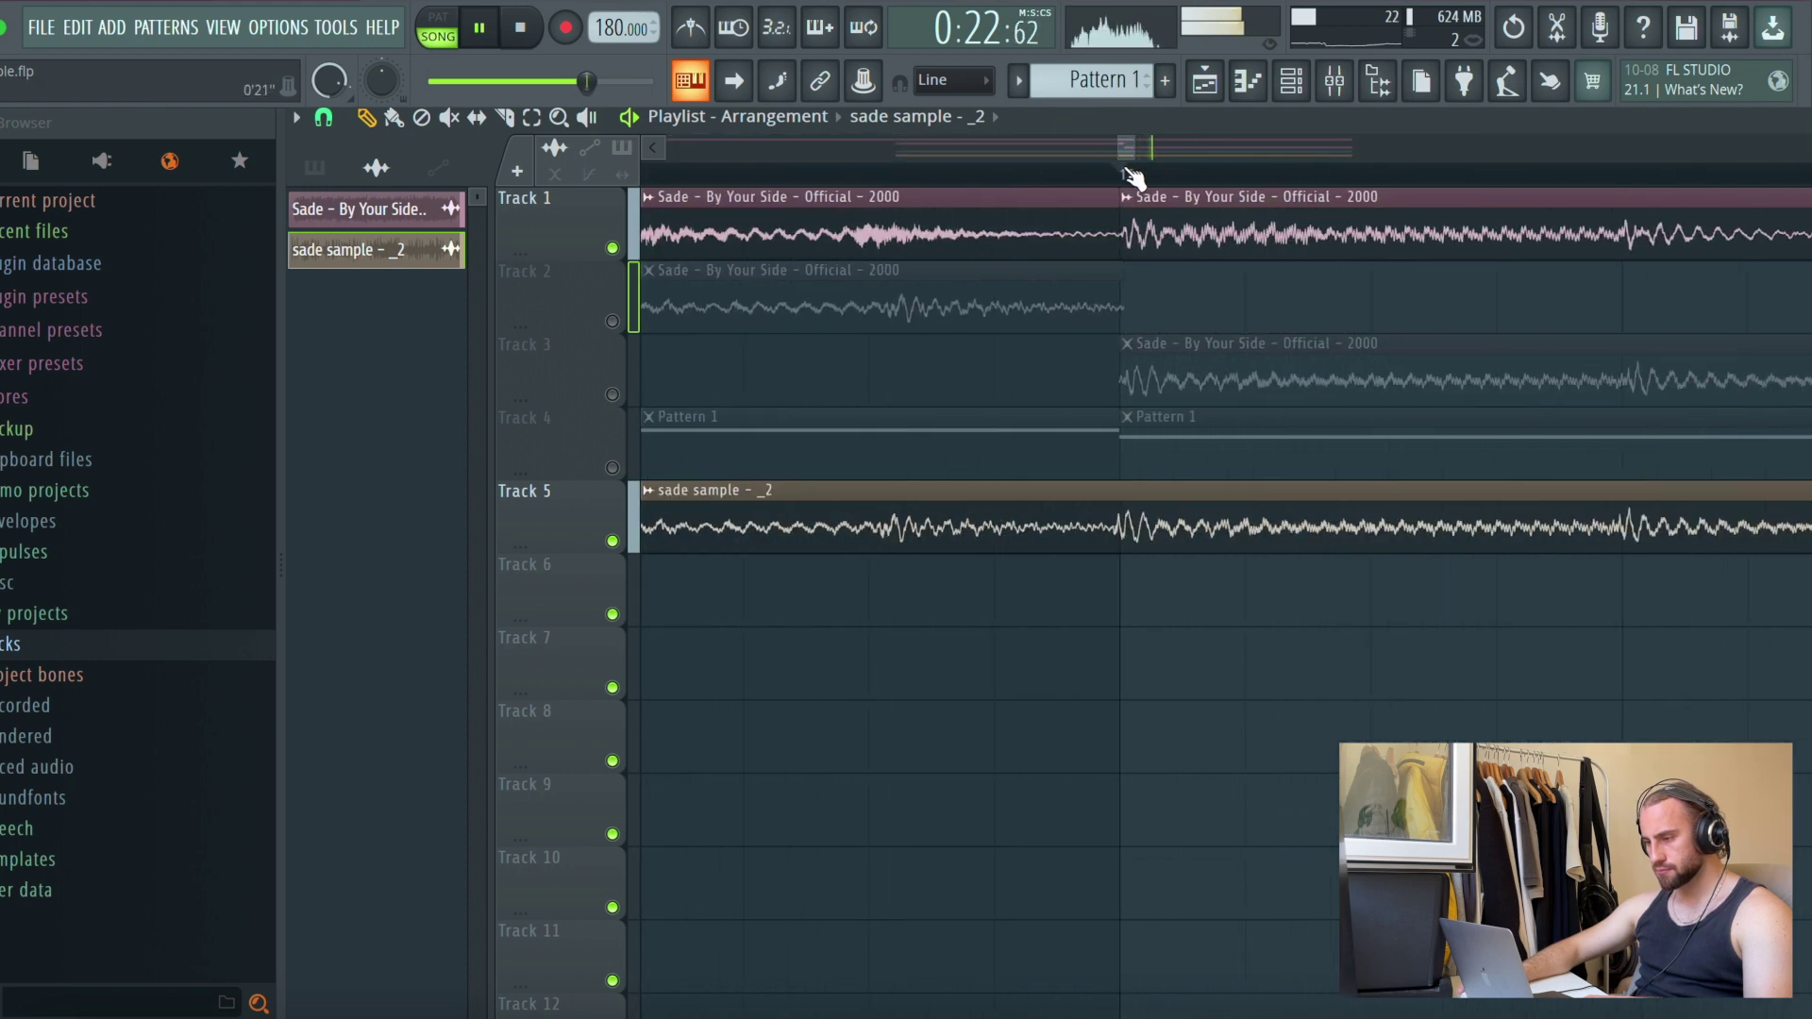
{"action": "scroll", "coordinate": [1142, 175], "scroll_direction": "down", "scroll_amount": 8}
{"action": "scroll", "coordinate": [1337, 175], "scroll_direction": "up", "scroll_amount": 10}
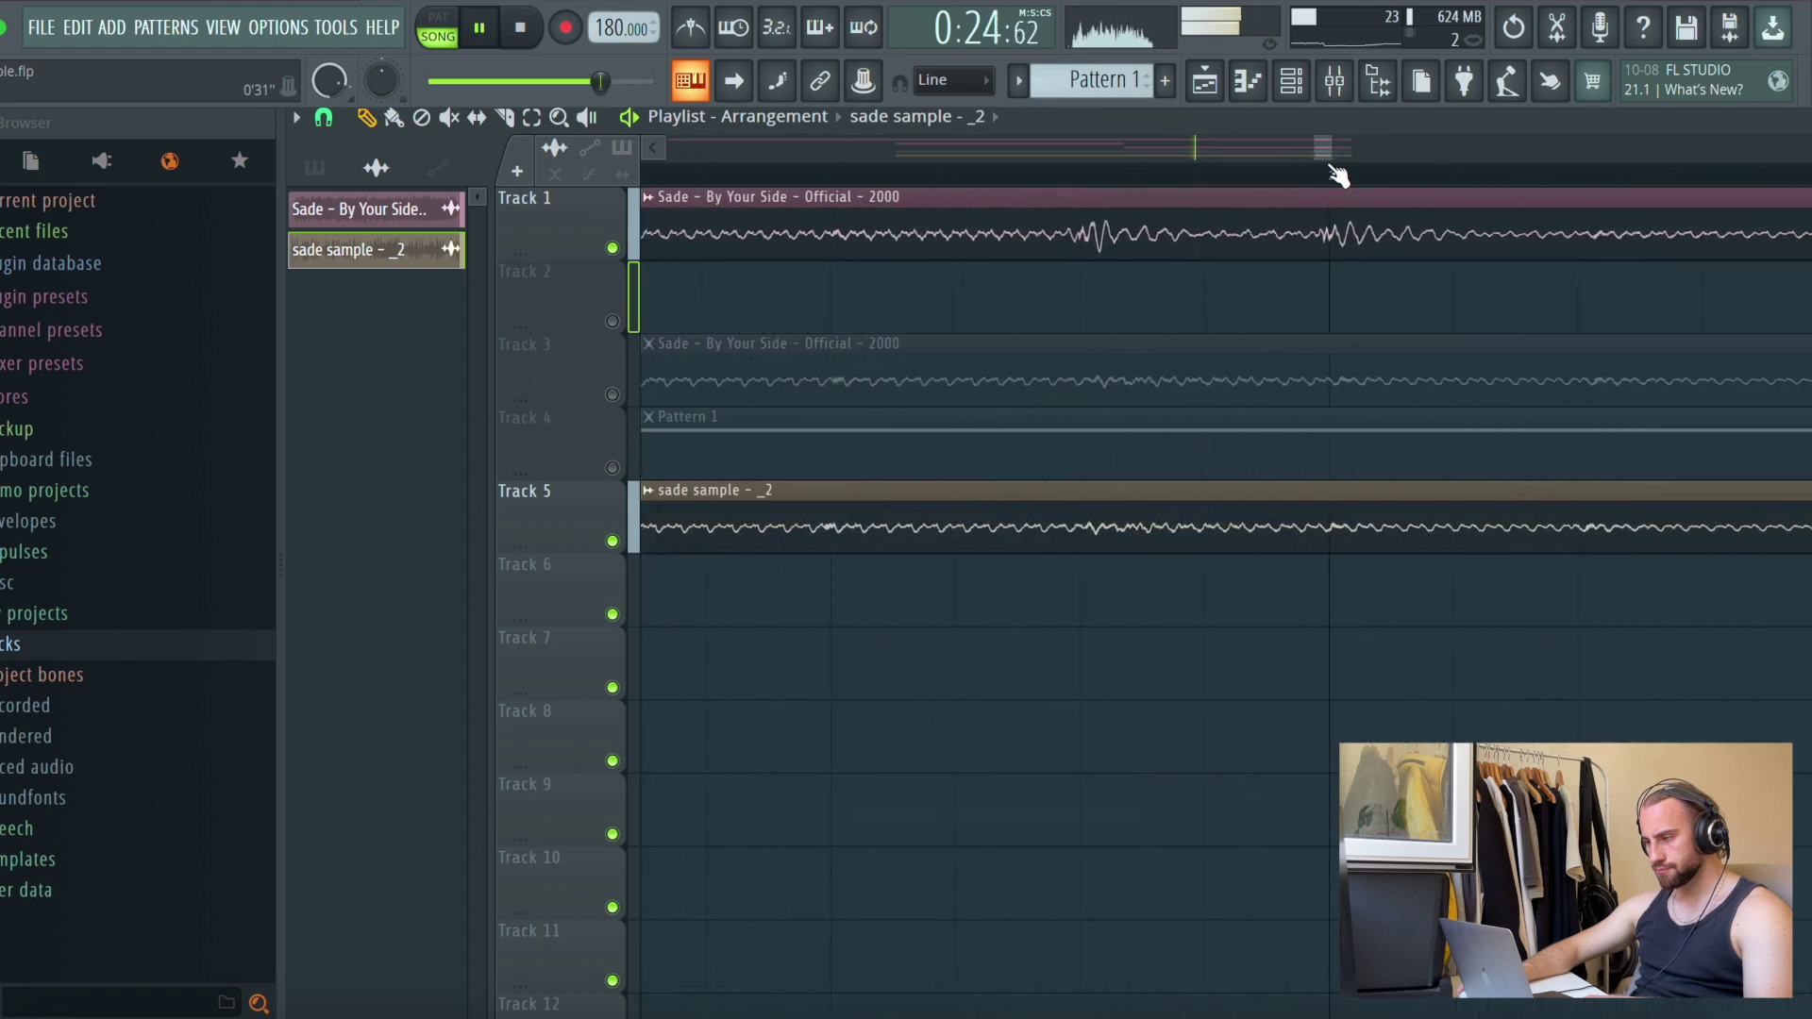
{"action": "scroll", "coordinate": [1350, 175], "scroll_direction": "down", "scroll_amount": 8}
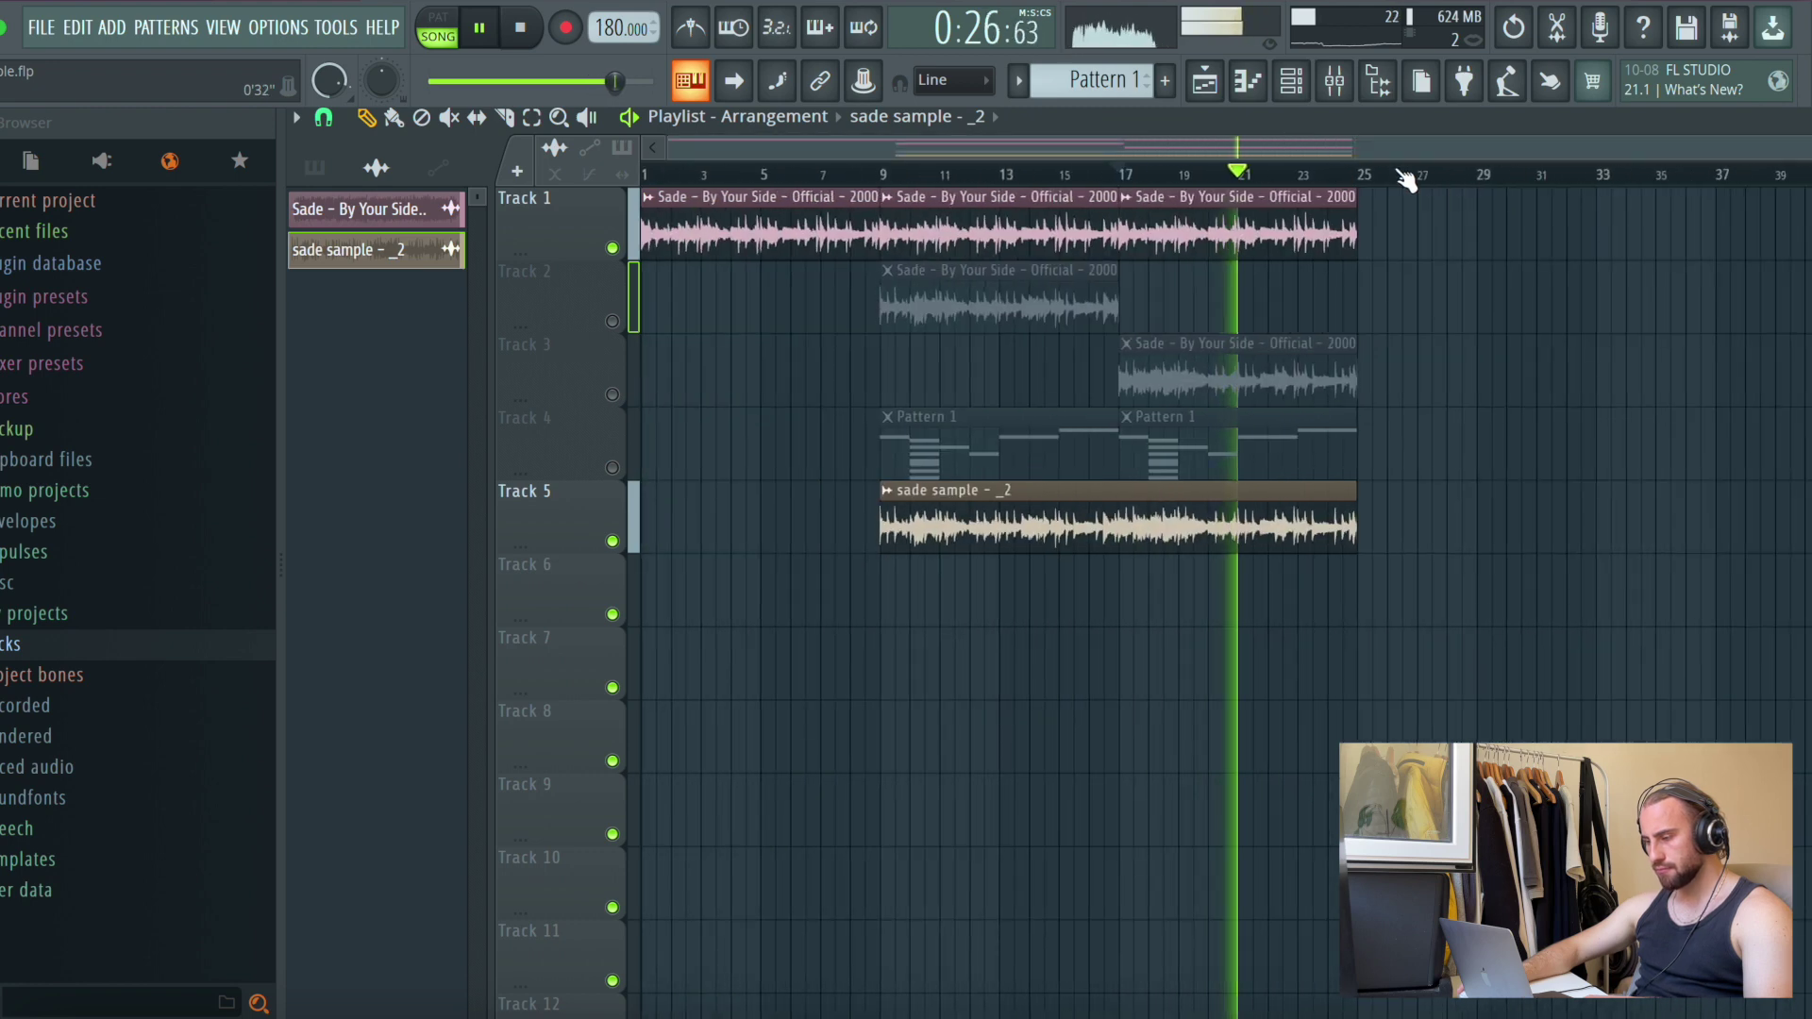
{"action": "scroll", "coordinate": [1368, 177], "scroll_direction": "up", "scroll_amount": 8}
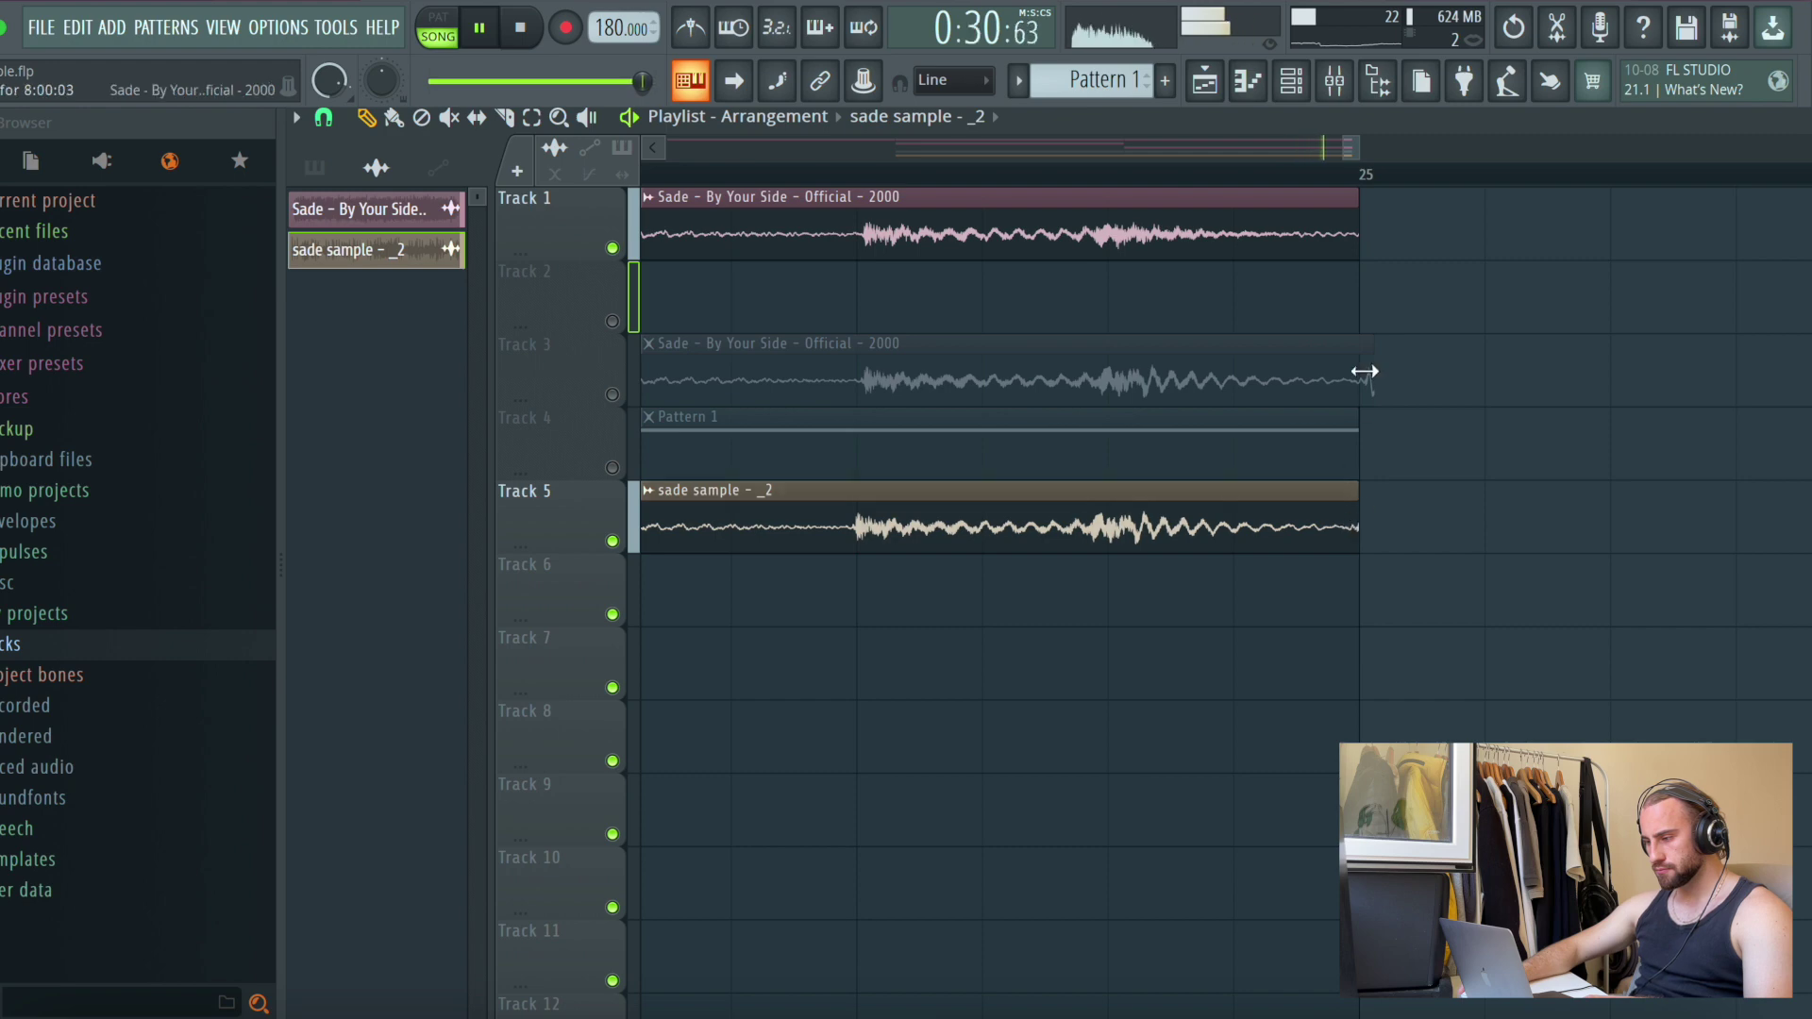
{"action": "scroll", "coordinate": [1366, 171], "scroll_direction": "down", "scroll_amount": 8}
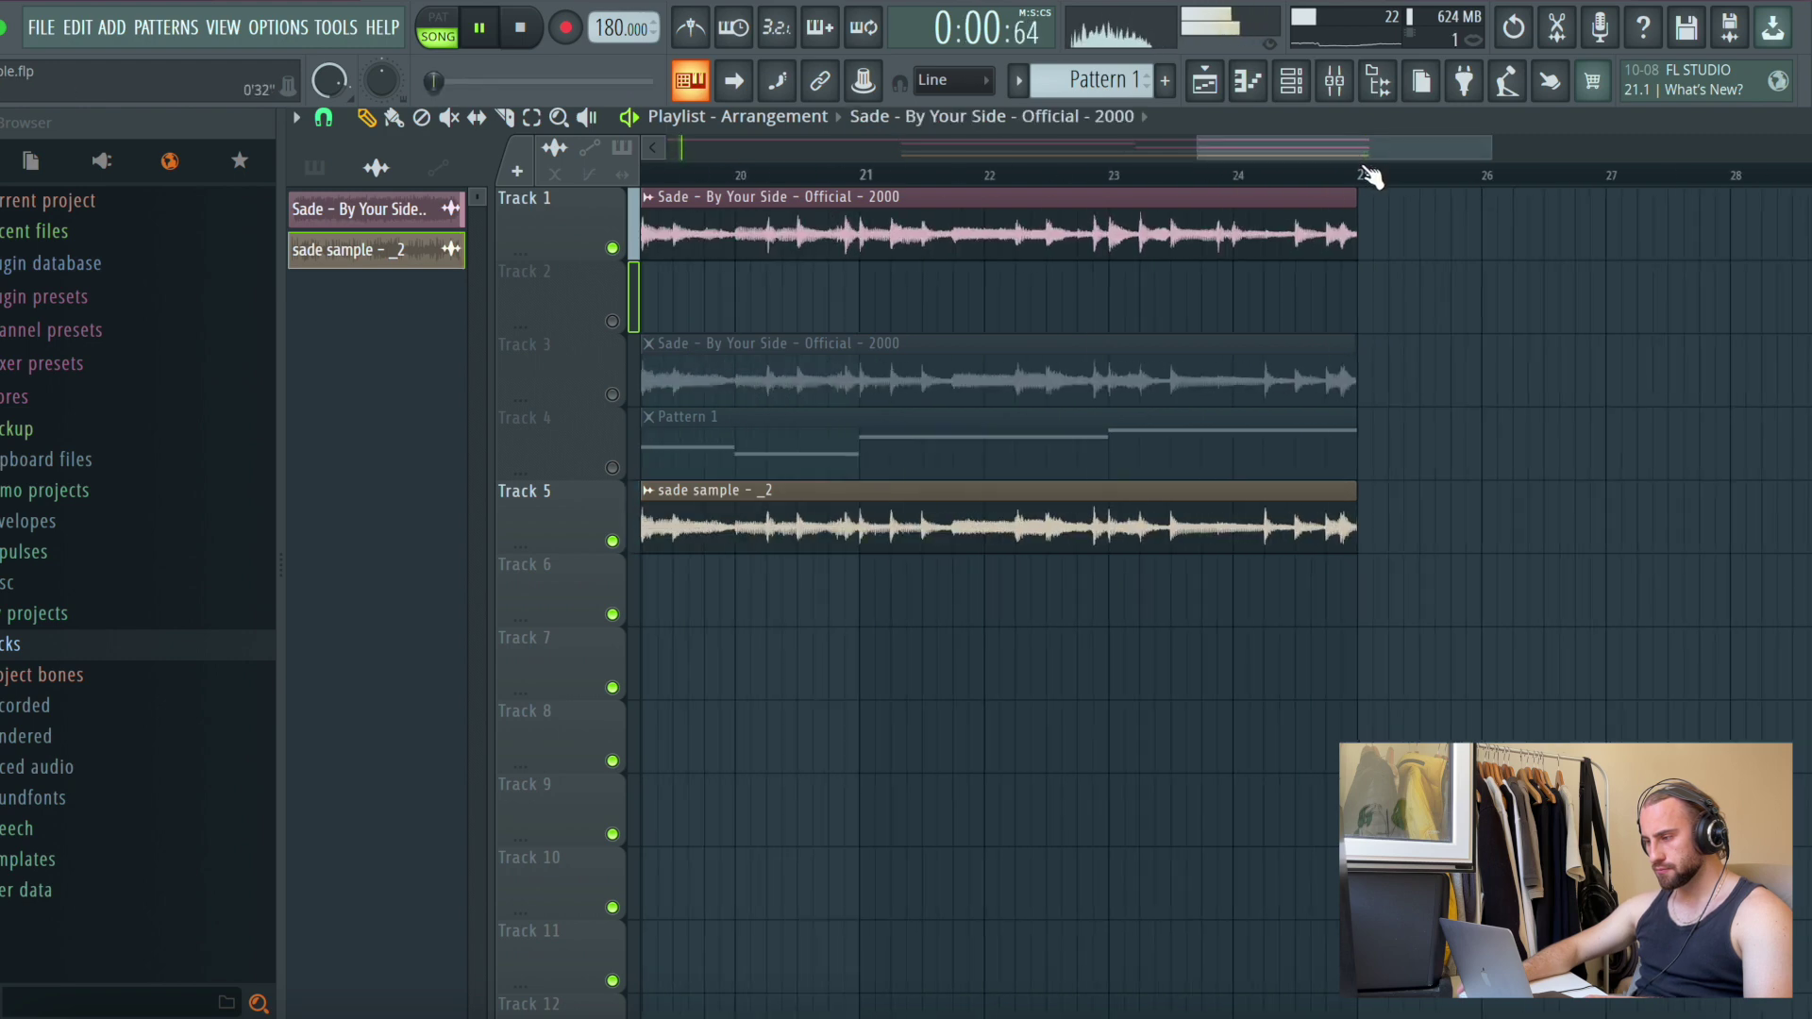
Unmute Track 4 and play the arrangement from bar 9
{"action": "key", "text": "space"}
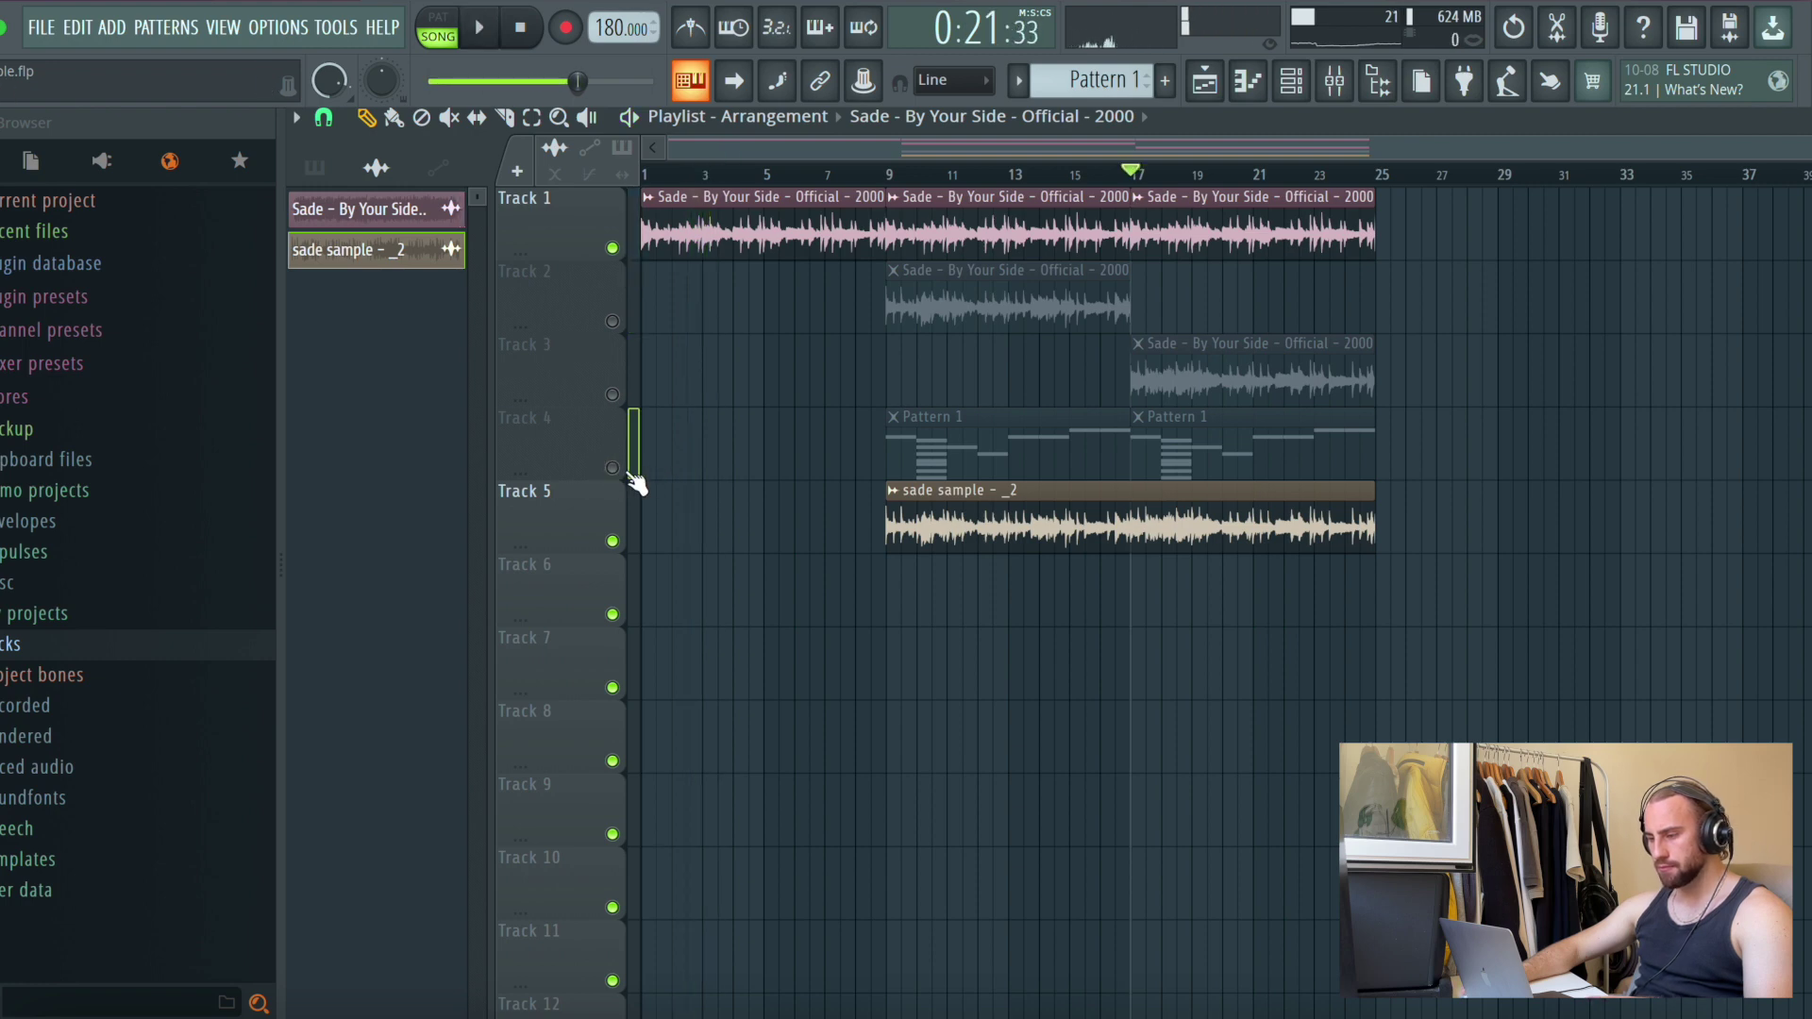
{"action": "left_click", "coordinate": [615, 468]}
{"action": "key", "text": "space"}
{"action": "left_click", "coordinate": [891, 174]}
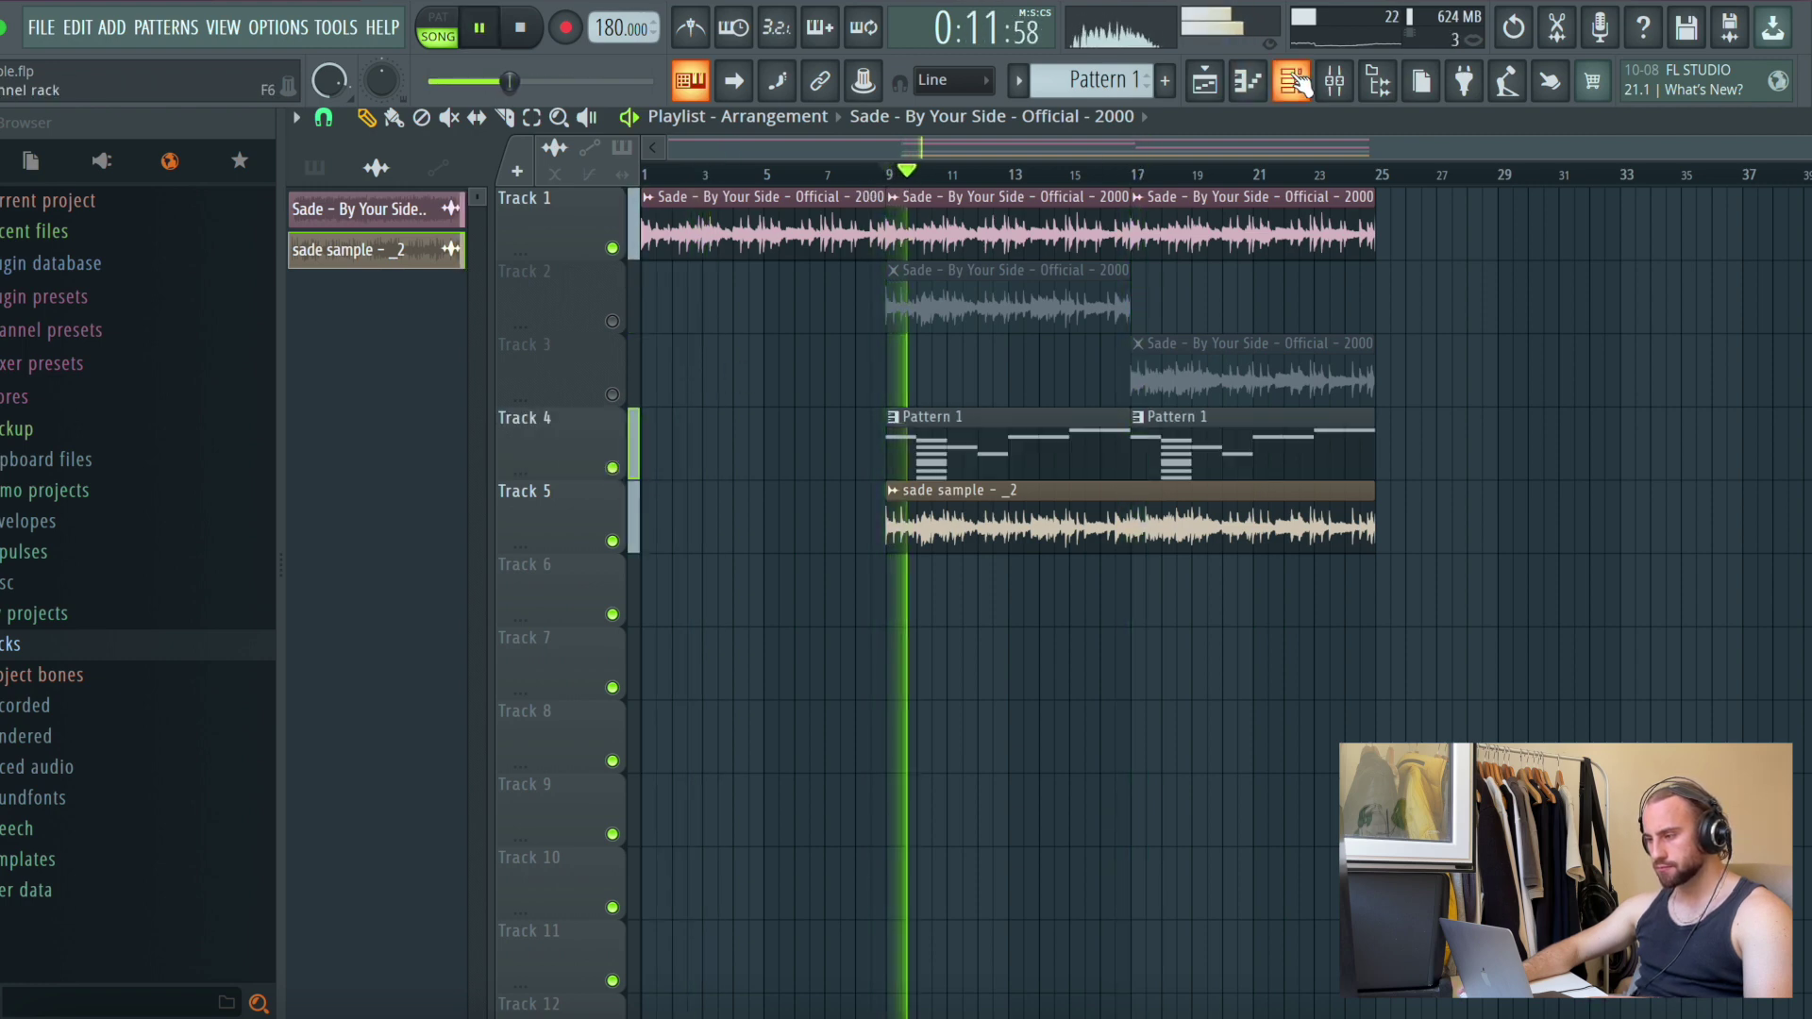
Mute the Electric..Stereo channel and set That Clap's sample start offset to 7%
{"action": "left_click", "coordinate": [1295, 82]}
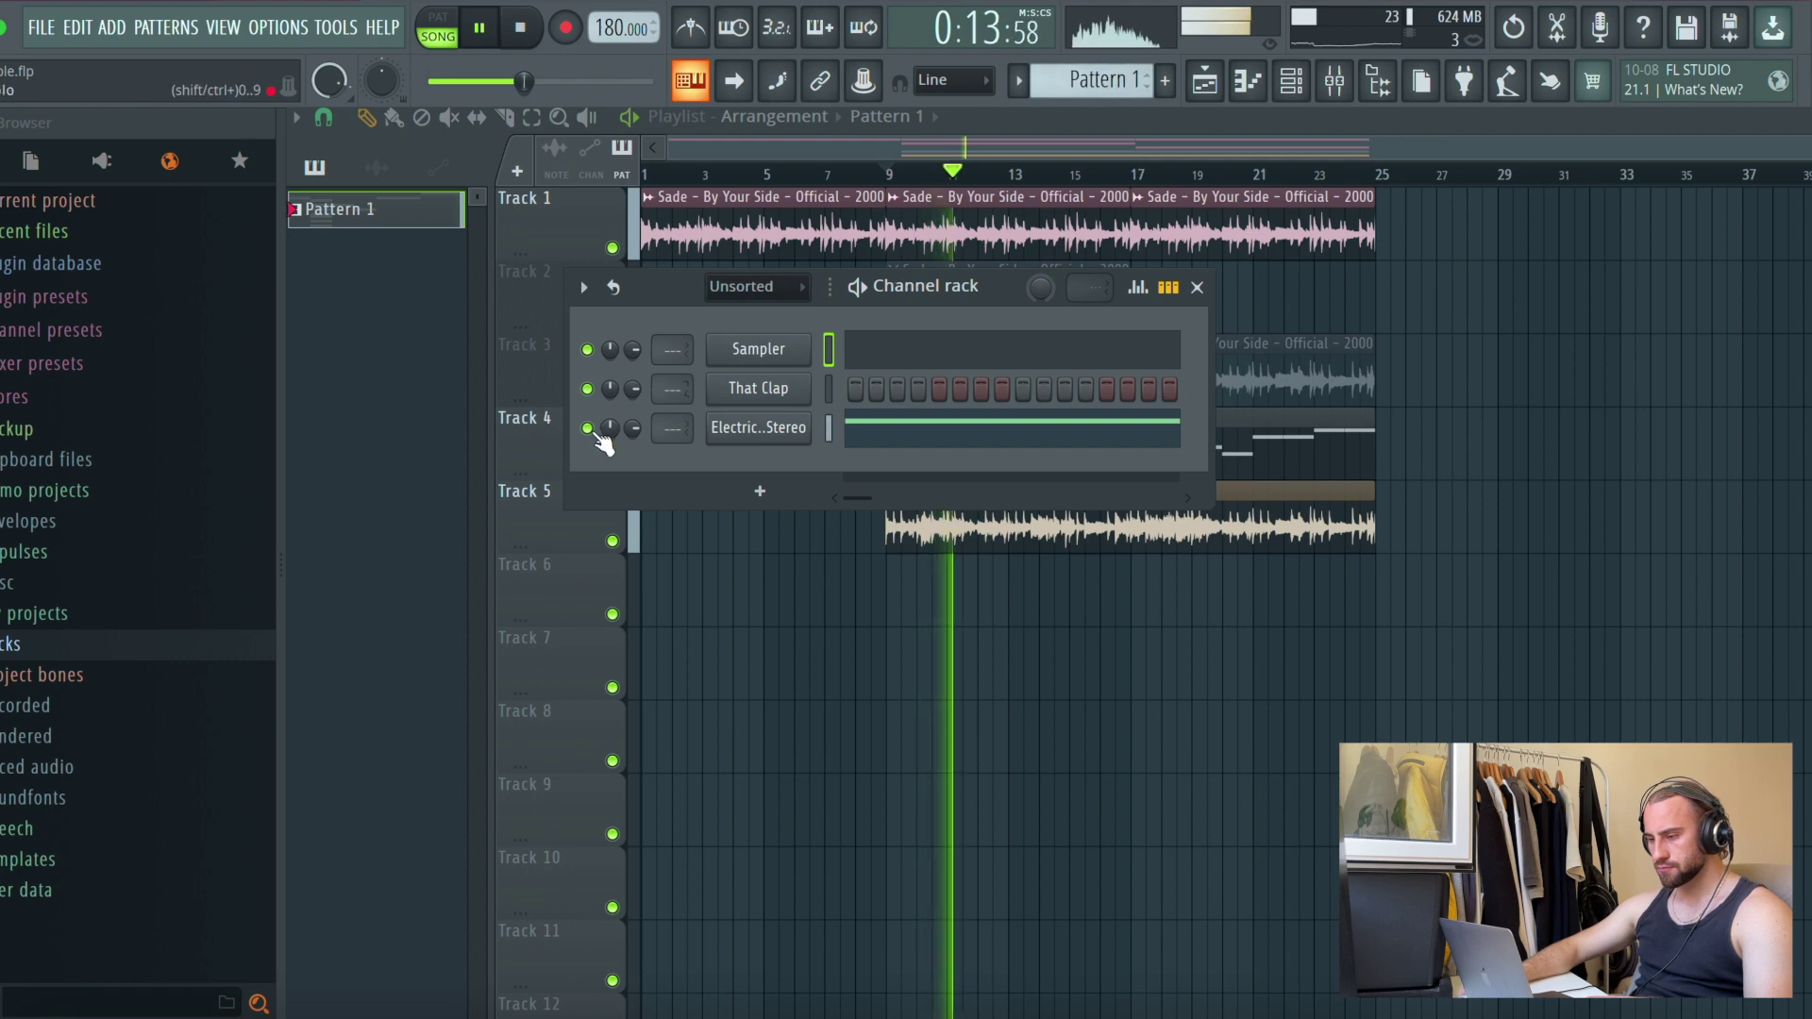
{"action": "left_click", "coordinate": [740, 392]}
{"action": "scroll", "coordinate": [819, 689], "scroll_direction": "up", "scroll_amount": 5}
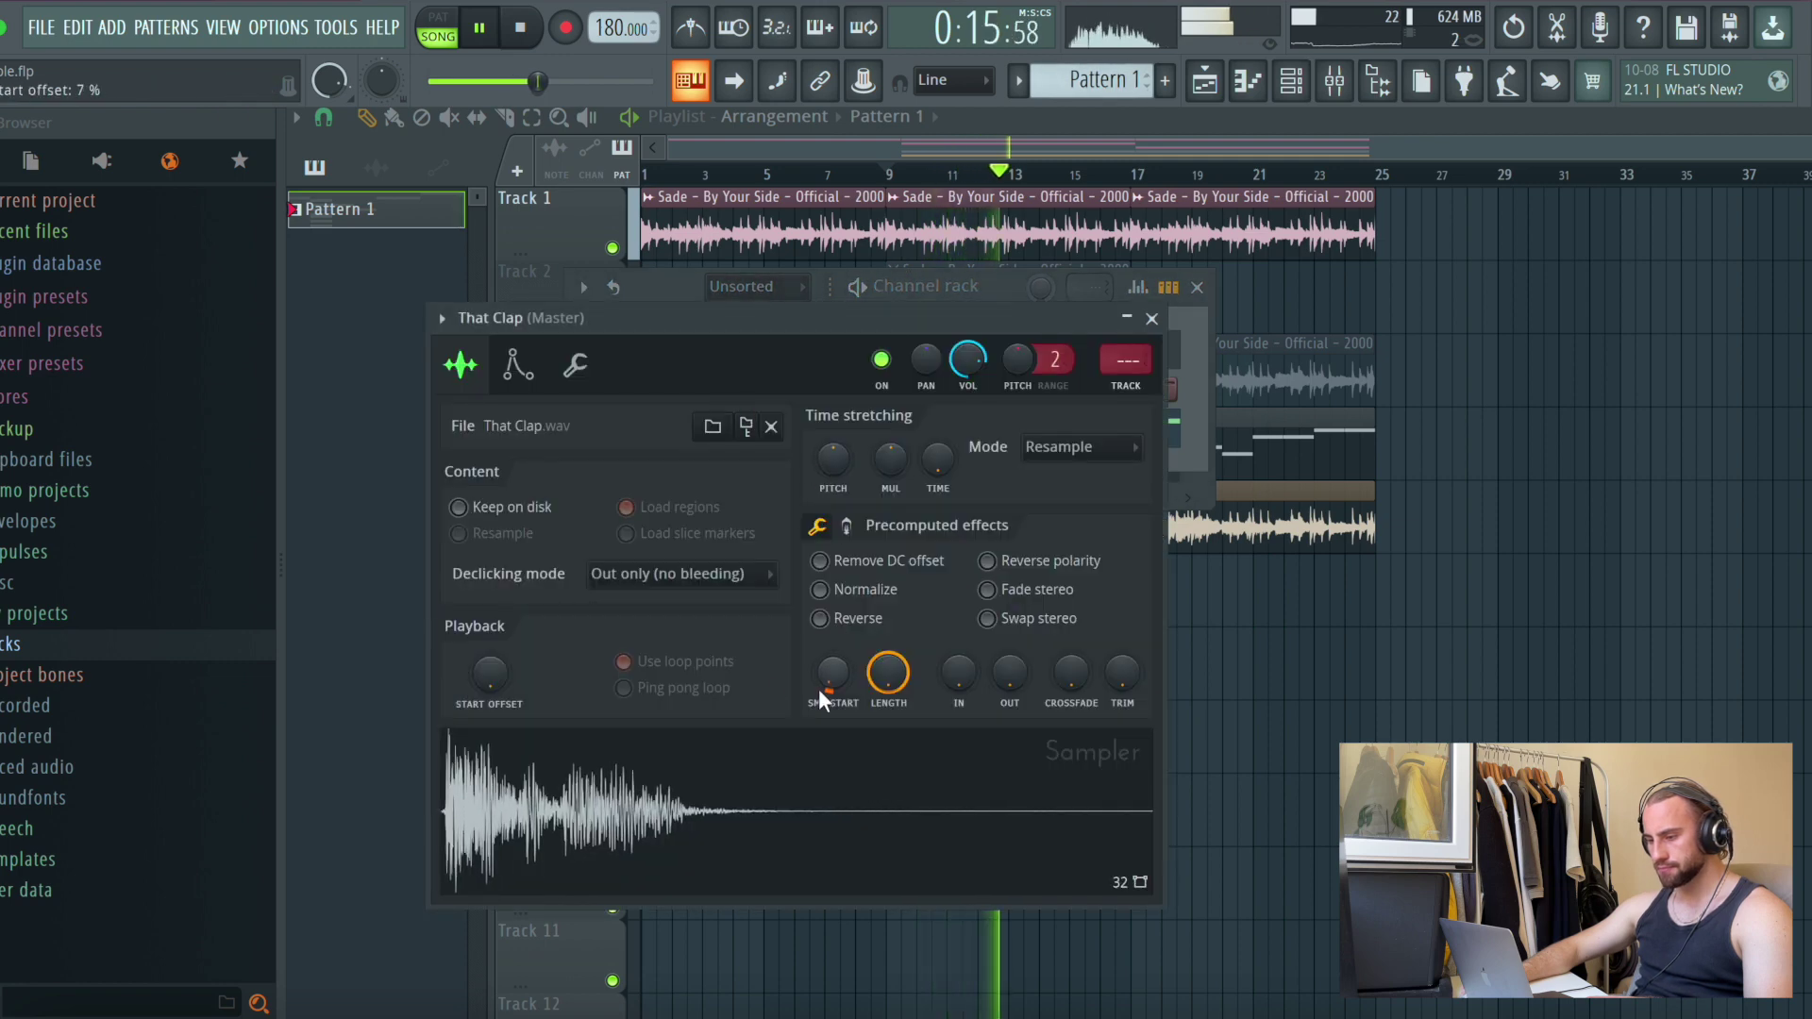
{"action": "left_click", "coordinate": [1153, 318]}
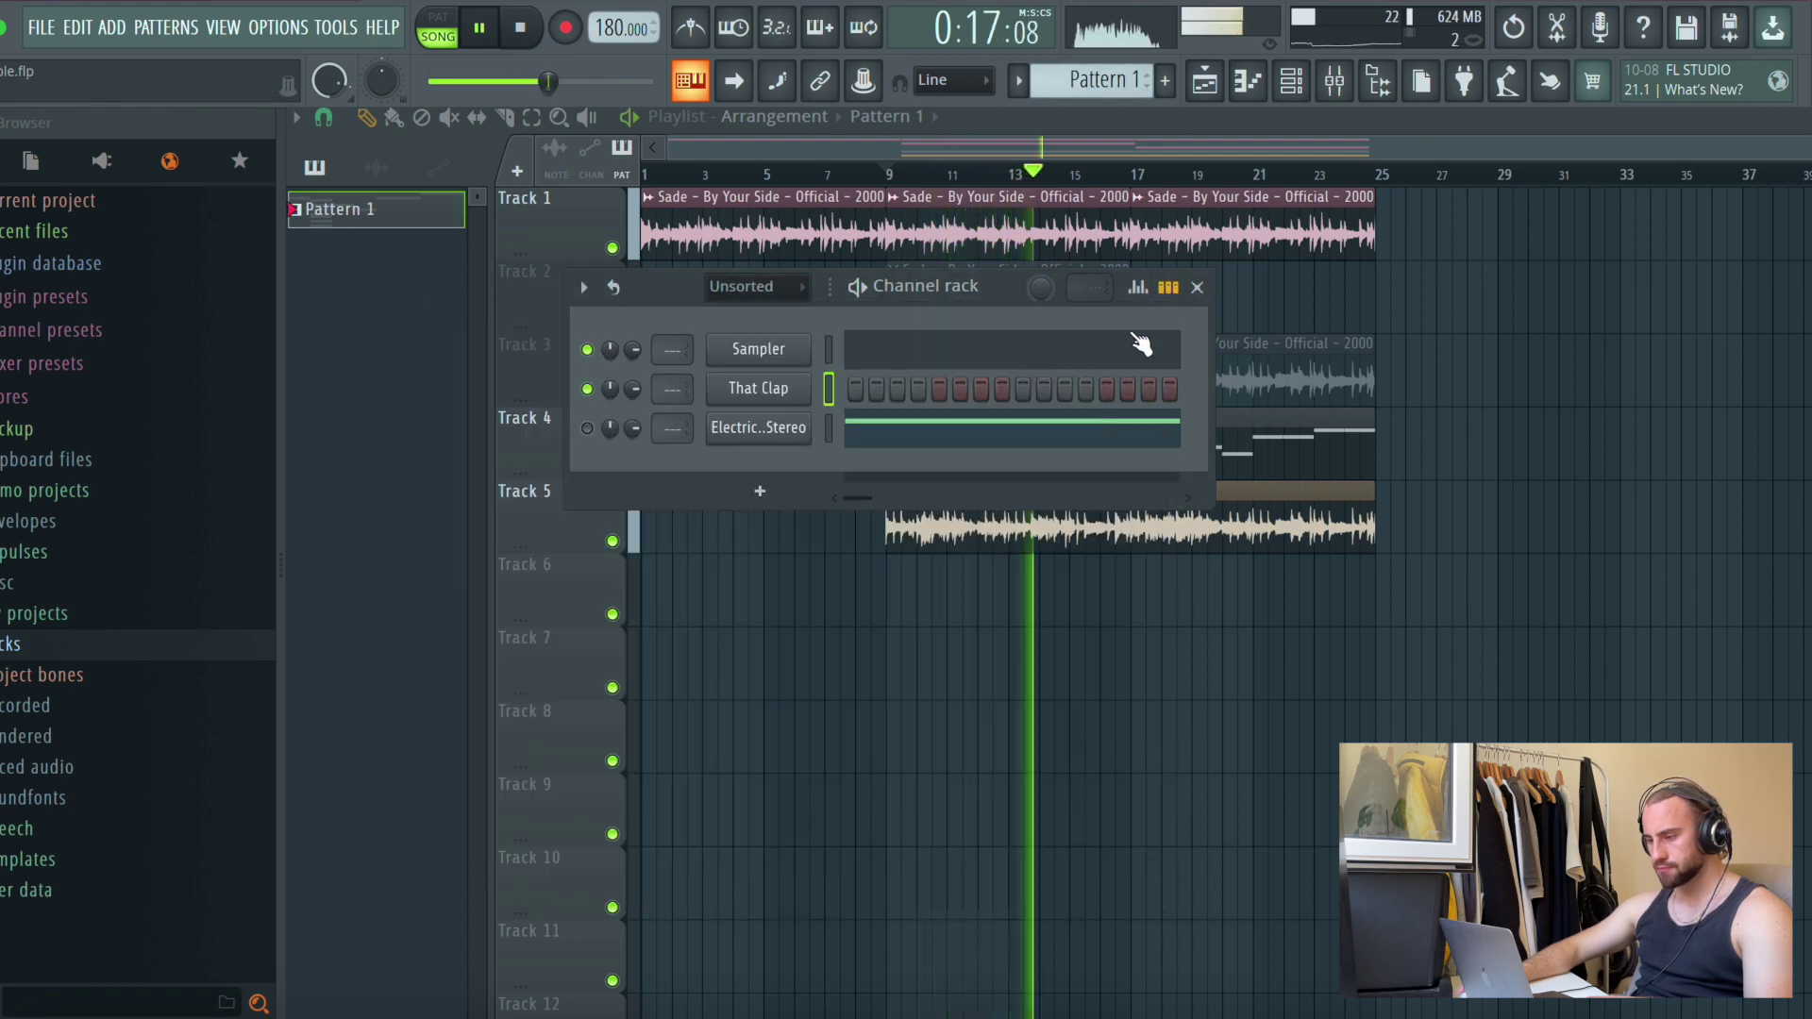
Place a short C5 note at the middle of bar 1 in That Clap's piano roll and enlarge the velocity lane
{"action": "right_click", "coordinate": [800, 390]}
{"action": "left_click", "coordinate": [829, 384]}
{"action": "left_click", "coordinate": [461, 520]}
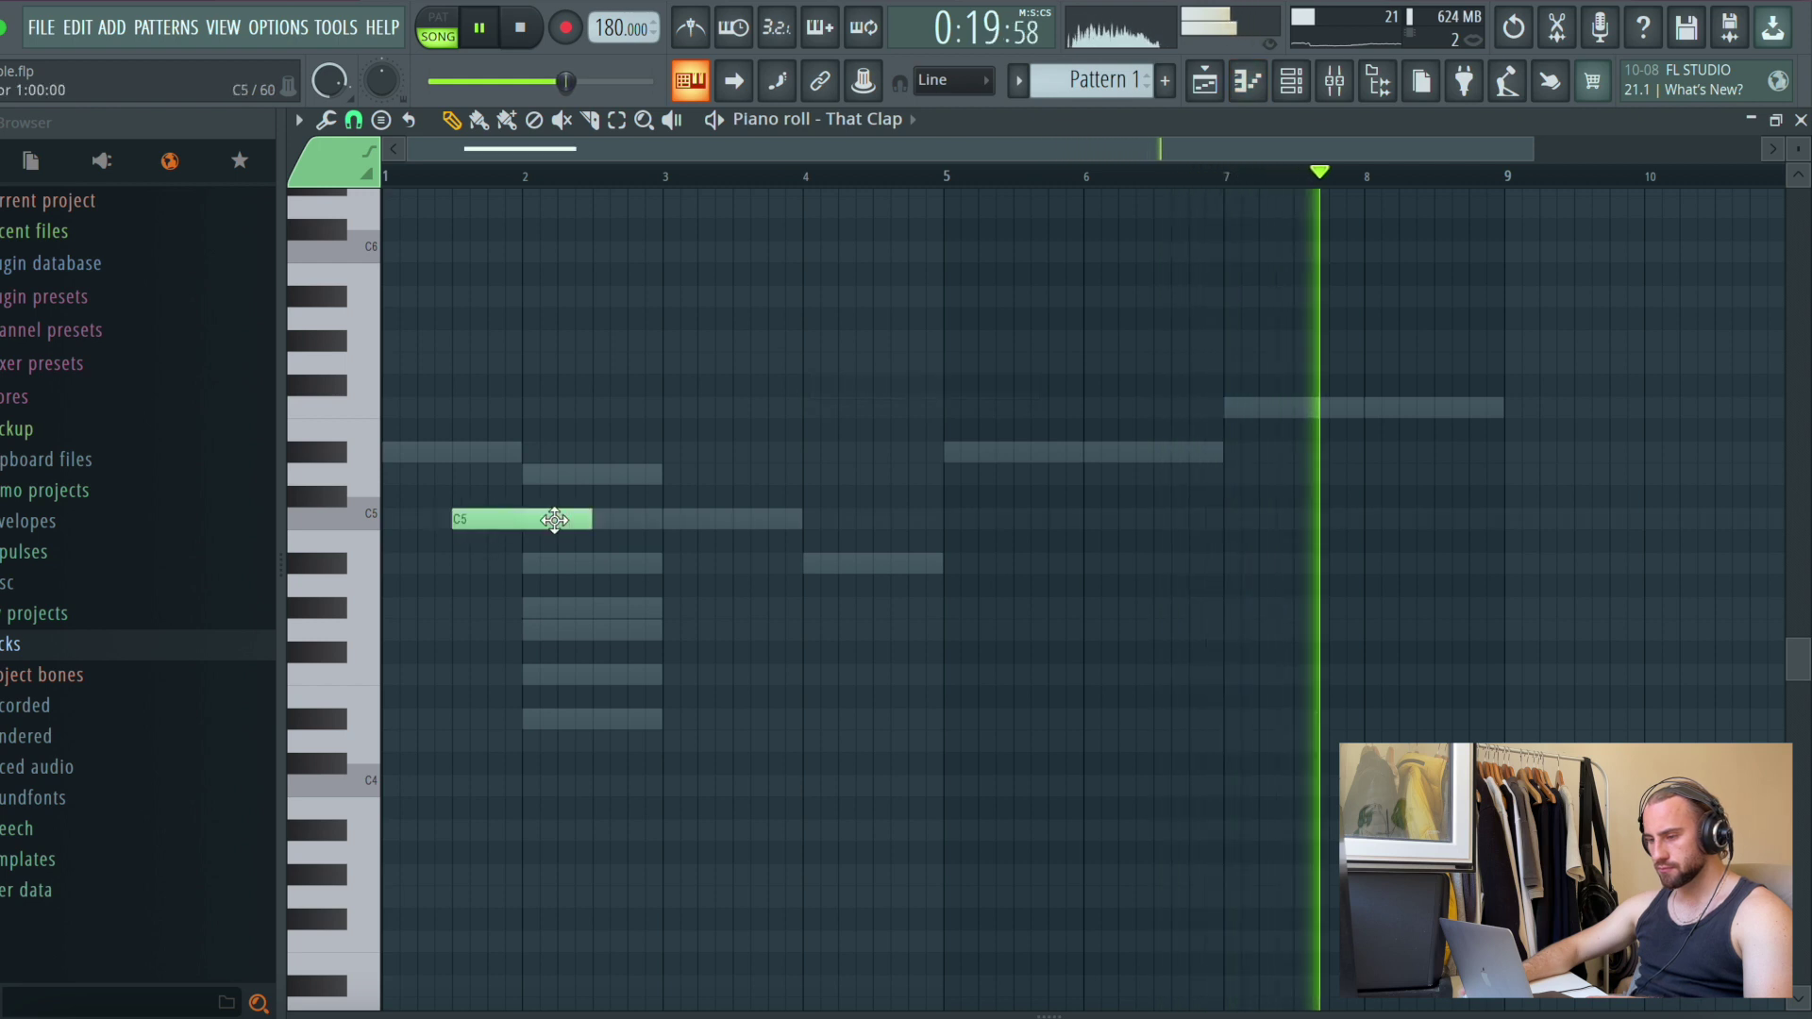
{"action": "left_click_drag", "start_coordinate": [589, 519], "coordinate": [469, 523]}
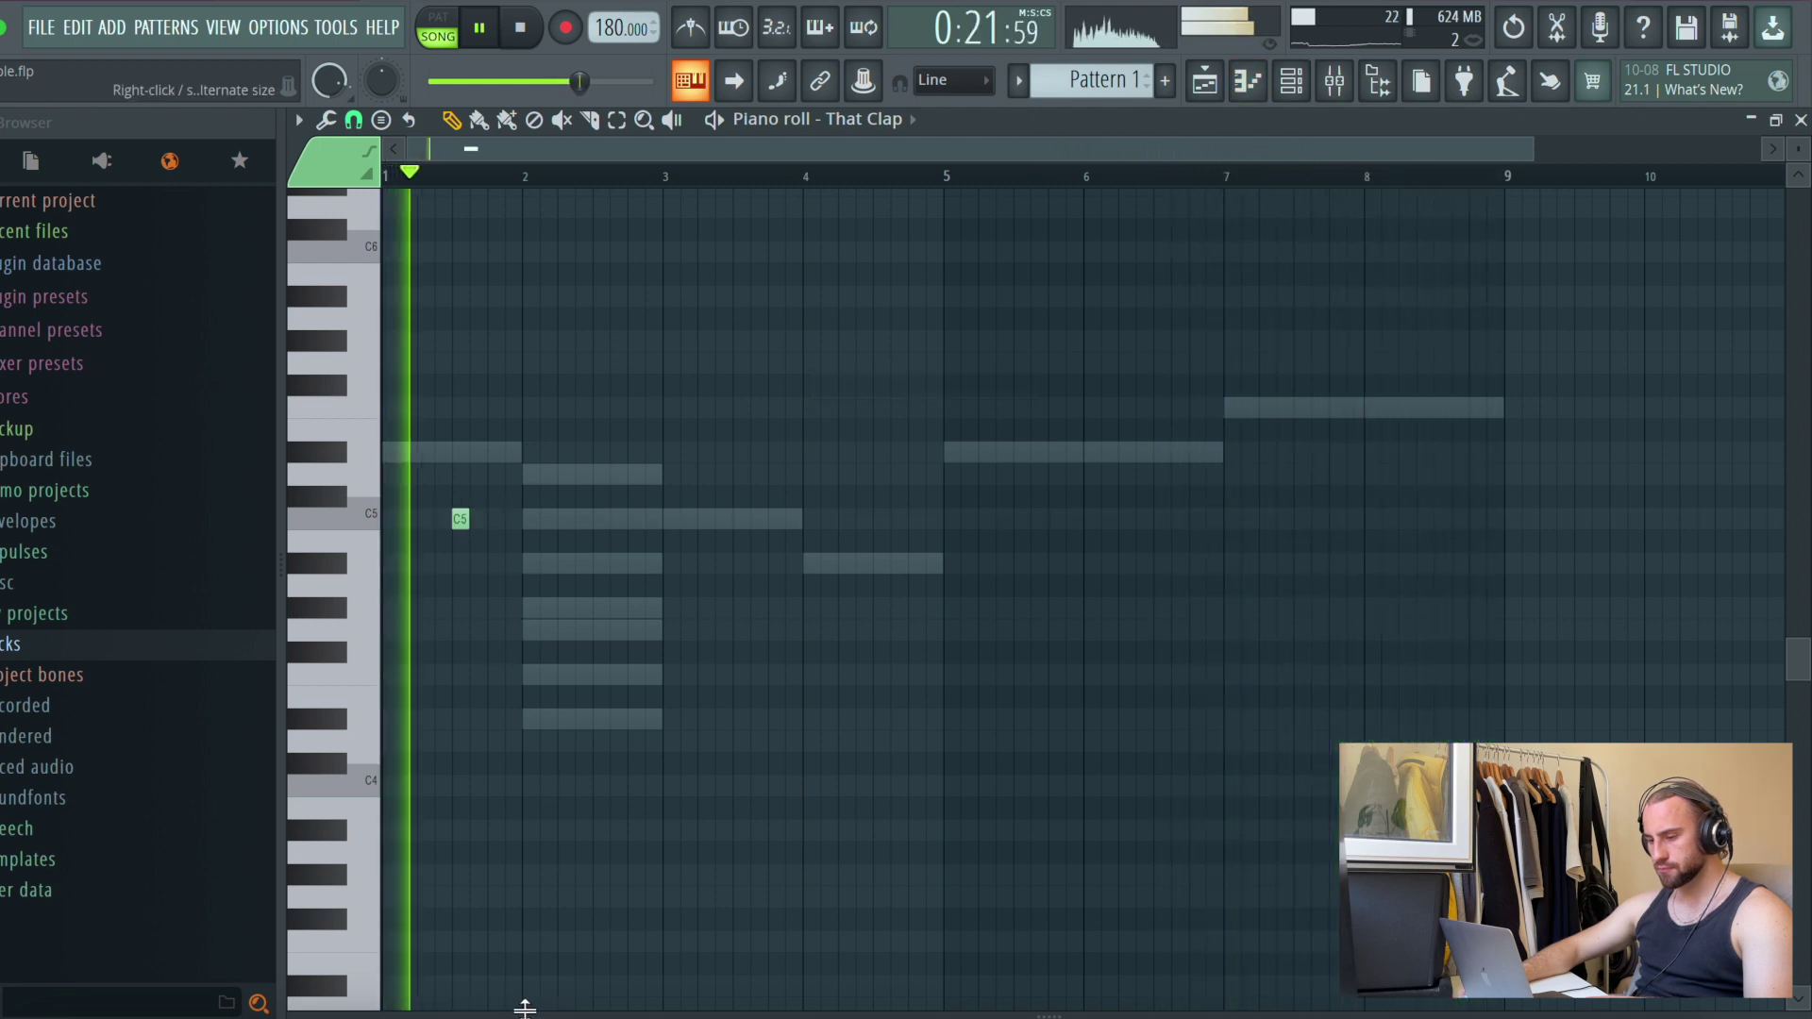
{"action": "left_click_drag", "start_coordinate": [525, 1008], "coordinate": [550, 684]}
{"action": "left_click_drag", "start_coordinate": [554, 686], "coordinate": [554, 838]}
Repeat the short C5 clap at the middle of each bar from 2 to 8
{"action": "left_click", "coordinate": [599, 518]}
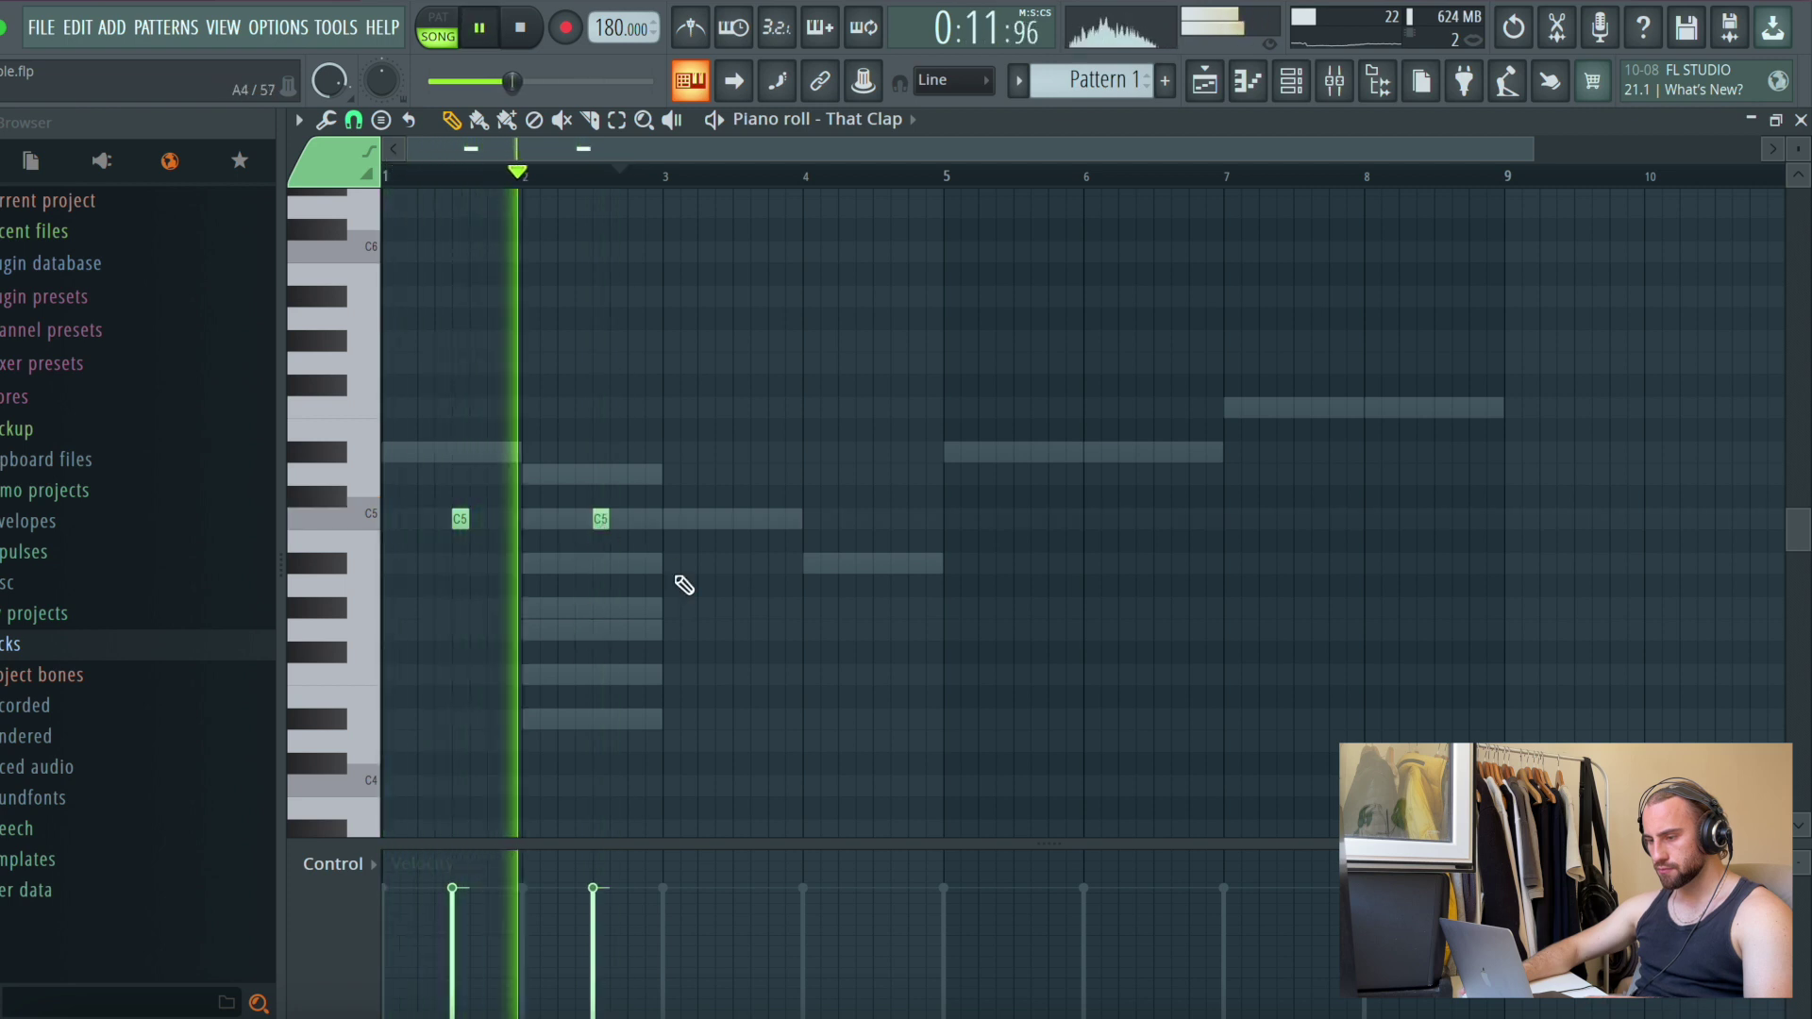
{"action": "left_click", "coordinate": [741, 518]}
{"action": "left_click", "coordinate": [880, 518]}
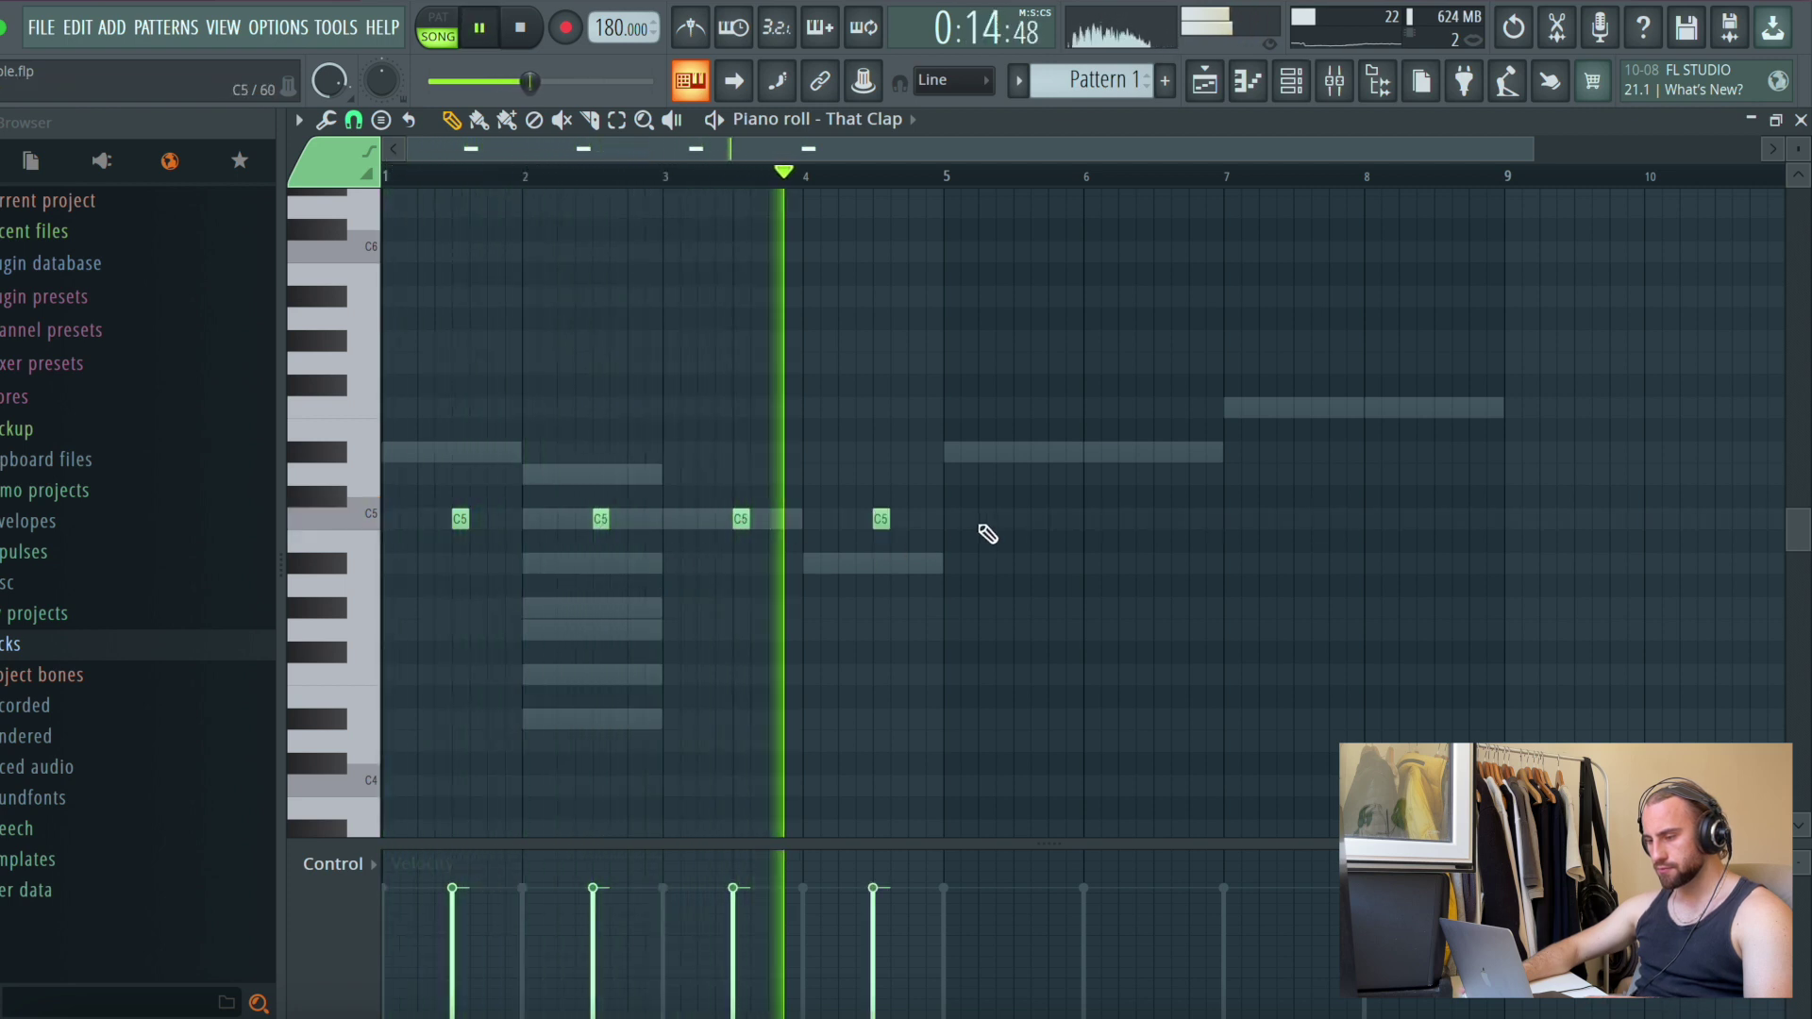
{"action": "left_click", "coordinate": [1021, 518]}
{"action": "left_click", "coordinate": [1155, 518]}
{"action": "left_click", "coordinate": [1301, 518]}
{"action": "left_click", "coordinate": [1441, 518]}
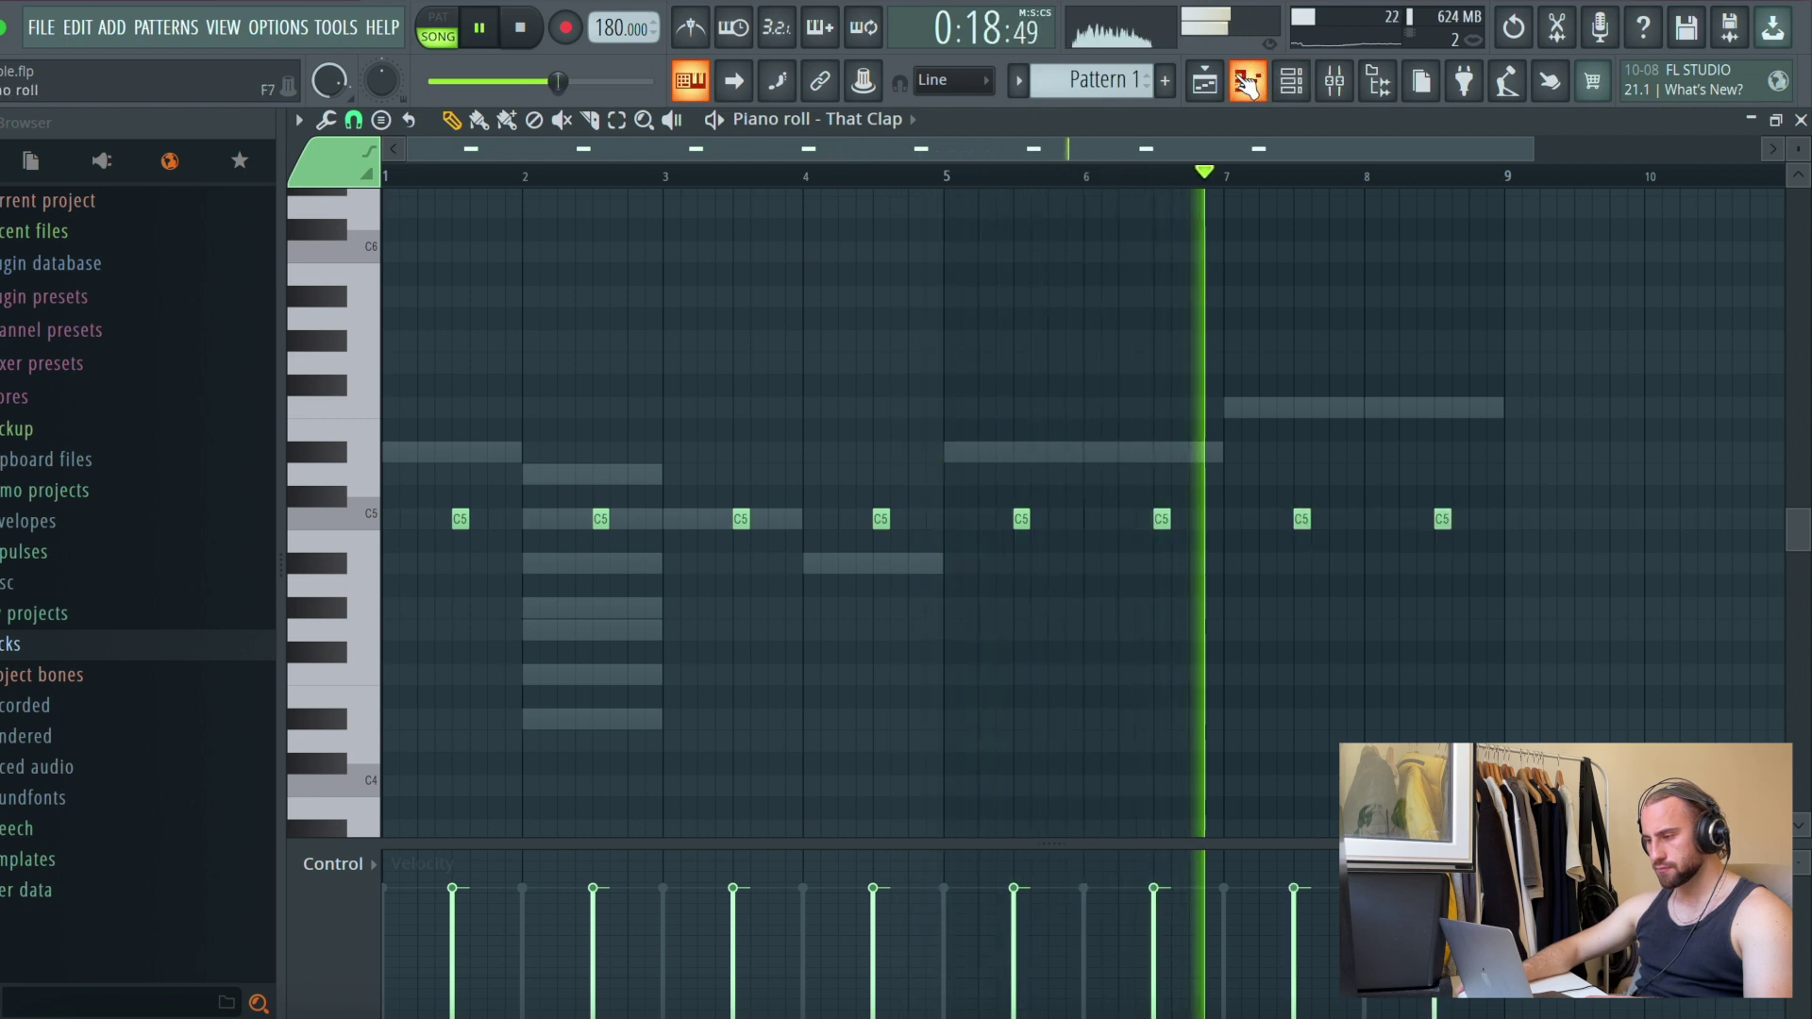
Duplicate the bar 9 to 25 clips on Tracks 1 to 5 in the playlist so the copies start at bar 25
{"action": "left_click", "coordinate": [1289, 81]}
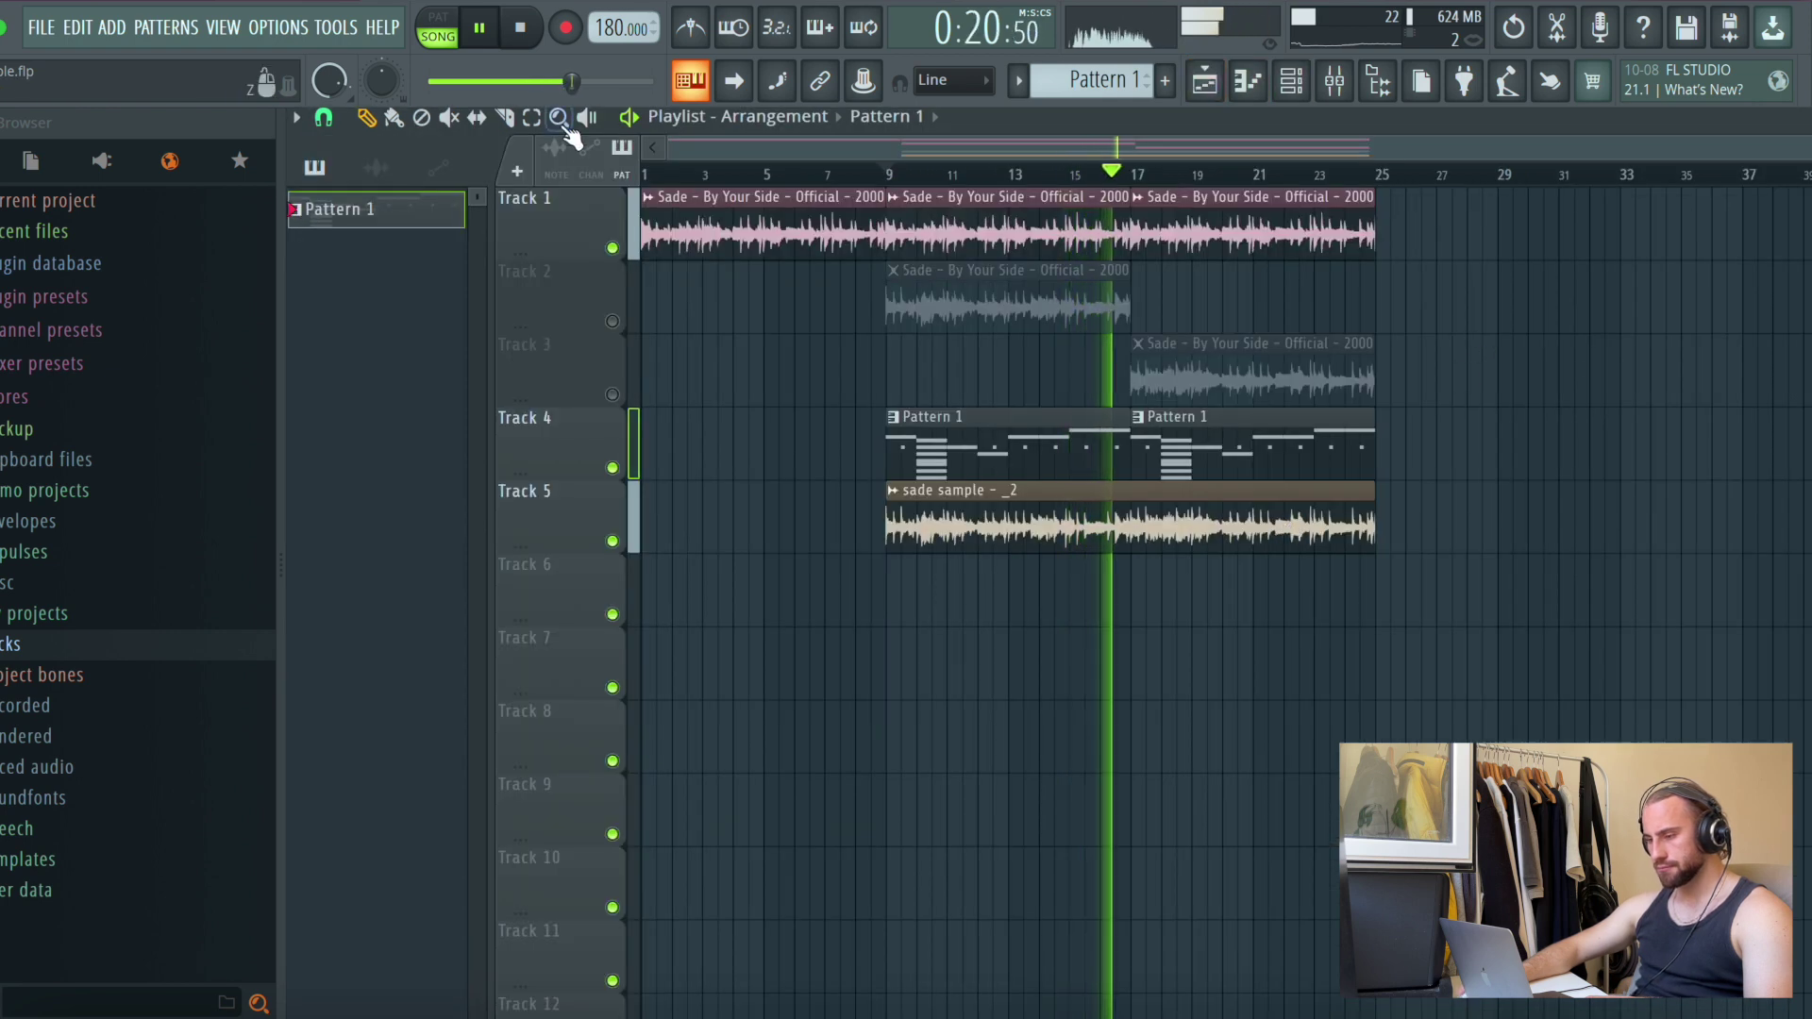
{"action": "left_click_drag", "start_coordinate": [1365, 243], "coordinate": [986, 547]}
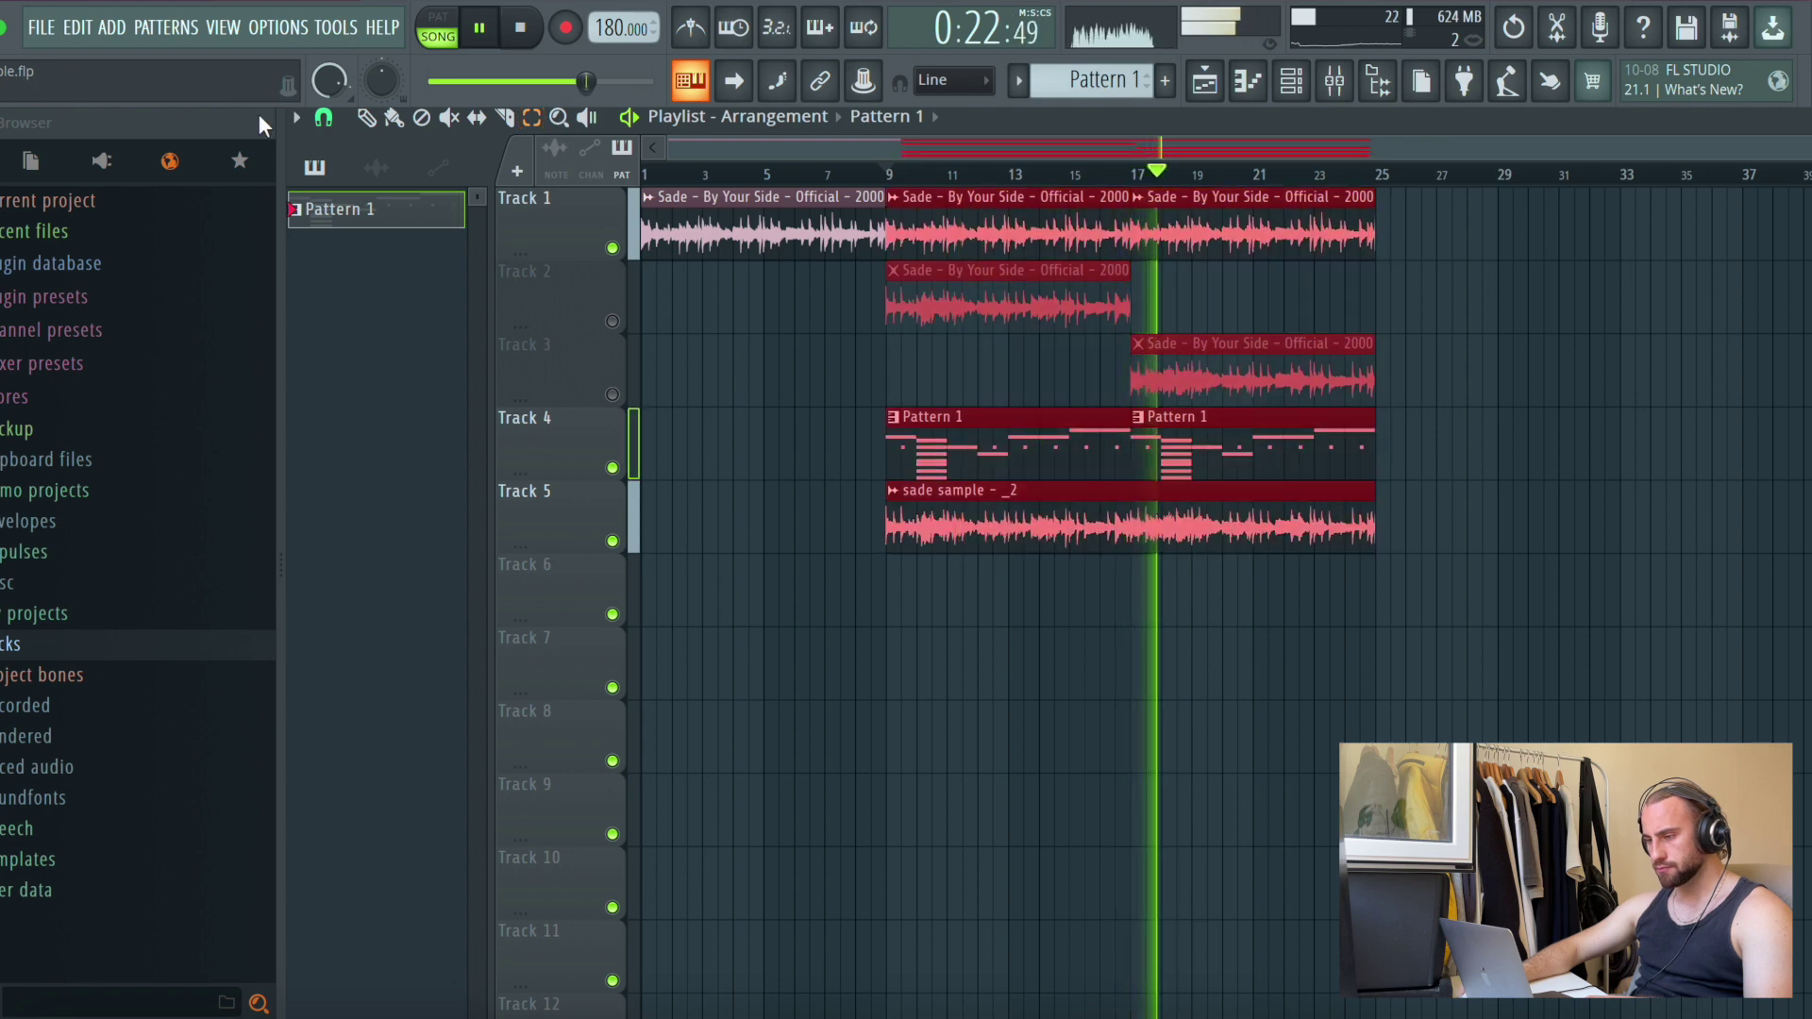
{"action": "key", "text": "ctrl+b"}
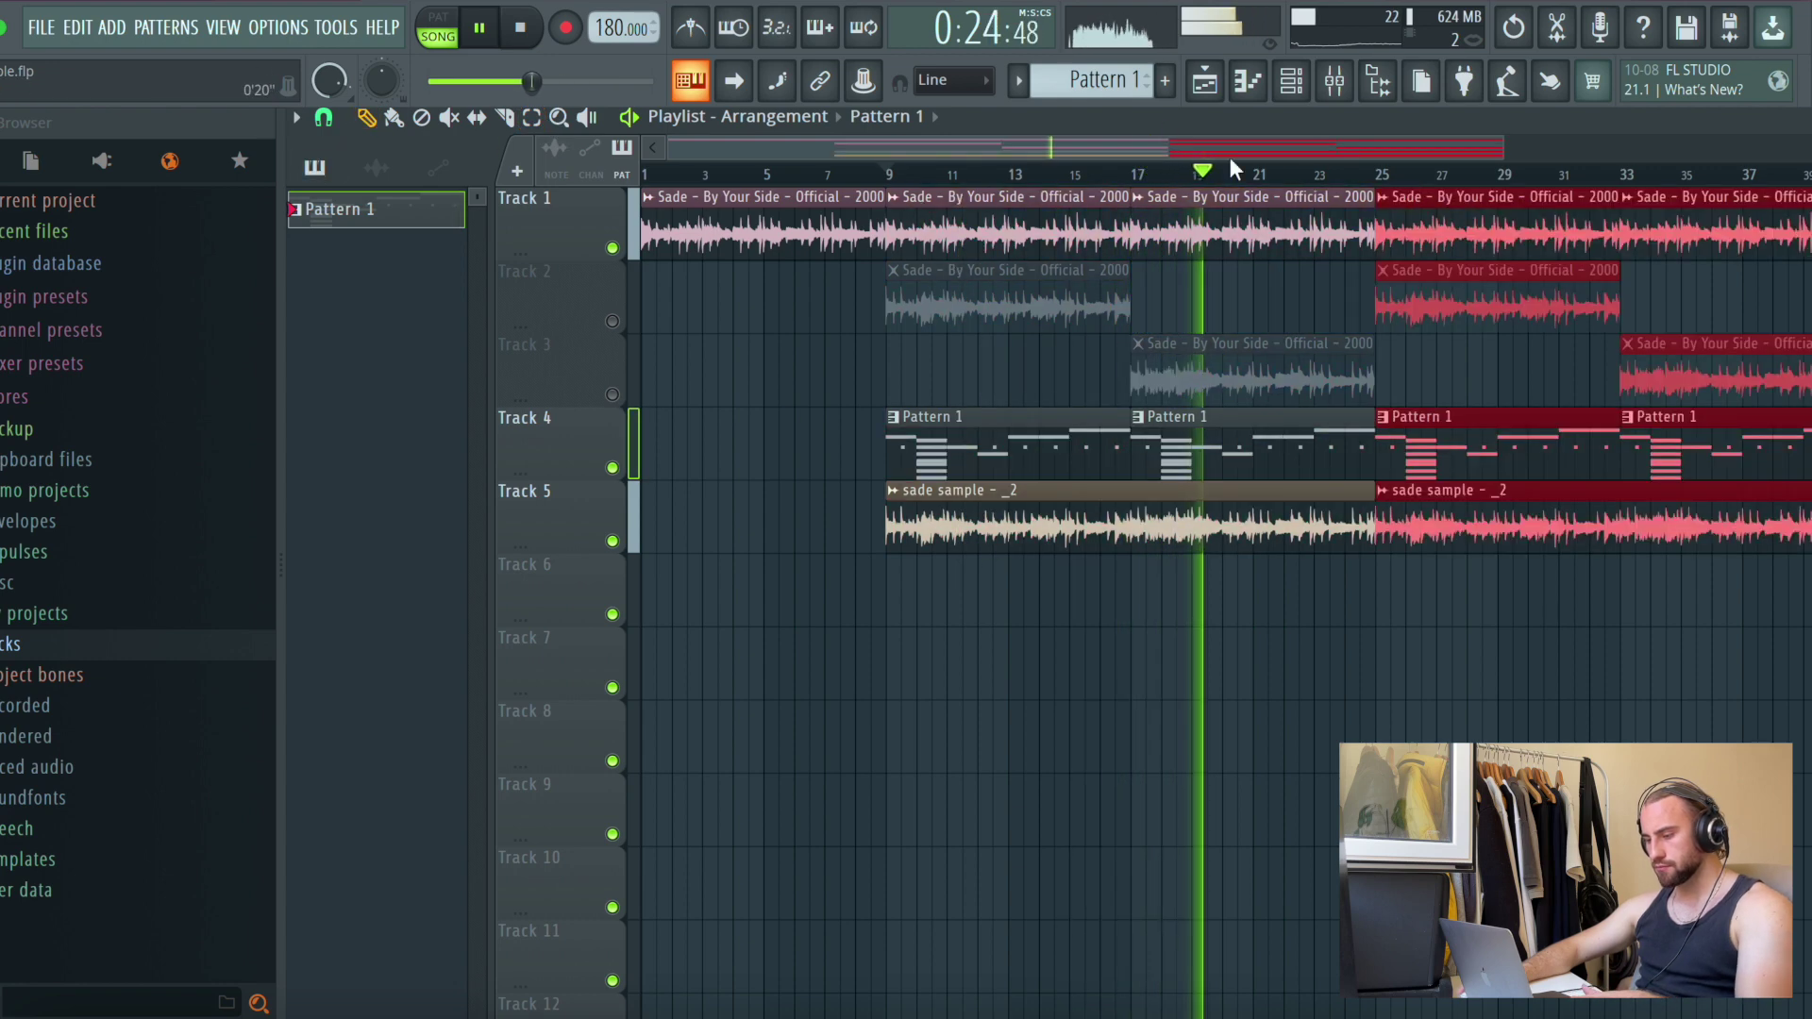
Check the seam at bar 25 and delete the duplicated sade sample - _2 clip from Track 5
{"action": "scroll", "coordinate": [1387, 177], "scroll_direction": "up", "scroll_amount": 2}
{"action": "scroll", "coordinate": [1383, 175], "scroll_direction": "up", "scroll_amount": 6}
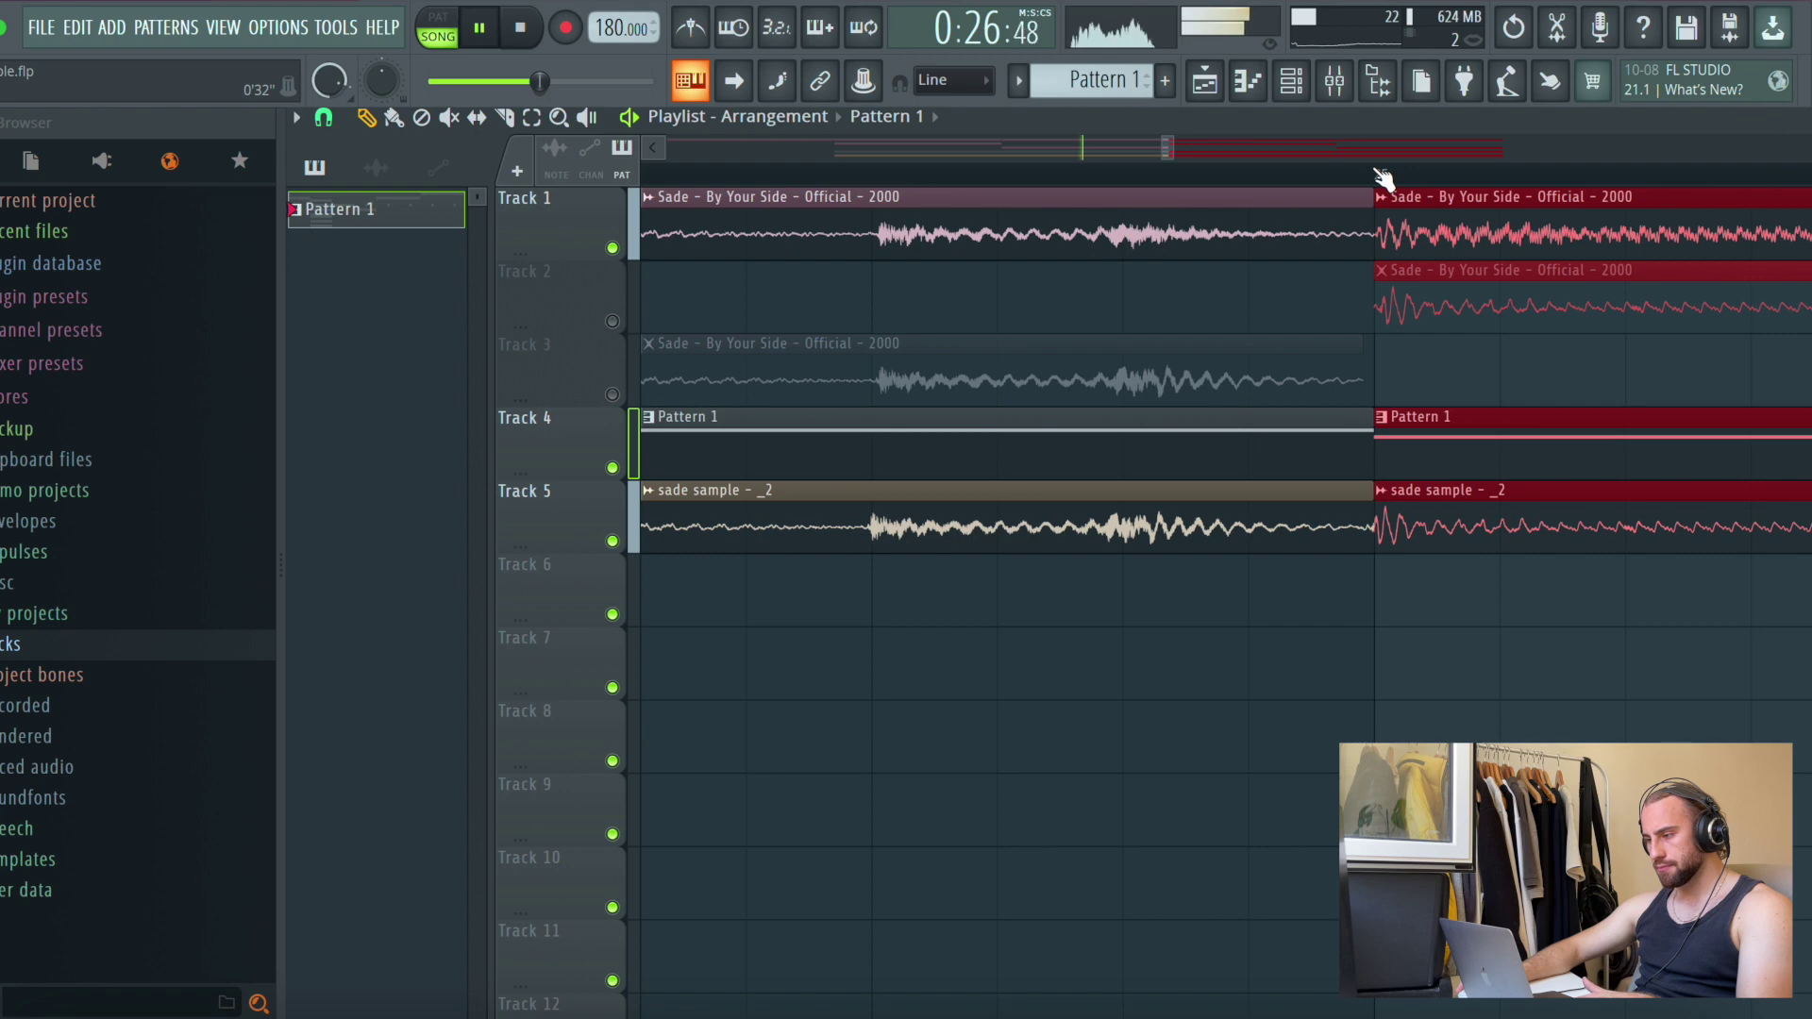
{"action": "scroll", "coordinate": [1383, 176], "scroll_direction": "down", "scroll_amount": 9}
{"action": "right_click", "coordinate": [1302, 752]}
{"action": "right_click", "coordinate": [1299, 525]}
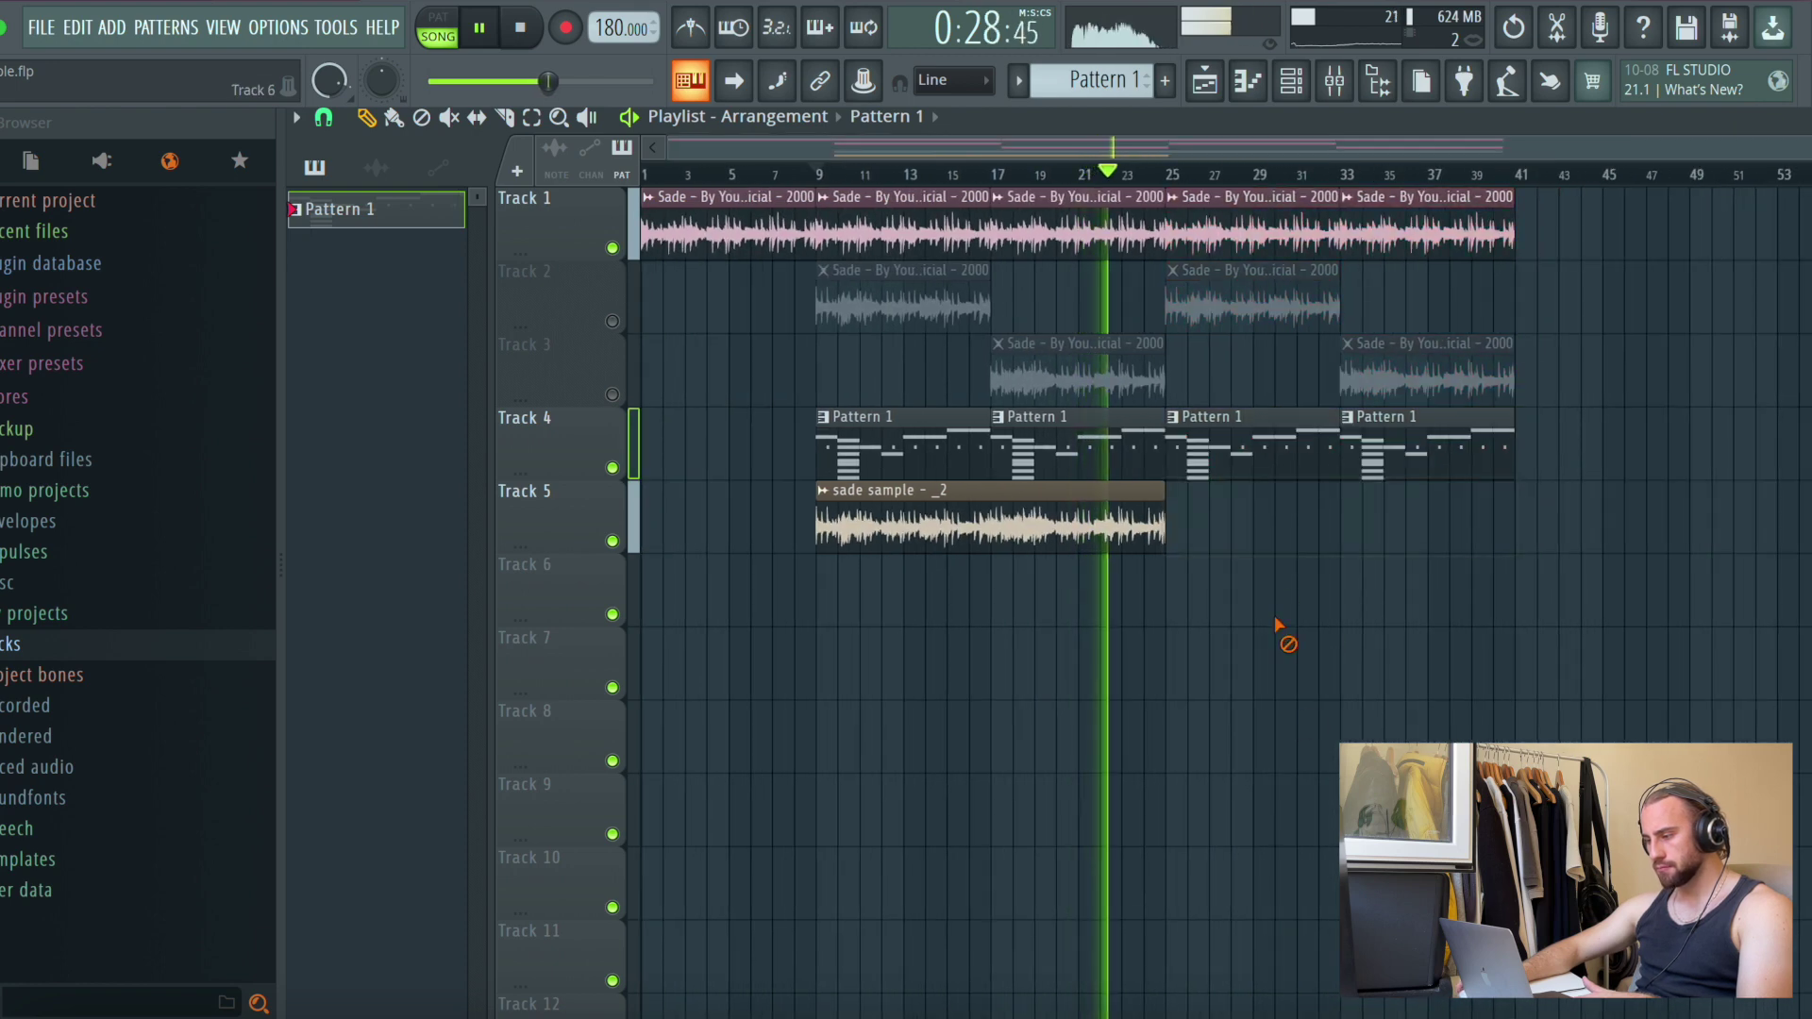
Add the OTEHIHAT 1 sample from the ONLY THE ESSENTIALS drum kit as a new channel for Pattern 1
{"action": "left_click", "coordinate": [1291, 81]}
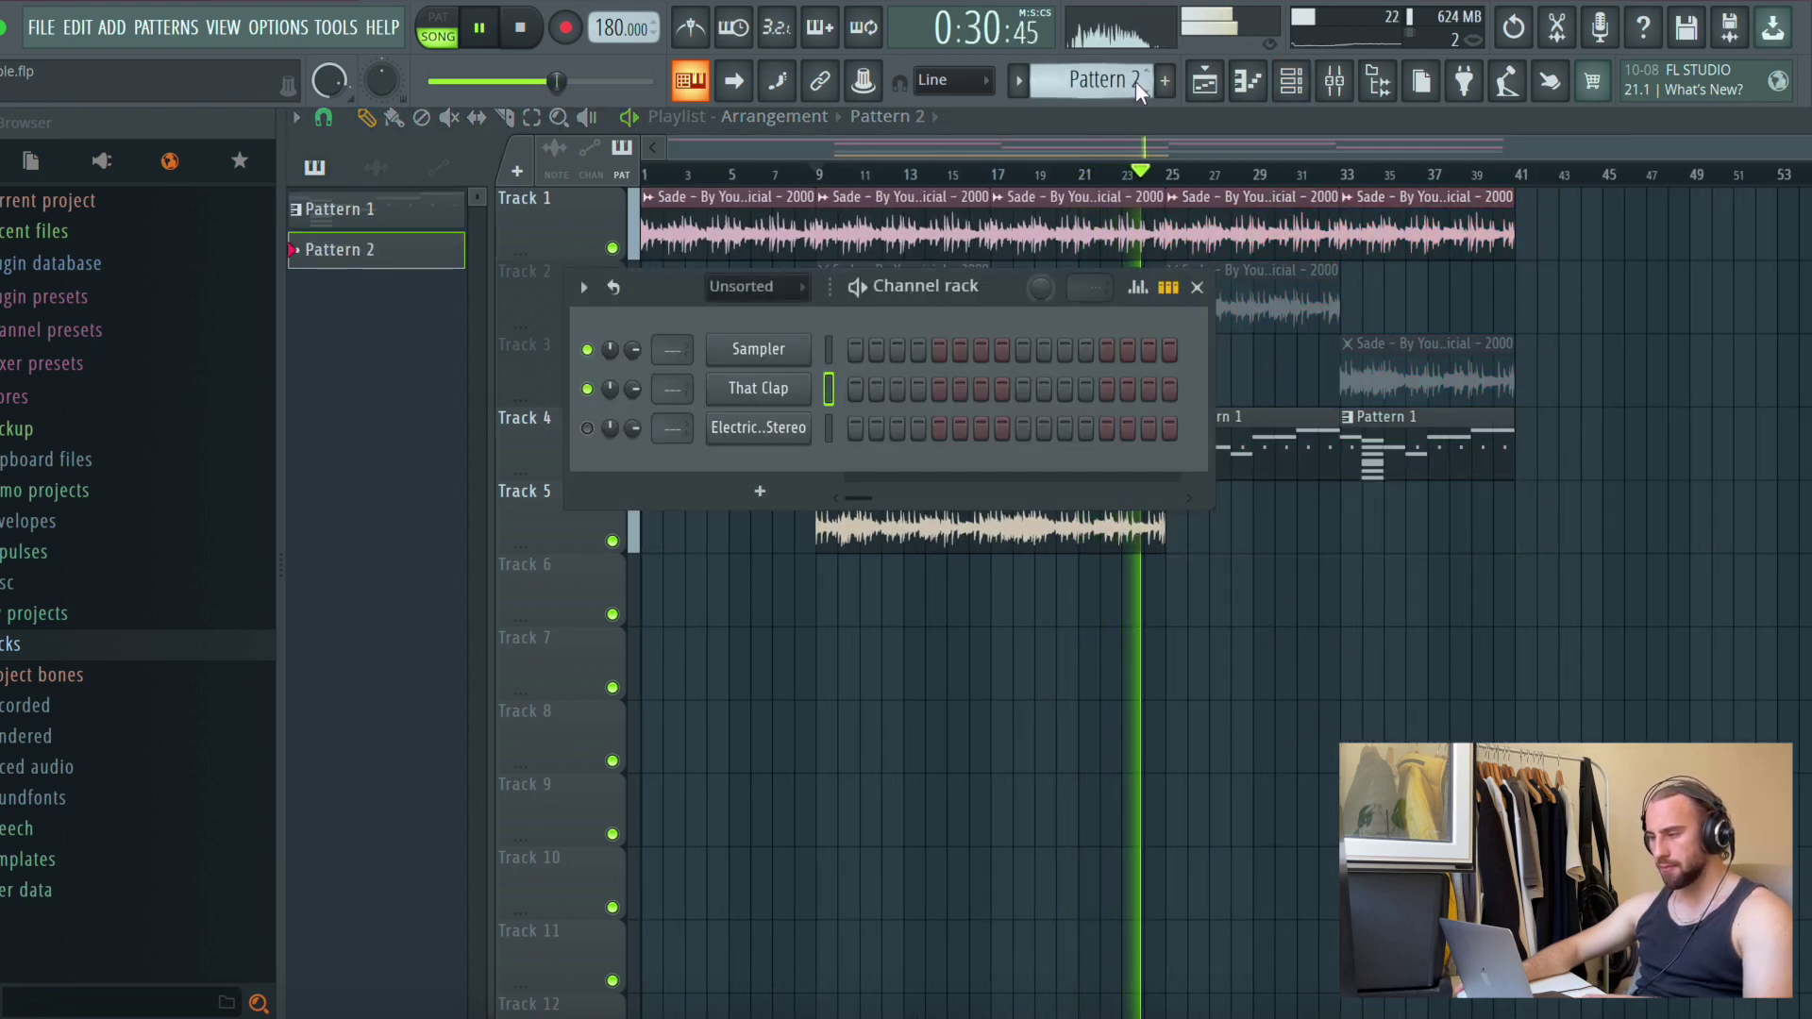
{"action": "left_click", "coordinate": [86, 654]}
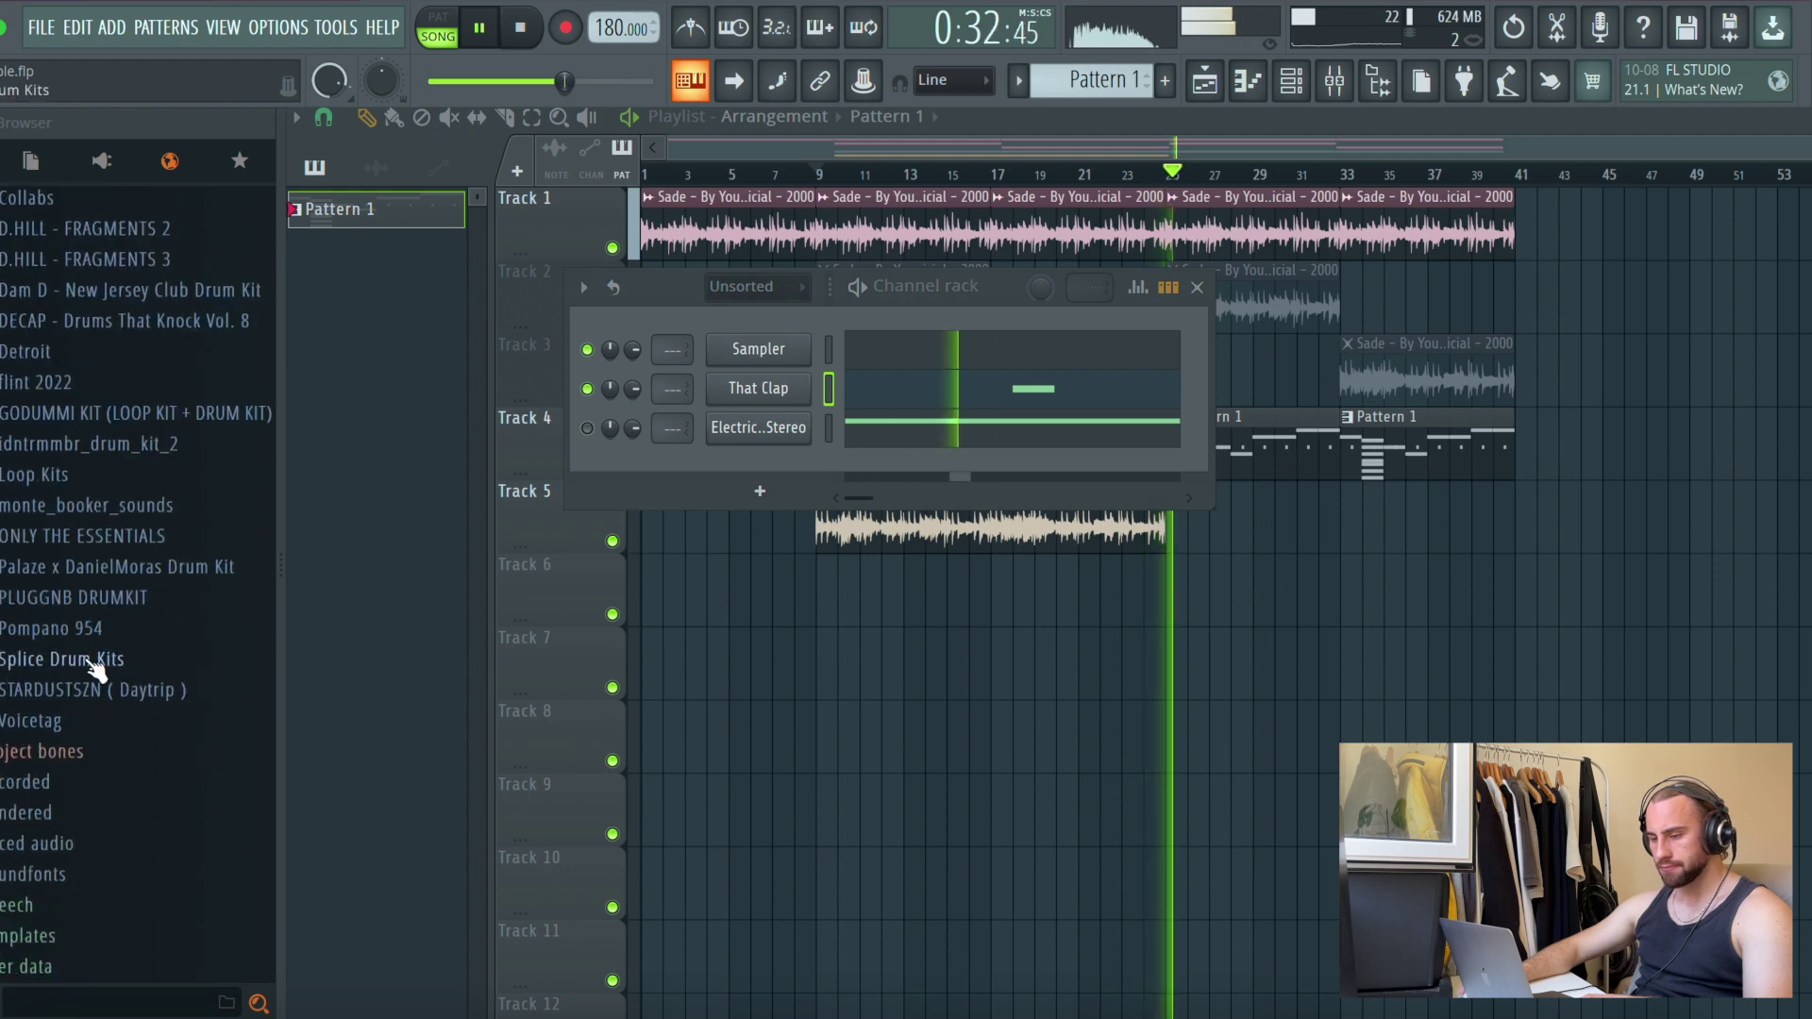
{"action": "left_click", "coordinate": [71, 545]}
{"action": "scroll", "coordinate": [68, 795], "scroll_direction": "down", "scroll_amount": 5}
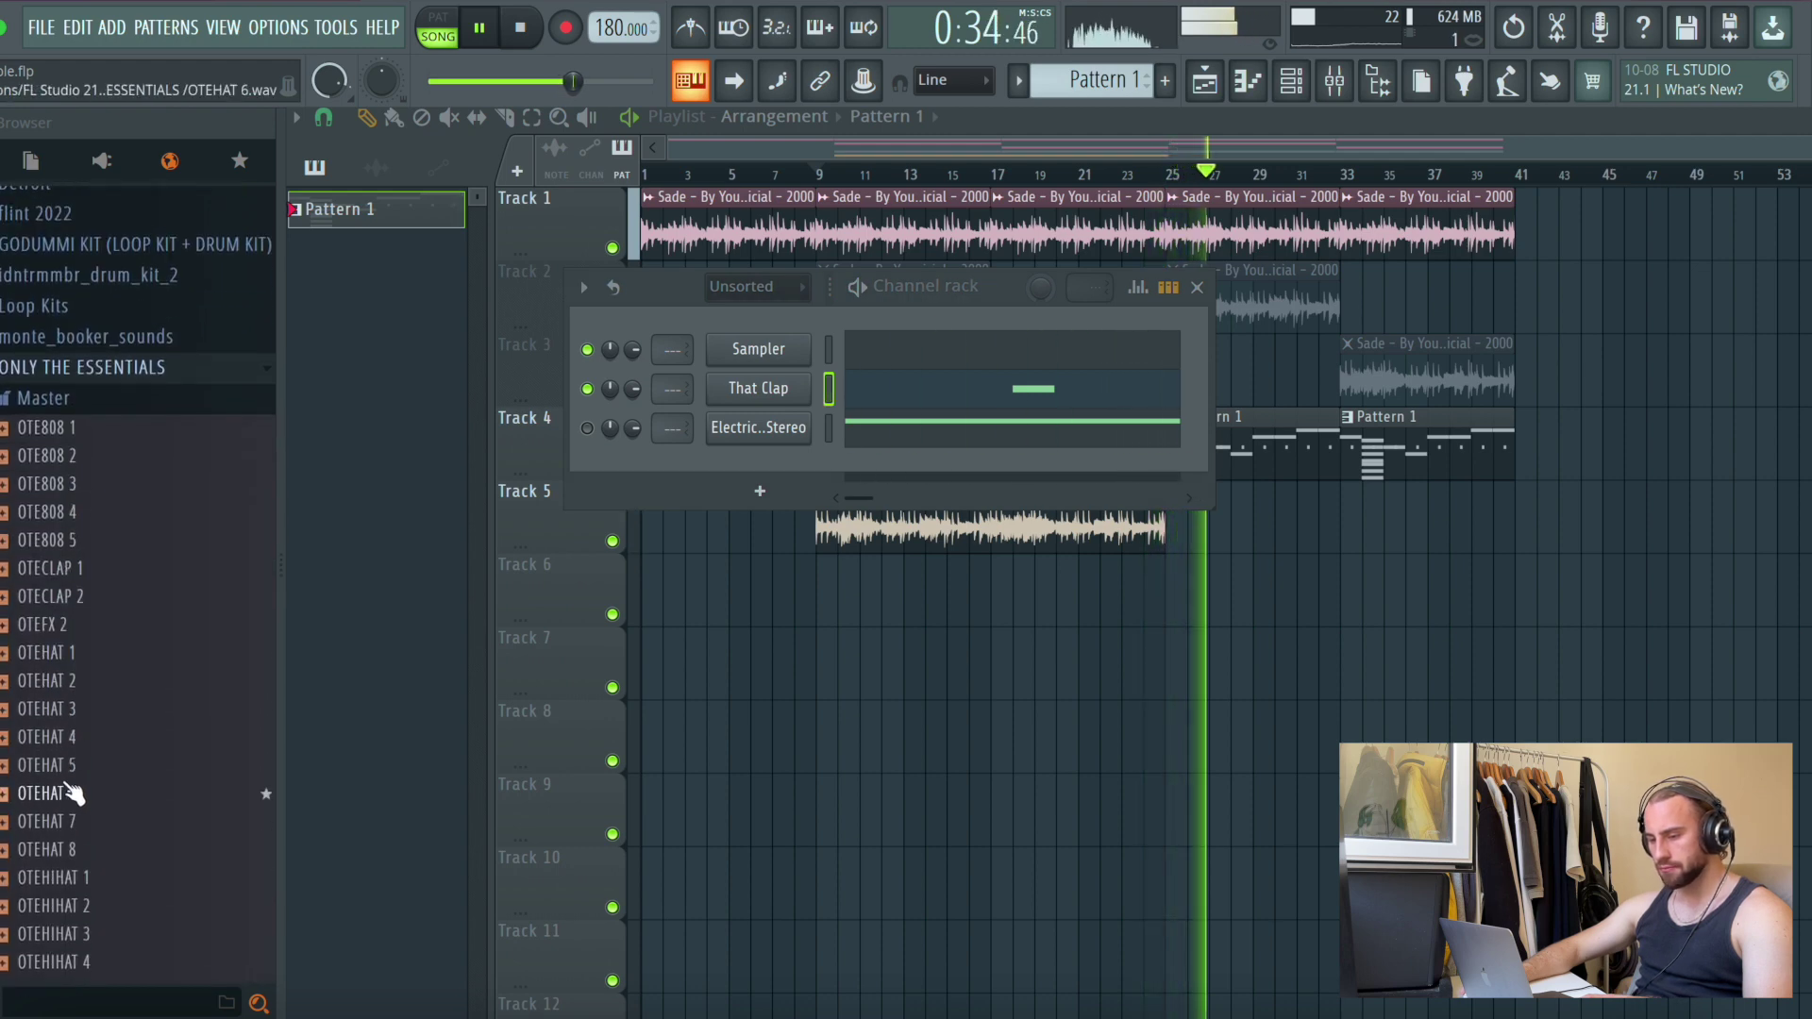
{"action": "left_click_drag", "start_coordinate": [42, 765], "coordinate": [738, 465]}
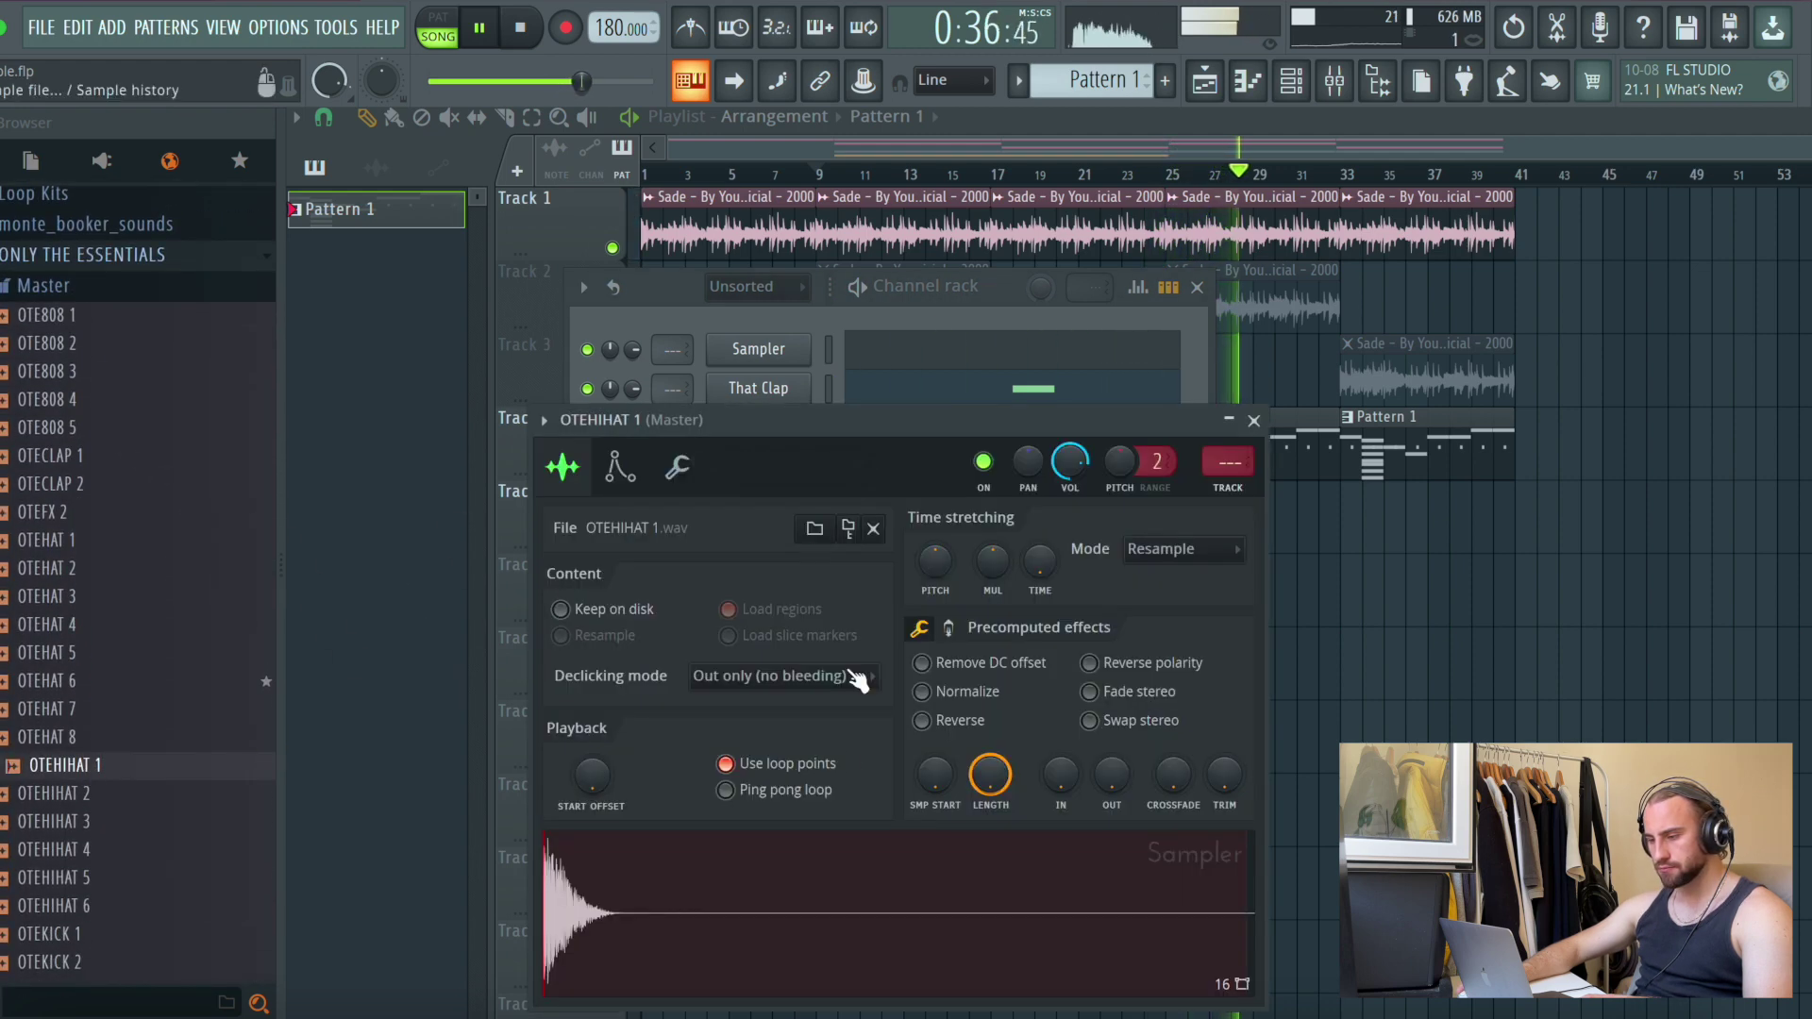
{"action": "left_click", "coordinate": [1256, 421]}
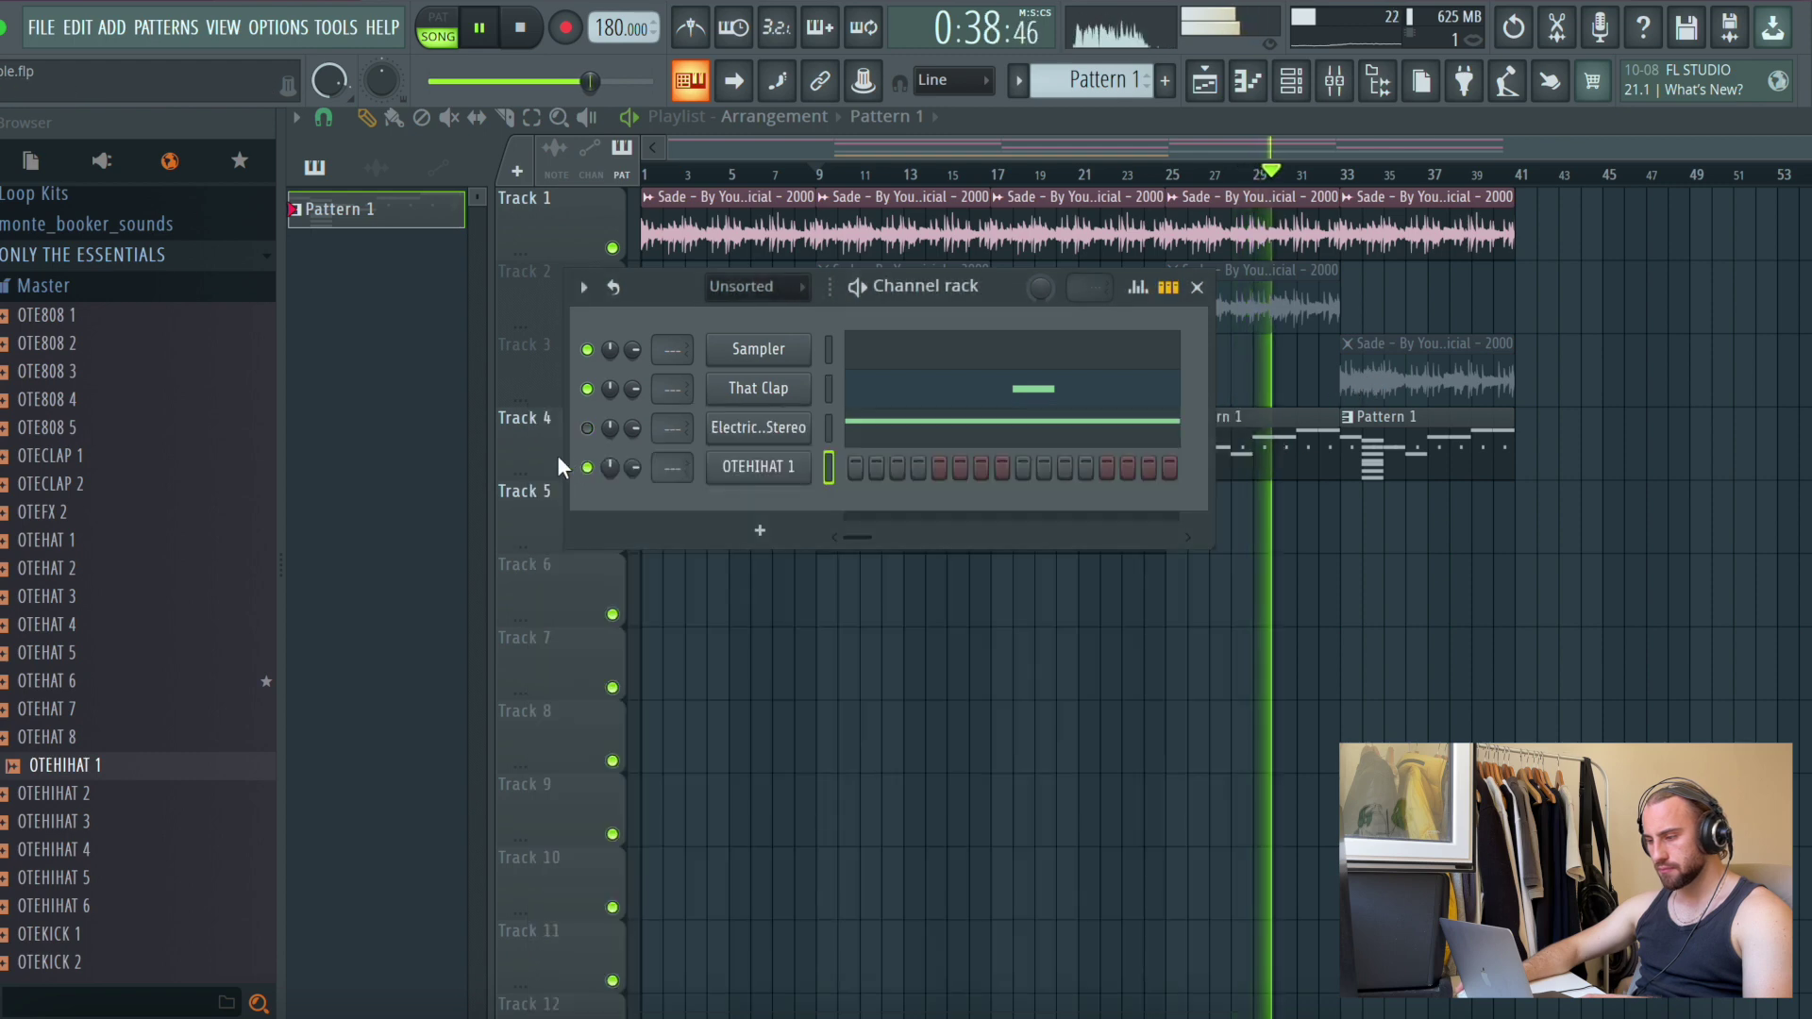
Place OTEHIHAT 1 C5 notes at the start of bar 1 and just before its midpoint, lowering the second note's velocity
{"action": "right_click", "coordinate": [783, 480]}
{"action": "left_click", "coordinate": [821, 465]}
{"action": "left_click_drag", "start_coordinate": [515, 477], "coordinate": [387, 523]}
{"action": "key", "text": "space"}
{"action": "key", "text": "space"}
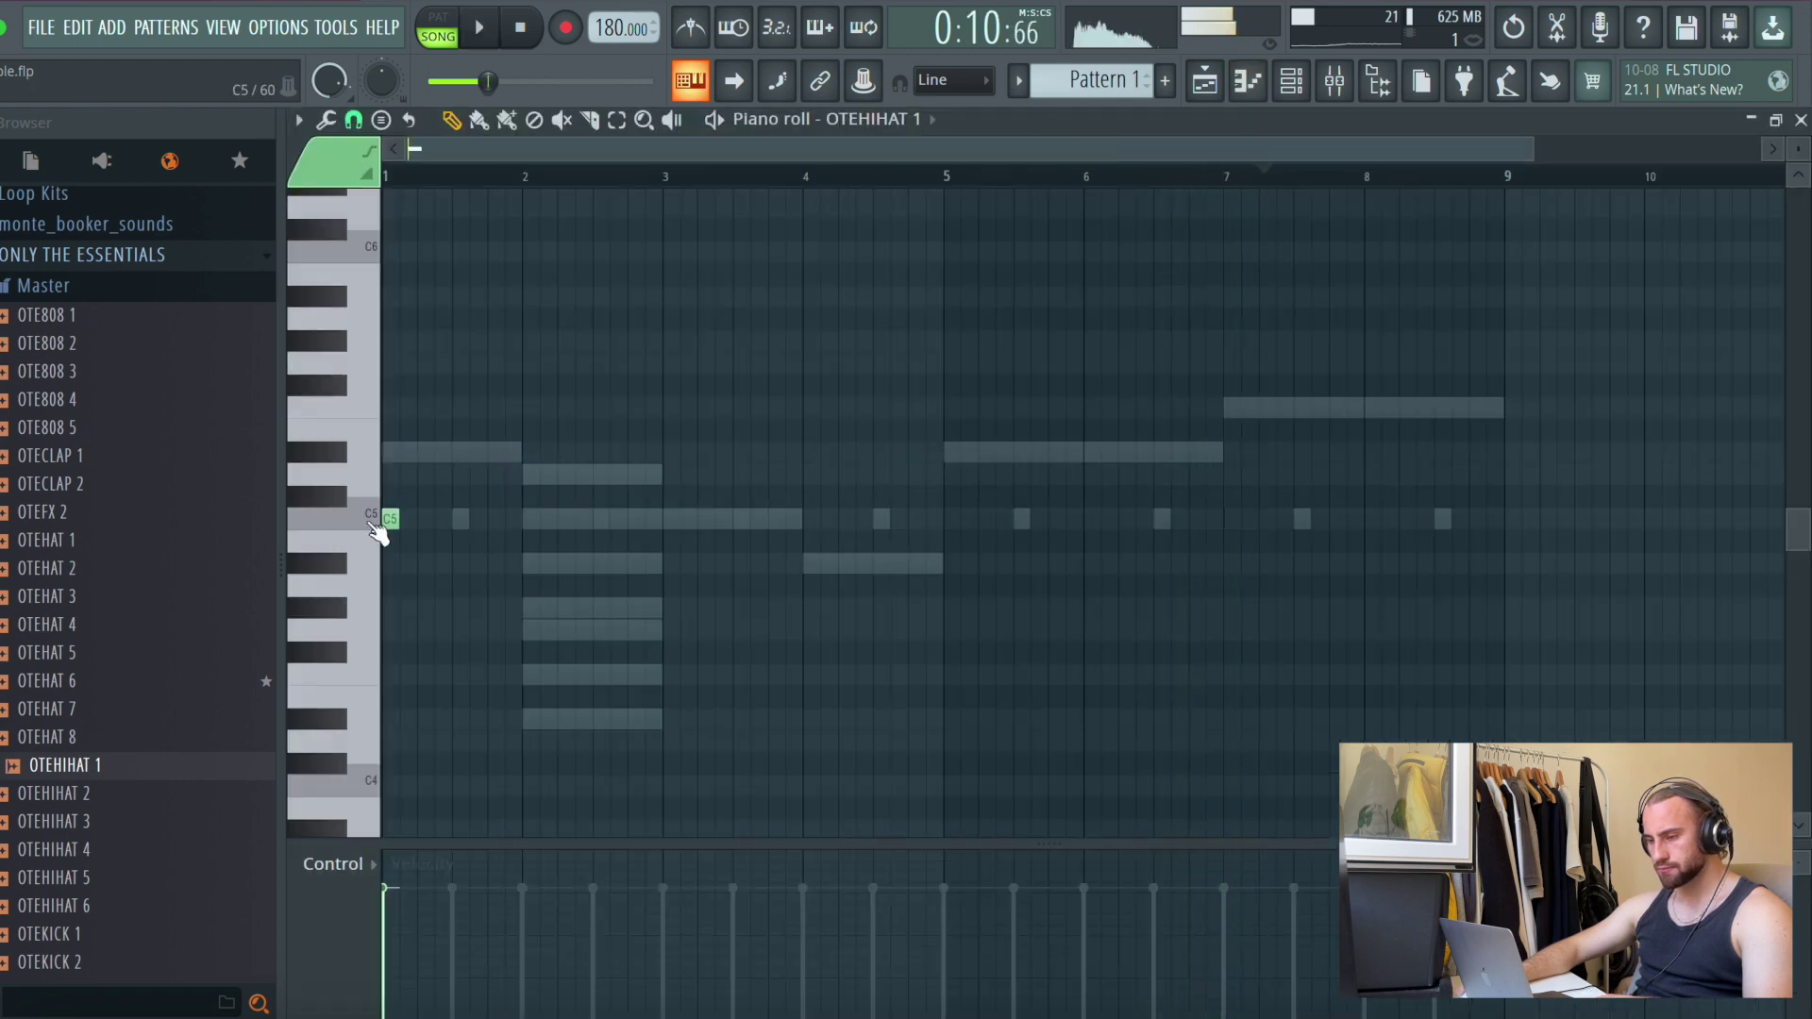
{"action": "left_click", "coordinate": [442, 518]}
{"action": "left_click", "coordinate": [434, 962]}
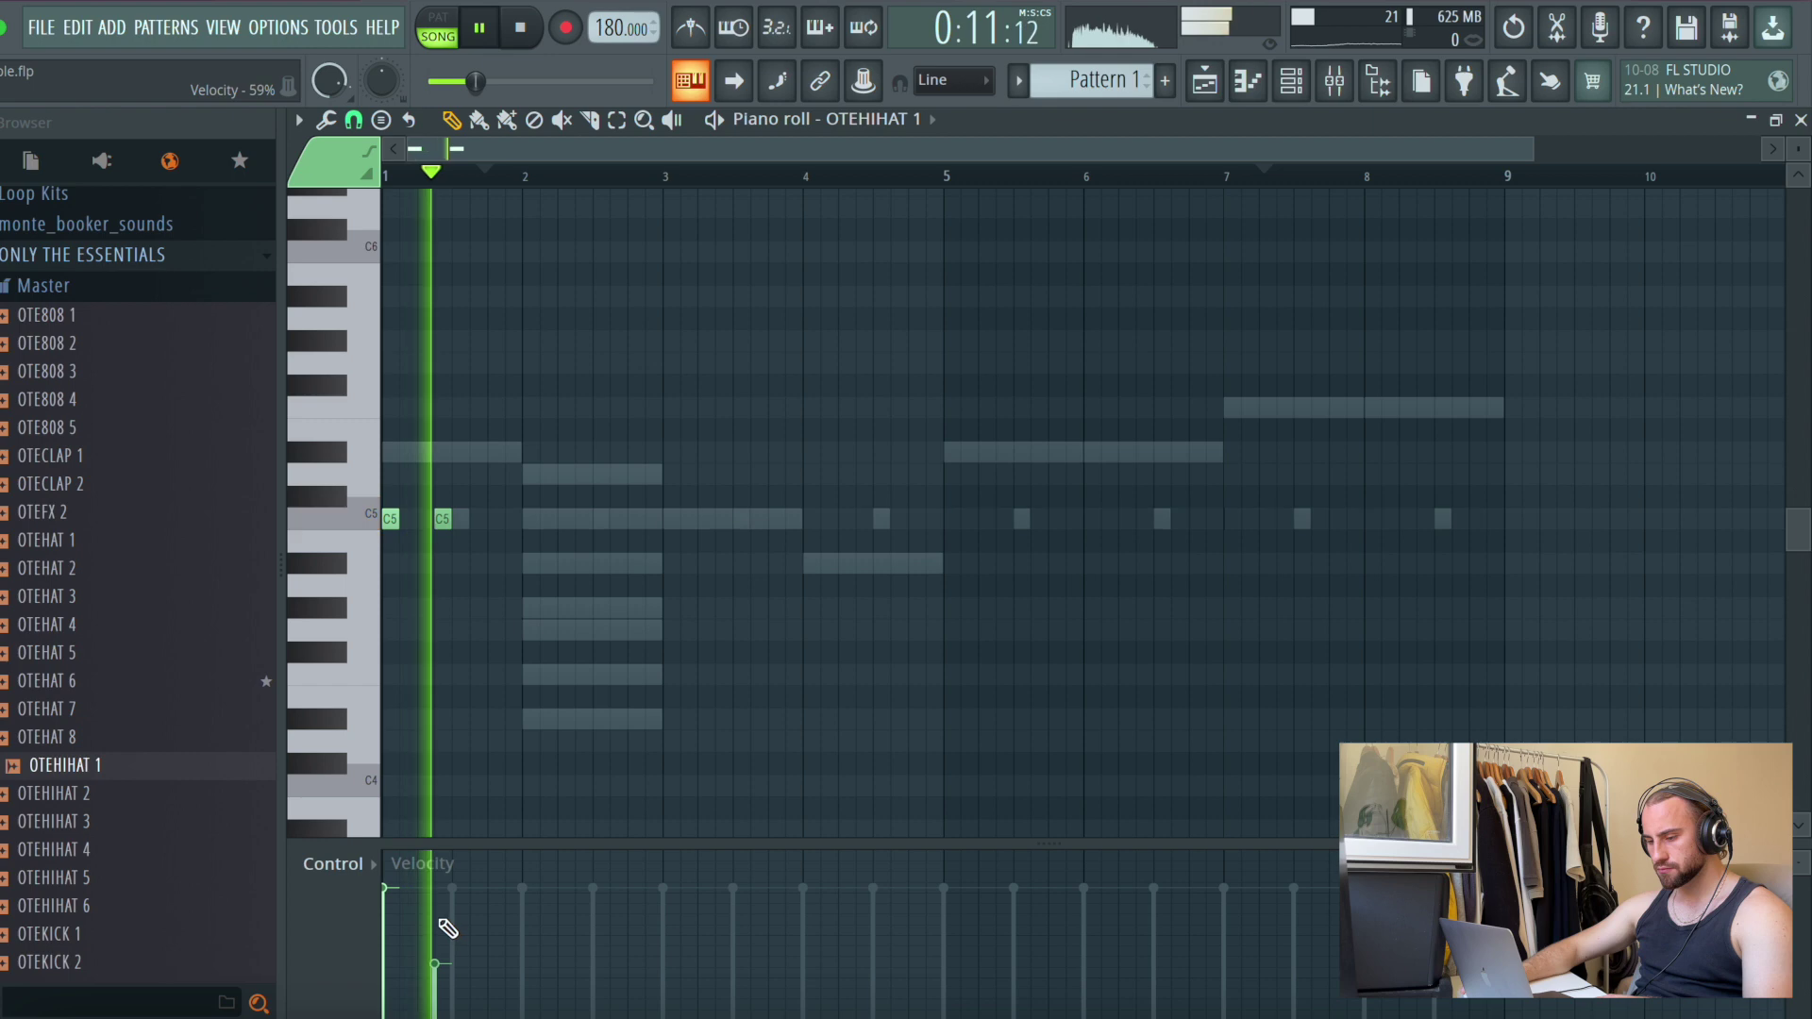
Add C5 hi-hats near the end of bar 1 at 25% velocity and a quarter of the way into bar 2
{"action": "left_click", "coordinate": [513, 518]}
{"action": "left_click", "coordinate": [565, 518]}
{"action": "left_click", "coordinate": [575, 904]}
{"action": "left_click", "coordinate": [513, 979]}
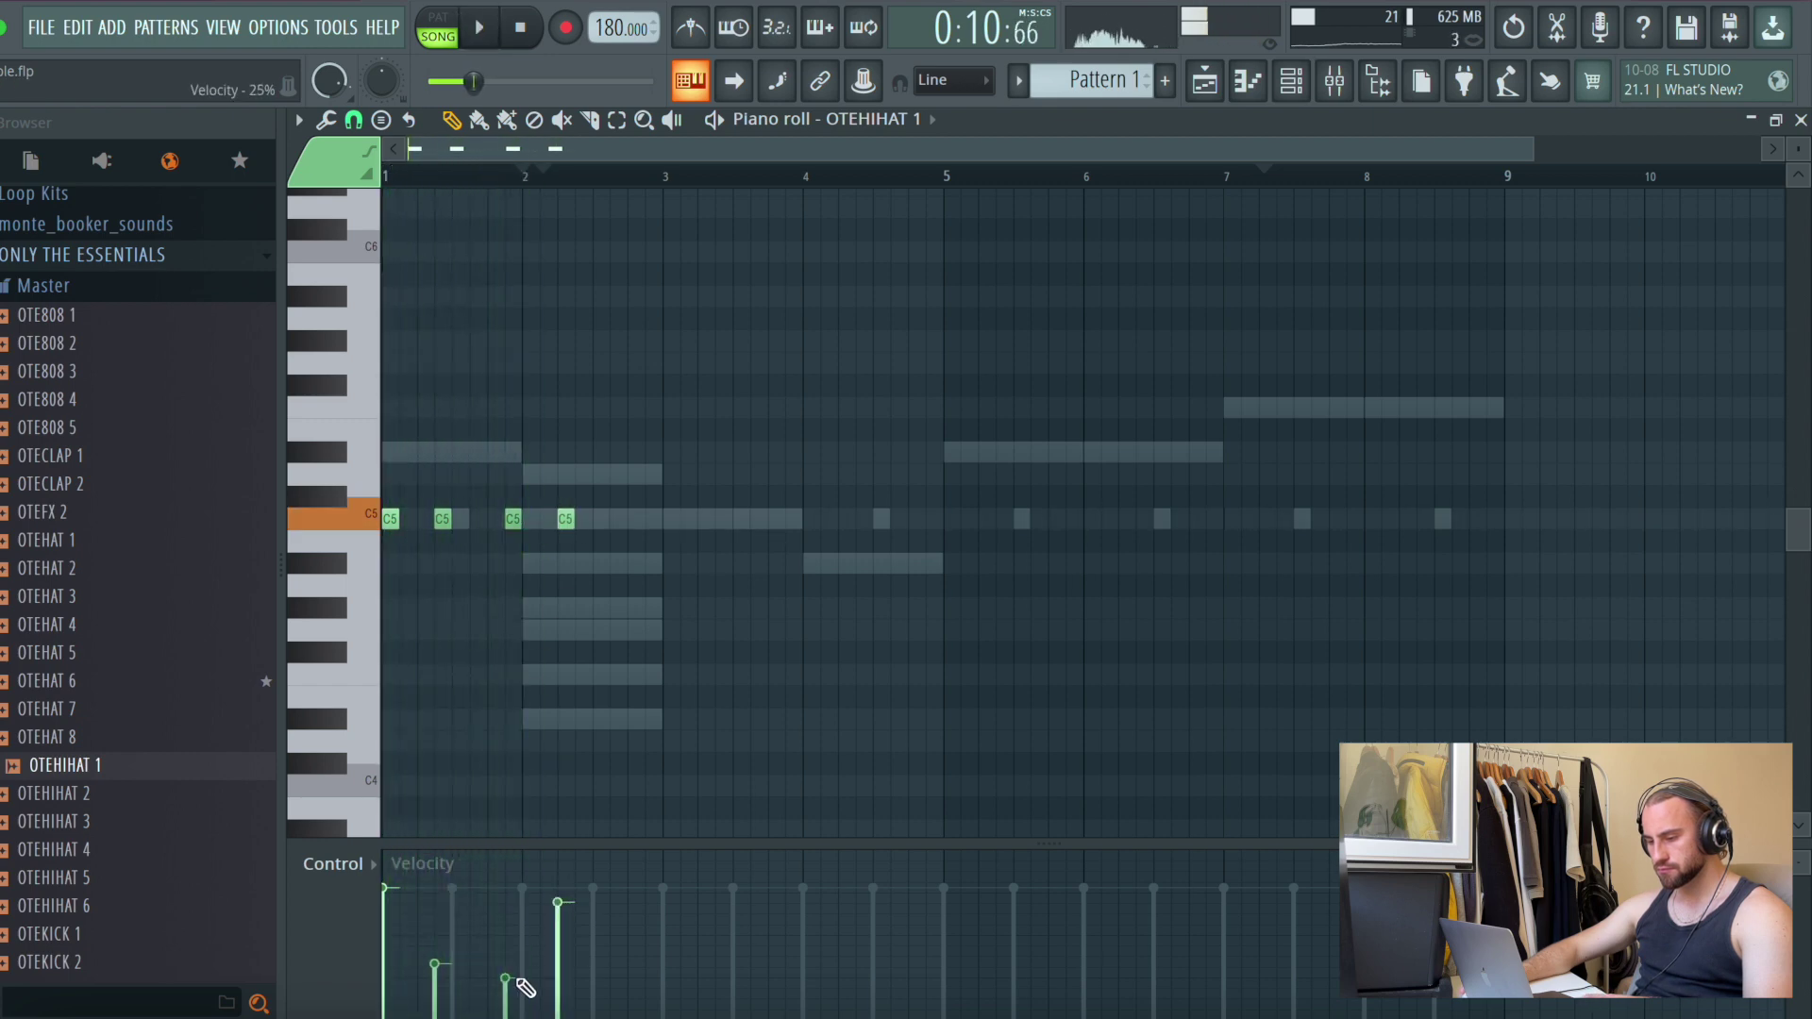
Replace the bar 2 hi-hat with one two grid steps earlier and set its velocity to 63%
{"action": "right_click", "coordinate": [563, 521]}
{"action": "left_click", "coordinate": [549, 518]}
{"action": "scroll", "coordinate": [557, 178], "scroll_direction": "up", "scroll_amount": 5}
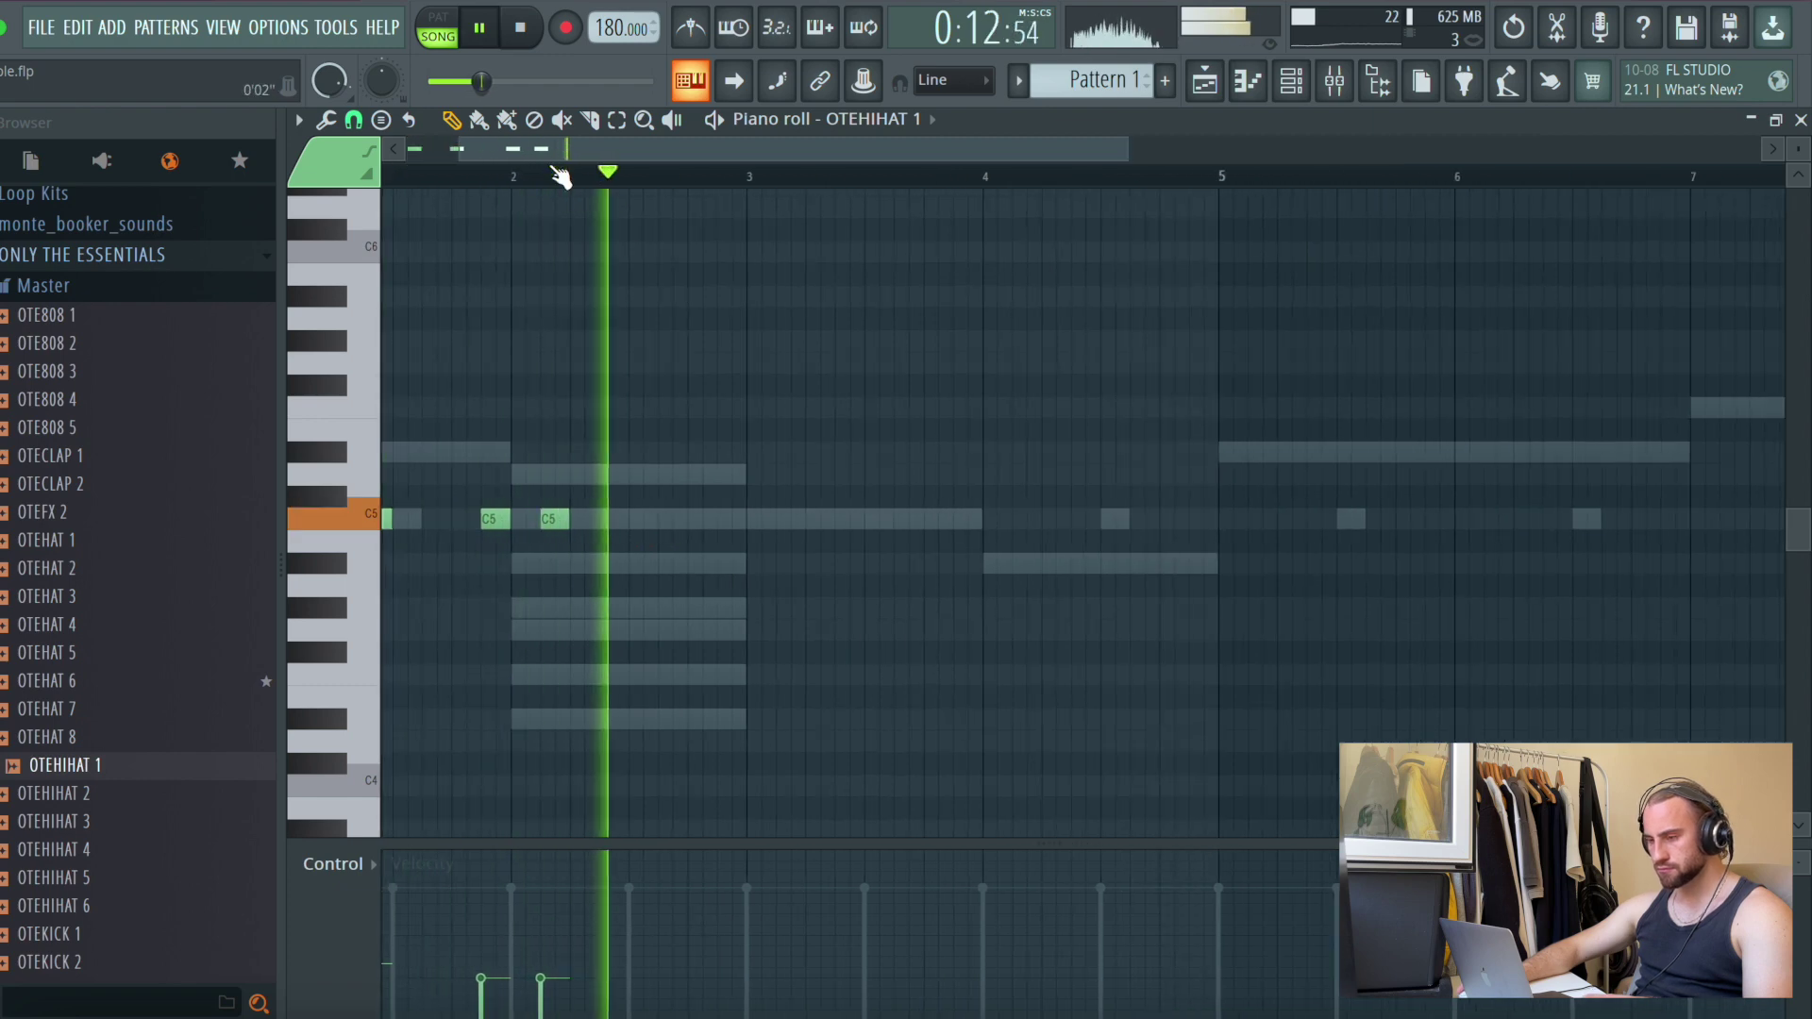
{"action": "left_click", "coordinate": [962, 913]}
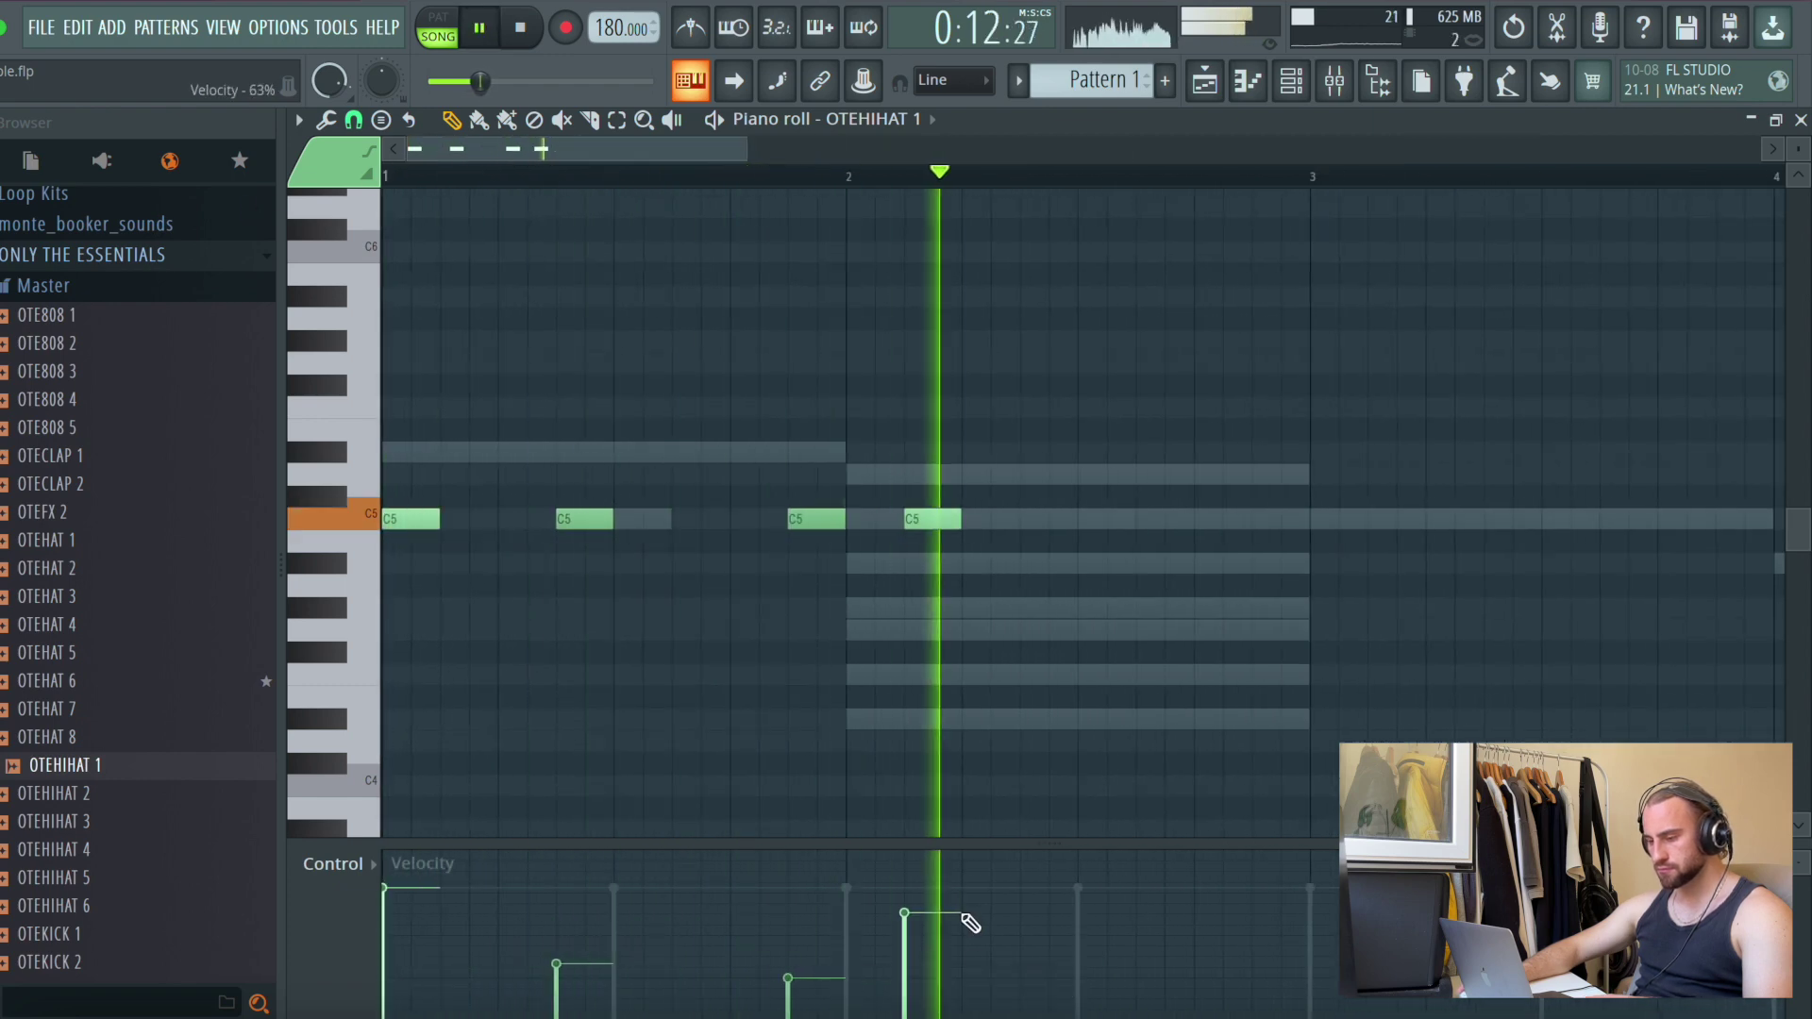
Add a C5 hi-hat directly after the first one in bar 2 and give it a slightly higher velocity
{"action": "left_click", "coordinate": [995, 520]}
{"action": "left_click_drag", "start_coordinate": [983, 529], "coordinate": [954, 530]}
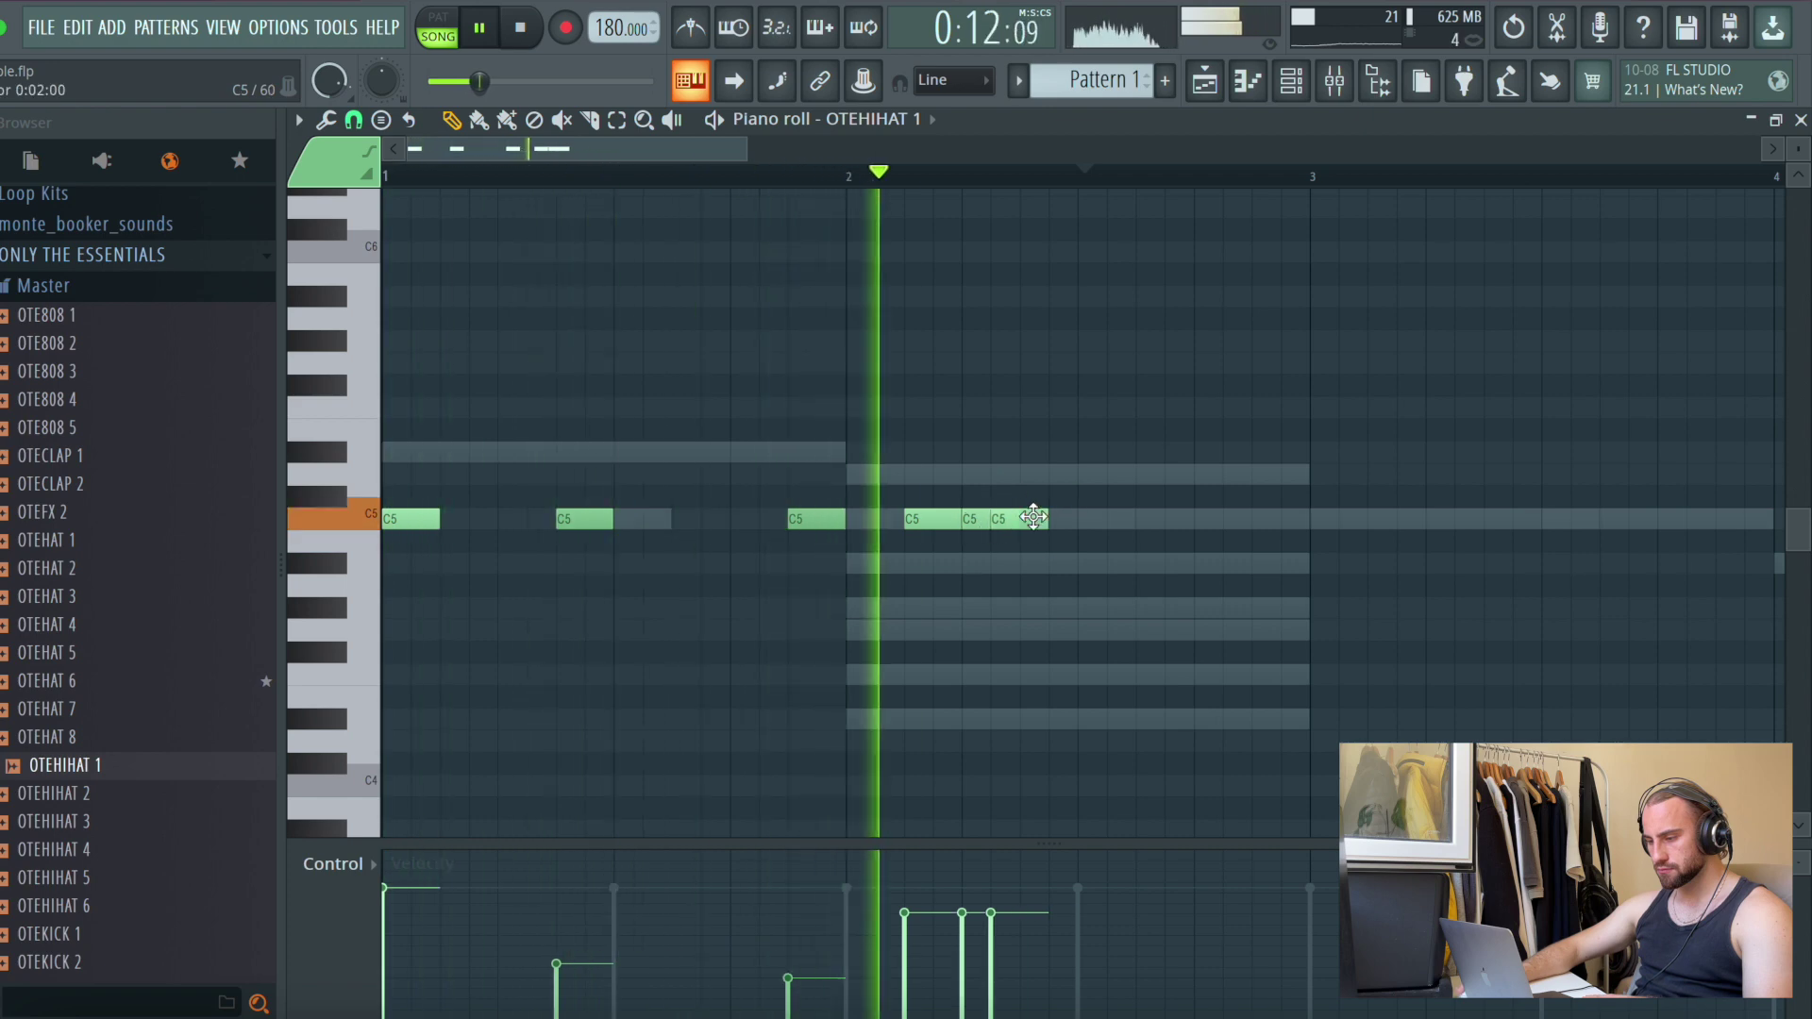
{"action": "left_click", "coordinate": [975, 893]}
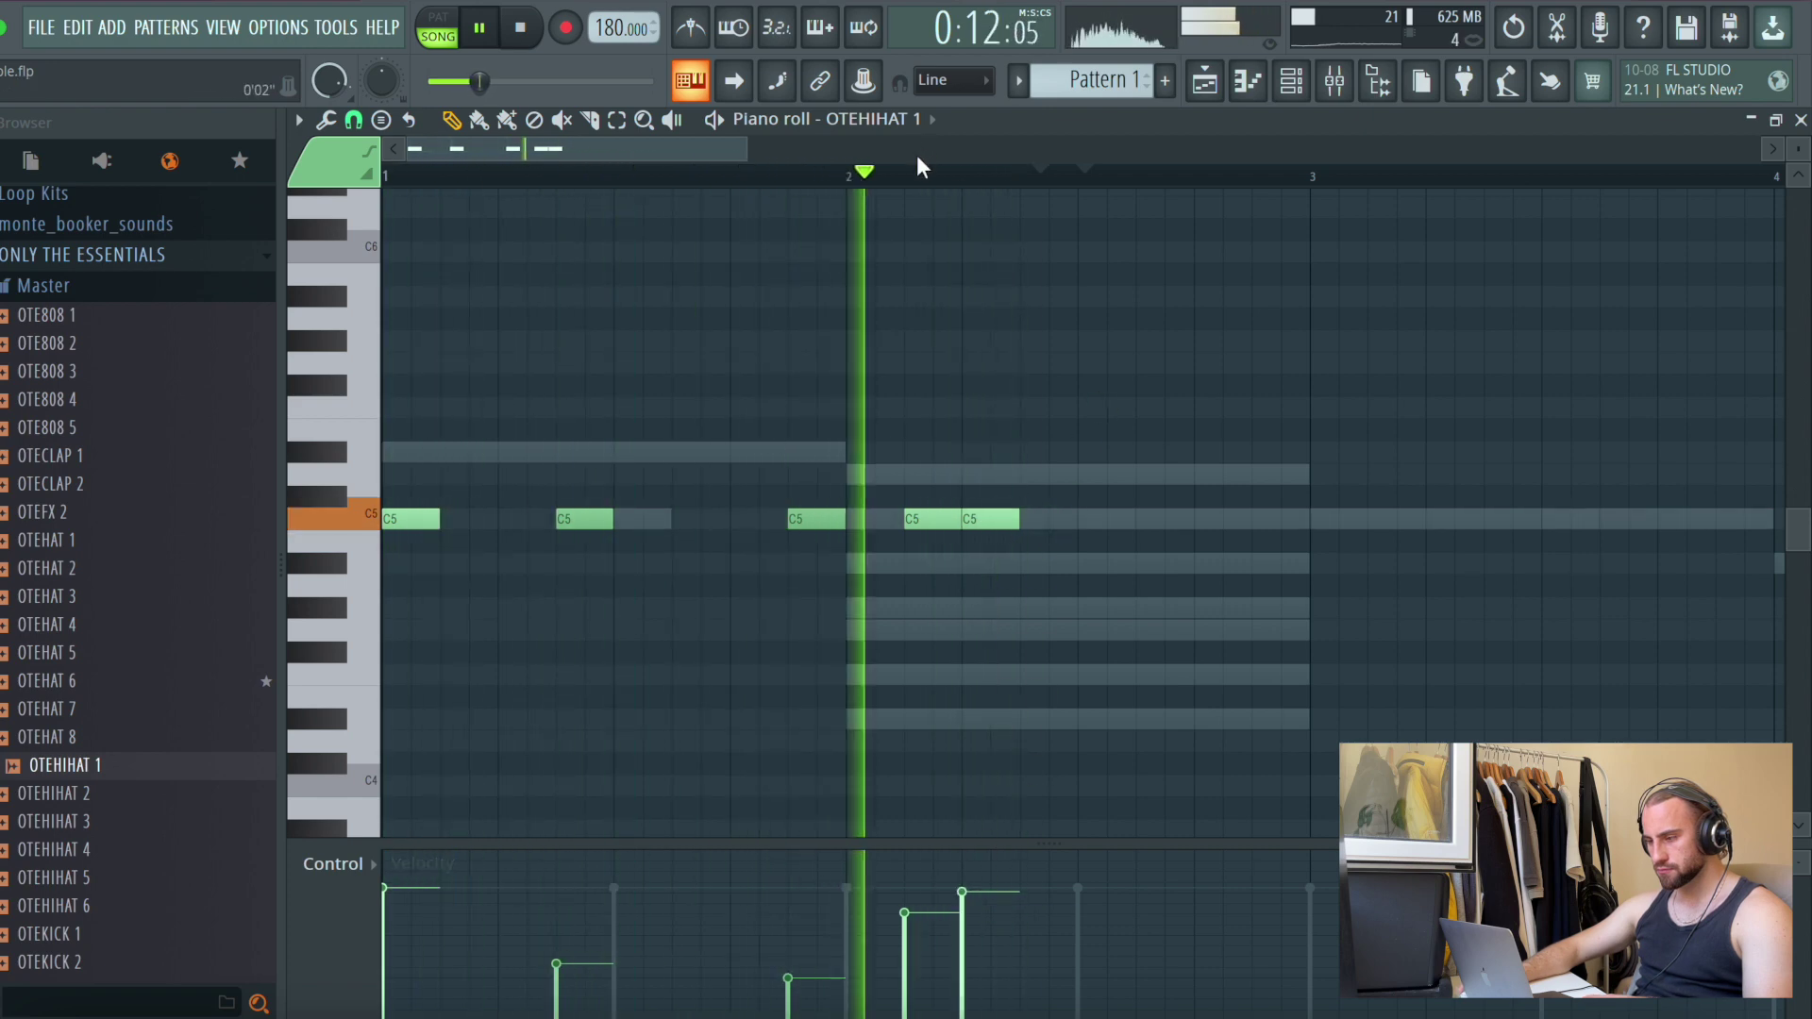
Add C5 hi-hats three-quarters into bar 2, at the start, before the middle and near the end of bar 3, and three-quarters into bar 4
{"action": "scroll", "coordinate": [930, 170], "scroll_direction": "down", "scroll_amount": 6}
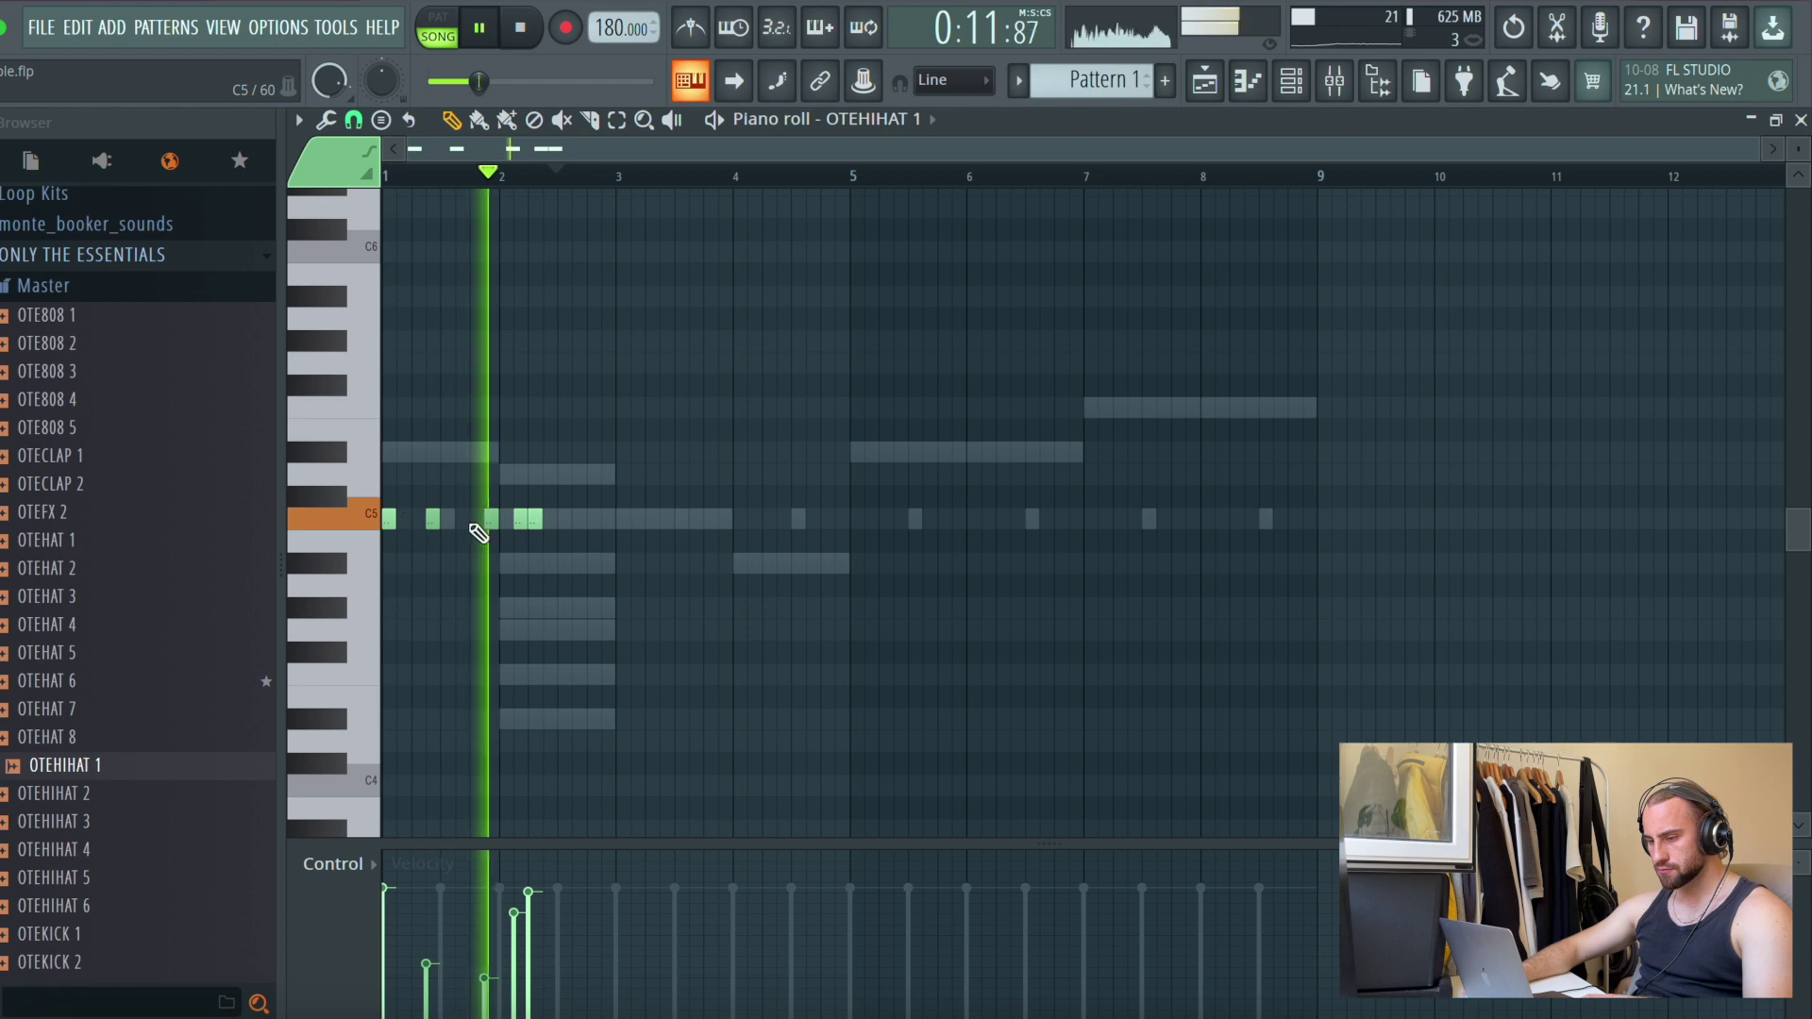
{"action": "left_click", "coordinate": [594, 520]}
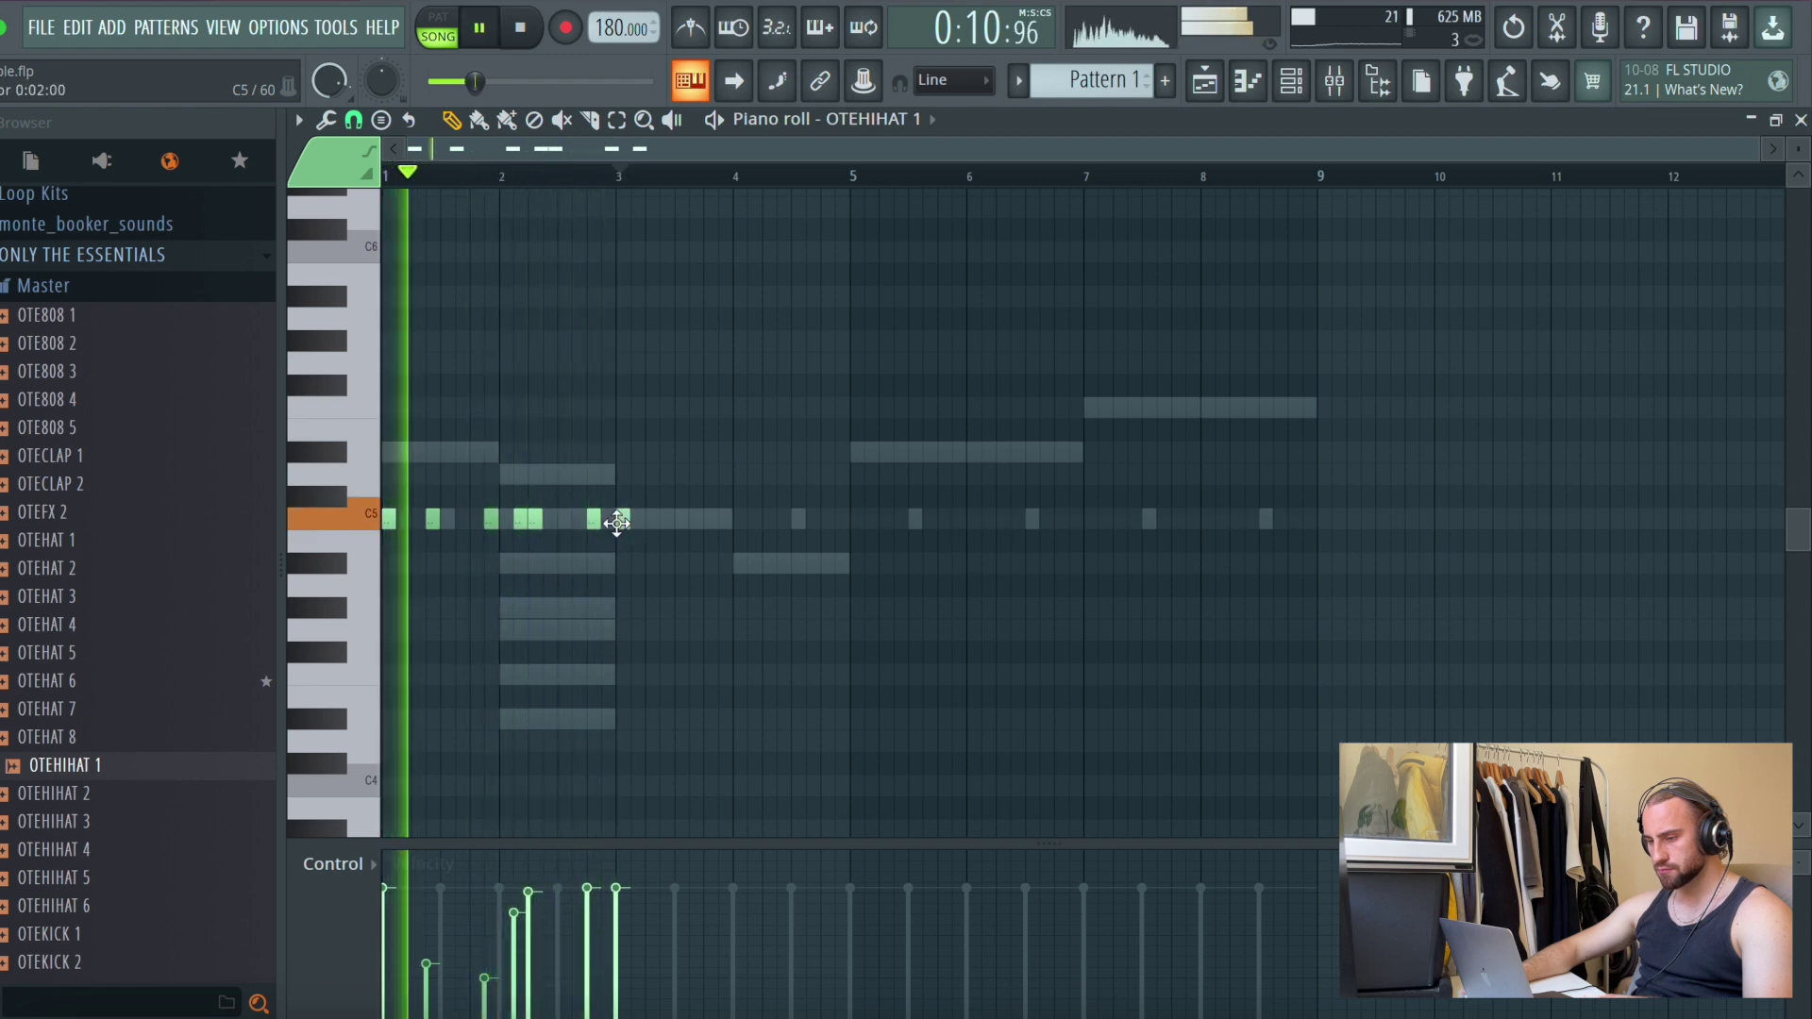
{"action": "left_click", "coordinate": [668, 517]}
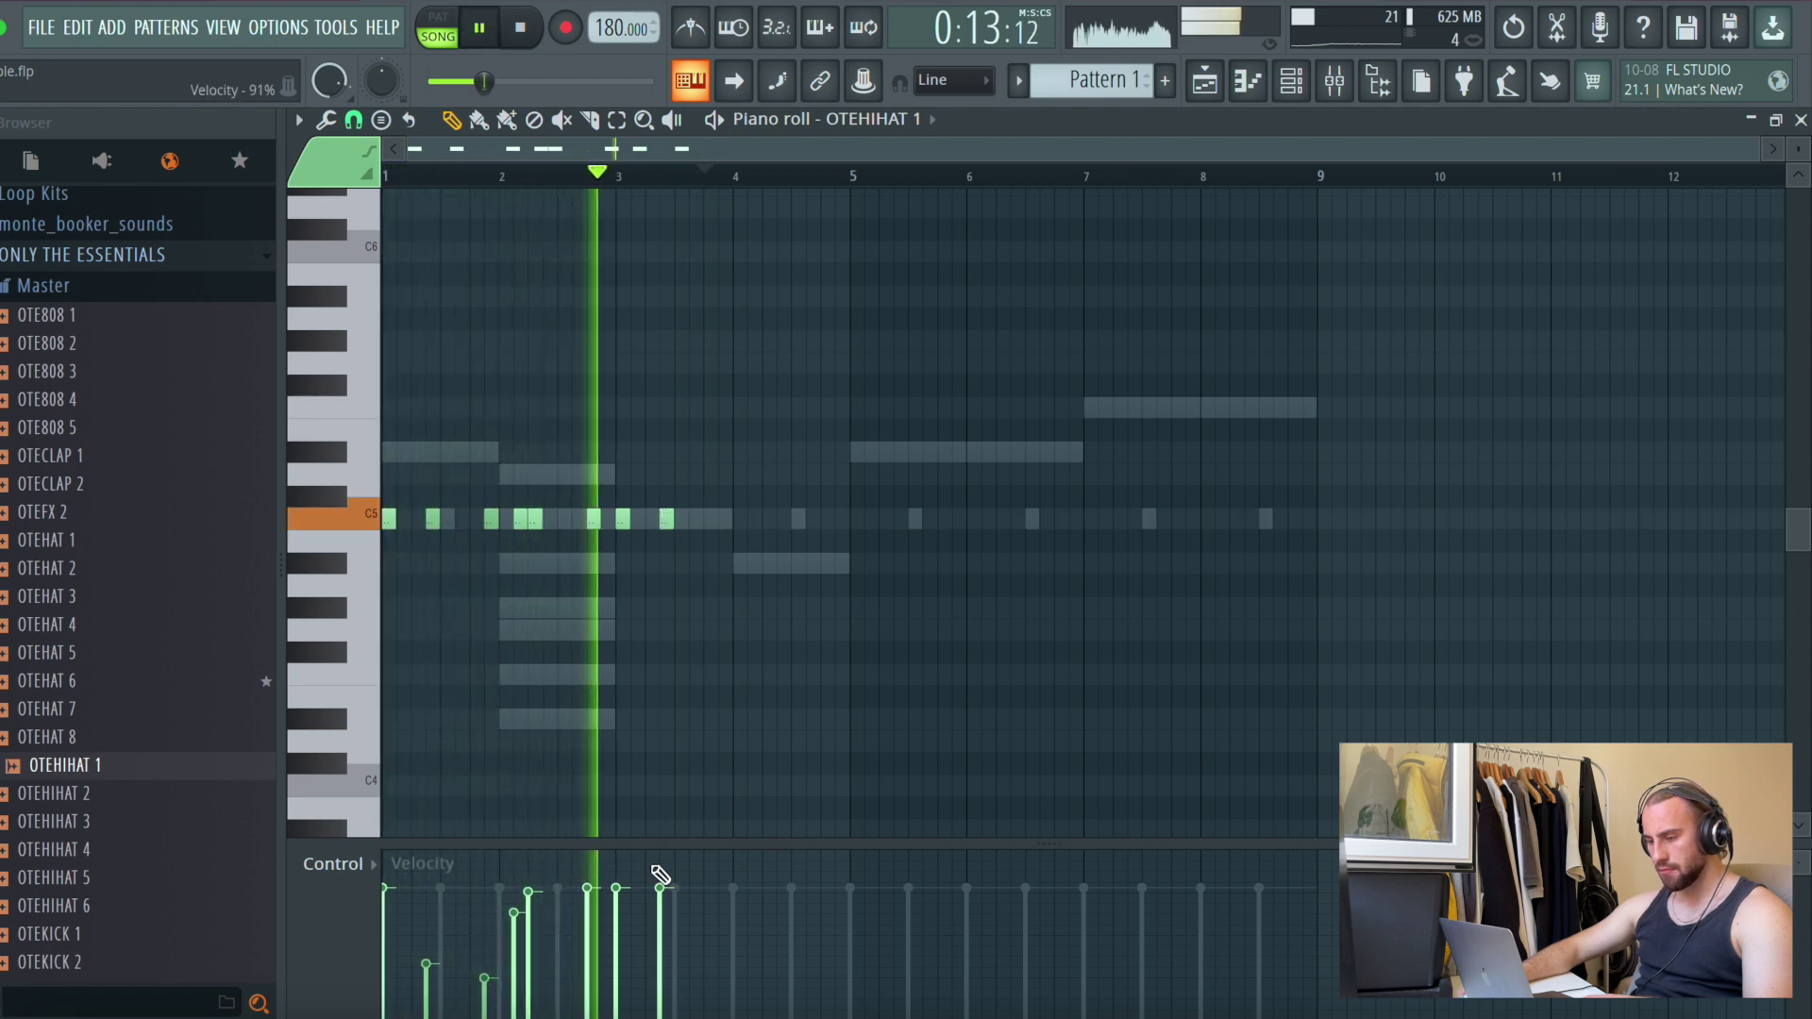
{"action": "left_click", "coordinate": [724, 518]}
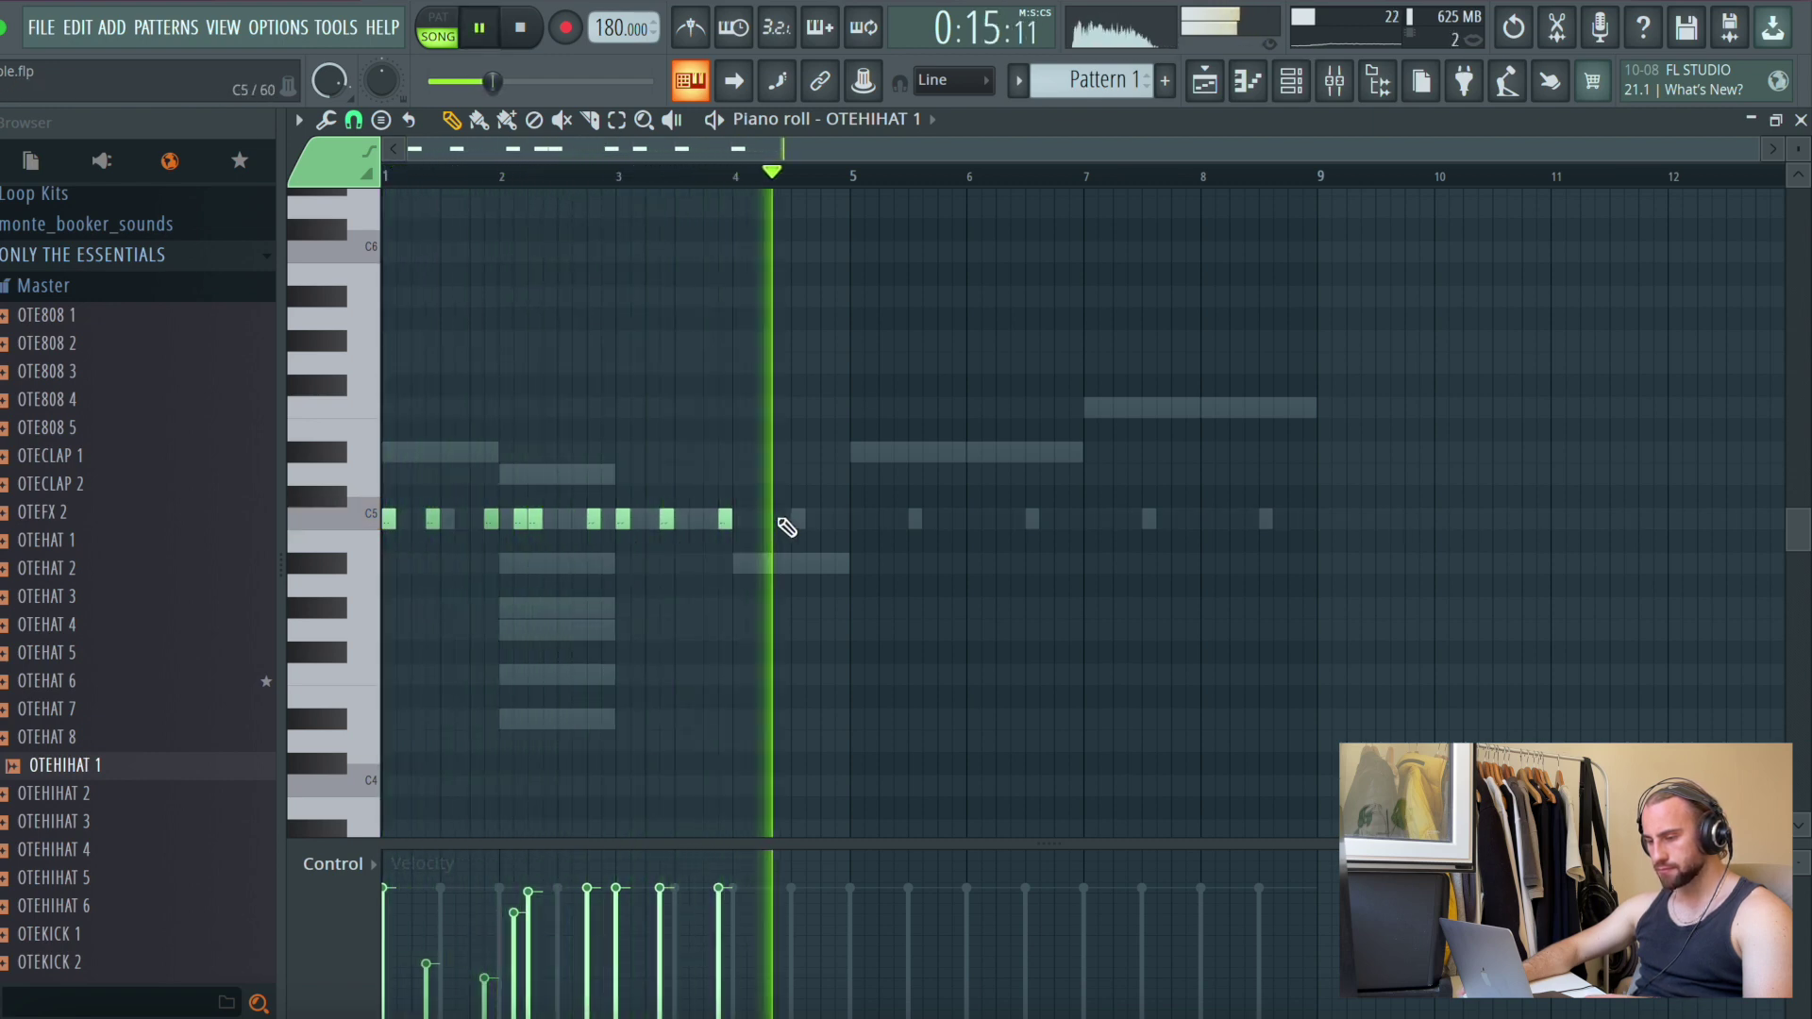
{"action": "left_click", "coordinate": [826, 518]}
Set the snap to 1/3 step and turn the bar 4 hi-hat into a short C5, B4, A#4, A4 roll with falling velocities
{"action": "scroll", "coordinate": [868, 174], "scroll_direction": "up", "scroll_amount": 5}
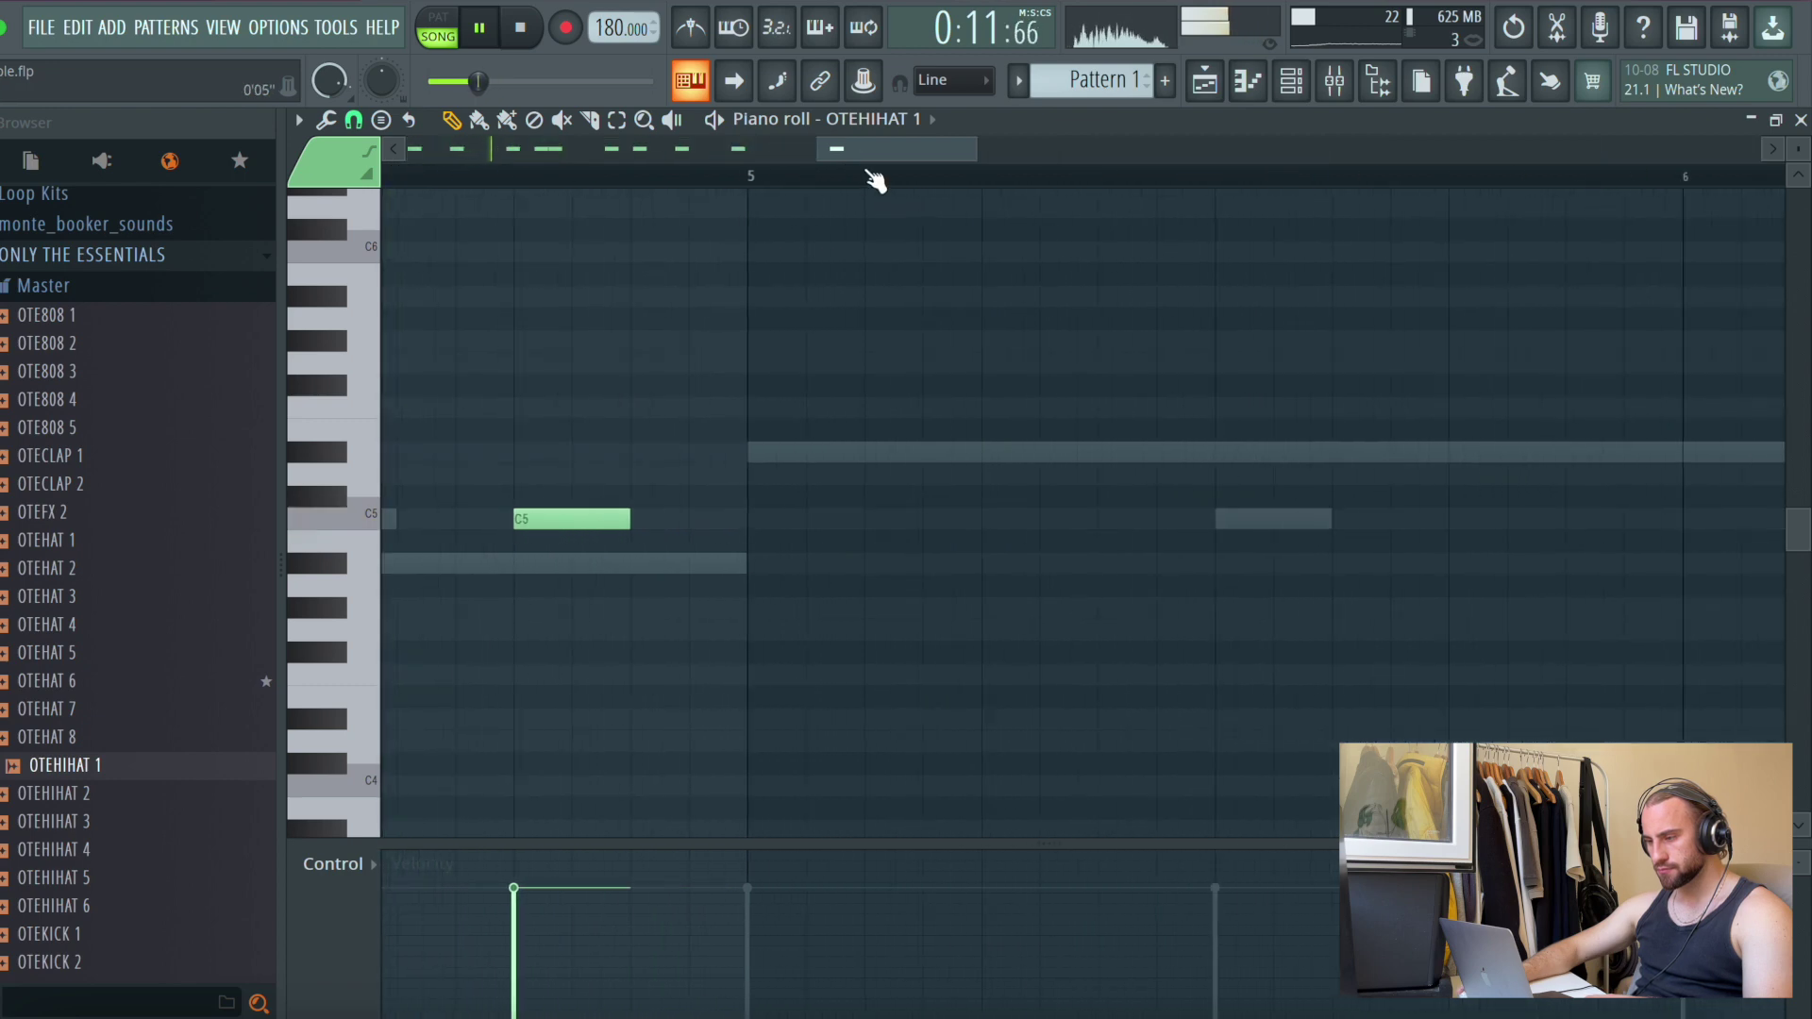
{"action": "left_click", "coordinate": [355, 123]}
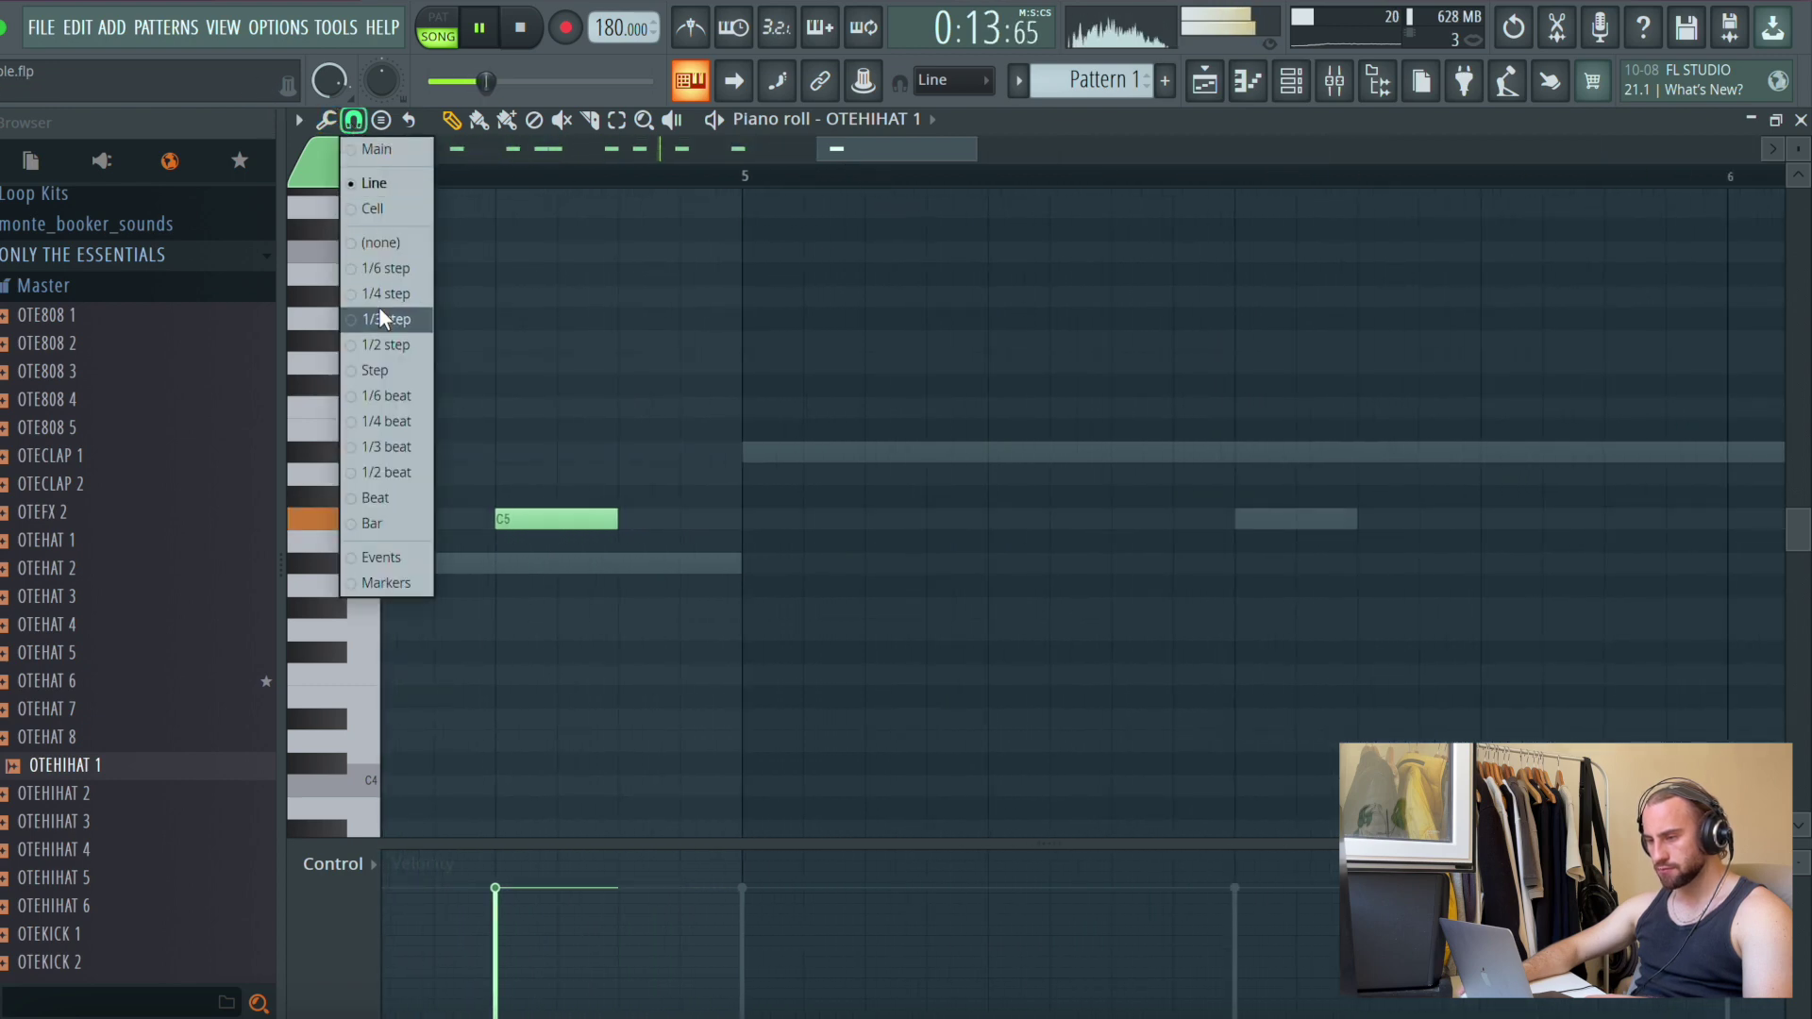
{"action": "left_click", "coordinate": [379, 310]}
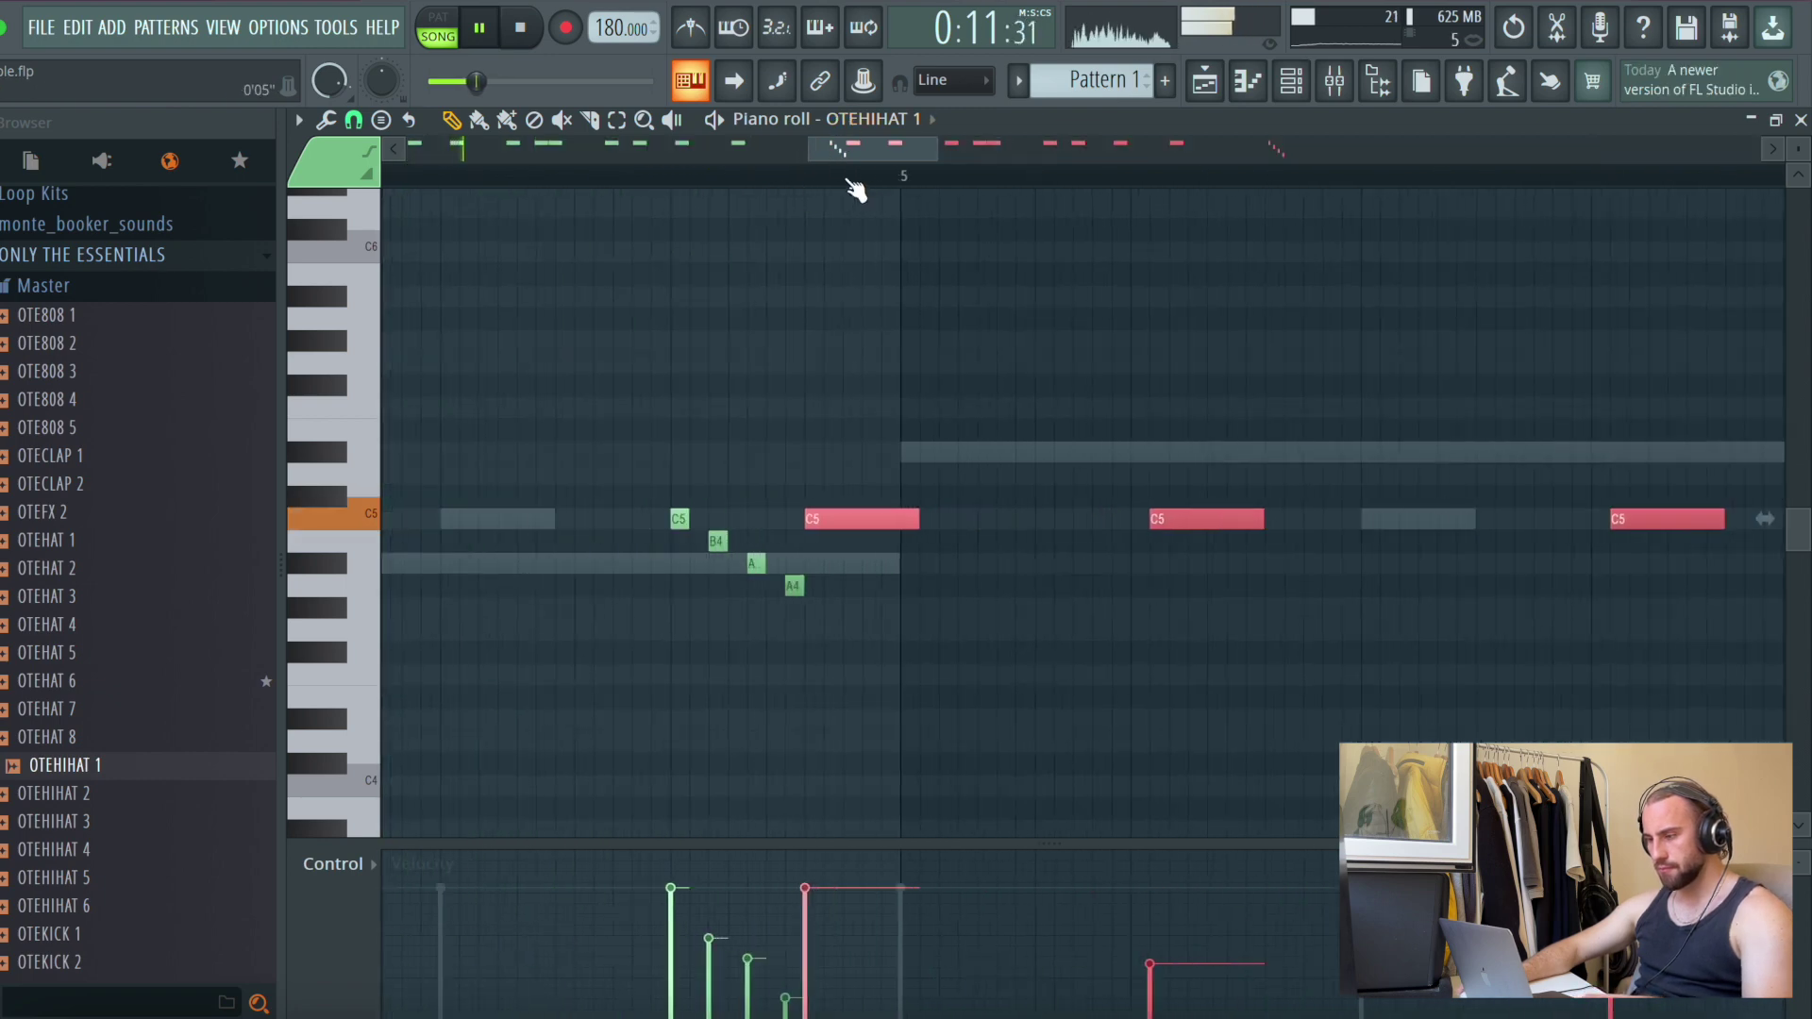
Move the copied hi-hat pattern to start at bar 5 and remove the copied roll at its end
{"action": "scroll", "coordinate": [856, 189], "scroll_direction": "up", "scroll_amount": 3}
{"action": "left_click_drag", "start_coordinate": [870, 522], "coordinate": [1083, 526]}
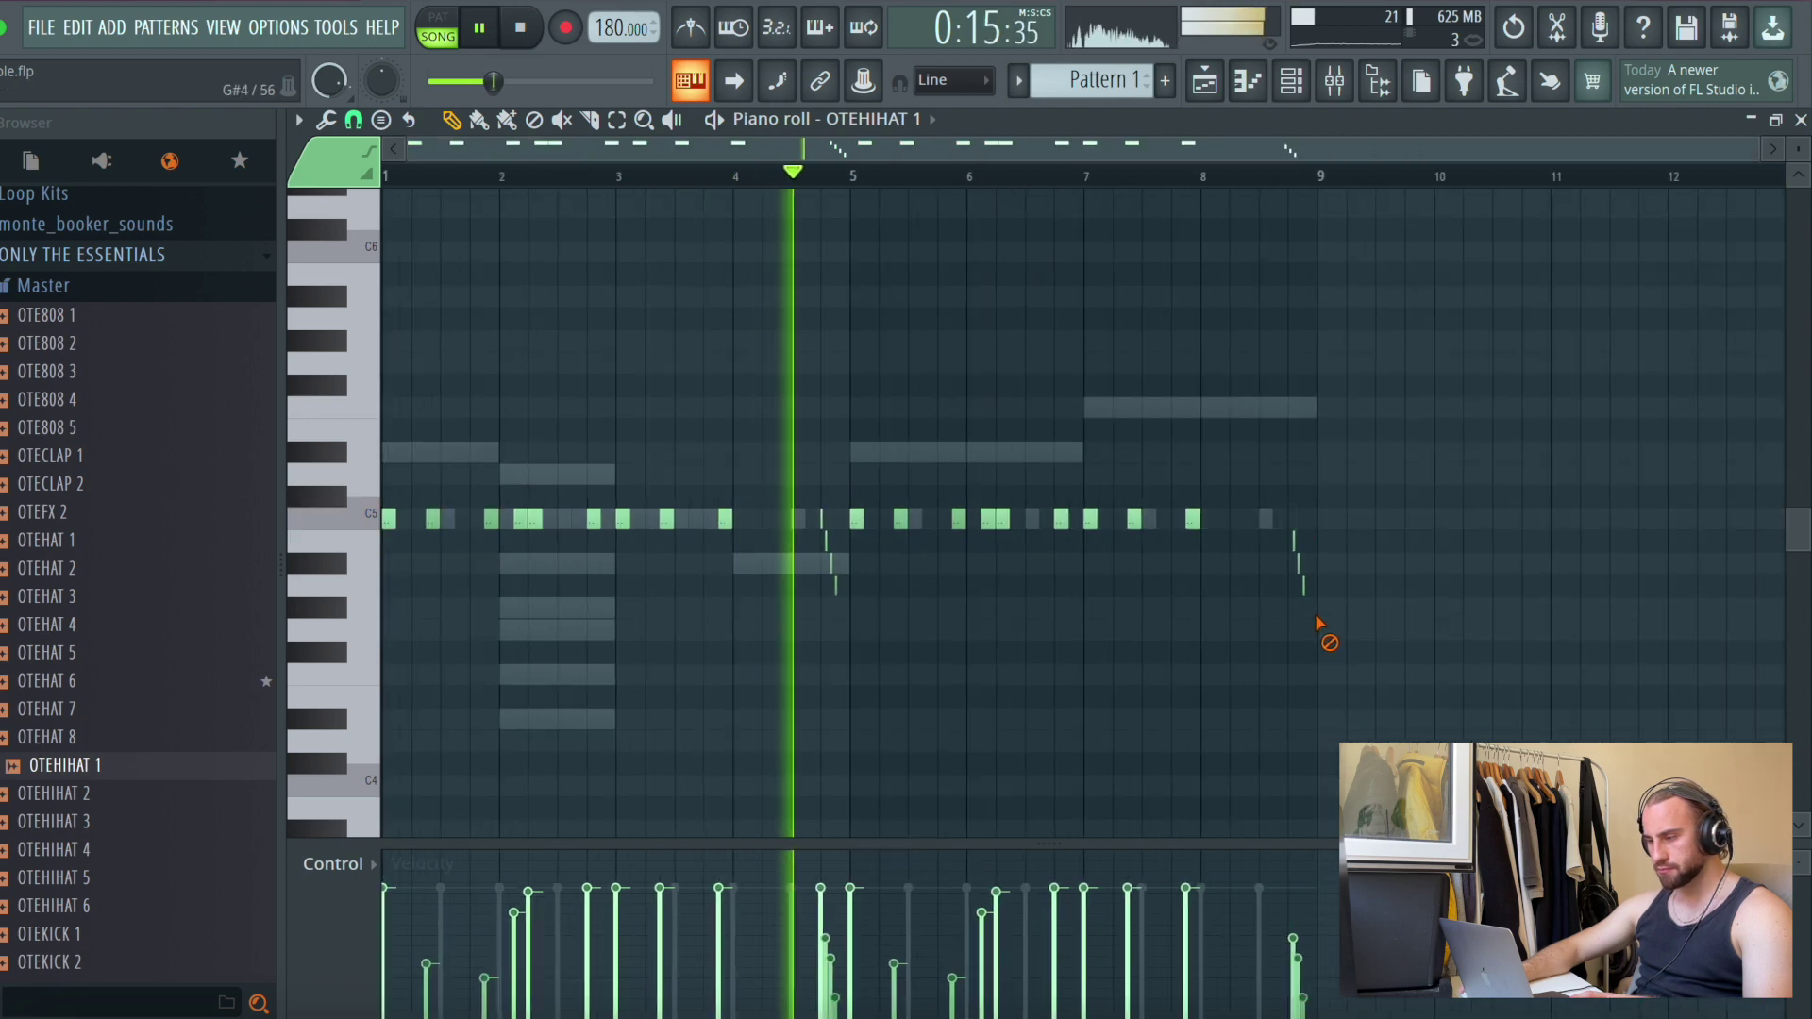
Add three short C5 hi-hats from a quarter of the way into bar 7, with velocities rising toward the next hit
{"action": "scroll", "coordinate": [1013, 187], "scroll_direction": "up", "scroll_amount": 5}
{"action": "scroll", "coordinate": [1014, 188], "scroll_direction": "down", "scroll_amount": 2}
{"action": "left_click_drag", "start_coordinate": [1049, 153], "coordinate": [1119, 182]}
{"action": "key", "text": "space"}
{"action": "key", "text": "space"}
{"action": "left_click", "coordinate": [1187, 498]}
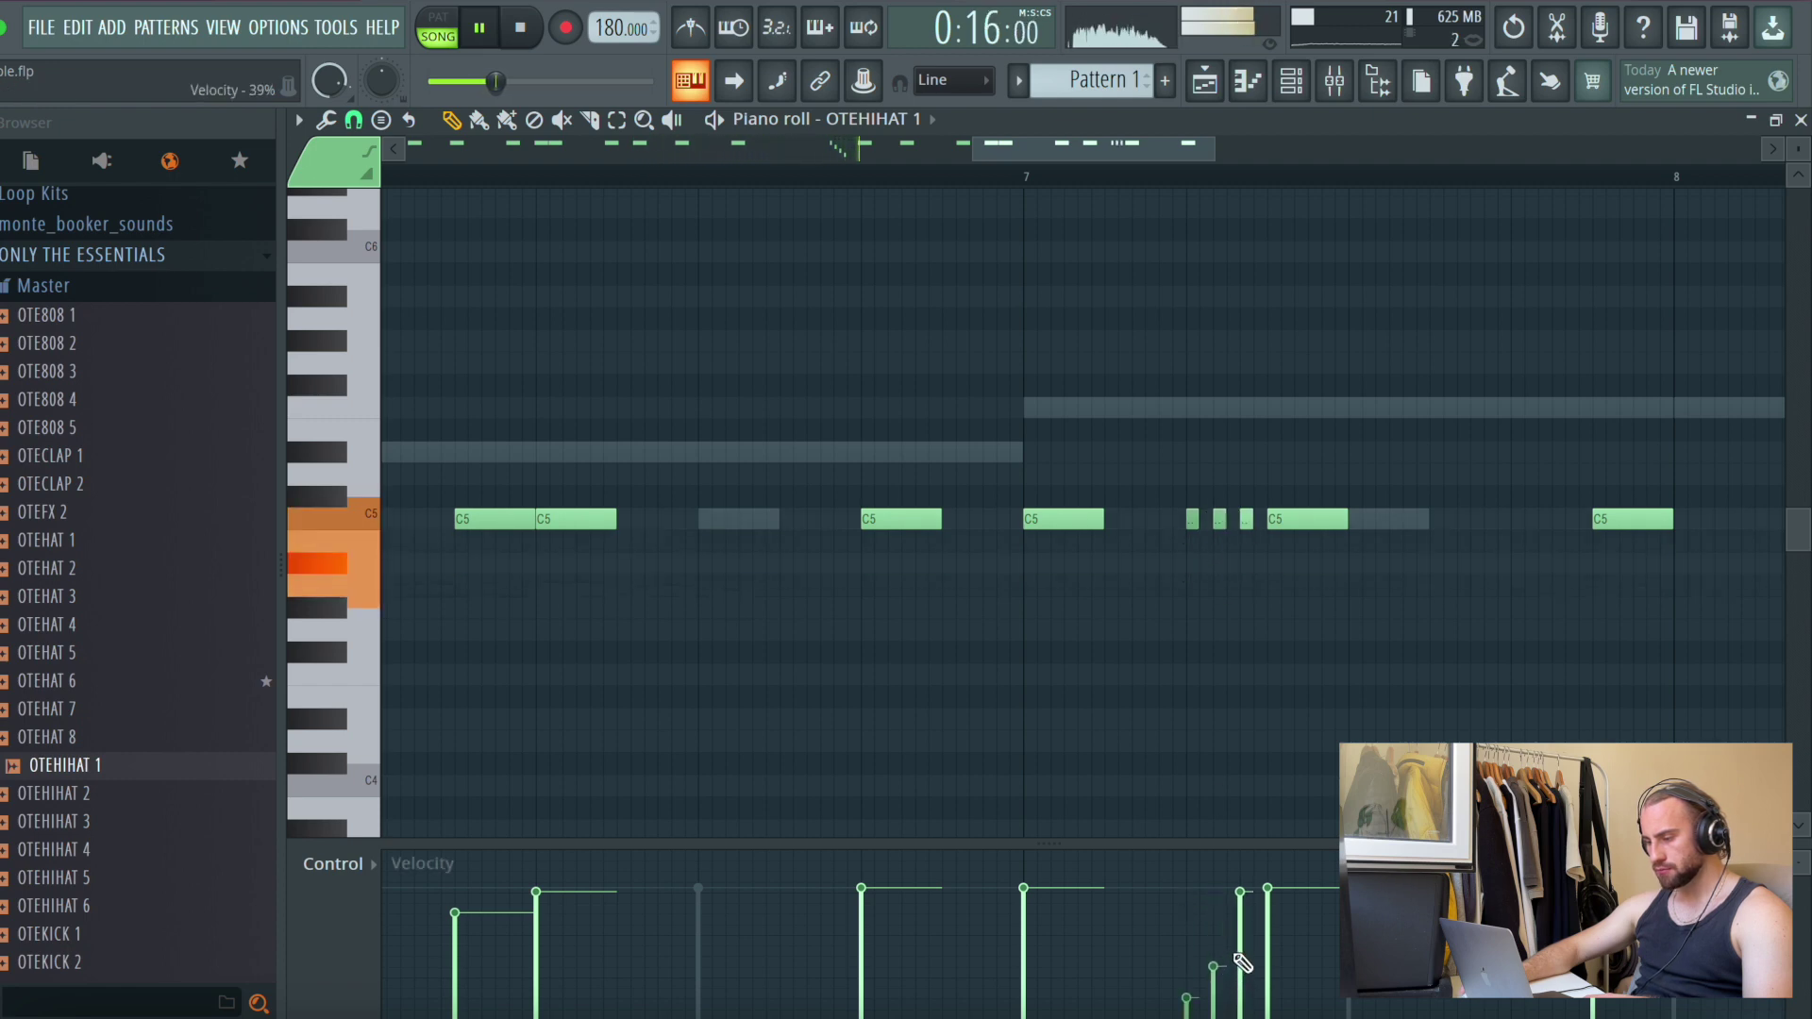
{"action": "left_click_drag", "start_coordinate": [1245, 943], "coordinate": [1242, 936]}
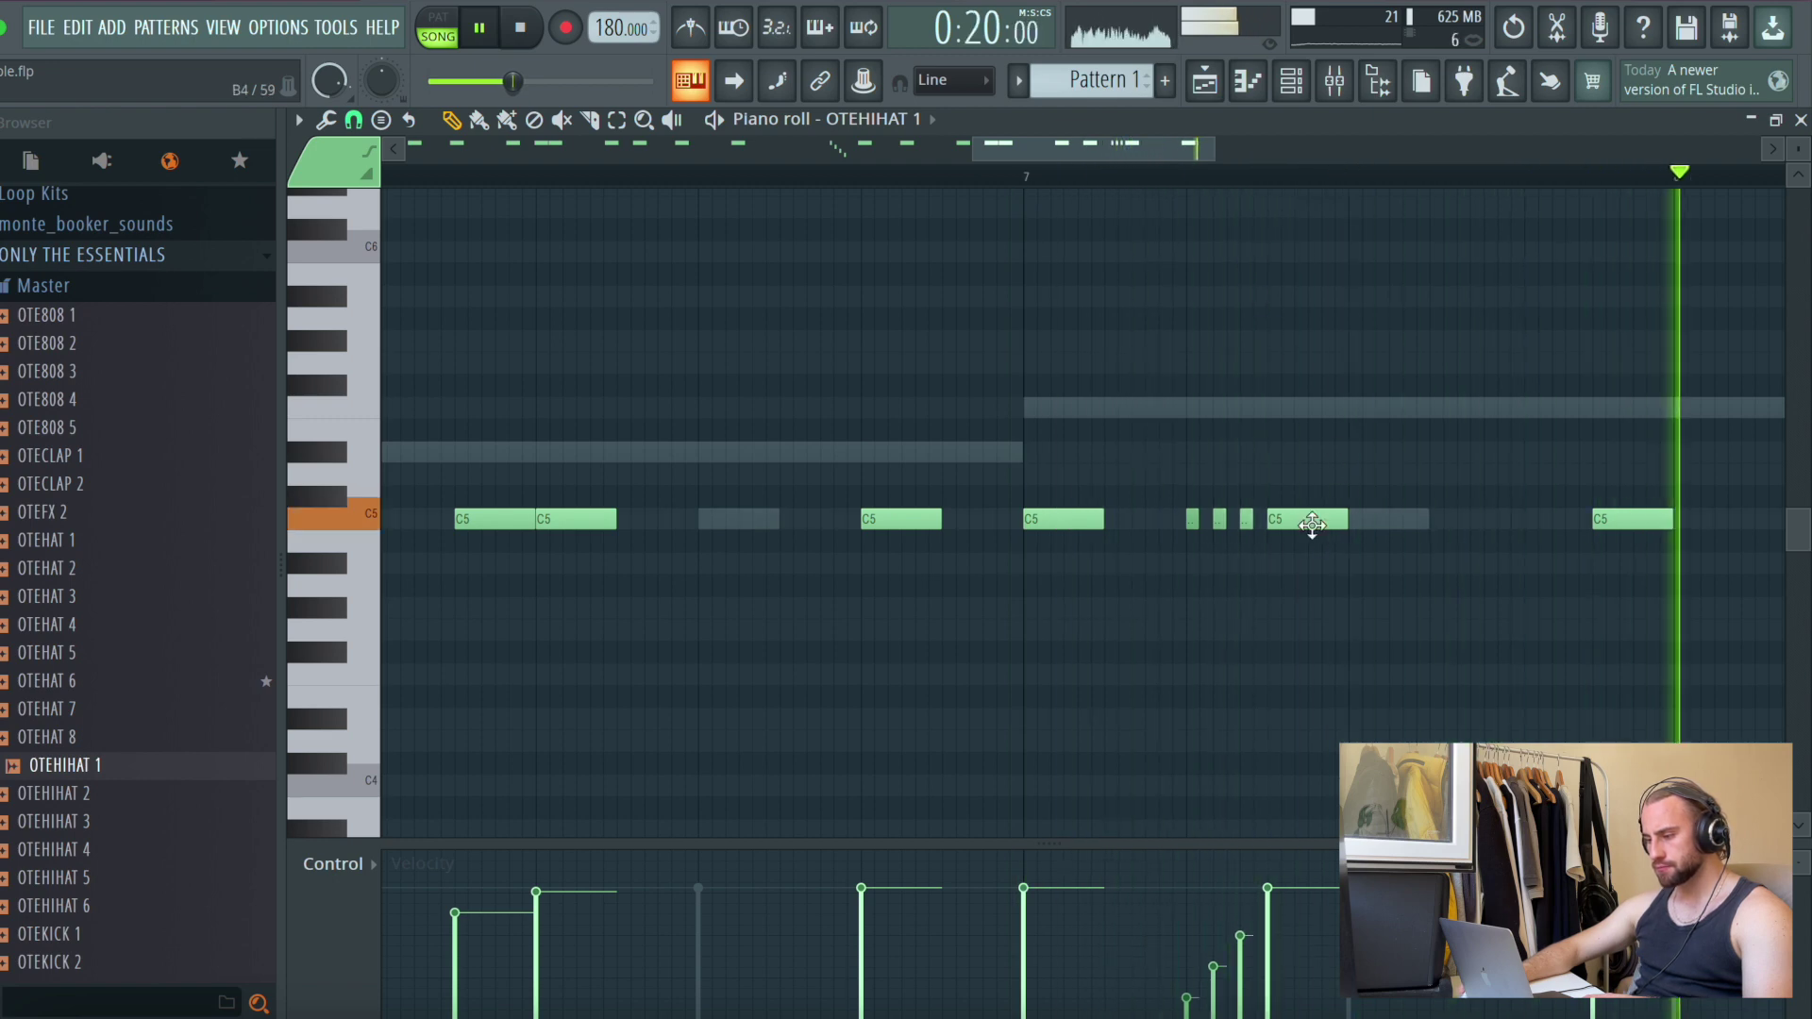
Set the snap to 1/4 step and add four short C5 hi-hats in the last quarter of bar 8 with falling velocities
{"action": "key", "text": "space"}
{"action": "left_click_drag", "start_coordinate": [1189, 151], "coordinate": [1397, 168]}
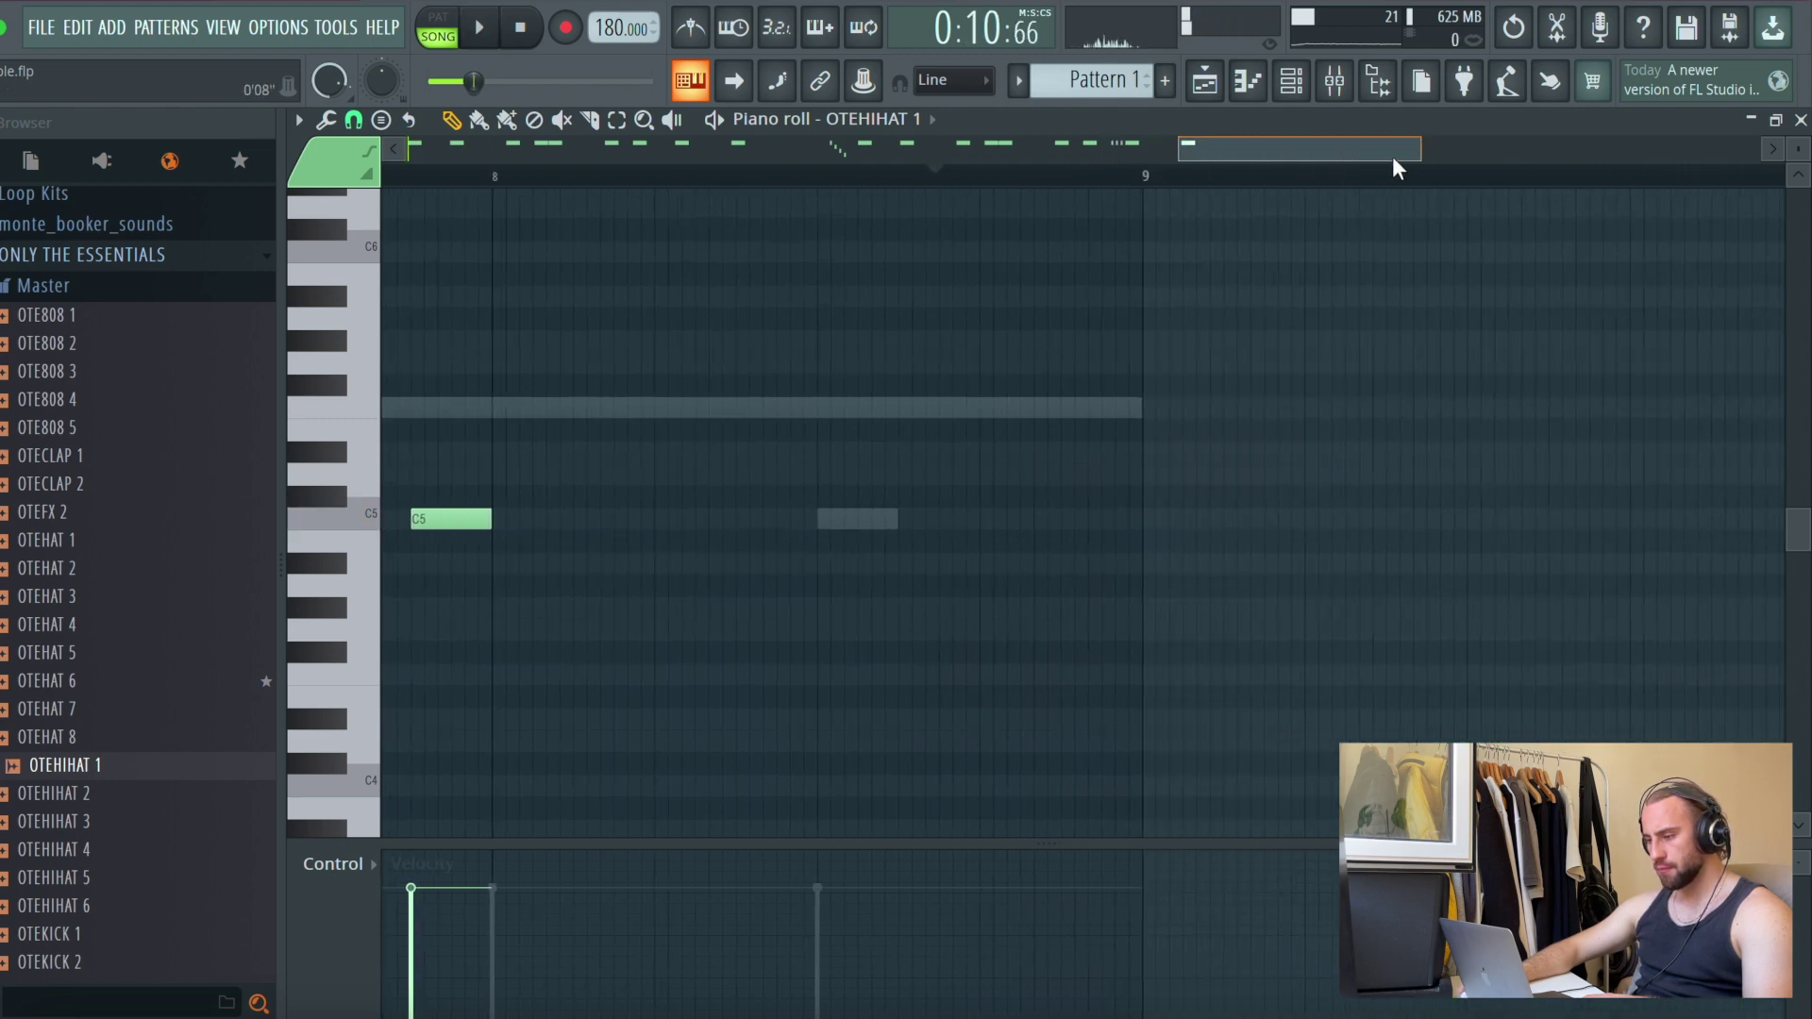
{"action": "left_click", "coordinate": [353, 121]}
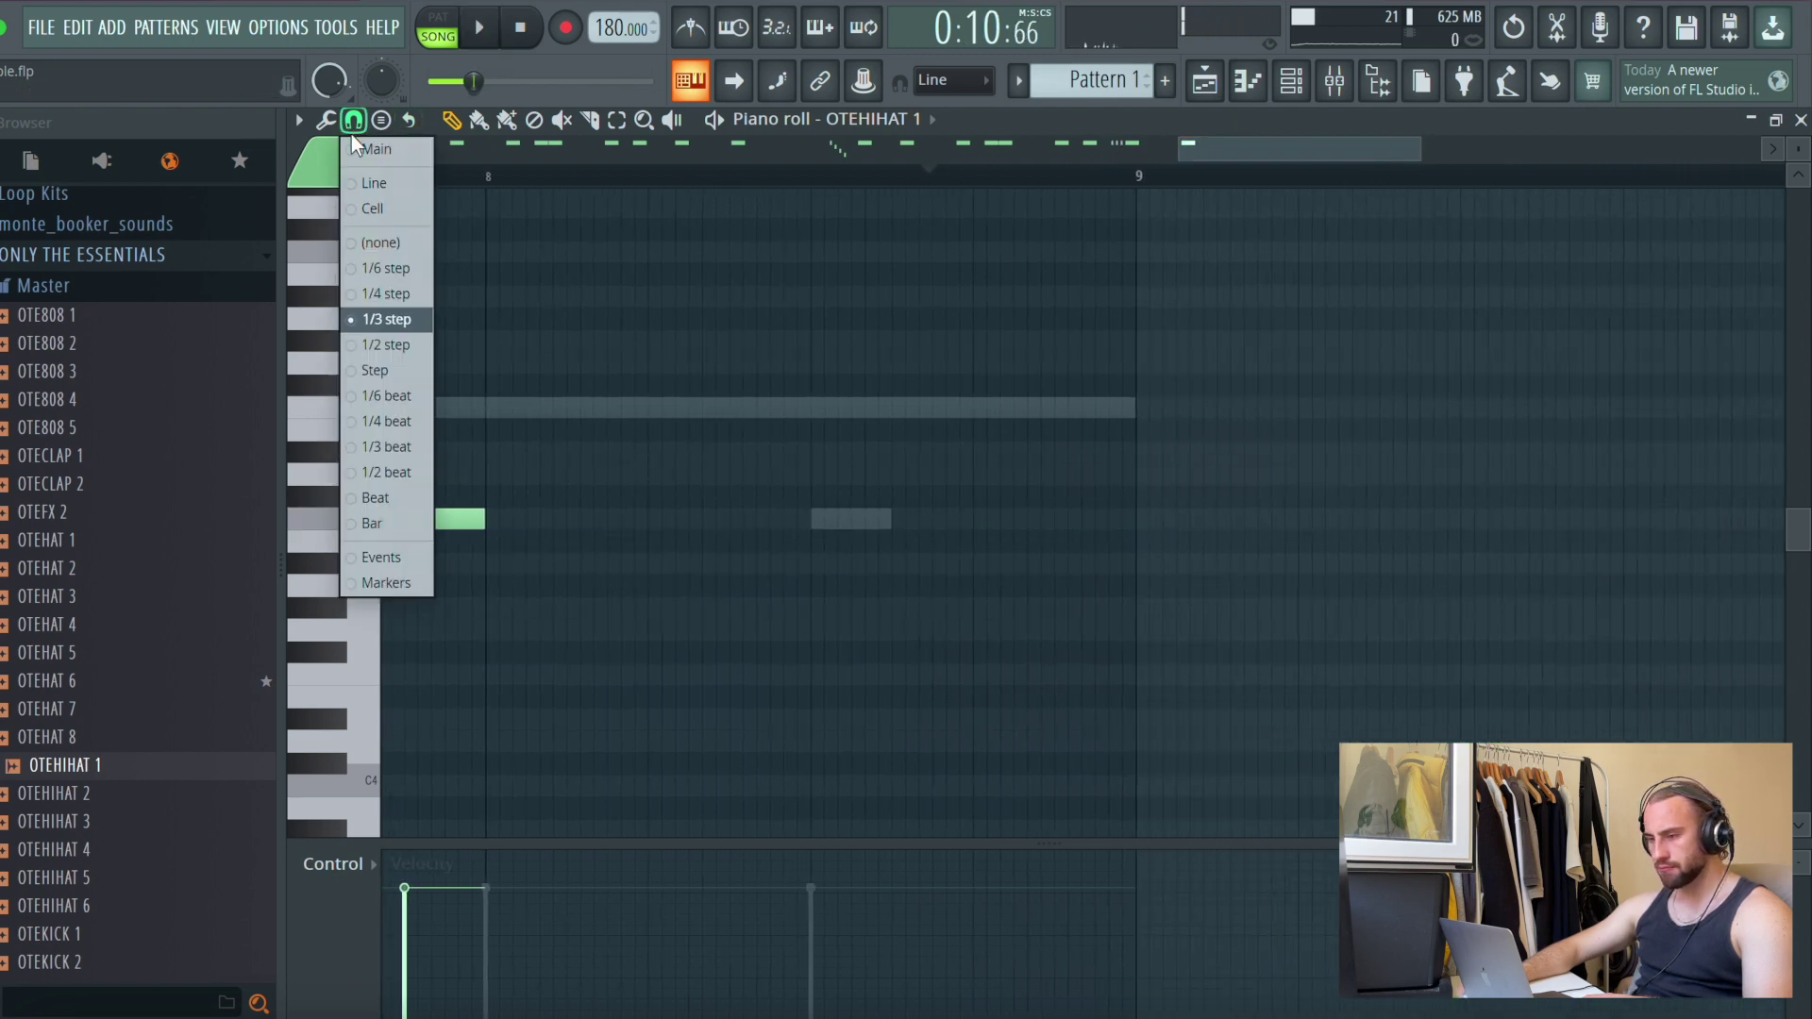
{"action": "left_click", "coordinate": [386, 294]}
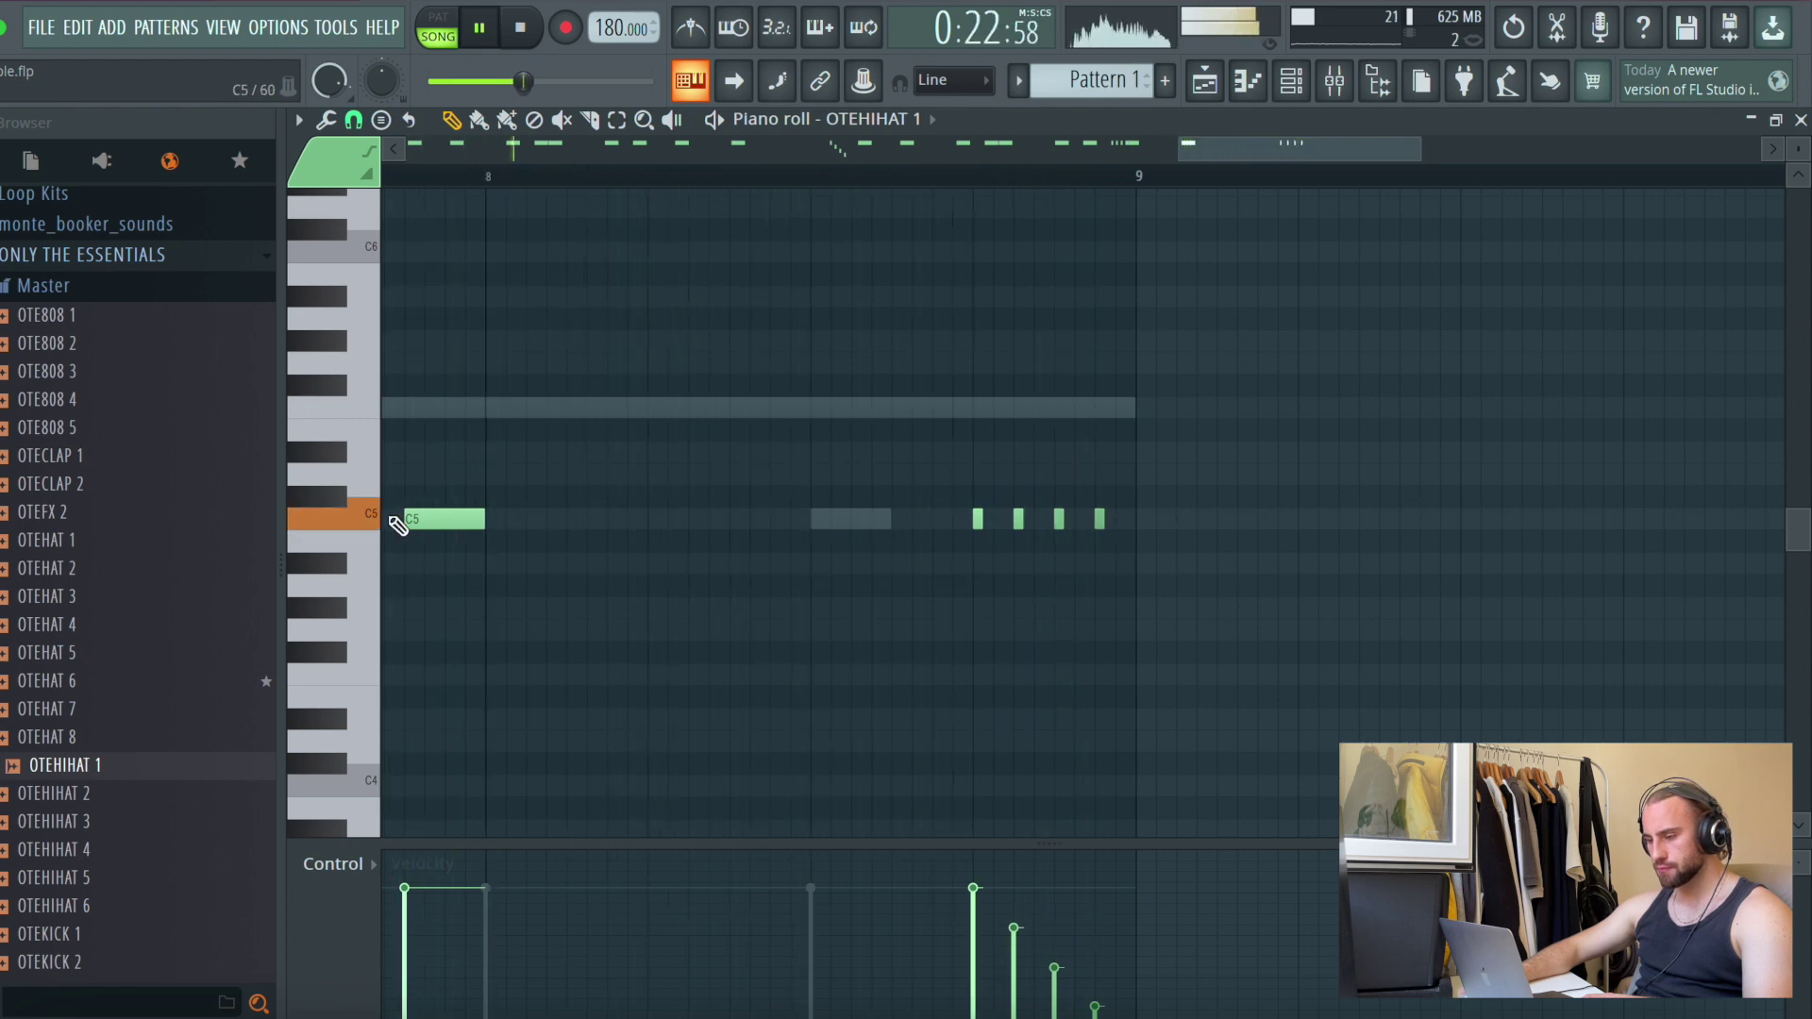
Add a C5 note to the OTEHIHAT 1 part a quarter of the way into bar 8
{"action": "left_click", "coordinate": [1206, 81]}
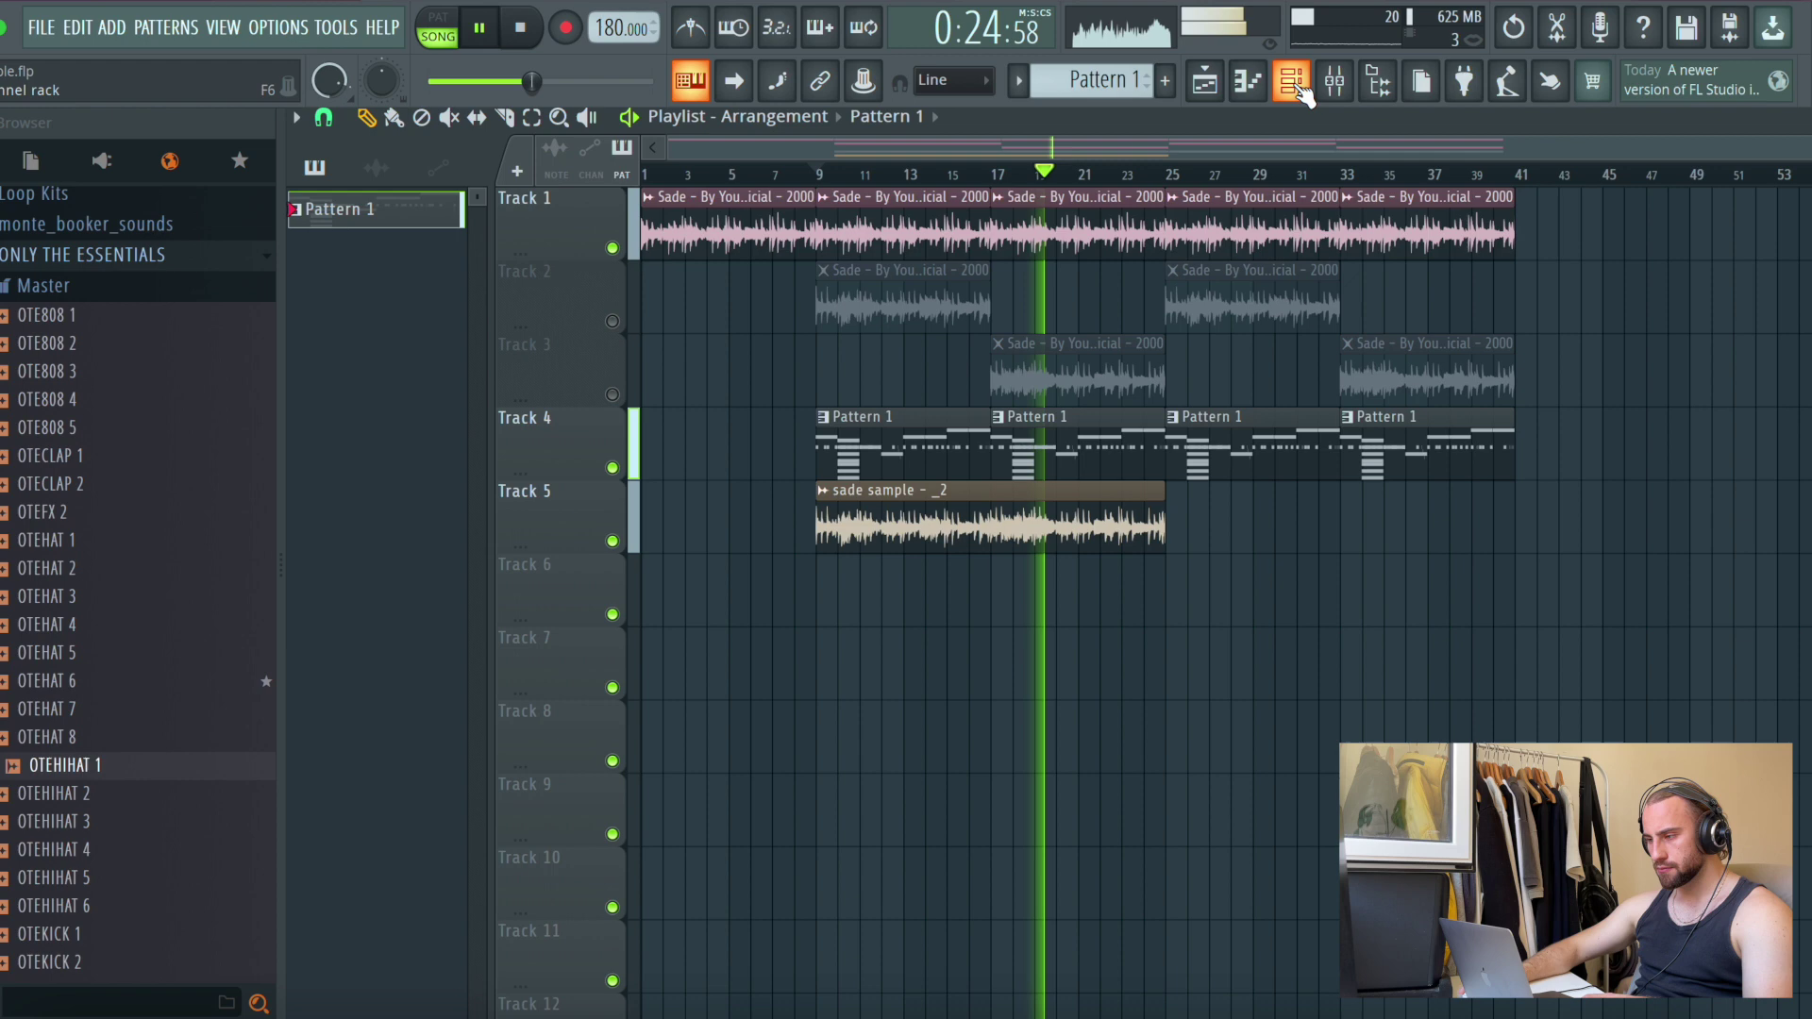
{"action": "left_click", "coordinate": [1291, 82]}
{"action": "left_click", "coordinate": [950, 482]}
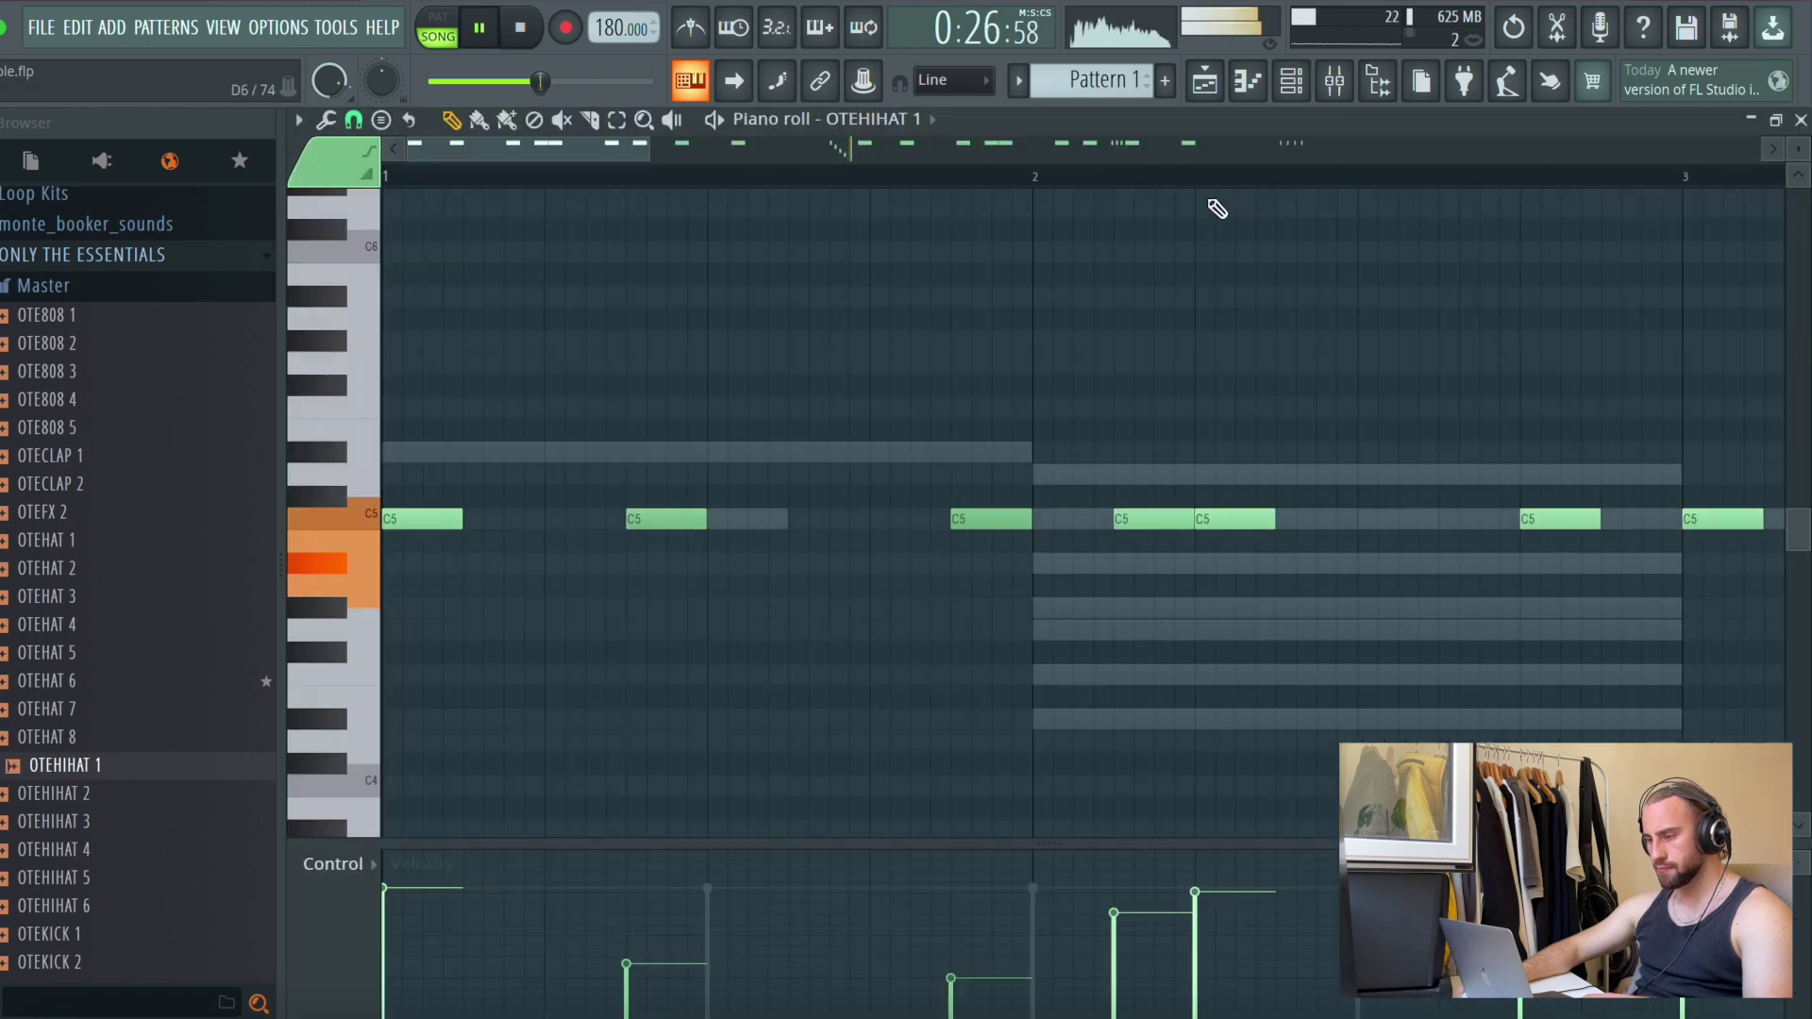
{"action": "left_click_drag", "start_coordinate": [526, 146], "coordinate": [1205, 194]}
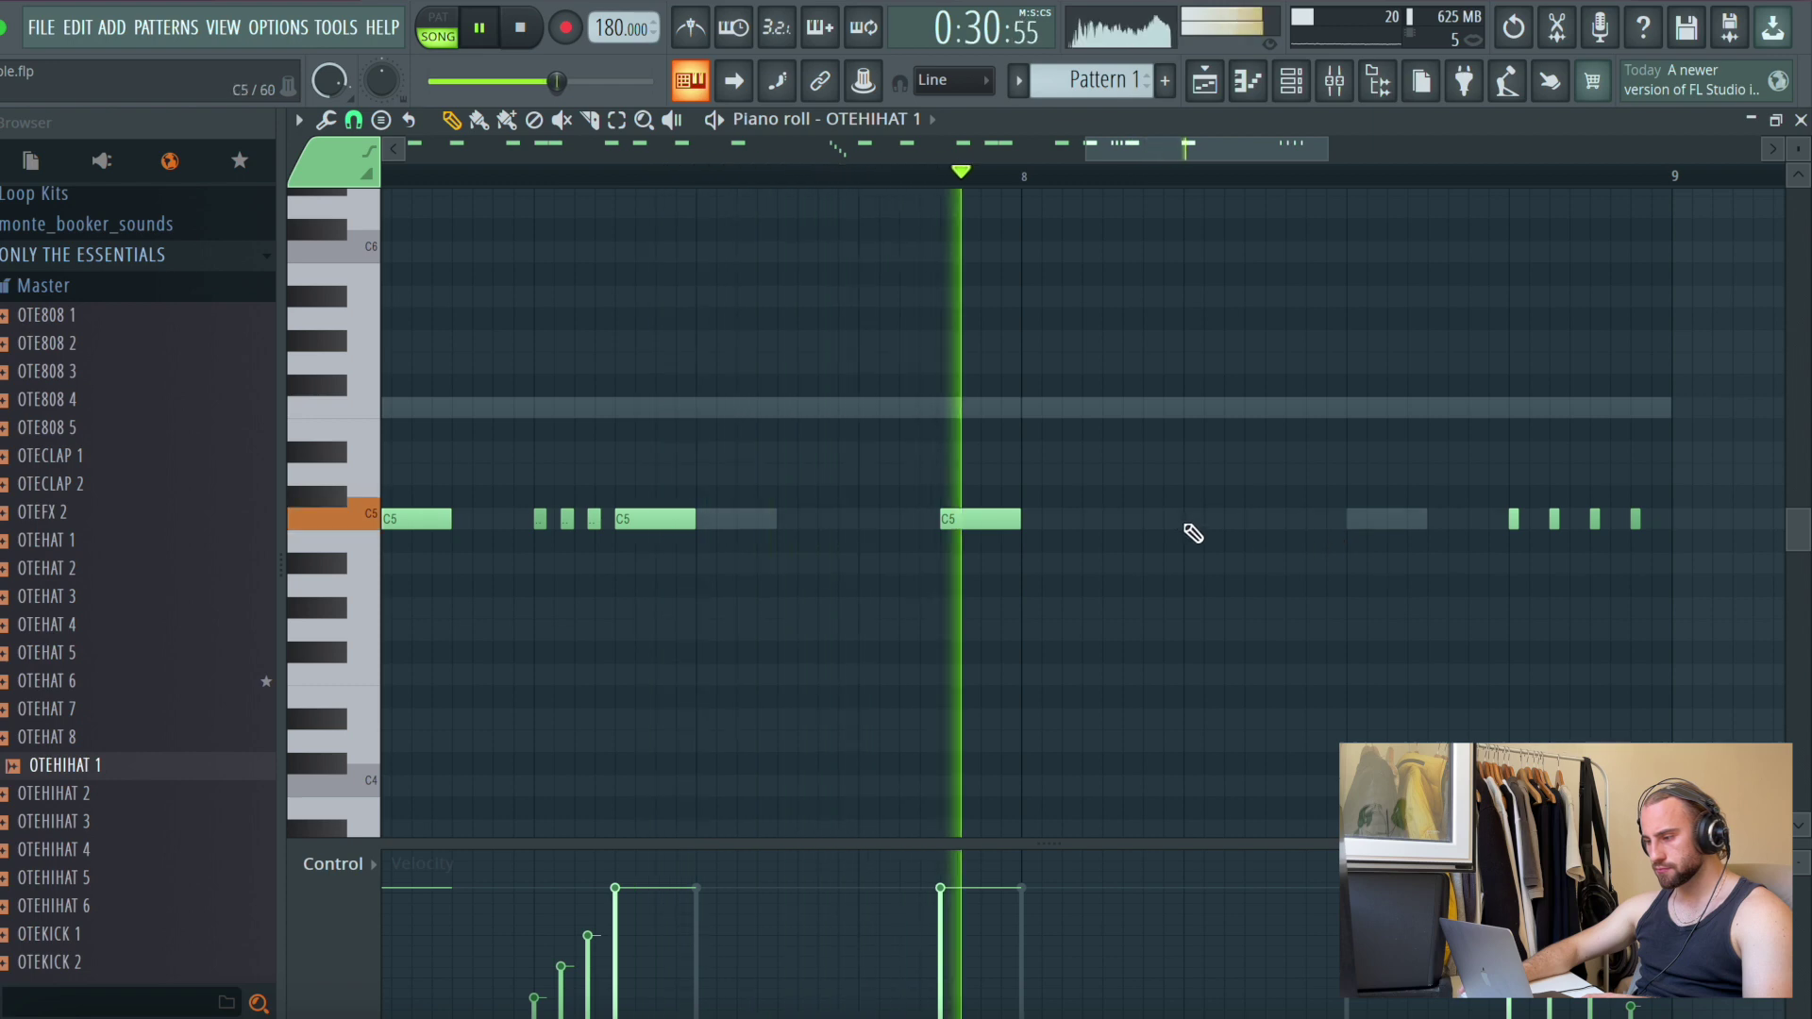
{"action": "left_click", "coordinate": [1191, 521]}
Audition the 808 samples in the ONLY THE ESSENTIALS kit and add OTE808 1 as a new channel
{"action": "key", "text": "F5"}
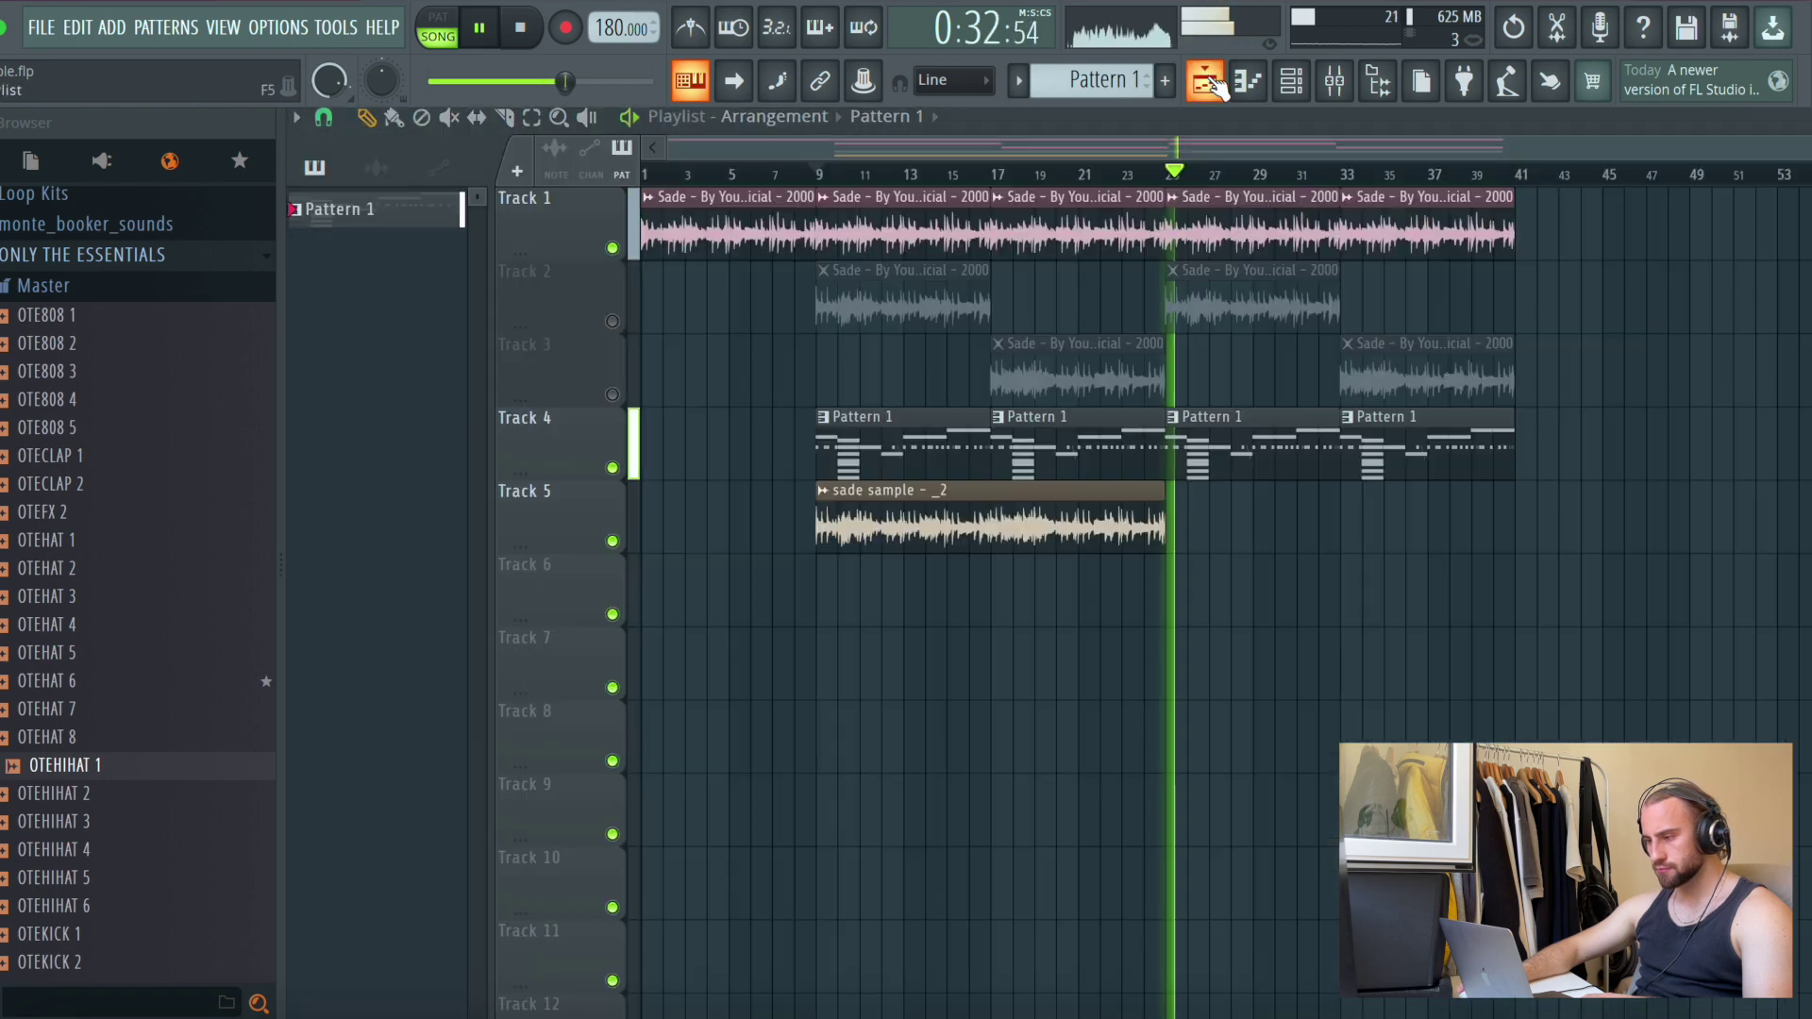
{"action": "key", "text": "F6"}
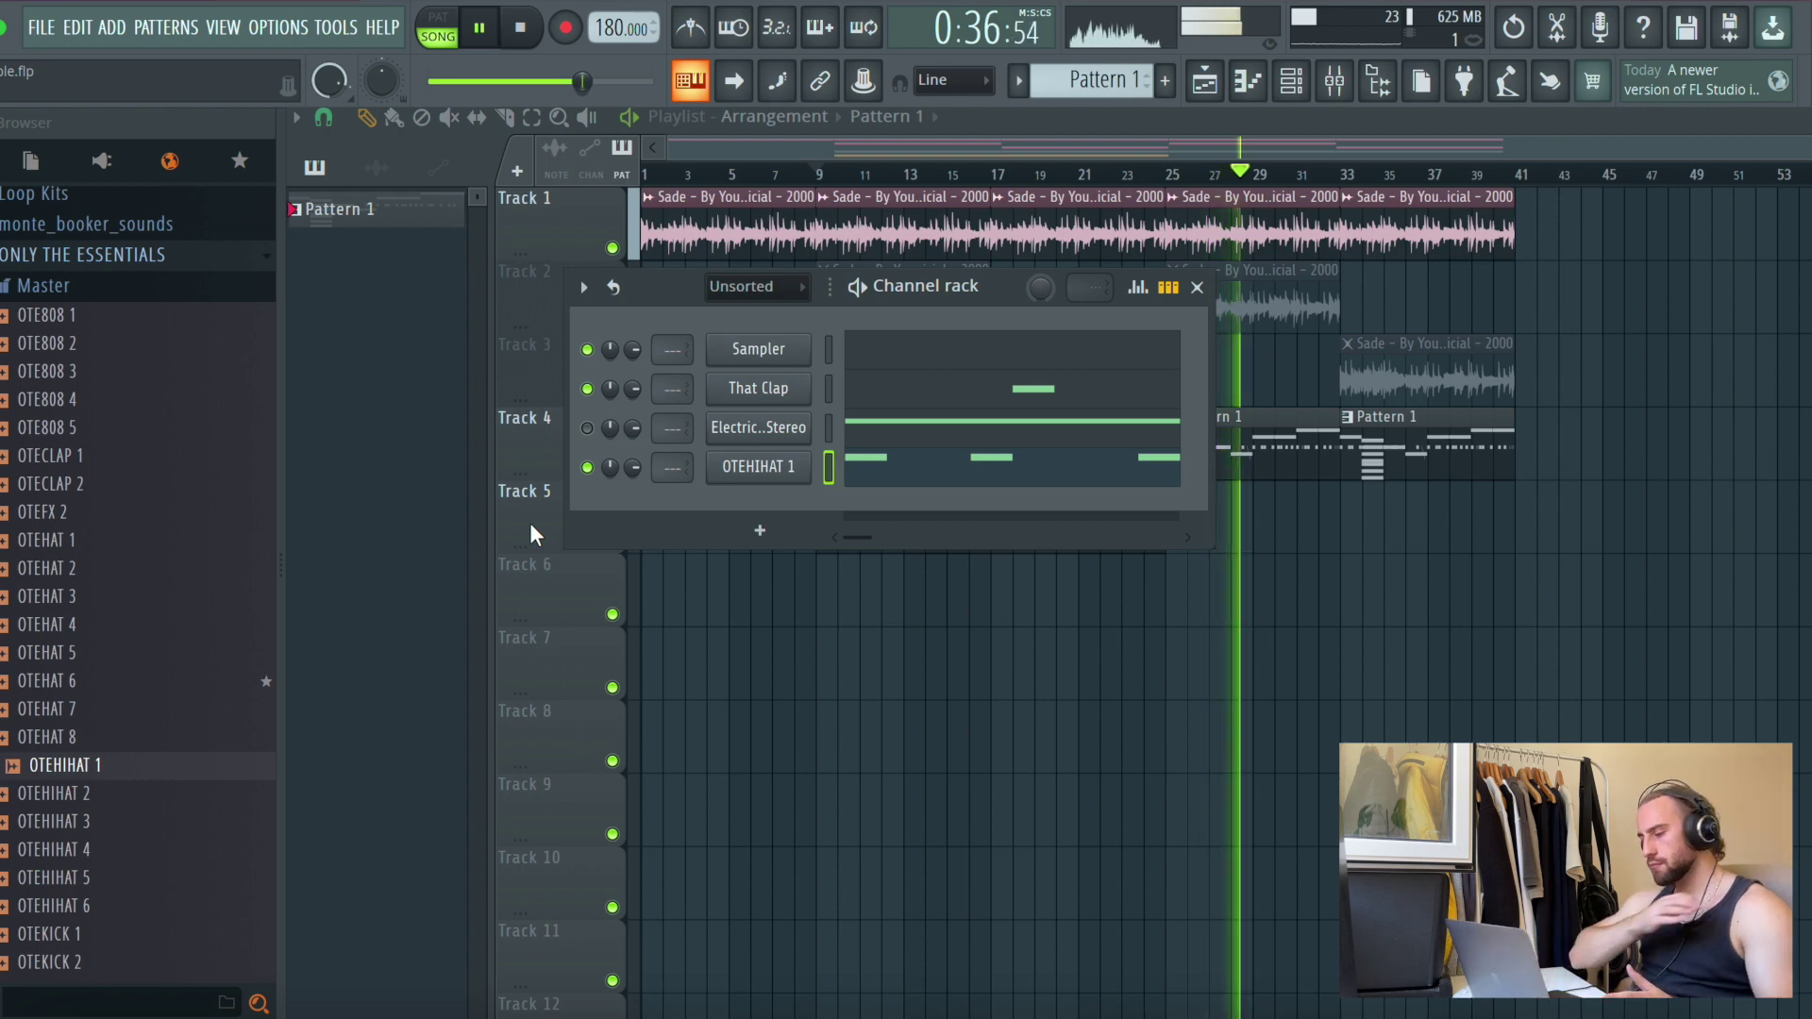
{"action": "left_click_drag", "start_coordinate": [216, 456], "coordinate": [219, 464]}
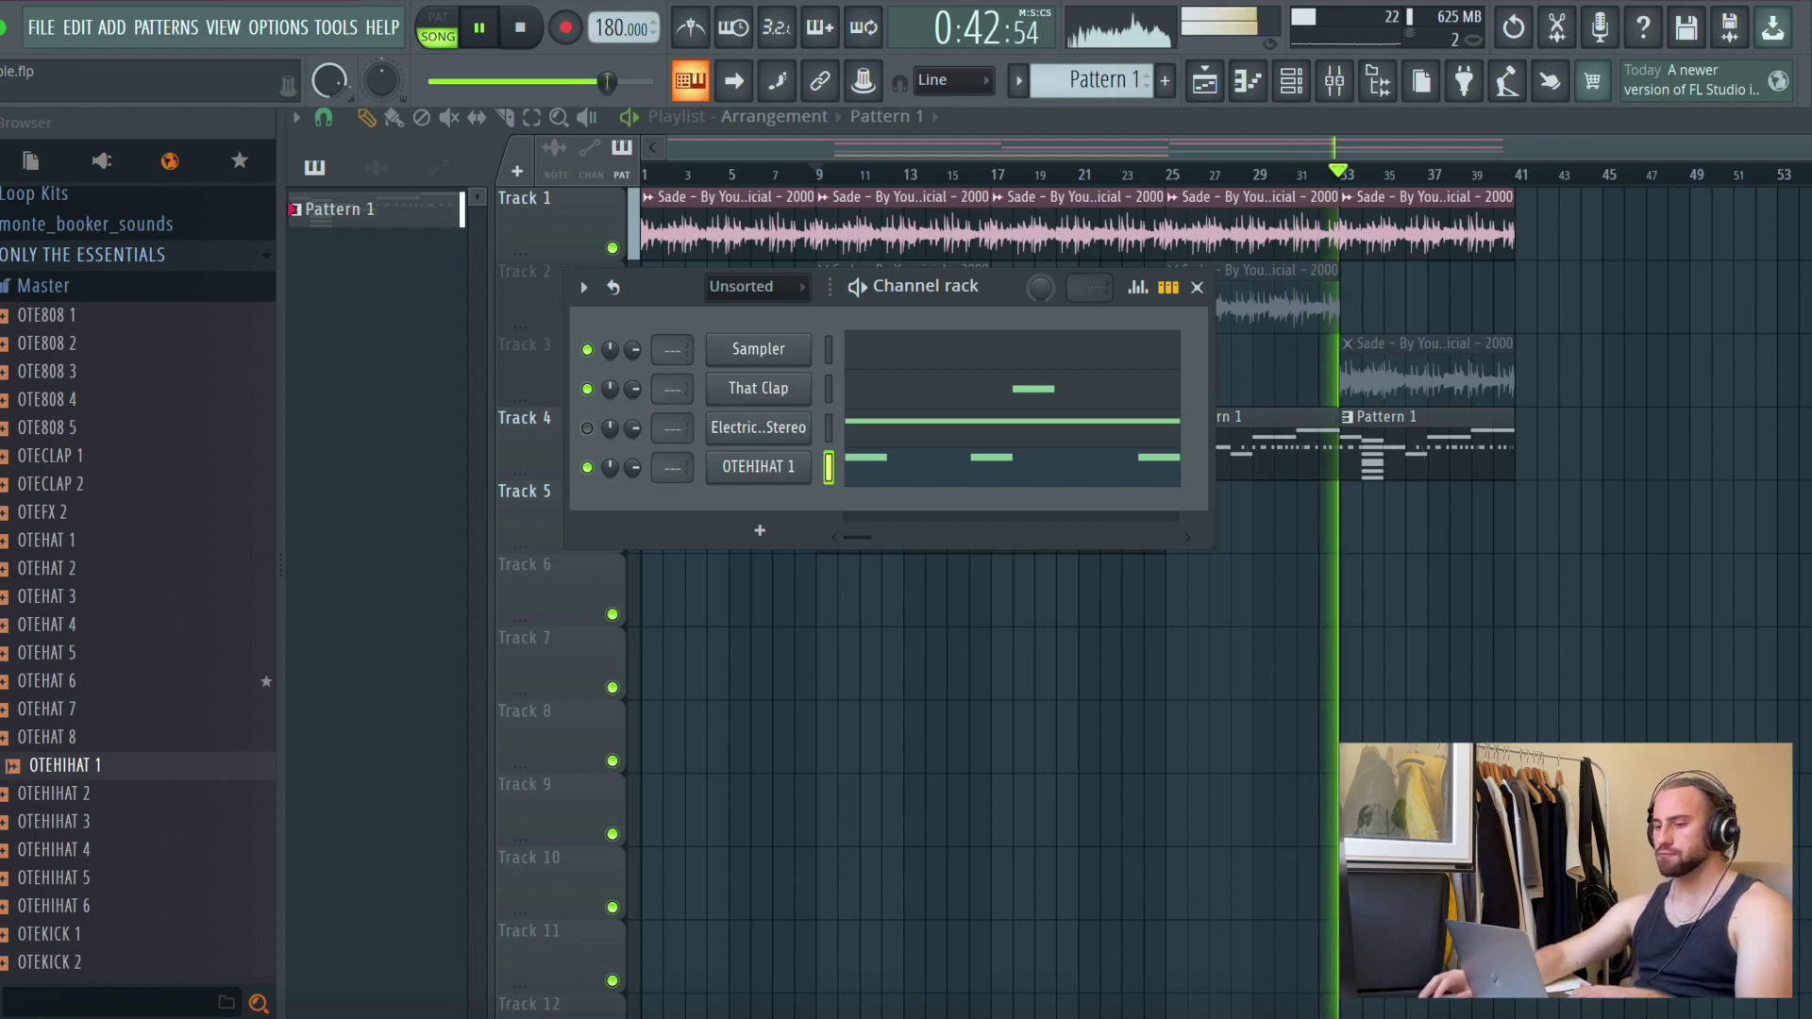
{"action": "left_click", "coordinate": [222, 348]}
{"action": "left_click", "coordinate": [203, 318]}
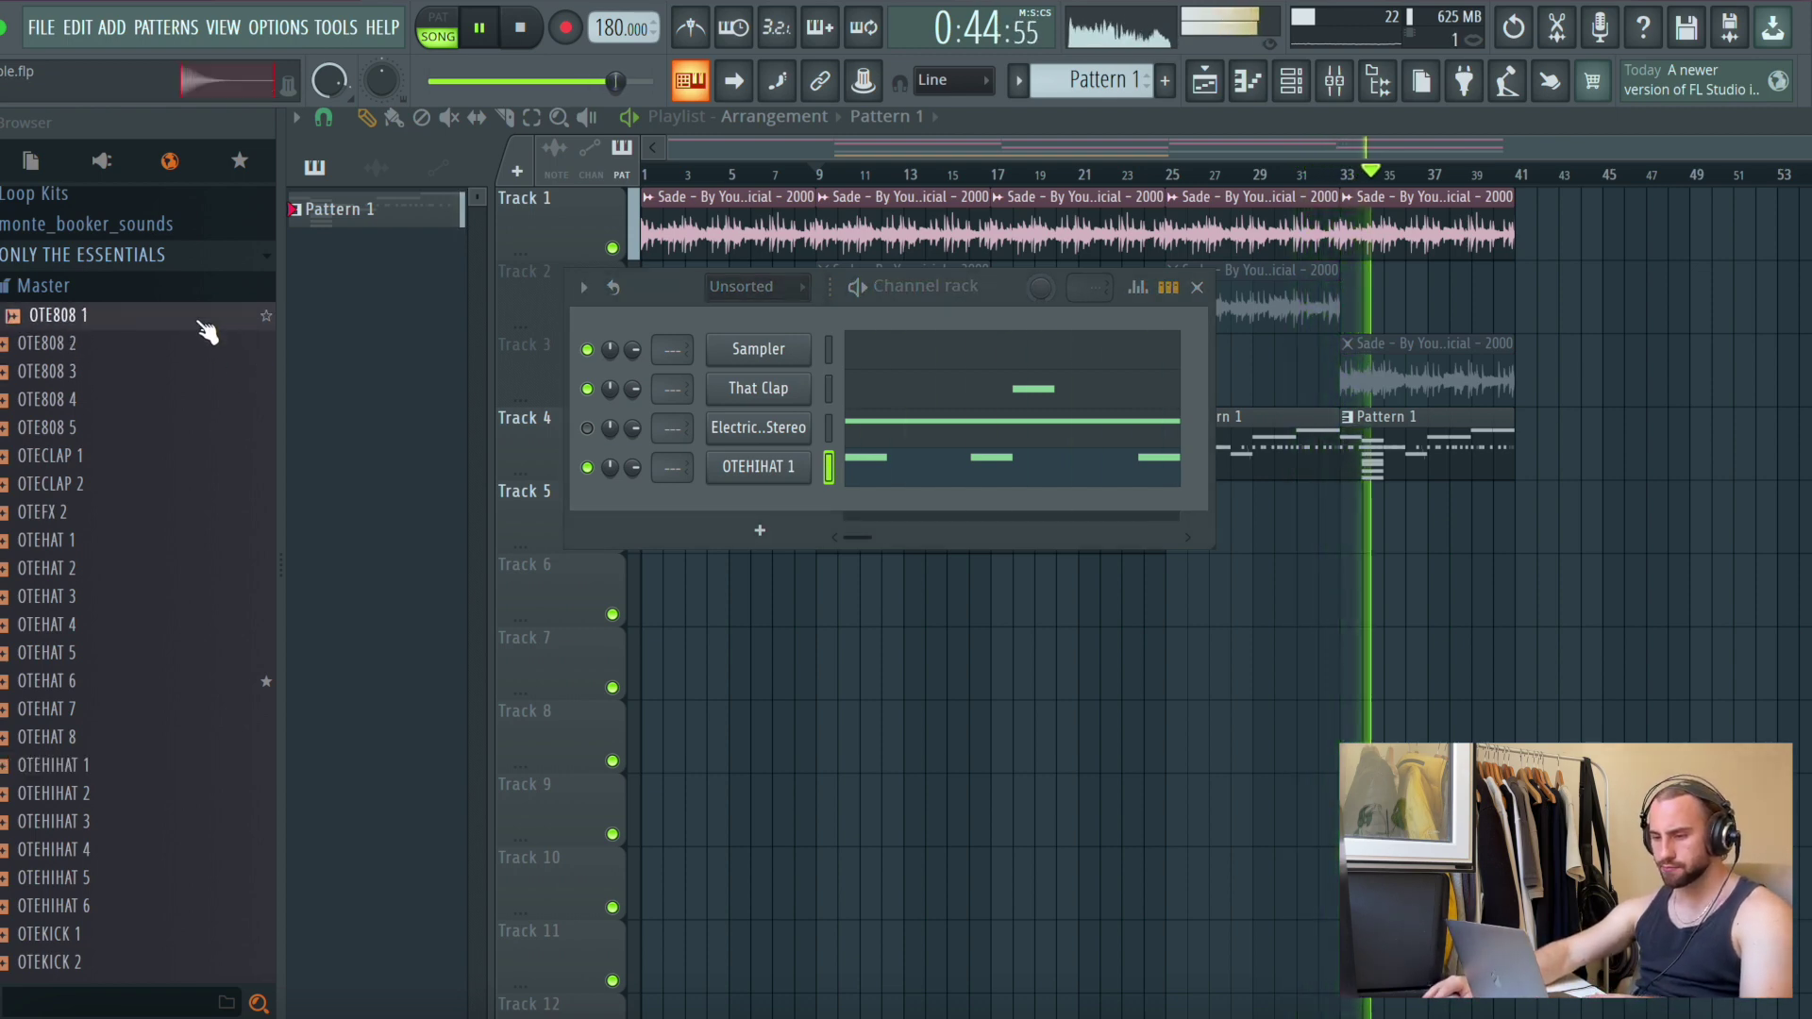
{"action": "left_click_drag", "start_coordinate": [804, 541], "coordinate": [766, 510]}
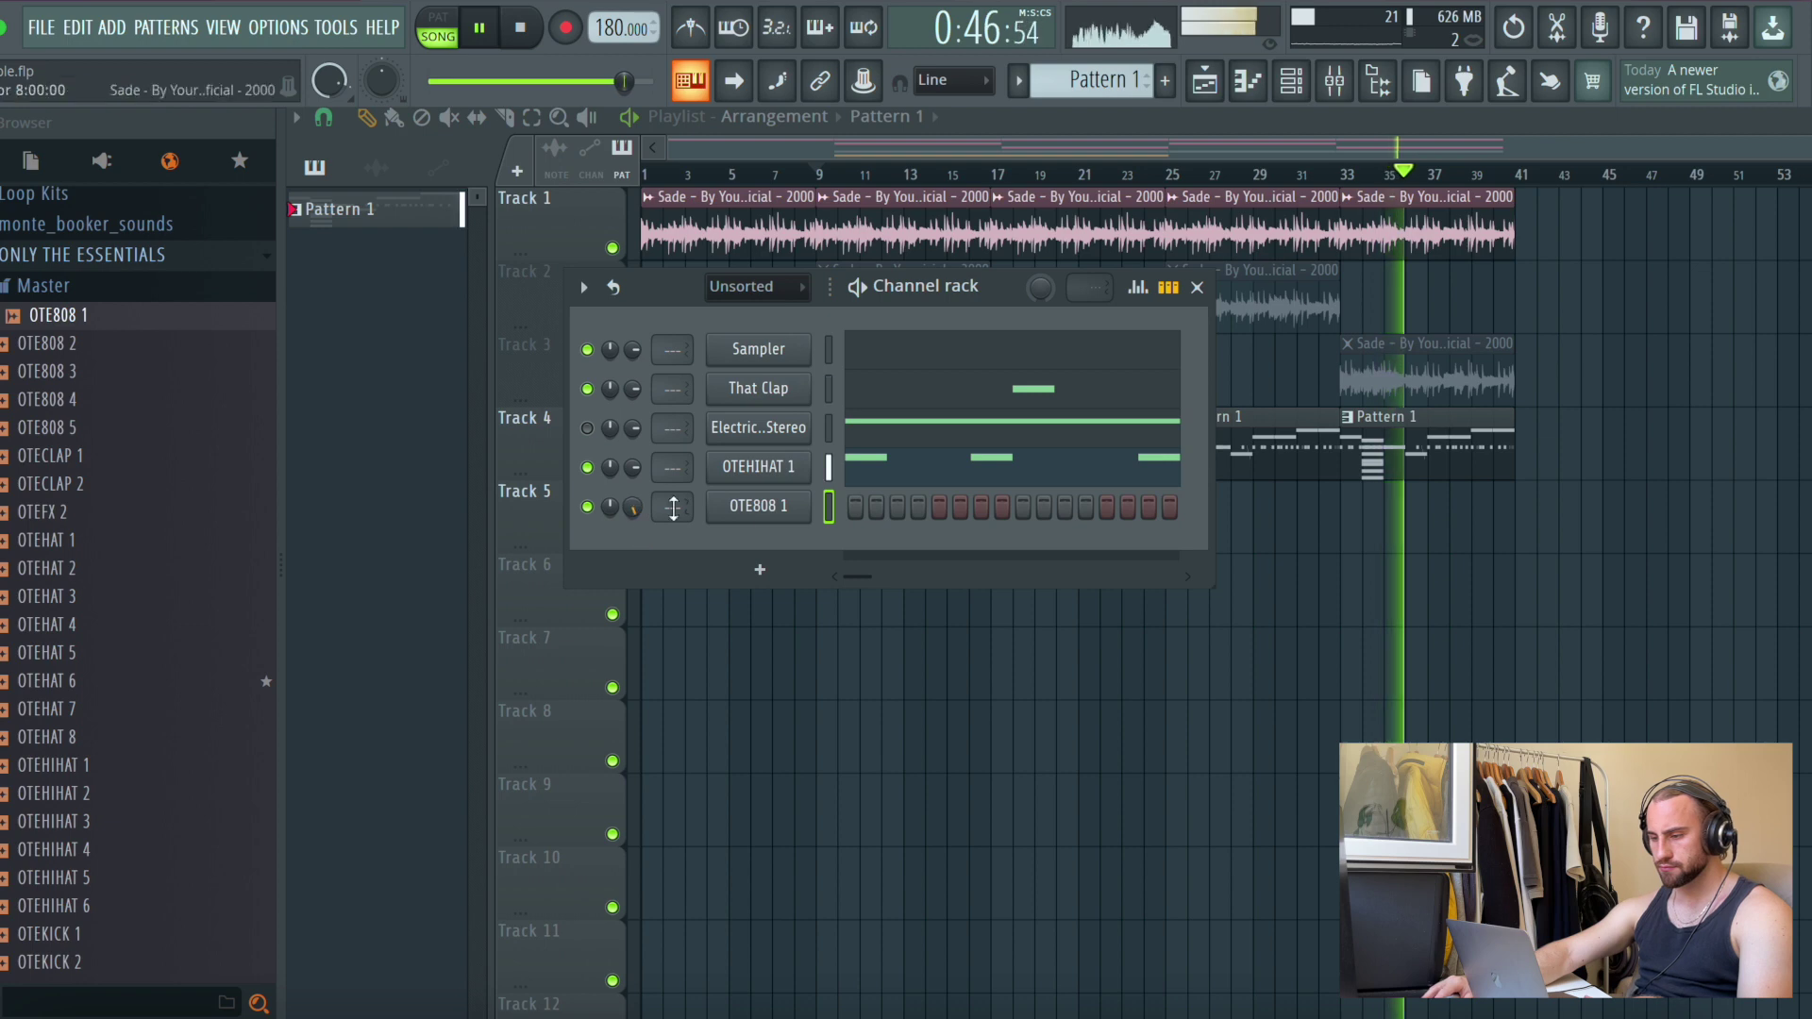
Make the OTE808 1 channel cut itself by setting both Cut and By to group 2
{"action": "left_click", "coordinate": [741, 510]}
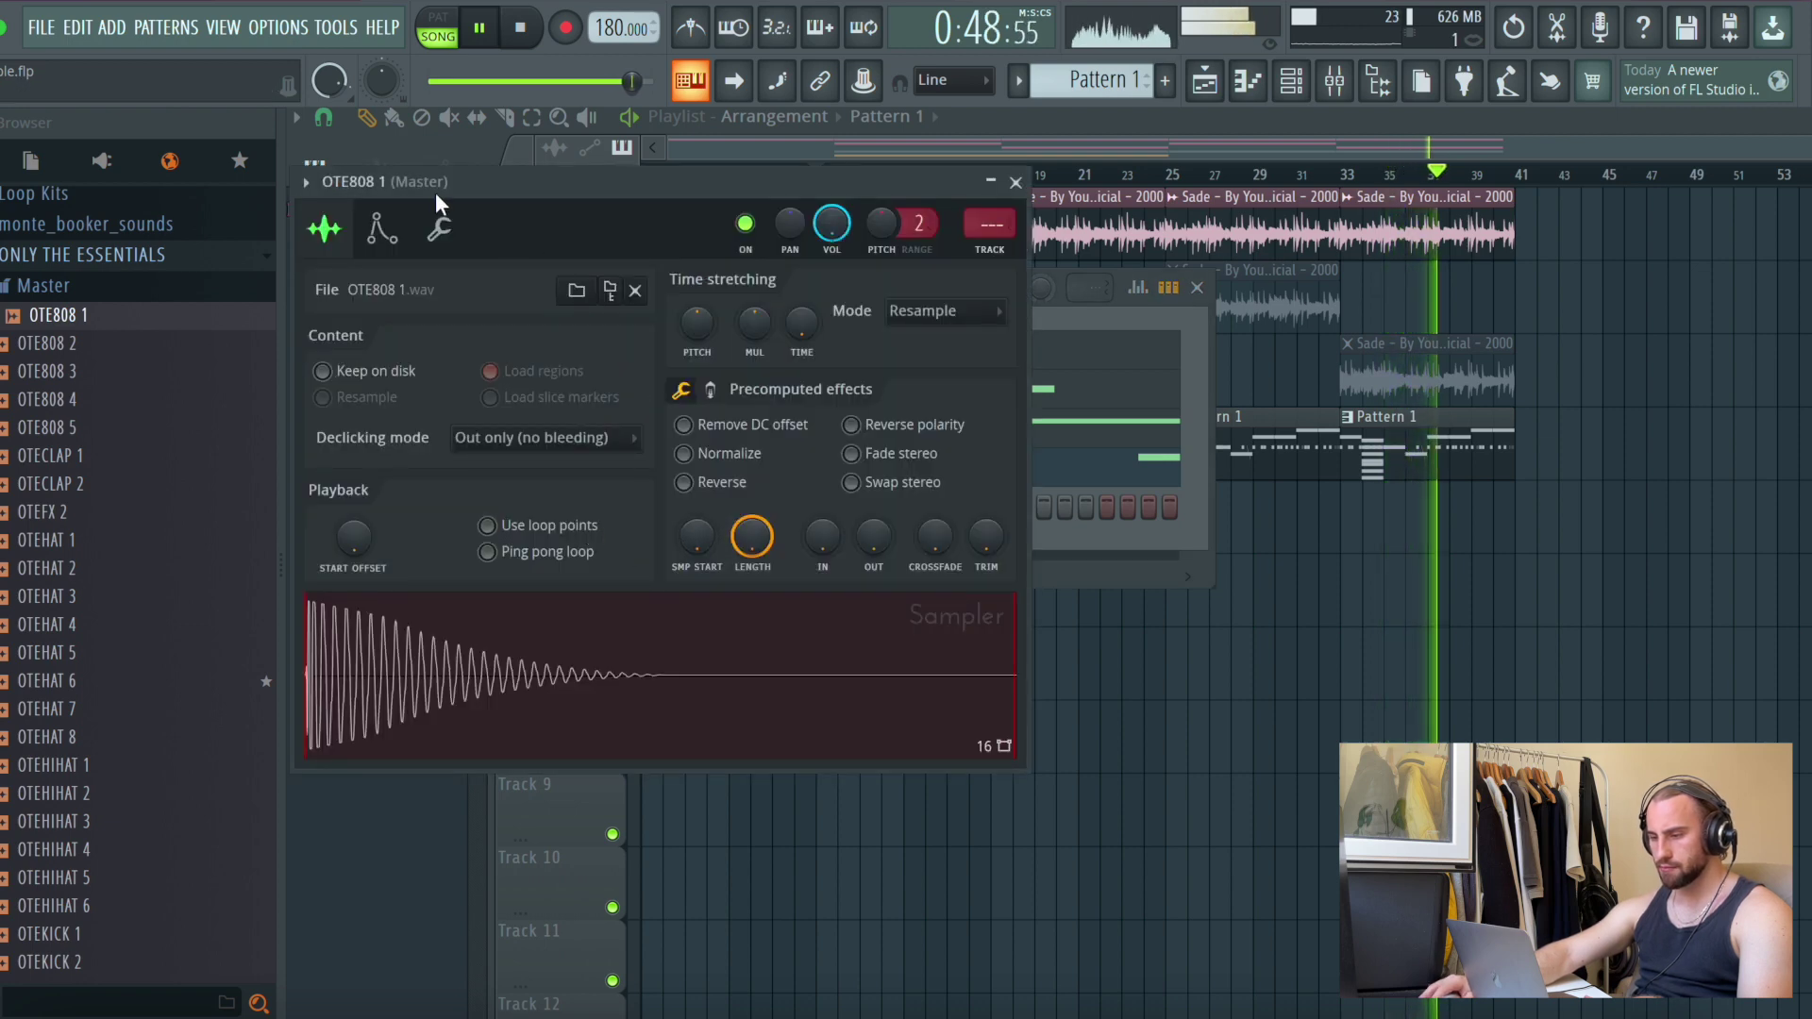
{"action": "left_click", "coordinate": [440, 229]}
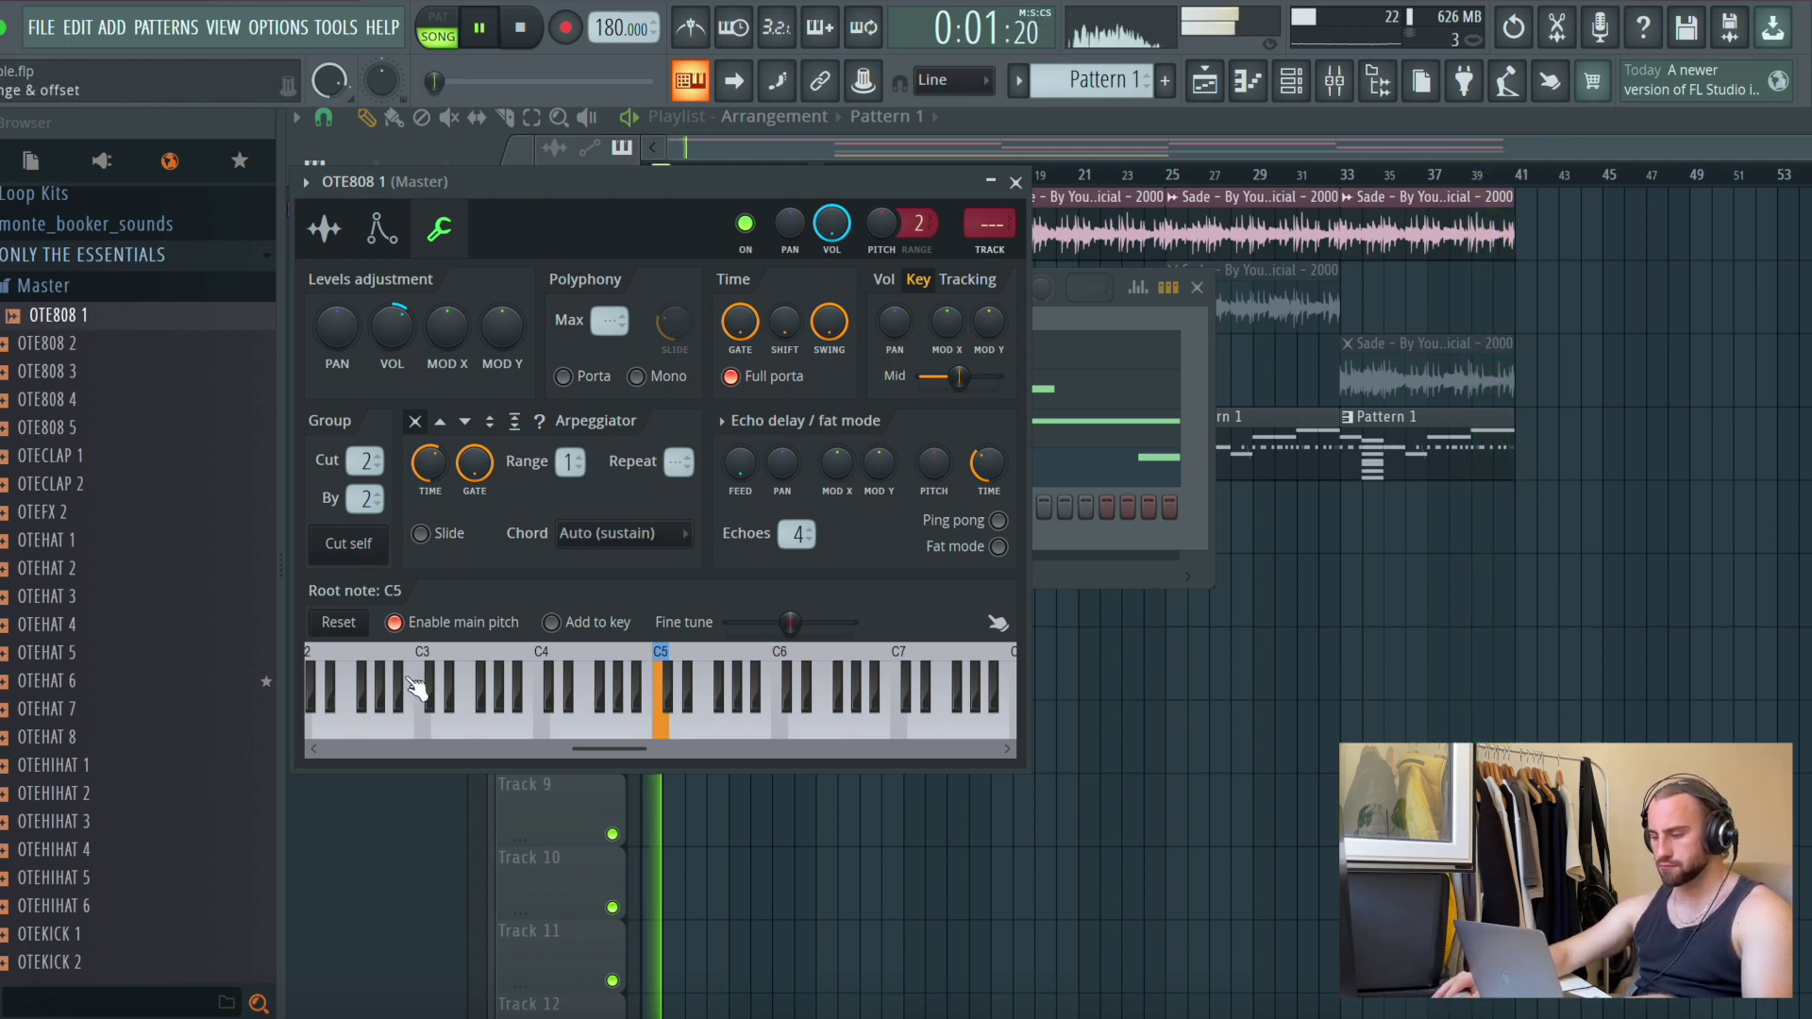
{"action": "left_click", "coordinate": [1077, 510]}
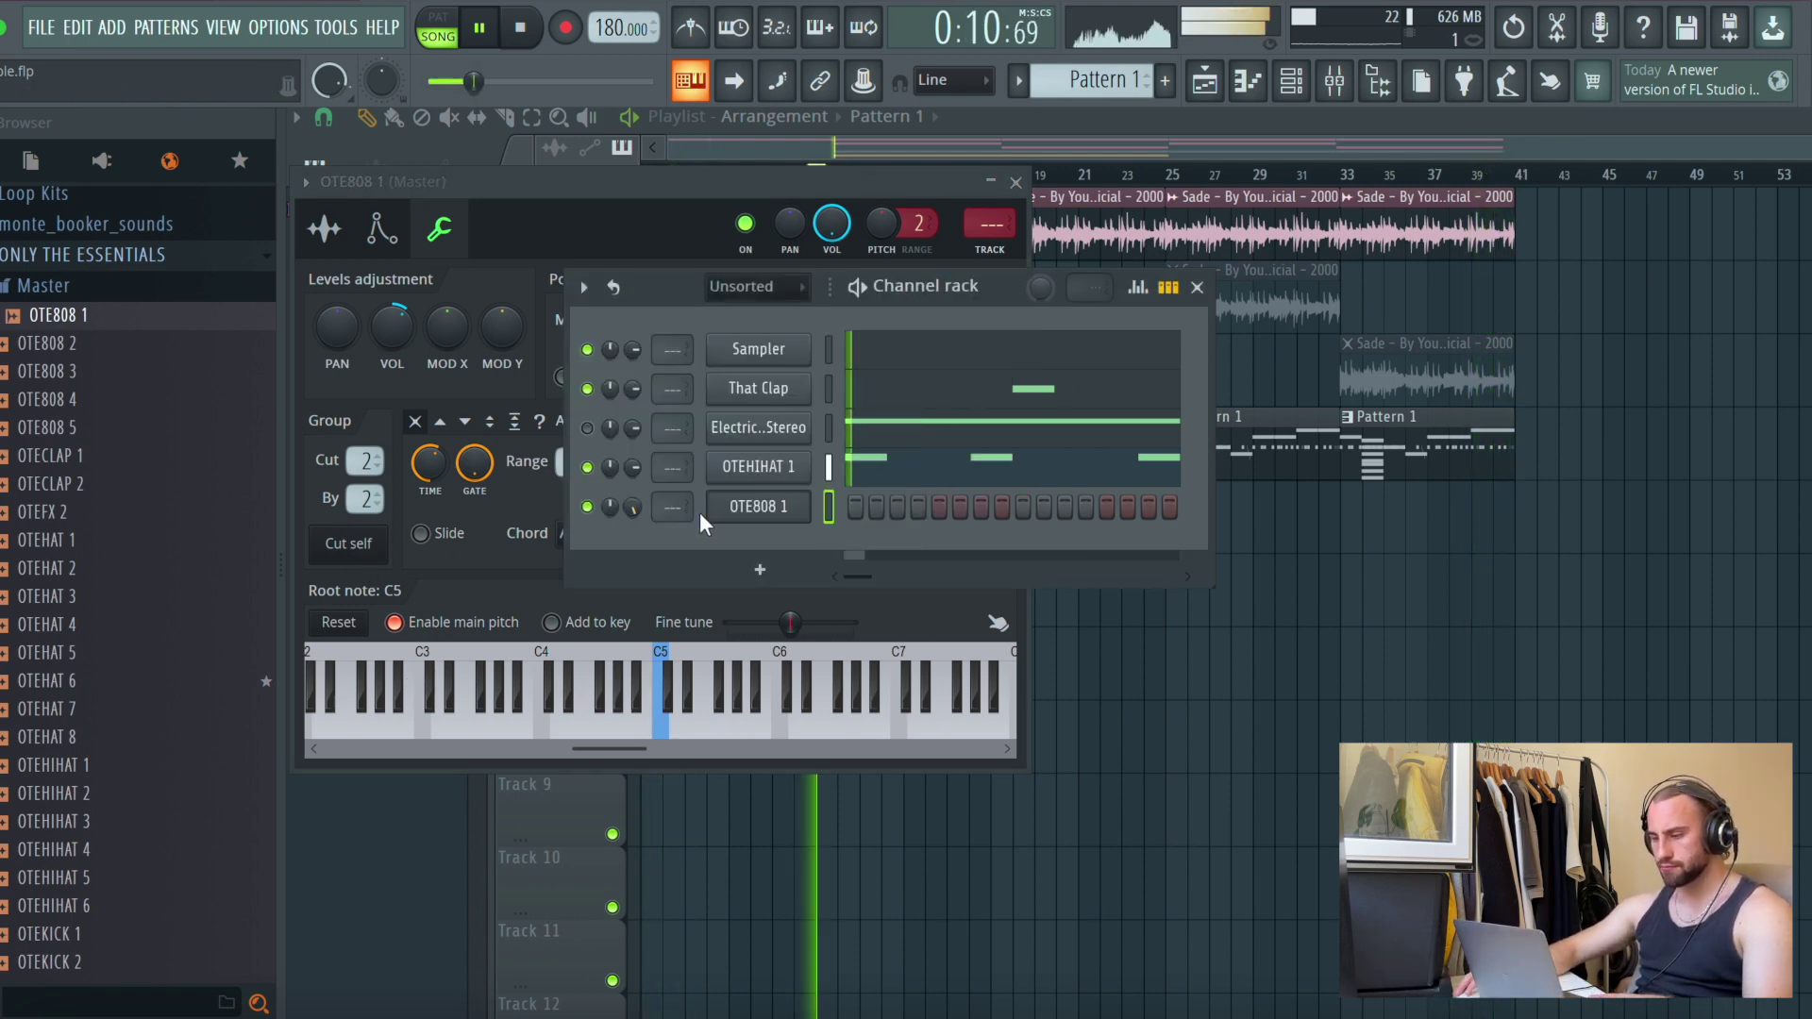
Open the OTE808 1 channel's piano roll and place a D#5 note at the start of bar 1
{"action": "right_click", "coordinate": [755, 505]}
{"action": "left_click", "coordinate": [849, 502]}
{"action": "left_click_drag", "start_coordinate": [461, 516], "coordinate": [358, 517]}
{"action": "scroll", "coordinate": [1007, 178], "scroll_direction": "down", "scroll_amount": 5}
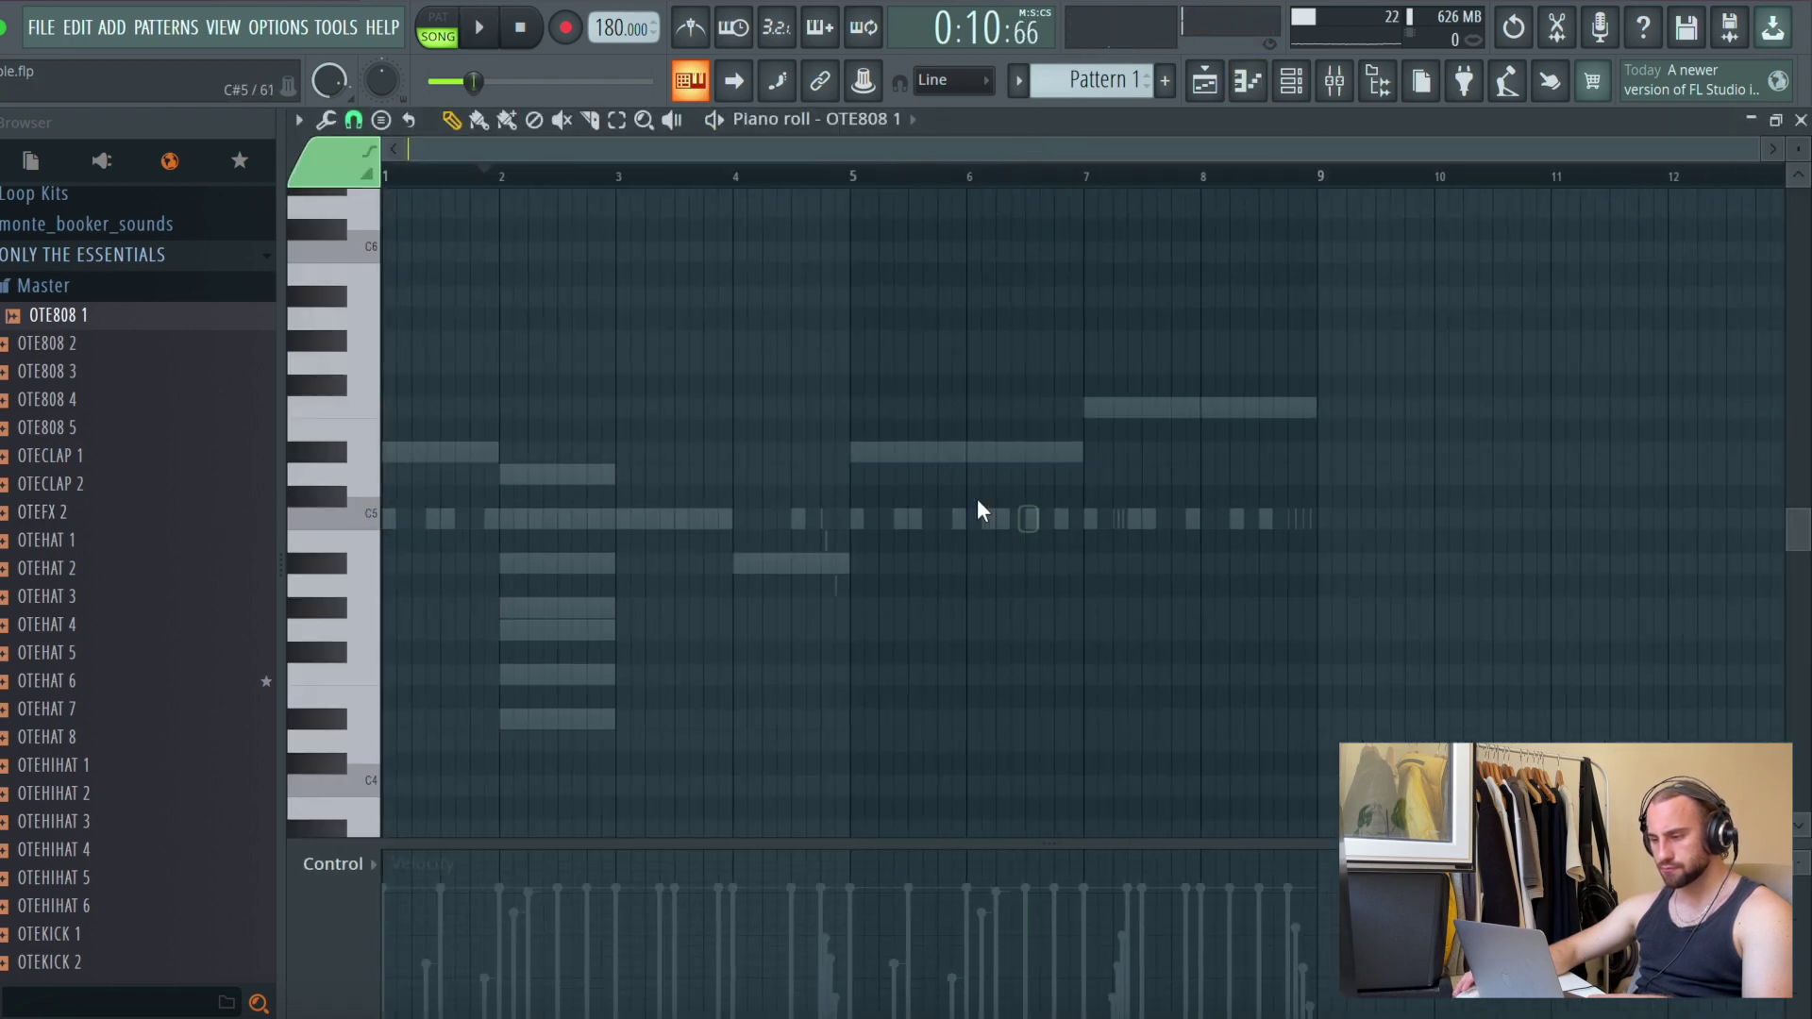
{"action": "key", "text": "space"}
{"action": "key", "text": "space"}
{"action": "key", "text": "space"}
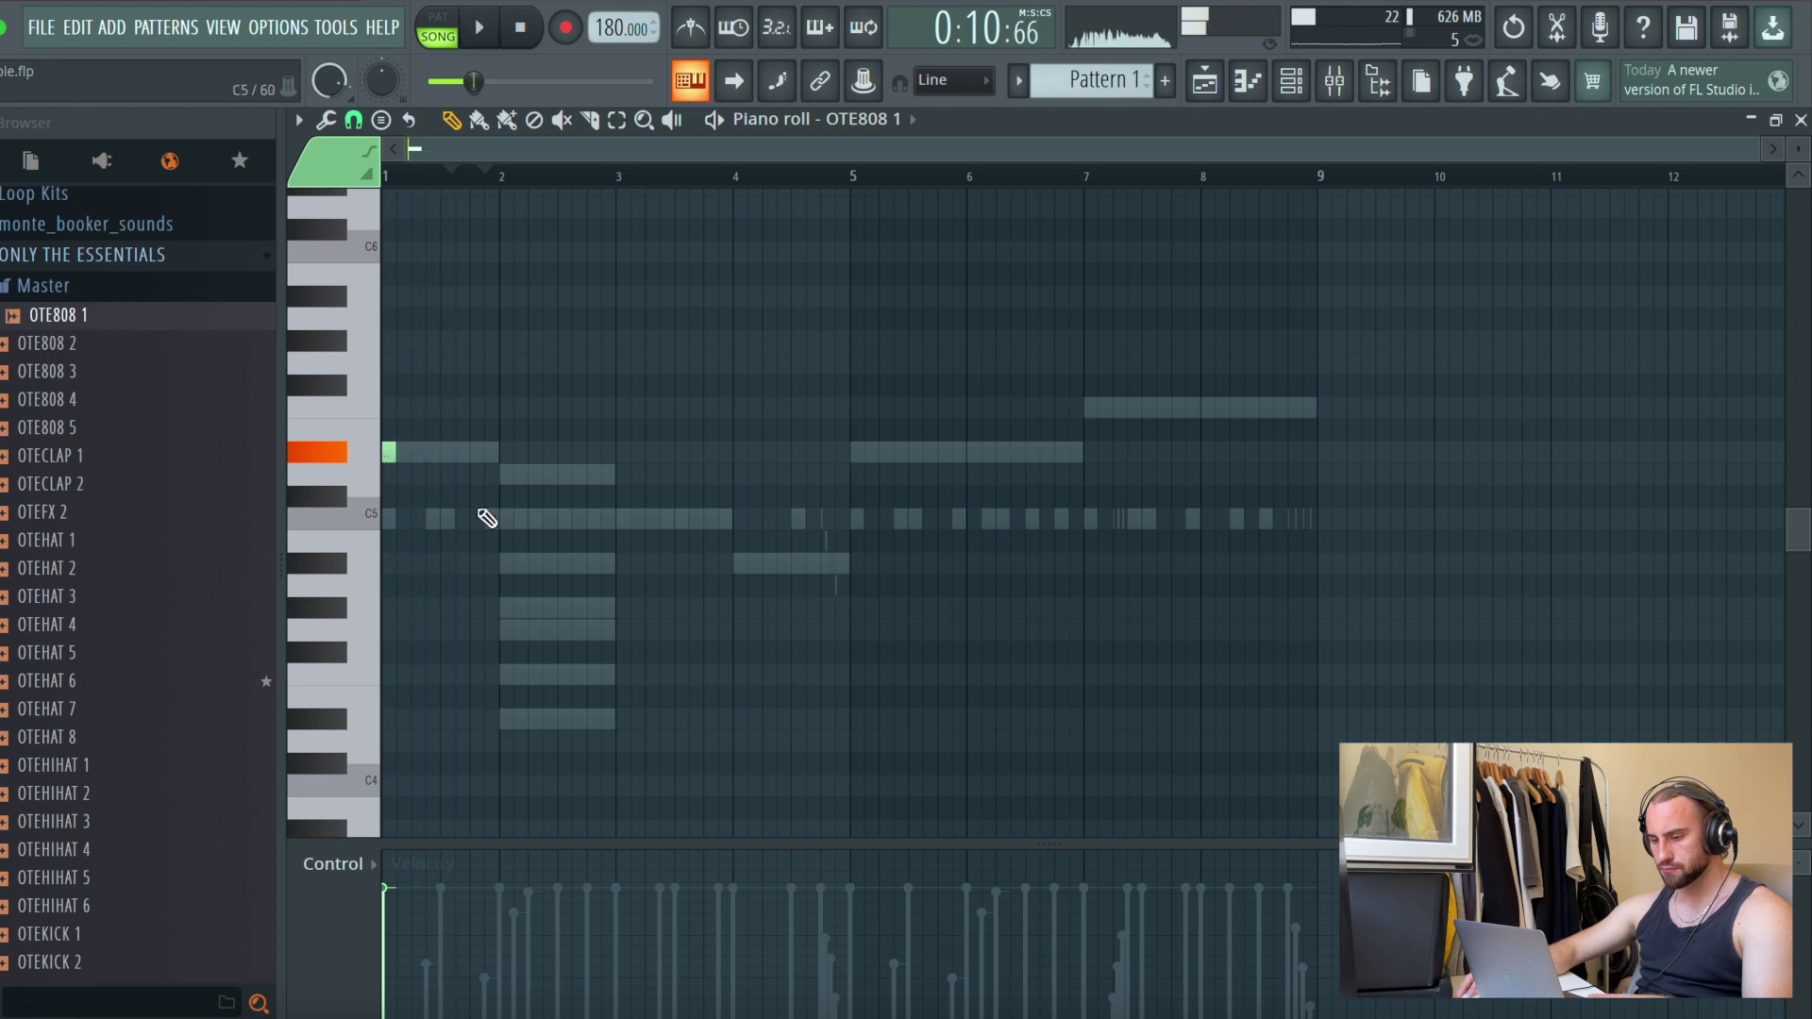
Check the OTE808 1 channel's settings against playback and return to its piano roll
{"action": "key", "text": "F6"}
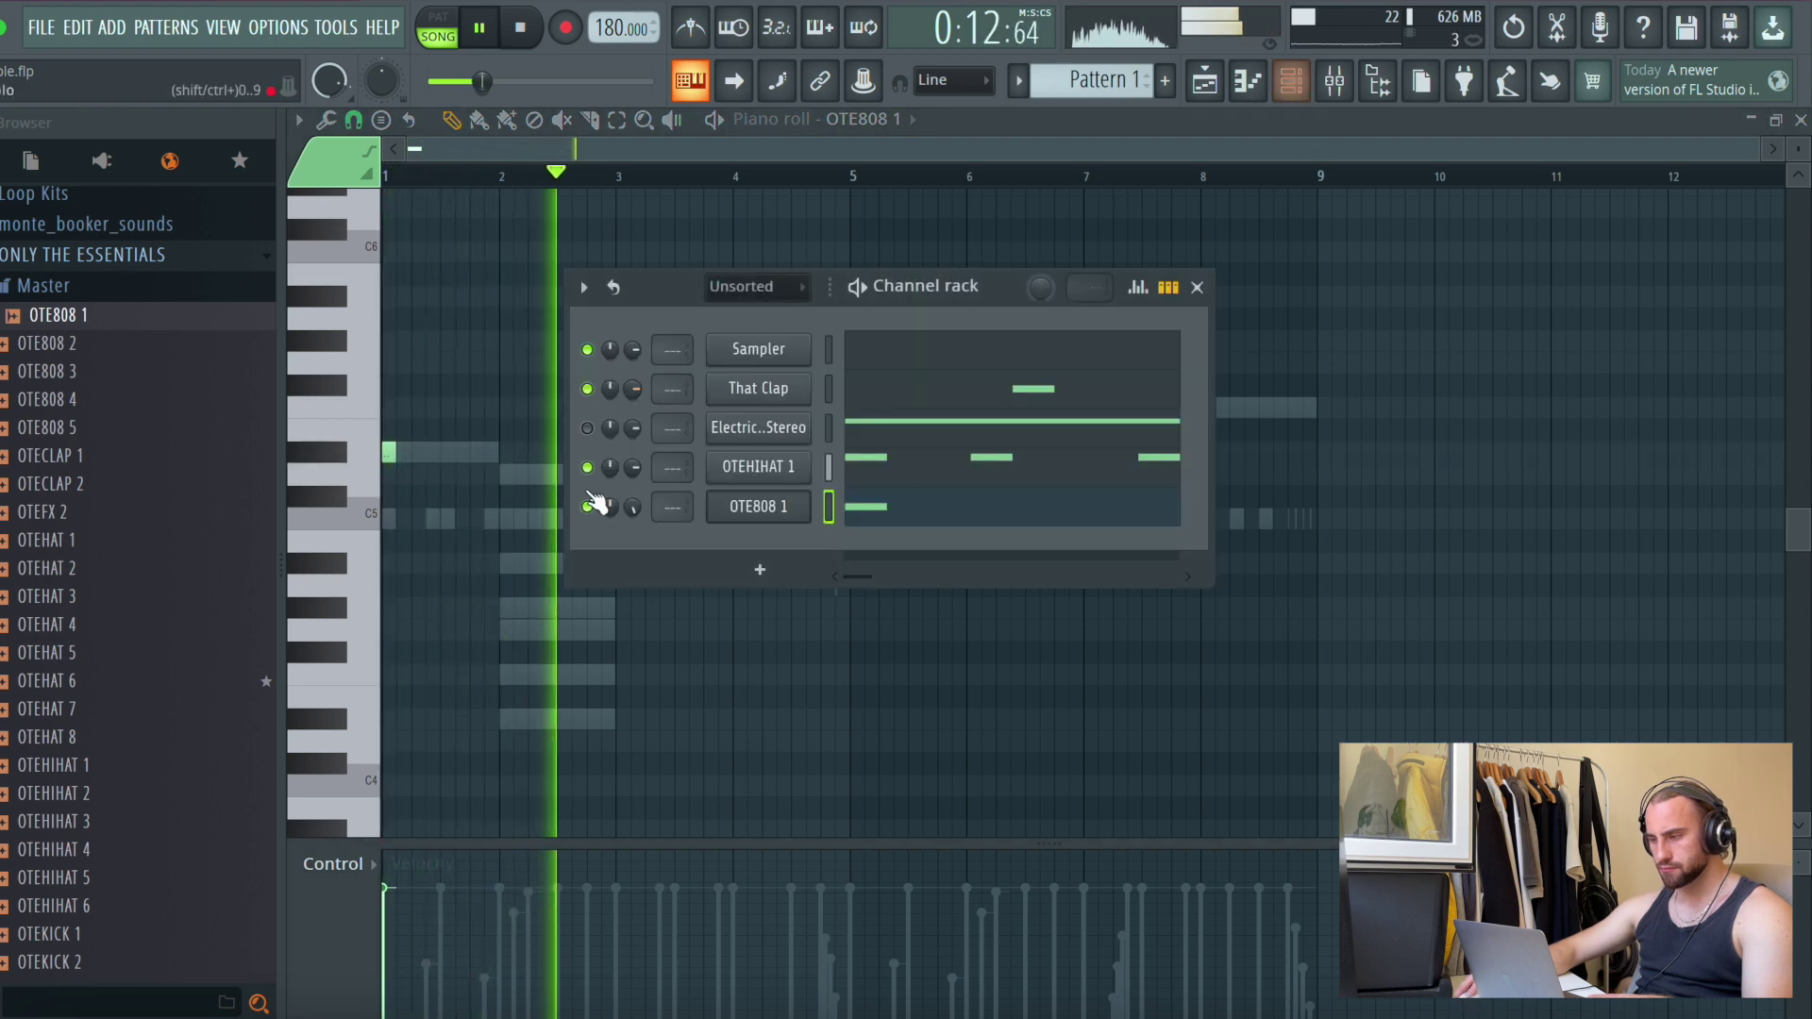
{"action": "left_click", "coordinate": [755, 506]}
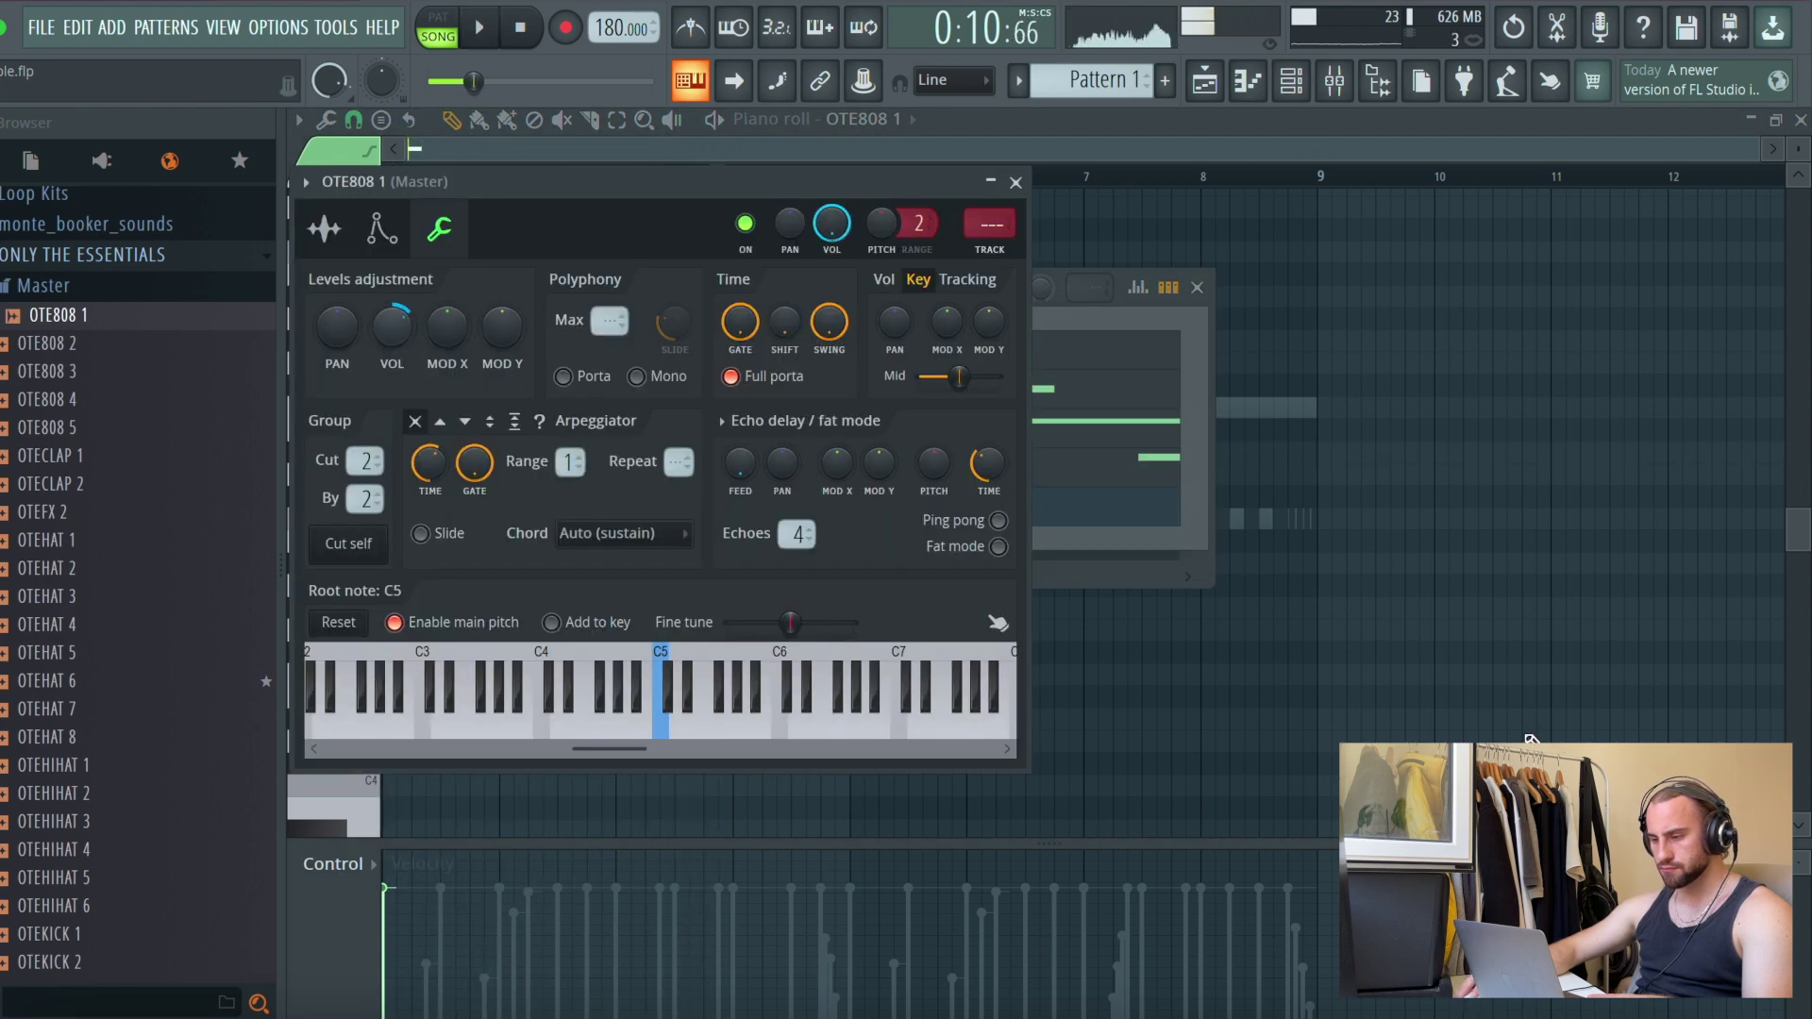
{"action": "left_click", "coordinate": [1530, 738]}
{"action": "key", "text": "space"}
Set the snap to Line and place a D5 808 note exactly a quarter of the way into bar 2
{"action": "scroll", "coordinate": [509, 181], "scroll_direction": "up", "scroll_amount": 5}
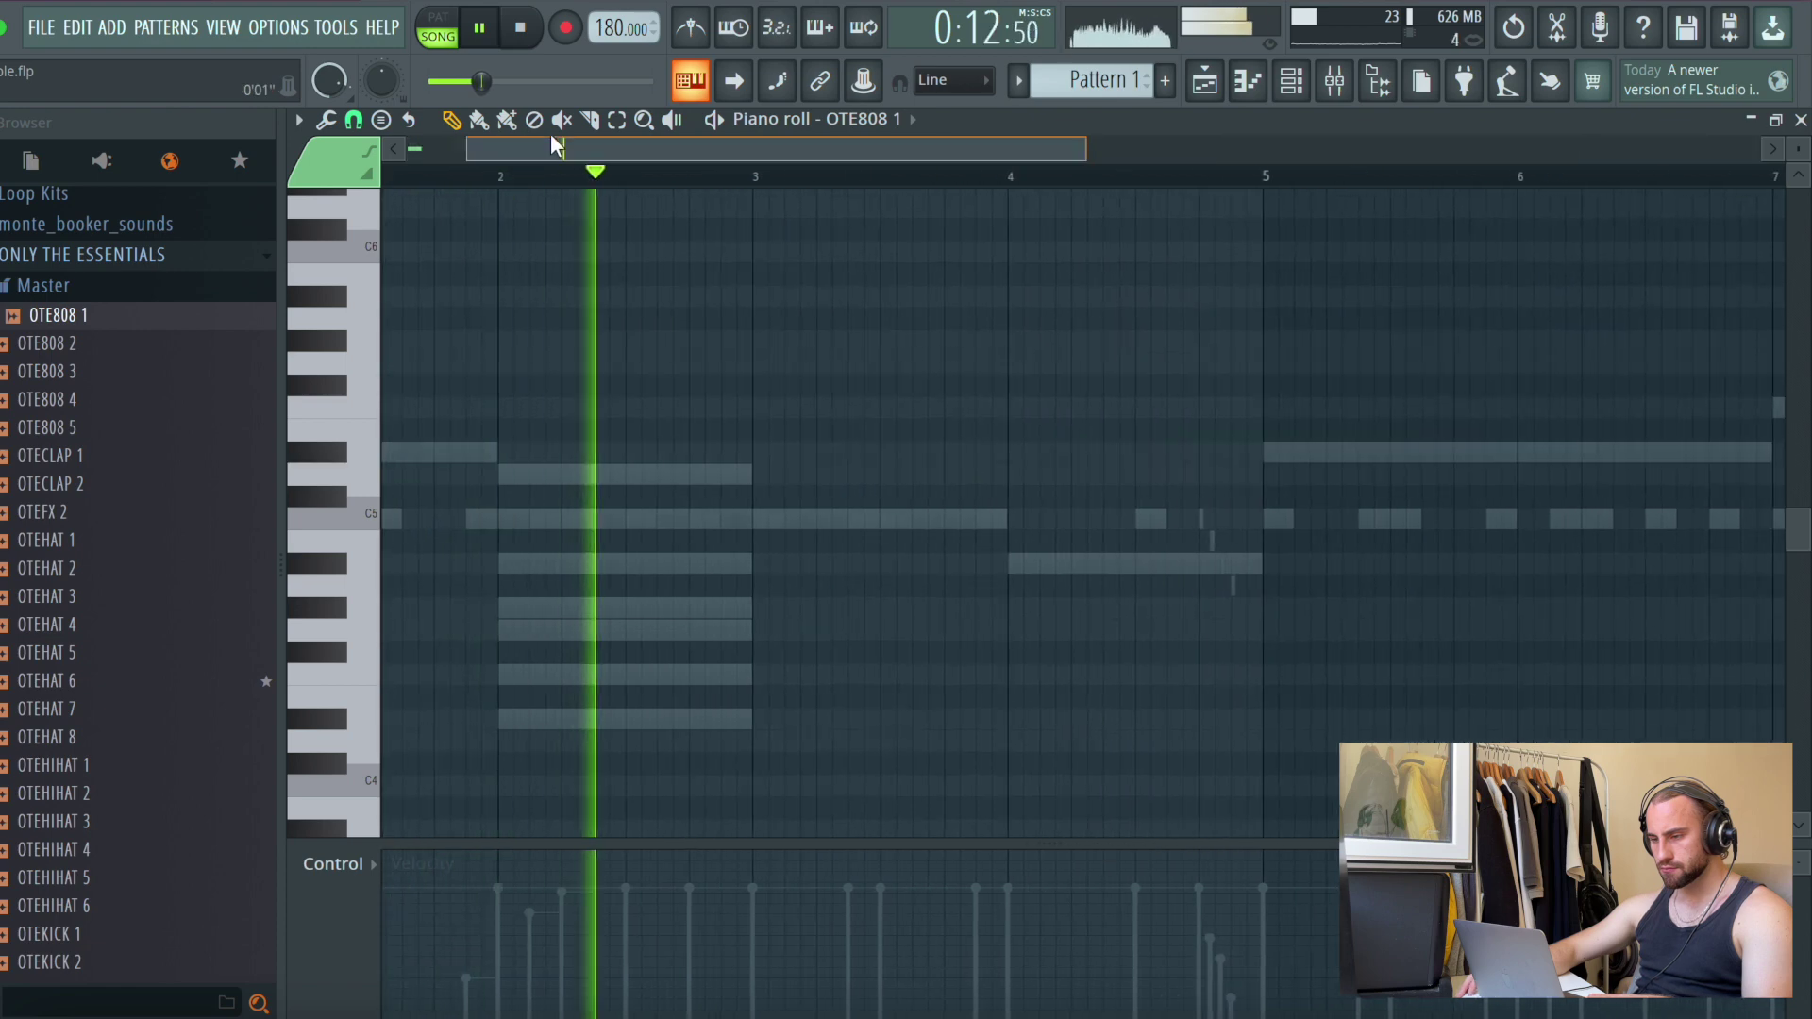
{"action": "left_click_drag", "start_coordinate": [554, 148], "coordinate": [390, 409]}
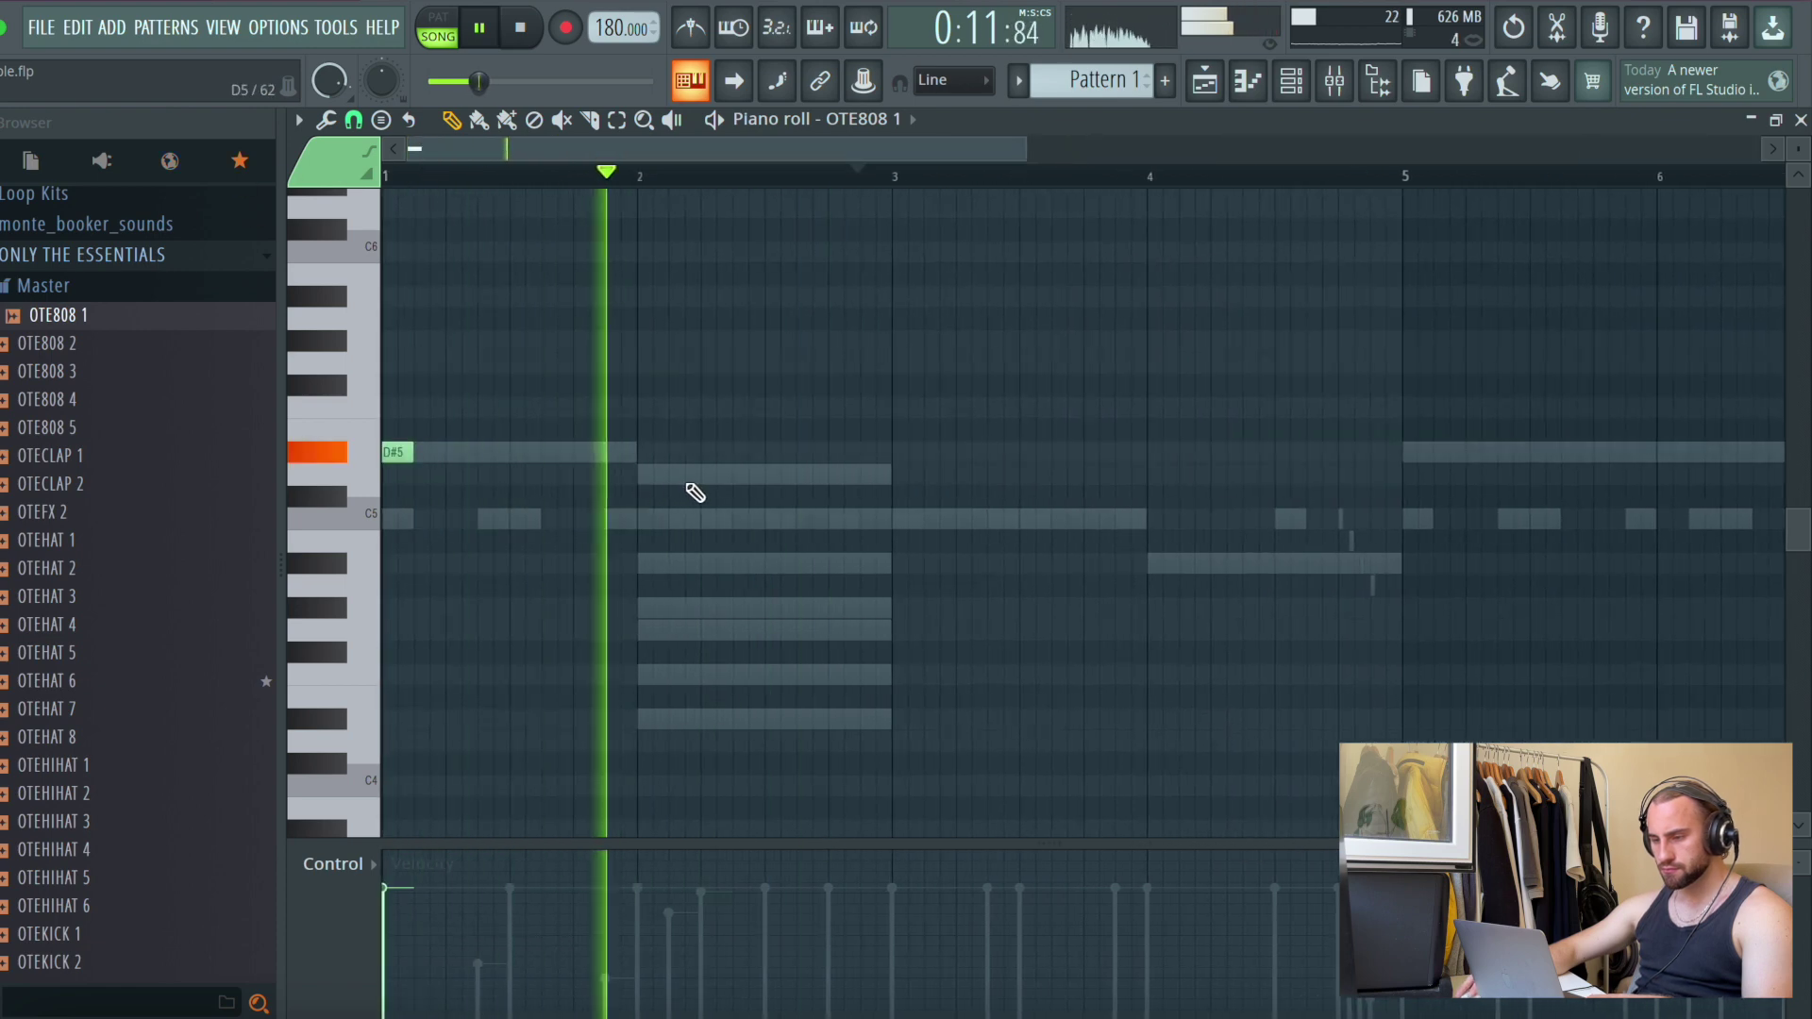
{"action": "left_click", "coordinate": [717, 476]}
{"action": "key", "text": "space"}
{"action": "left_click", "coordinate": [355, 118]}
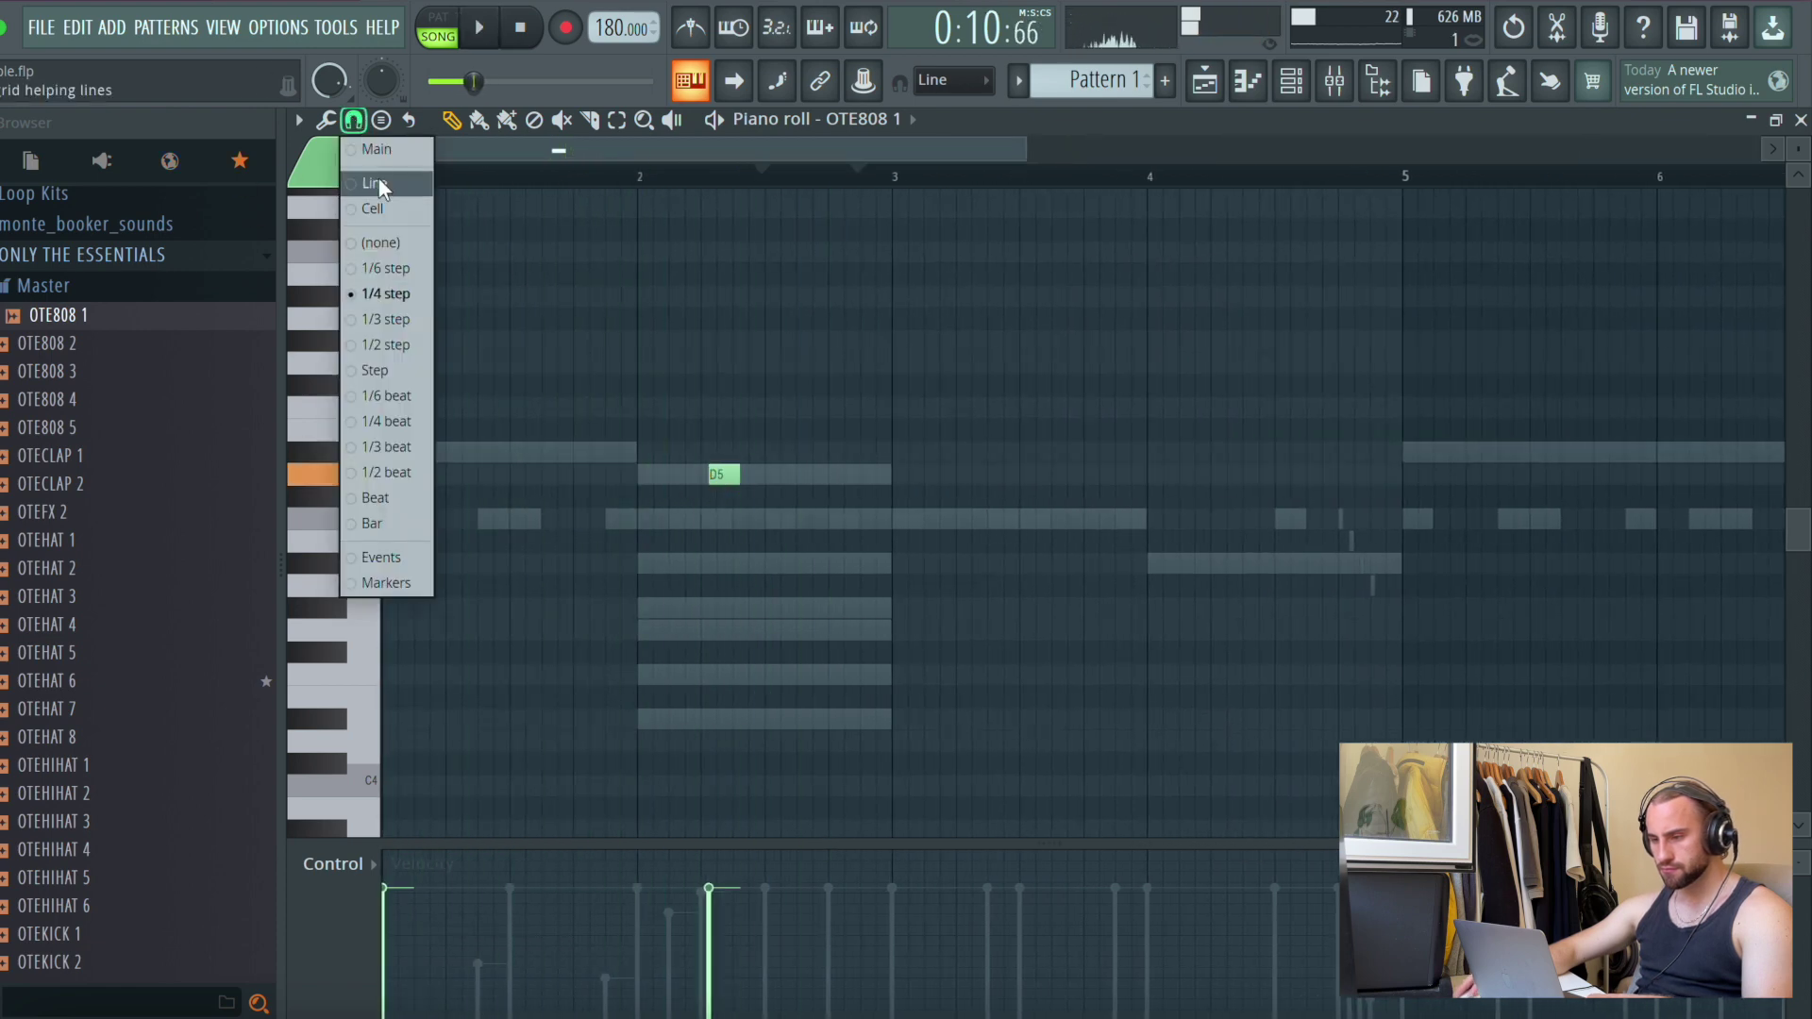
{"action": "left_click", "coordinate": [377, 181]}
{"action": "key", "text": "space"}
{"action": "right_click", "coordinate": [722, 475]}
{"action": "left_click", "coordinate": [707, 475]}
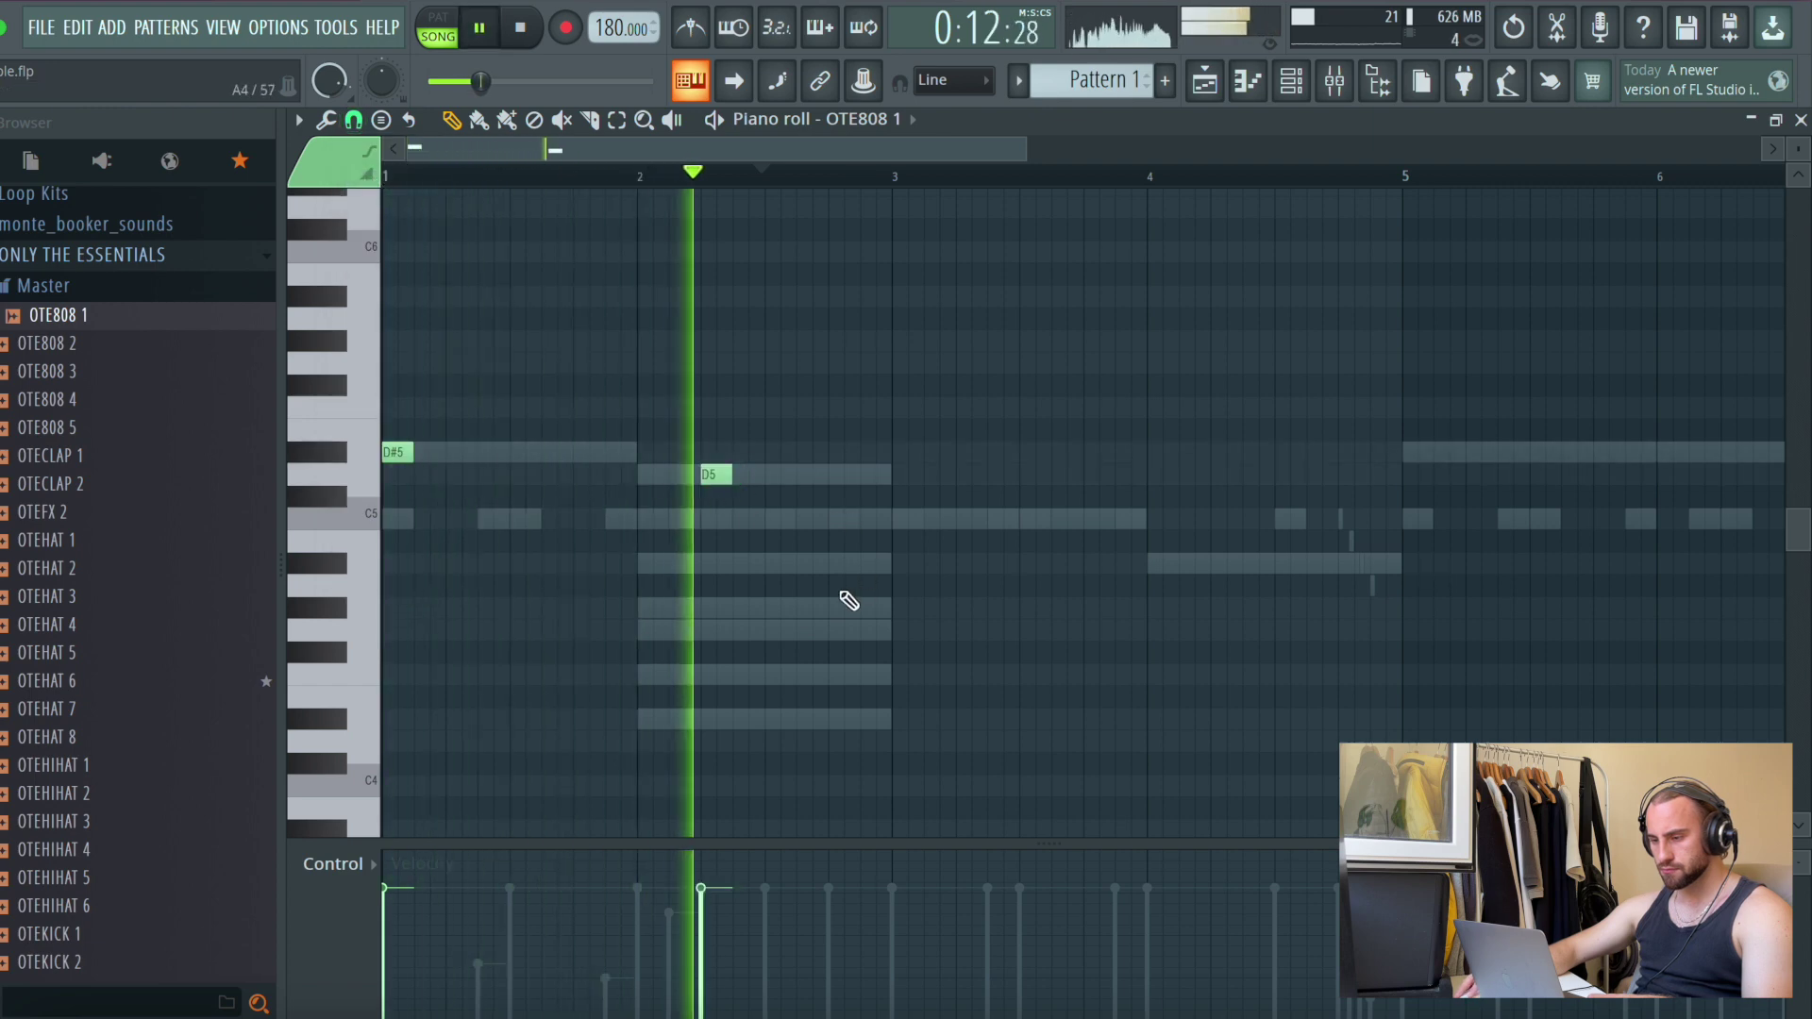
{"action": "key", "text": "space"}
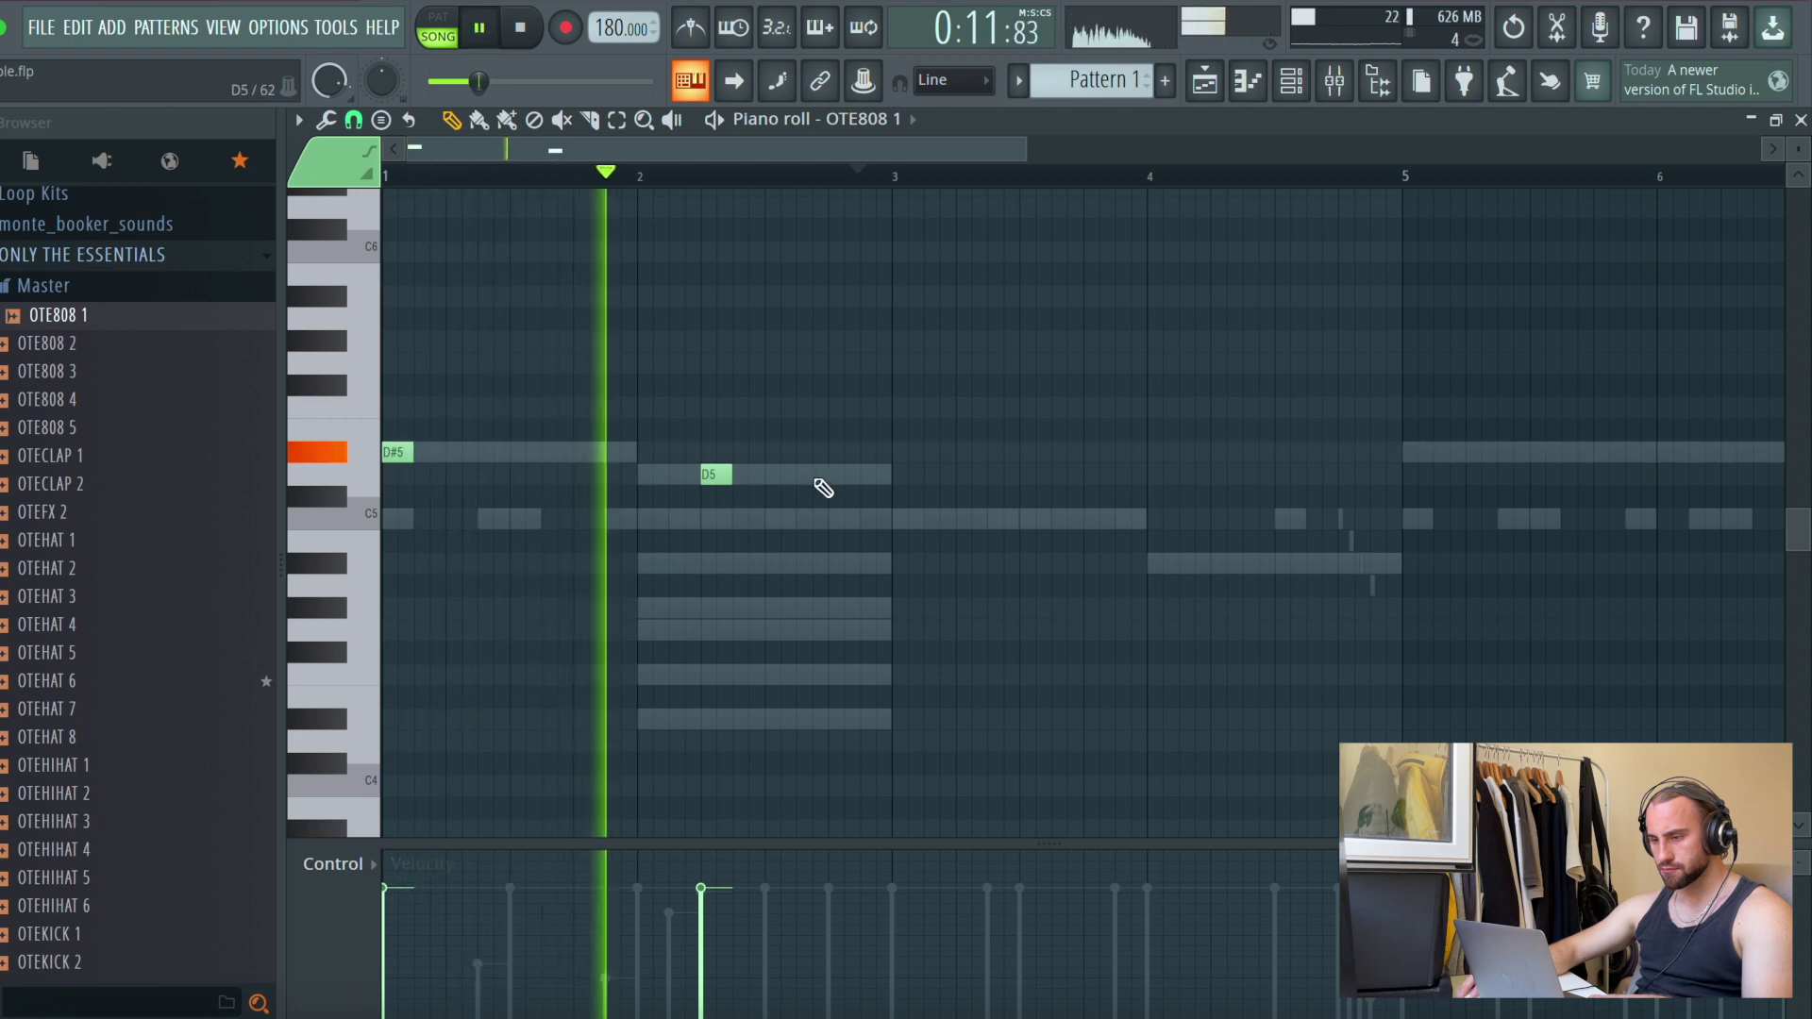
Add 808 notes: C5 at the start of bar 3, C5 and A#4 in bar 4, and D#5 at the end of bar 1
{"action": "left_click", "coordinate": [896, 522]}
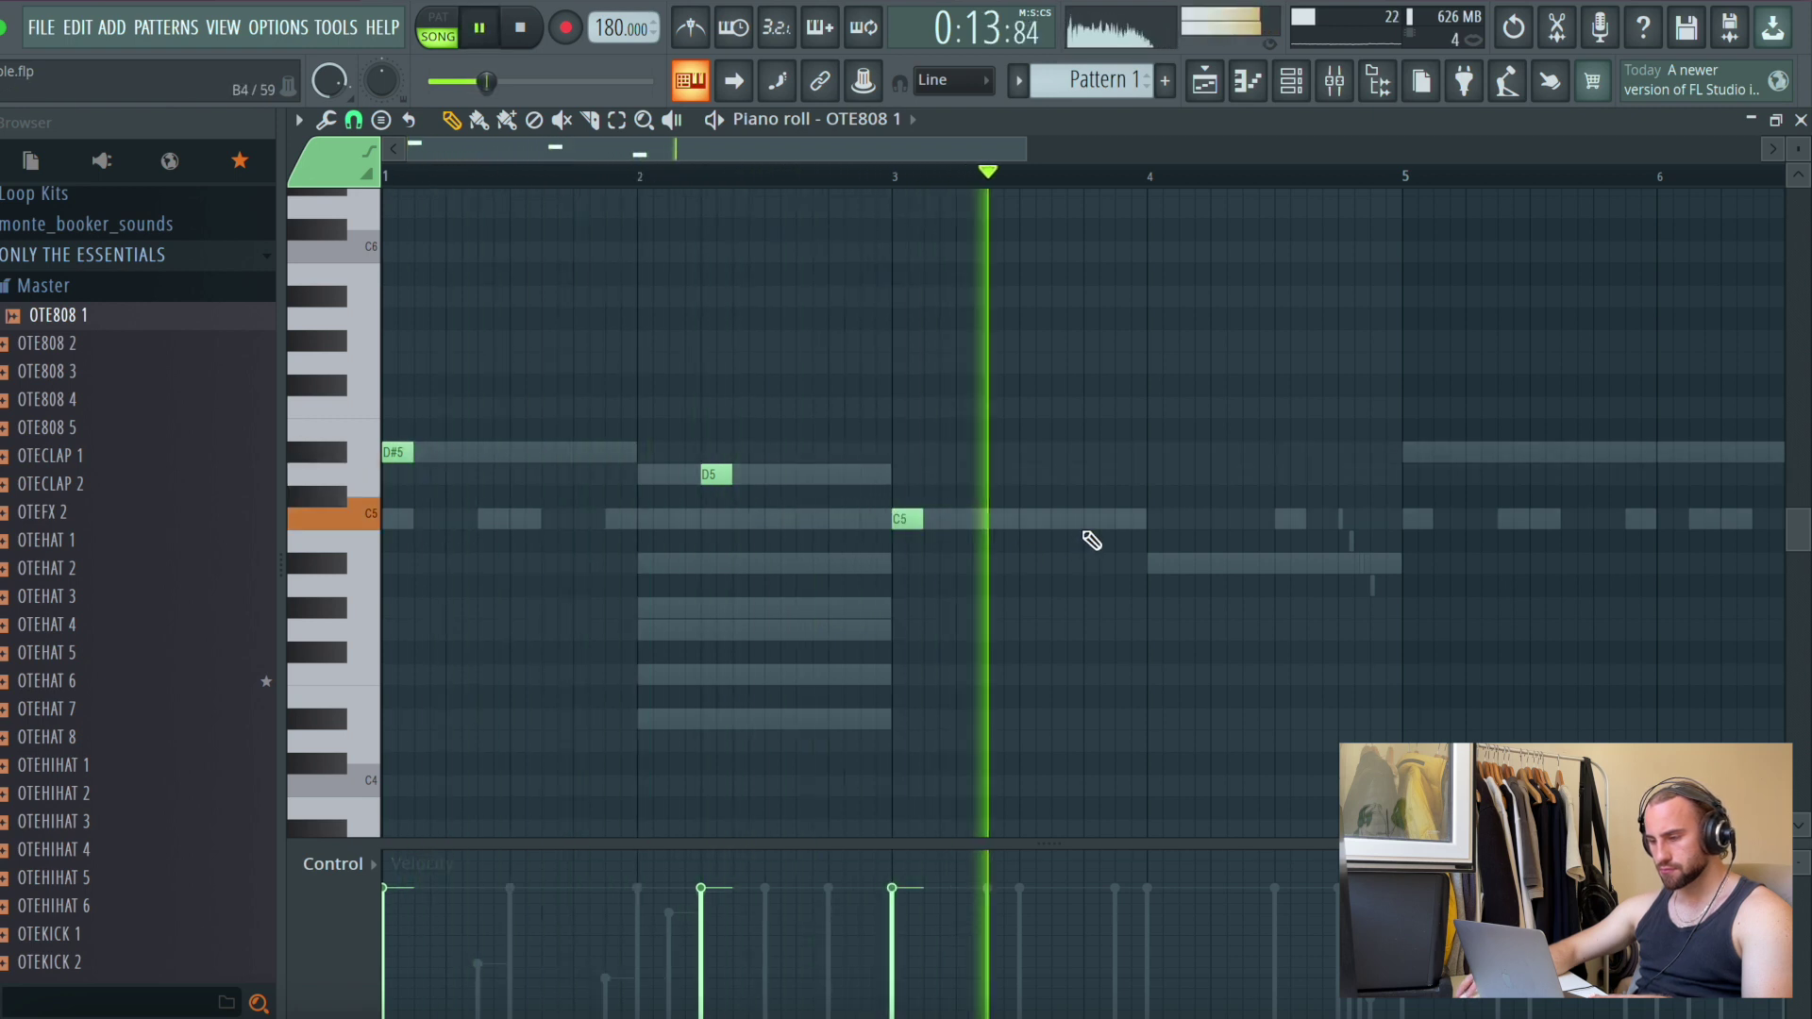
{"action": "left_click", "coordinate": [1219, 519]}
{"action": "left_click", "coordinate": [1316, 564]}
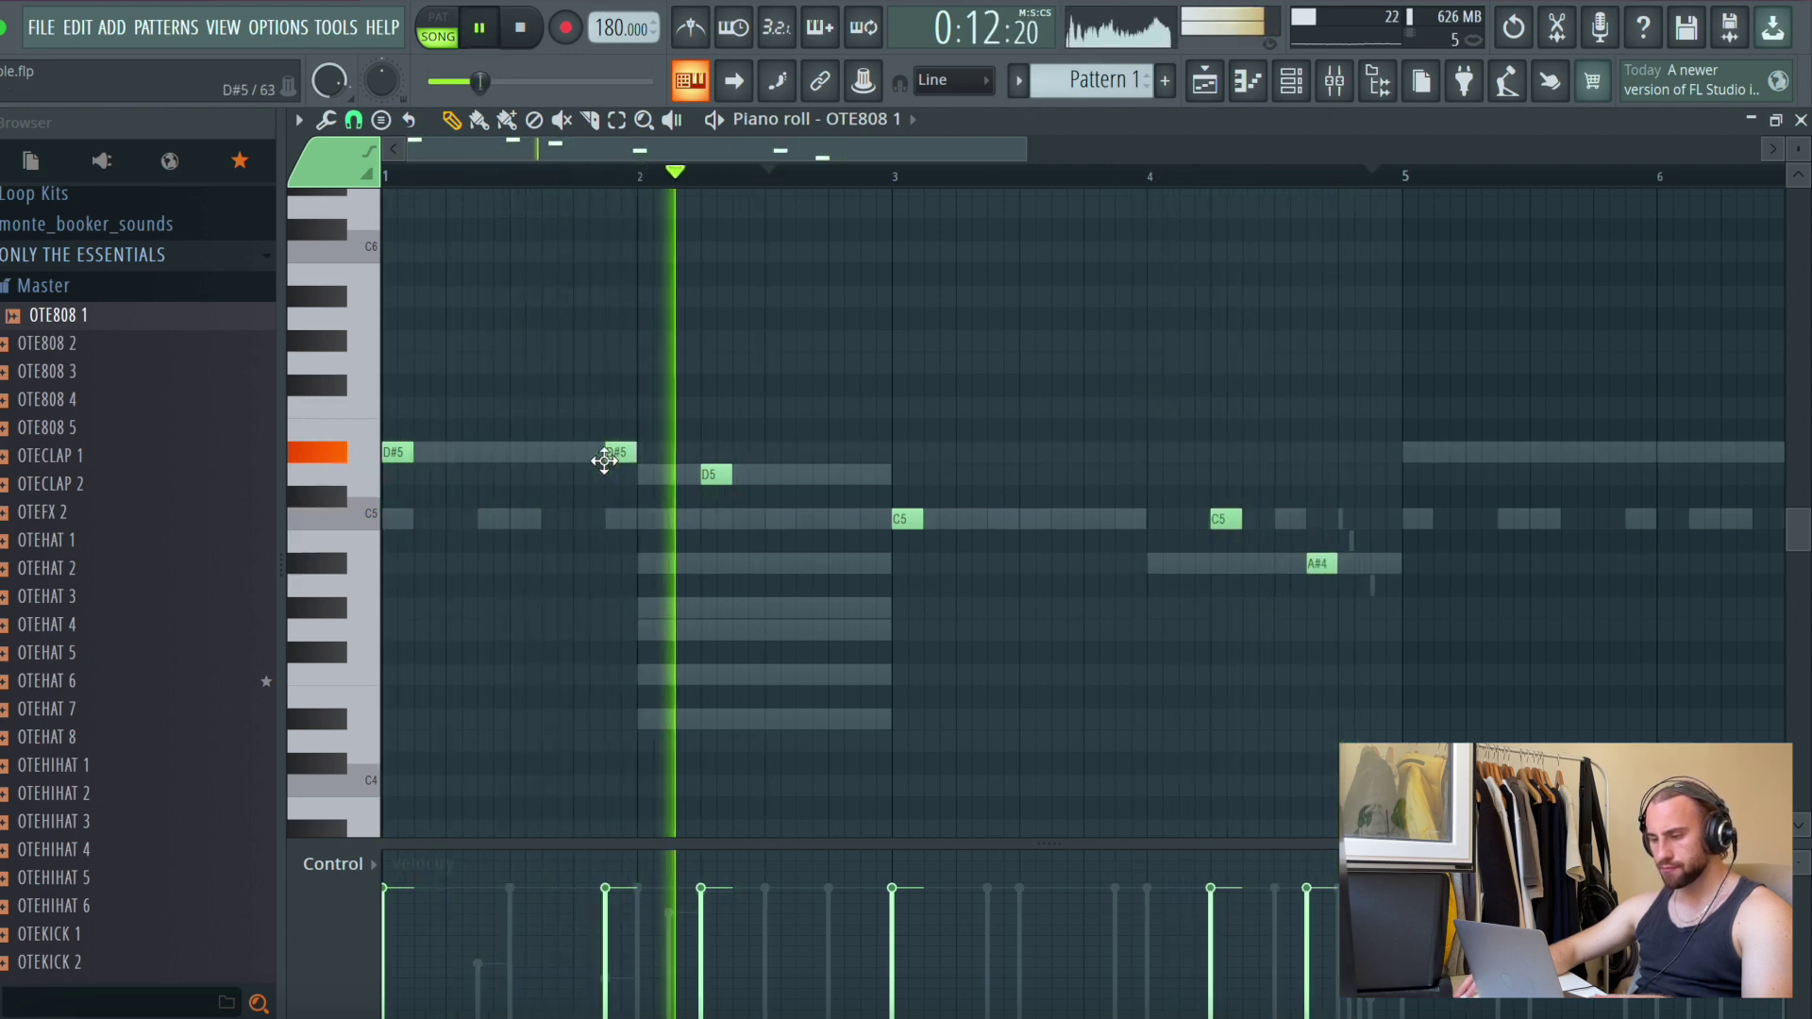
Add 808 notes: D#5 at the start and end of bar 5 and early in bar 6, F5 at bar 7's start and twice in bar 8
{"action": "left_click_drag", "start_coordinate": [700, 154], "coordinate": [1017, 153]}
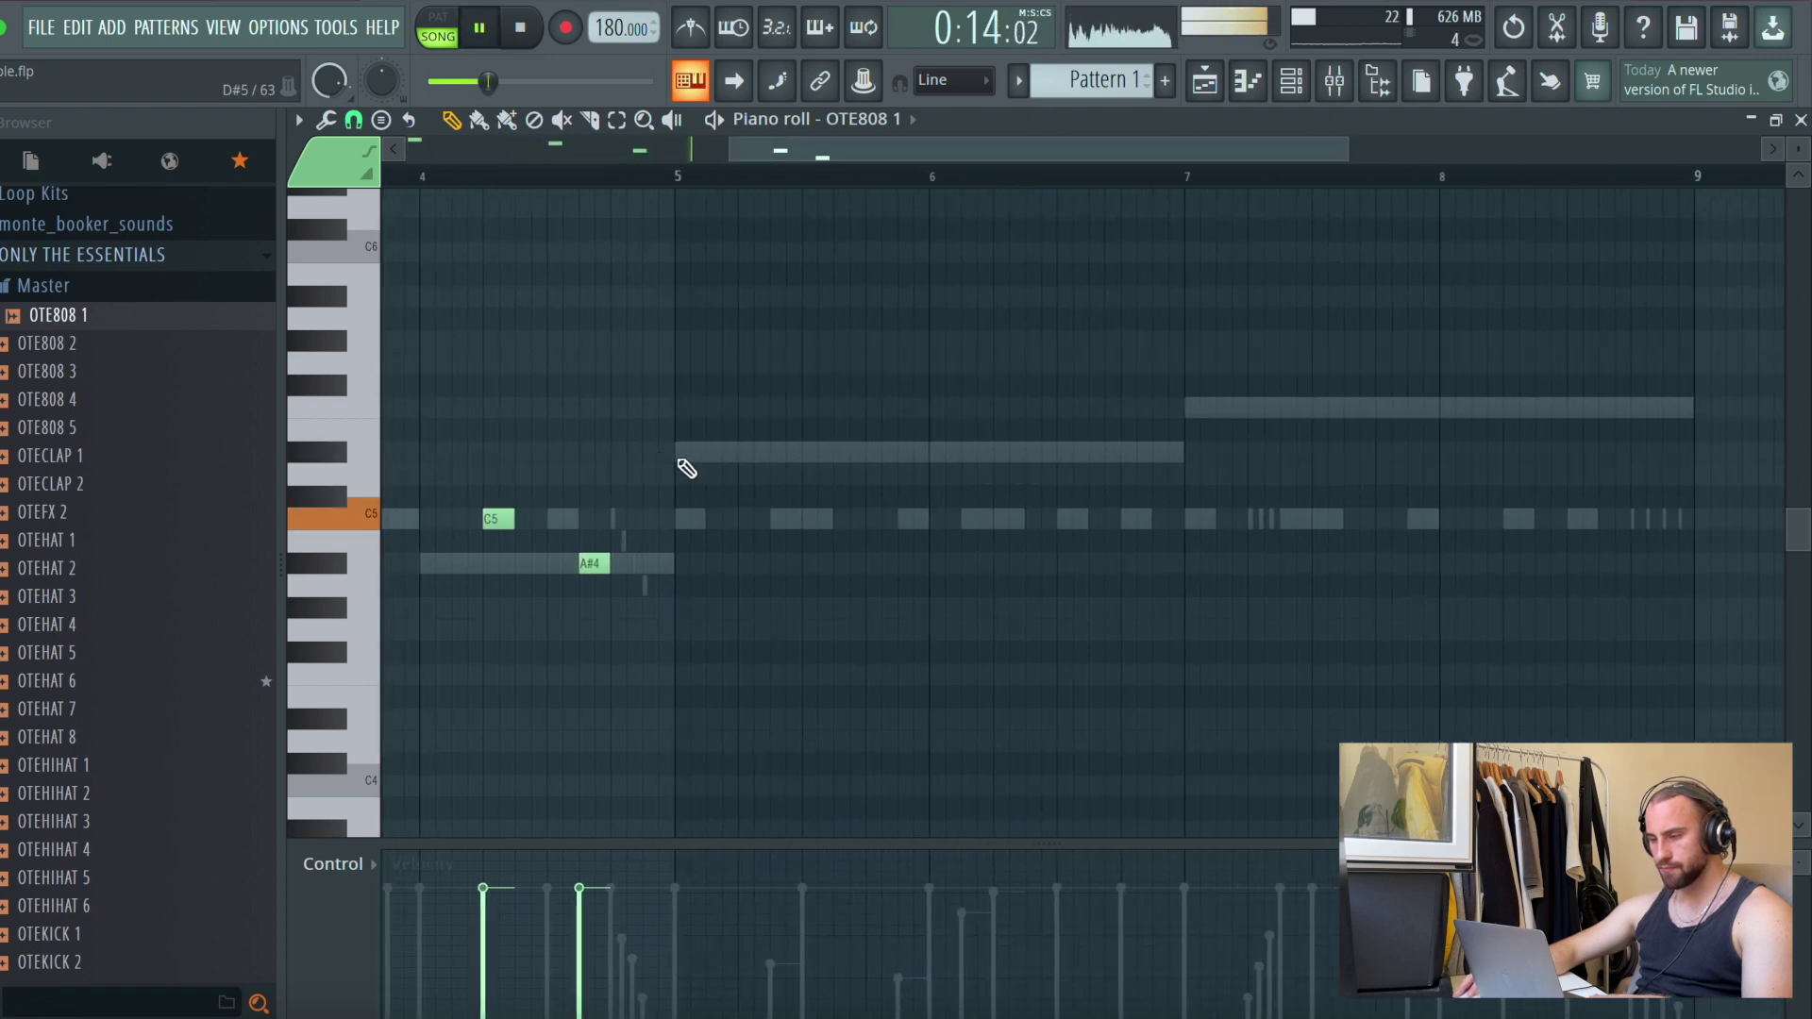
{"action": "left_click", "coordinate": [902, 452]}
{"action": "left_click", "coordinate": [999, 451]}
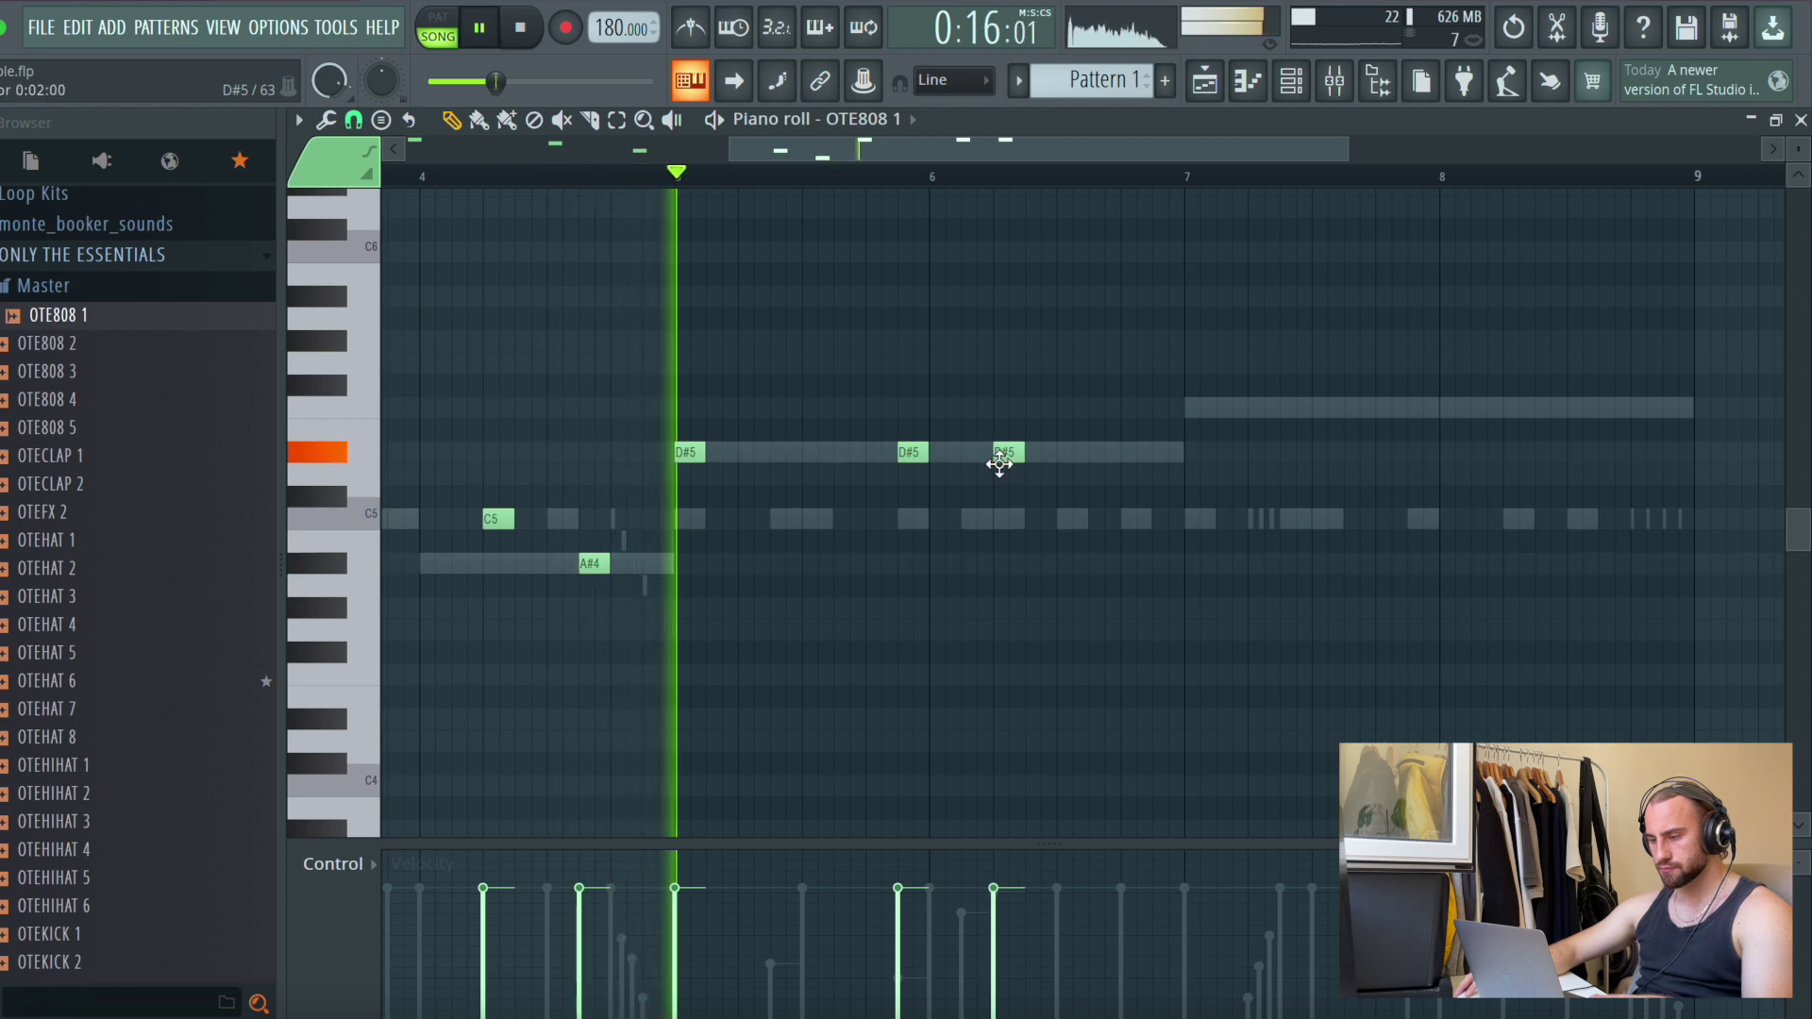
{"action": "left_click", "coordinate": [1191, 408]}
{"action": "left_click", "coordinate": [1514, 408]}
{"action": "left_click", "coordinate": [1635, 408]}
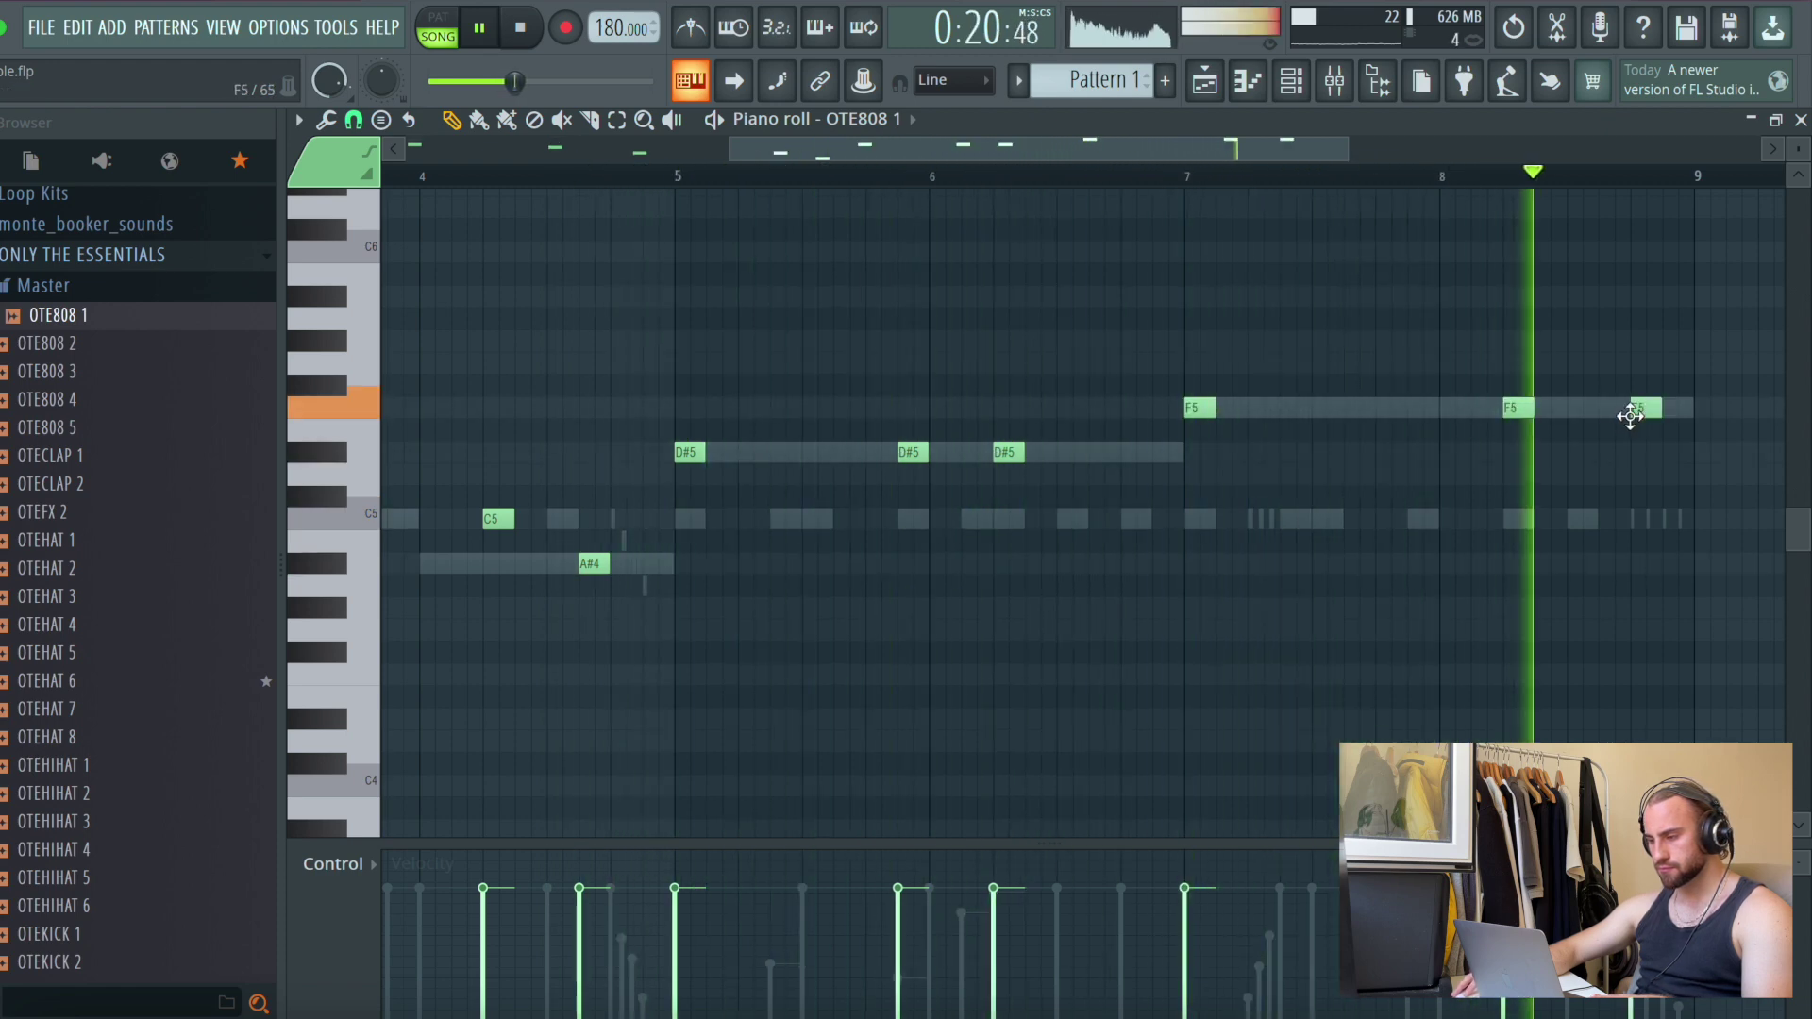
Return to the channel rack and audition the drum kit's snare samples, OTESNARE 1 through OTESNARE 6
{"action": "left_click", "coordinate": [1215, 91]}
{"action": "left_click", "coordinate": [1297, 82]}
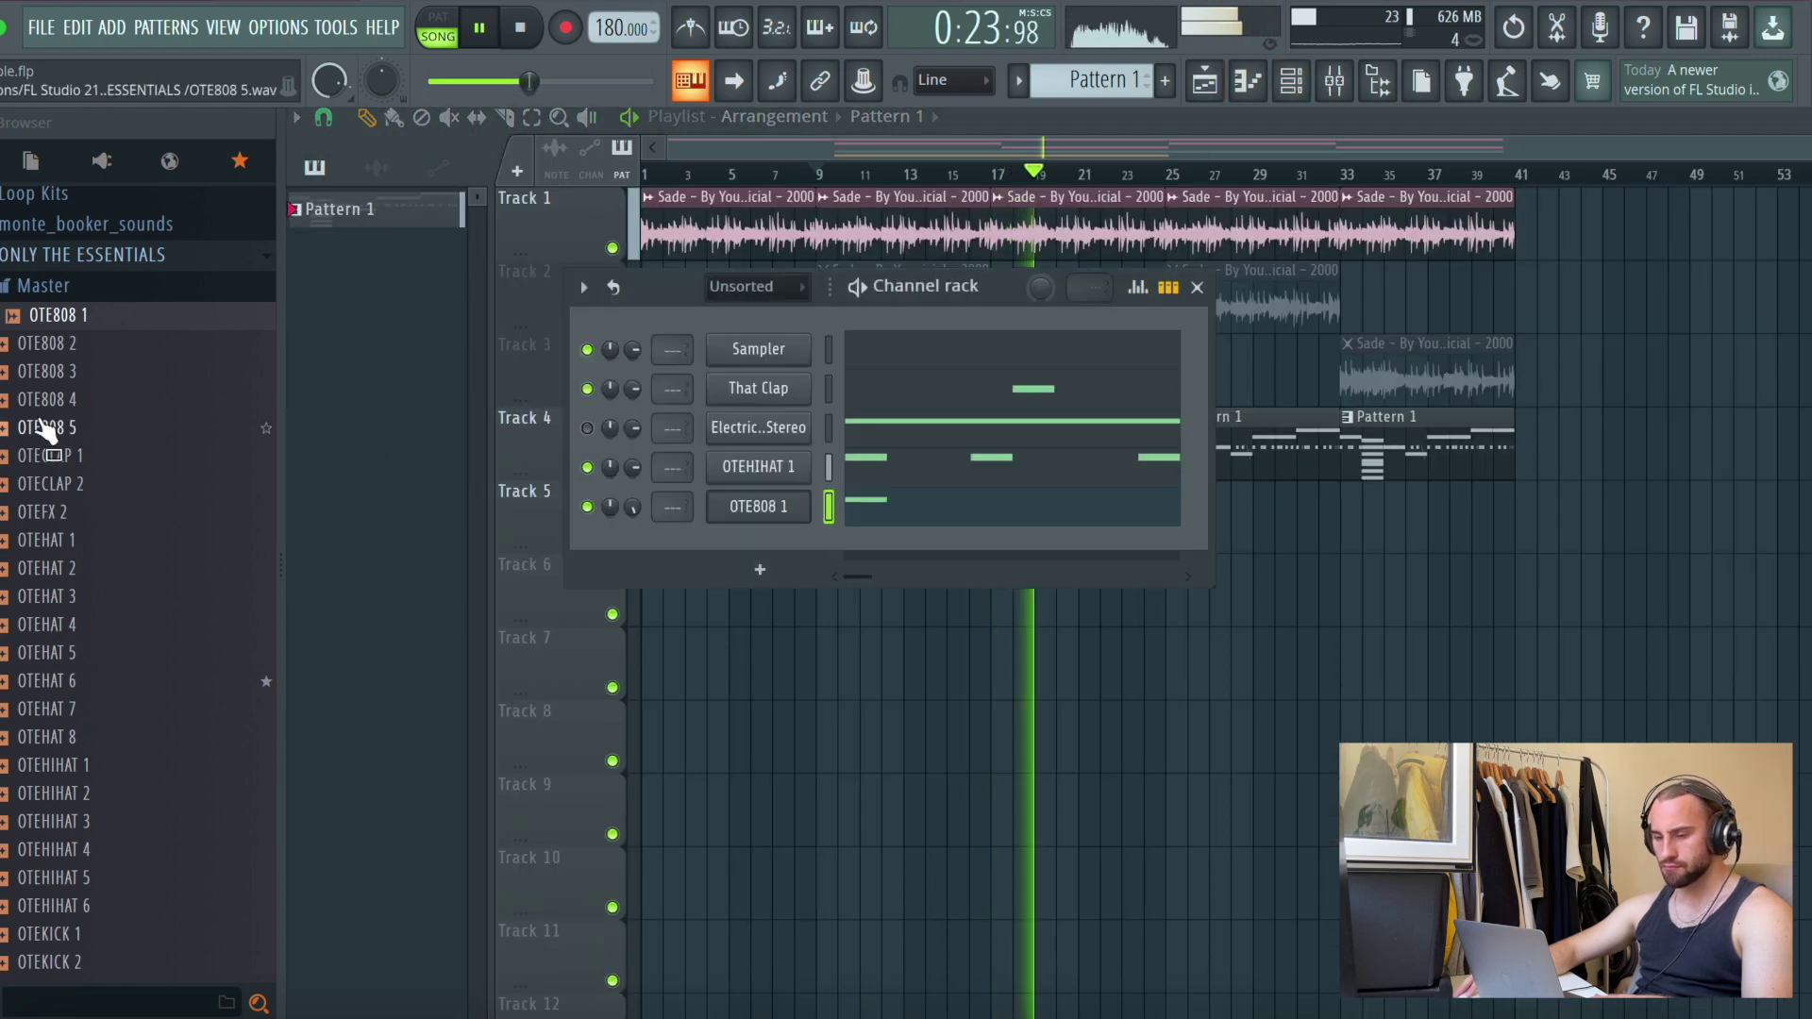
{"action": "scroll", "coordinate": [83, 596], "scroll_direction": "down", "scroll_amount": 15}
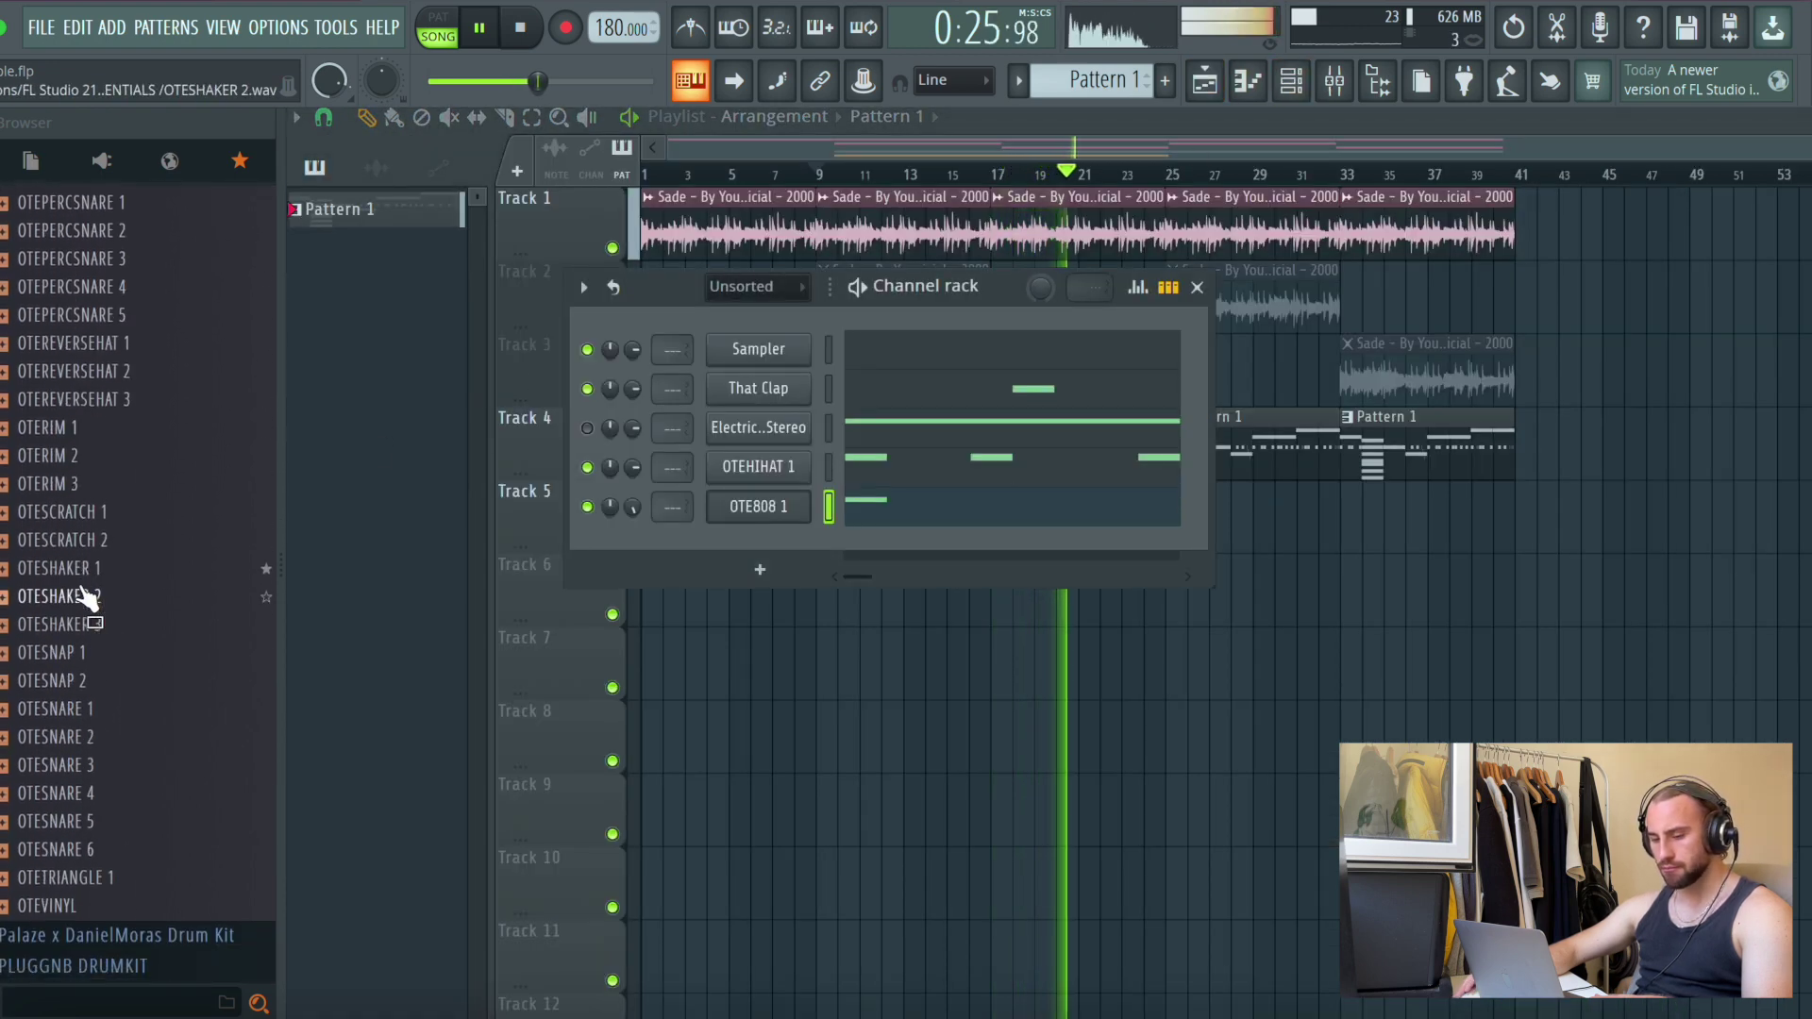
{"action": "left_click", "coordinate": [99, 712]}
{"action": "left_click", "coordinate": [107, 737]}
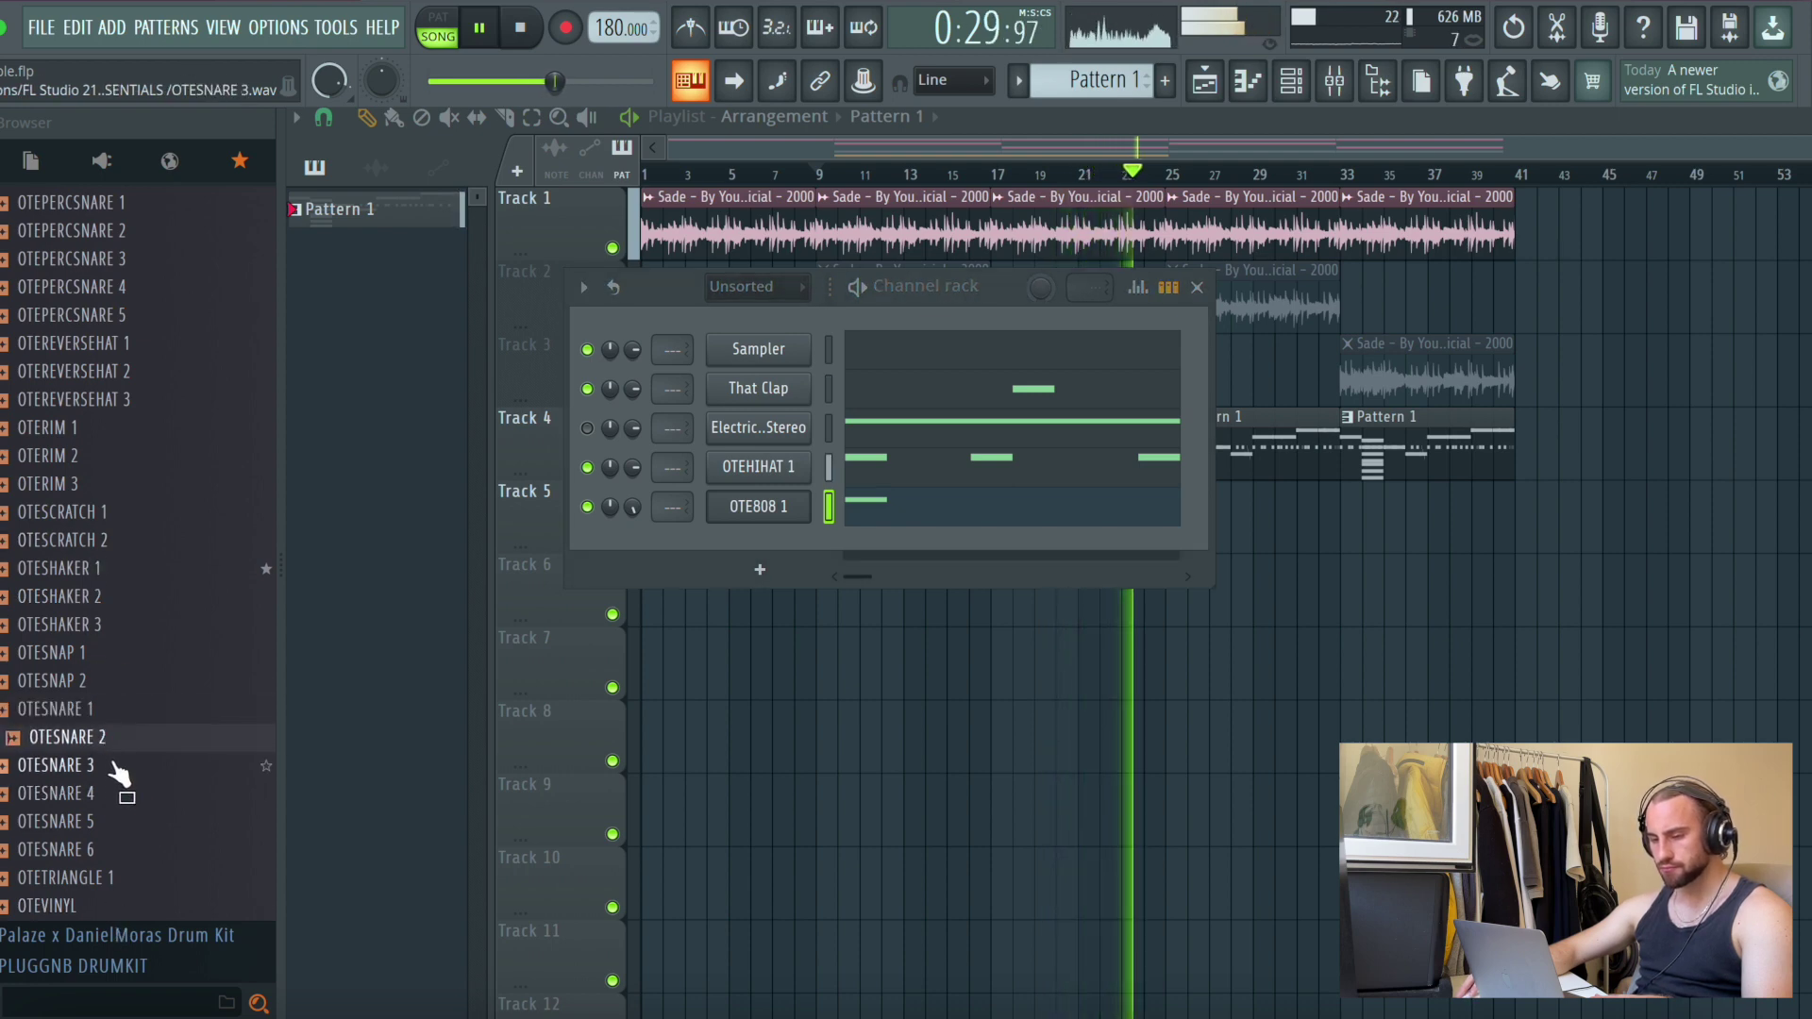
{"action": "left_click", "coordinate": [114, 766]}
{"action": "left_click", "coordinate": [116, 794]}
{"action": "left_click", "coordinate": [117, 823]}
{"action": "left_click", "coordinate": [119, 851]}
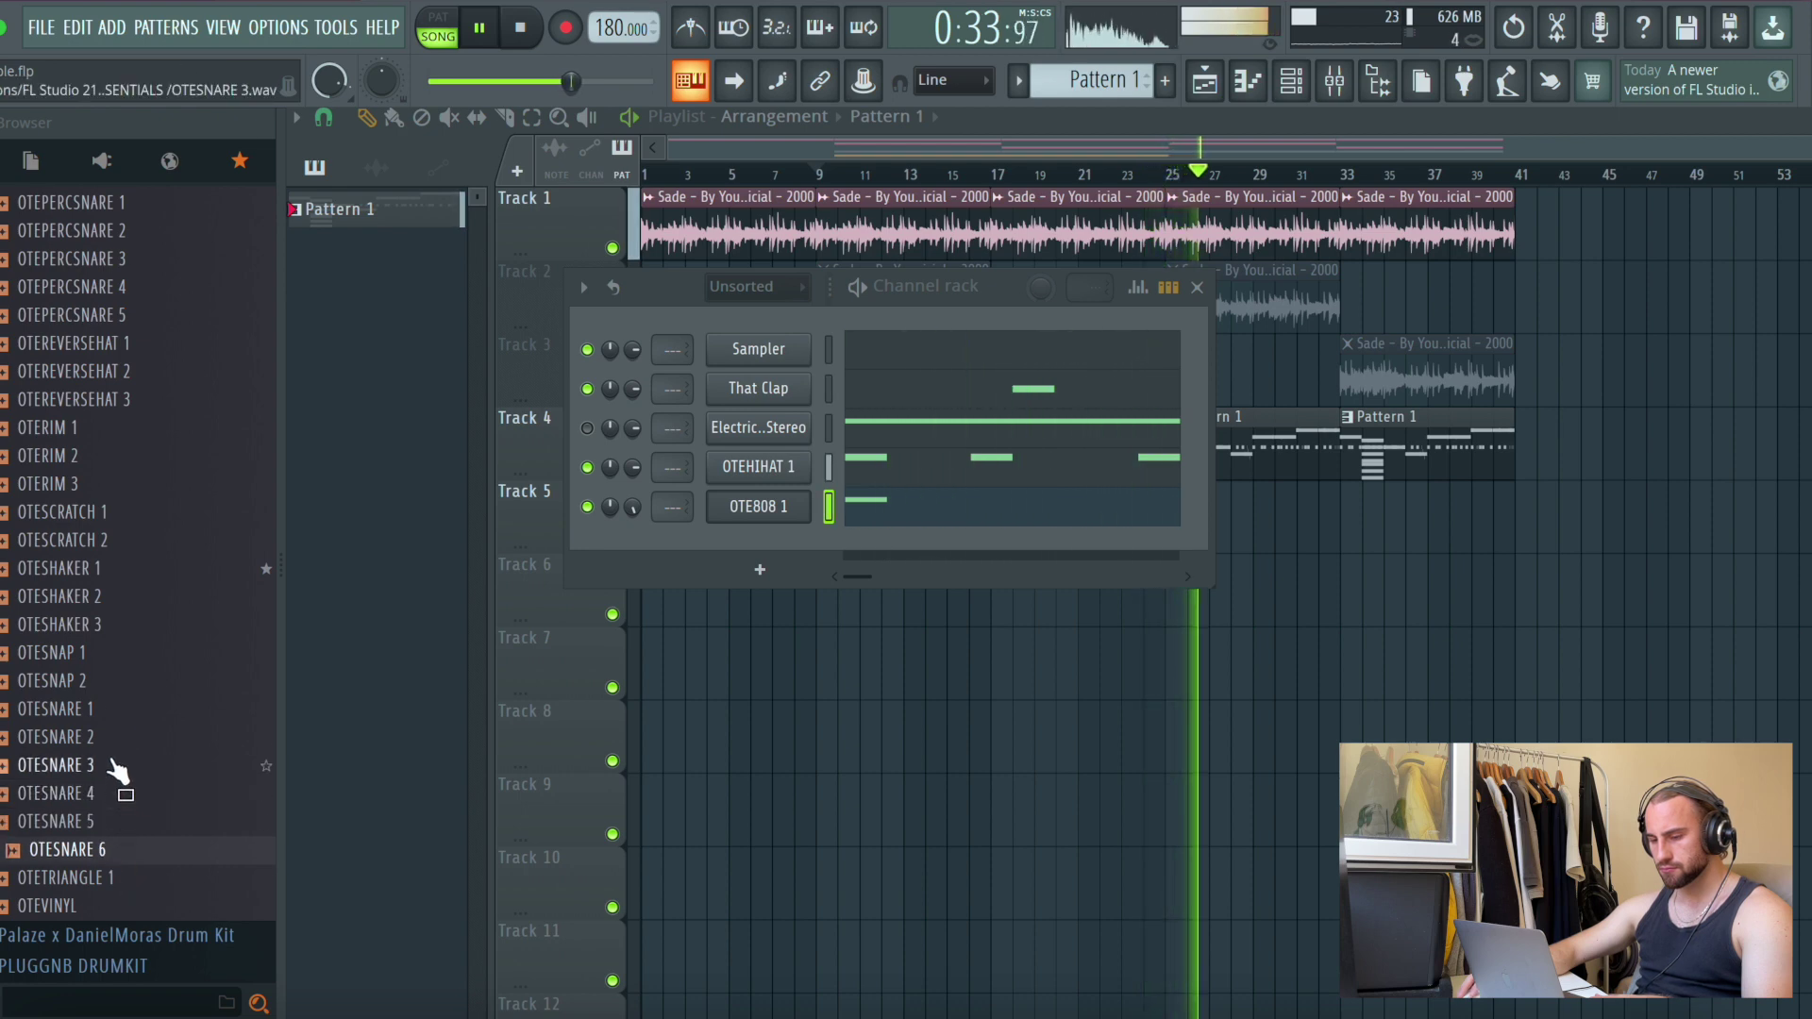
Audition the OTESNAP 2 sample and the three OTEREVERSEHAT samples
{"action": "left_click", "coordinate": [112, 680]}
{"action": "scroll", "coordinate": [113, 472], "scroll_direction": "up", "scroll_amount": 3}
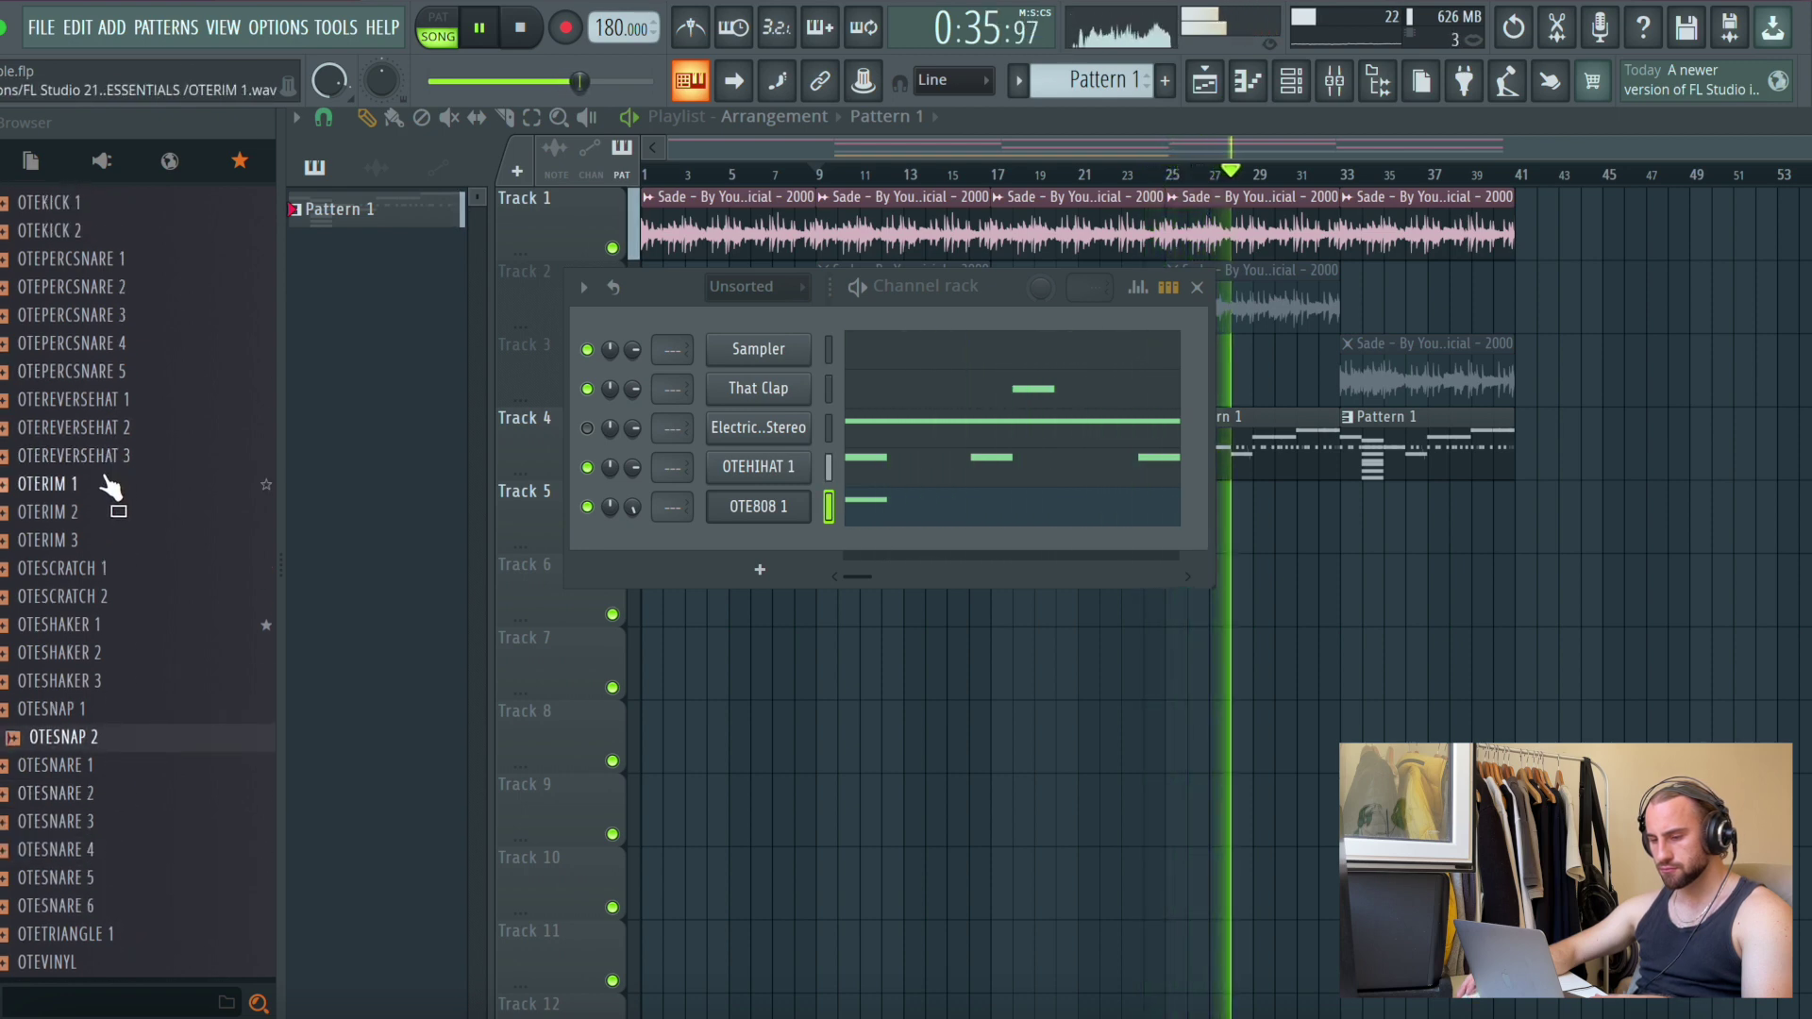
{"action": "scroll", "coordinate": [113, 566], "scroll_direction": "up", "scroll_amount": 1}
{"action": "left_click", "coordinate": [110, 687]}
{"action": "left_click", "coordinate": [119, 653]}
{"action": "left_click", "coordinate": [114, 628]}
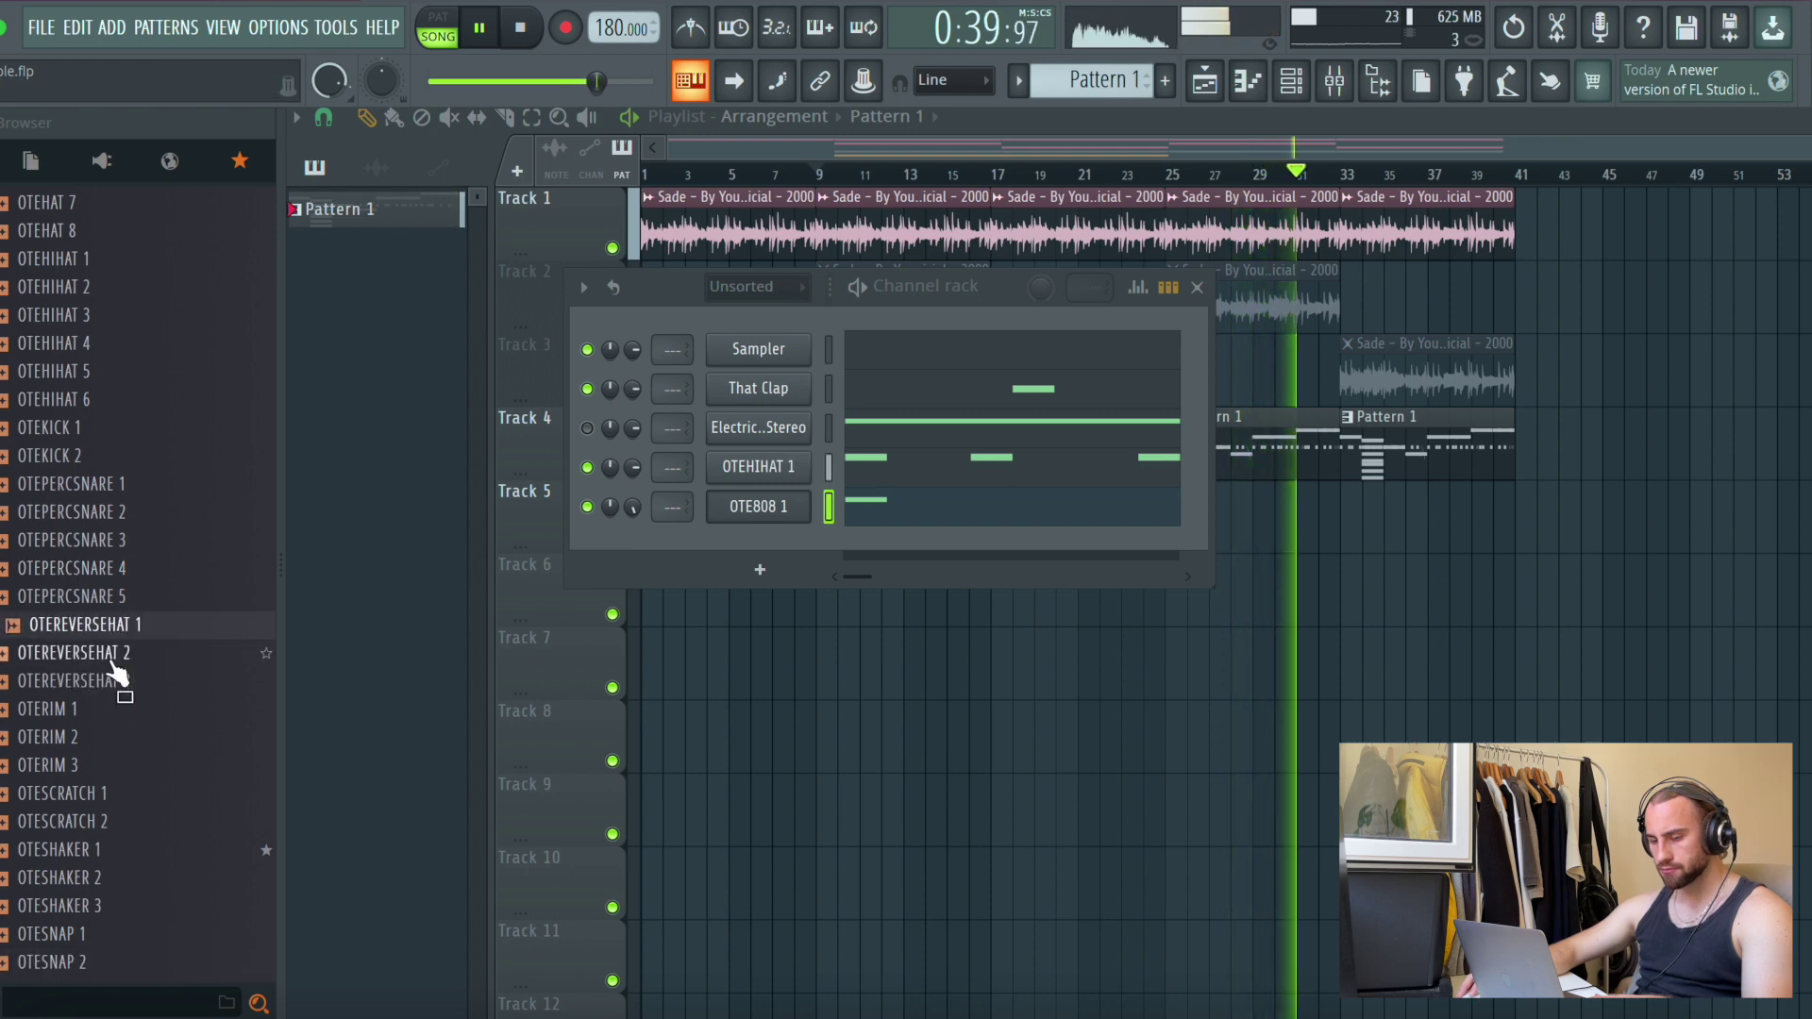
{"action": "left_click", "coordinate": [117, 672]}
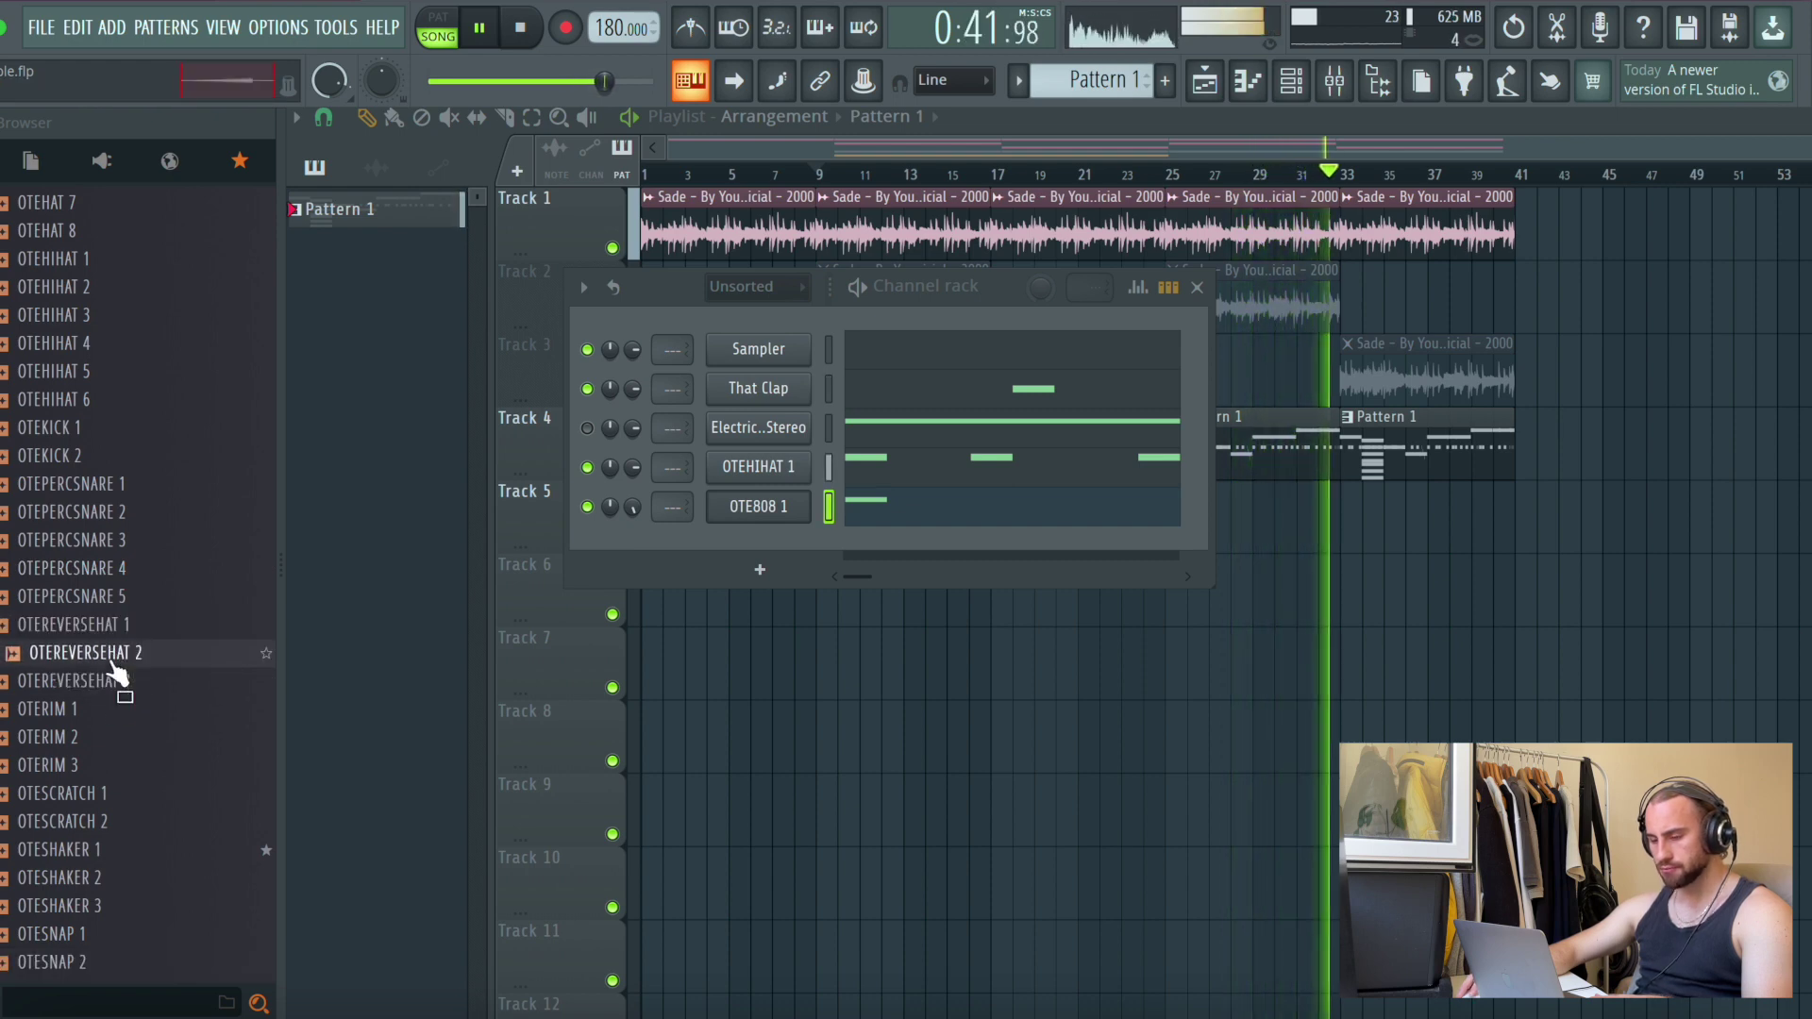
Add the OTEKICK 2 sample as a new channel at 100% volume and check its miscellaneous channel settings
{"action": "left_click", "coordinate": [120, 457]}
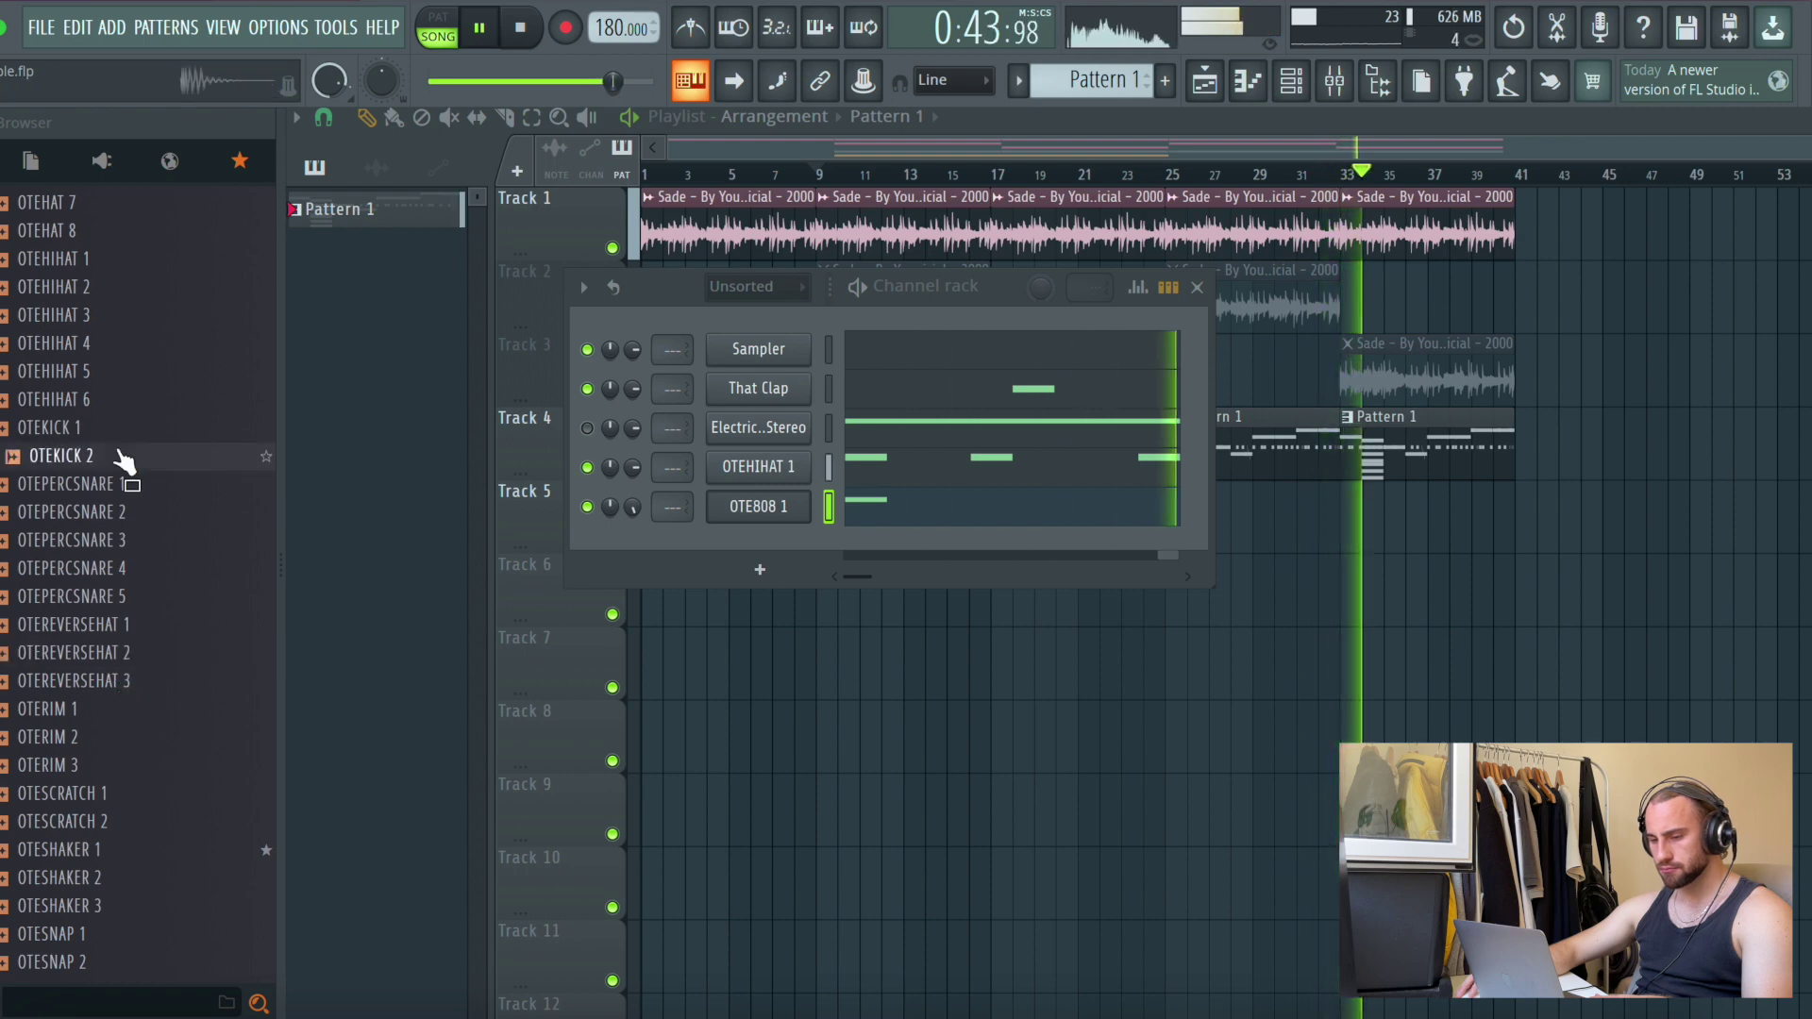
{"action": "left_click_drag", "start_coordinate": [586, 511], "coordinate": [587, 519]}
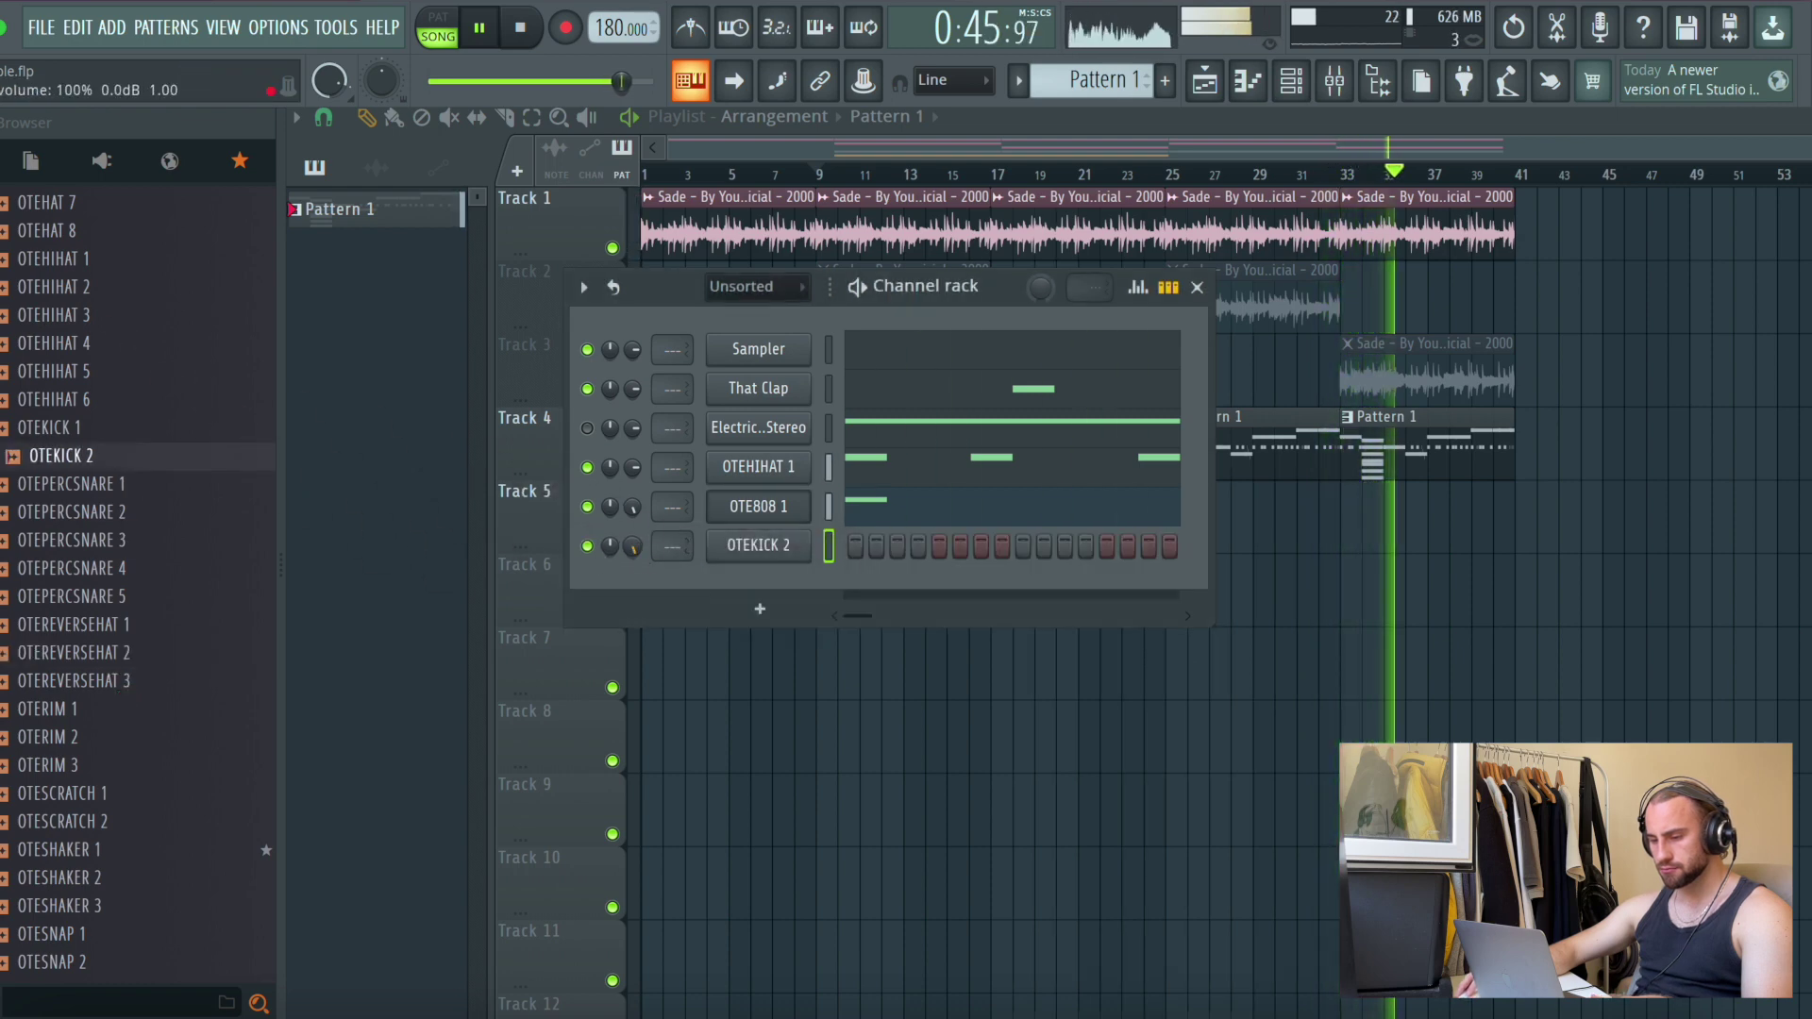
{"action": "left_click", "coordinate": [739, 553]}
{"action": "left_click", "coordinate": [473, 263]}
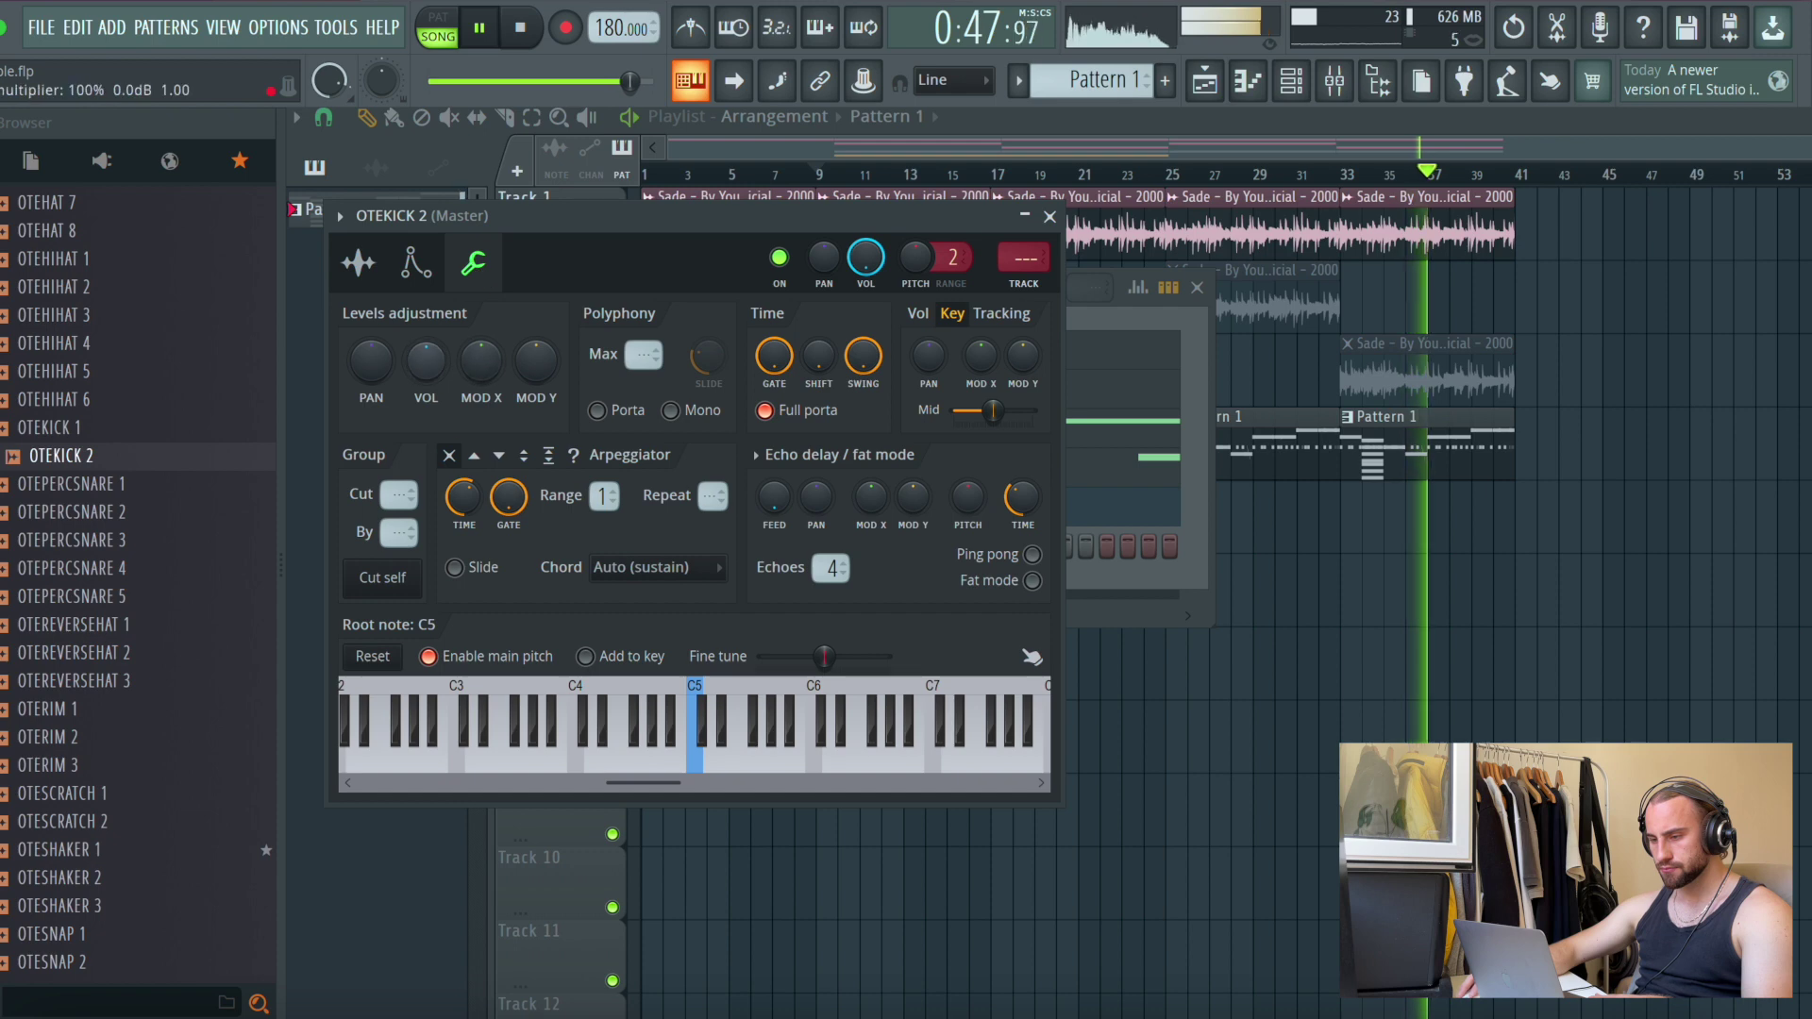
{"action": "left_click", "coordinate": [1049, 216]}
In OTEKICK 2's piano roll, place C5 kicks at the starts of bars 1, 3 and 5 and a quarter into bars 2 and 4
{"action": "right_click", "coordinate": [739, 555]}
{"action": "left_click", "coordinate": [745, 536]}
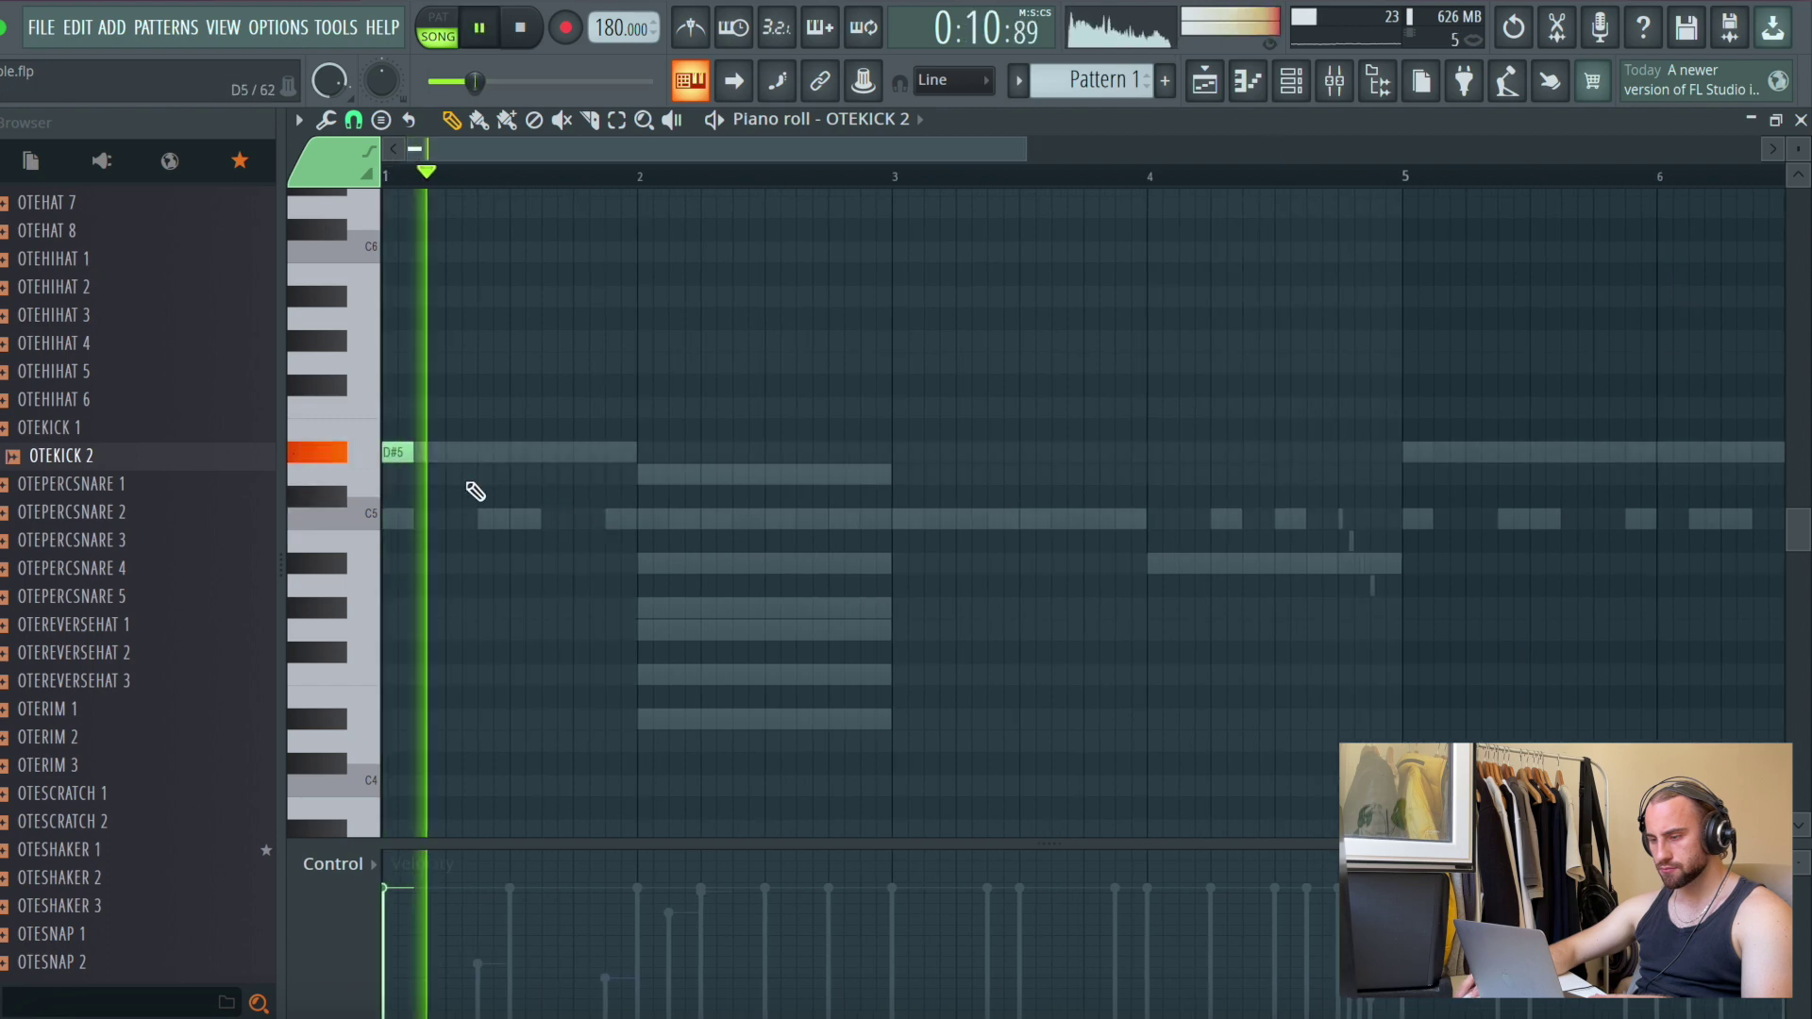
{"action": "key", "text": "space"}
{"action": "left_click", "coordinate": [709, 520]}
{"action": "left_click", "coordinate": [889, 514]}
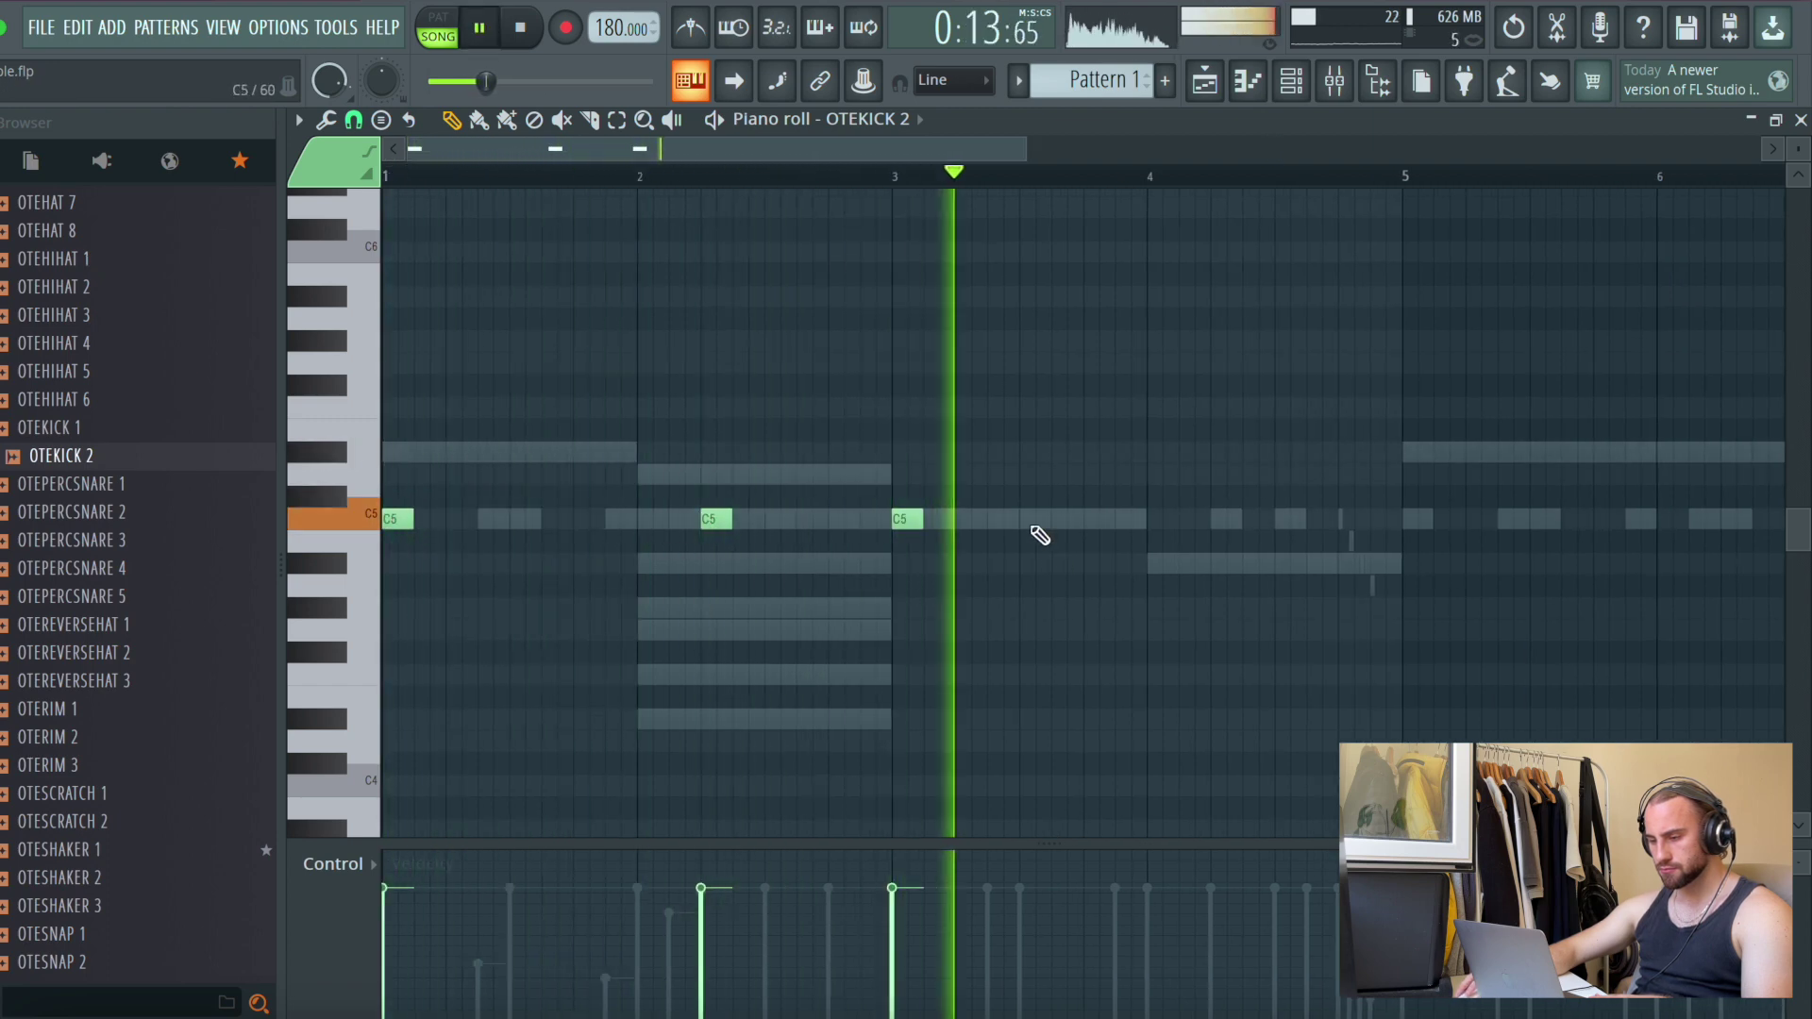
{"action": "left_click", "coordinate": [1219, 517]}
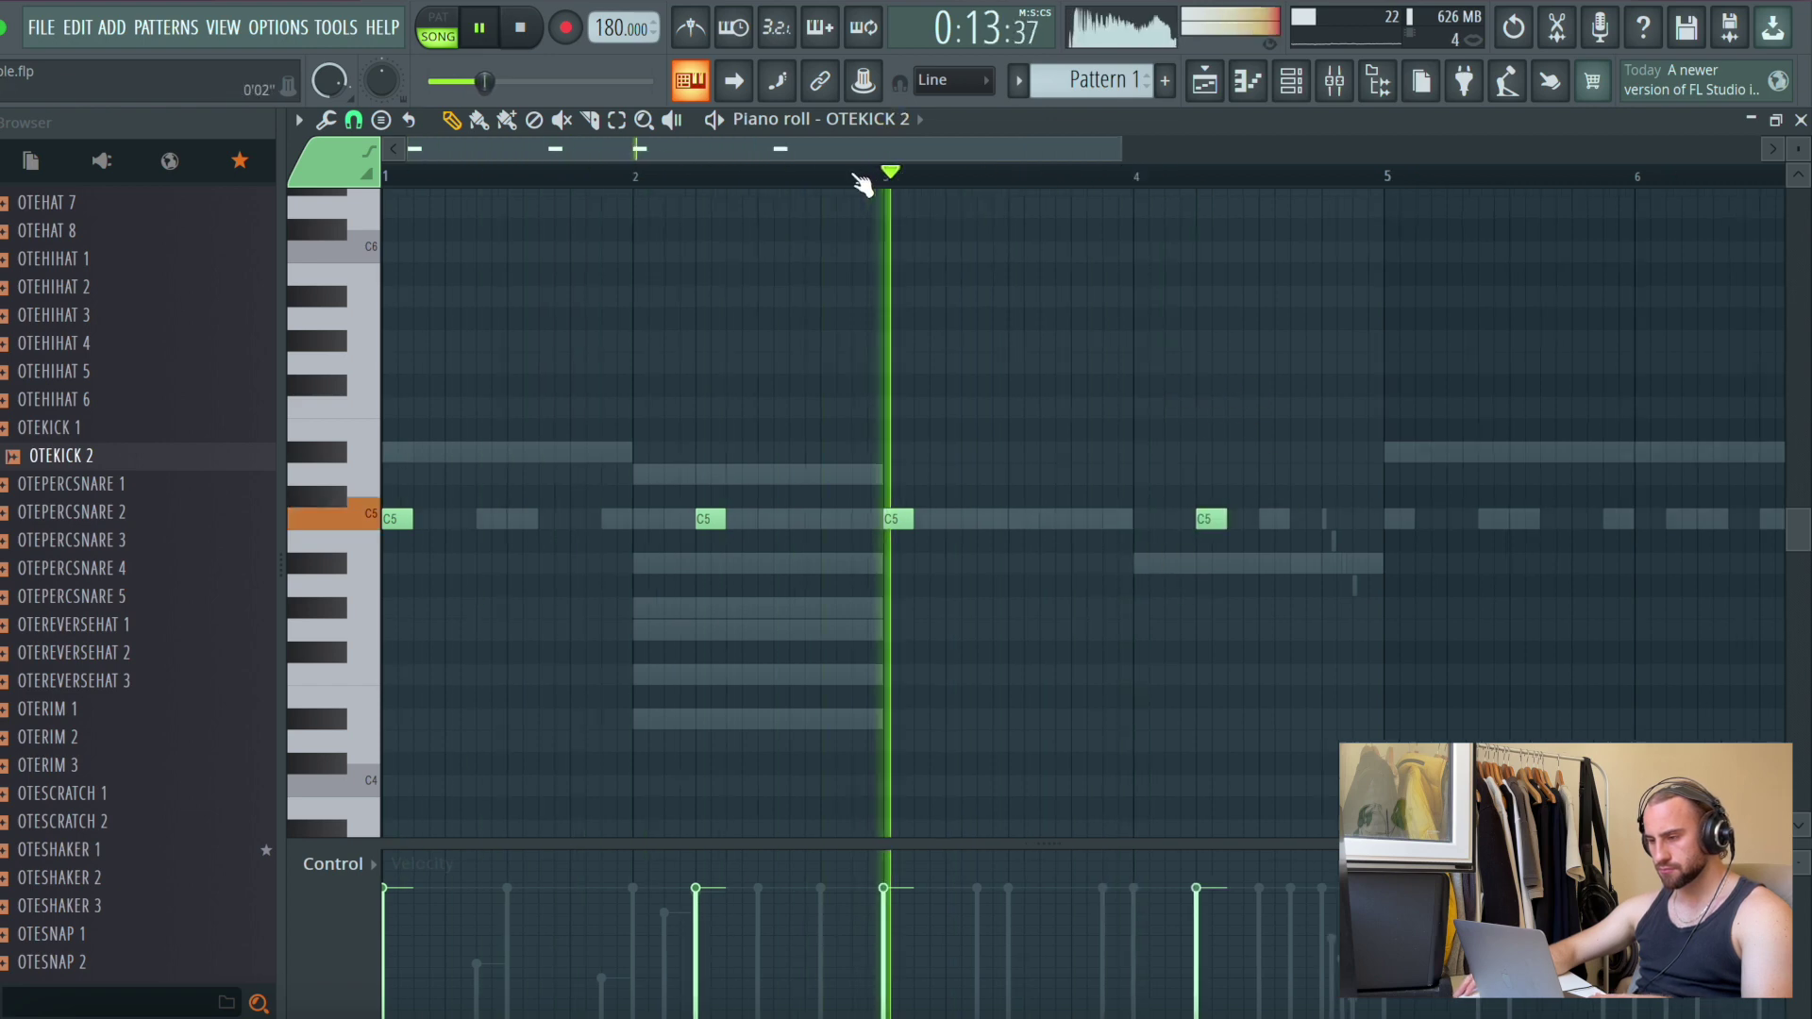
{"action": "scroll", "coordinate": [862, 180], "scroll_direction": "down", "scroll_amount": 3}
{"action": "left_click", "coordinate": [853, 517]}
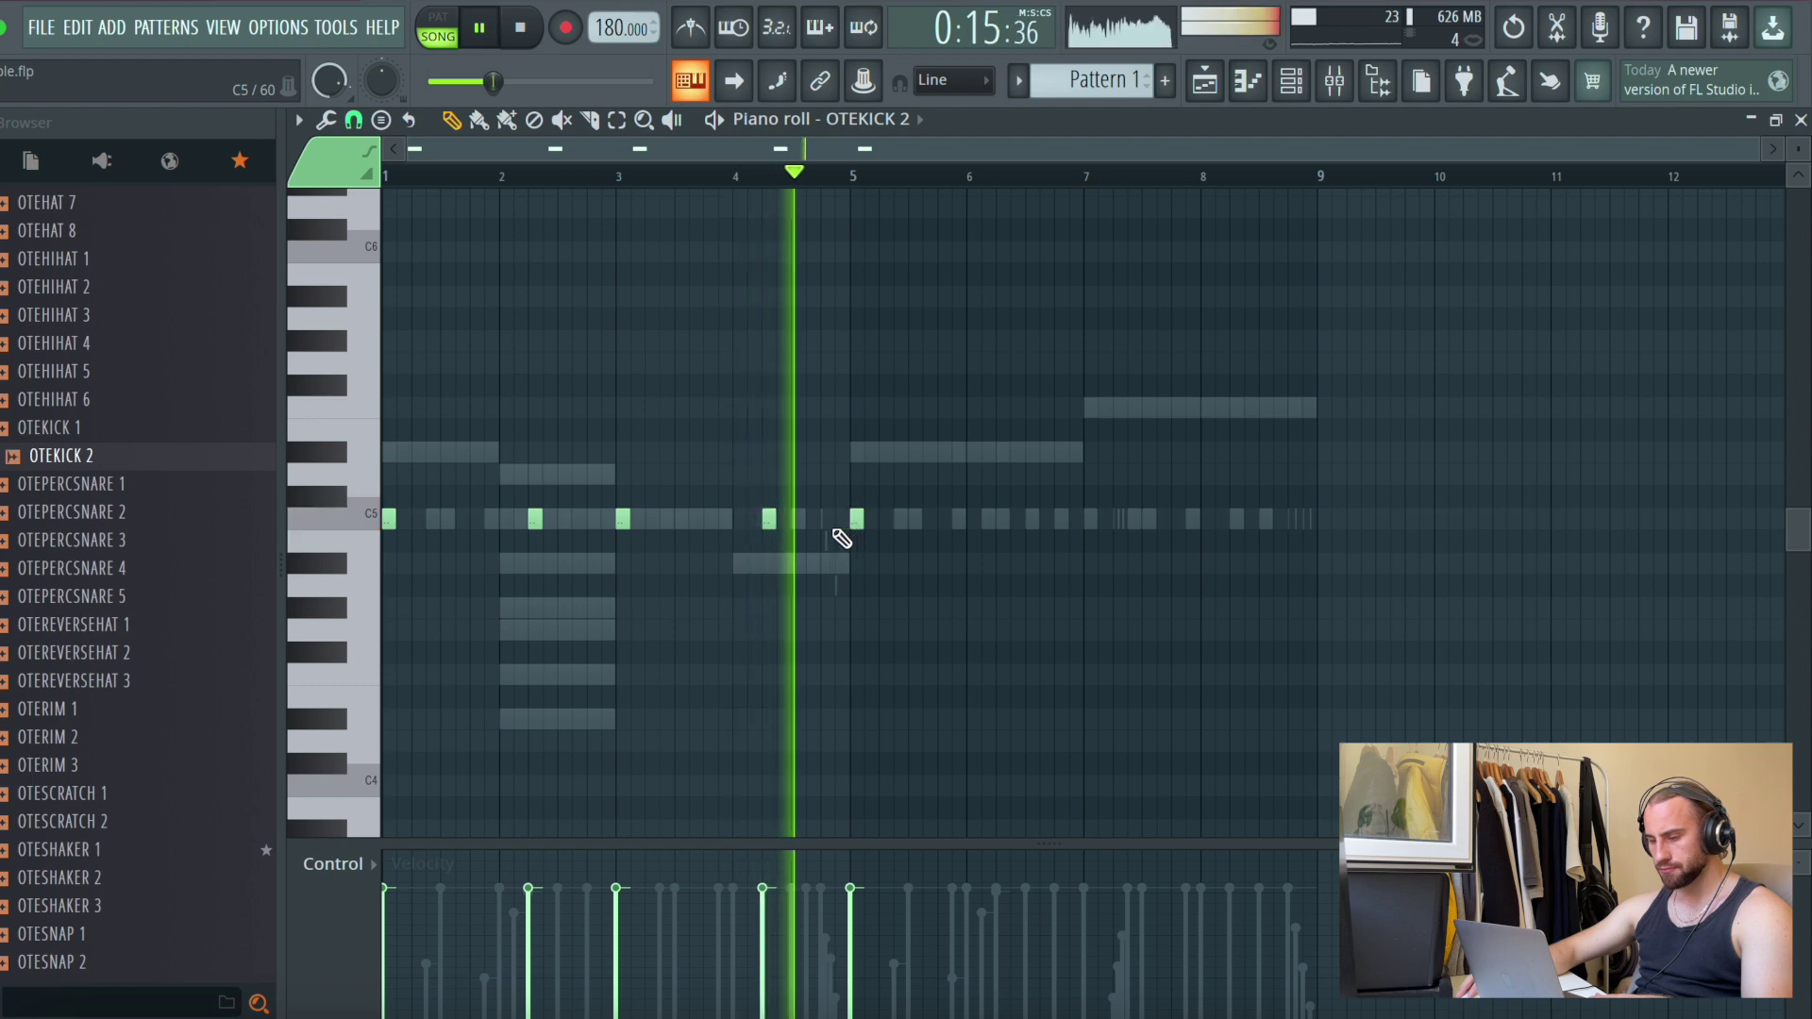
Add C5 kicks at the end of bar 5, a quarter into bar 6, at bar 7's start, and a quarter and three quarters into bar 8
{"action": "left_click", "coordinate": [812, 518]}
{"action": "right_click", "coordinate": [812, 519]}
{"action": "left_click", "coordinate": [958, 518]}
{"action": "left_click", "coordinate": [1002, 518]}
{"action": "left_click", "coordinate": [1090, 518]}
{"action": "left_click", "coordinate": [1236, 518]}
{"action": "left_click", "coordinate": [1294, 518]}
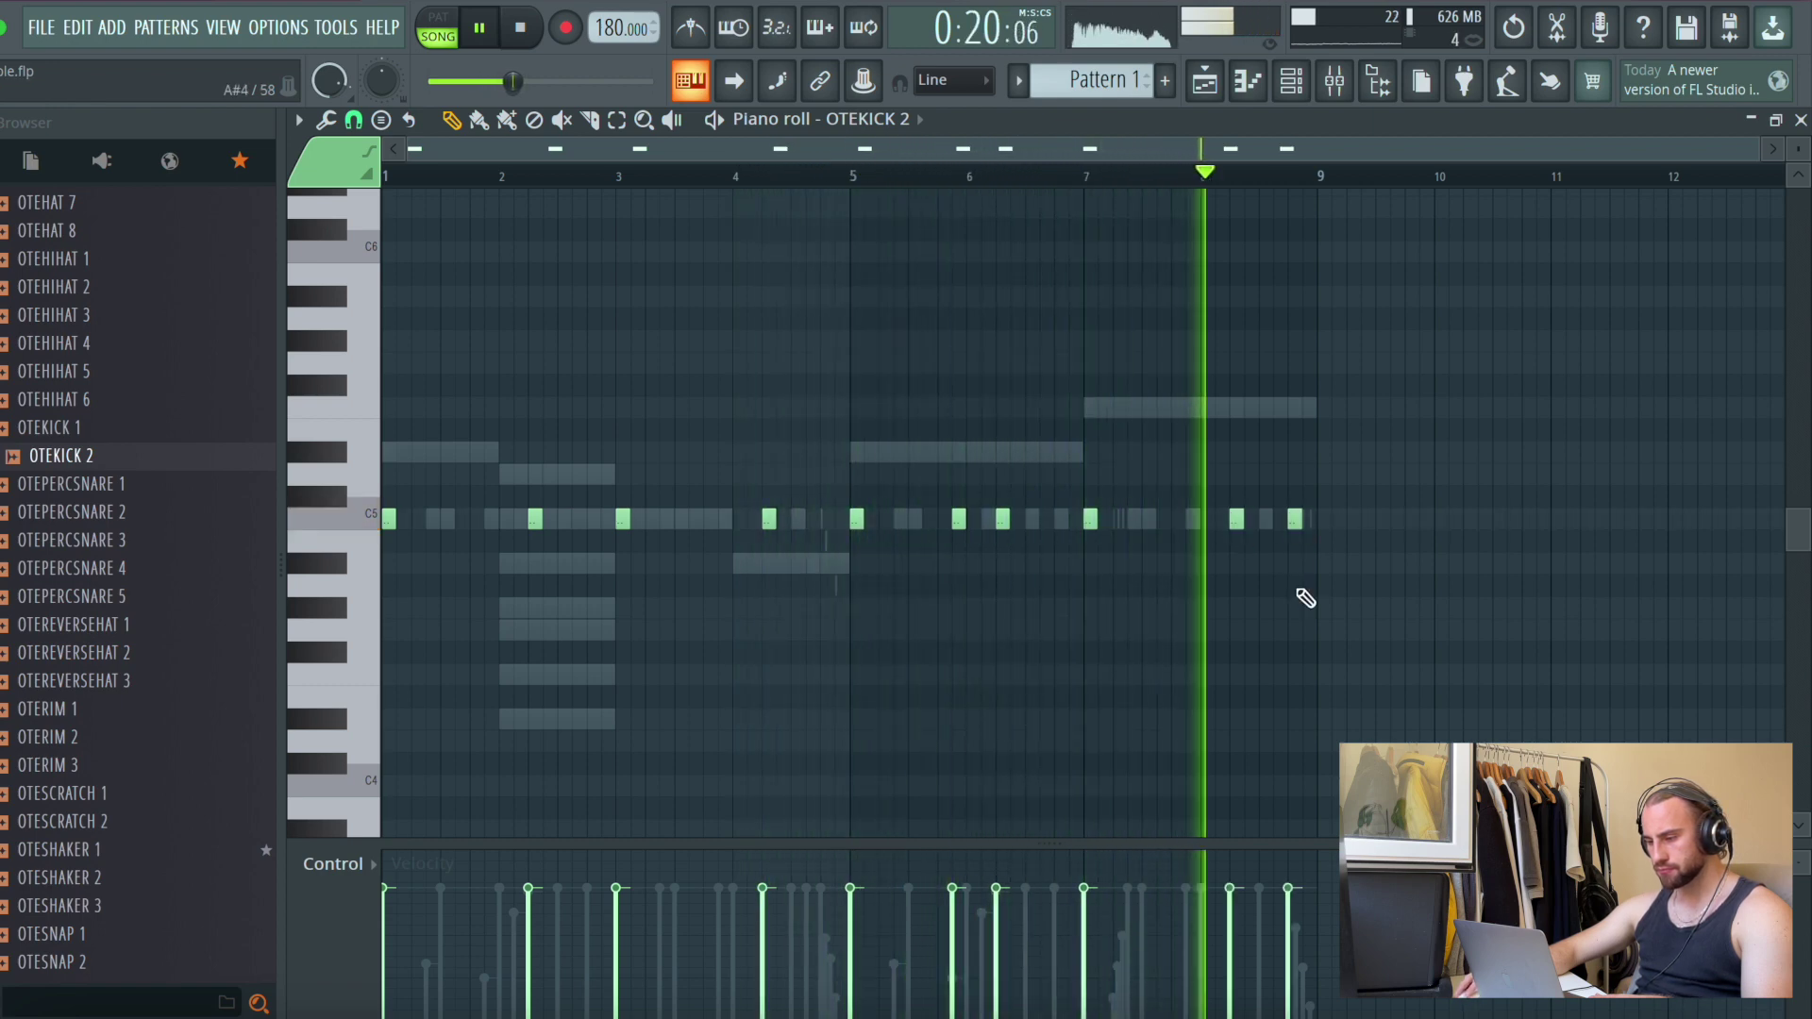
Audition the kit's percussion and hat samples, and add OTEHAT 1 as a new channel below OTEKICK 2
{"action": "left_click", "coordinate": [1204, 82]}
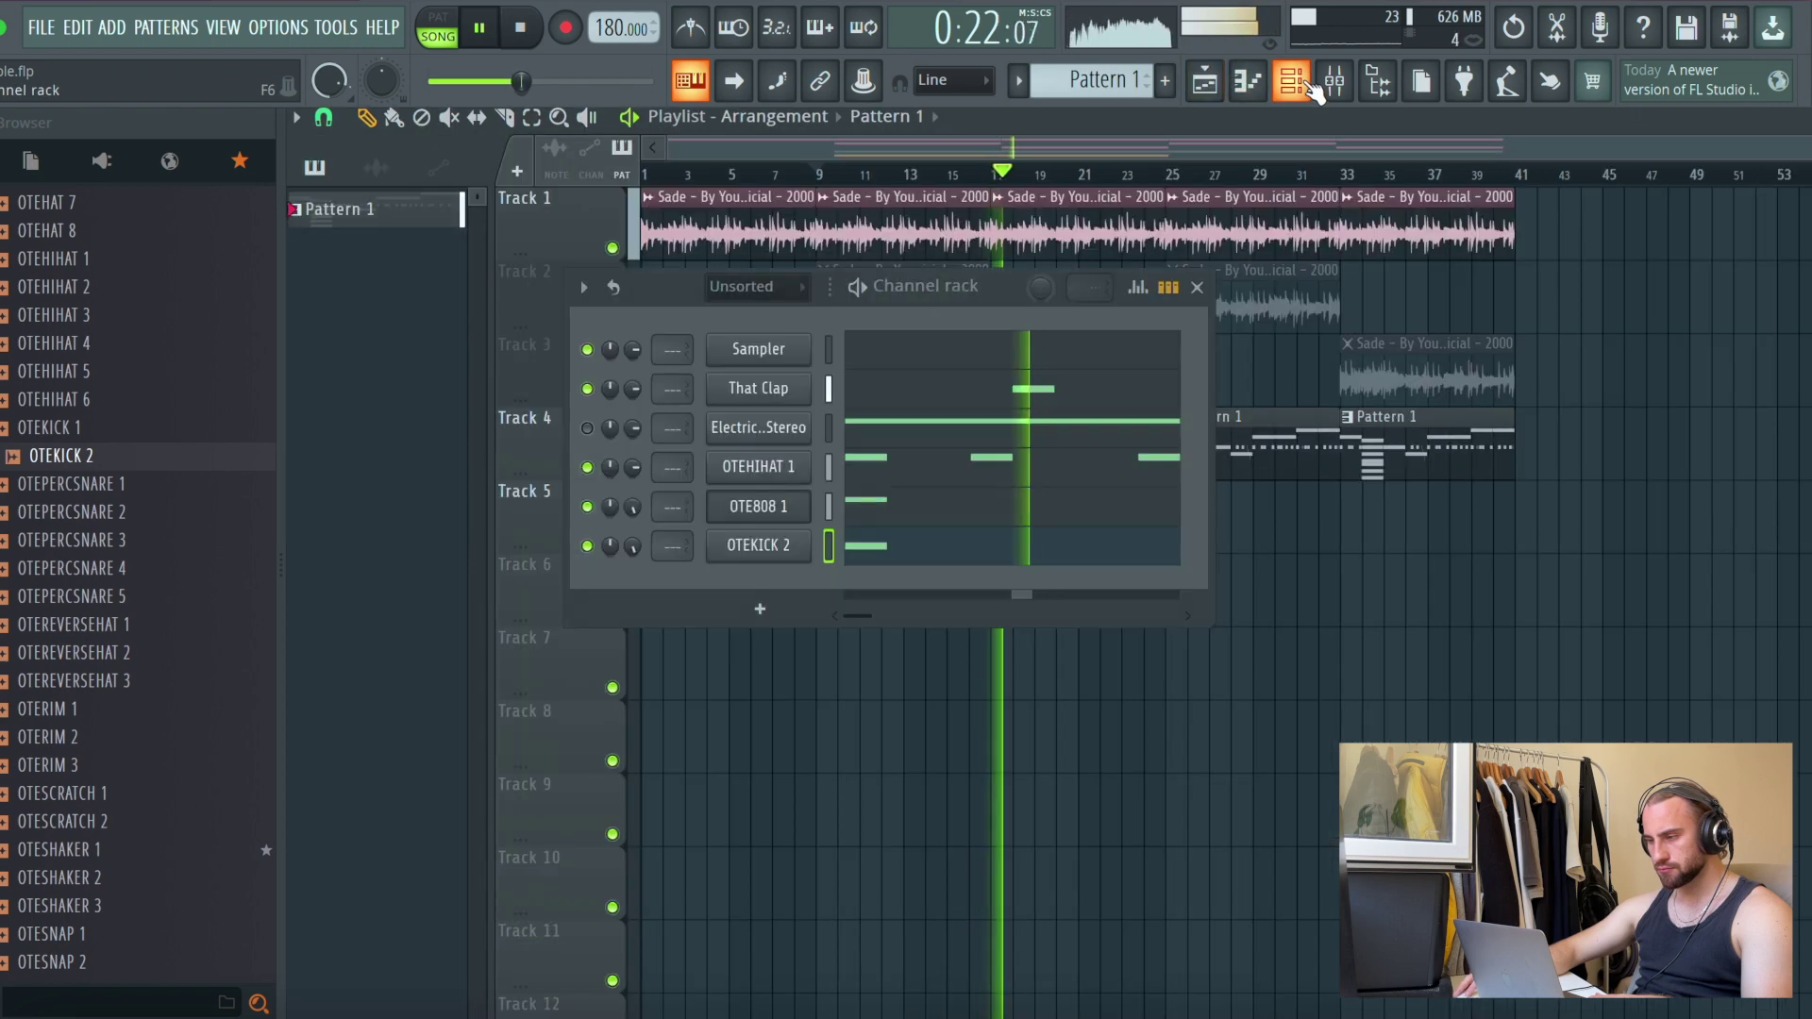
{"action": "left_click", "coordinate": [108, 624]}
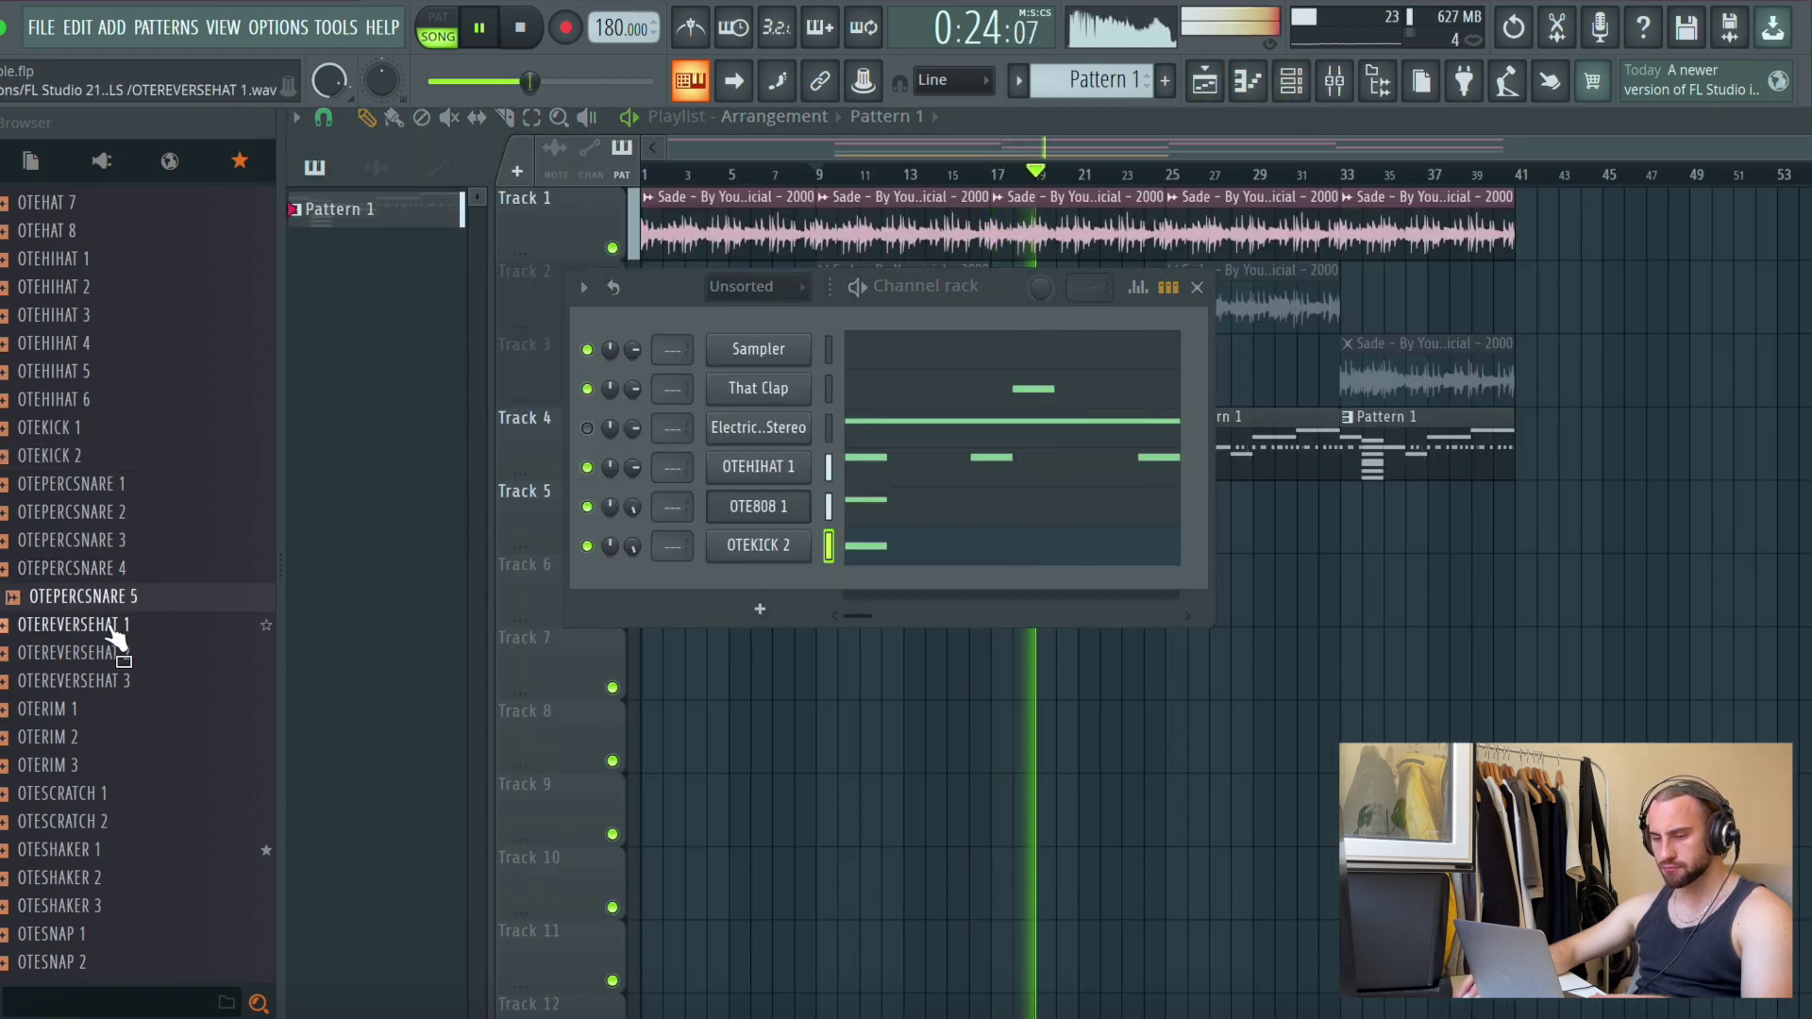
{"action": "scroll", "coordinate": [117, 486], "scroll_direction": "up", "scroll_amount": 3}
{"action": "left_click", "coordinate": [104, 488]}
{"action": "left_click", "coordinate": [106, 541]}
{"action": "left_click", "coordinate": [106, 375]}
{"action": "scroll", "coordinate": [108, 396], "scroll_direction": "up", "scroll_amount": 3}
{"action": "left_click", "coordinate": [106, 374]}
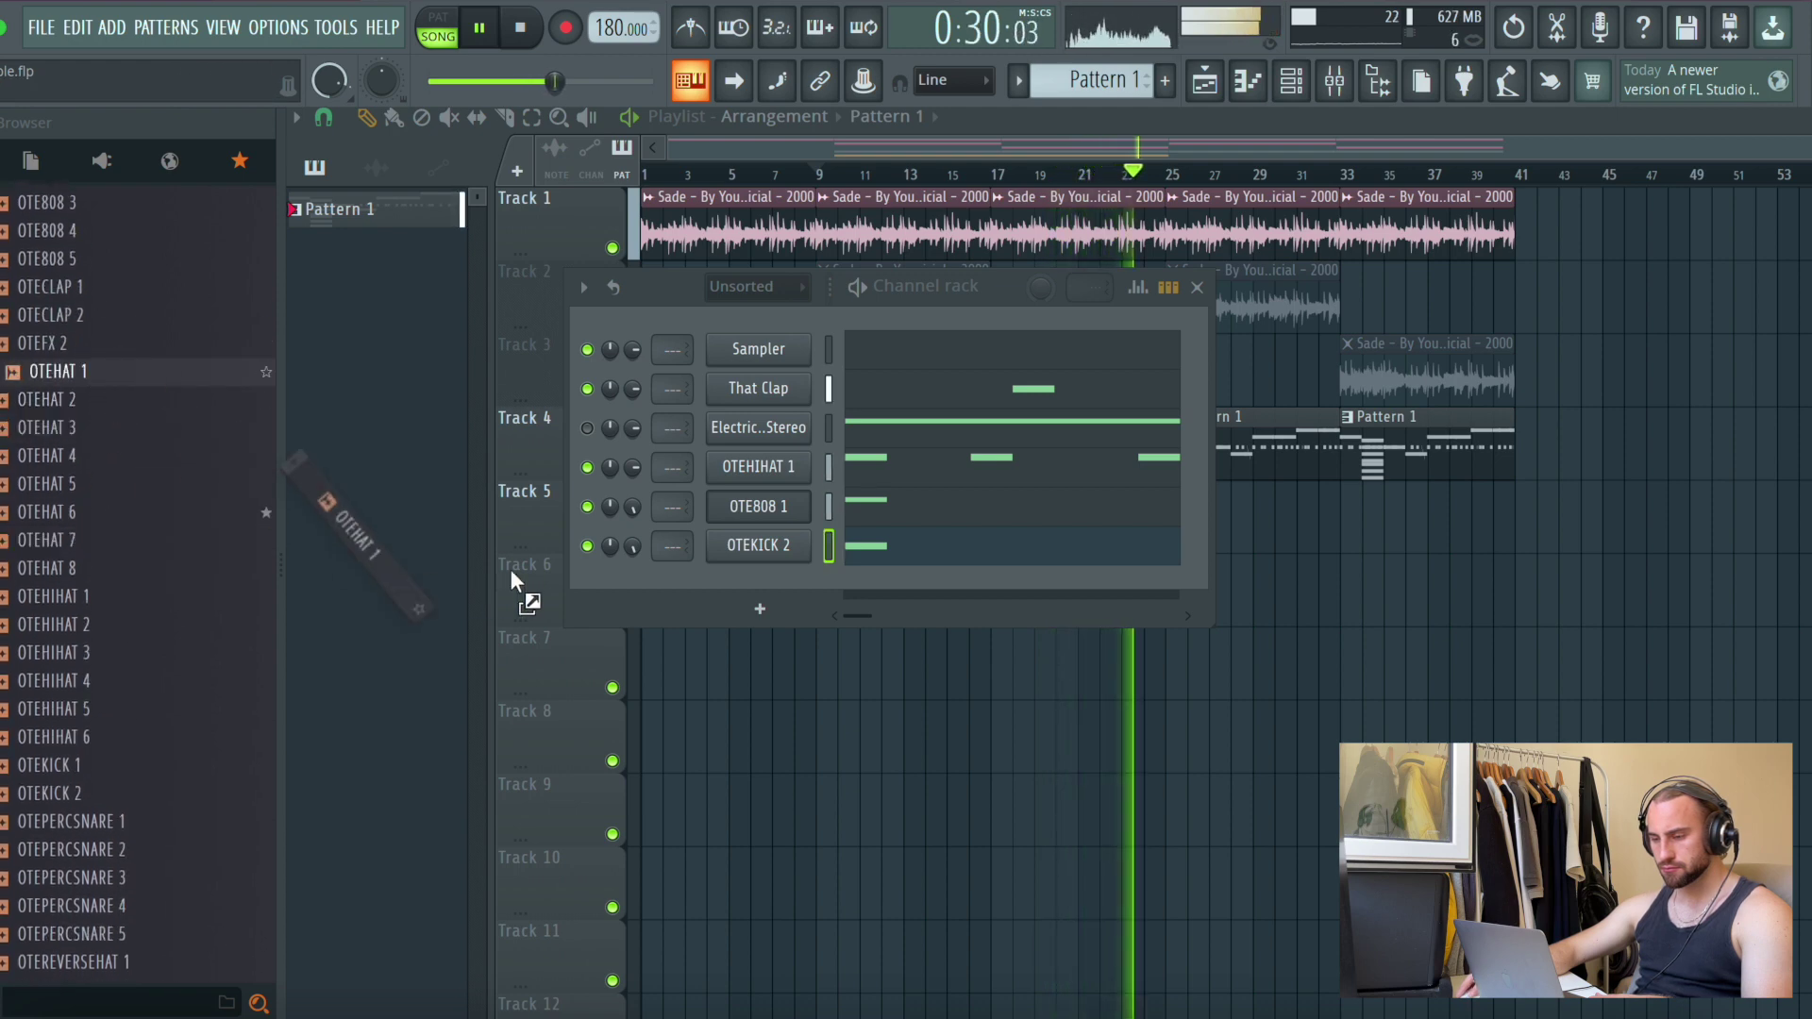
{"action": "left_click_drag", "start_coordinate": [512, 569], "coordinate": [649, 585]}
{"action": "left_click", "coordinate": [740, 586]}
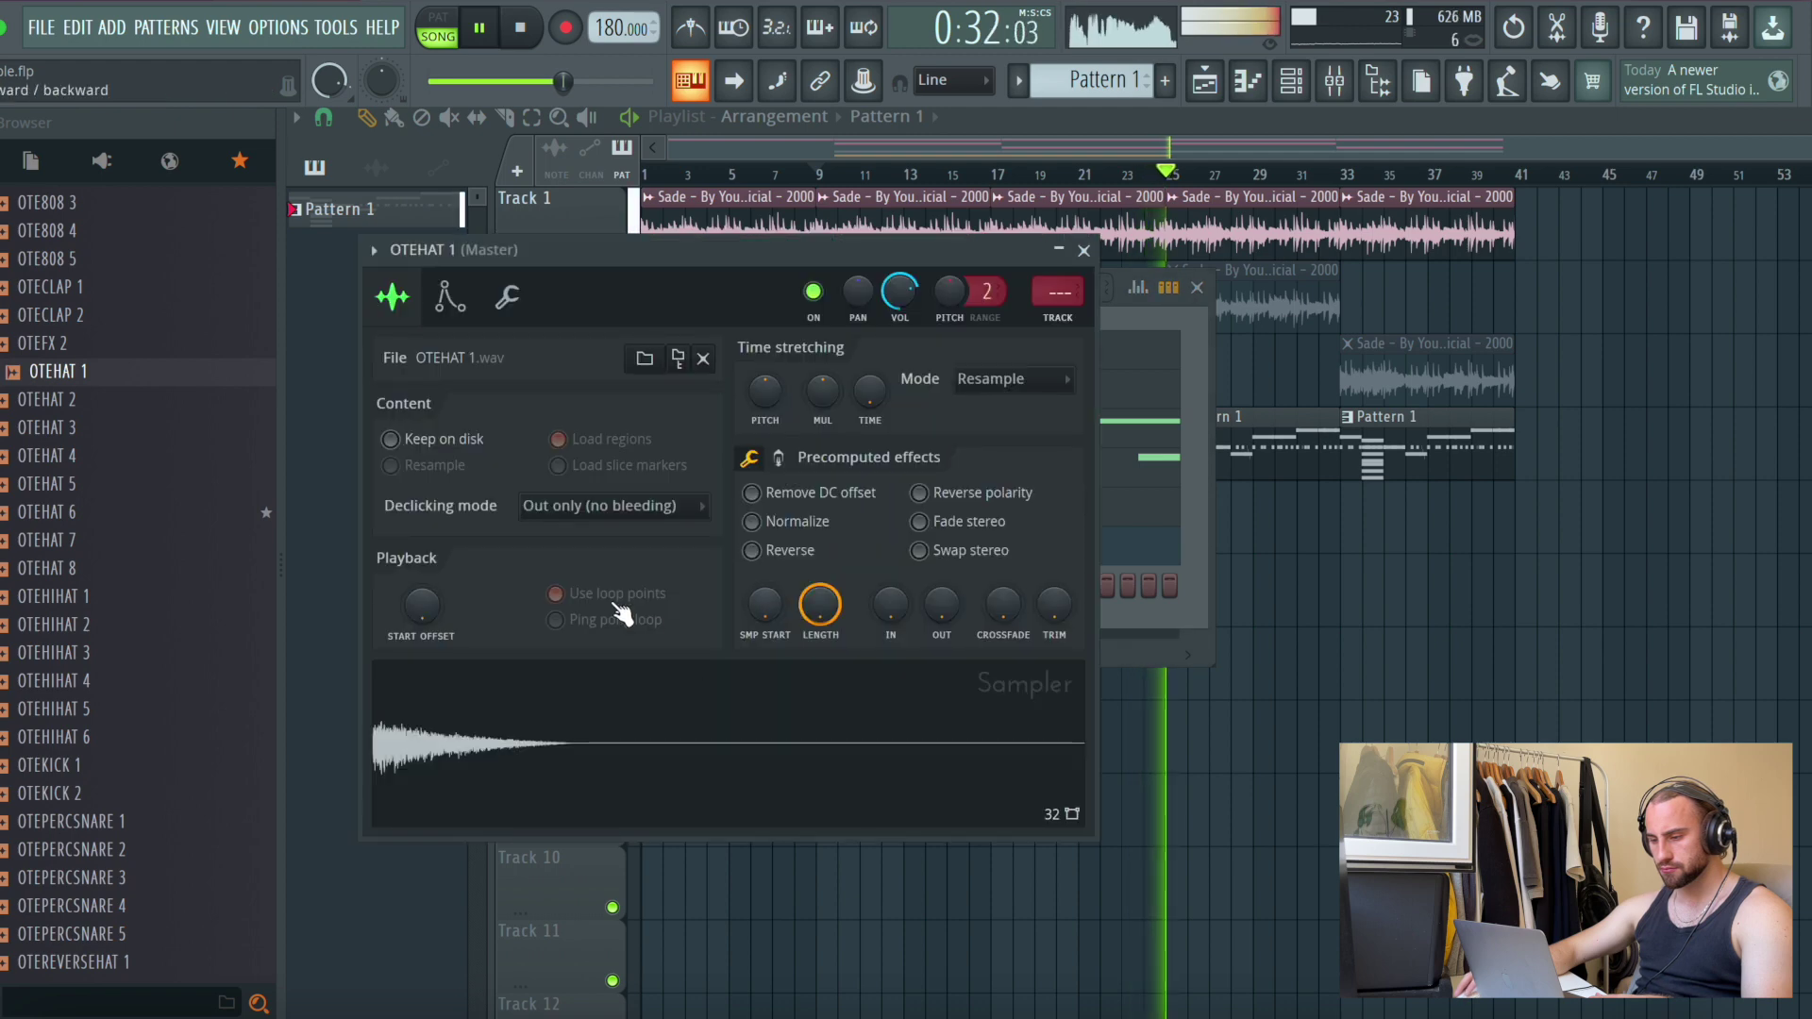
{"action": "left_click", "coordinate": [1085, 251]}
In OTEHAT 1's piano roll, place C5 notes at the start of bar 1 and, at a lower velocity, a quarter into bar 2
{"action": "right_click", "coordinate": [783, 578]}
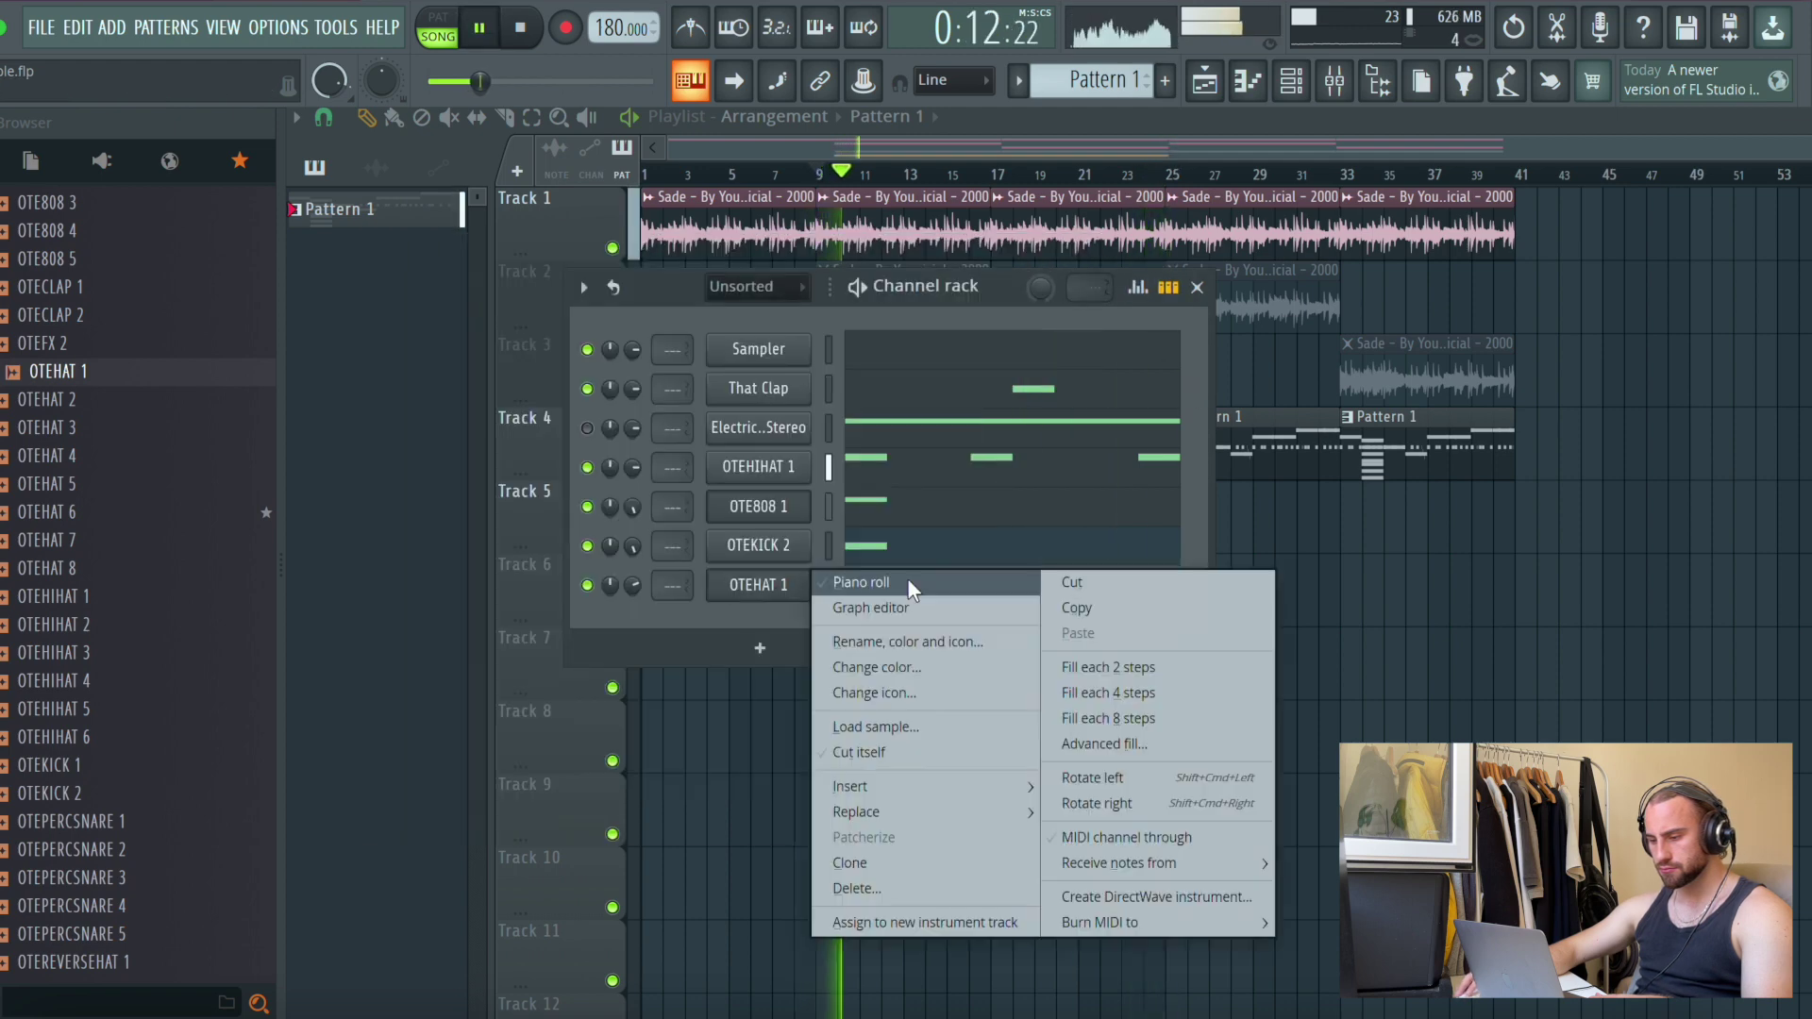
{"action": "left_click", "coordinate": [908, 579]}
{"action": "key", "text": "space"}
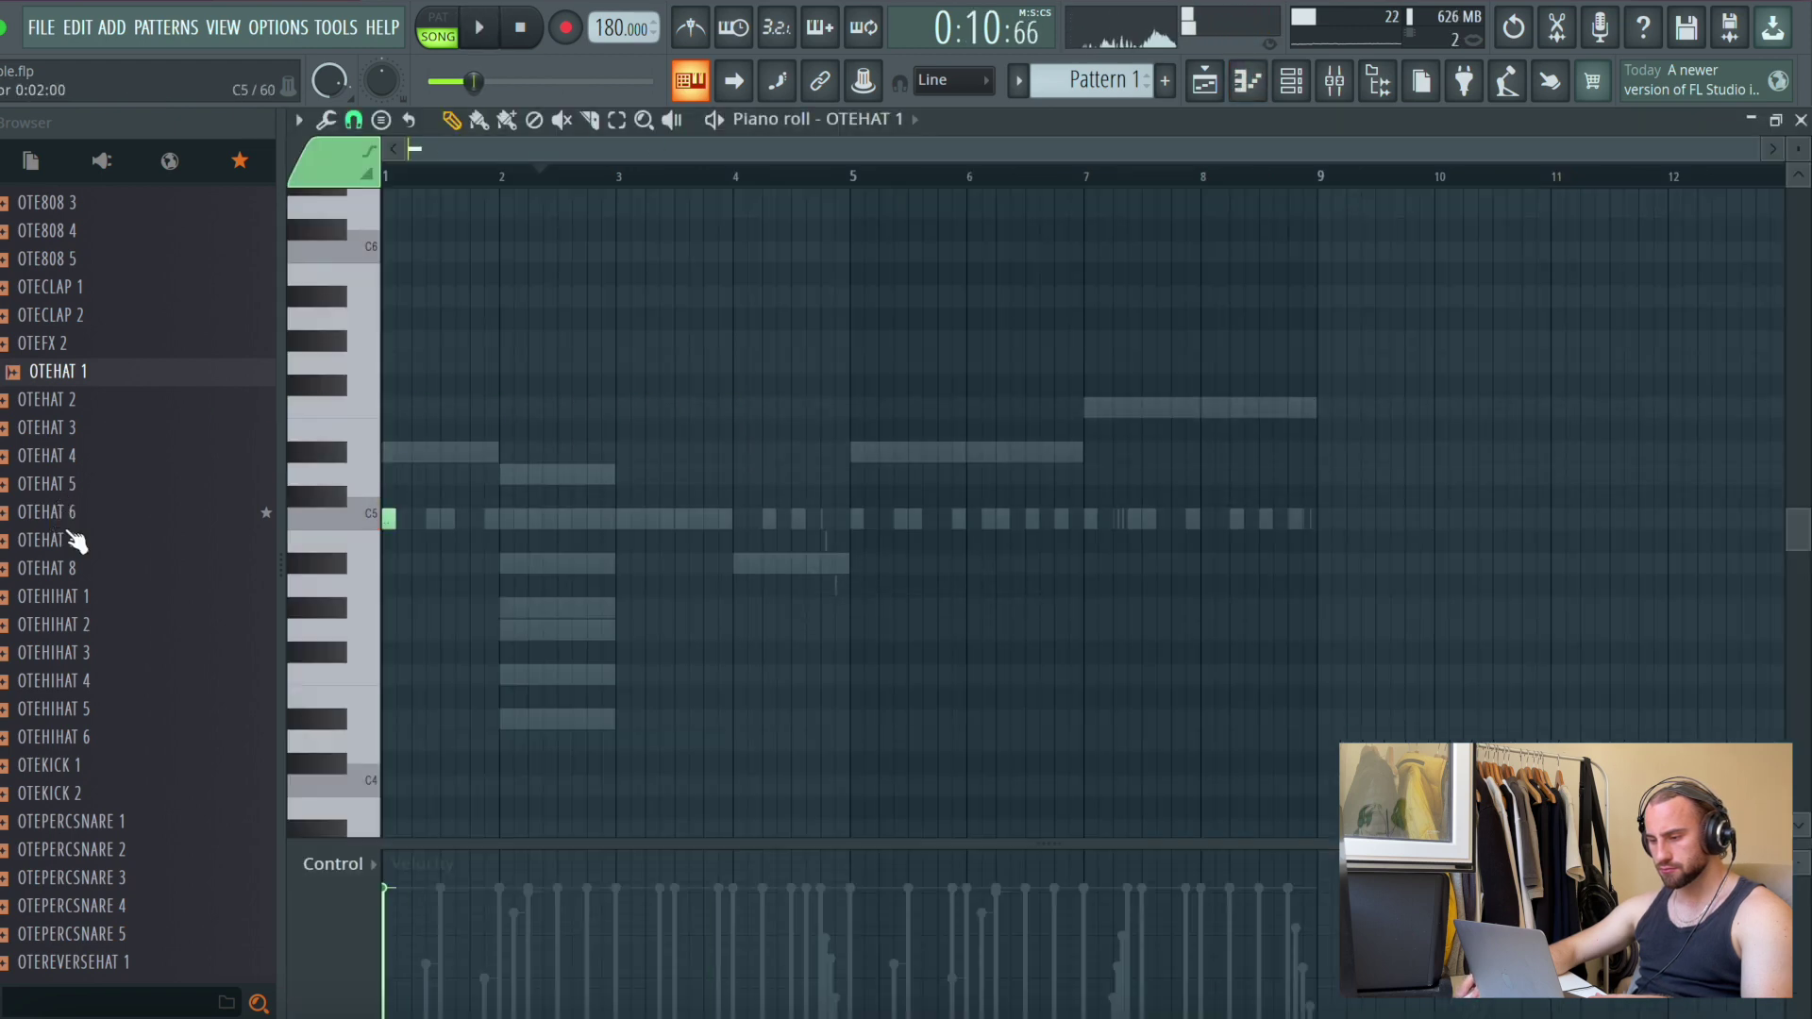
{"action": "key", "text": "space"}
{"action": "left_click", "coordinate": [533, 519]}
{"action": "key", "text": "space"}
{"action": "key", "text": "space"}
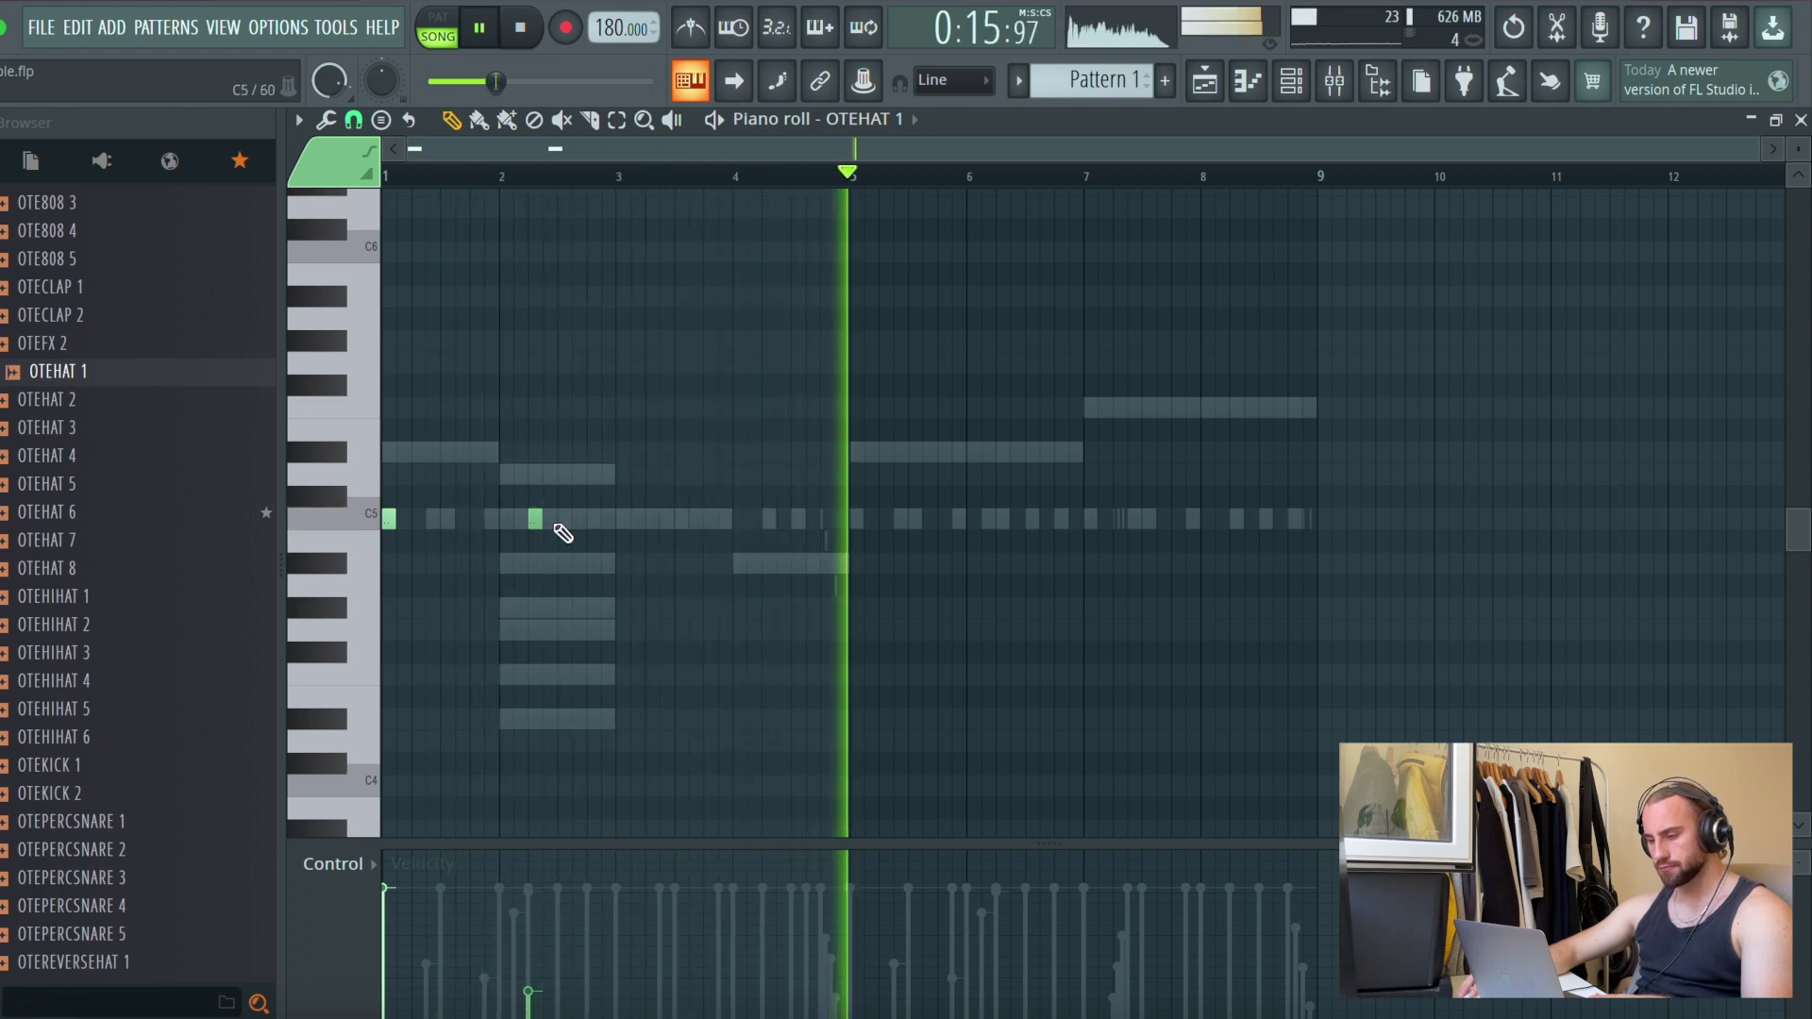
Add the OTEHAT 2 sample as a new channel and open its piano roll
{"action": "key", "text": "F6"}
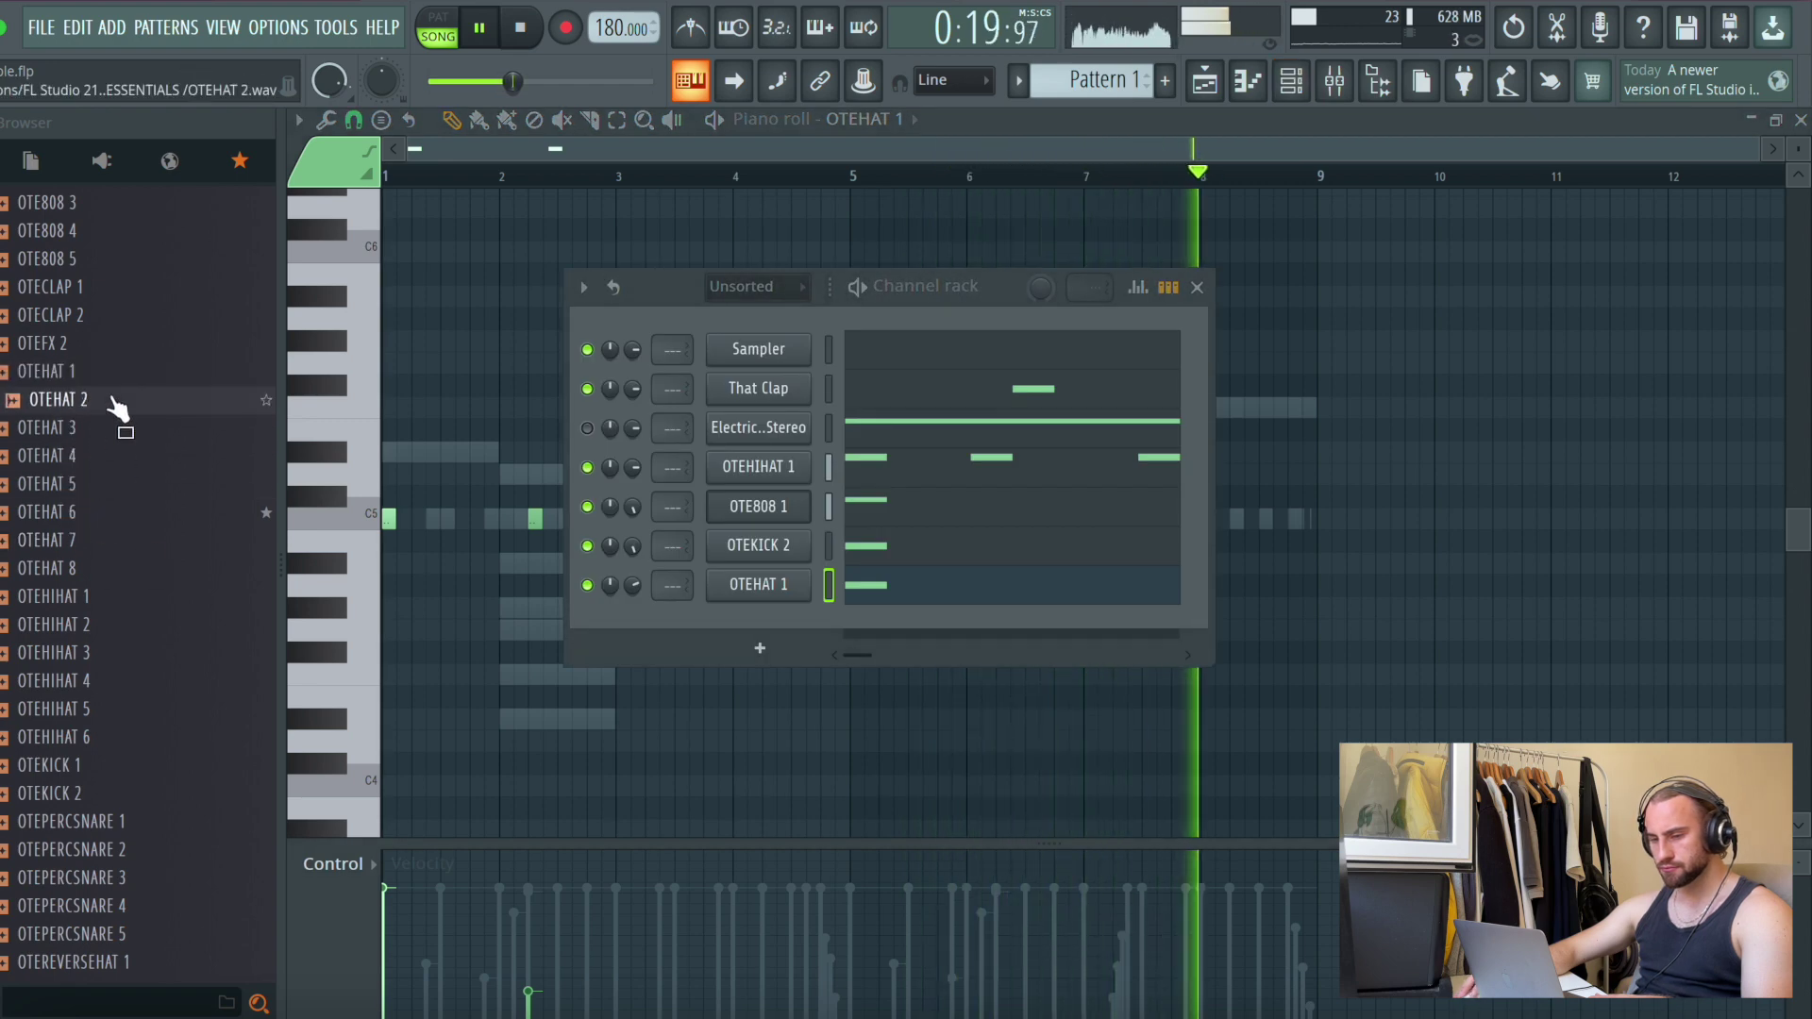
{"action": "left_click_drag", "start_coordinate": [111, 402], "coordinate": [788, 655]}
{"action": "right_click", "coordinate": [760, 626]}
{"action": "left_click", "coordinate": [860, 622]}
Place a C5 OTEHAT 2 note a quarter of the way into bar 6 and raise its velocity
{"action": "left_click_drag", "start_coordinate": [1072, 515], "coordinate": [999, 519]}
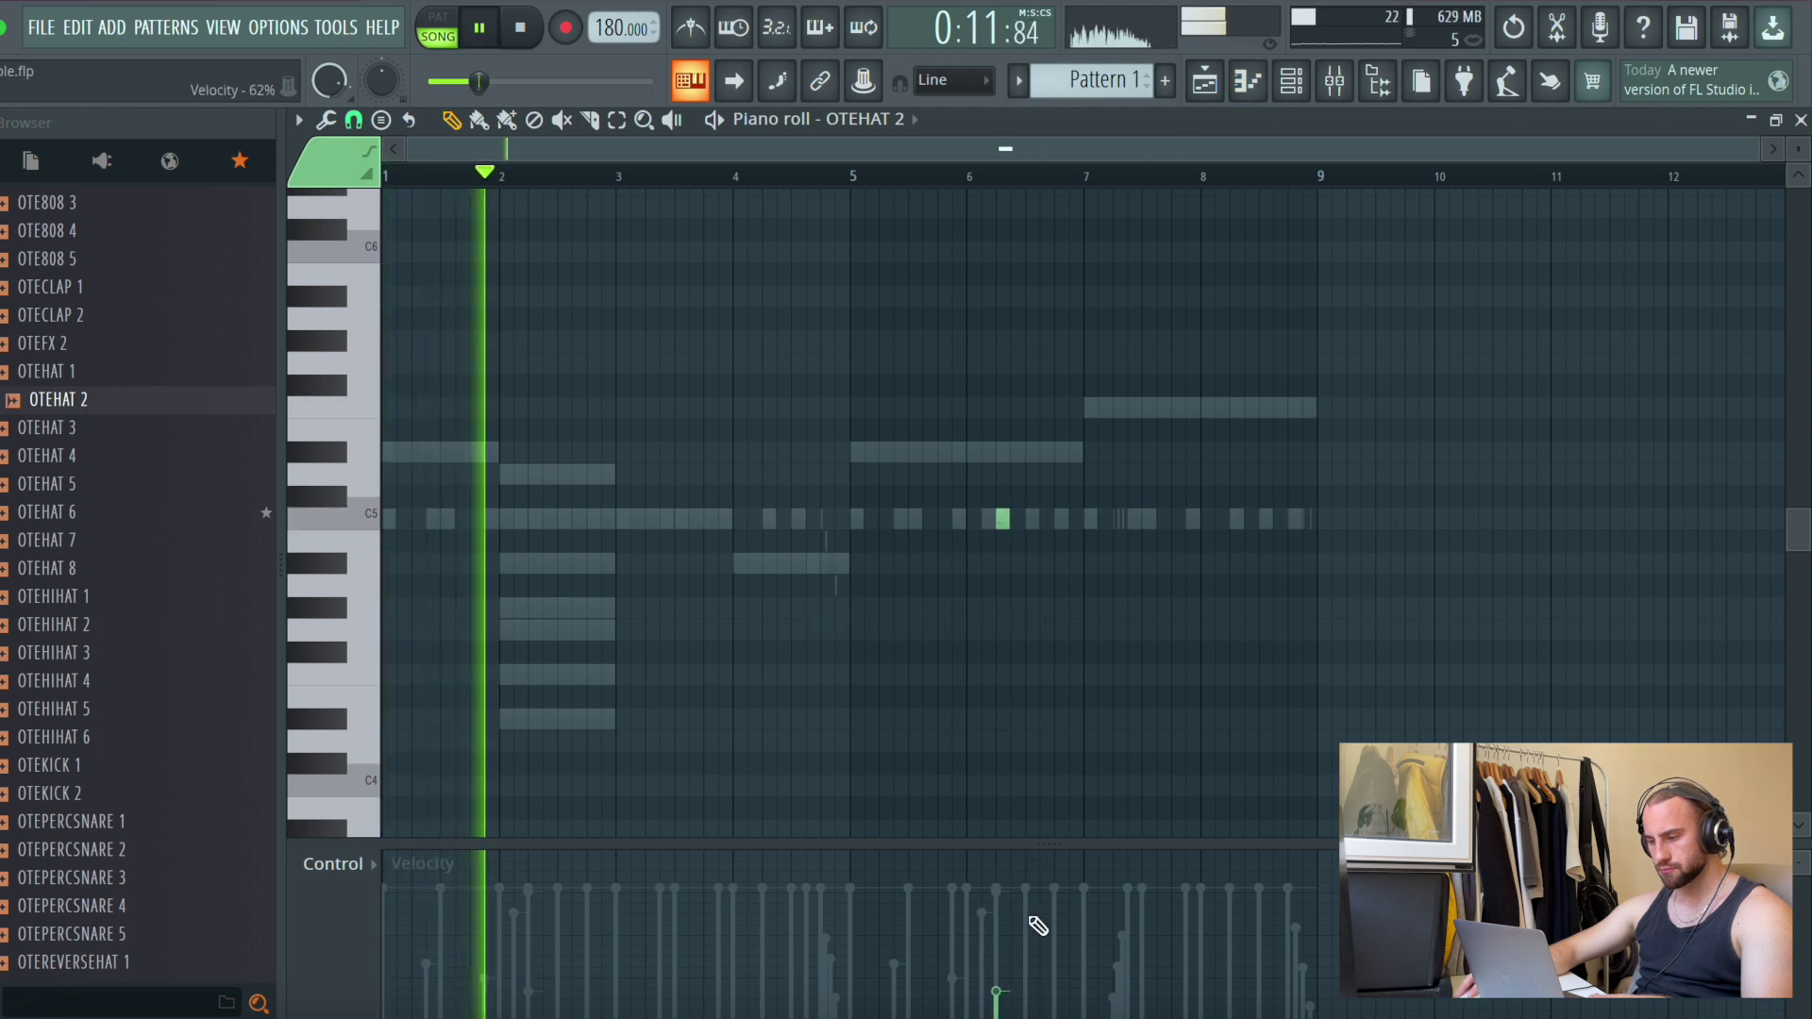
{"action": "left_click", "coordinate": [1025, 897]}
{"action": "left_click_drag", "start_coordinate": [1031, 905], "coordinate": [1034, 896]}
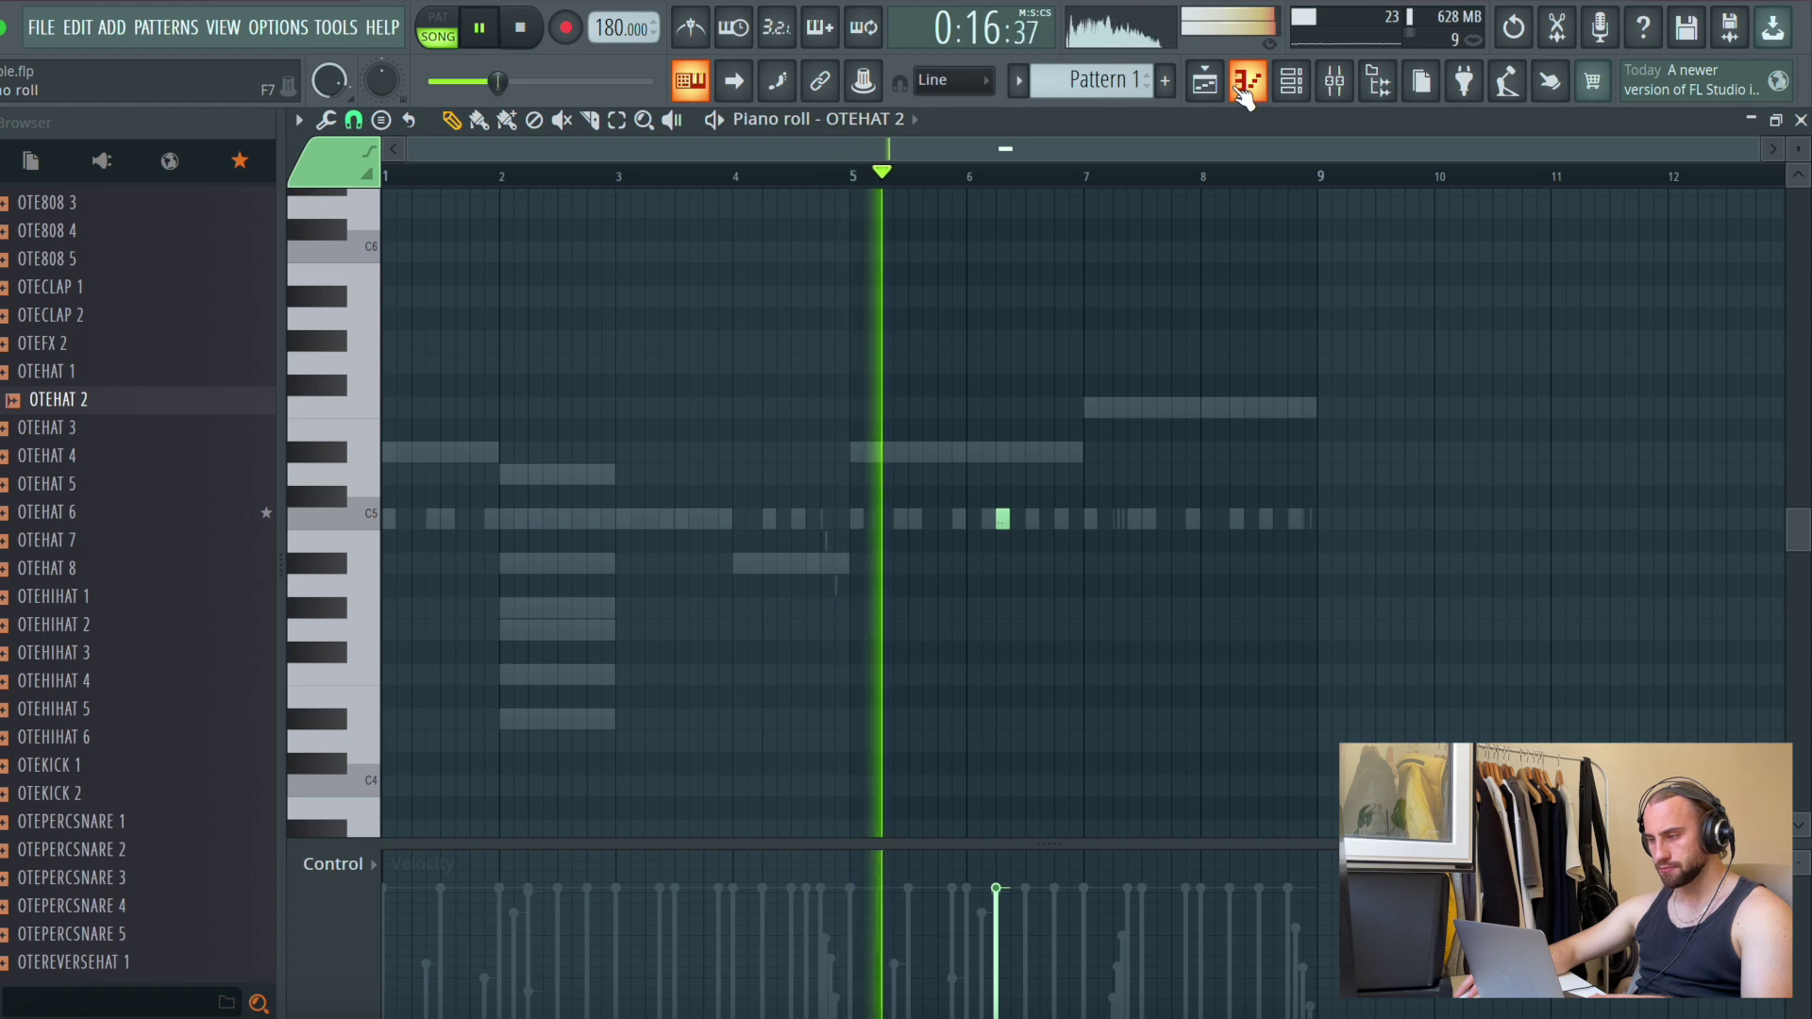
Return to the channel rack and lower the OTEHAT 2 channel's volume to about 44%
{"action": "left_click", "coordinate": [1206, 87]}
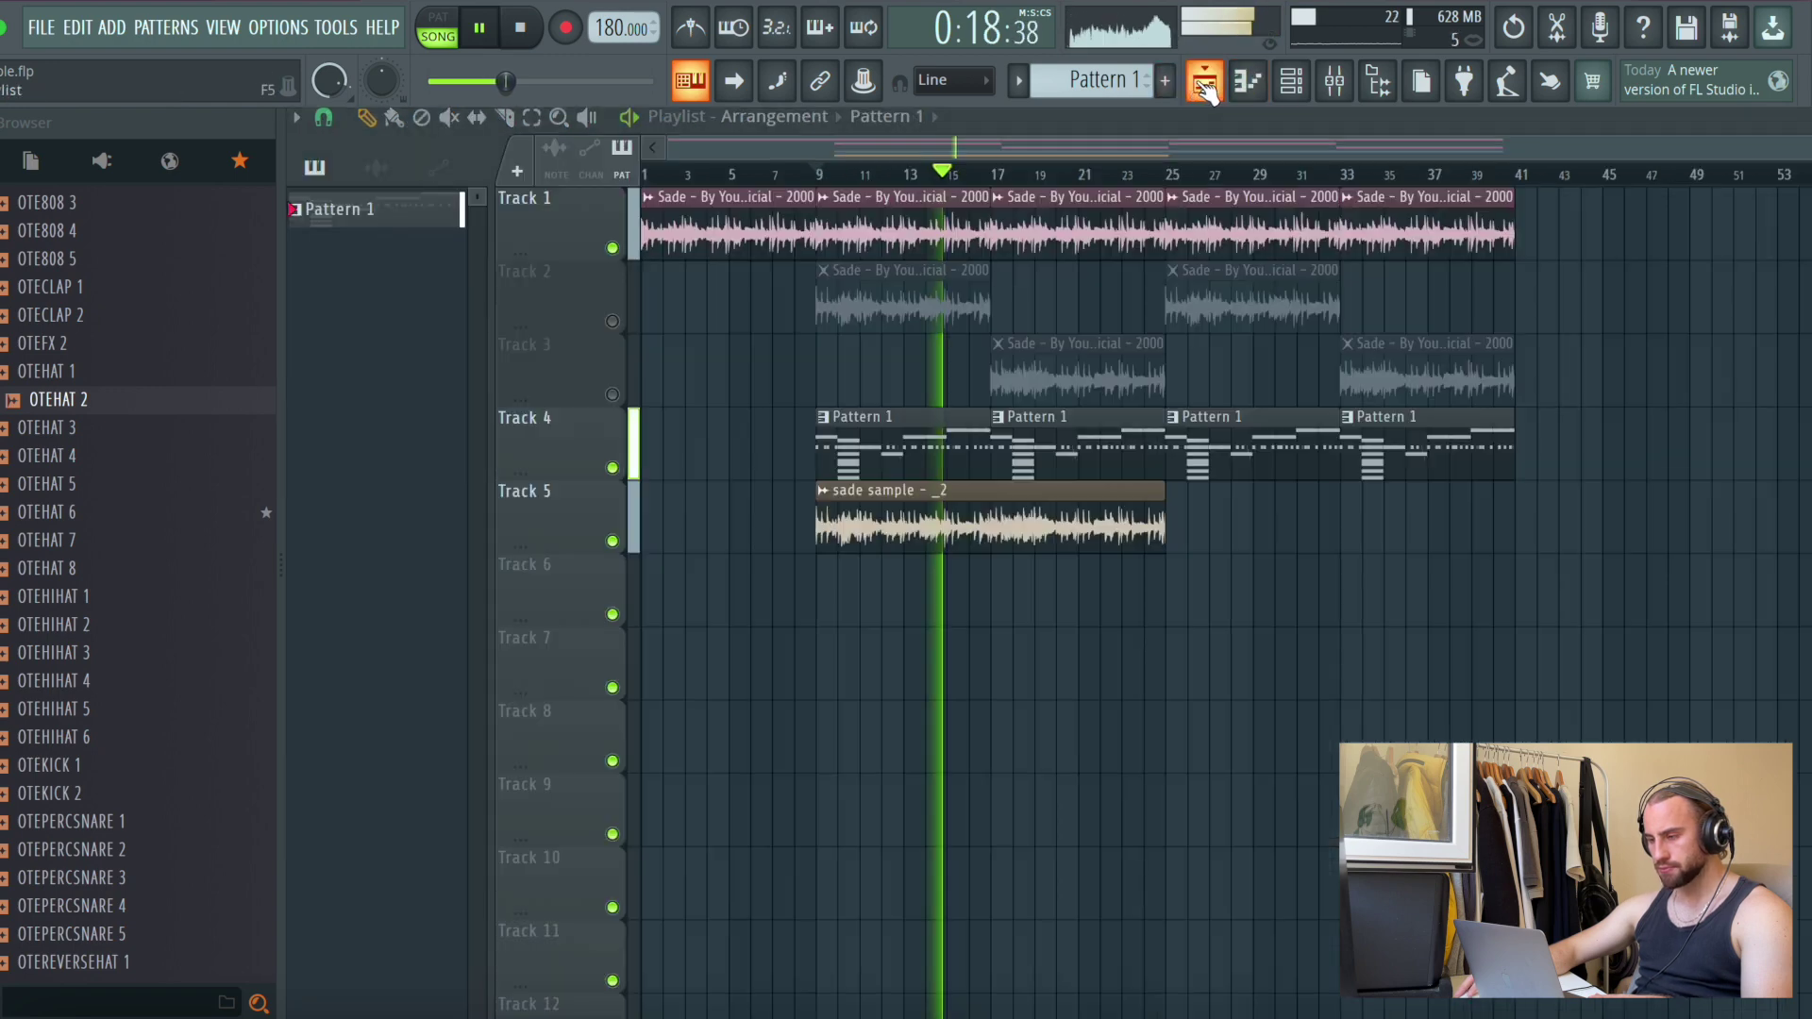
{"action": "key", "text": "F6"}
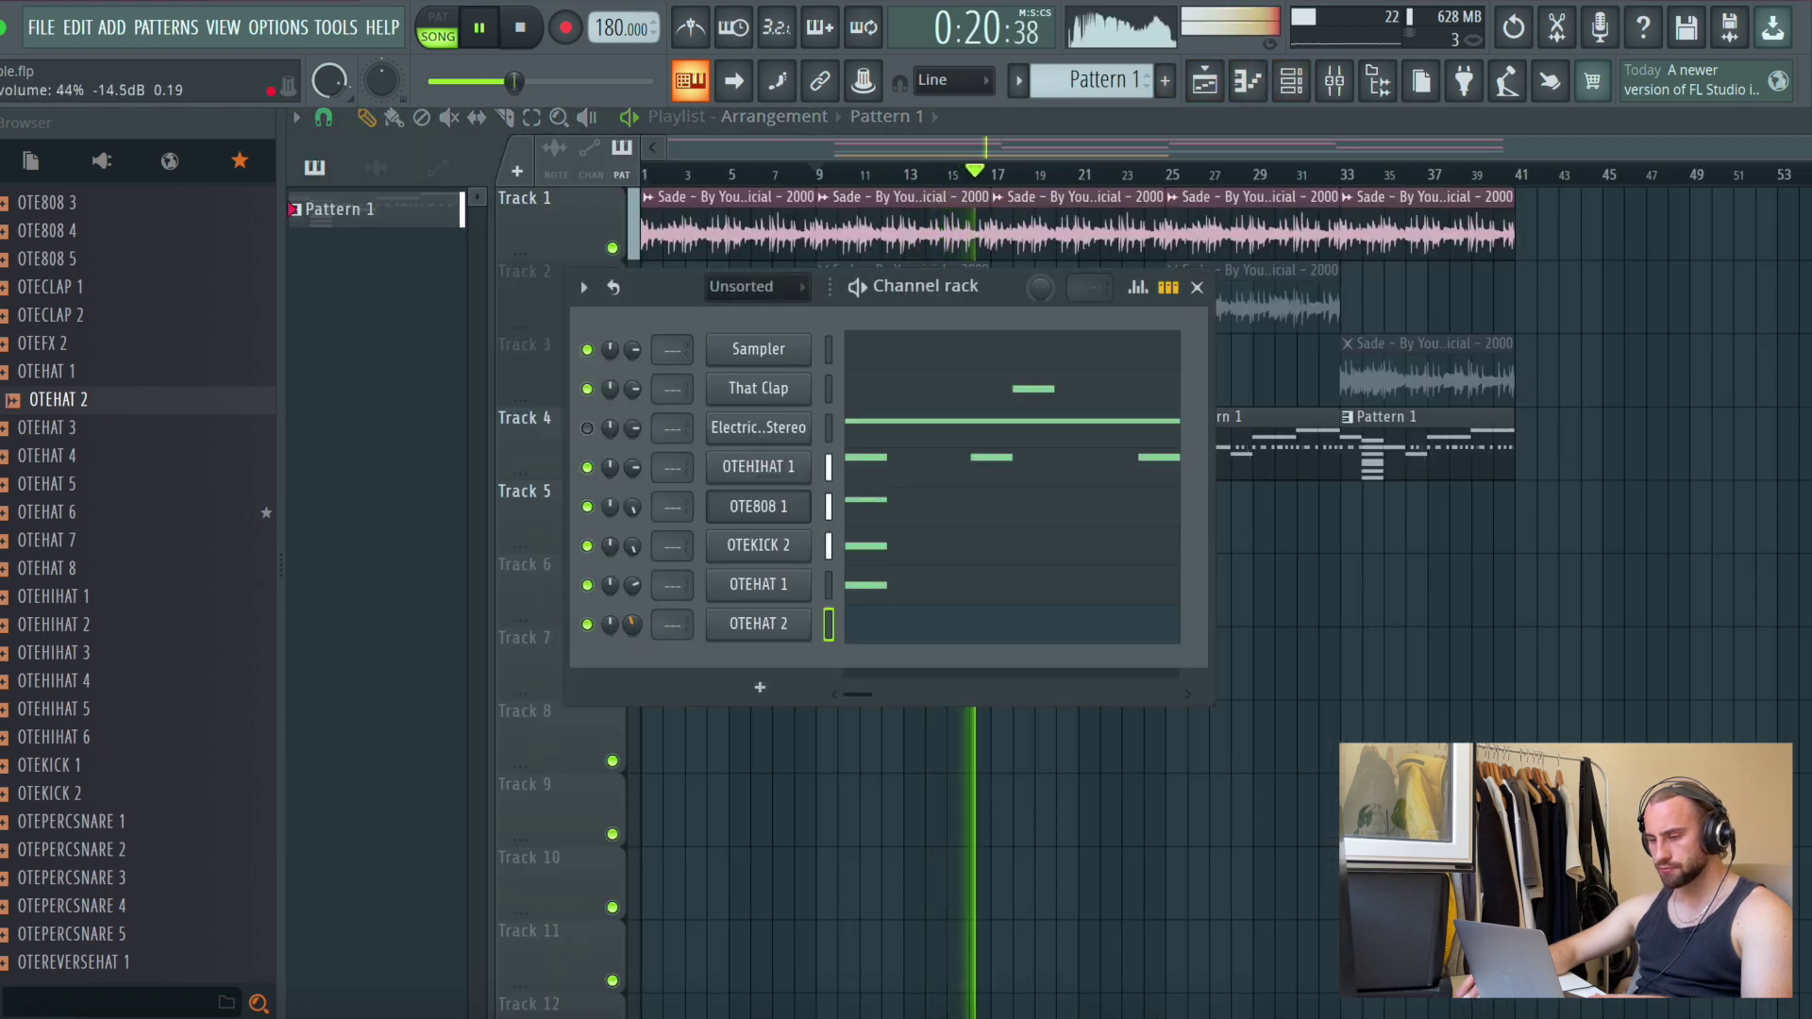
Find the OTESNARE 2 sample in the drum kit and add it as a new channel below OTEHAT 2
{"action": "scroll", "coordinate": [28, 383], "scroll_direction": "up", "scroll_amount": 2}
{"action": "scroll", "coordinate": [97, 515], "scroll_direction": "down", "scroll_amount": 3}
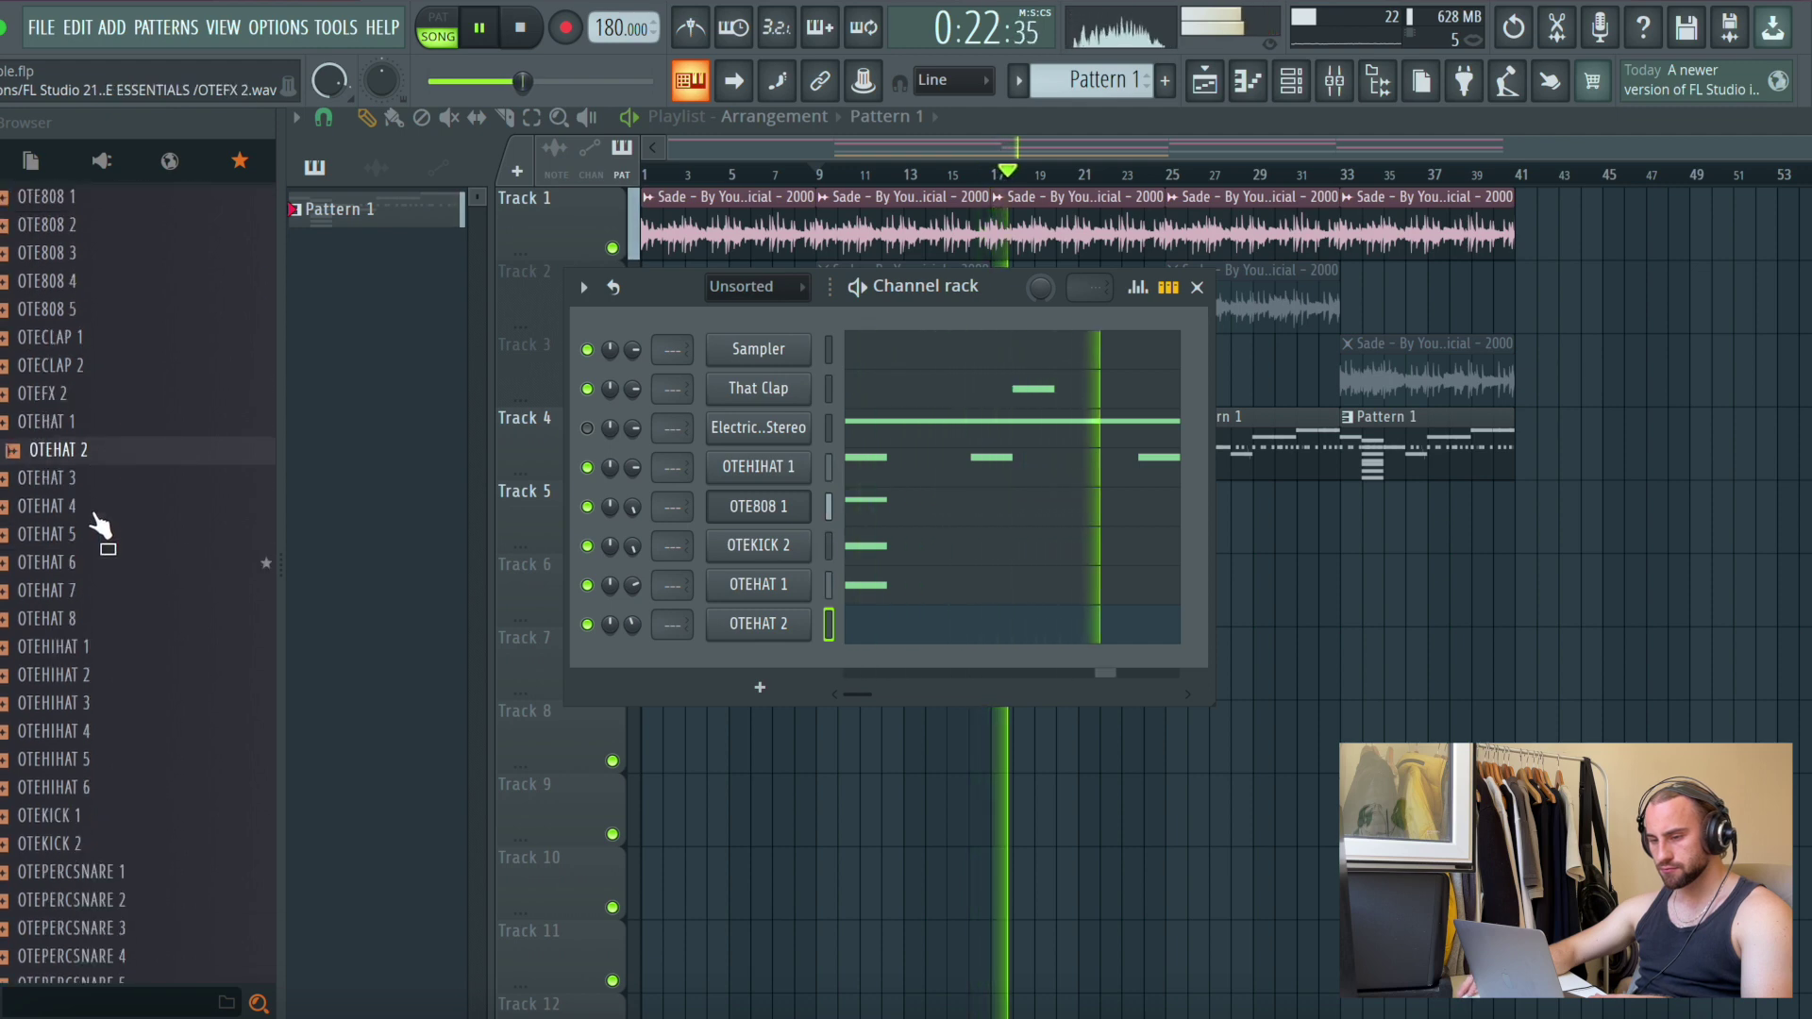
{"action": "scroll", "coordinate": [98, 525], "scroll_direction": "down", "scroll_amount": 8}
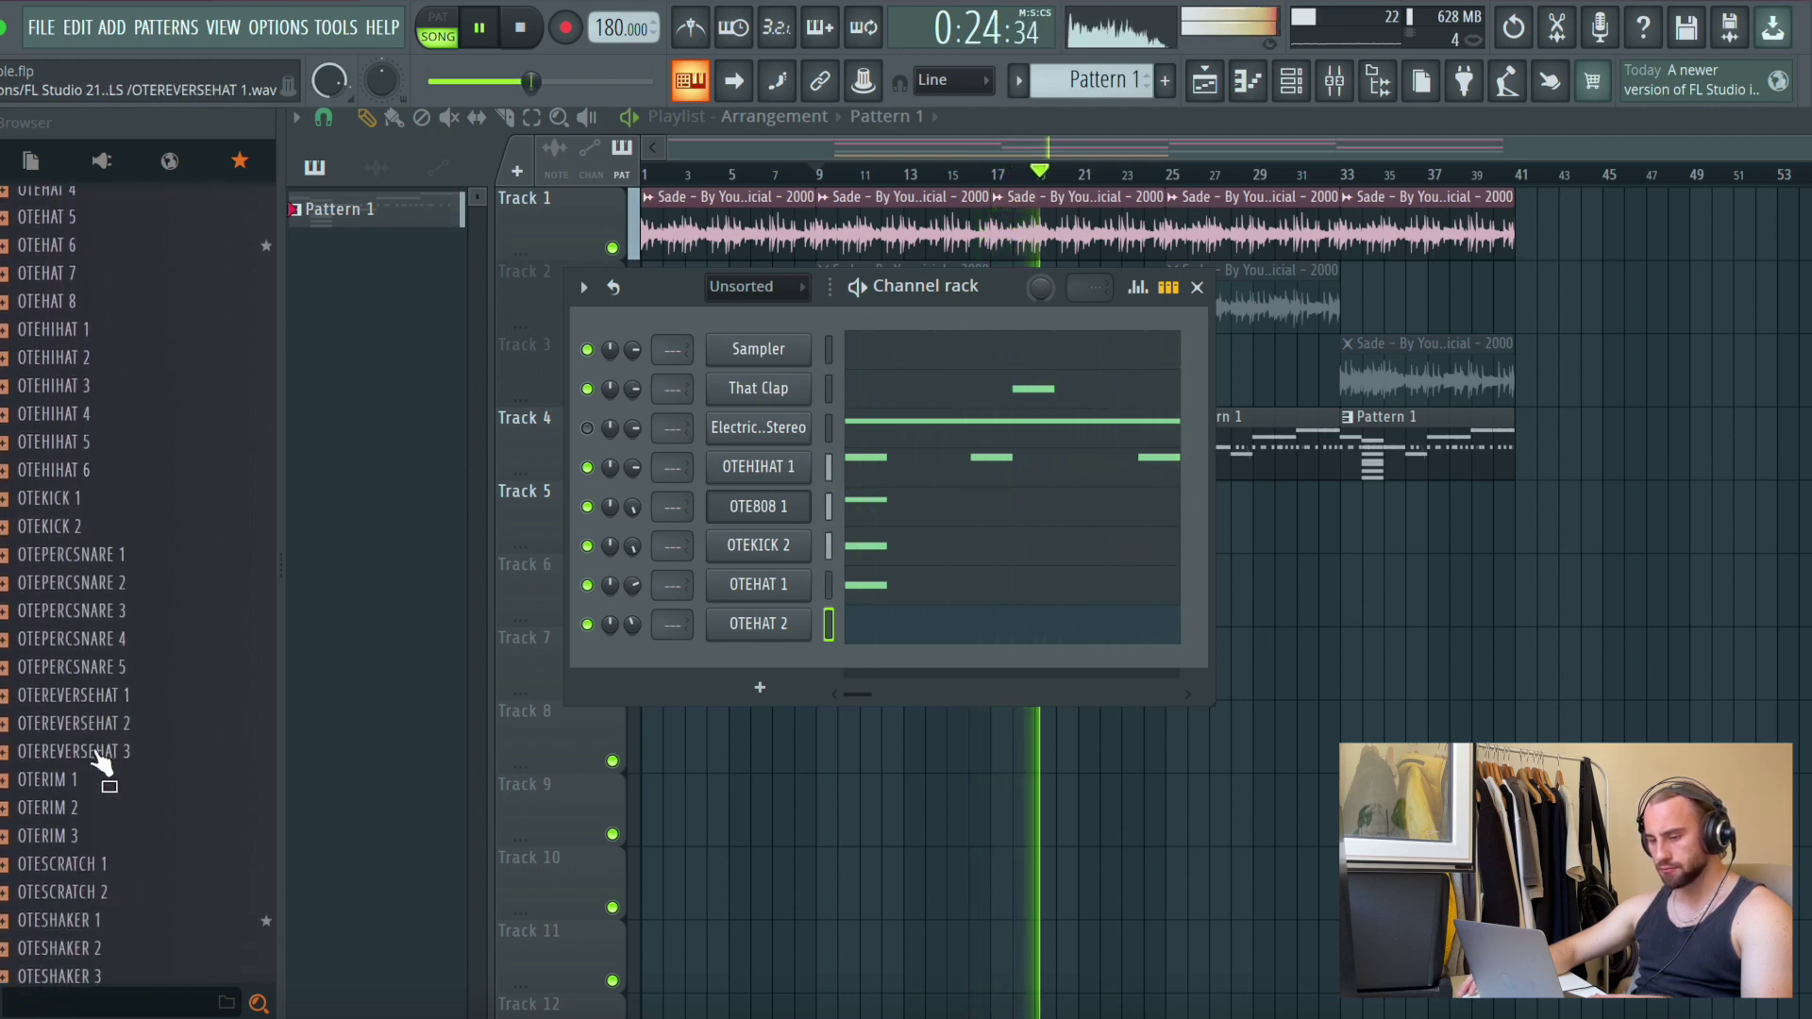
{"action": "left_click", "coordinate": [134, 624]}
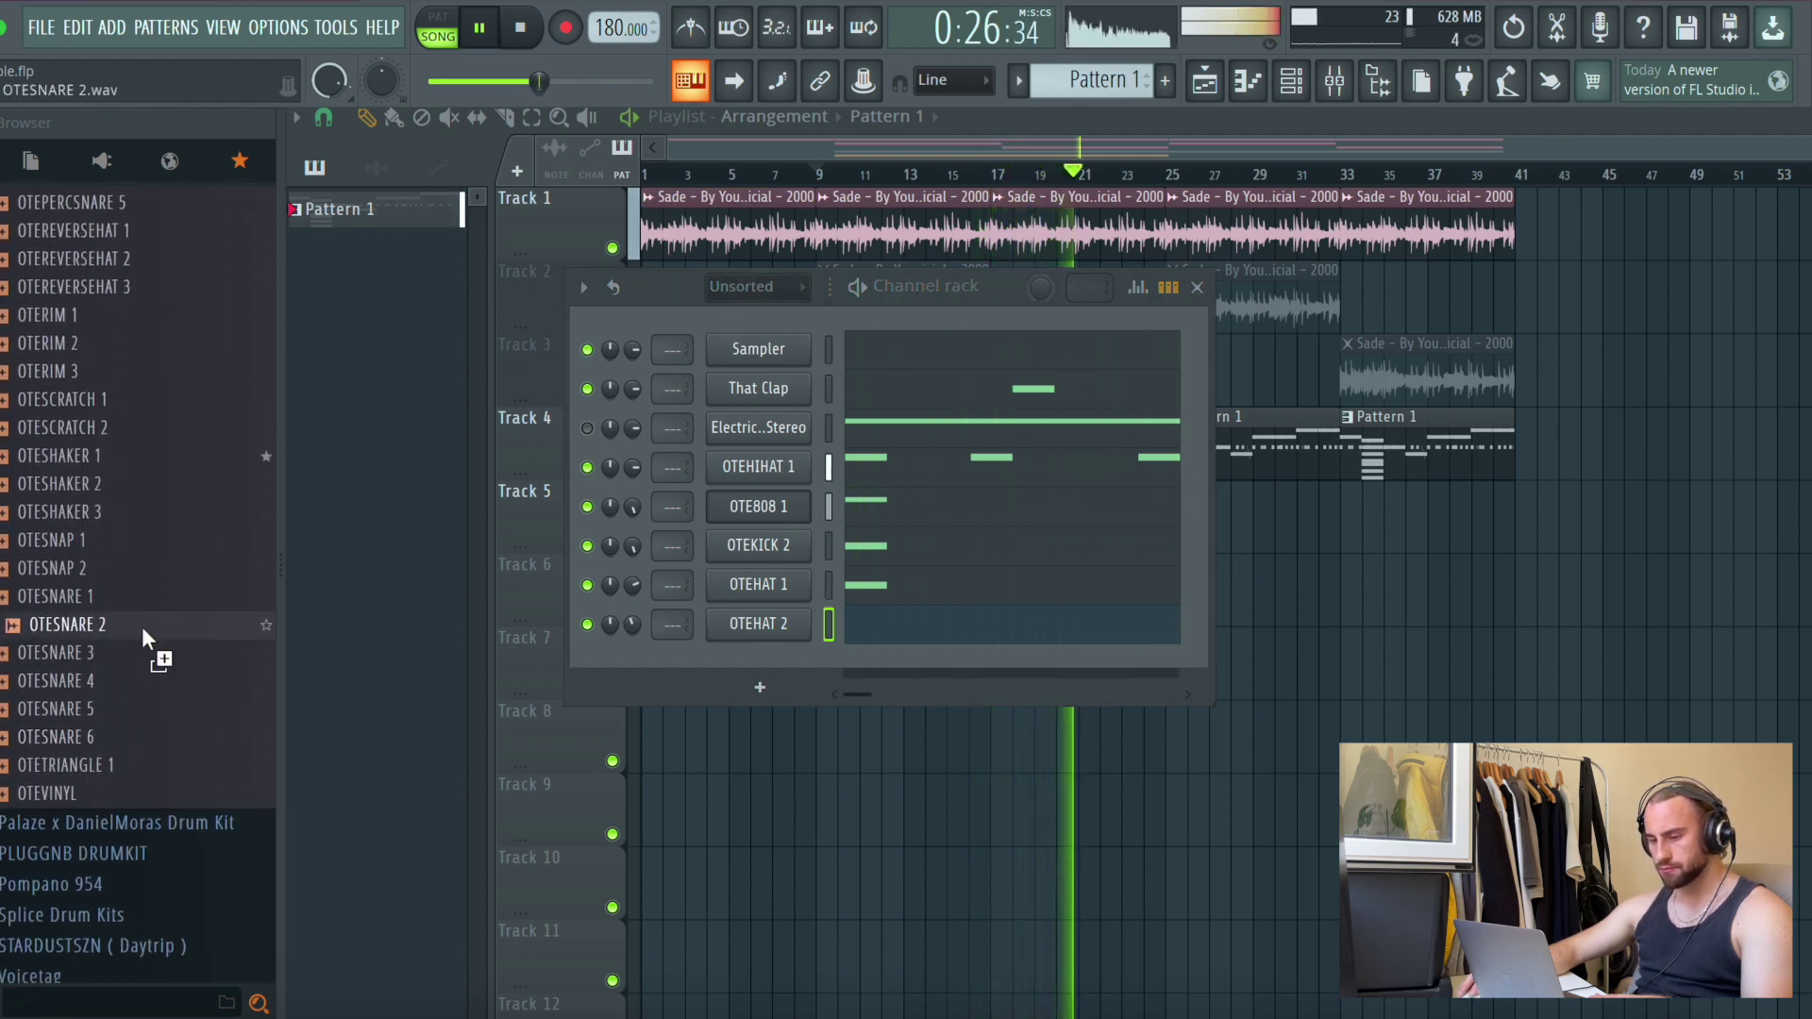
Place C5 OTESNARE 2 notes an eighth into bar 4 and a quarter into bar 8, and return to the playlist
{"action": "right_click", "coordinate": [754, 665]}
{"action": "left_click", "coordinate": [852, 657]}
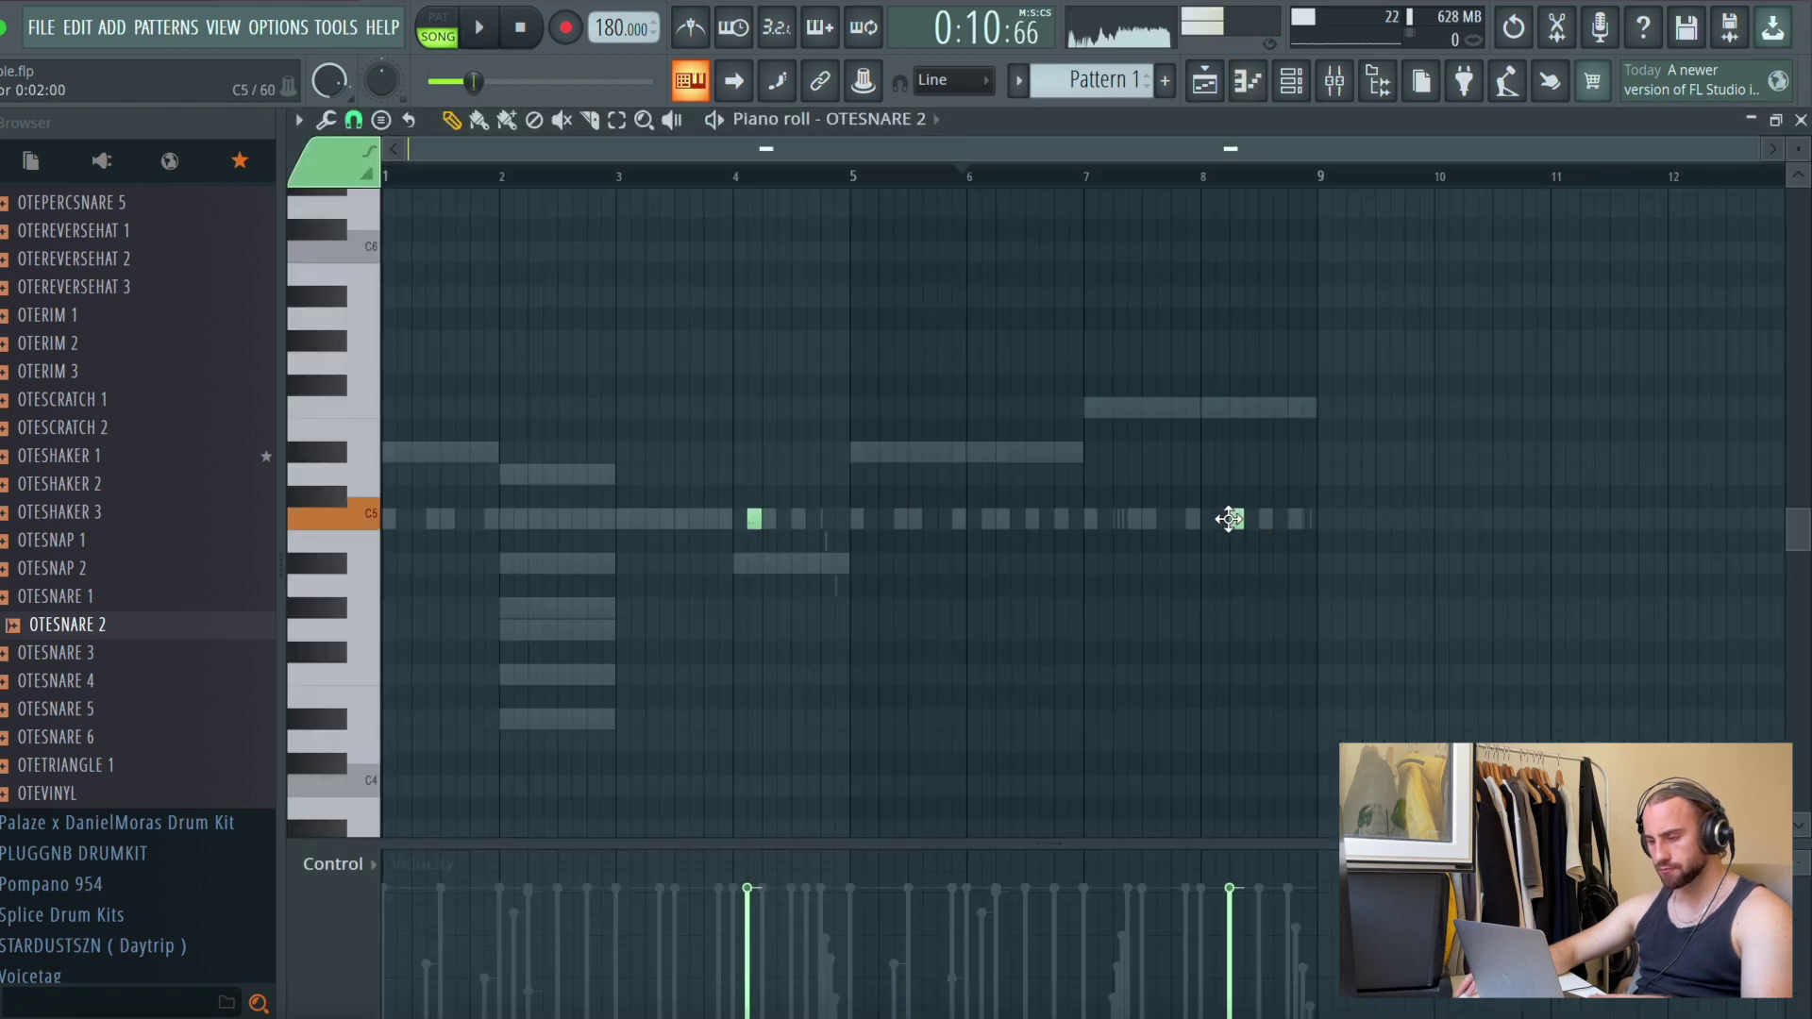
{"action": "left_click", "coordinate": [1211, 85]}
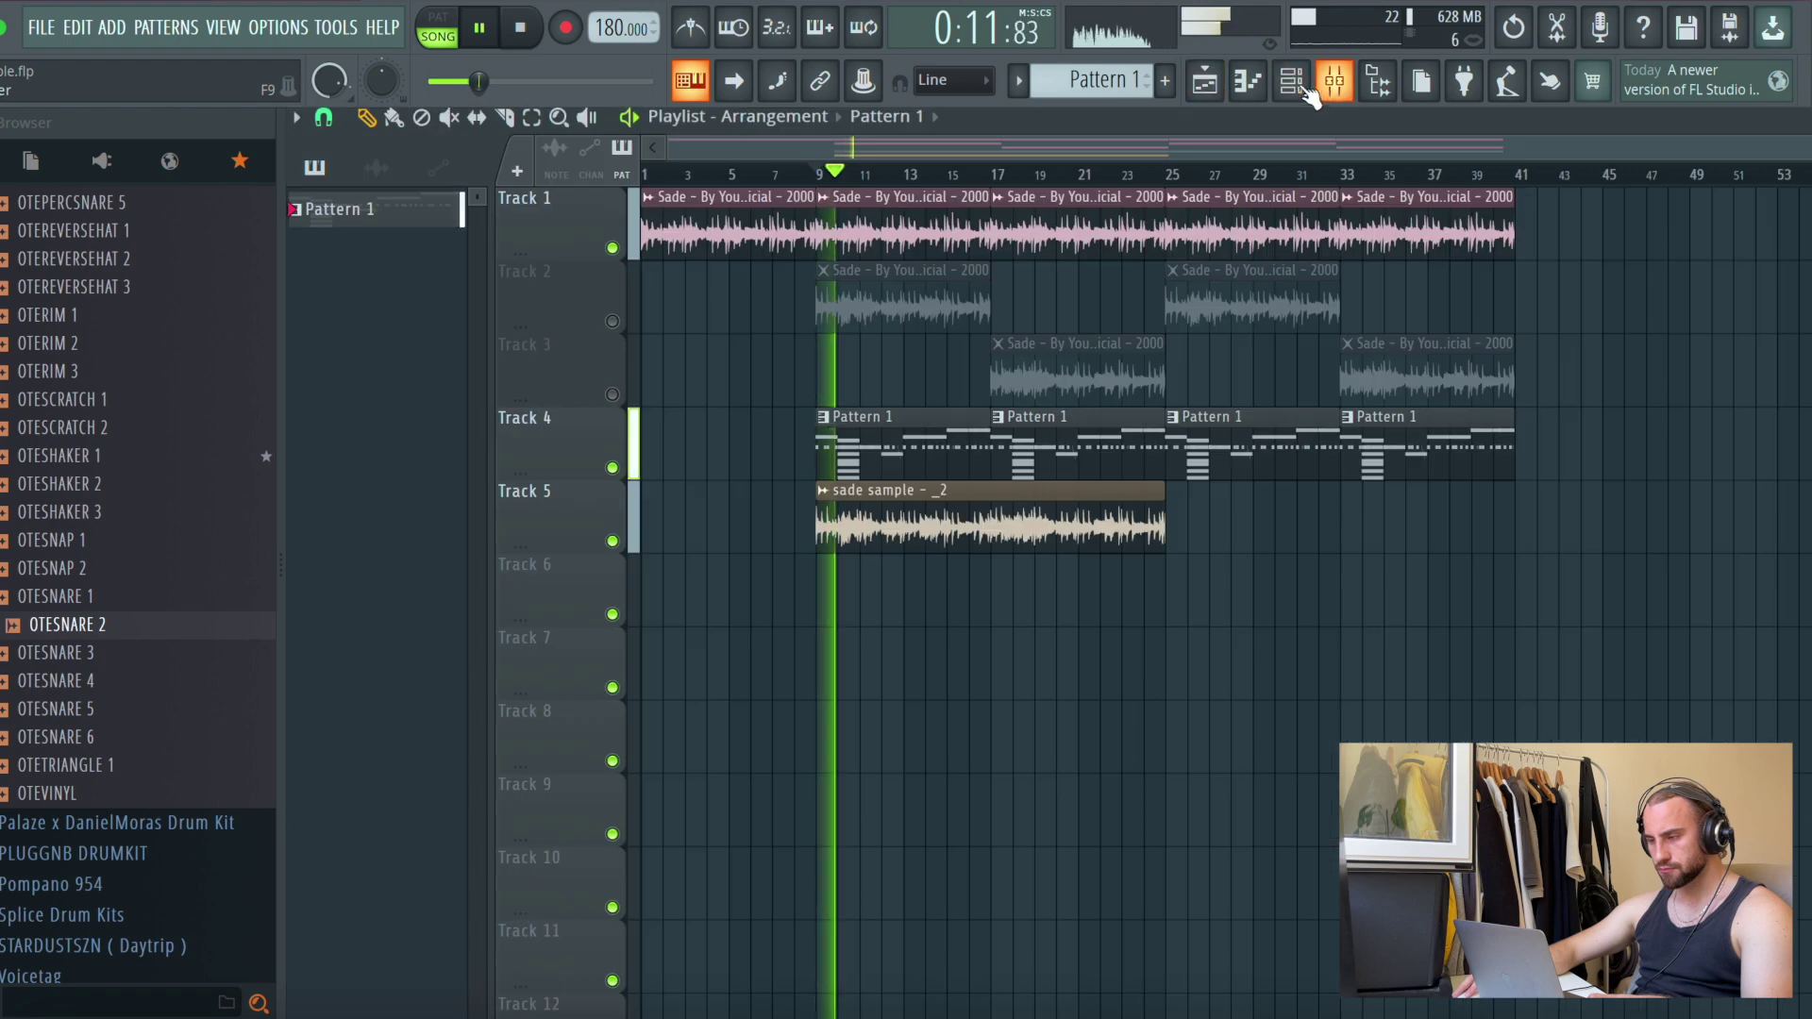
Audition the shaker samples from the channel rack and add OTESHAKER 1 as a new channel below OTESNARE 2
{"action": "left_click", "coordinate": [1294, 85]}
{"action": "key", "text": "space"}
{"action": "left_click", "coordinate": [117, 488]}
{"action": "key", "text": "space"}
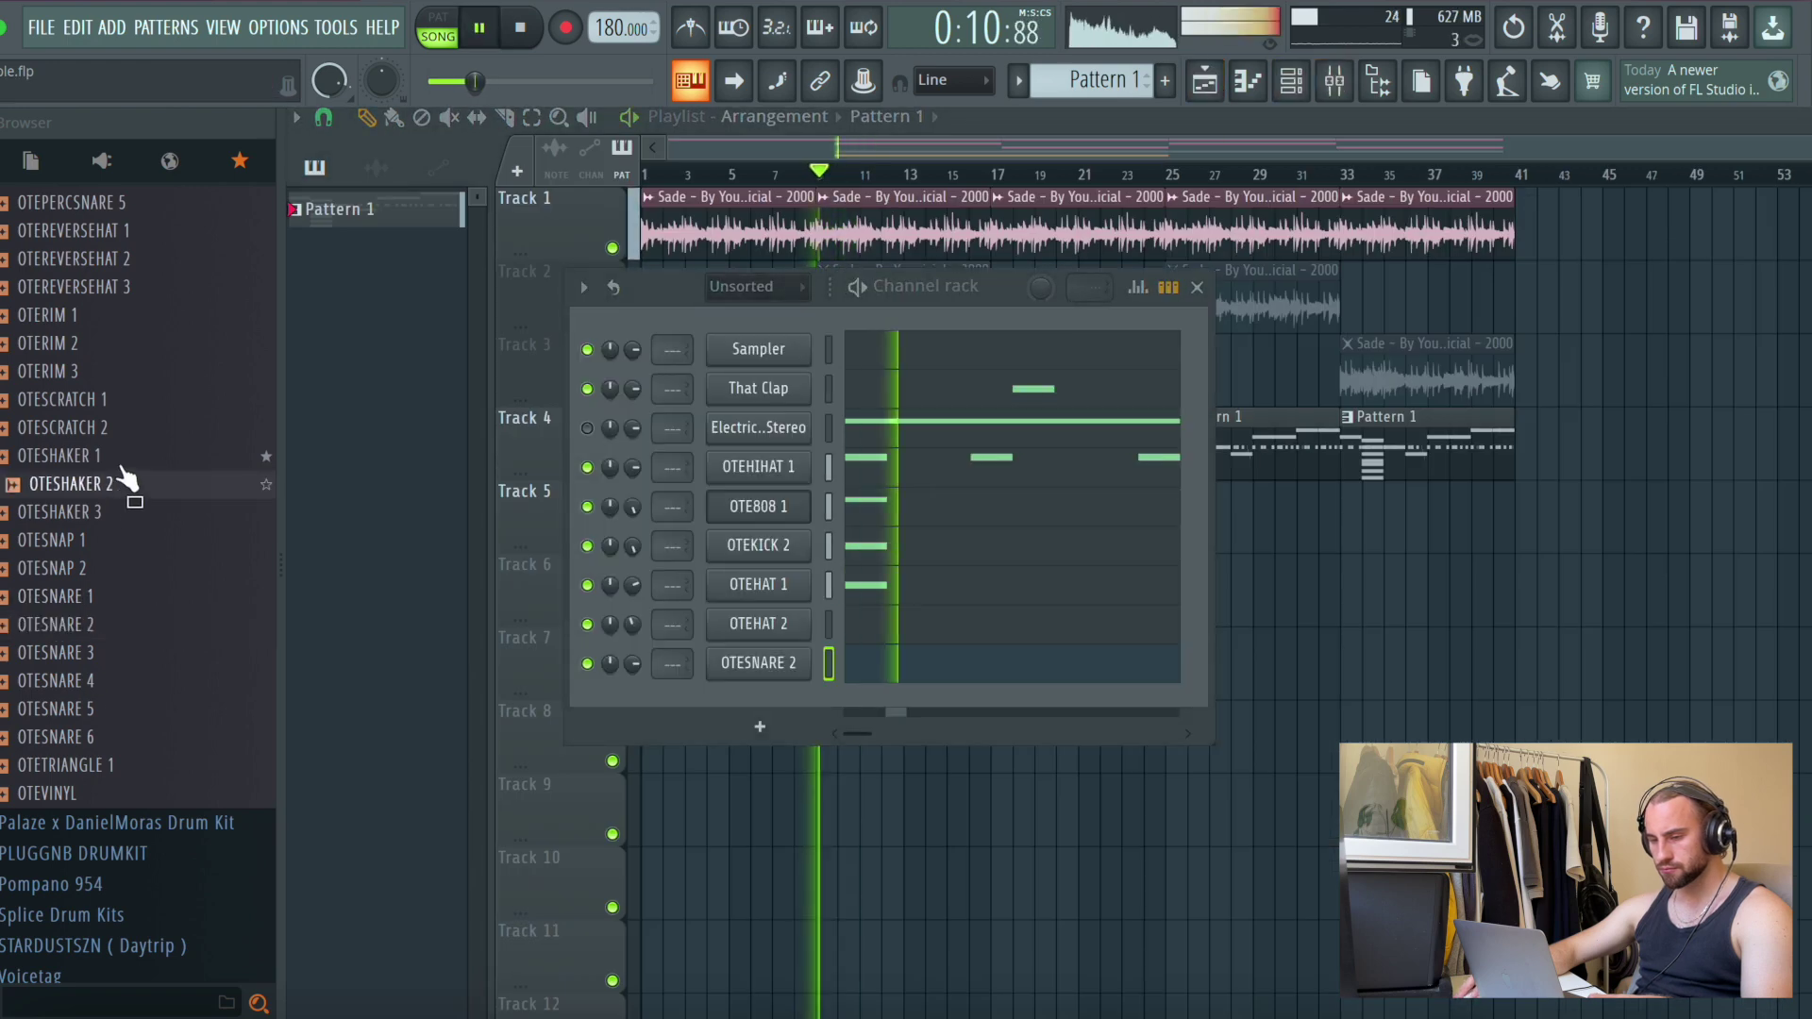
{"action": "left_click", "coordinate": [123, 462]}
{"action": "key", "text": "space"}
{"action": "left_click_drag", "start_coordinate": [728, 714], "coordinate": [727, 728]}
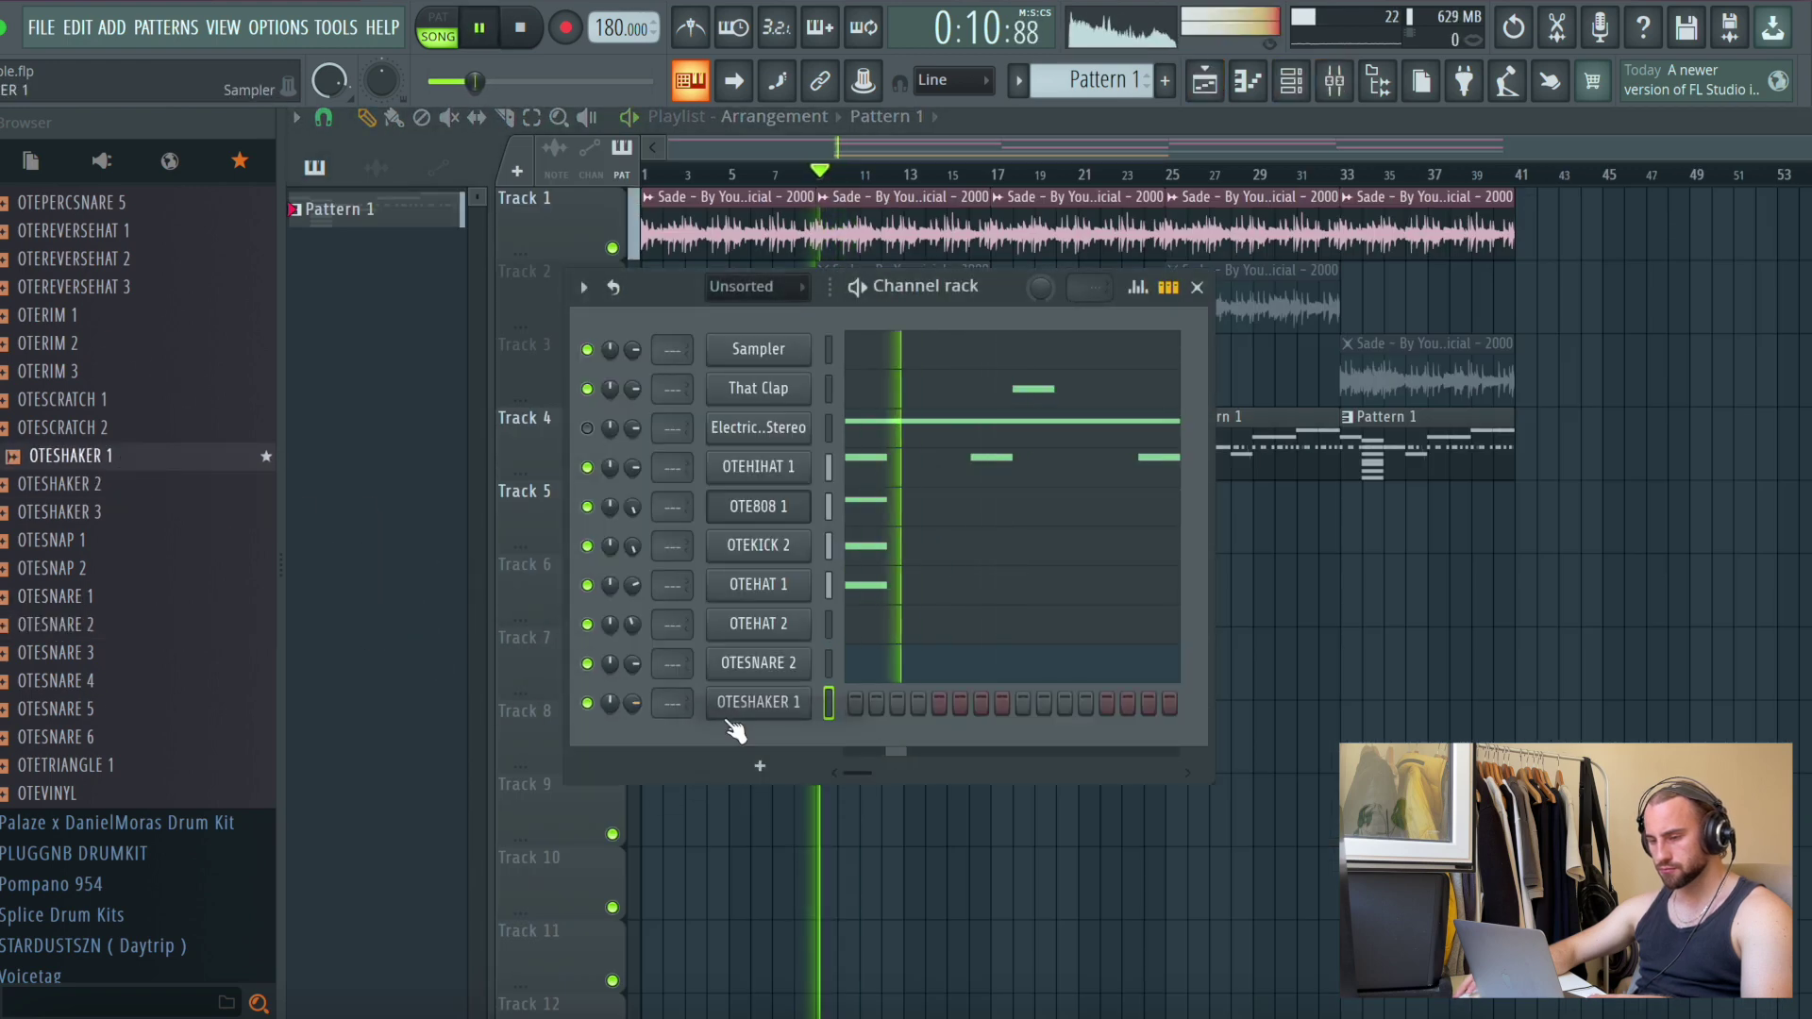
Place a C5 OTESHAKER 1 note a quarter of the way into bar 1 and start playback
{"action": "right_click", "coordinate": [755, 698]}
{"action": "left_click", "coordinate": [868, 651]}
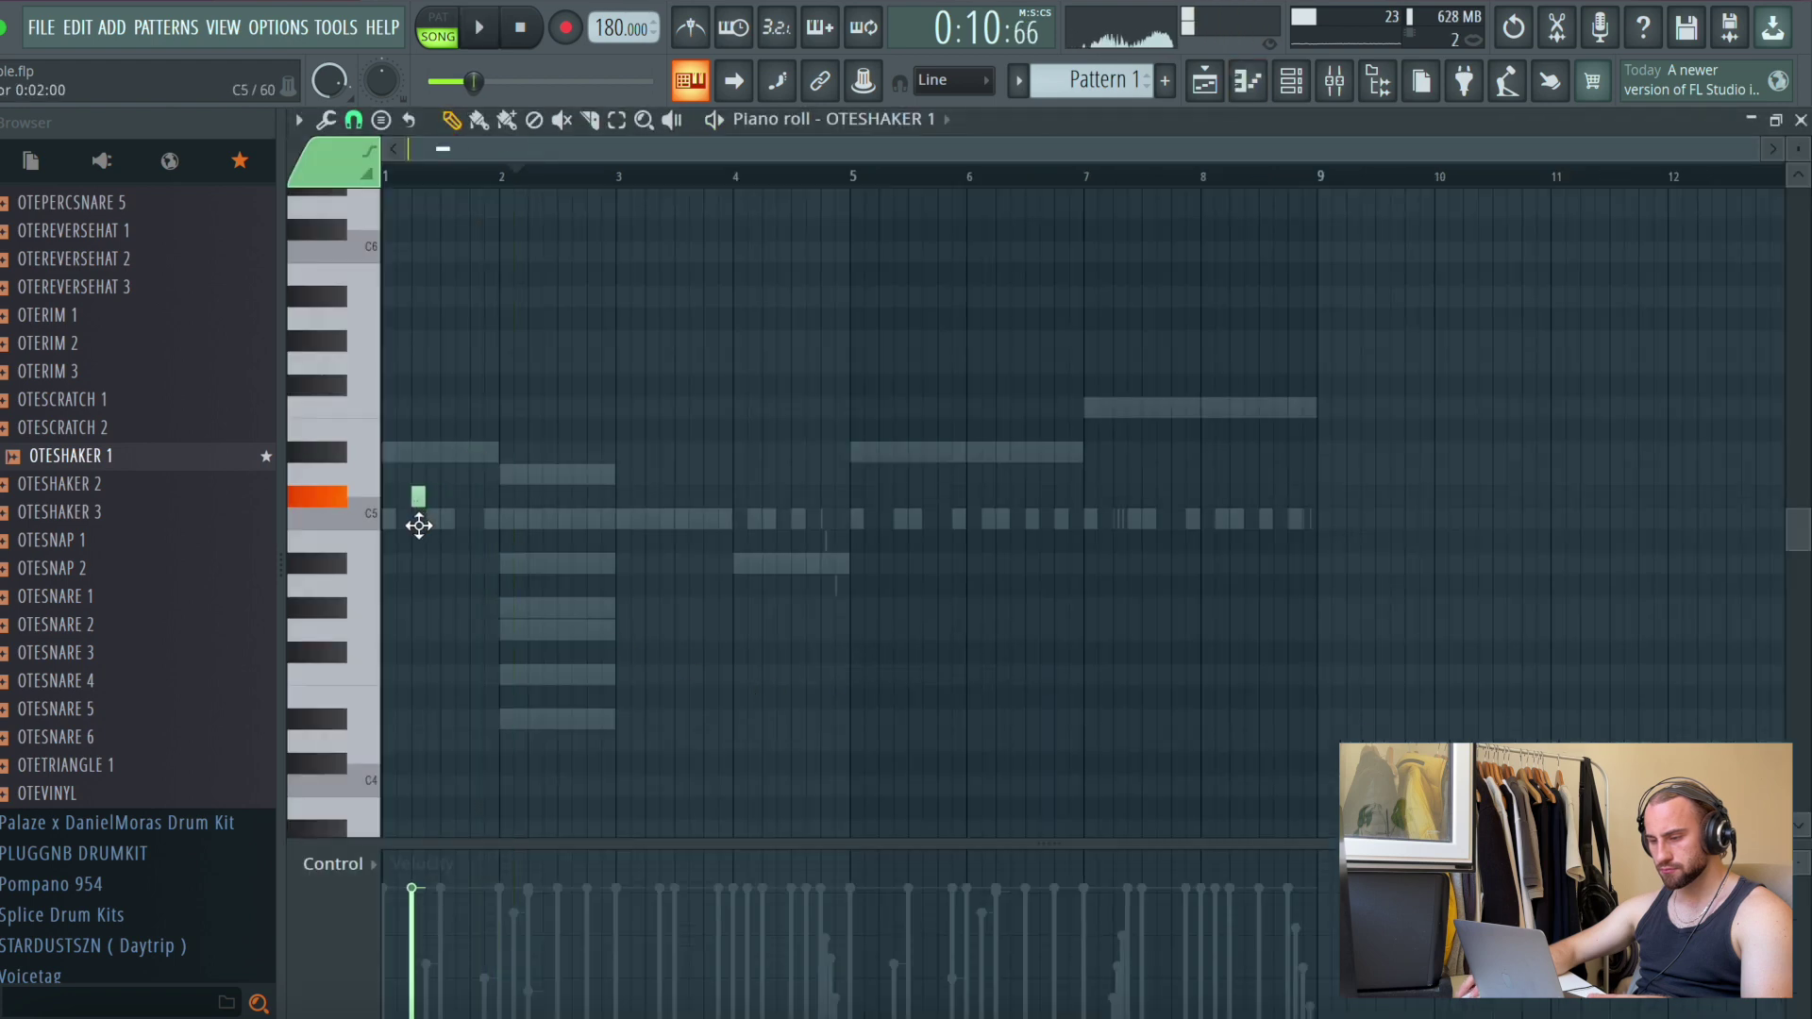
{"action": "key", "text": "space"}
Try a second, lower-velocity C5 OTESHAKER 1 note just past the middle of bar 1, and delete it
{"action": "left_click", "coordinate": [477, 521]}
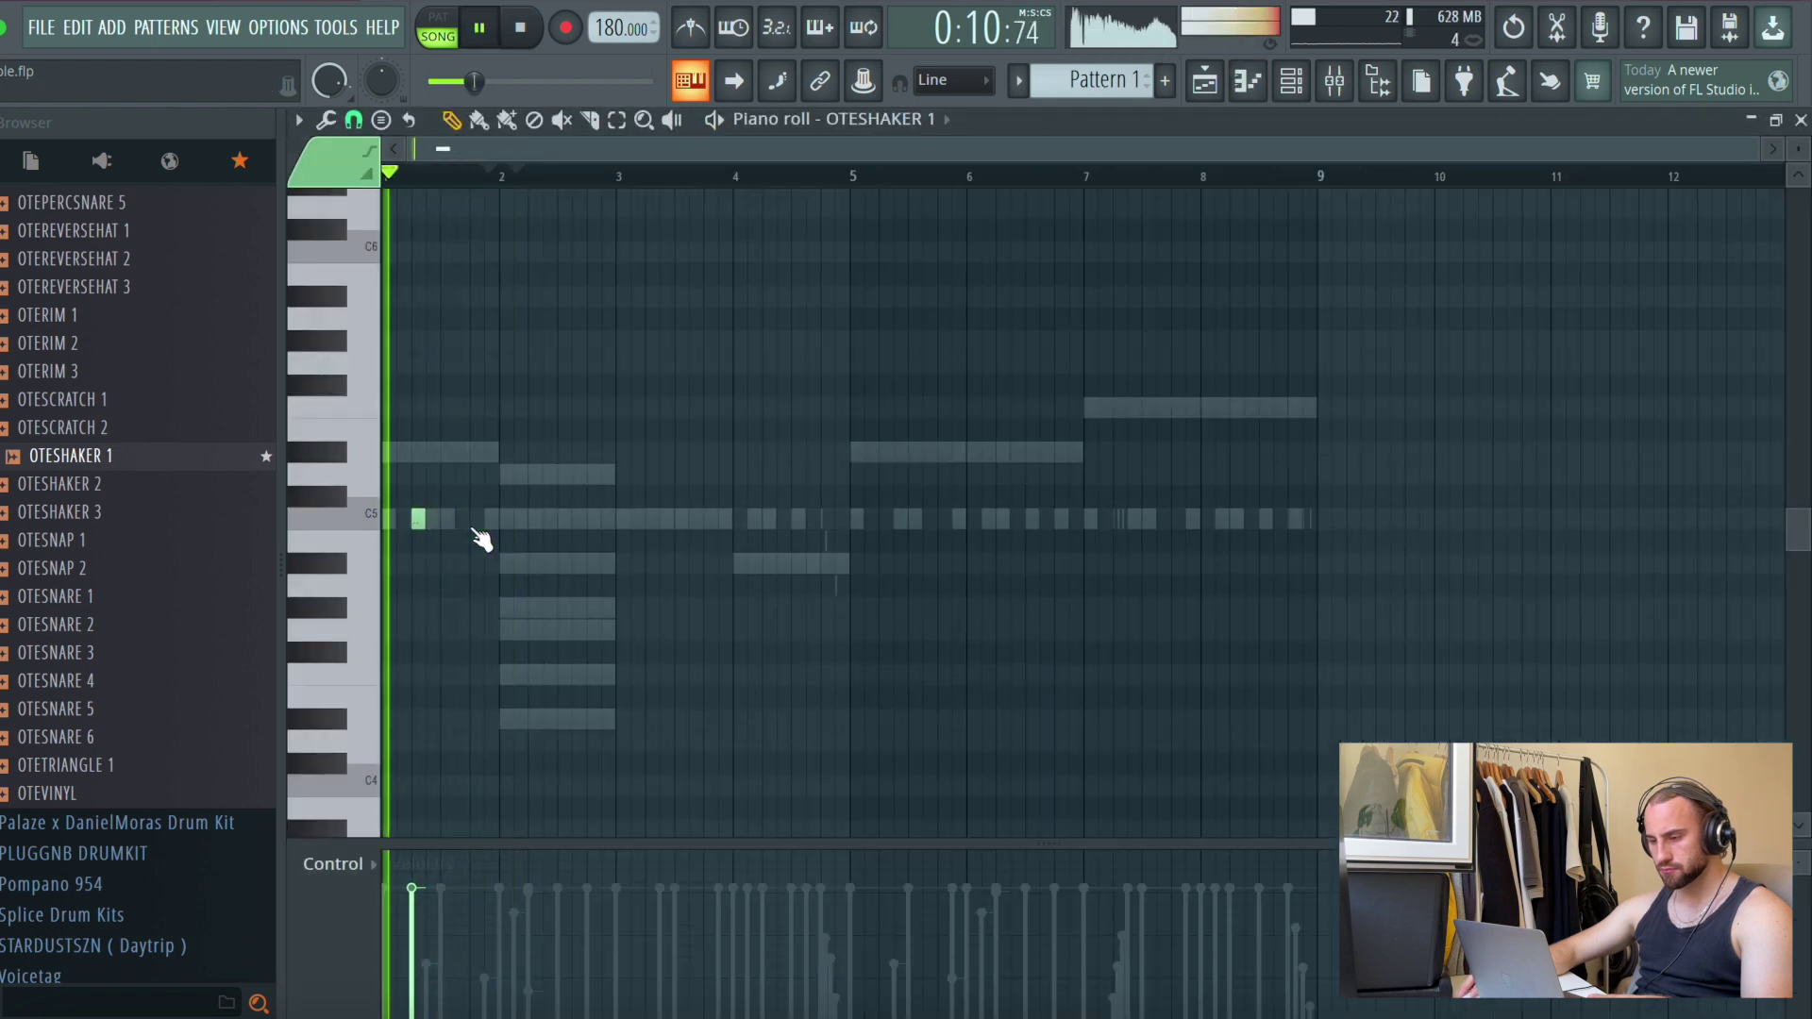
{"action": "left_click", "coordinate": [462, 519]}
{"action": "left_click", "coordinate": [471, 972]}
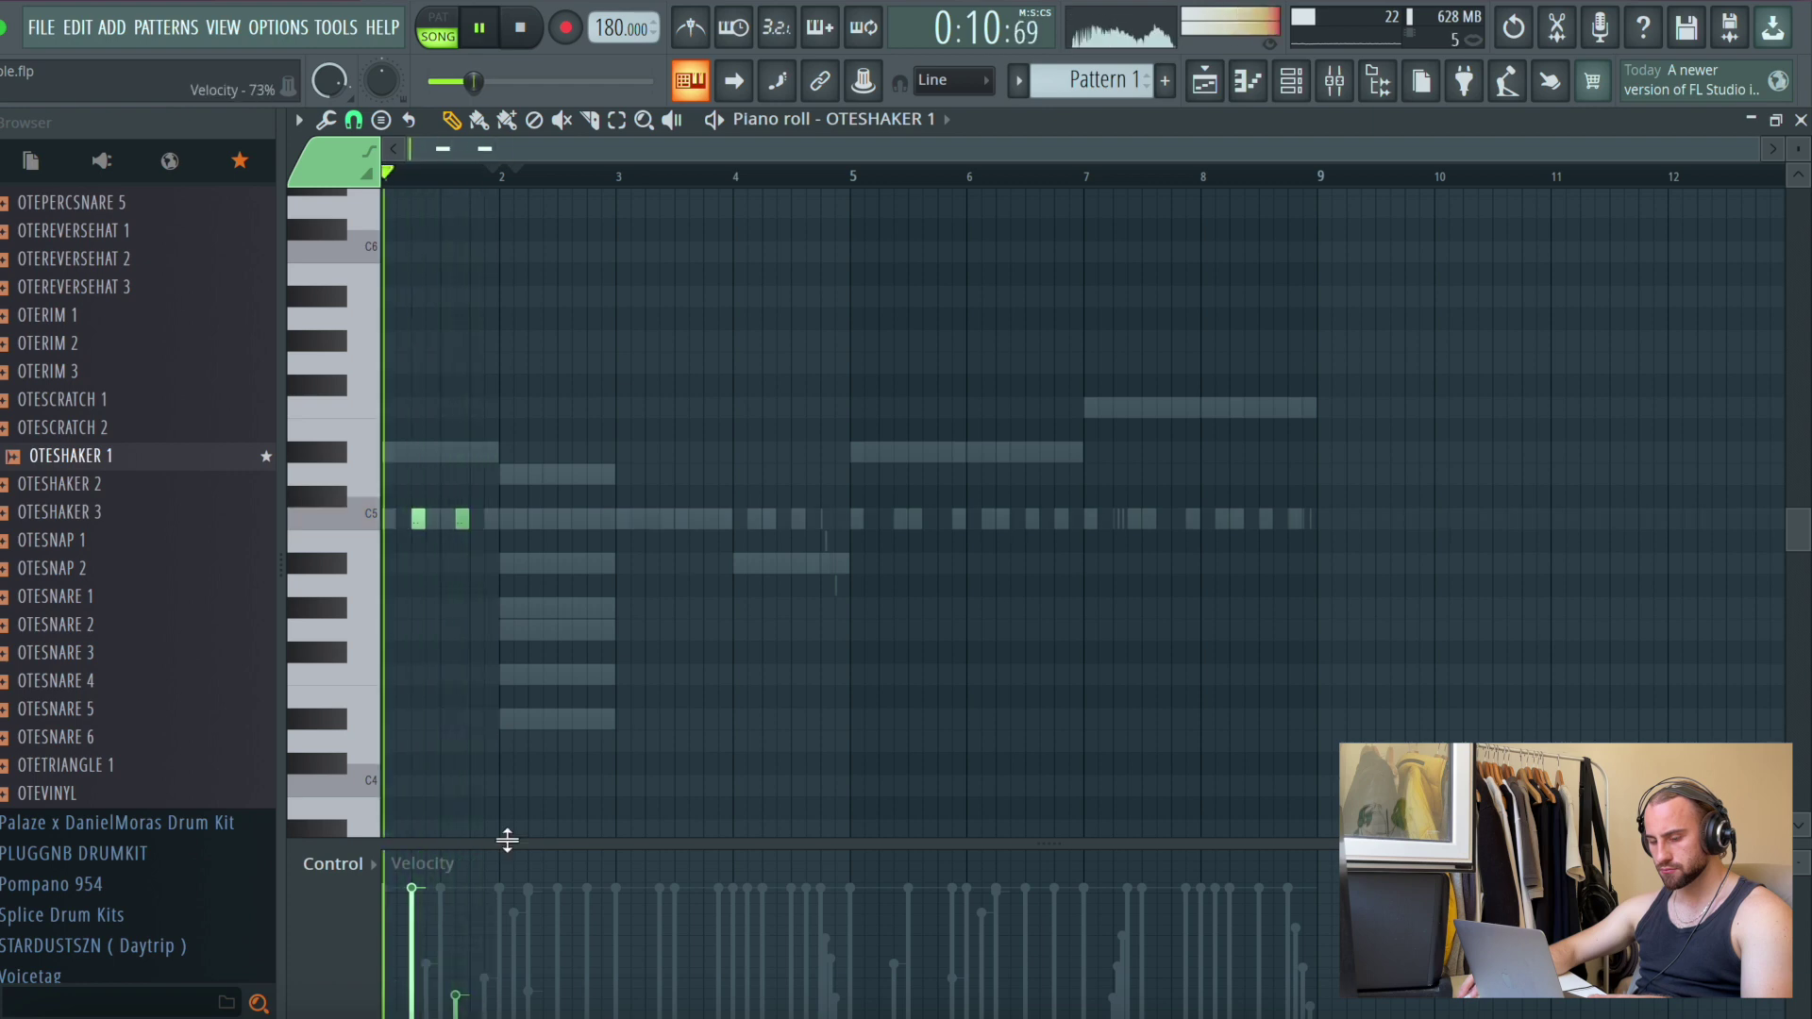
{"action": "right_click", "coordinate": [463, 519]}
Play the shaker part back and lower the OTESHAKER 1 channel's volume to about 51% in the channel rack
{"action": "key", "text": "space"}
{"action": "key", "text": "space"}
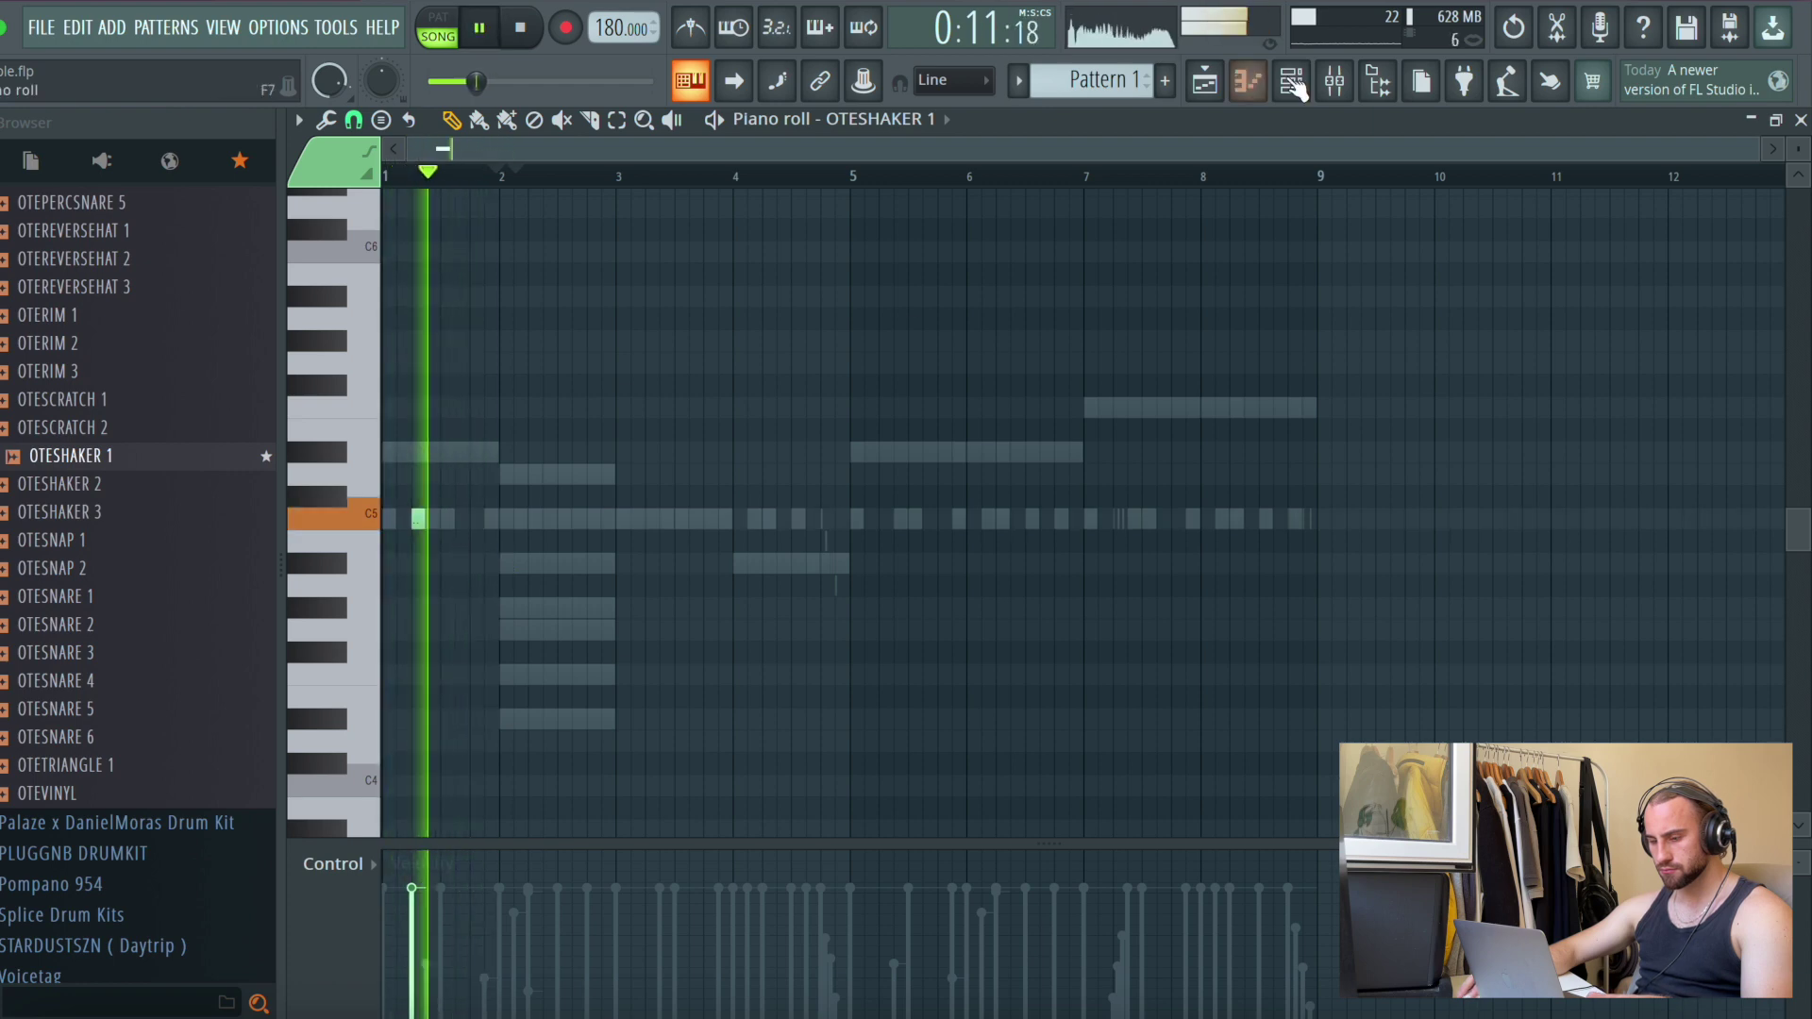
{"action": "key", "text": "F6"}
{"action": "key", "text": "space"}
{"action": "left_click_drag", "start_coordinate": [632, 703], "coordinate": [632, 684]}
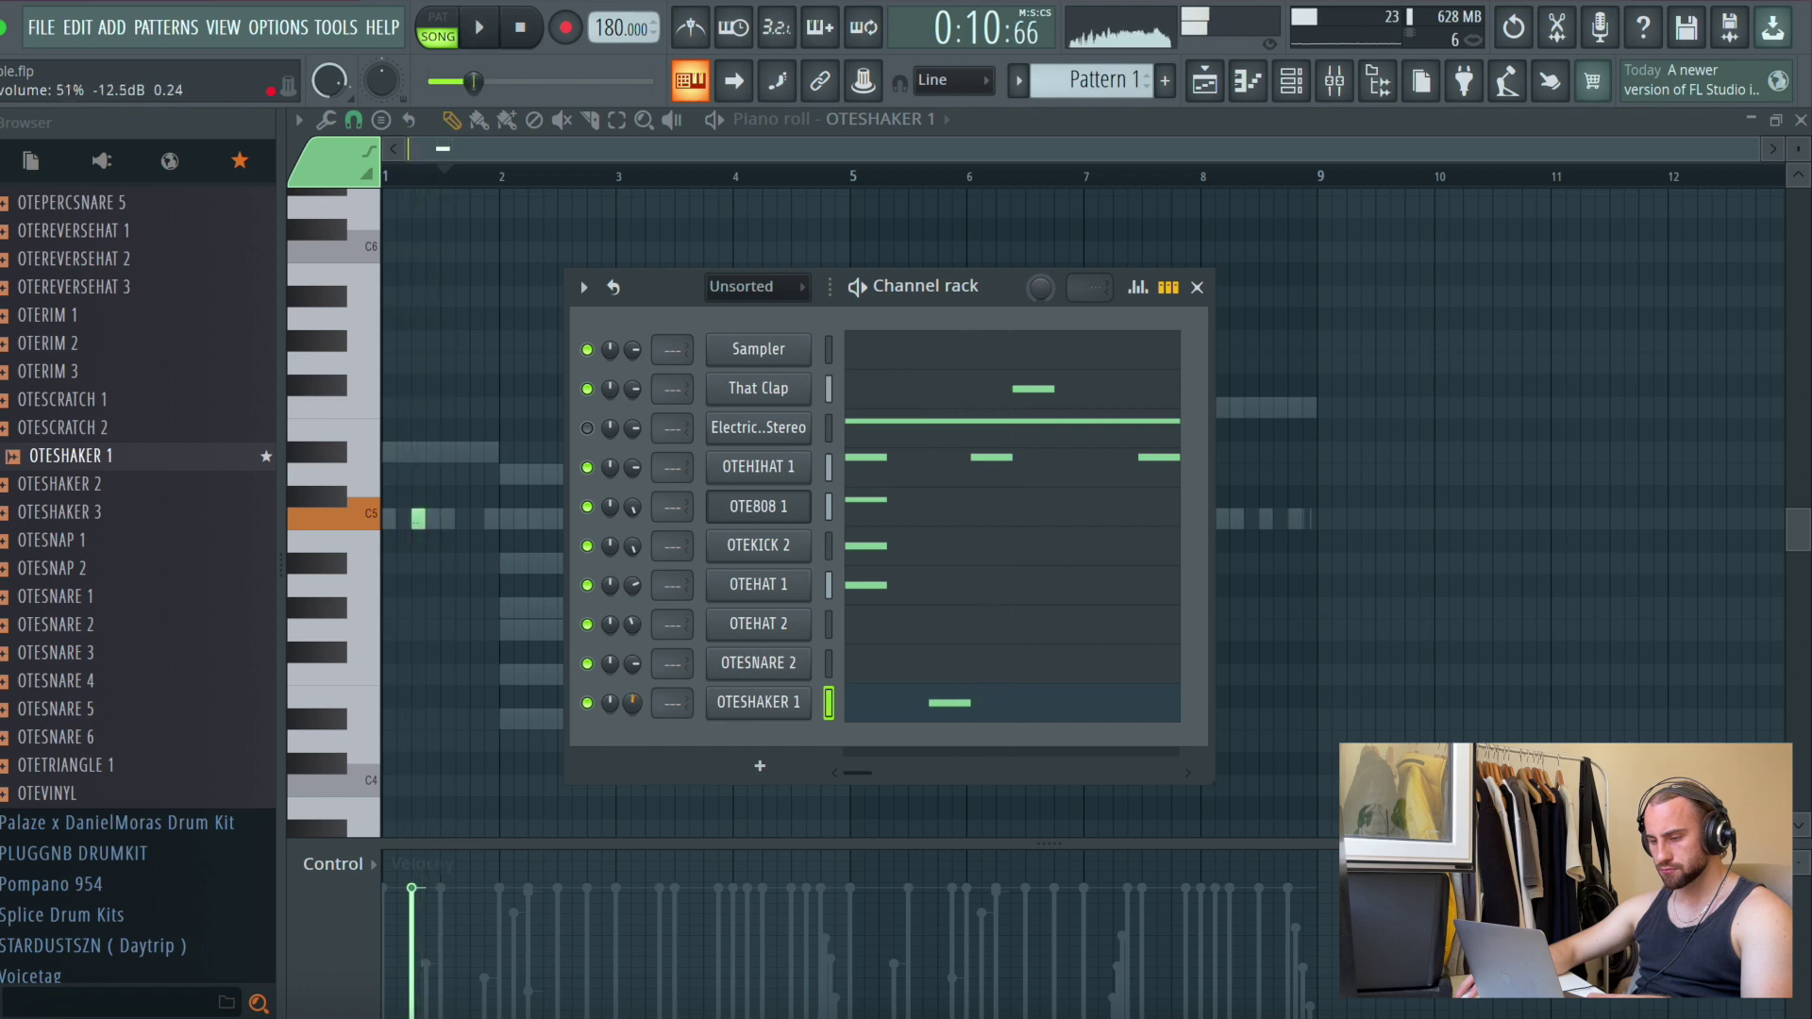
Audition the scratch and other percussion samples in the ONLY THE ESSENTIALS kit and return to the drum kit list
{"action": "scroll", "coordinate": [210, 543], "scroll_direction": "up", "scroll_amount": 3}
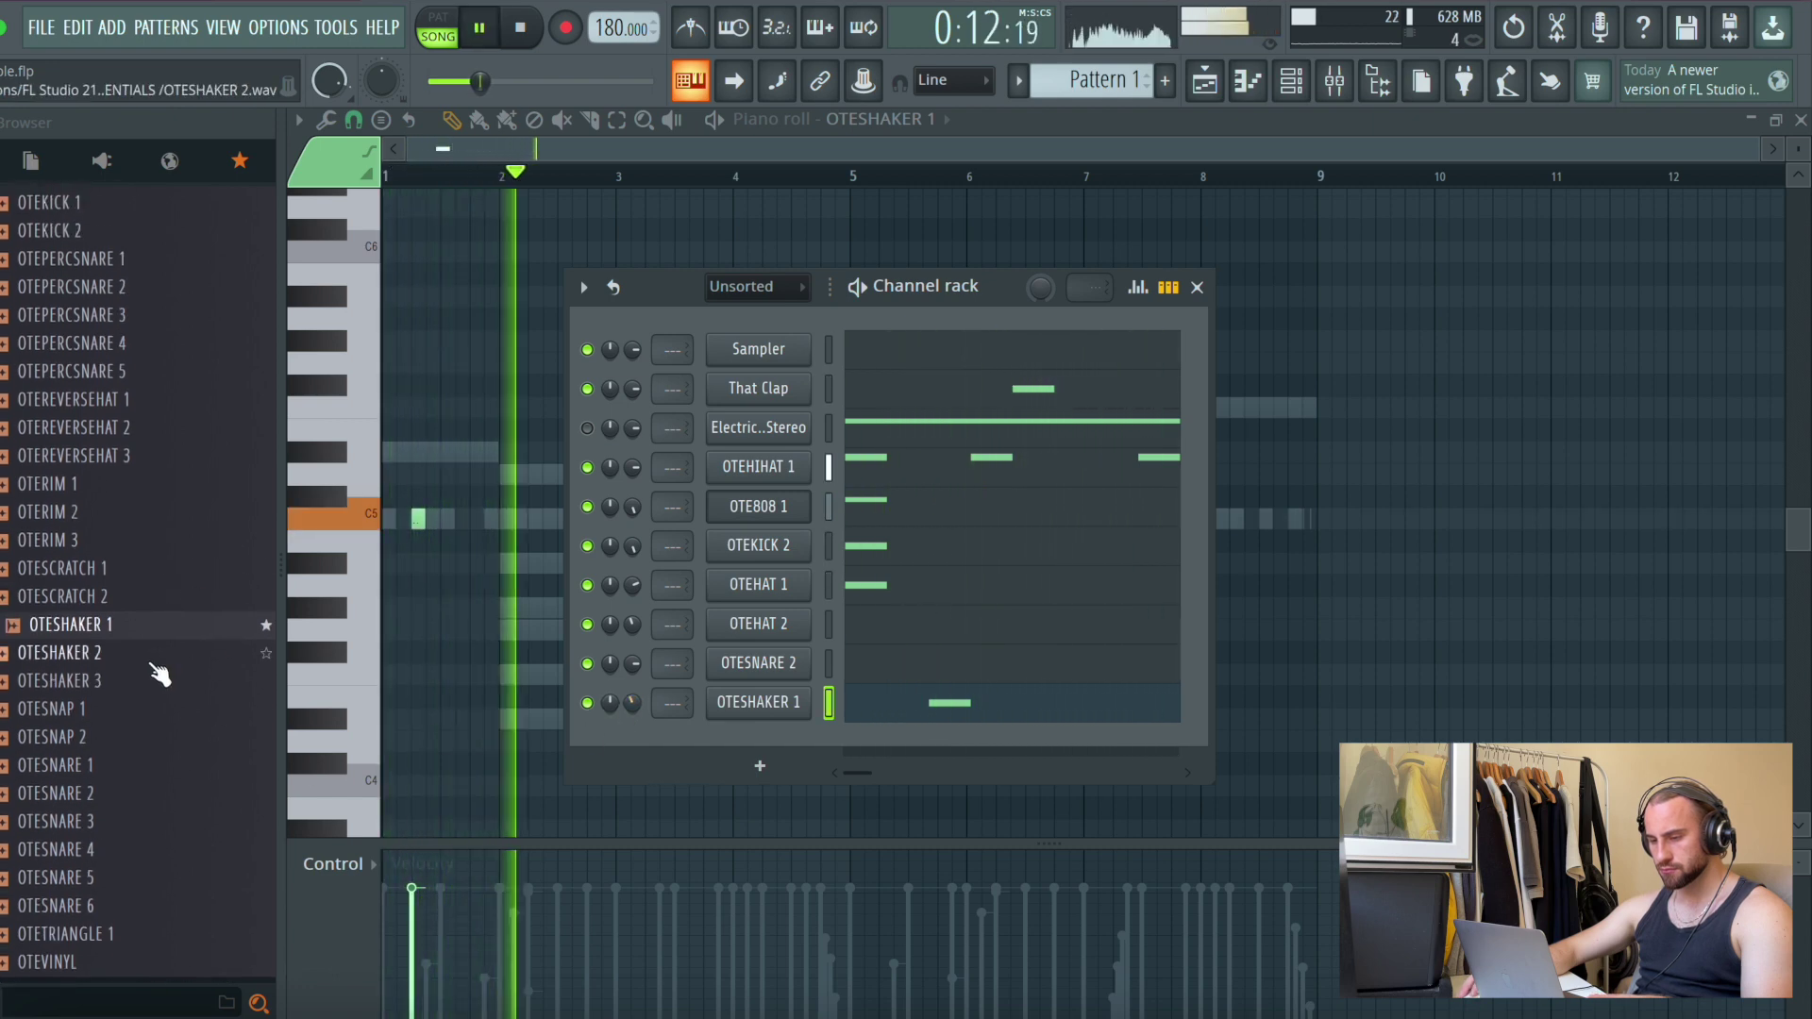
{"action": "left_click", "coordinate": [149, 605]}
{"action": "left_click", "coordinate": [151, 580]}
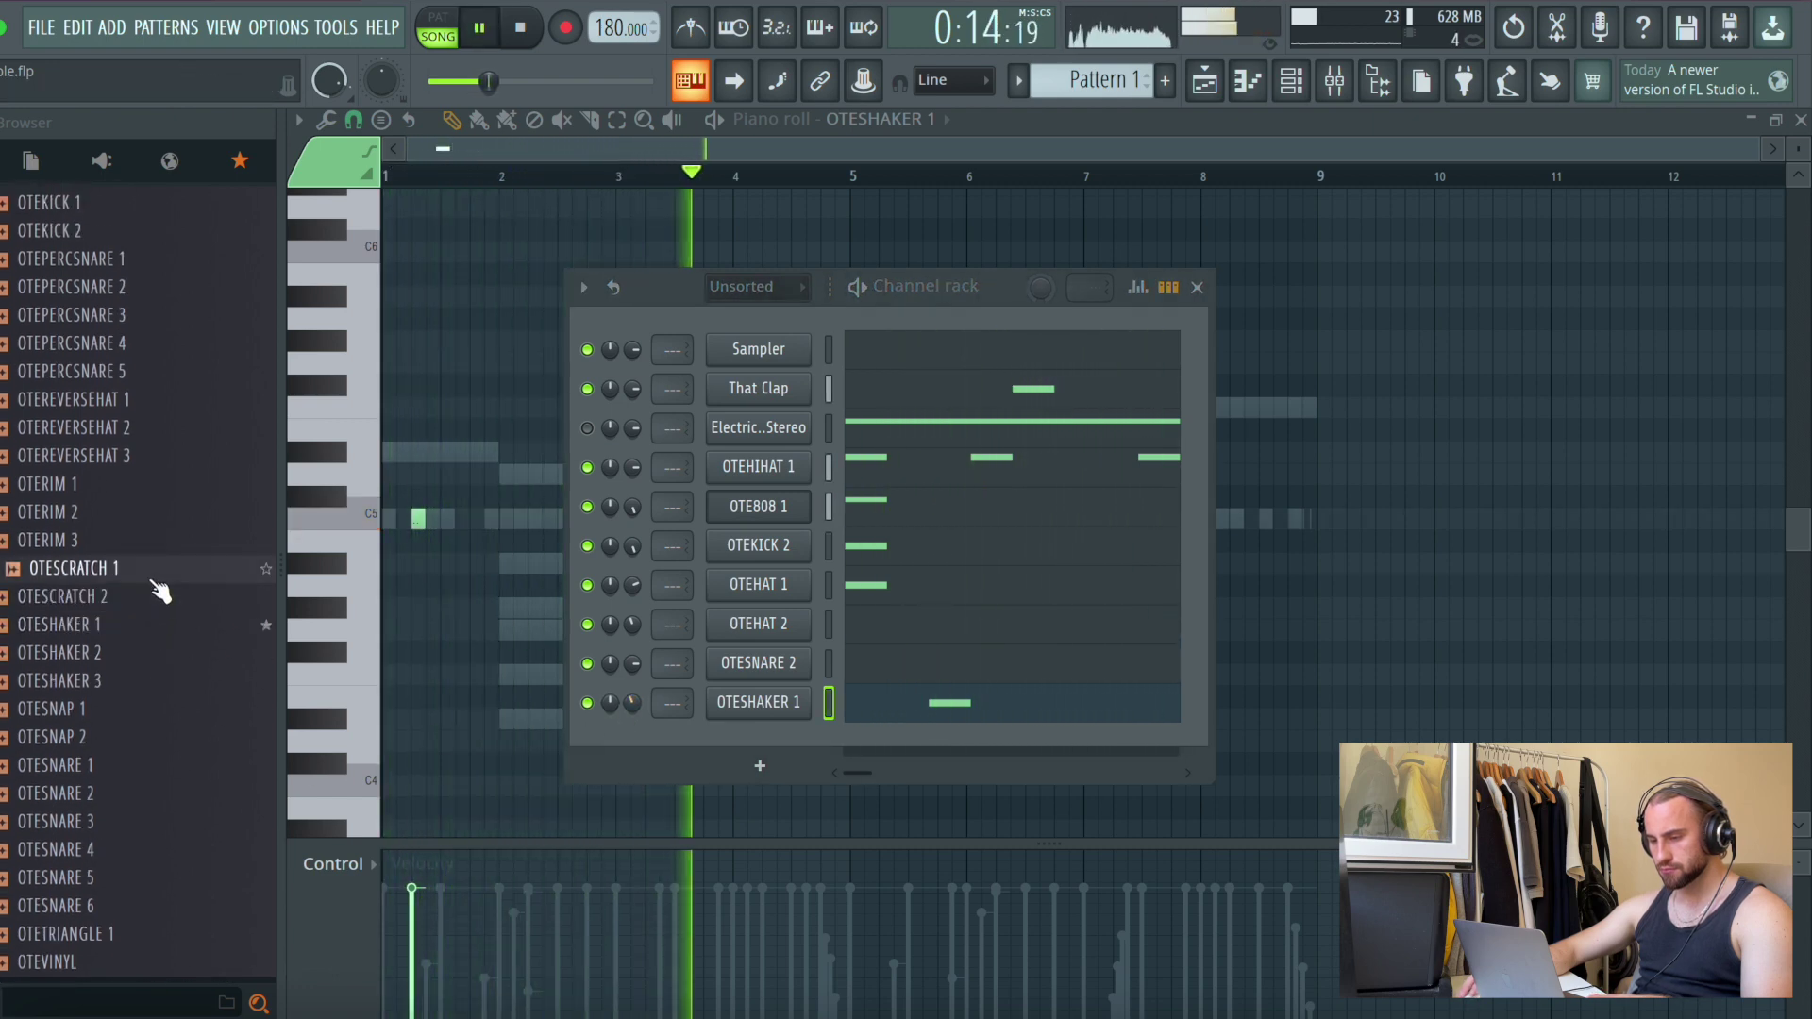
{"action": "scroll", "coordinate": [148, 559], "scroll_direction": "up", "scroll_amount": 2}
{"action": "left_click", "coordinate": [115, 651]}
{"action": "left_click", "coordinate": [115, 681]}
{"action": "left_click", "coordinate": [117, 709]}
{"action": "scroll", "coordinate": [118, 852], "scroll_direction": "up", "scroll_amount": 2}
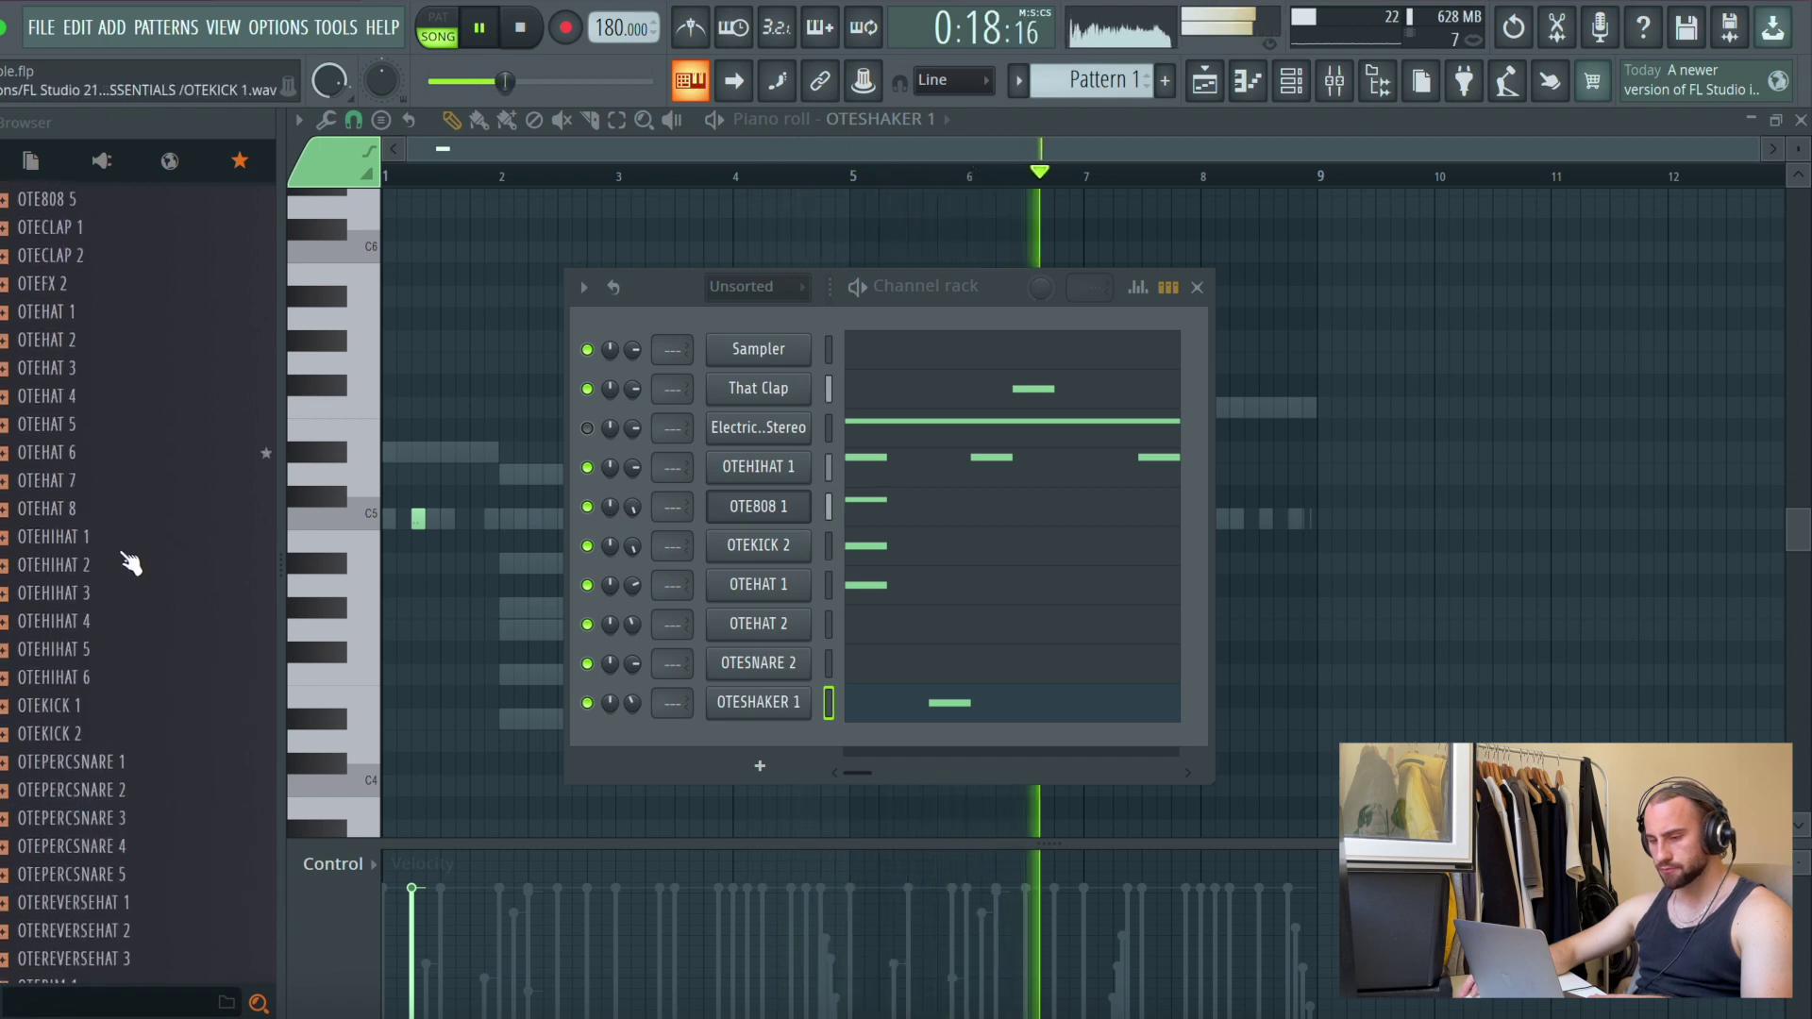
{"action": "scroll", "coordinate": [130, 564], "scroll_direction": "up", "scroll_amount": 7}
{"action": "left_click", "coordinate": [136, 481]}
{"action": "scroll", "coordinate": [137, 486], "scroll_direction": "up", "scroll_amount": 7}
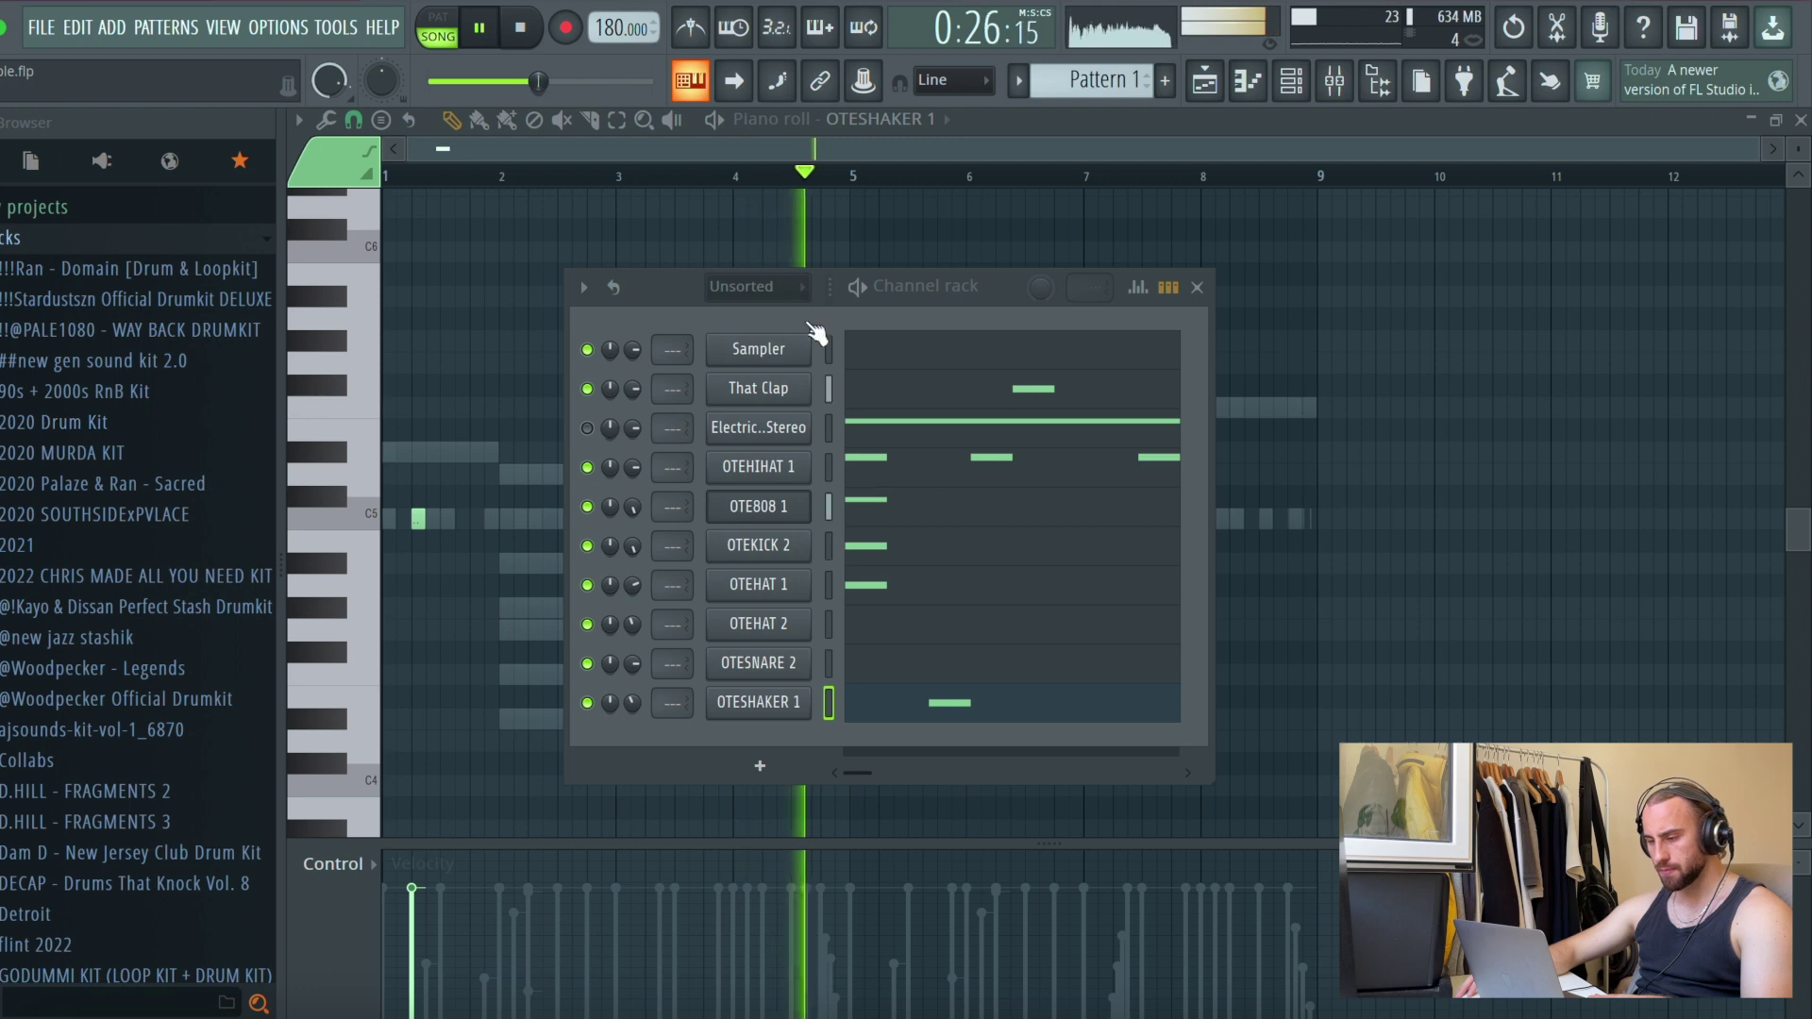
Load the ONLY THE ESSENTIALS Master preset onto the mixer's Master track, and lower the sade sample track and Insert 2, the latter to about -4.9 dB
{"action": "left_click", "coordinate": [1330, 85]}
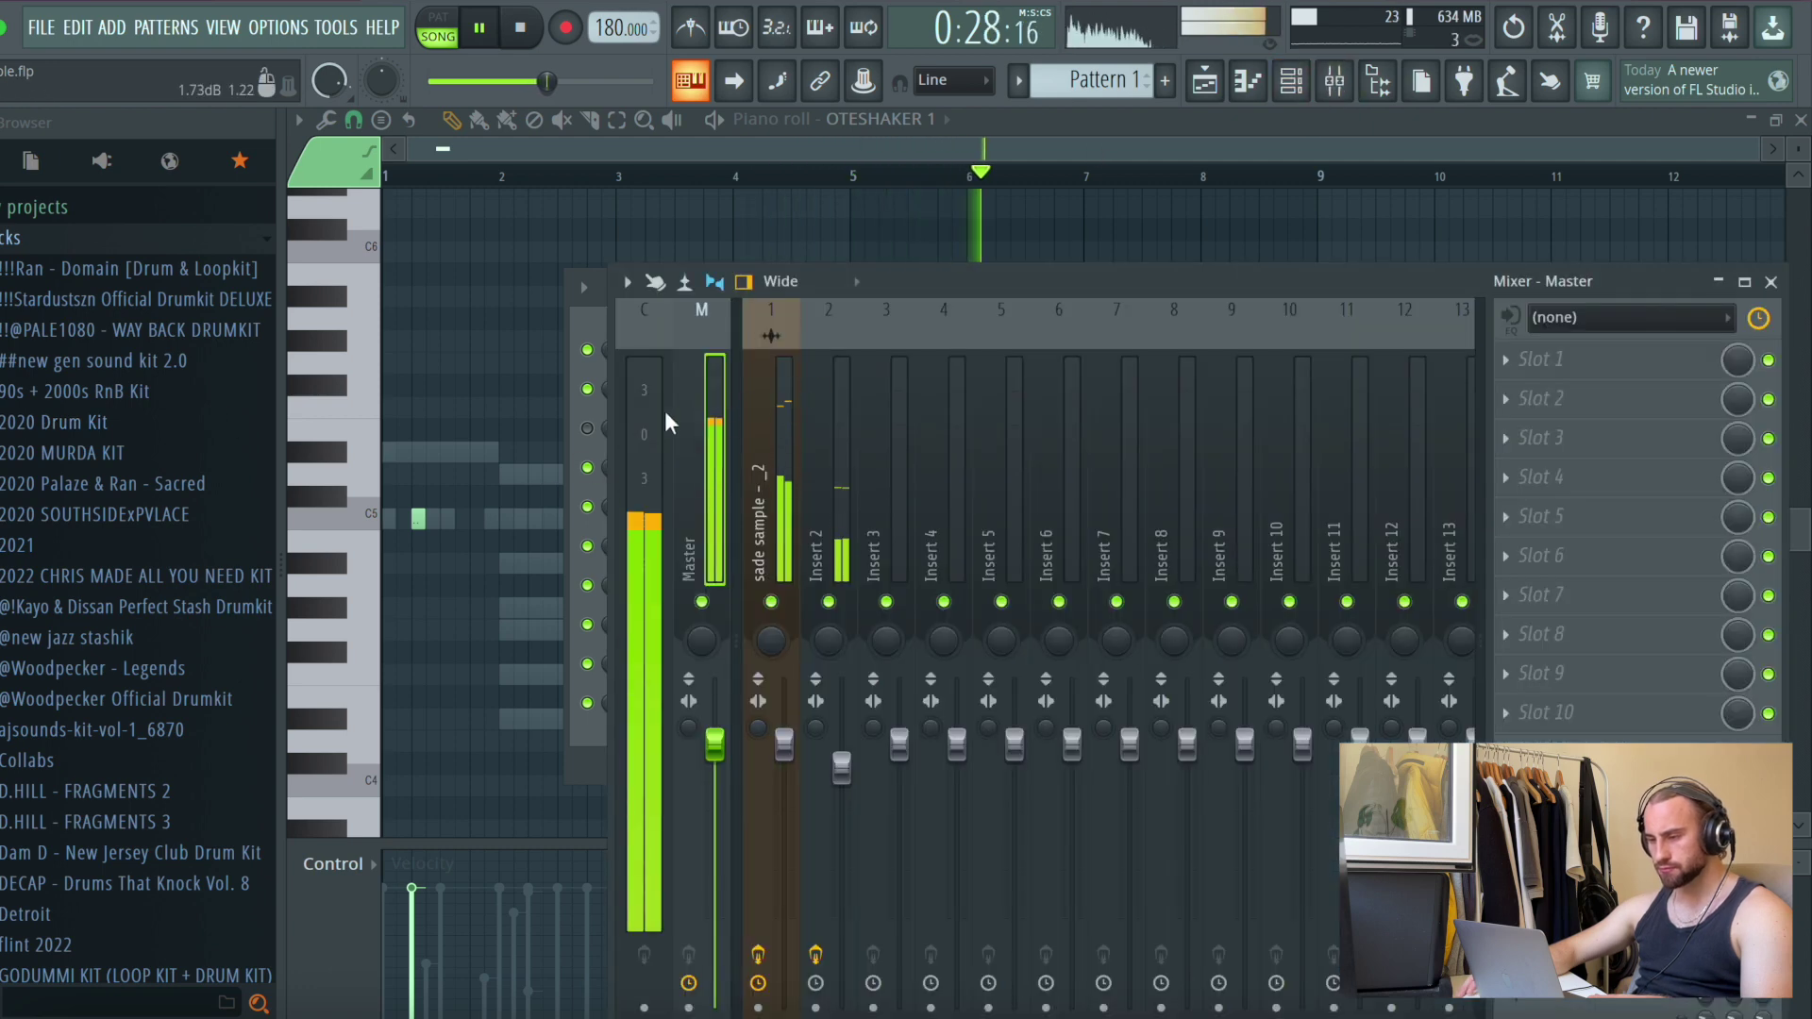
{"action": "left_click", "coordinate": [731, 382]}
{"action": "scroll", "coordinate": [32, 455], "scroll_direction": "down", "scroll_amount": 5}
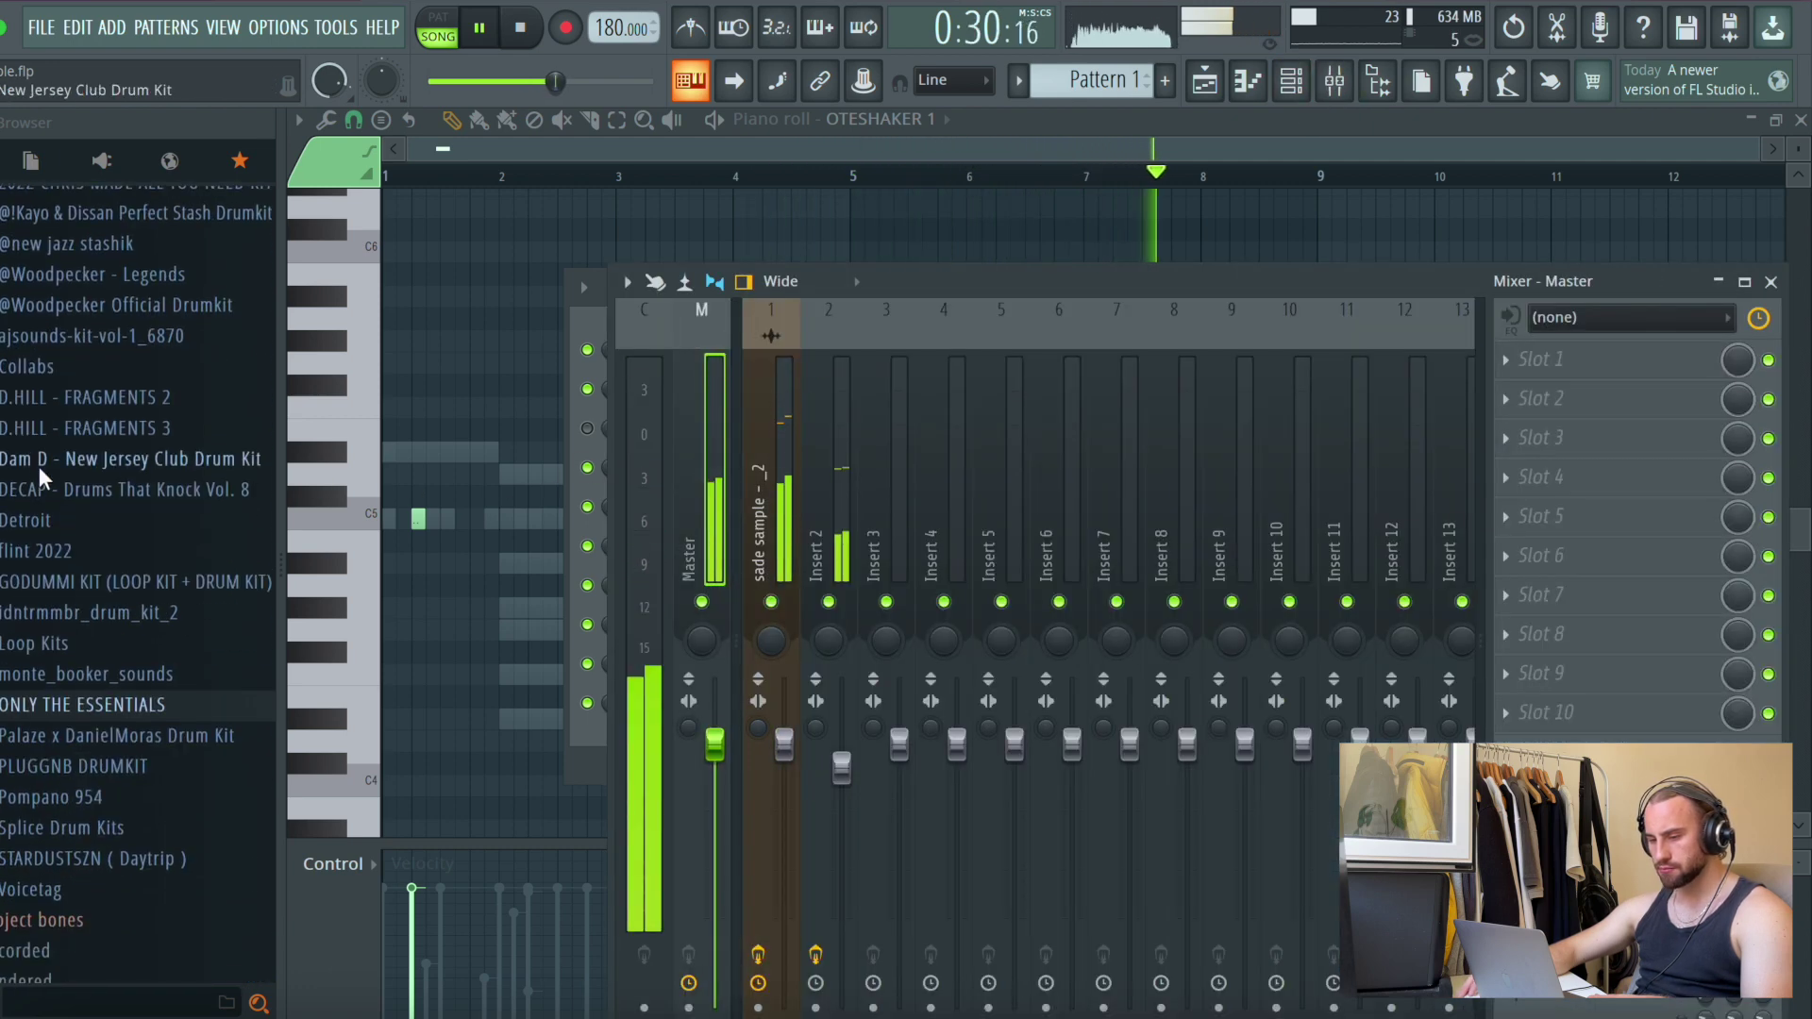
{"action": "left_click", "coordinate": [151, 699]}
{"action": "left_click", "coordinate": [108, 577]}
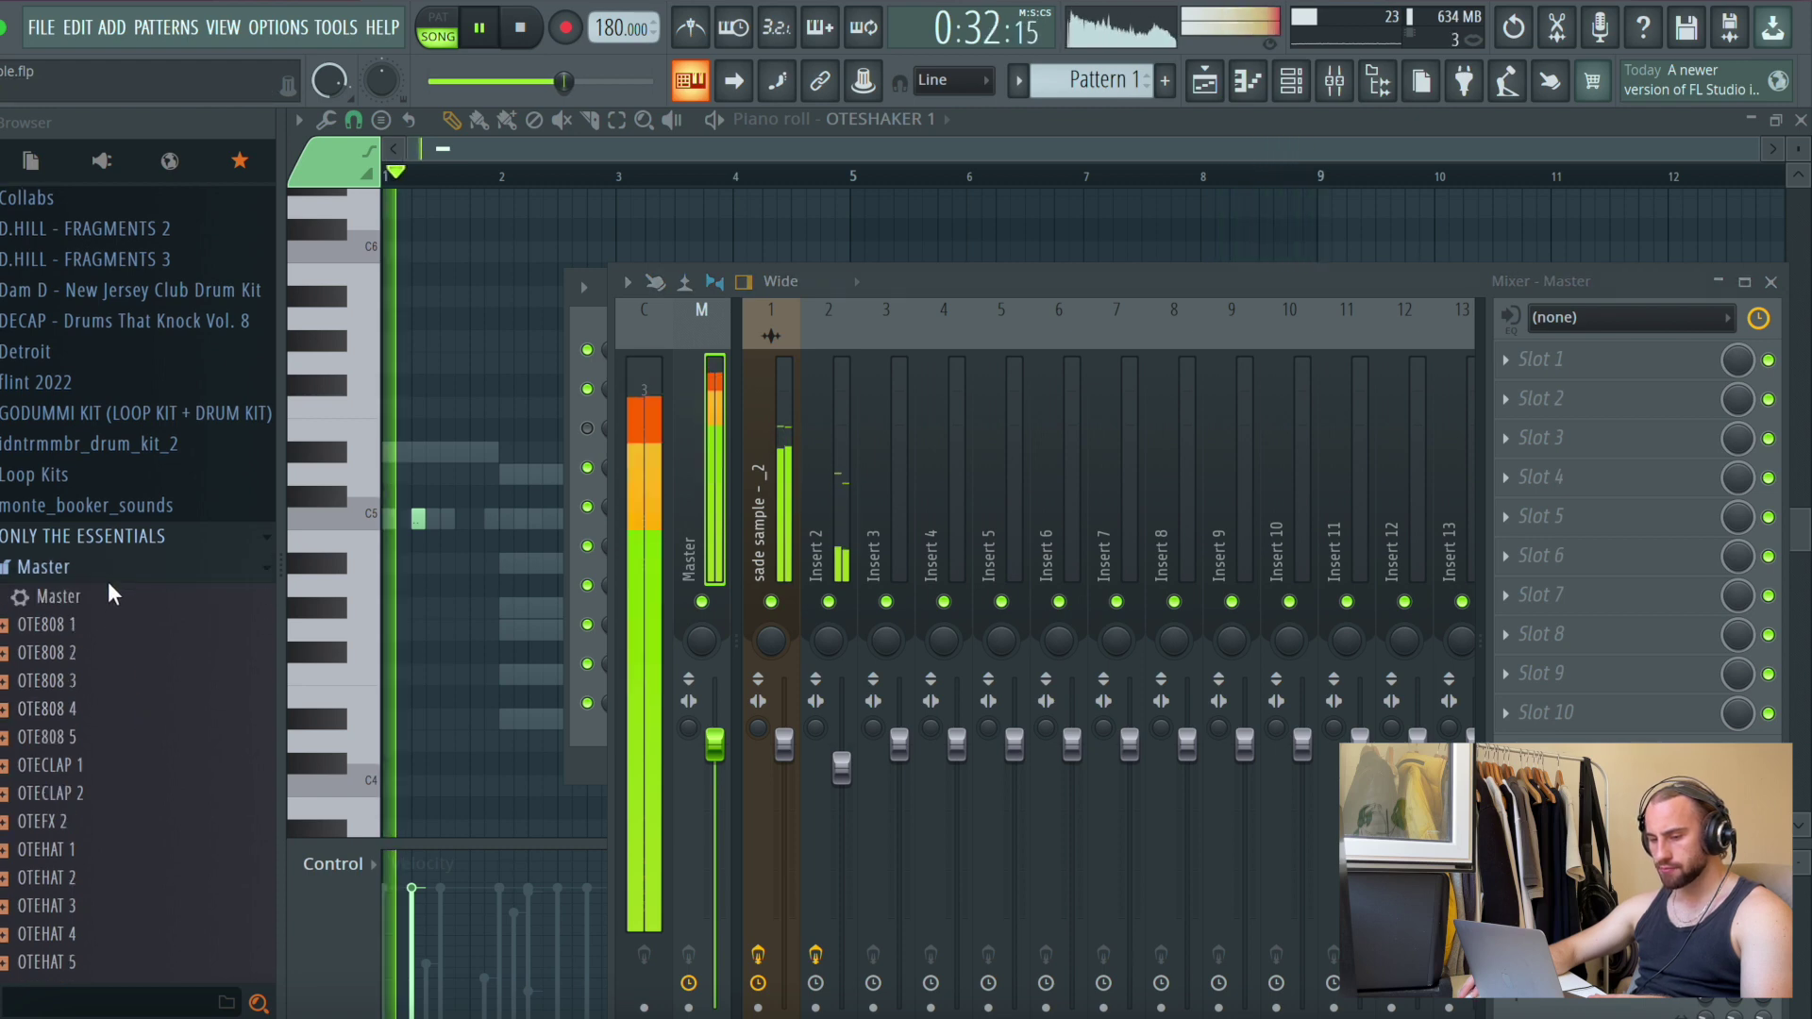
{"action": "left_click_drag", "start_coordinate": [443, 594], "coordinate": [703, 434]}
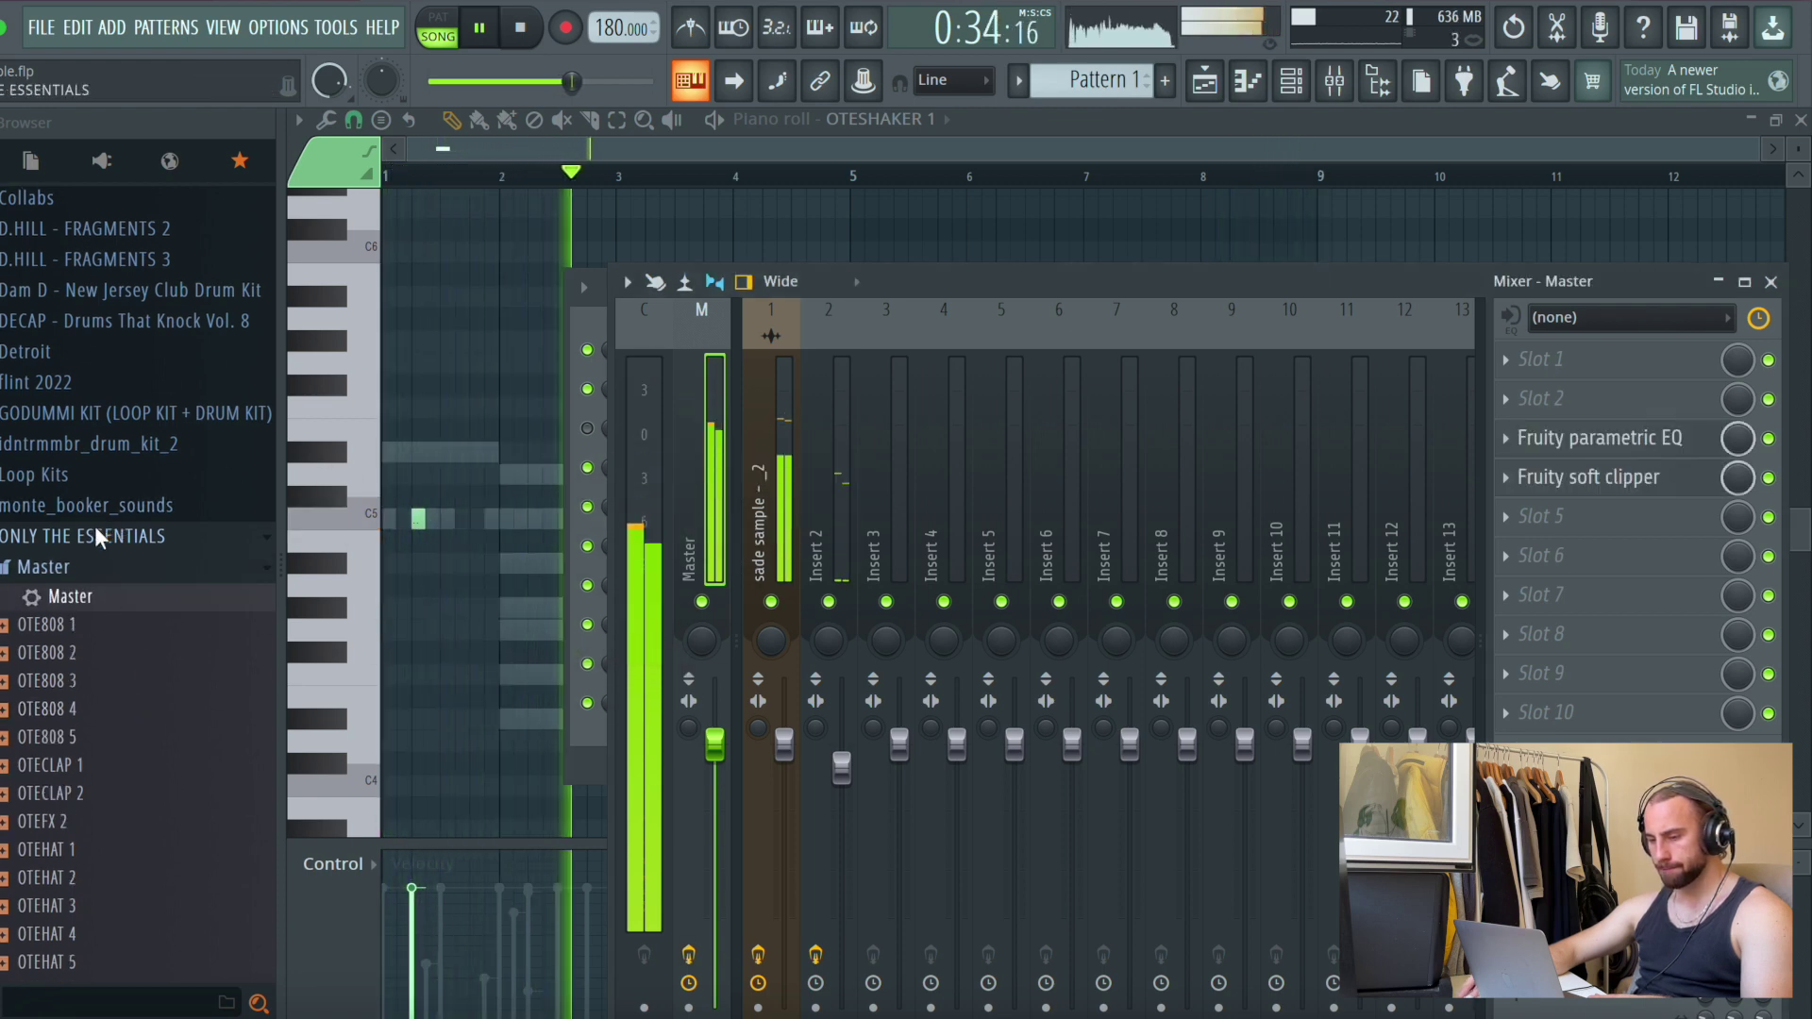
{"action": "left_click_drag", "start_coordinate": [841, 767], "coordinate": [841, 791]}
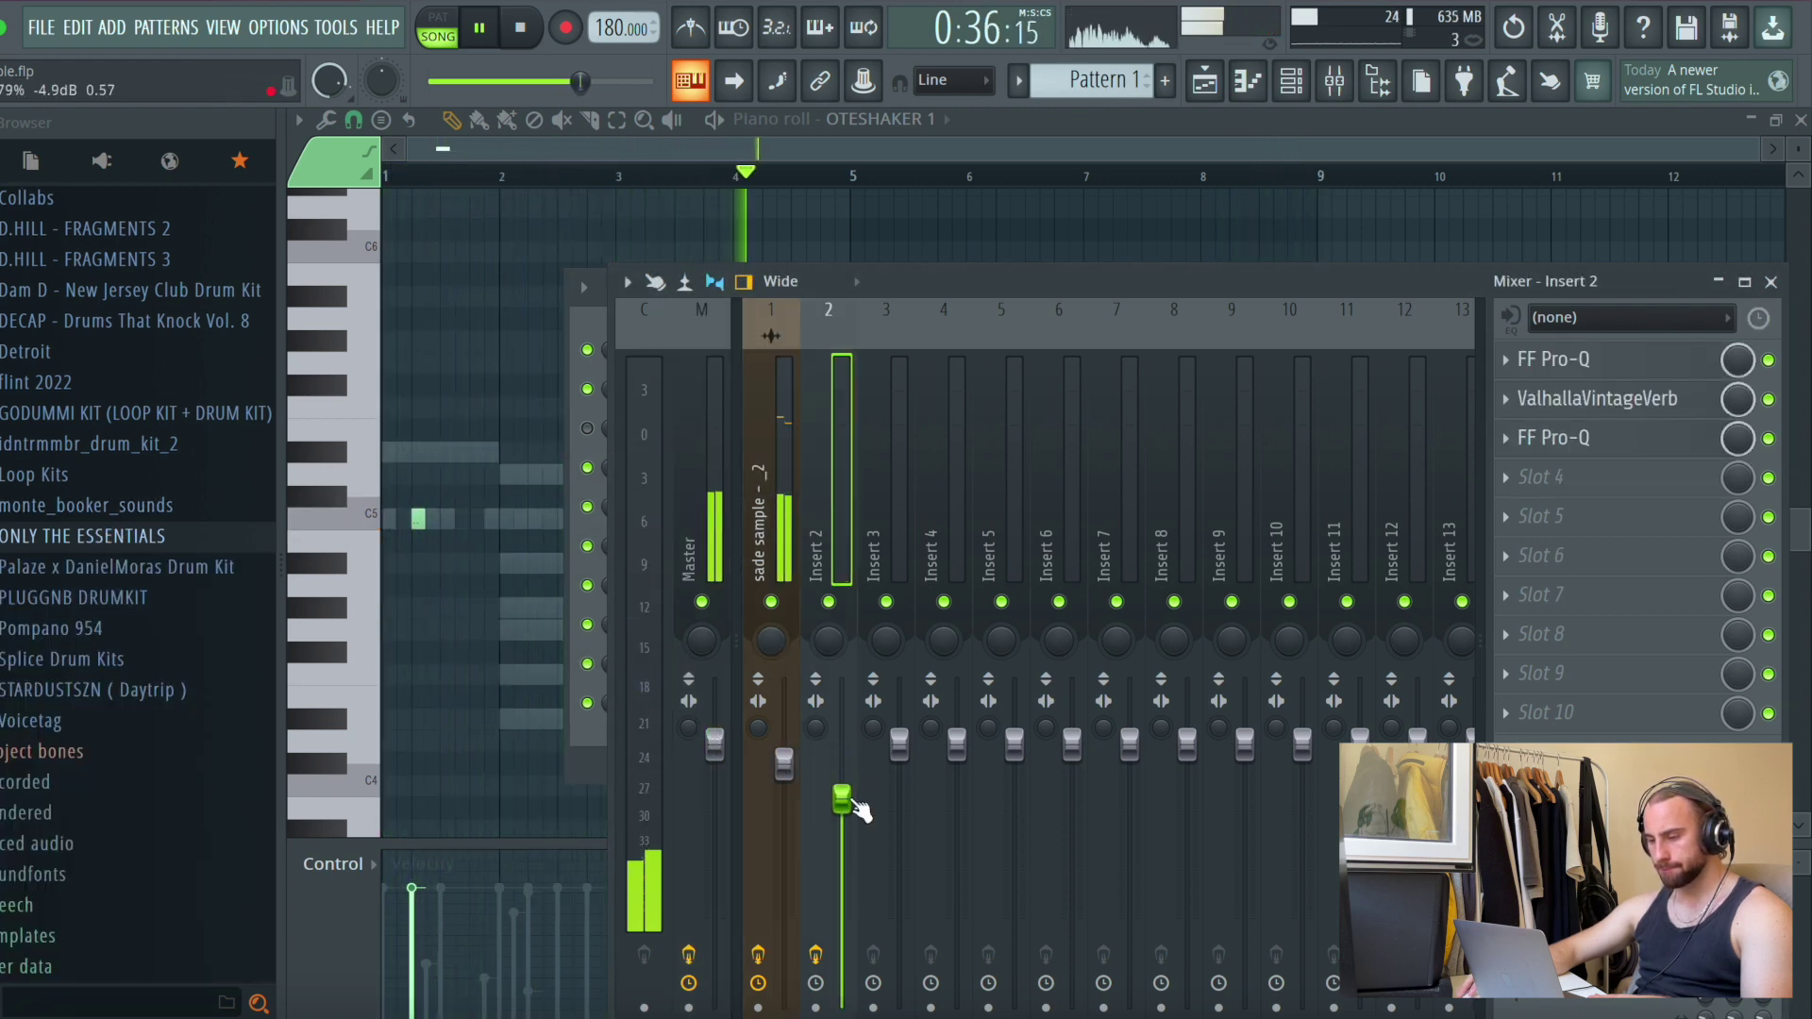
{"action": "left_click", "coordinate": [1061, 210]}
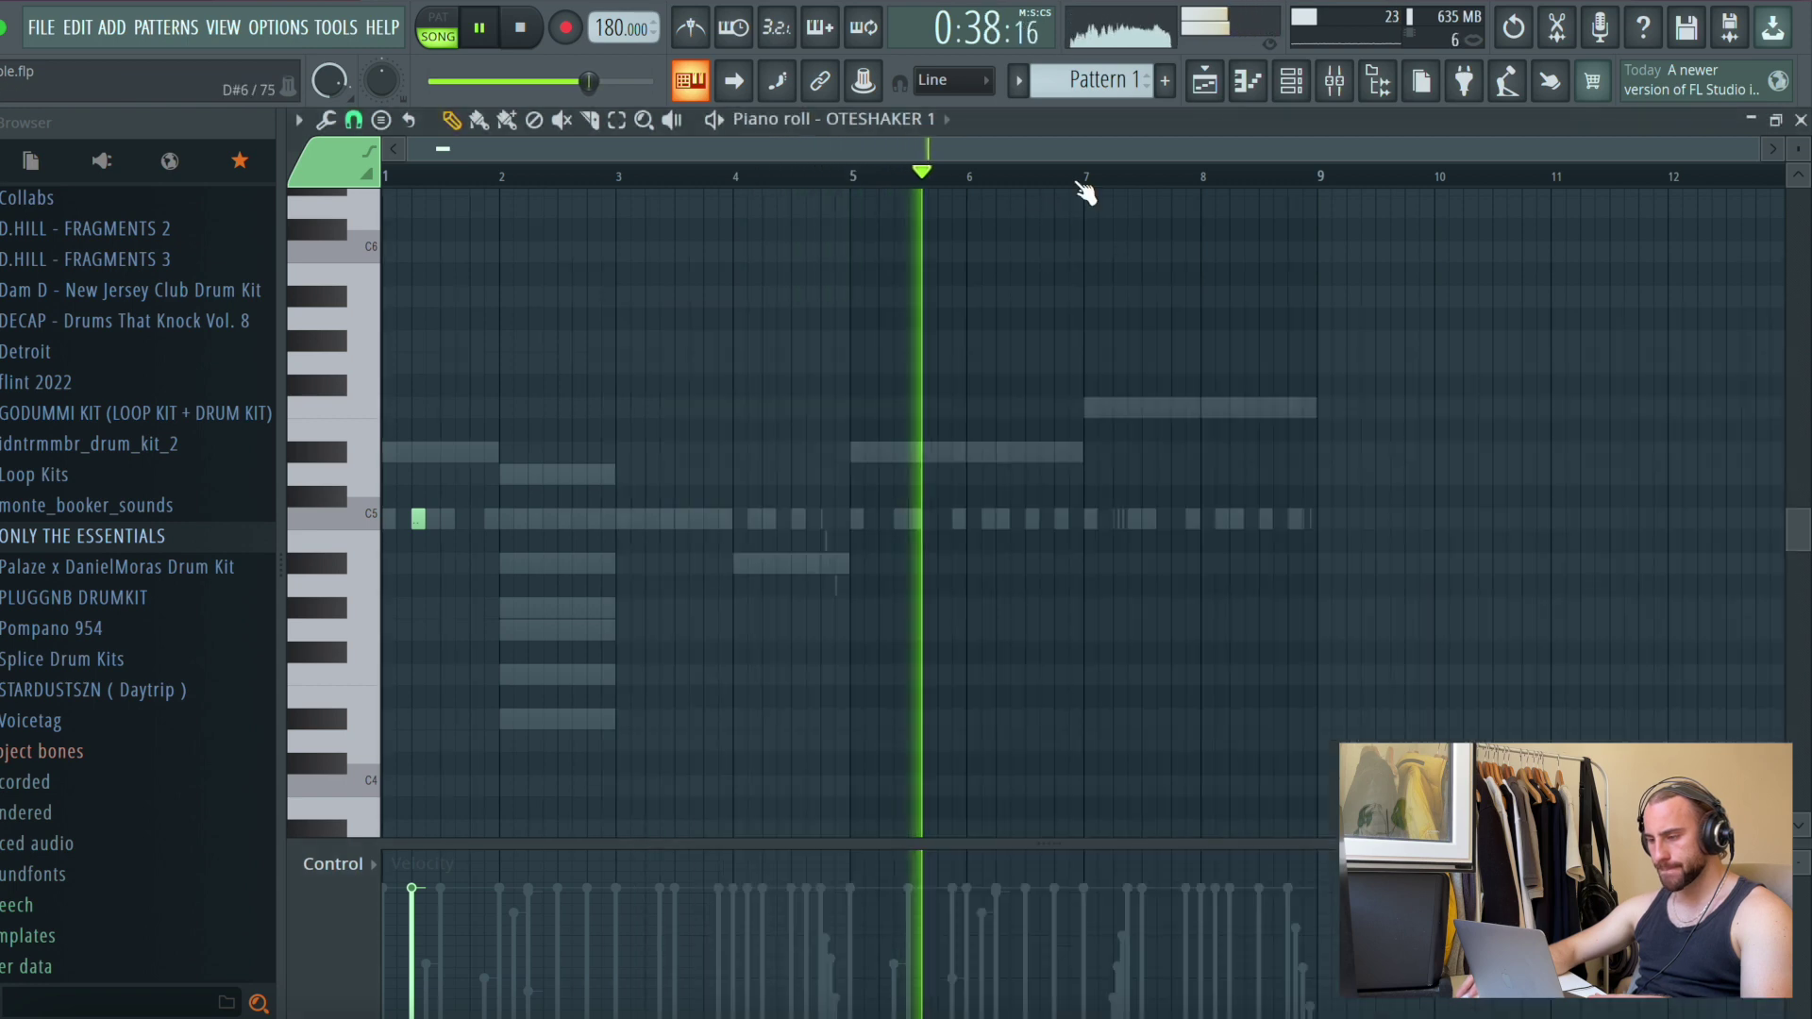
In the playlist, duplicate all clips between bars 25 and 41 on Tracks 1 to 4 so the copies start at bar 41
{"action": "left_click", "coordinate": [1205, 80]}
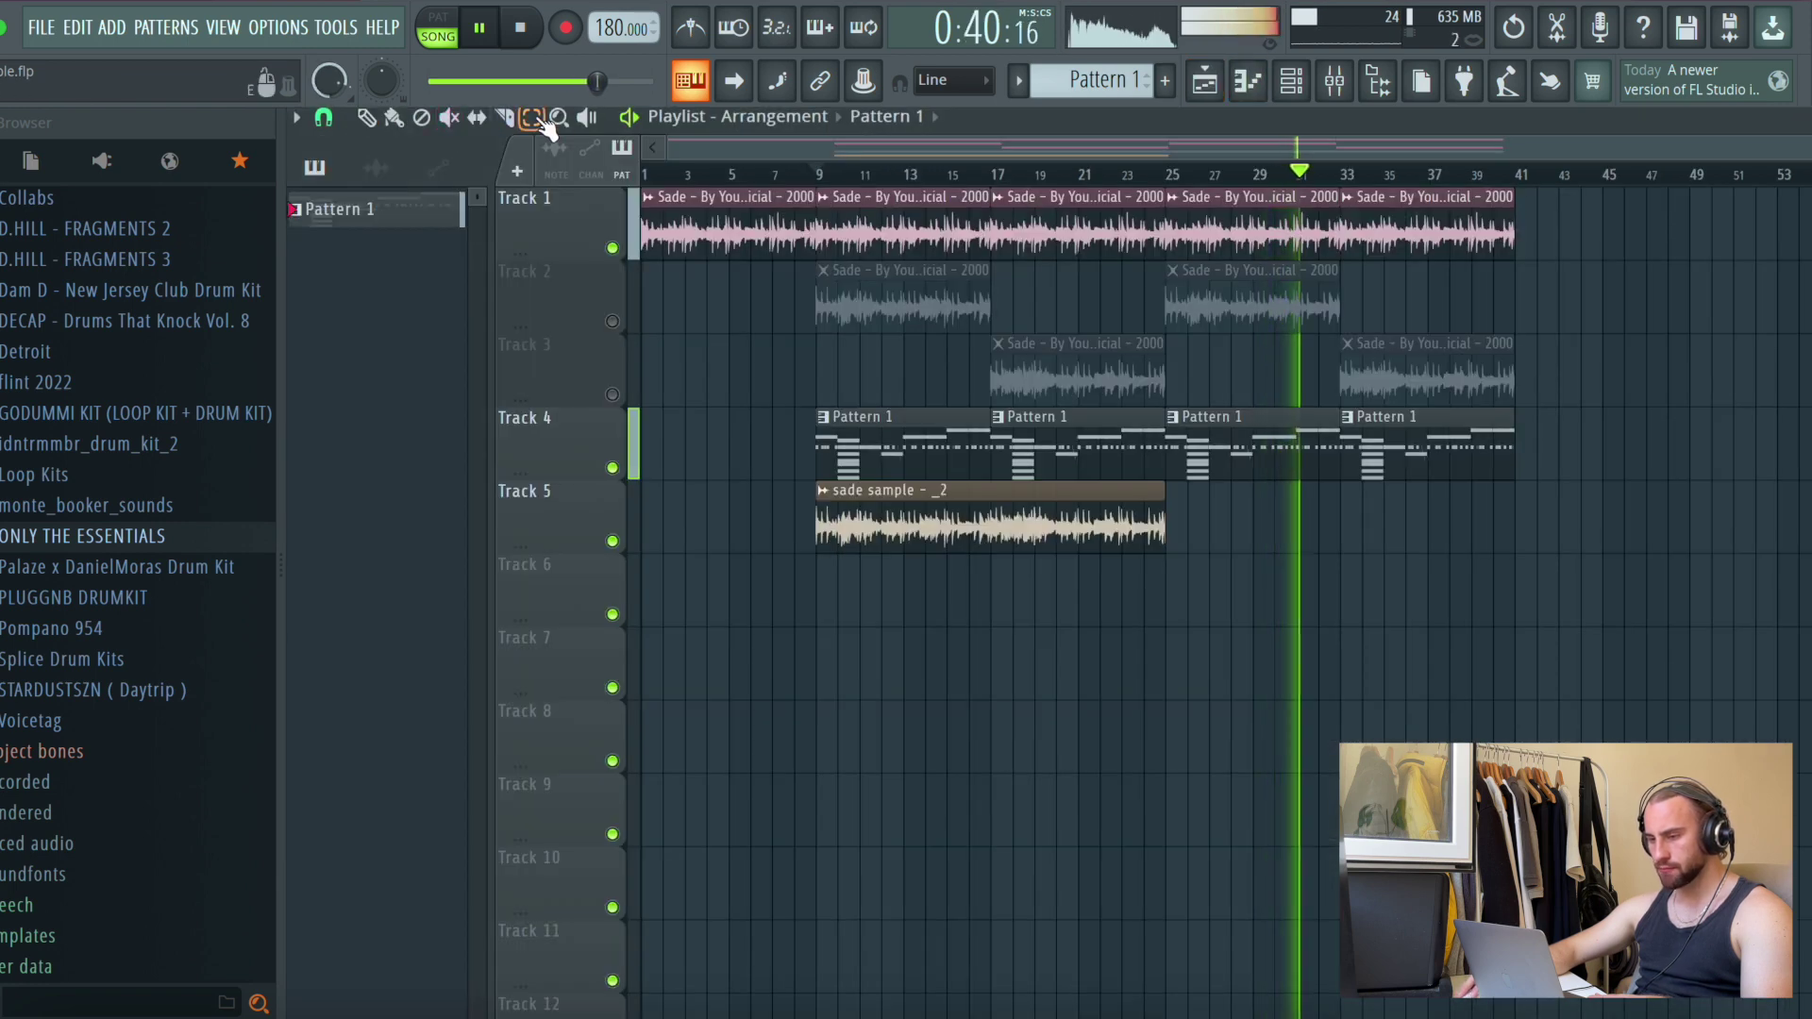
{"action": "left_click_drag", "start_coordinate": [1580, 192], "coordinate": [1173, 547]}
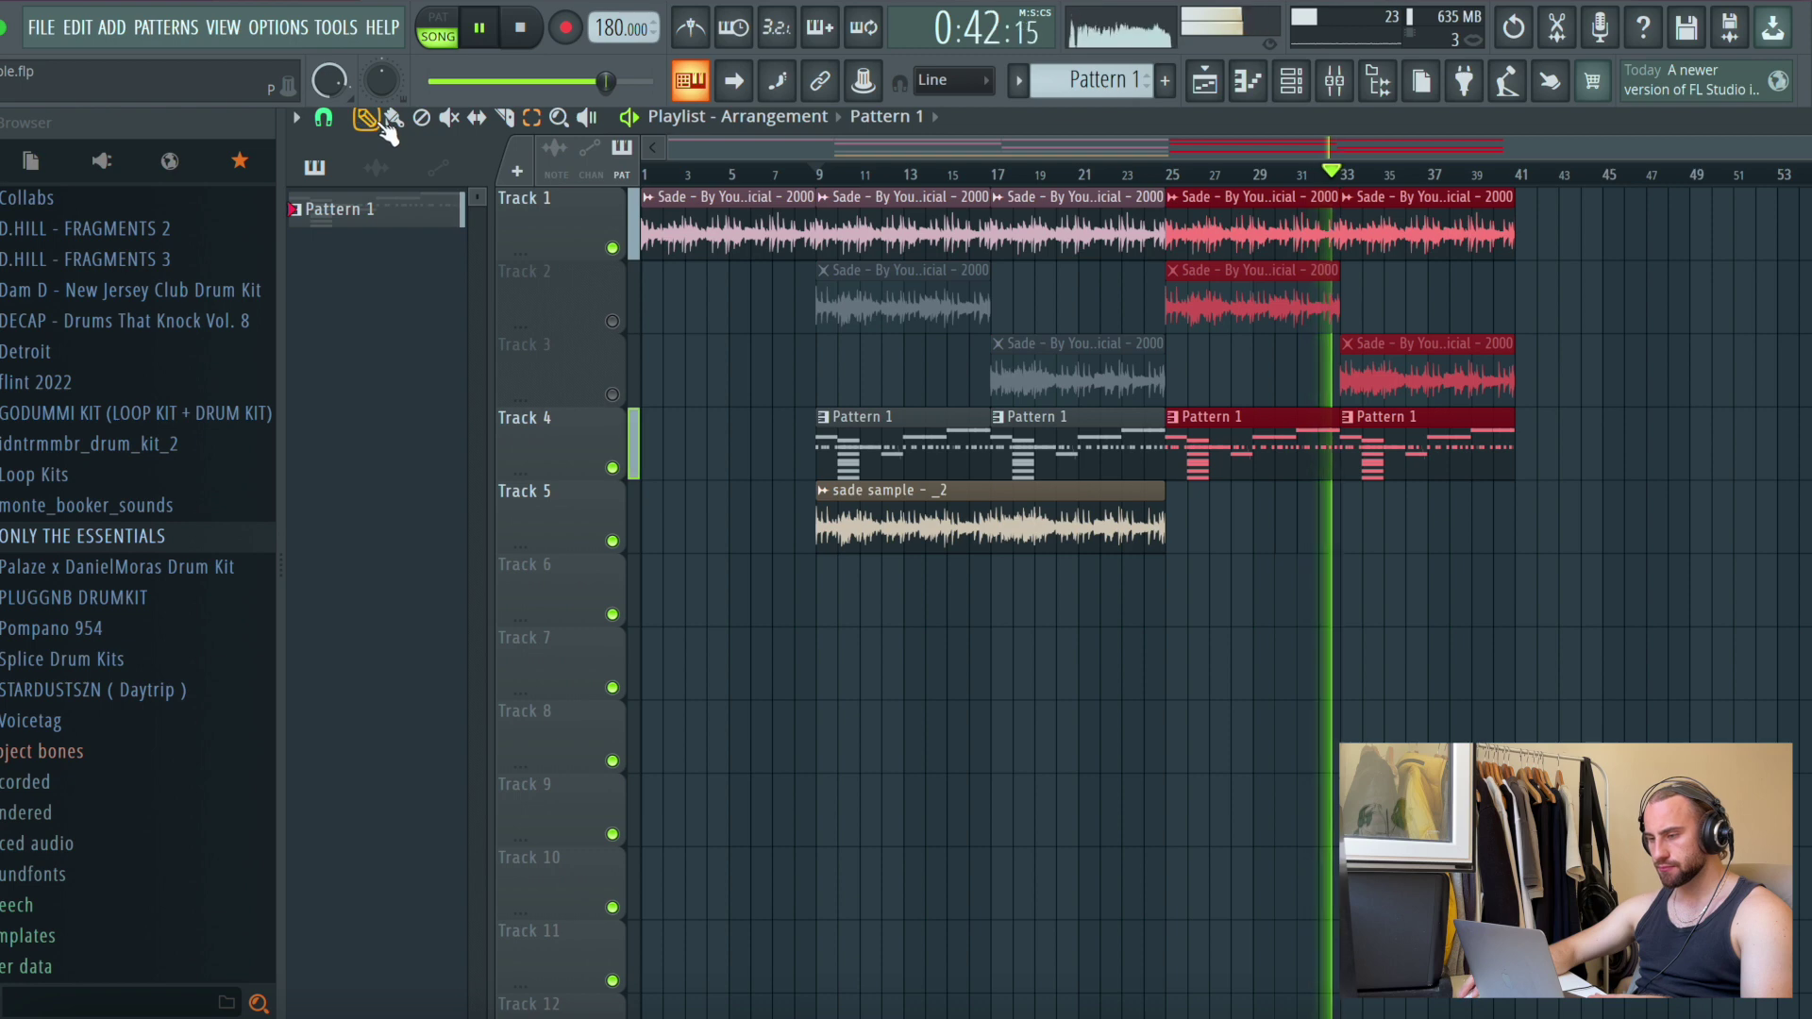
{"action": "key", "text": "ctrl+b"}
{"action": "scroll", "coordinate": [1523, 183], "scroll_direction": "up", "scroll_amount": 10}
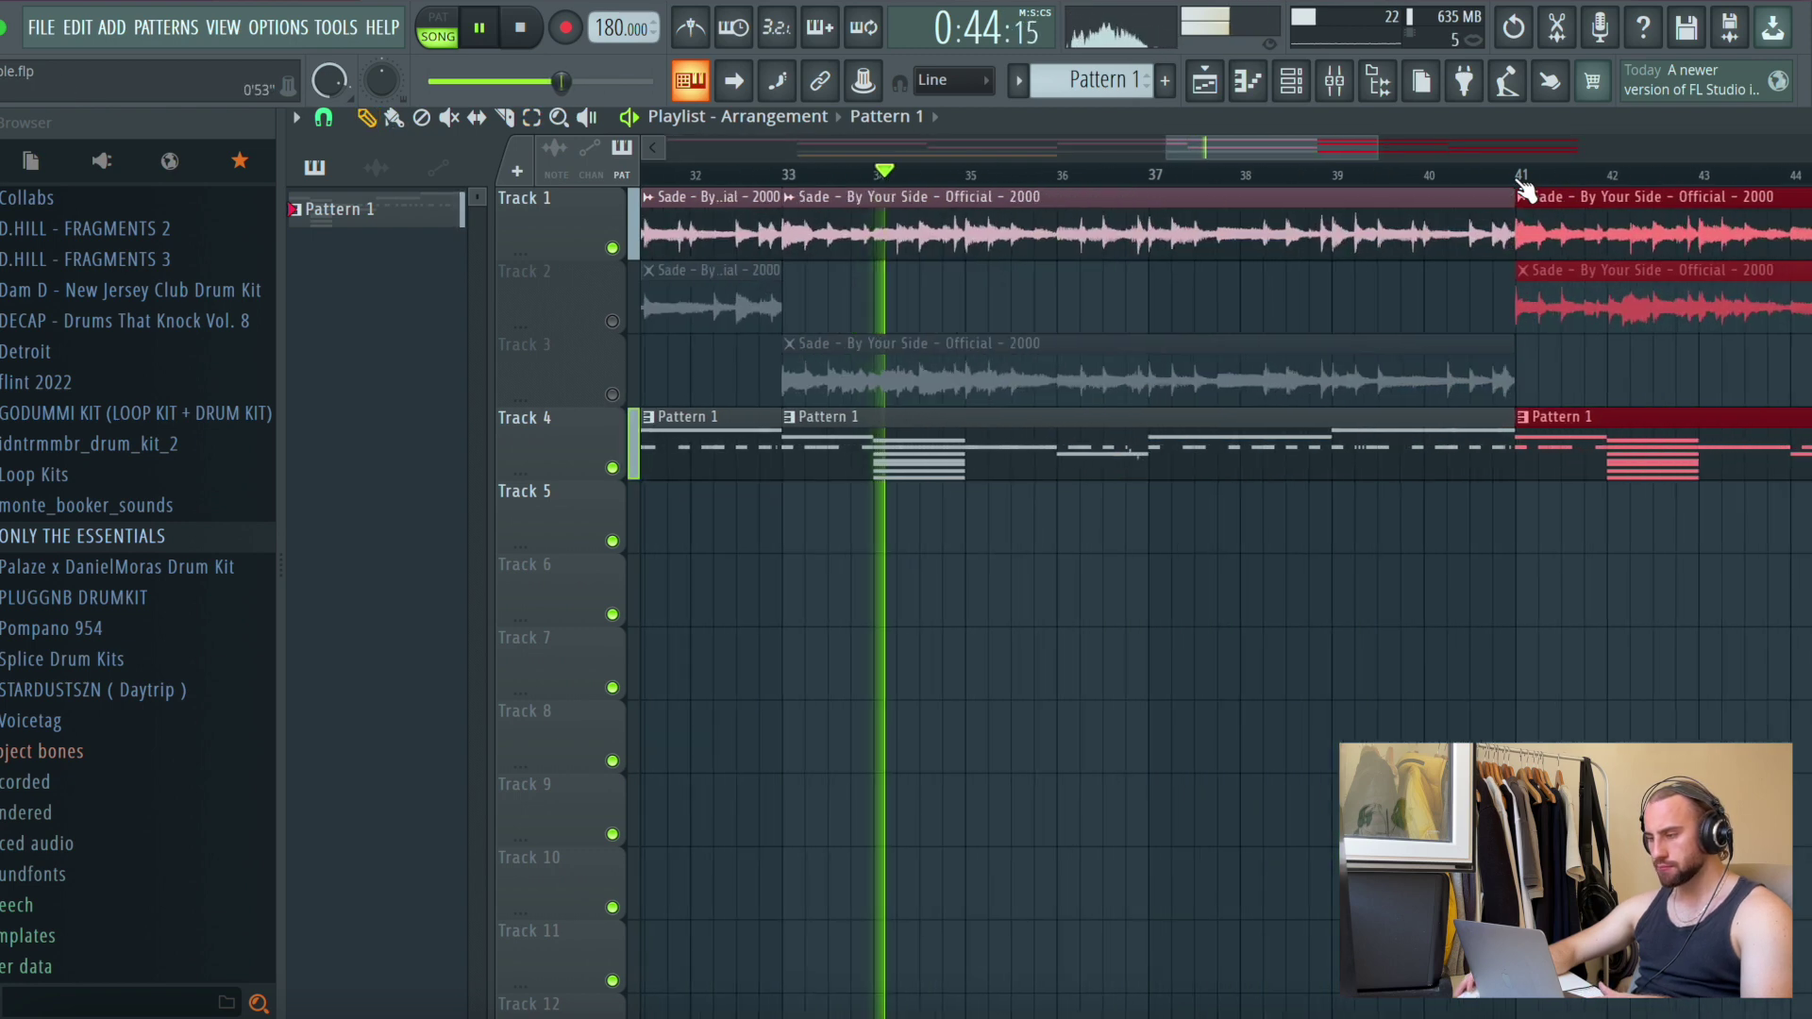
{"action": "scroll", "coordinate": [1521, 183], "scroll_direction": "down", "scroll_amount": 10}
{"action": "key", "text": "ctrl+d"}
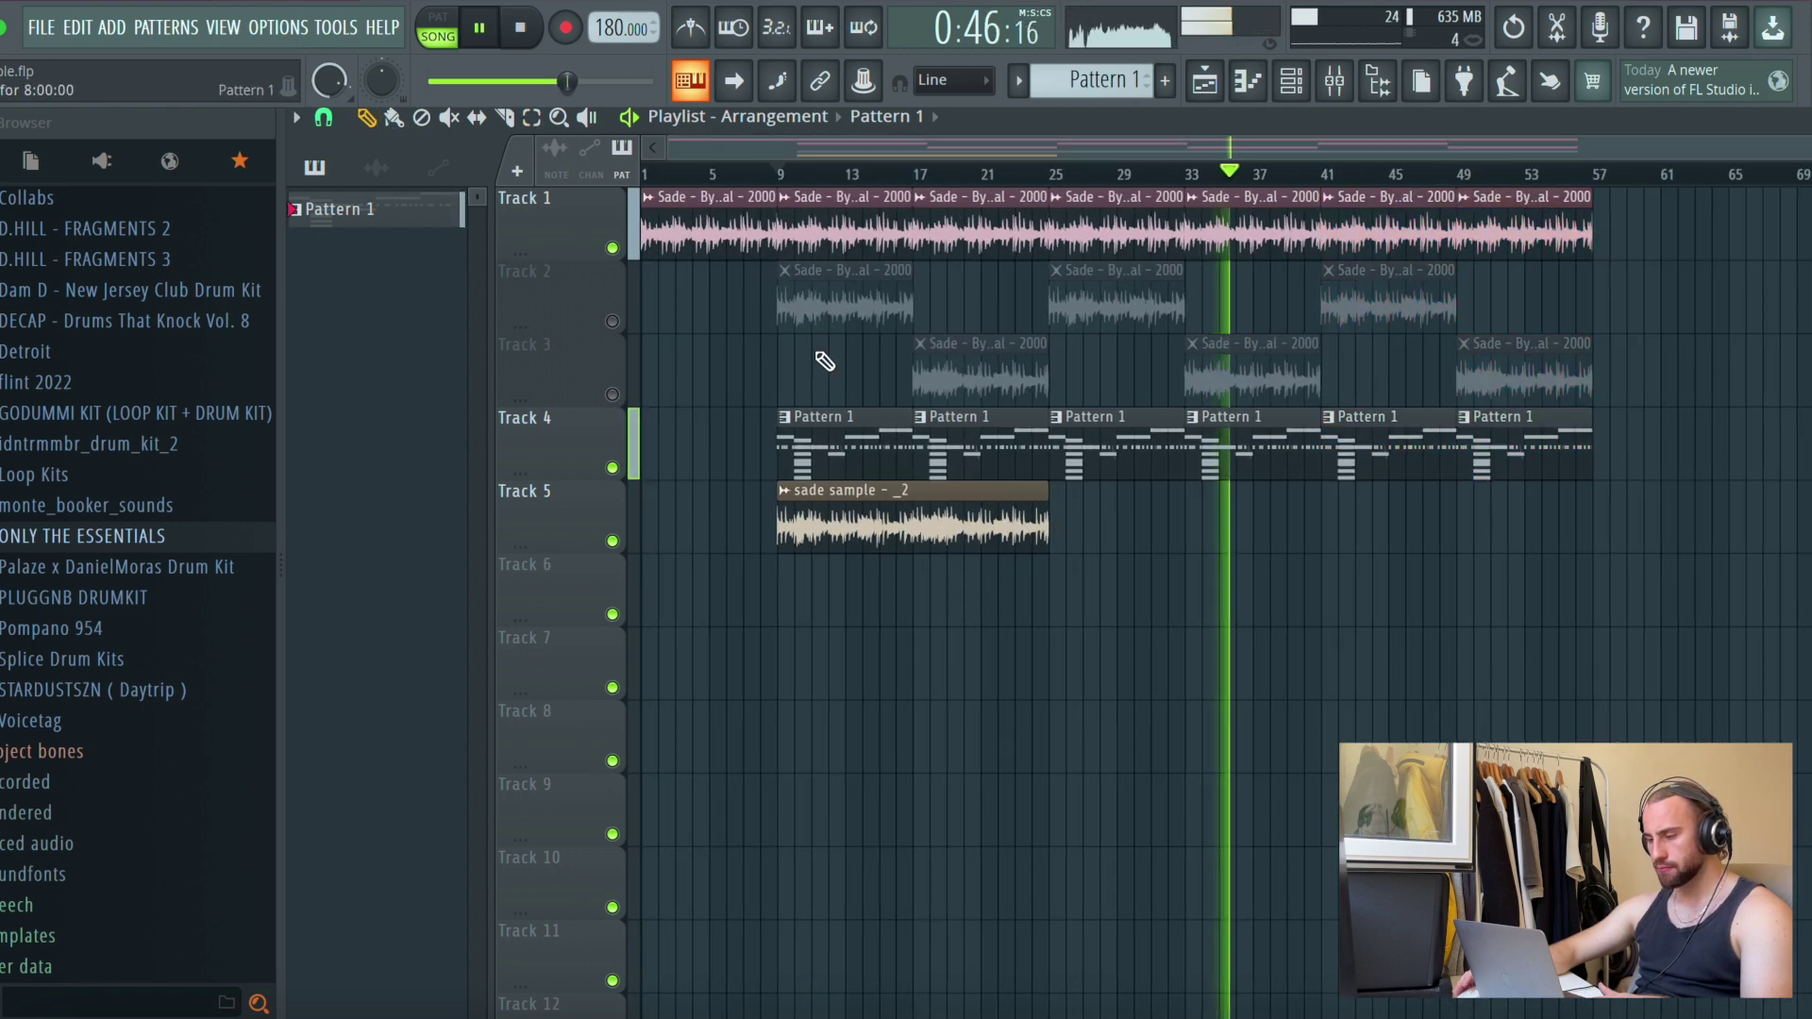
Duplicate every clip from bar 9 to bar 57 so the copies start at bar 57, and add one more Sade clip at bar 105 on Track 1
{"action": "left_click_drag", "start_coordinate": [1623, 190], "coordinate": [802, 546]}
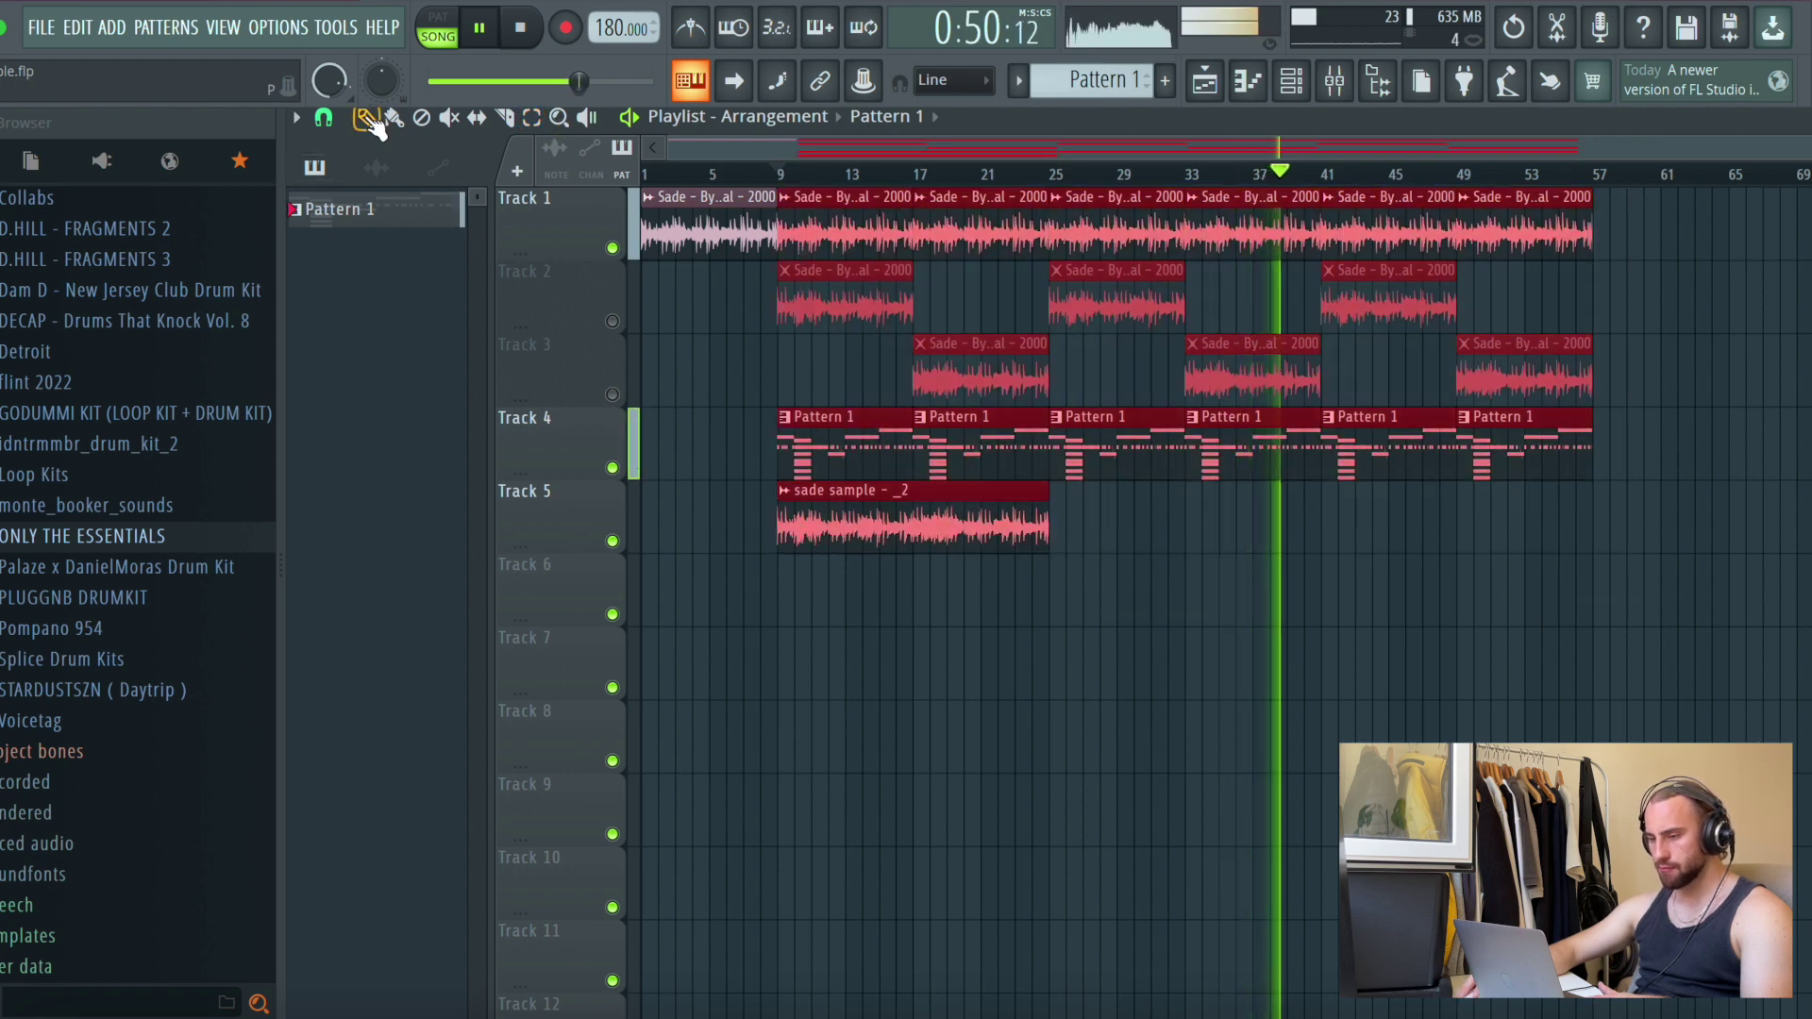
{"action": "key", "text": "ctrl+b"}
{"action": "scroll", "coordinate": [949, 170], "scroll_direction": "up", "scroll_amount": 10}
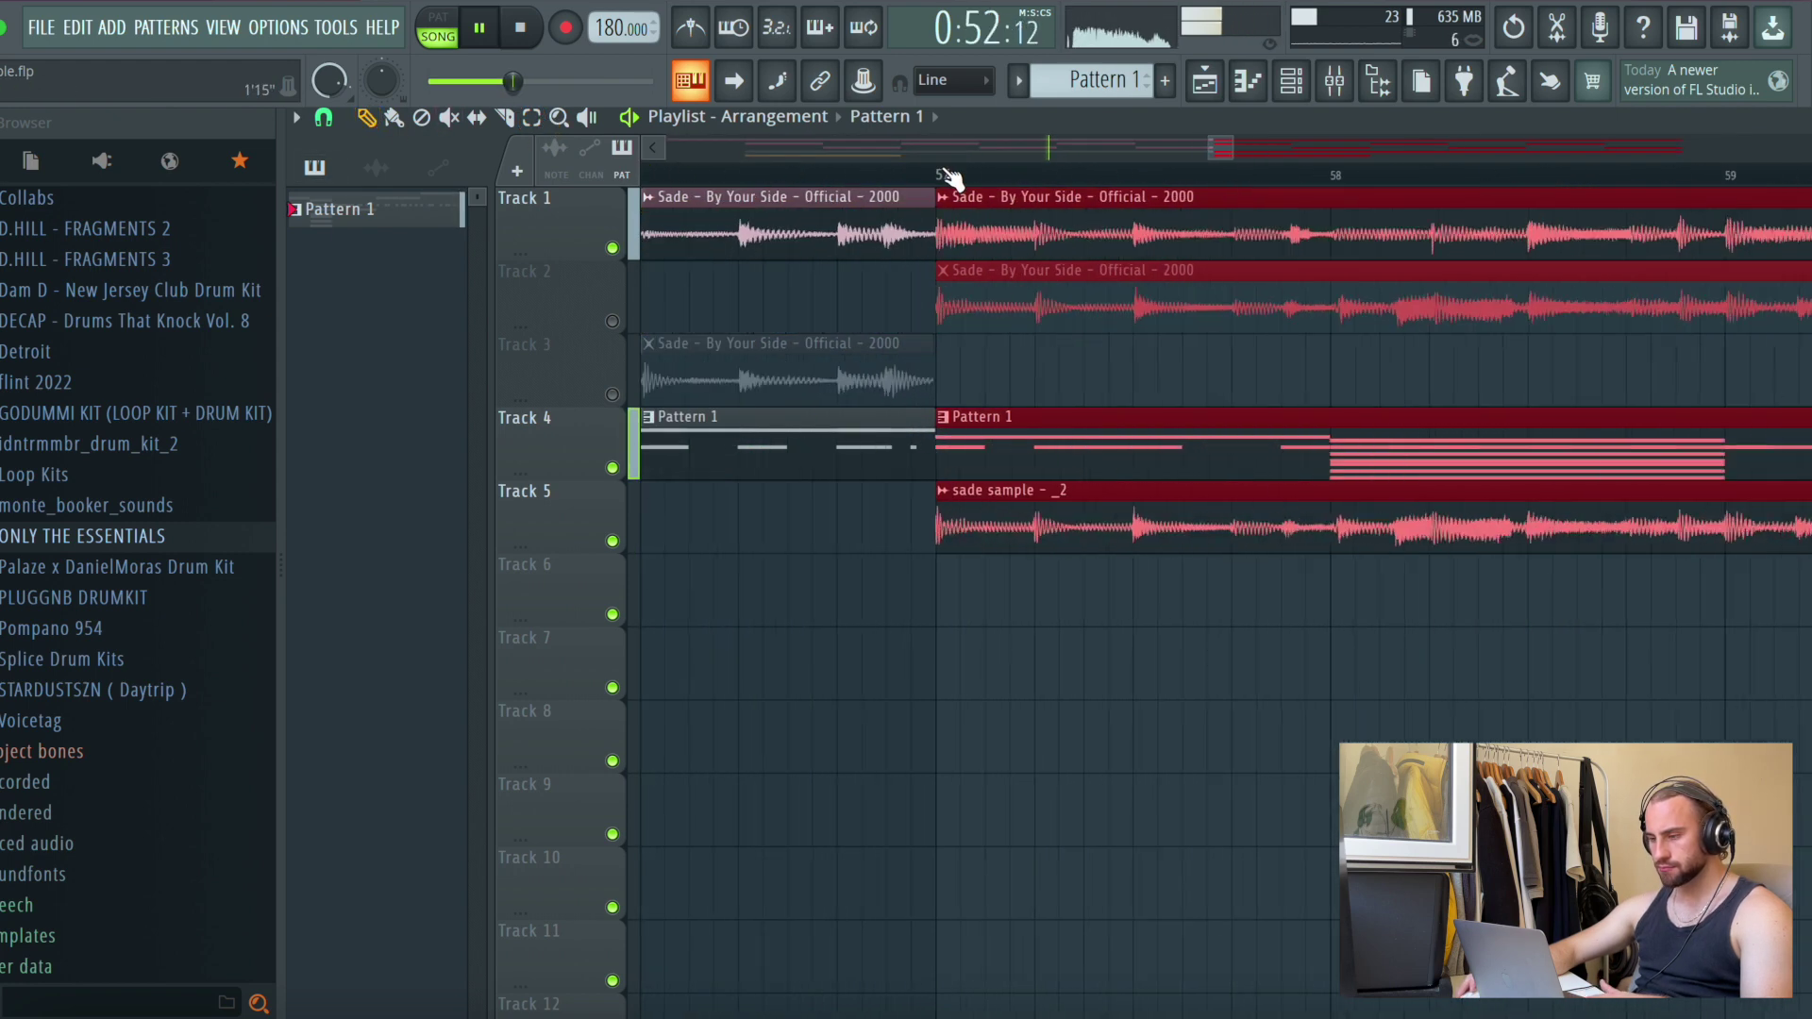
{"action": "scroll", "coordinate": [949, 170], "scroll_direction": "down", "scroll_amount": 12}
{"action": "left_click", "coordinate": [1242, 773]}
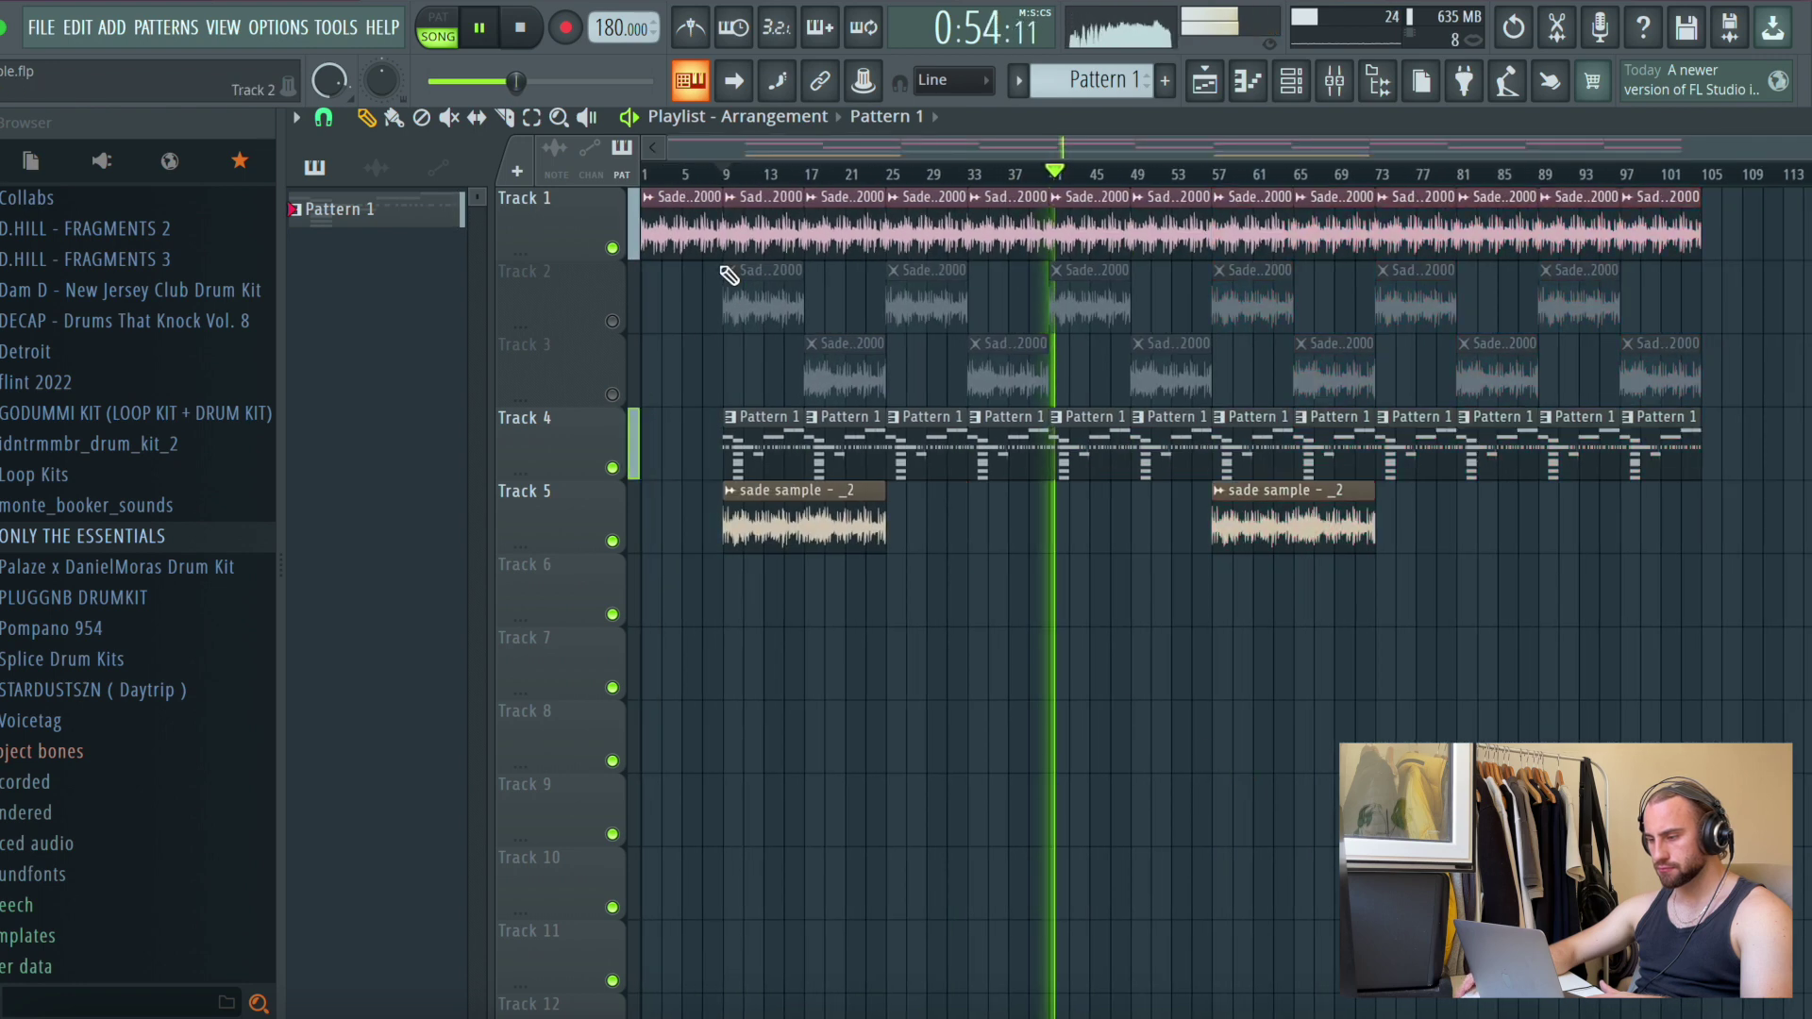
{"action": "left_click", "coordinate": [875, 231]}
{"action": "left_click", "coordinate": [1723, 212]}
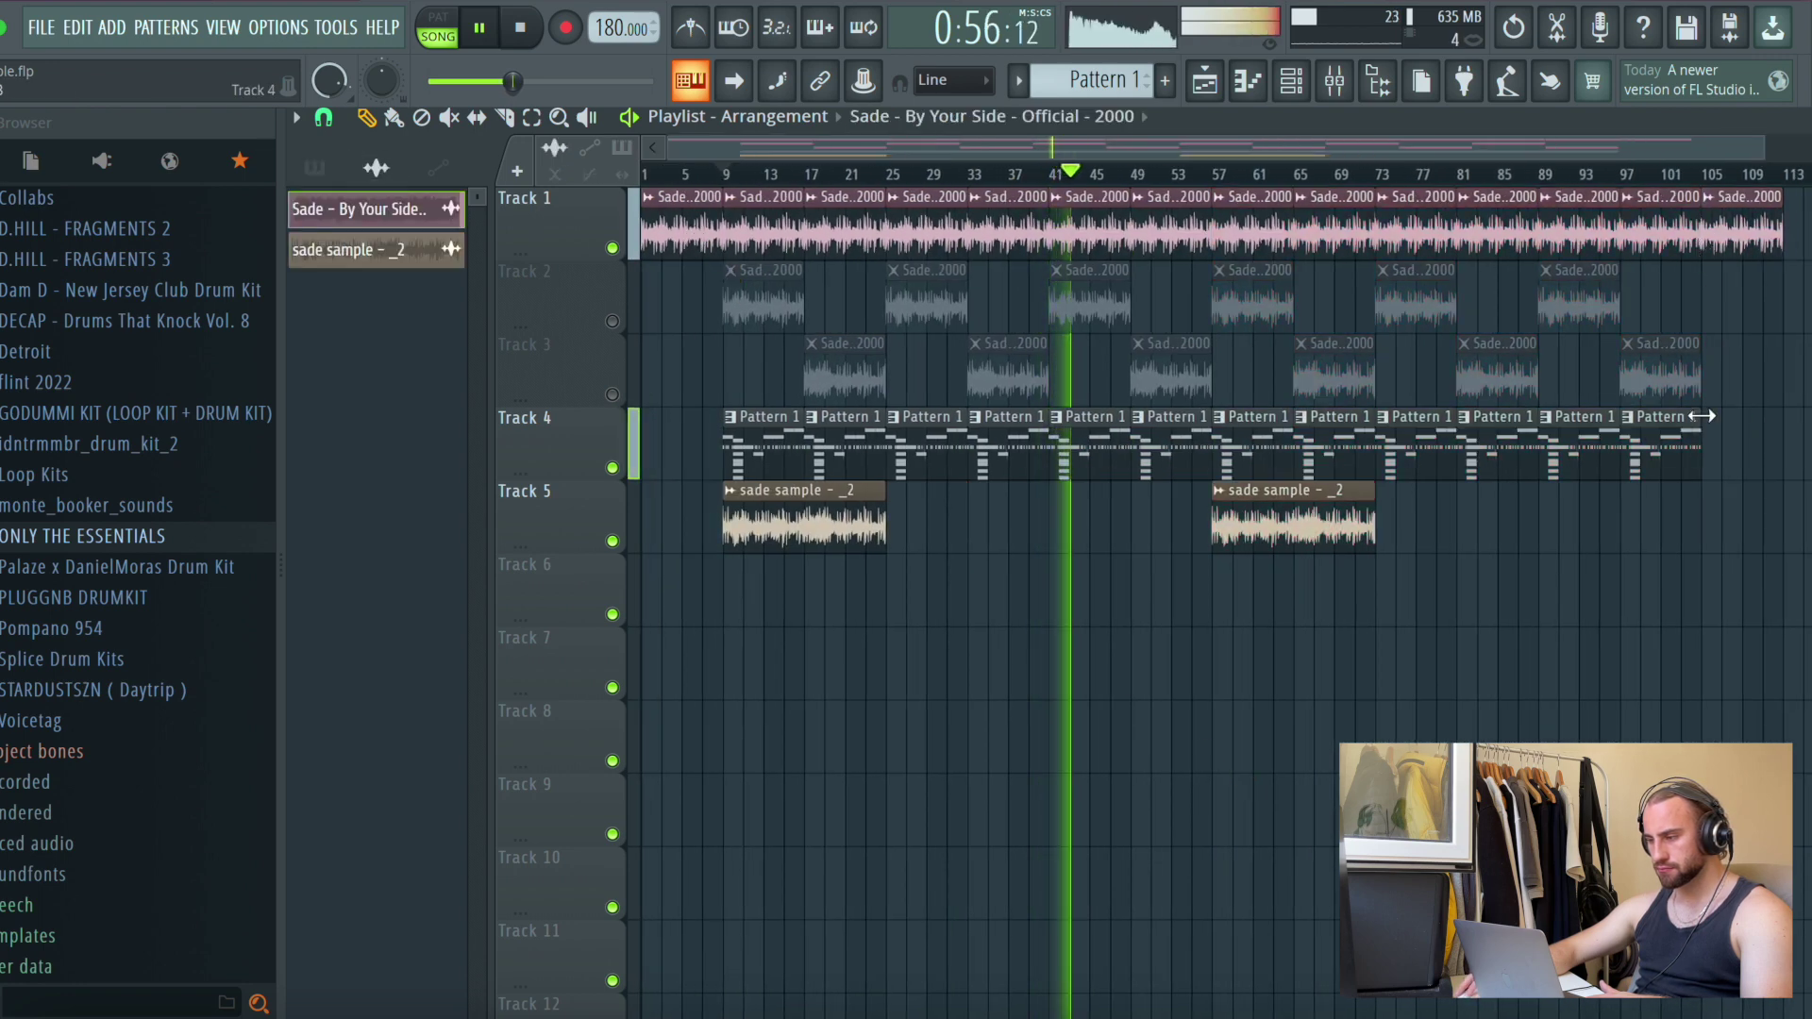
Audition the Pompano 954 kit's scratch samples and add Pompano Scratch 3 as a new channel below OTESHAKER 1
{"action": "left_click", "coordinate": [1291, 88]}
{"action": "left_click", "coordinate": [1096, 81]}
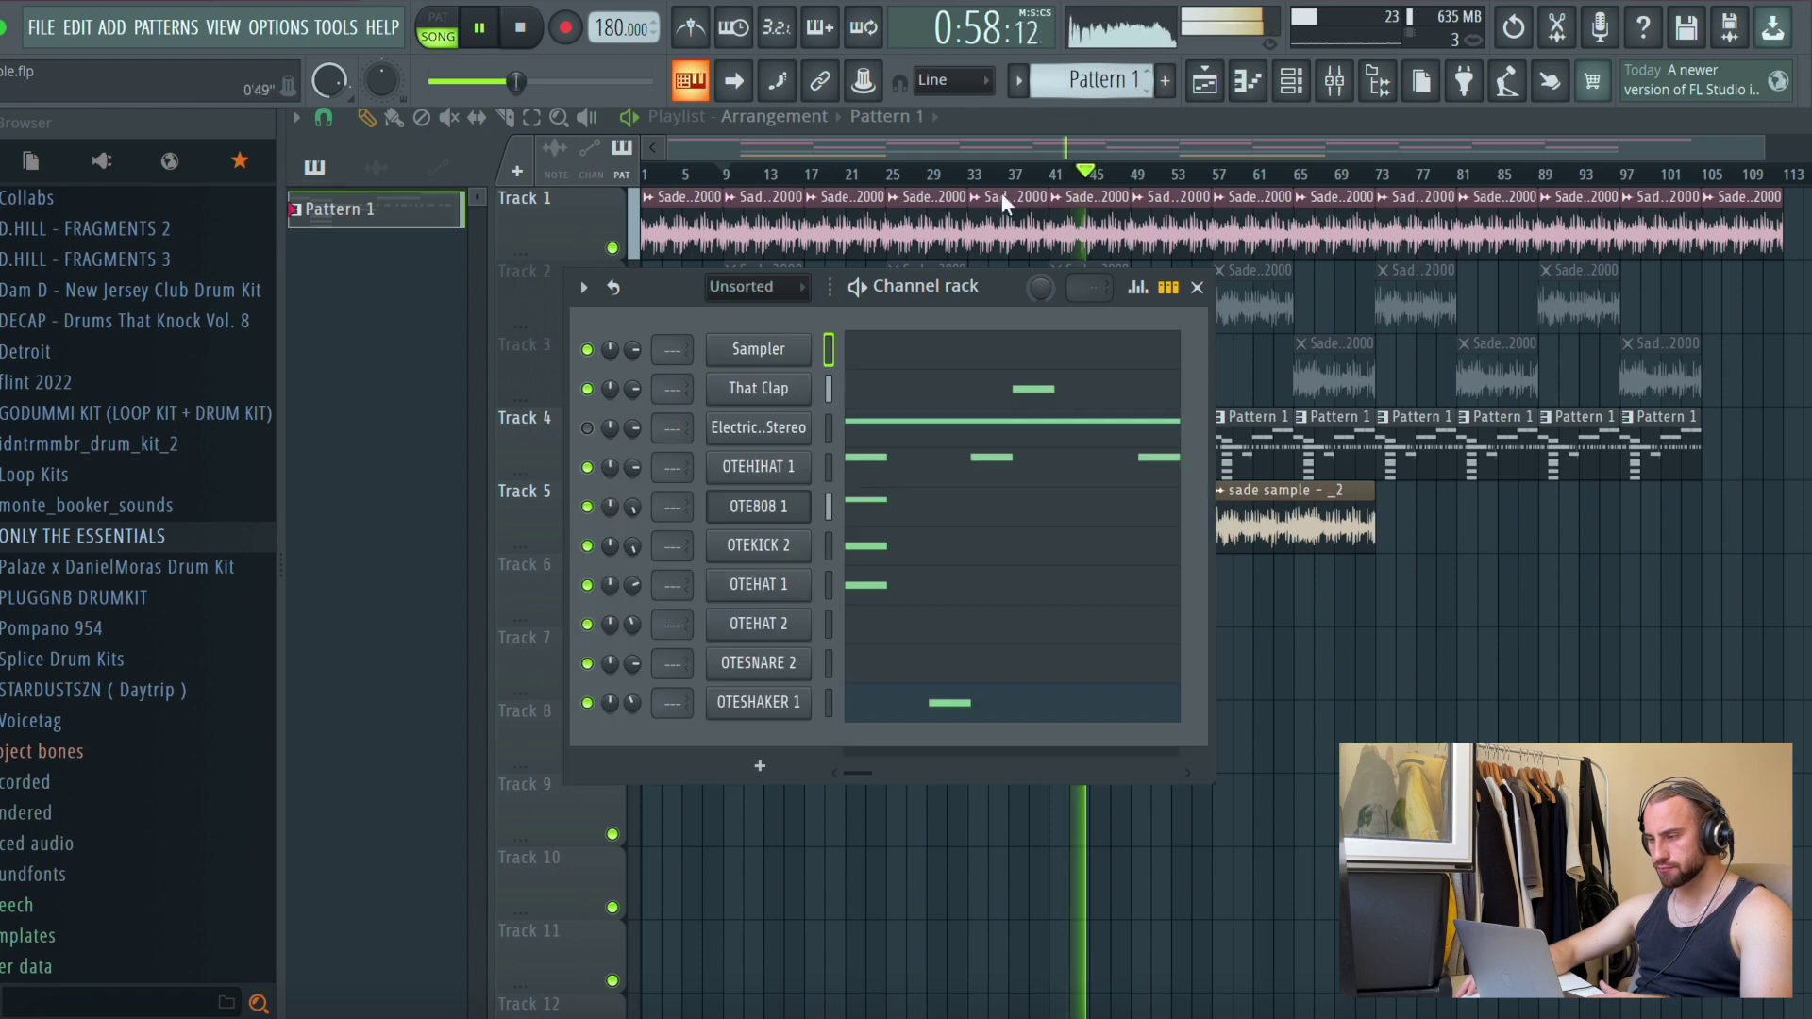
{"action": "scroll", "coordinate": [38, 563], "scroll_direction": "up", "scroll_amount": 10}
{"action": "scroll", "coordinate": [94, 585], "scroll_direction": "down", "scroll_amount": 8}
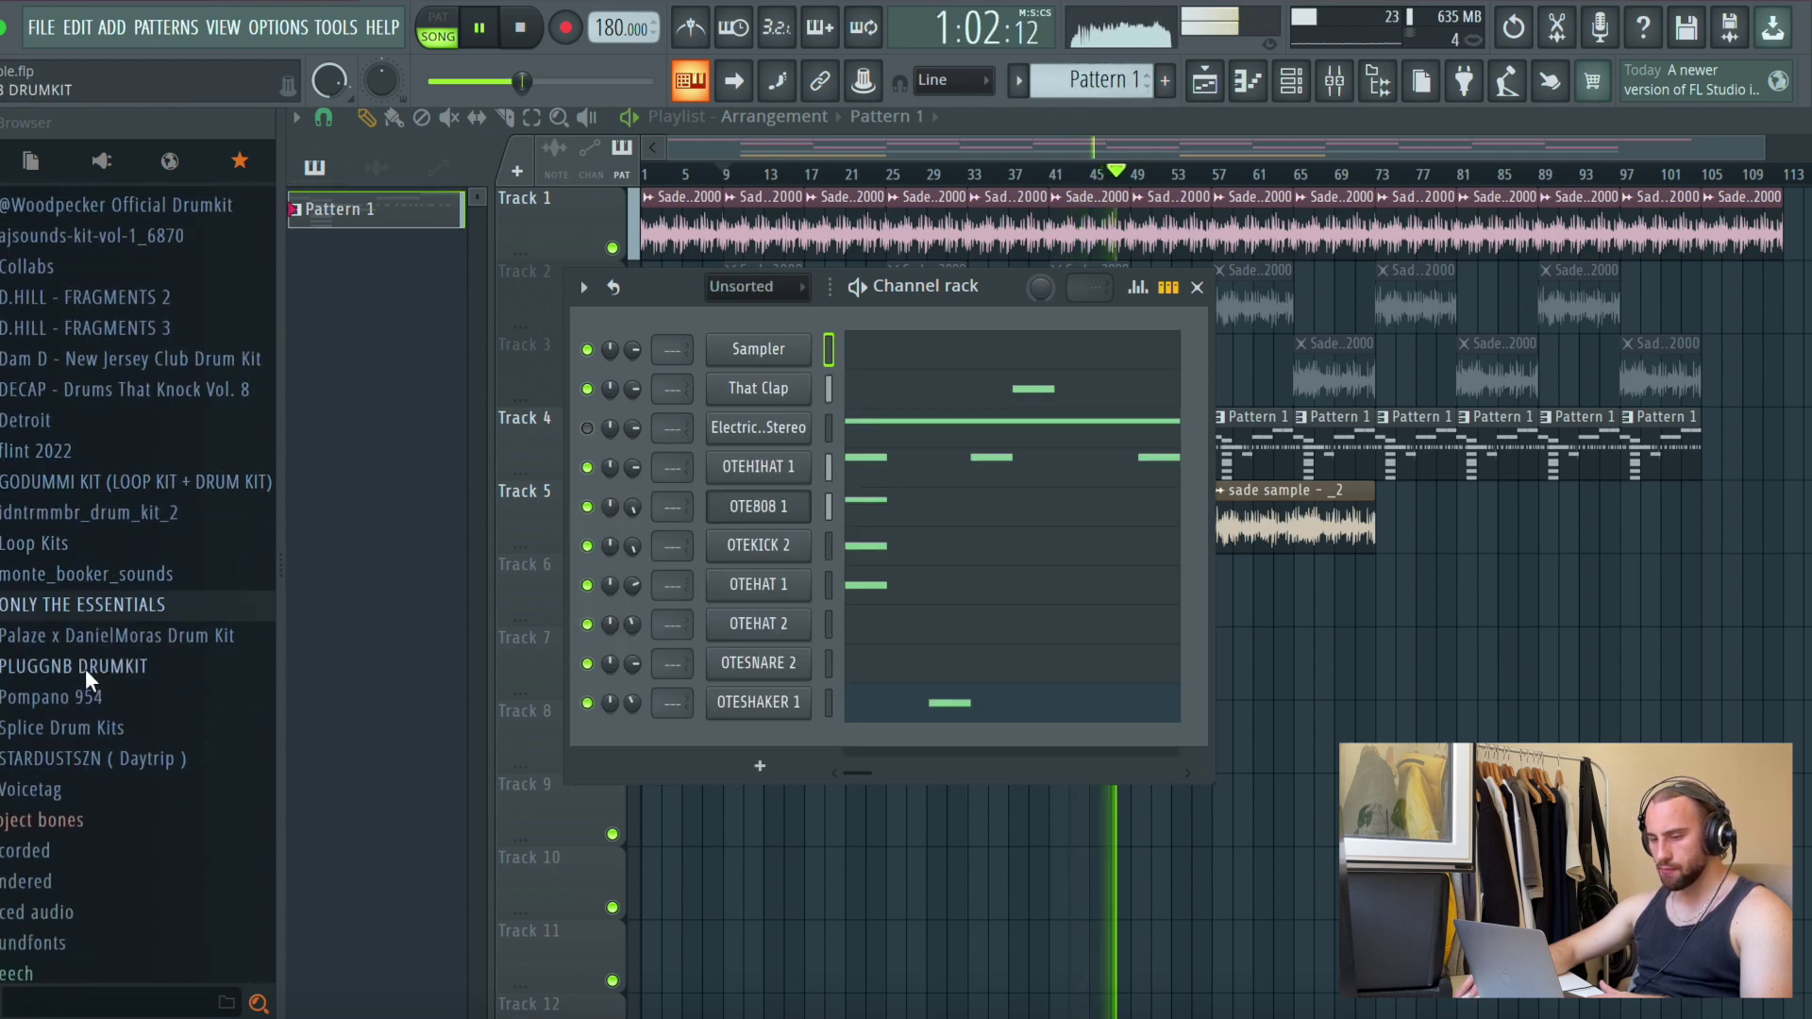
{"action": "left_click", "coordinate": [87, 697]}
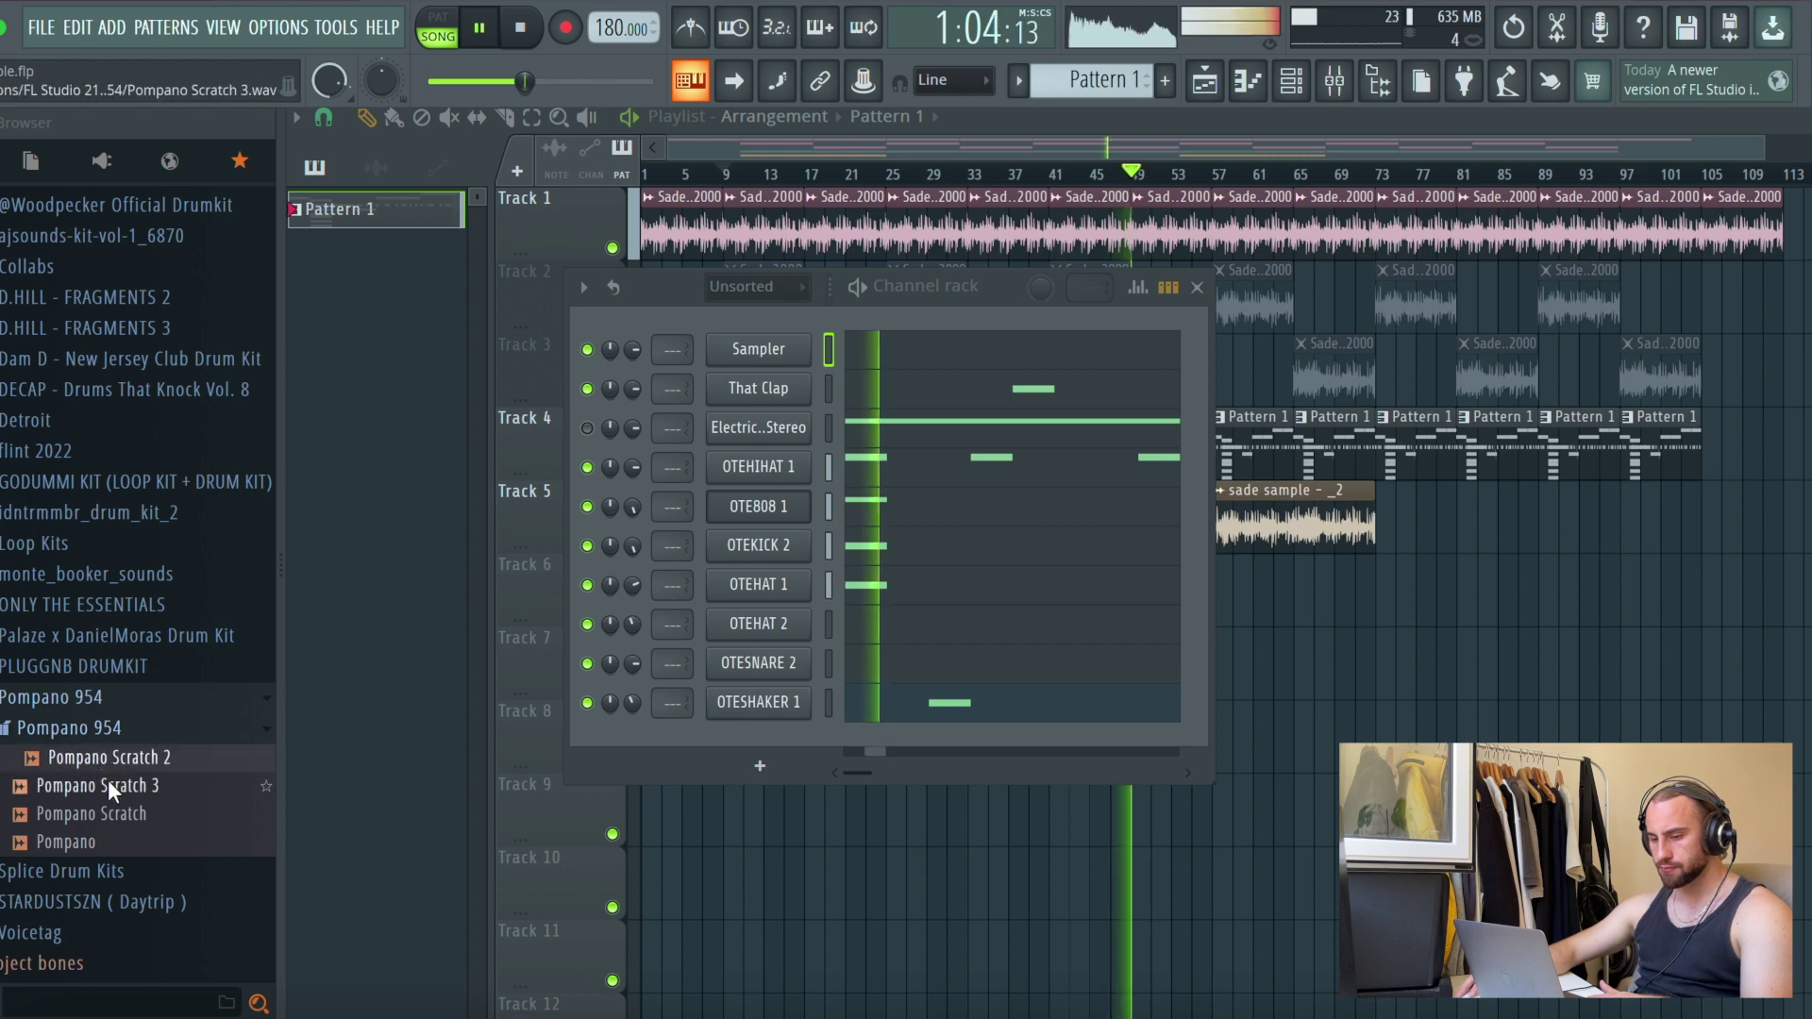
{"action": "left_click", "coordinate": [146, 759]}
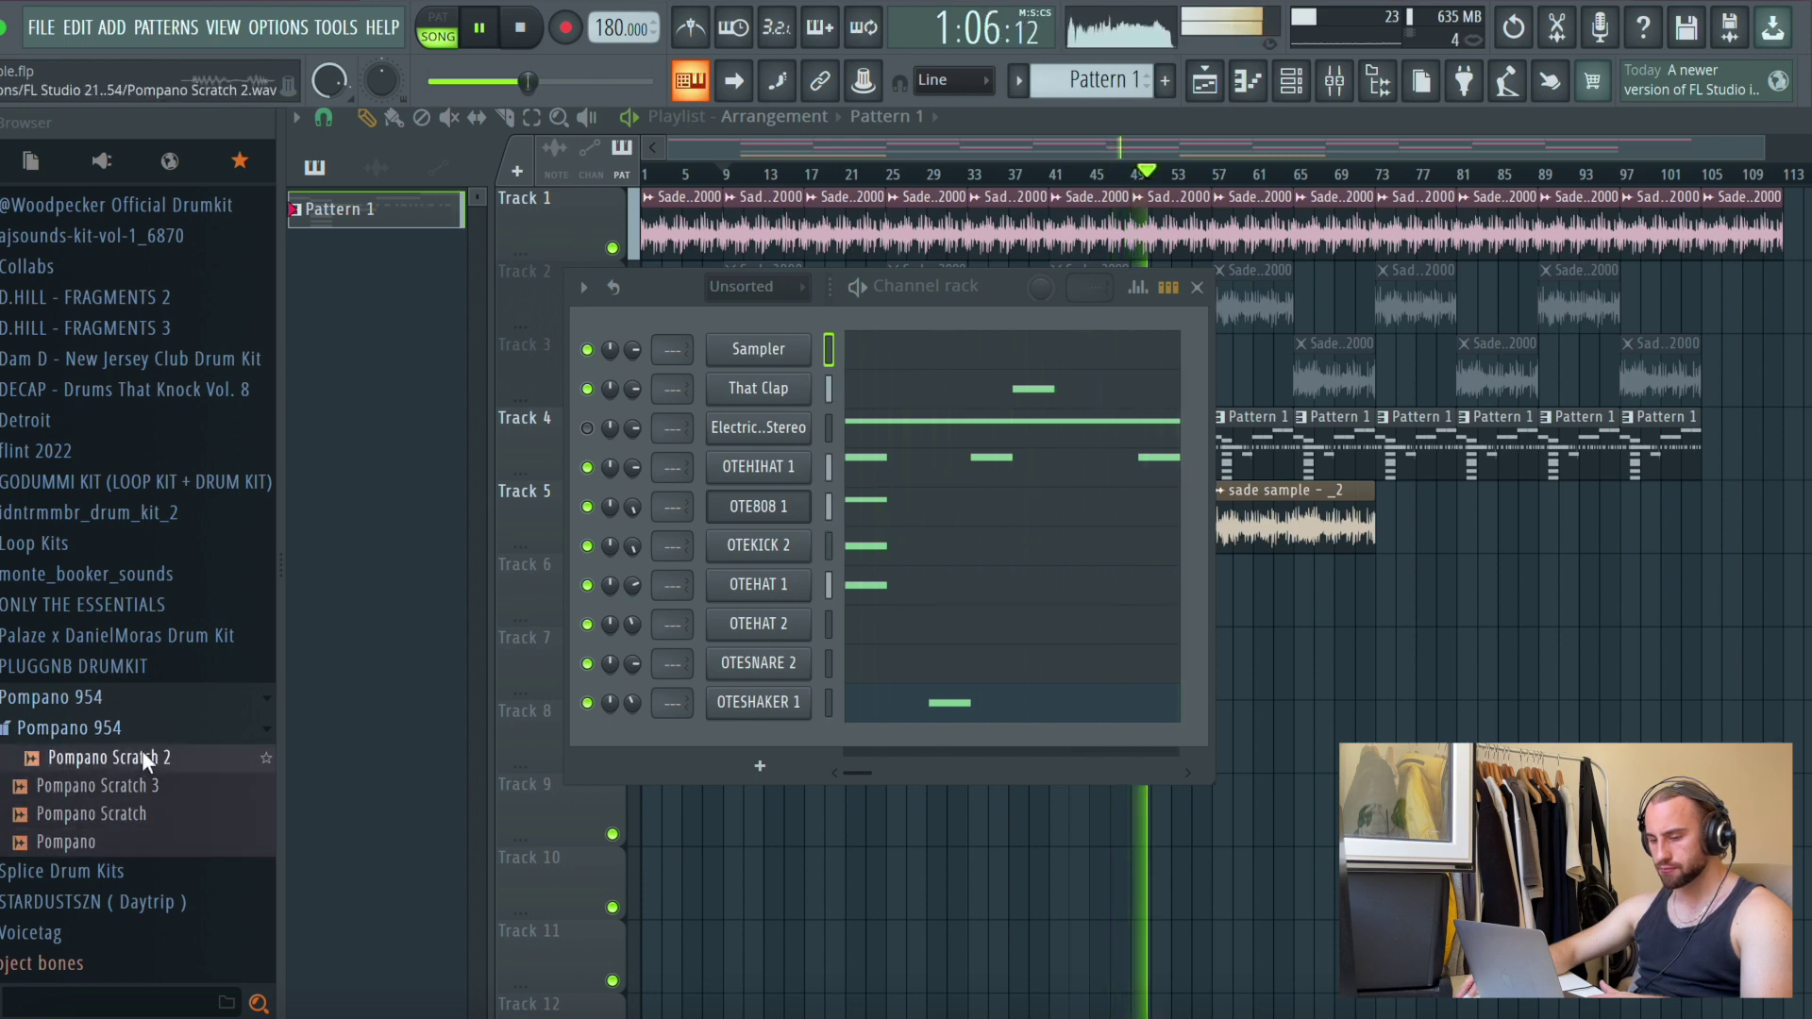
{"action": "left_click", "coordinate": [137, 785]}
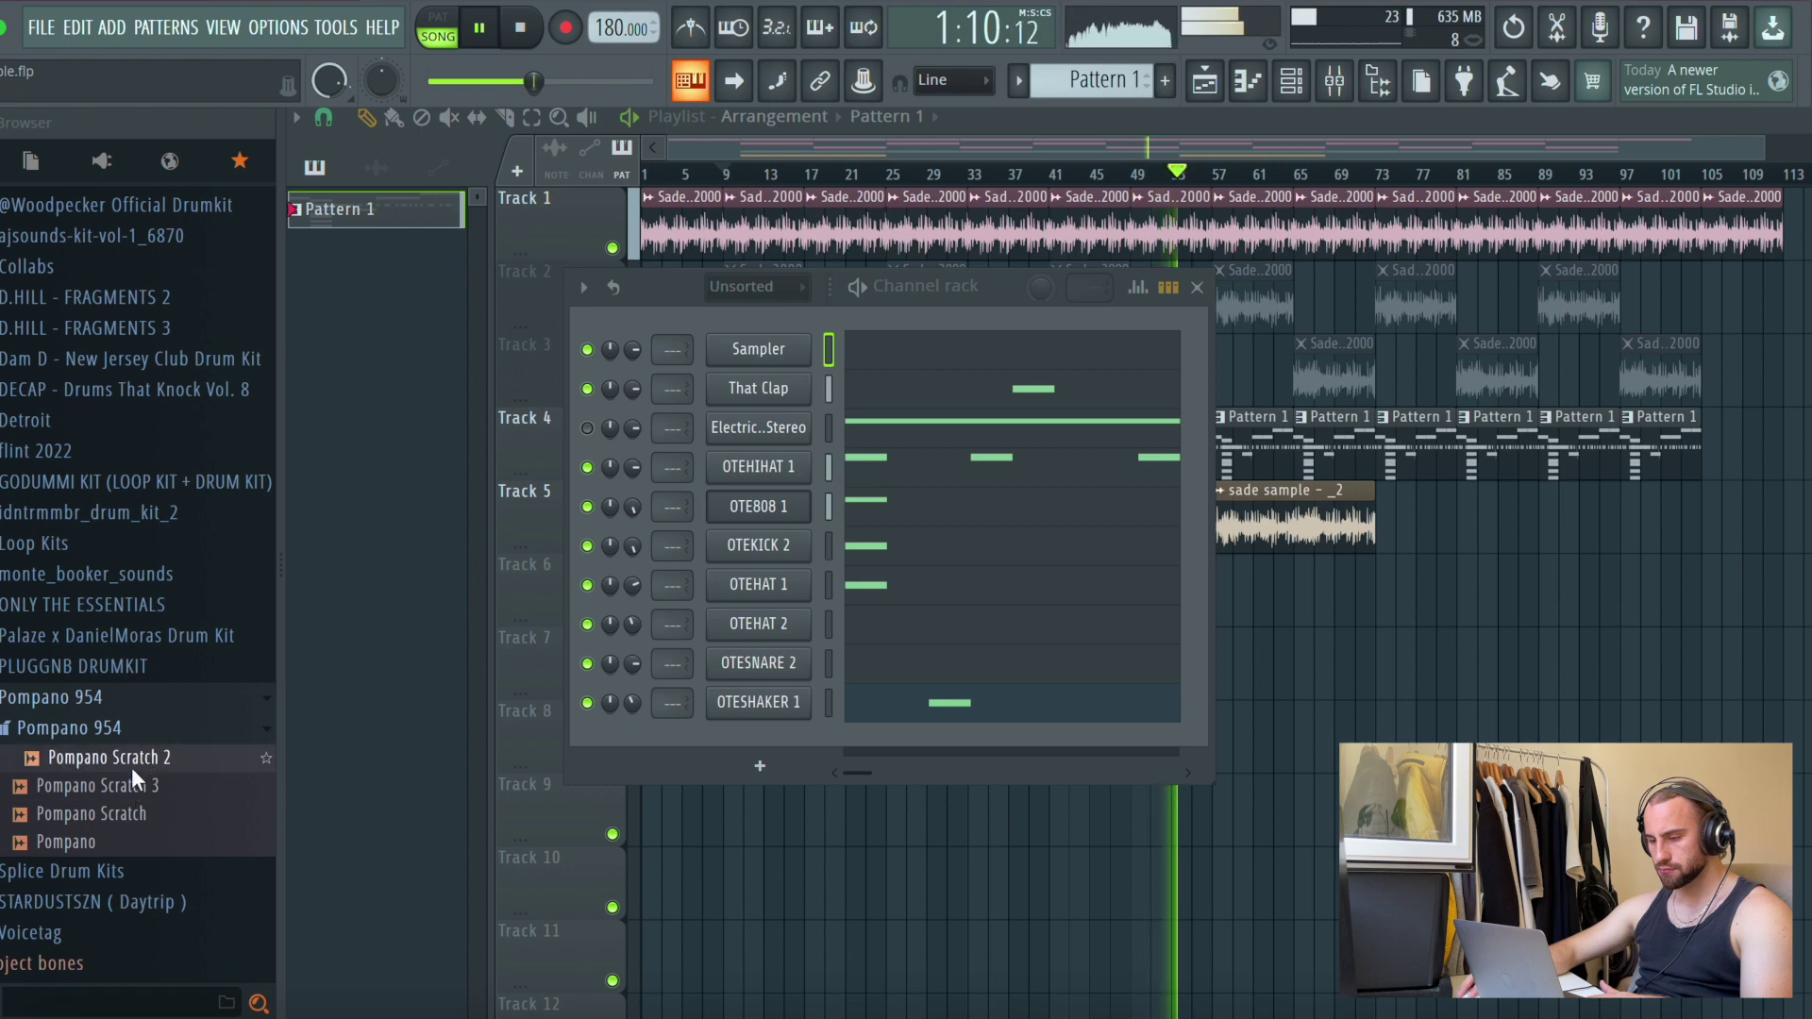
{"action": "left_click_drag", "start_coordinate": [830, 760], "coordinate": [746, 749]}
Place a C5 Pompano Scratch 3 note three quarters into bar 8 and raise its velocity to 78%
{"action": "right_click", "coordinate": [802, 744]}
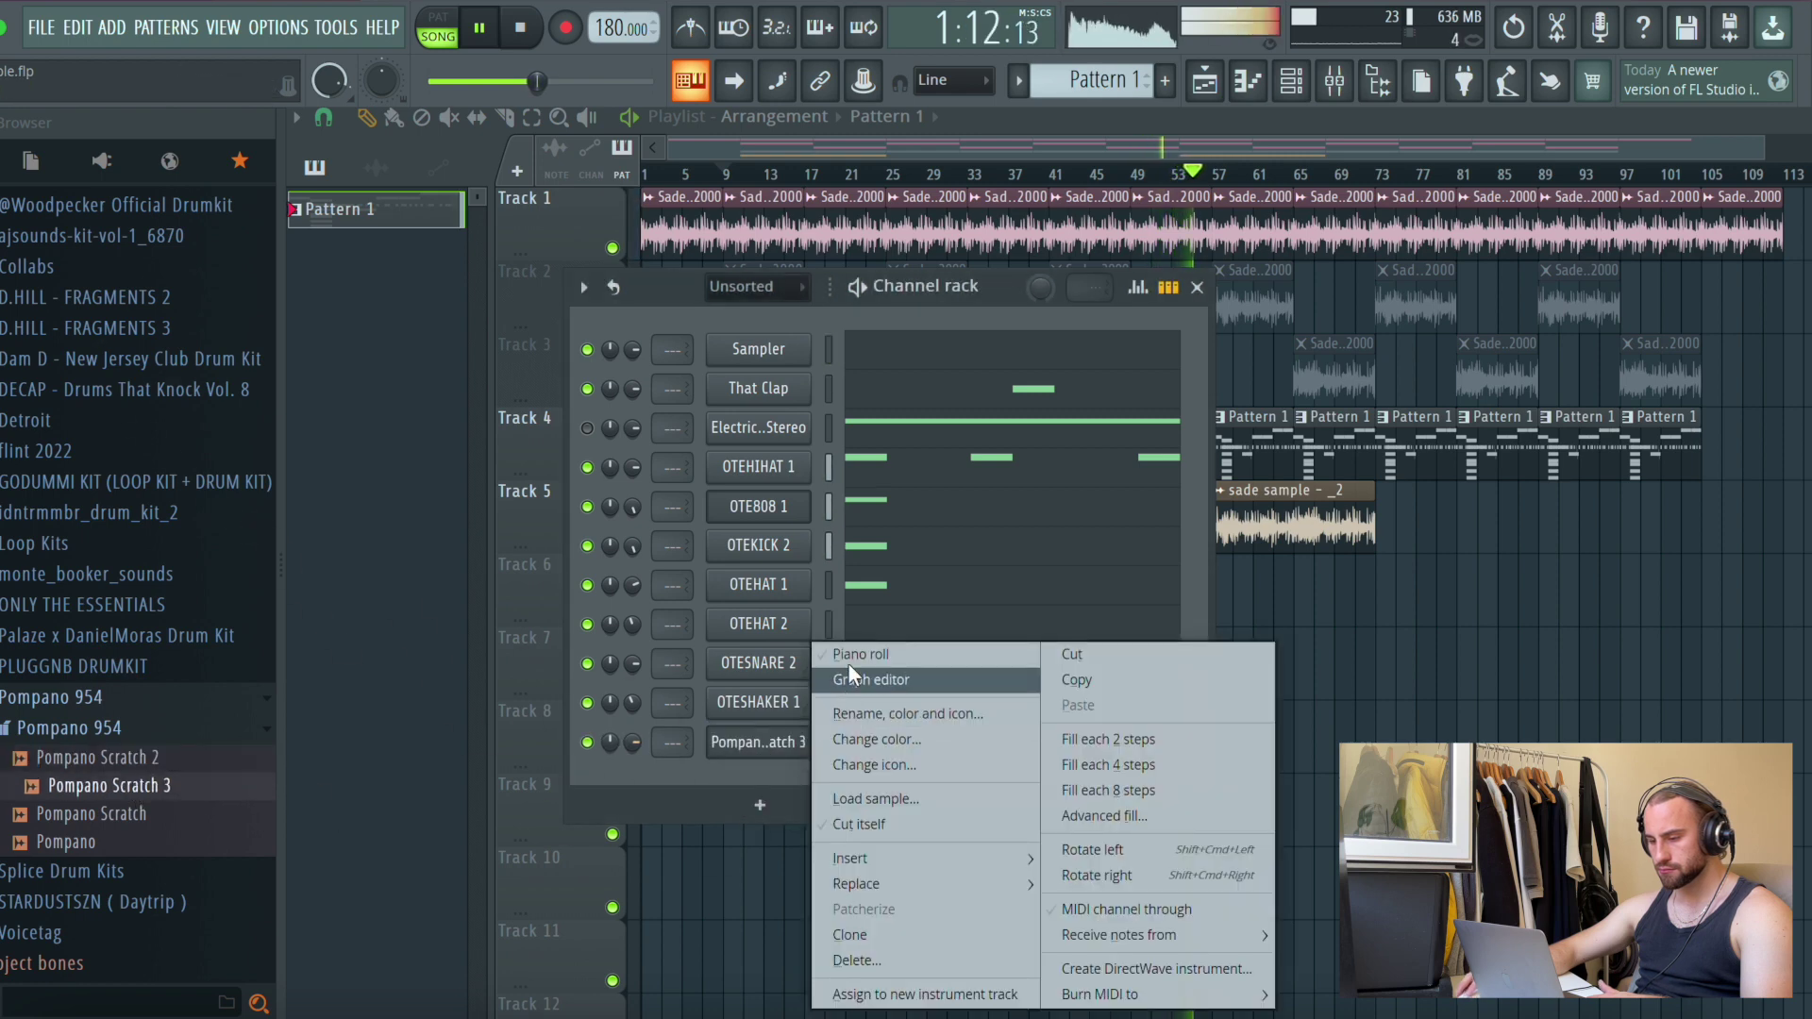
{"action": "left_click", "coordinate": [849, 658]}
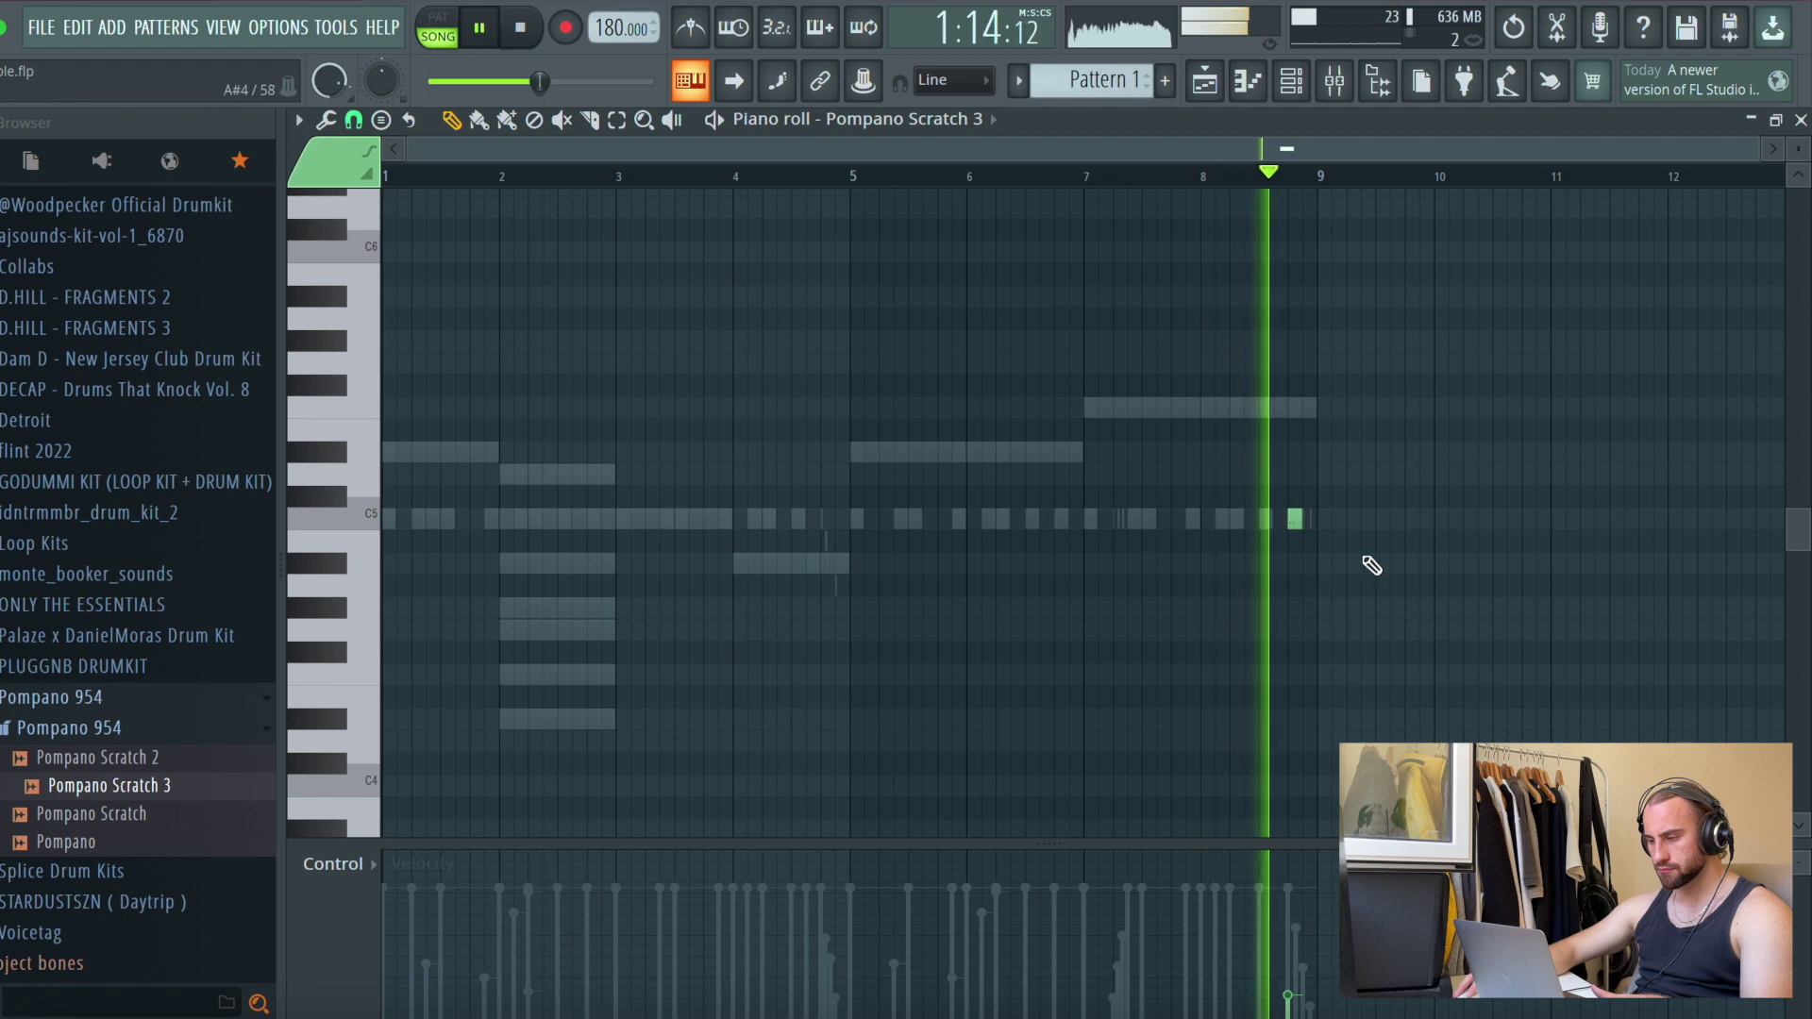
{"action": "key", "text": "space"}
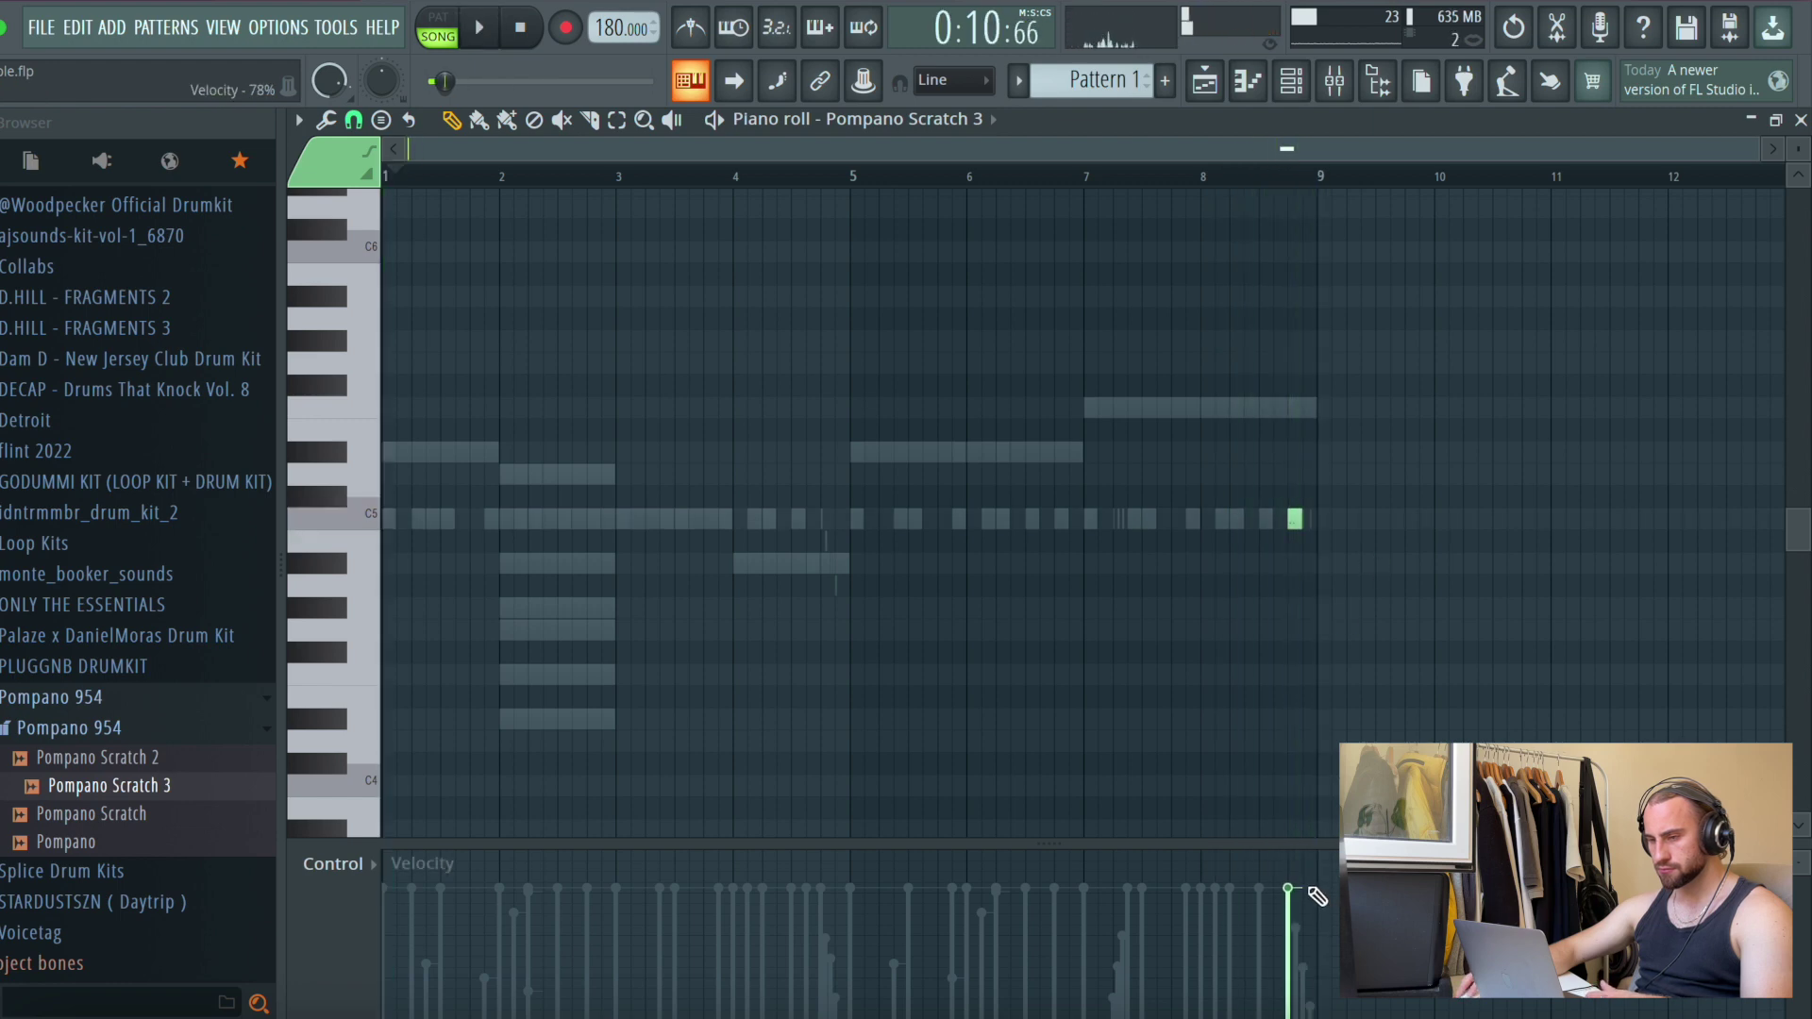
Cut the Pompano Scratch 3 note from Pattern 1 and paste it into the same channel in a new Pattern 2
{"action": "key", "text": "F5"}
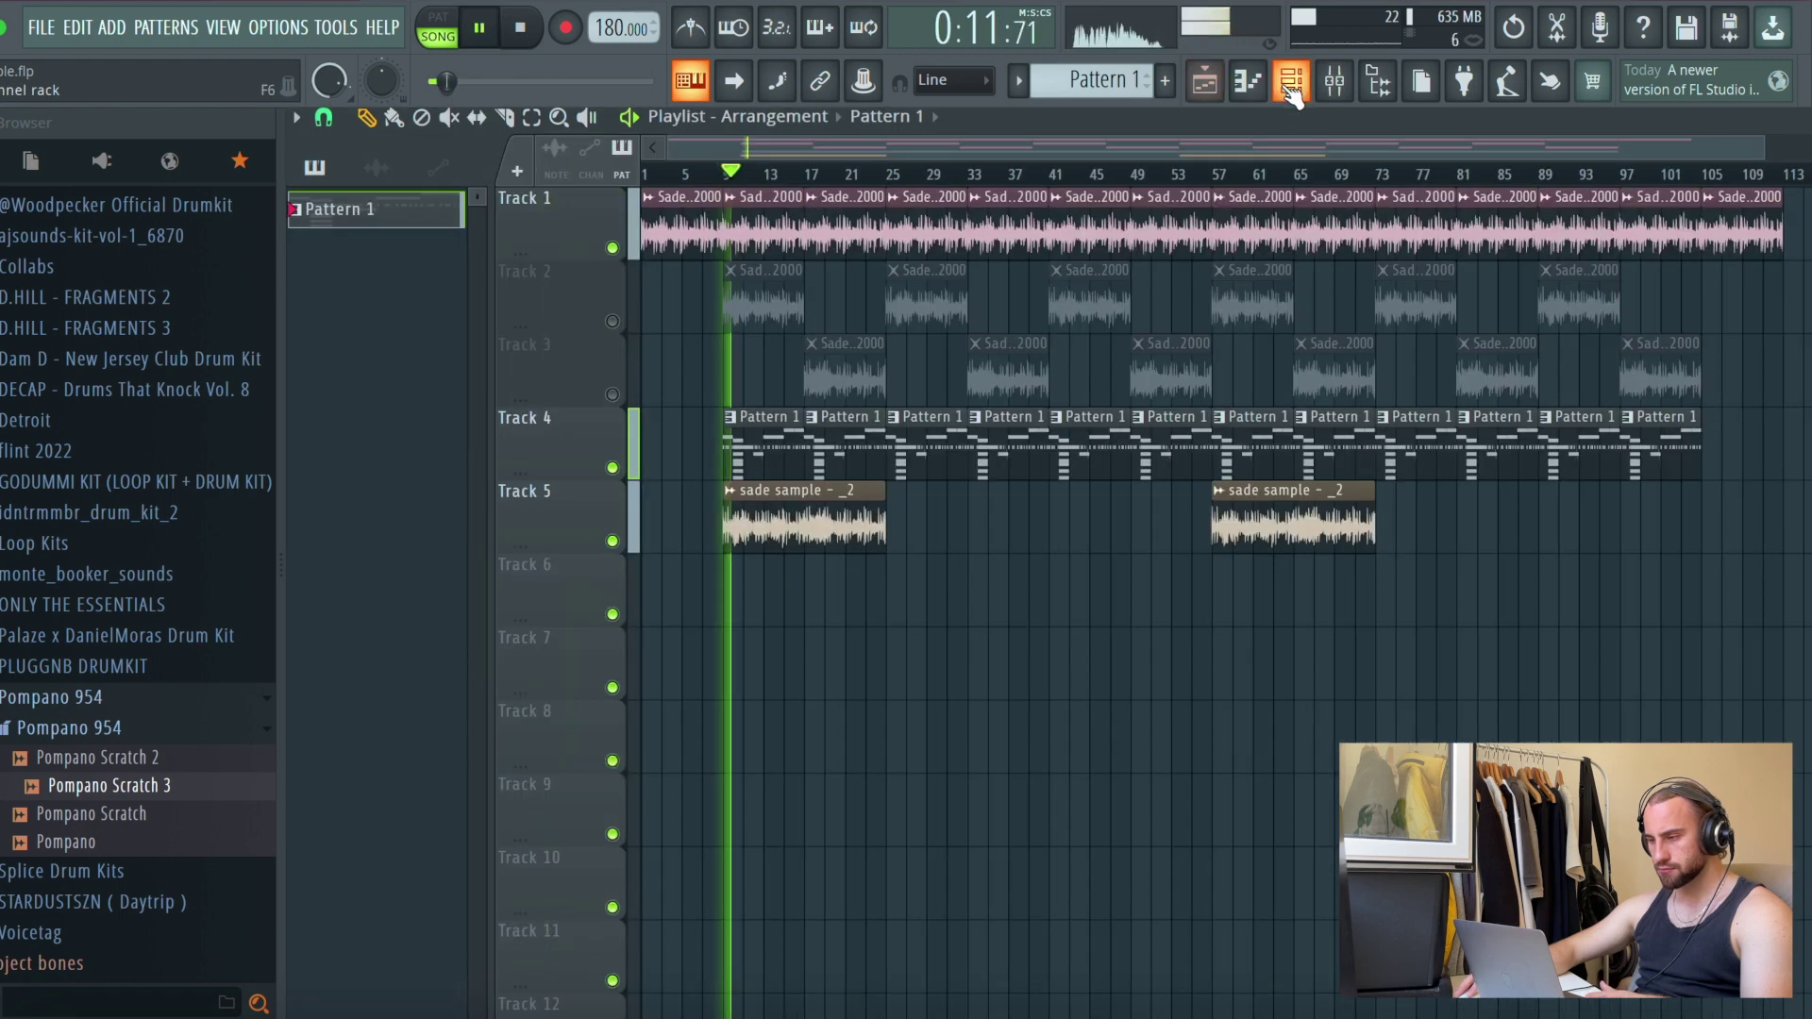
{"action": "key", "text": "F6"}
{"action": "right_click", "coordinate": [769, 745]}
{"action": "left_click", "coordinate": [1055, 655]}
{"action": "scroll", "coordinate": [1071, 82], "scroll_direction": "down", "scroll_amount": 1}
{"action": "right_click", "coordinate": [795, 740]}
{"action": "left_click", "coordinate": [1061, 736]}
Place Pattern 2 clips on playlist Track 6 at bars 17, 49 and 97
{"action": "key", "text": "F6"}
{"action": "left_click_drag", "start_coordinate": [1143, 651], "coordinate": [1133, 540]}
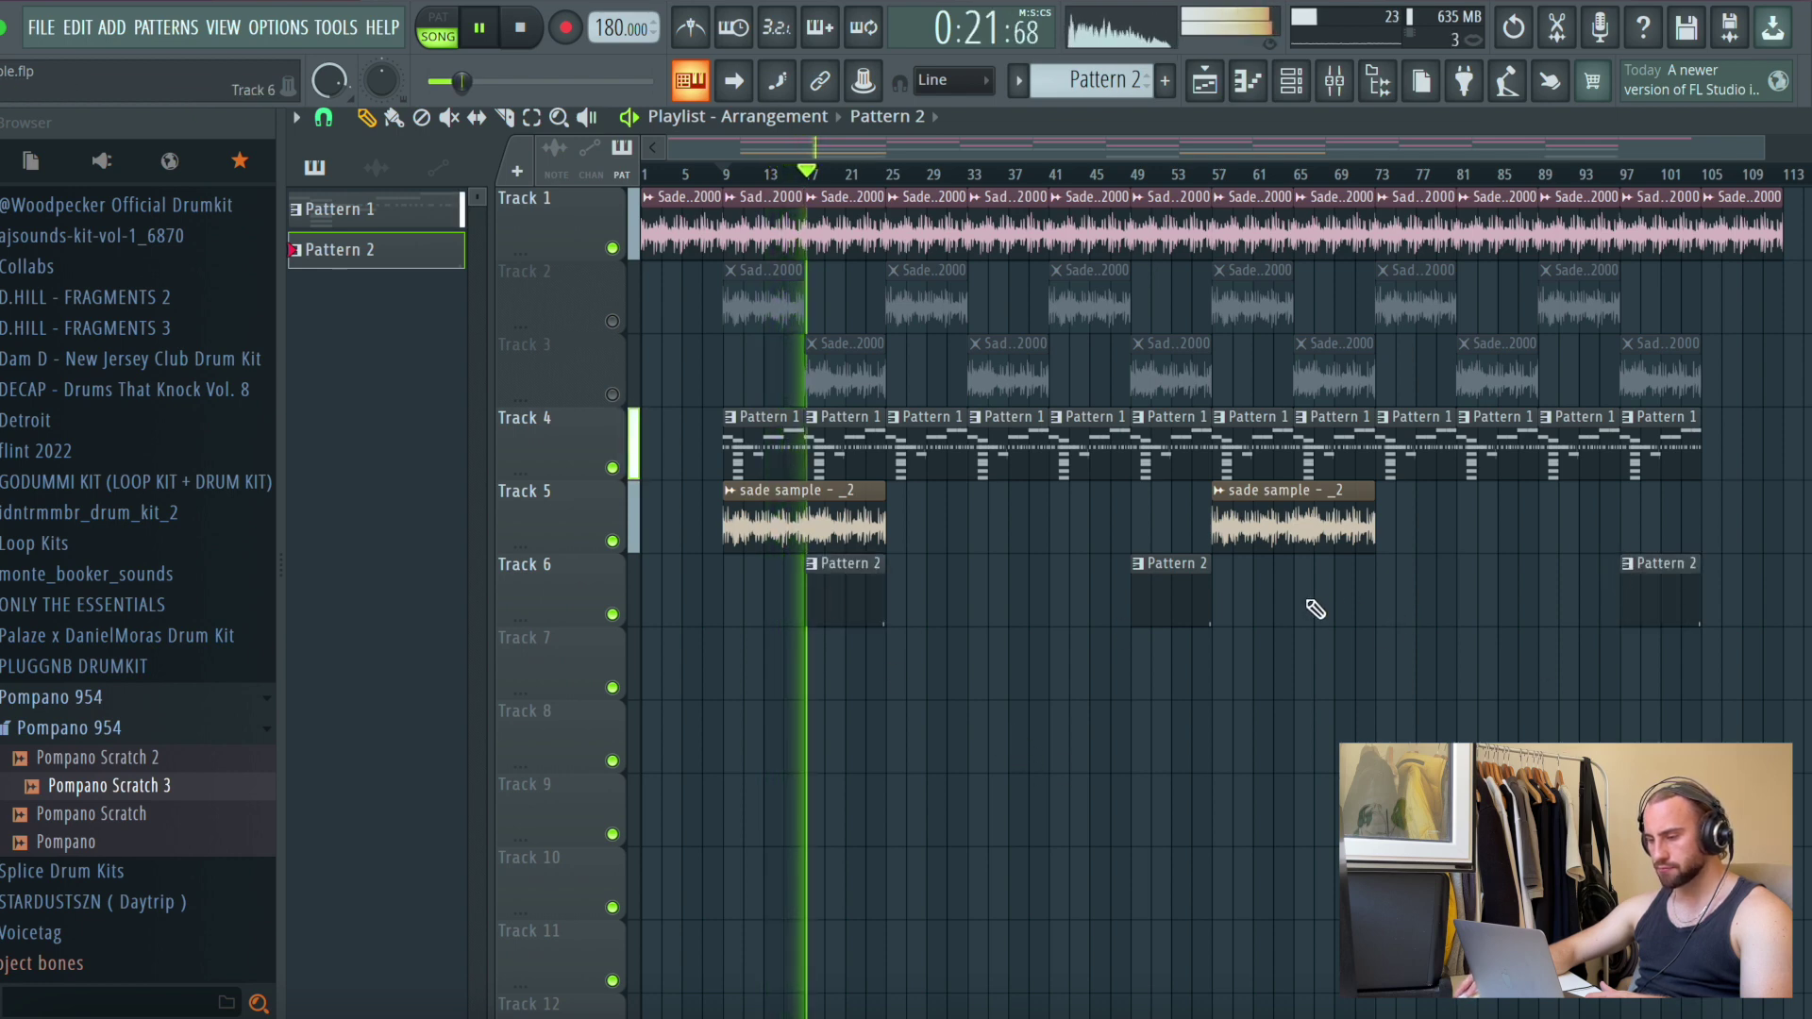
Add DUMMI SNARE 3 from the GODUMMI DRUMKIT folder as a new channel below Pompano Scratch 3
{"action": "left_click", "coordinate": [1291, 81]}
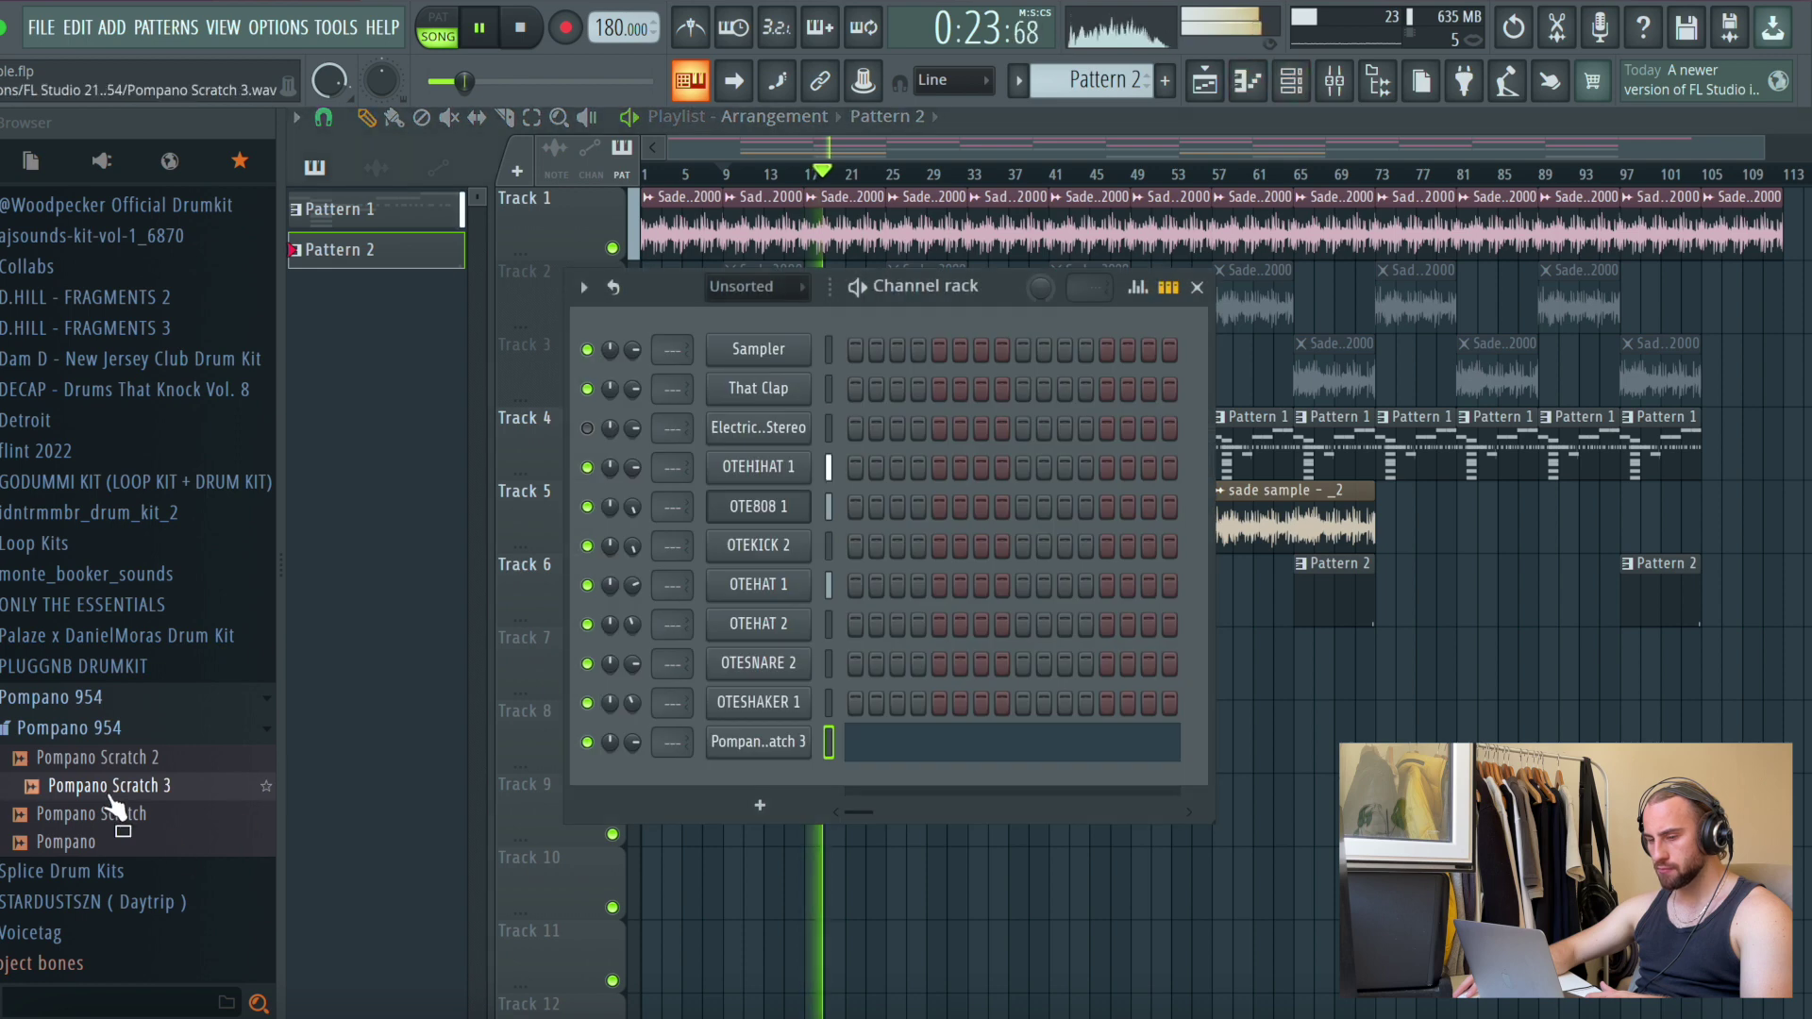
{"action": "left_click", "coordinate": [69, 700]}
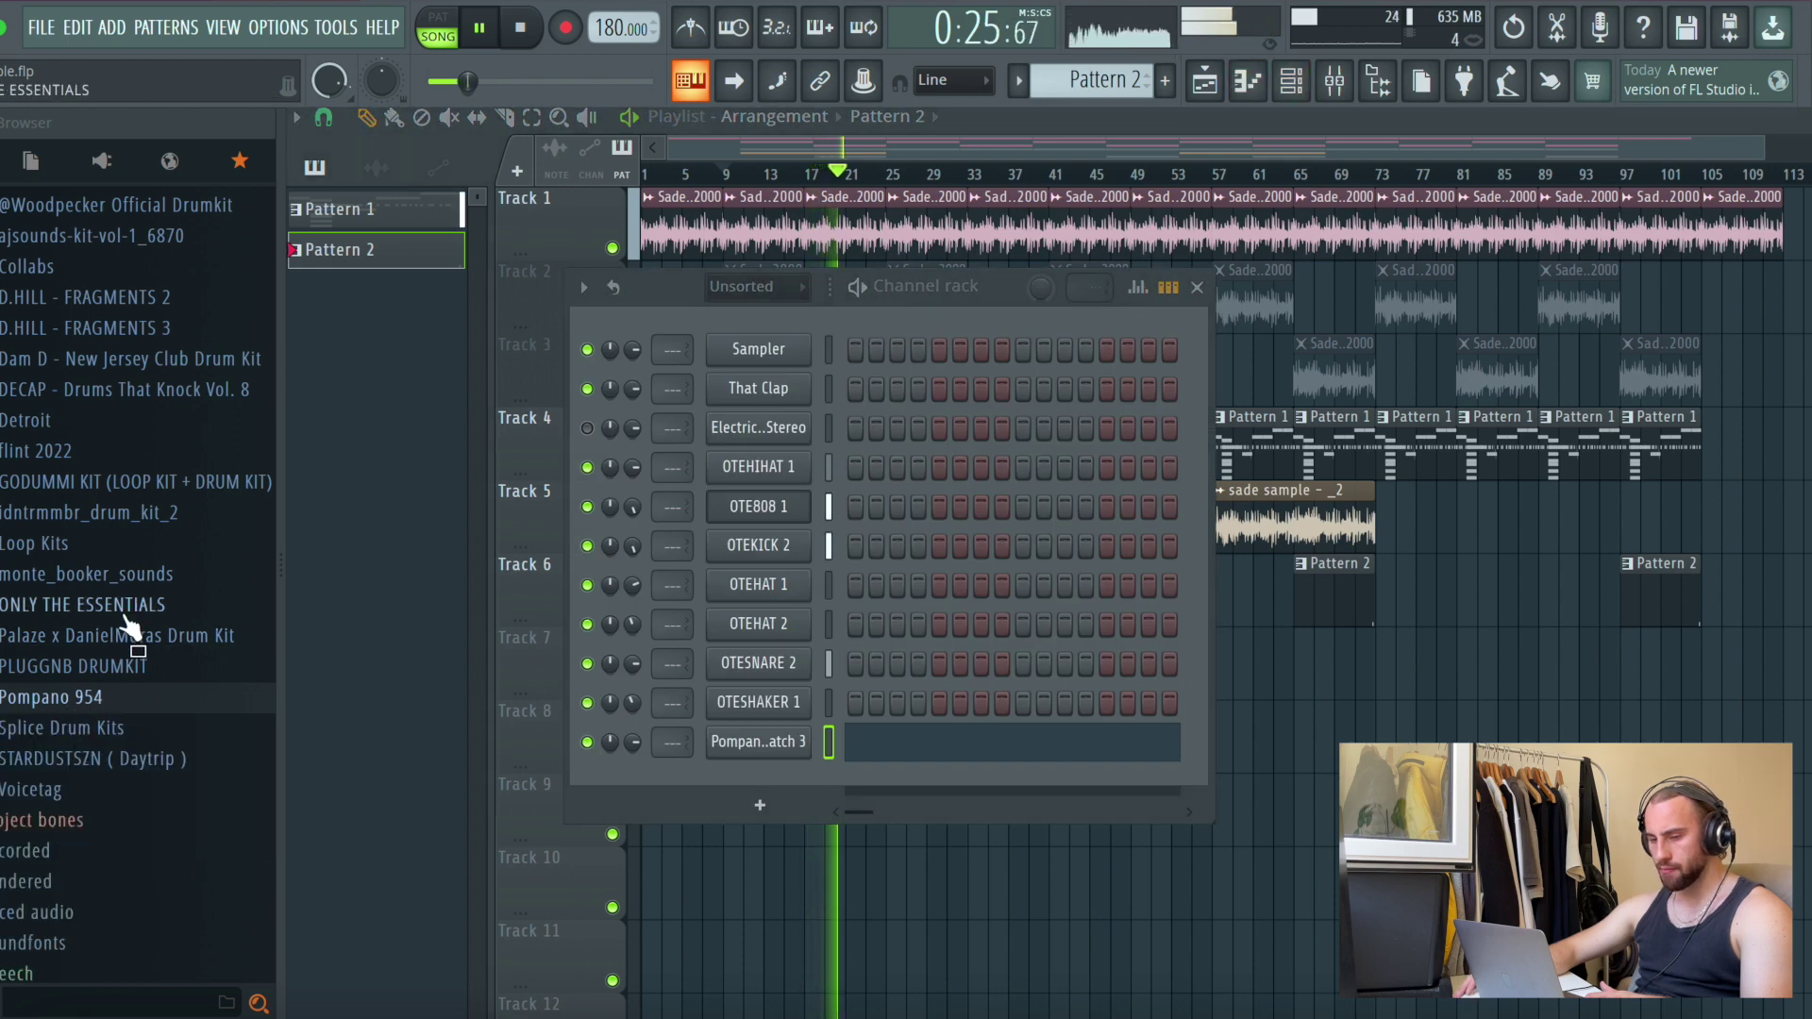
{"action": "scroll", "coordinate": [118, 624], "scroll_direction": "up", "scroll_amount": 3}
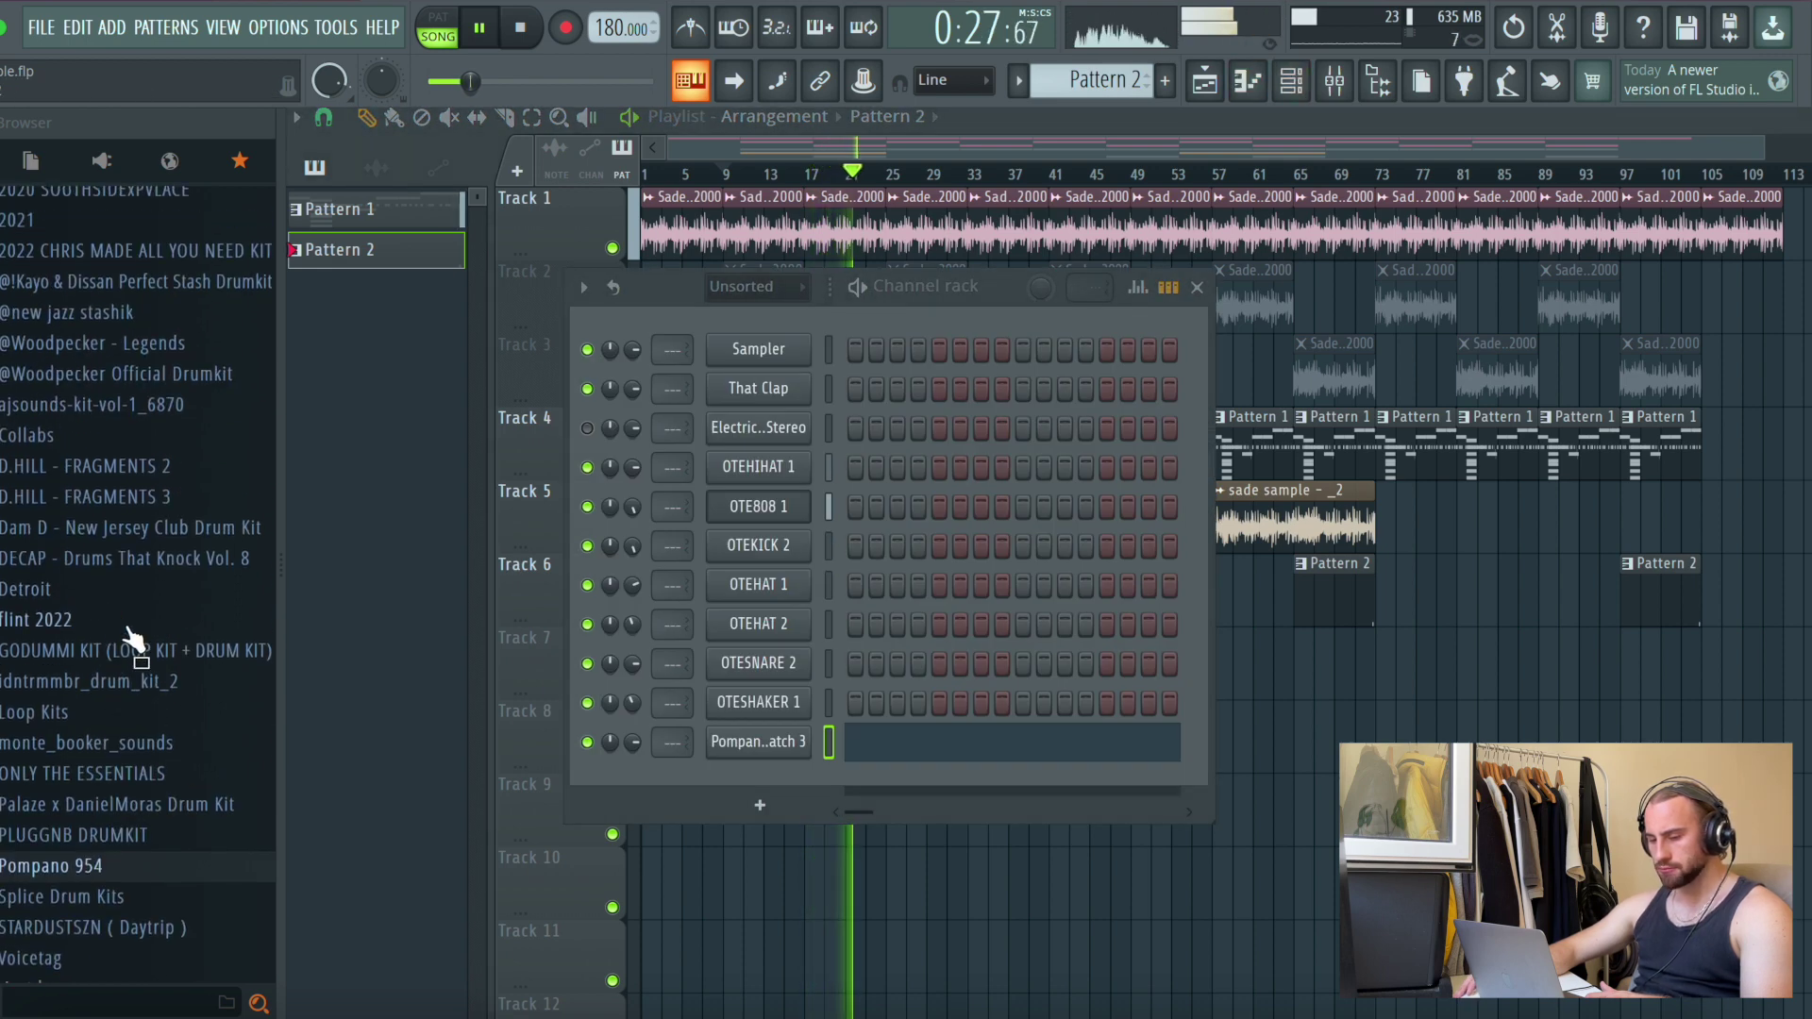
{"action": "left_click", "coordinate": [151, 653]}
{"action": "left_click", "coordinate": [155, 655]}
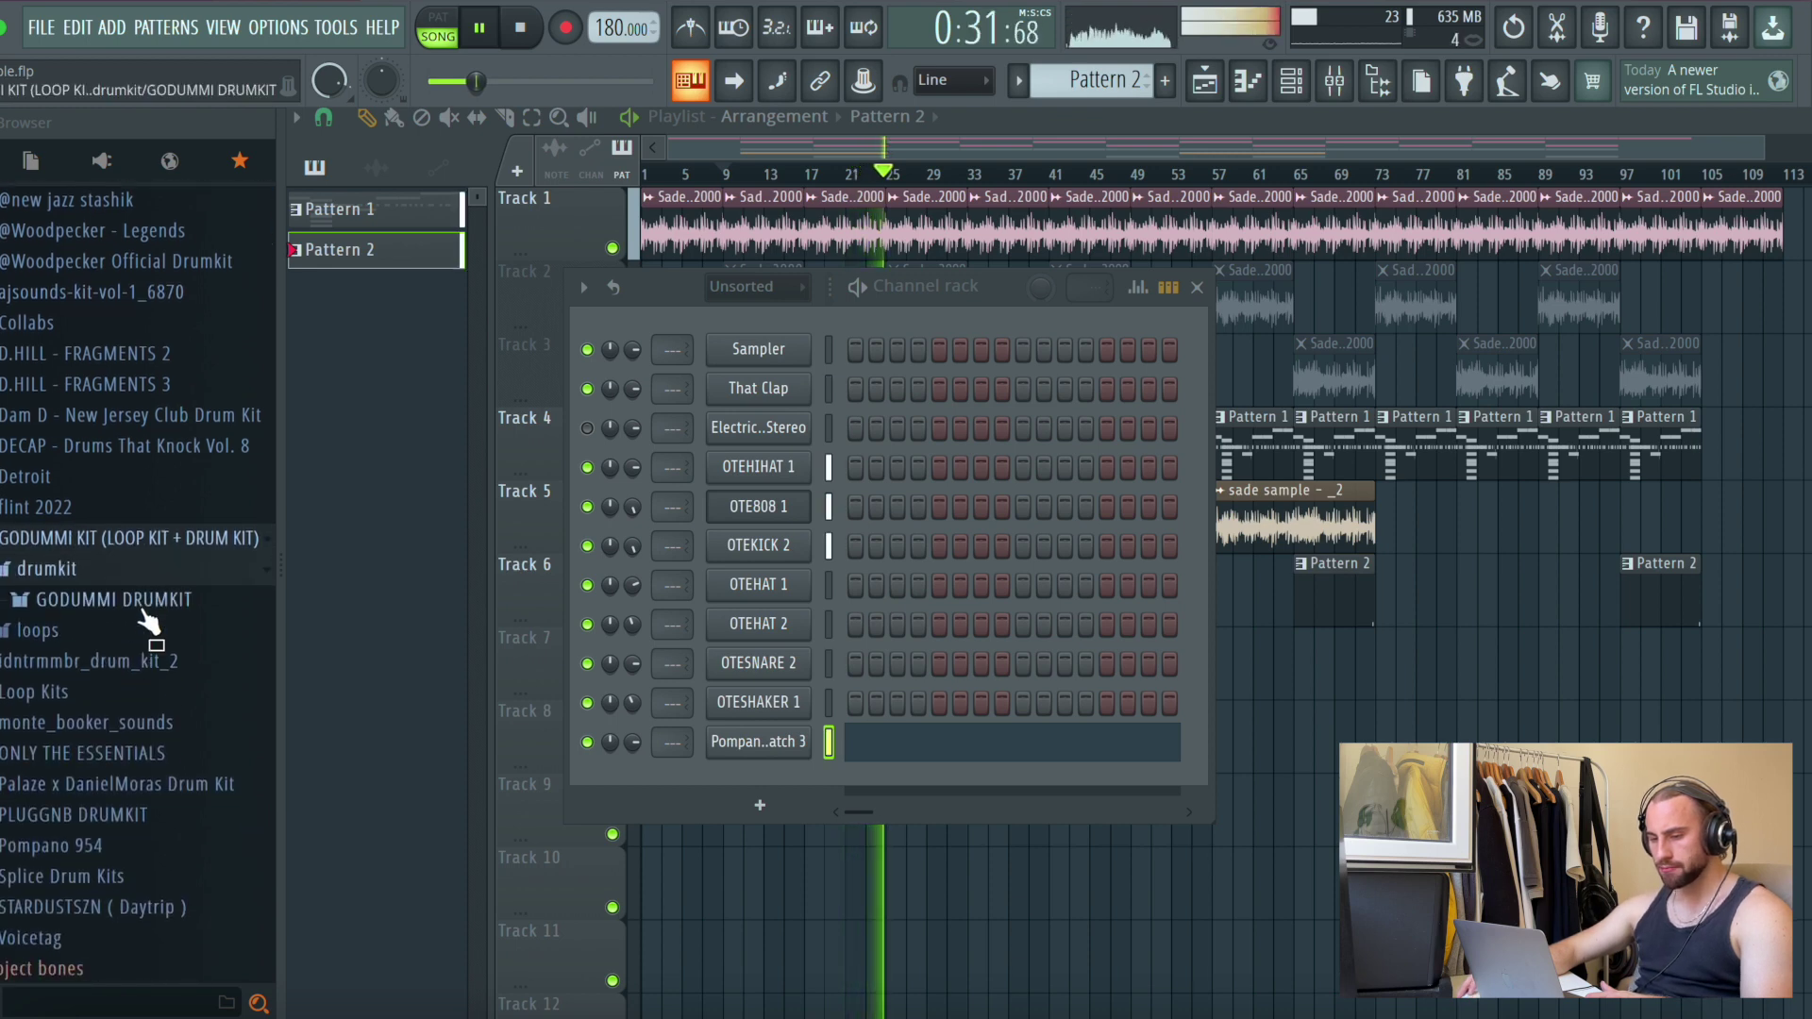
{"action": "left_click", "coordinate": [142, 609]}
{"action": "scroll", "coordinate": [162, 894], "scroll_direction": "down", "scroll_amount": 2}
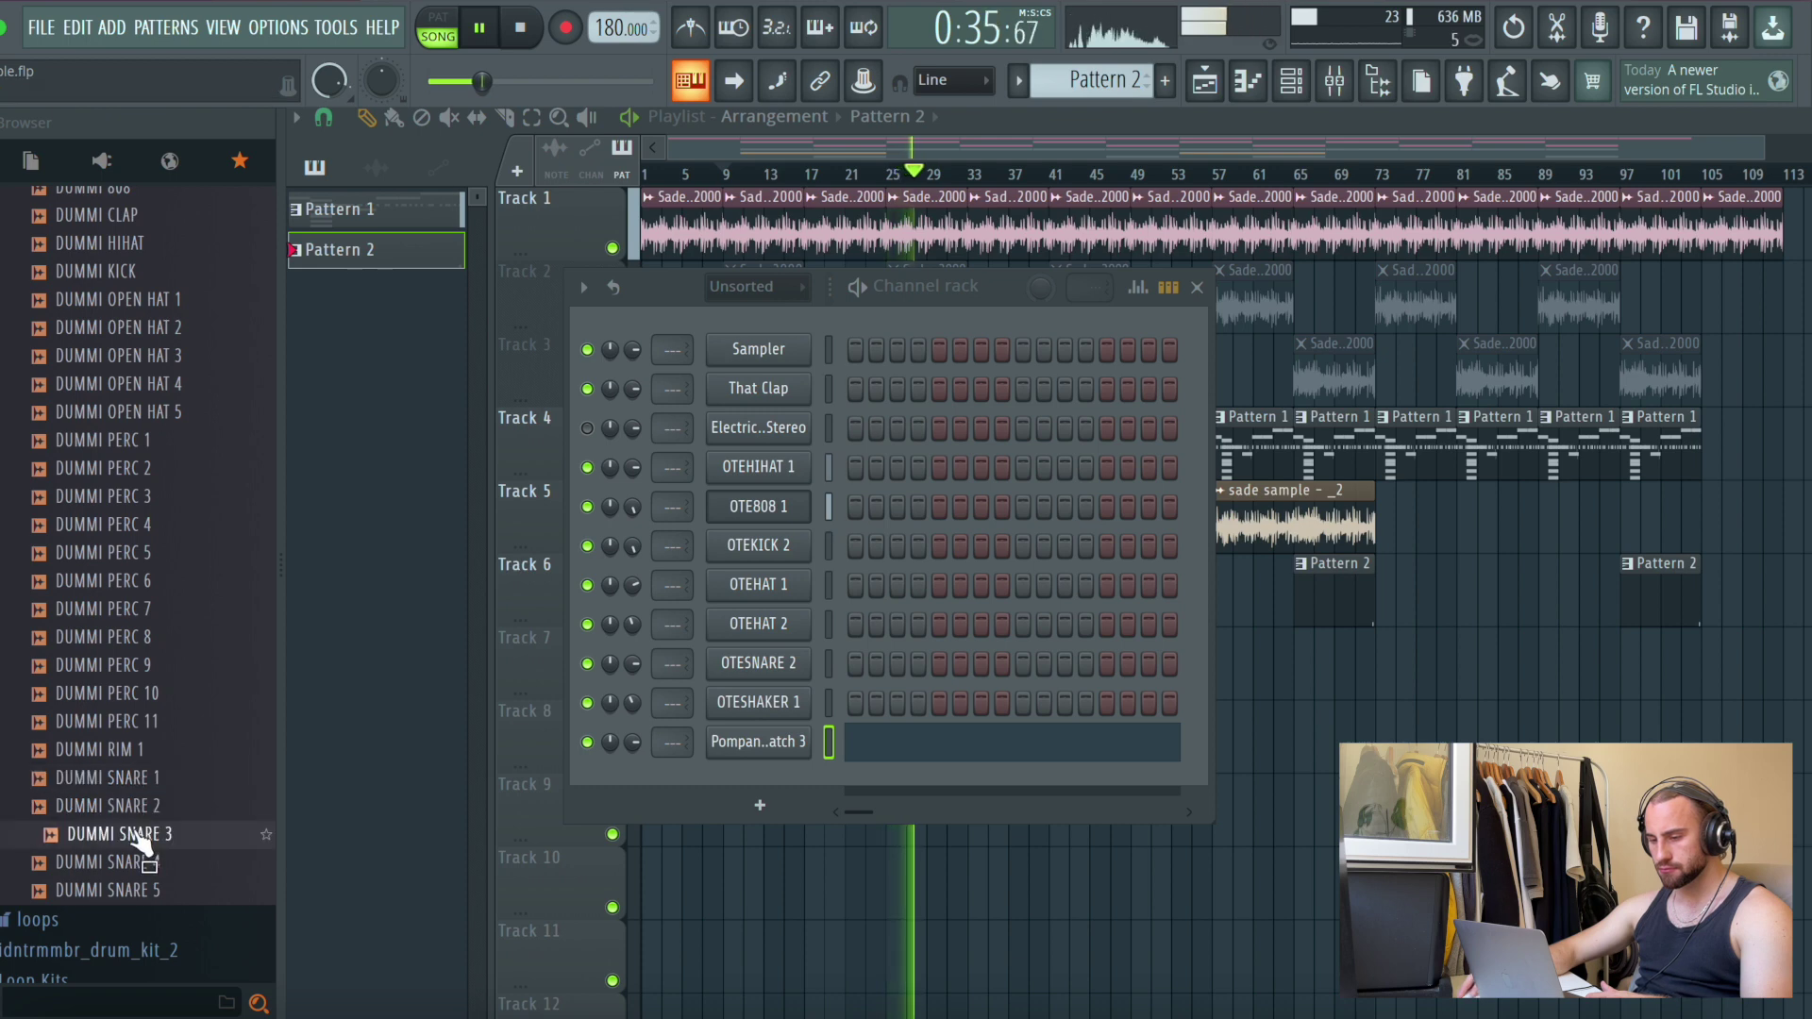
{"action": "left_click_drag", "start_coordinate": [784, 823], "coordinate": [767, 806]}
Place a C5 DUMMI SNARE 3 note seven eighths into bar 4 of Pattern 1 and lower that channel's volume
{"action": "right_click", "coordinate": [772, 779]}
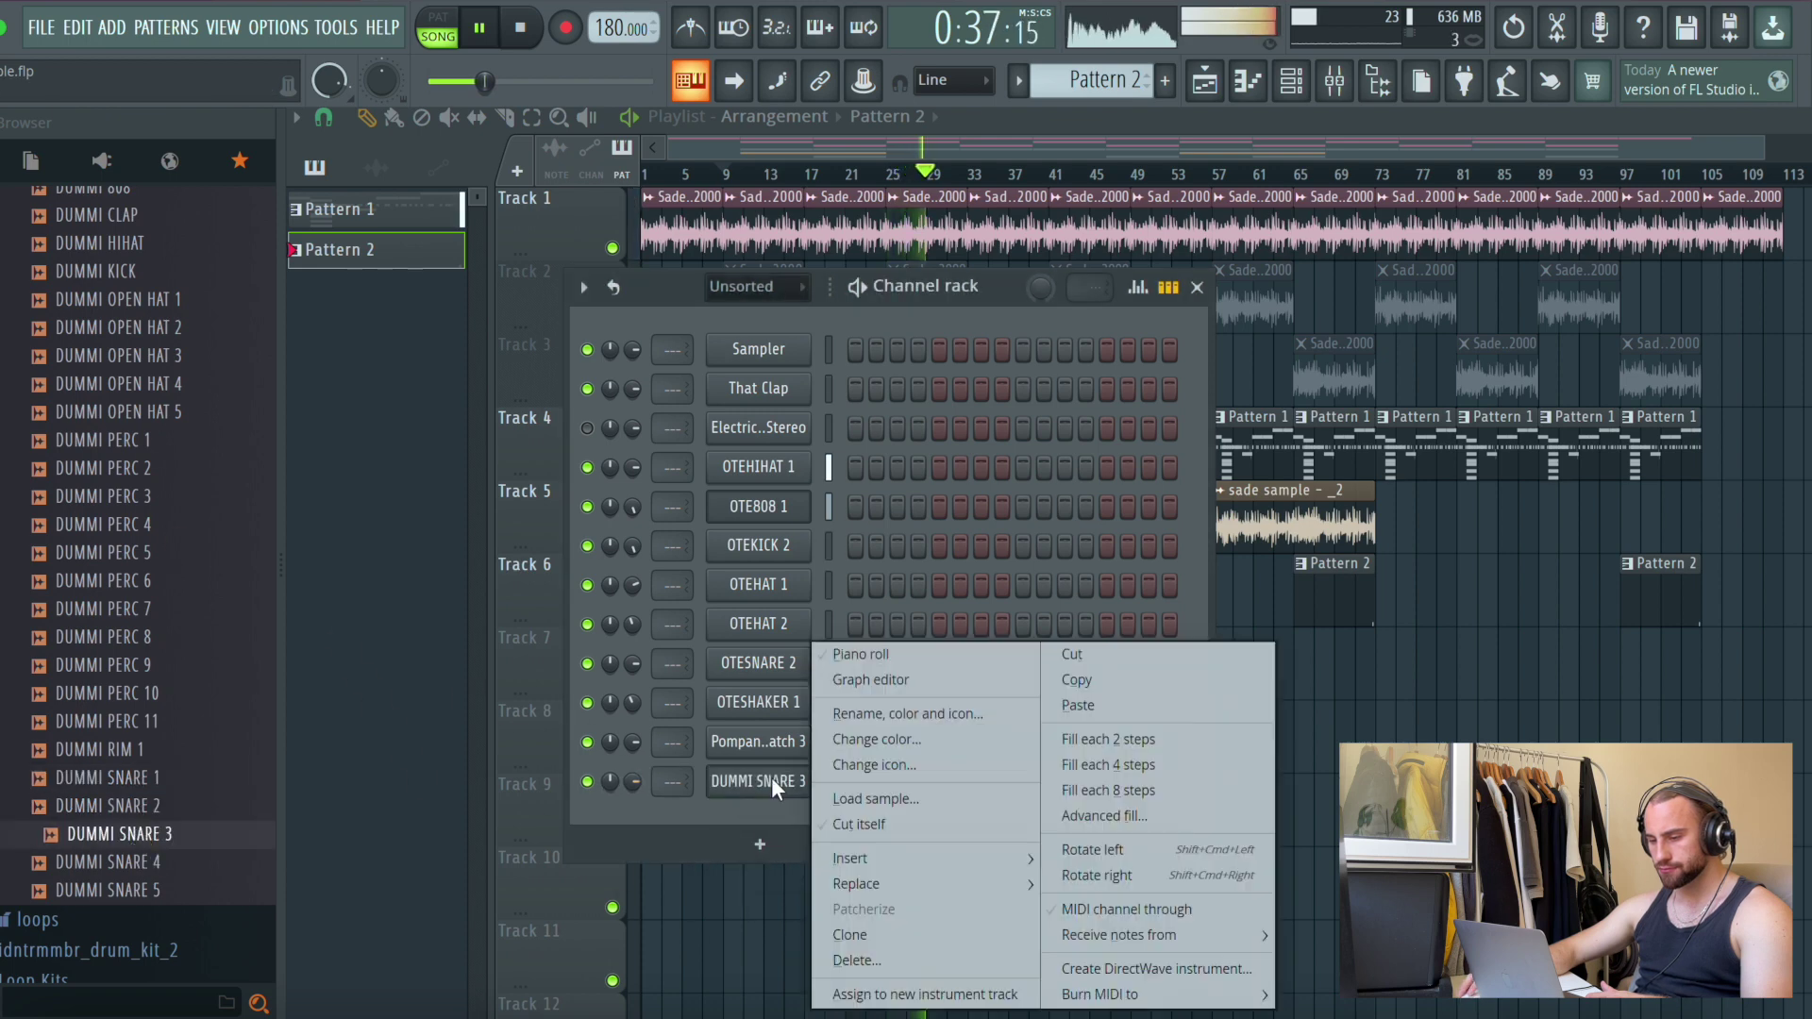
{"action": "left_click", "coordinate": [876, 659]}
{"action": "scroll", "coordinate": [1087, 79], "scroll_direction": "down", "scroll_amount": 1}
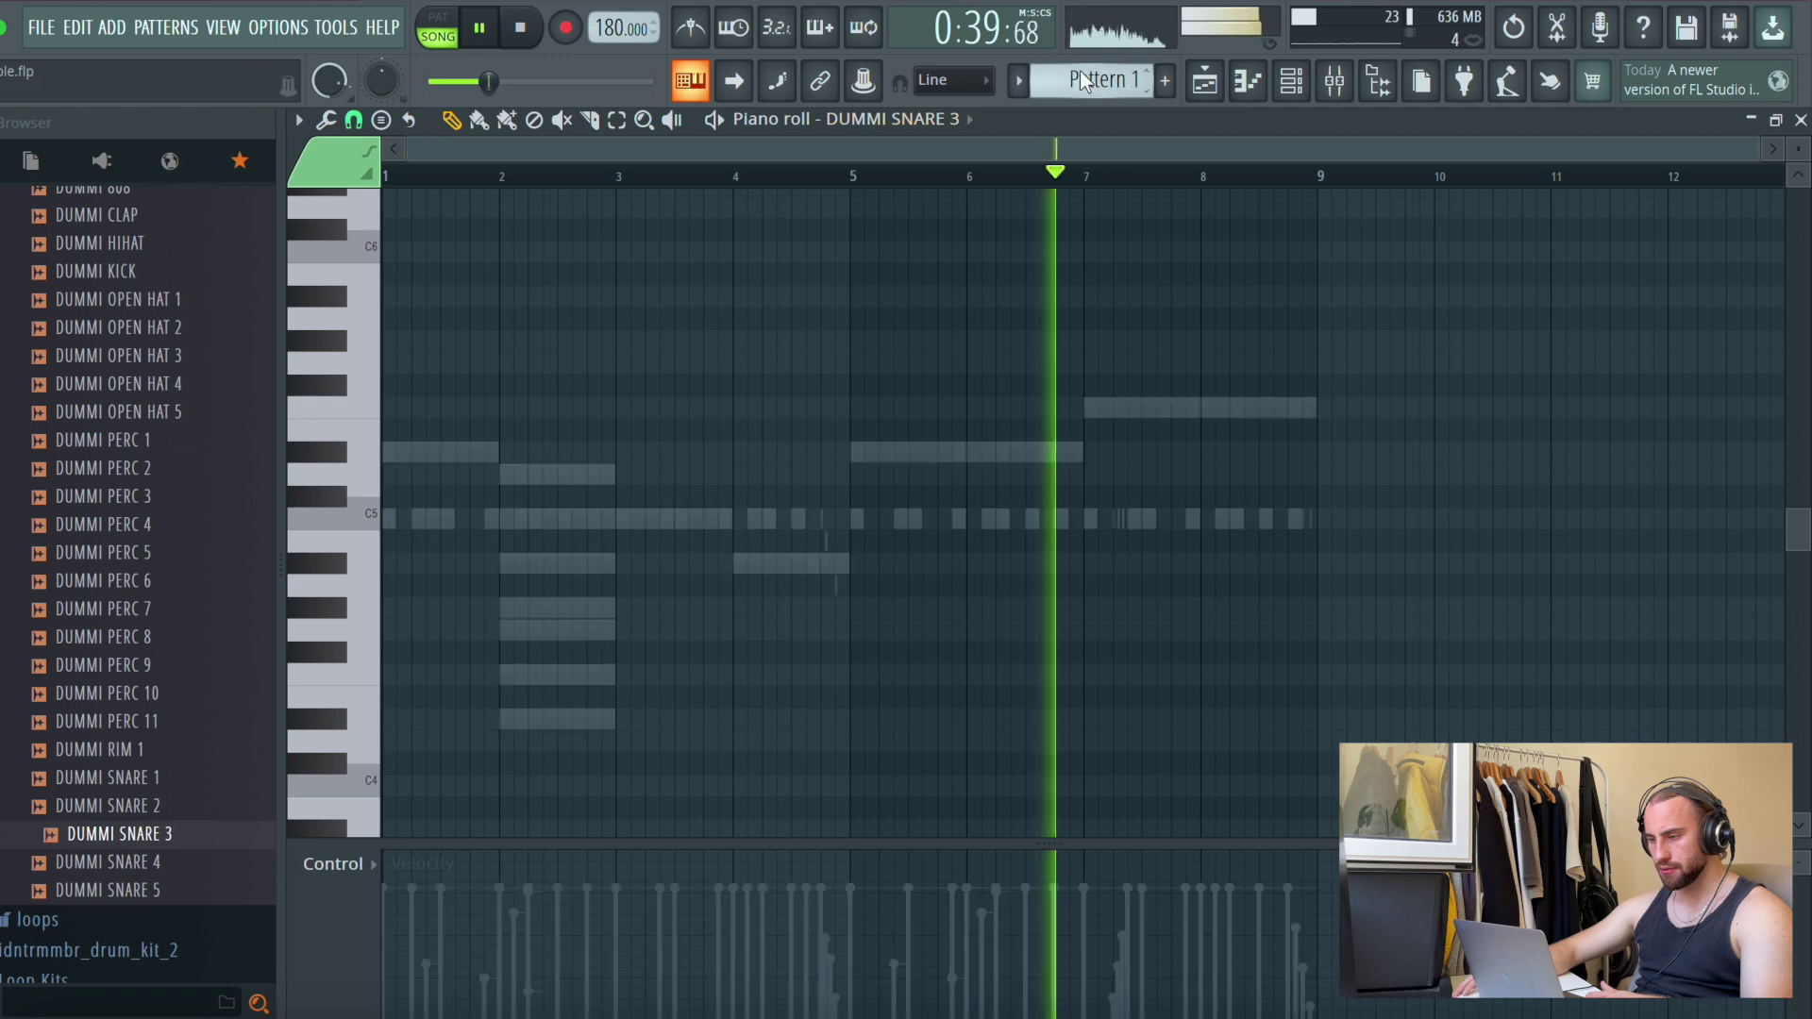
{"action": "left_click", "coordinate": [1310, 520]}
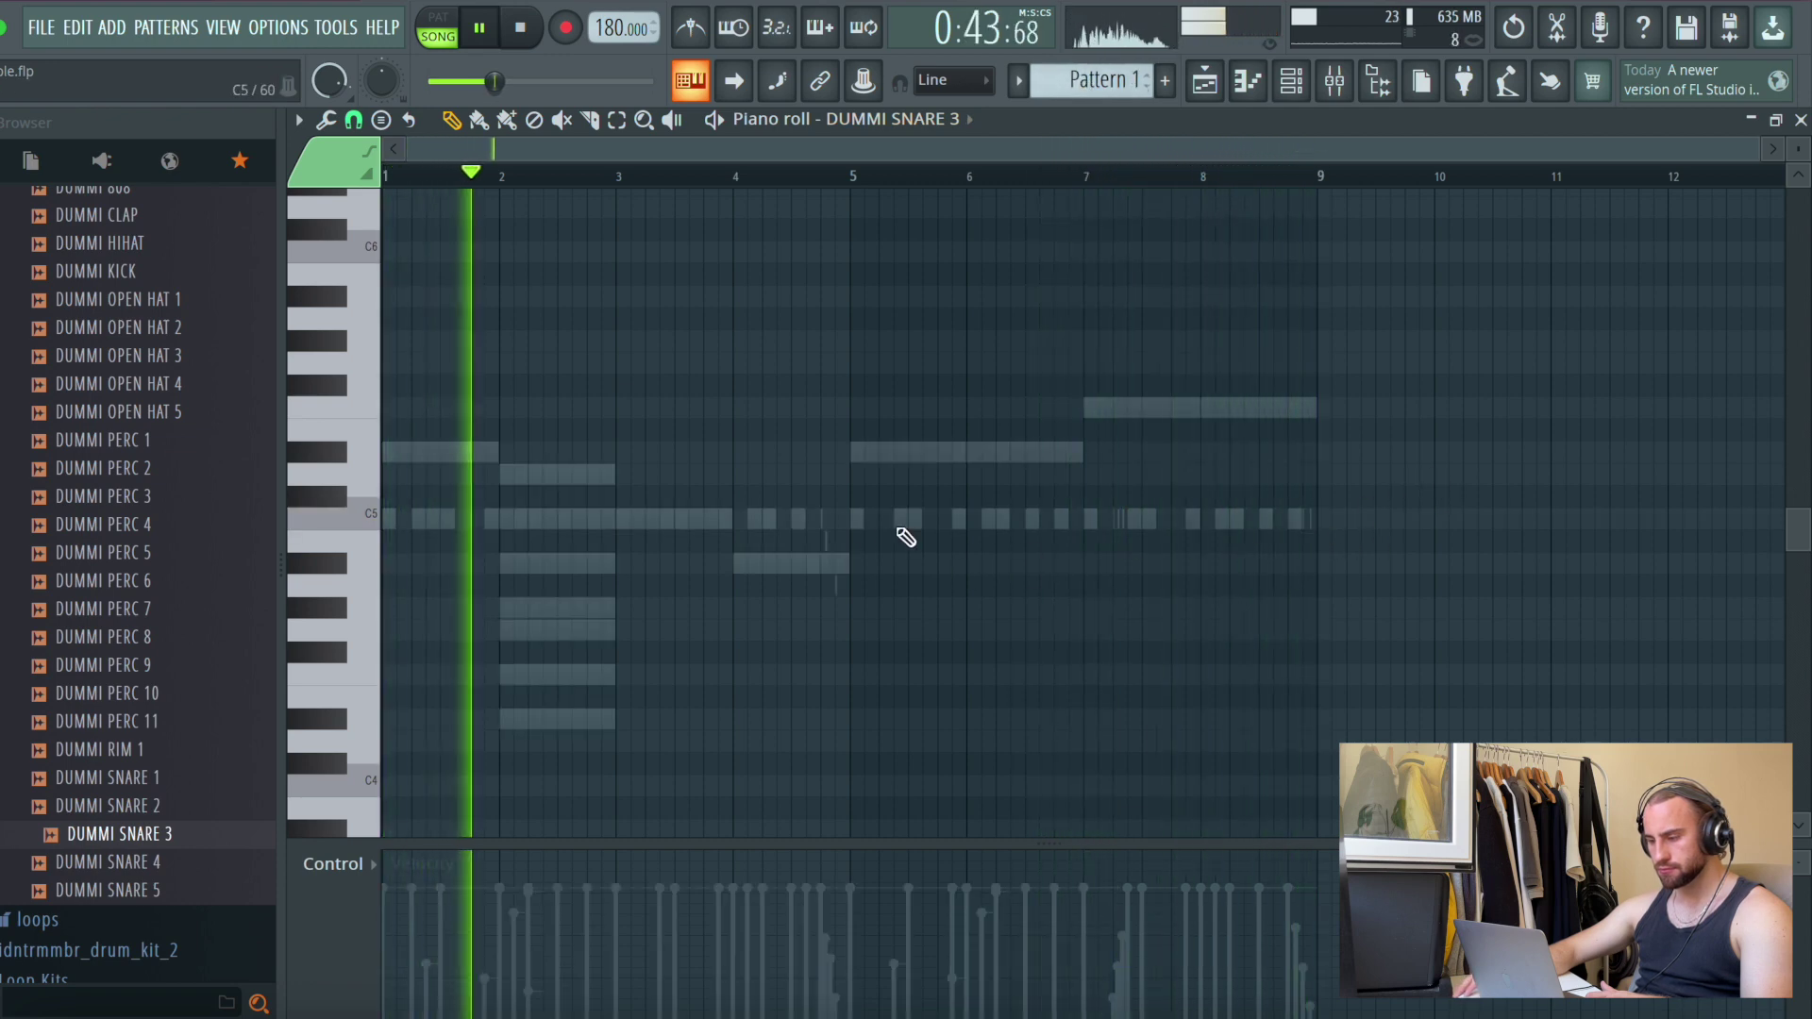
{"action": "left_click", "coordinate": [832, 518]}
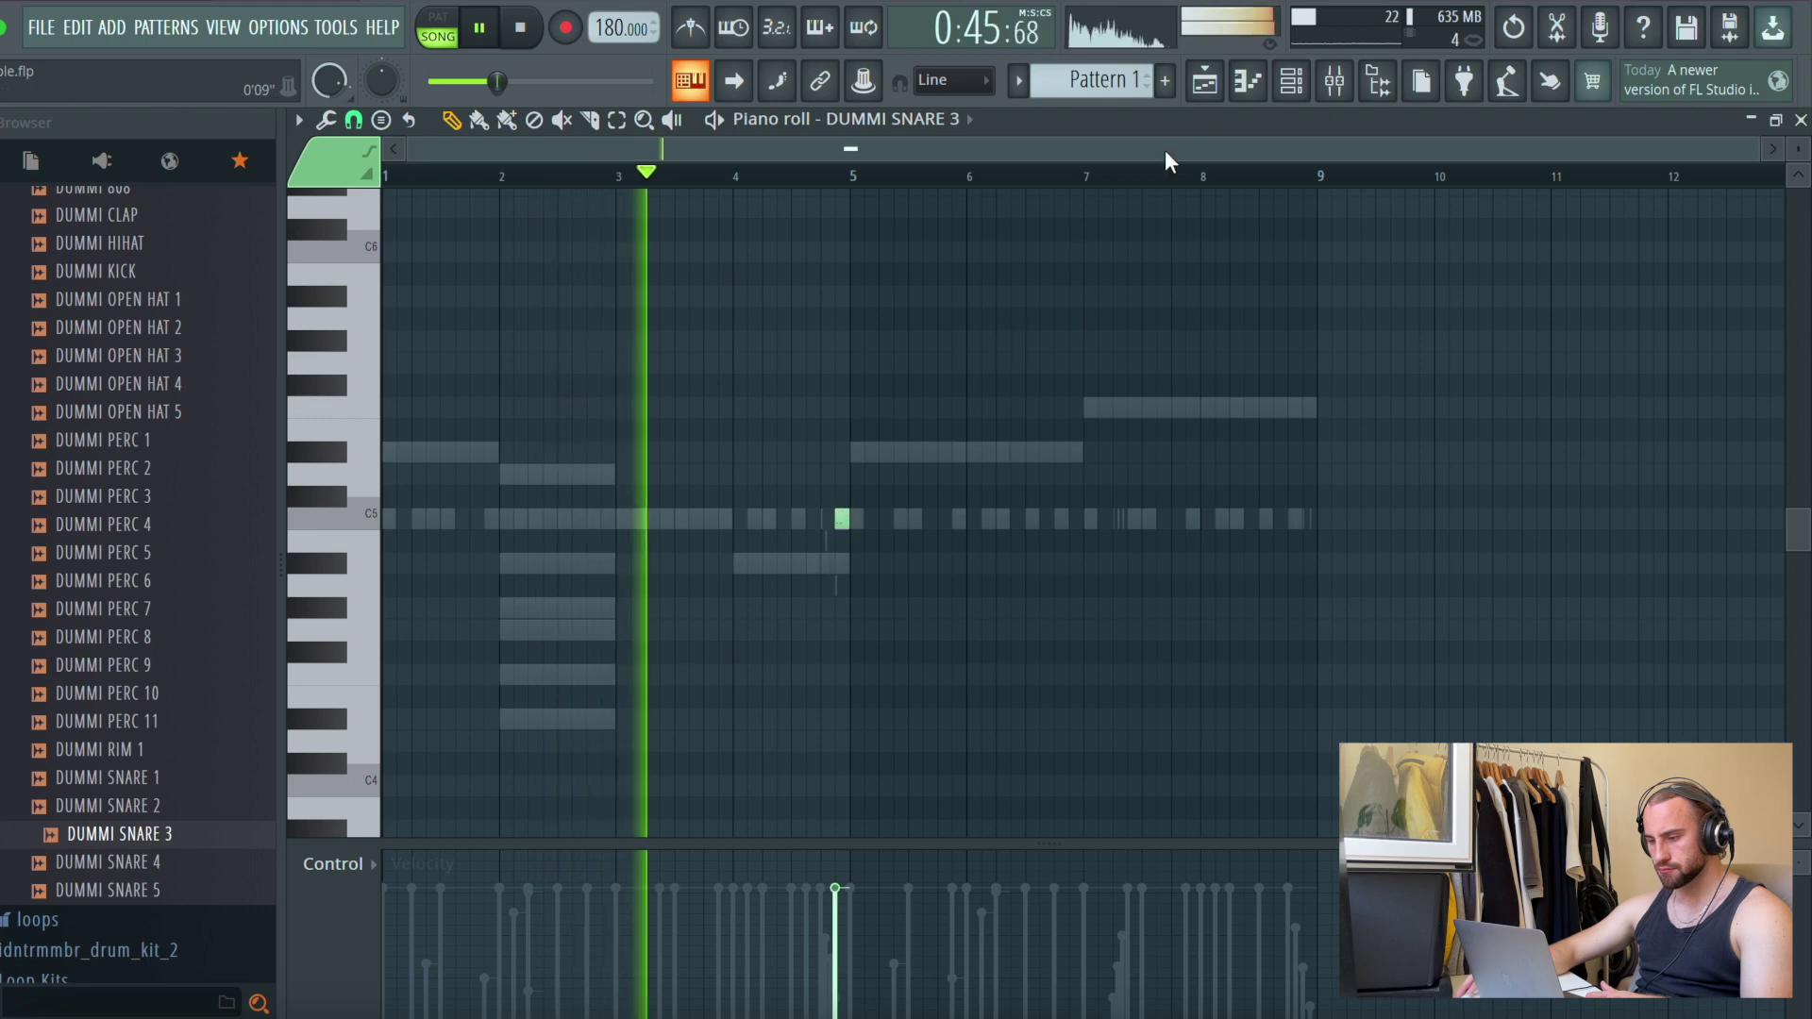
{"action": "left_click", "coordinate": [1291, 80]}
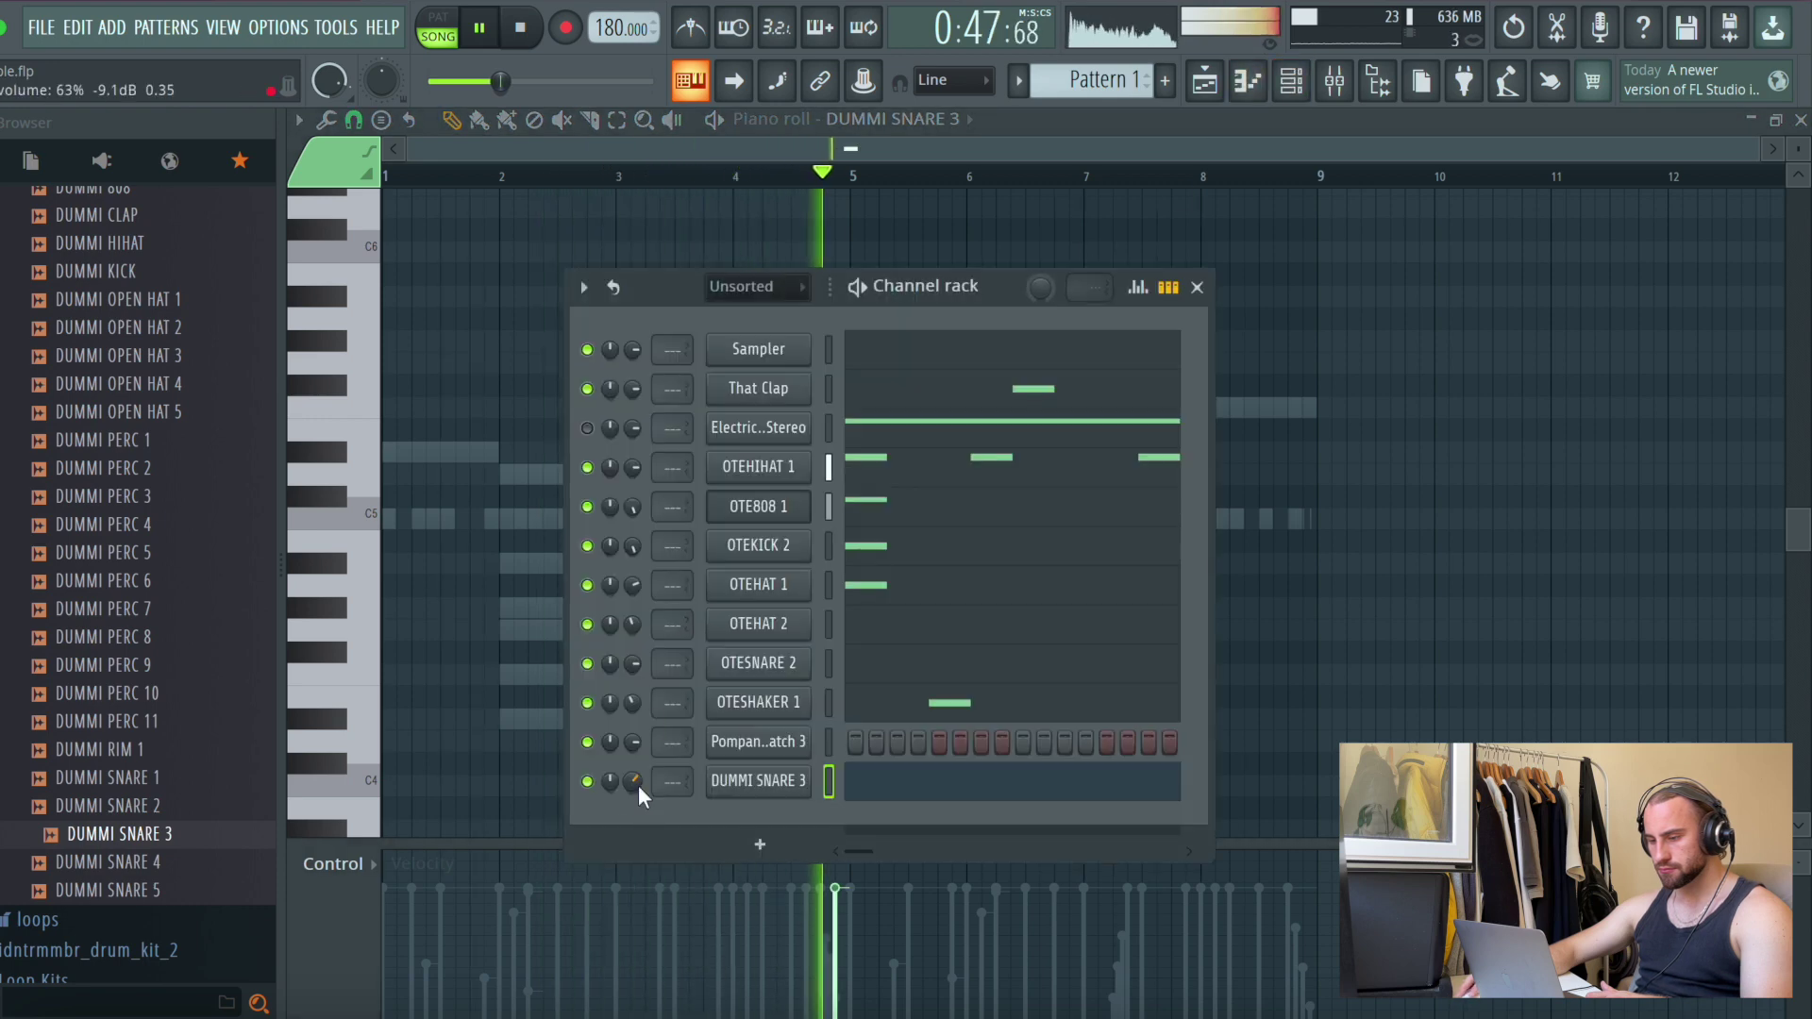
{"action": "left_click_drag", "start_coordinate": [638, 785], "coordinate": [634, 791]}
Add DUMMI SNARE 2 as a channel below DUMMI SNARE 3 and place its C5 note one eighth into bar 2
{"action": "left_click", "coordinate": [149, 812]}
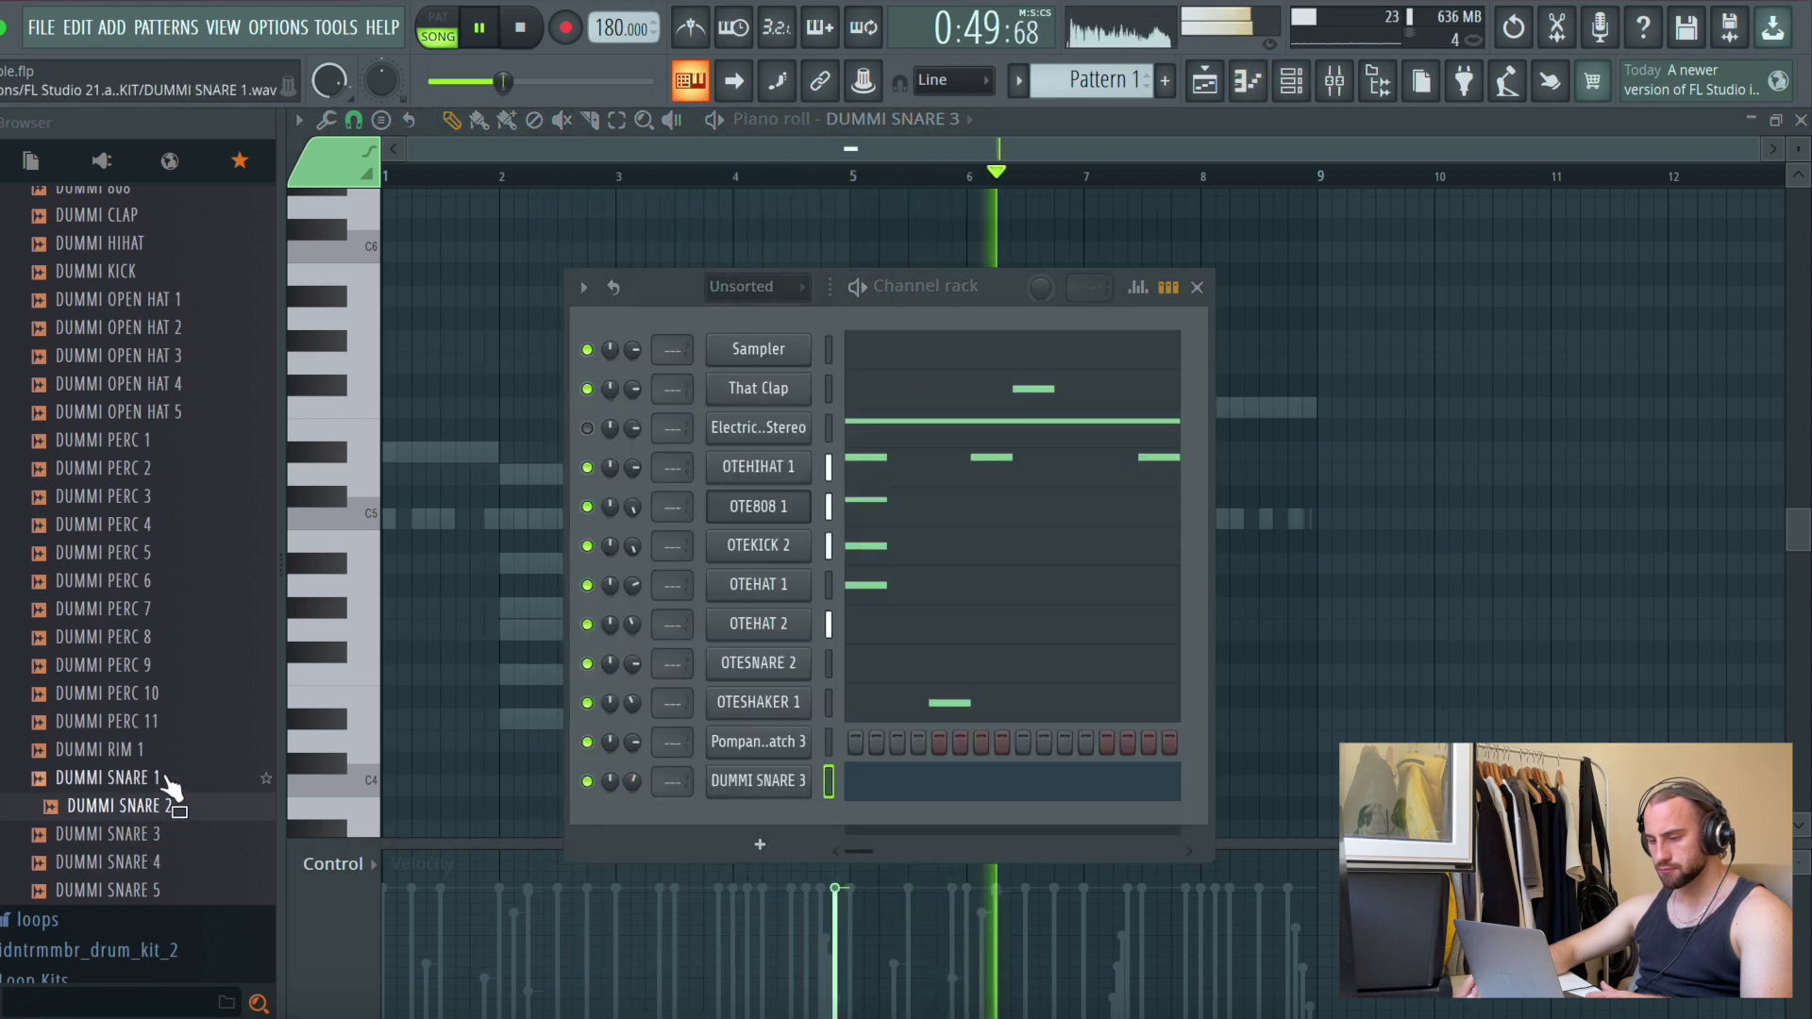
{"action": "left_click_drag", "start_coordinate": [165, 811], "coordinate": [752, 822]}
{"action": "right_click", "coordinate": [754, 824]}
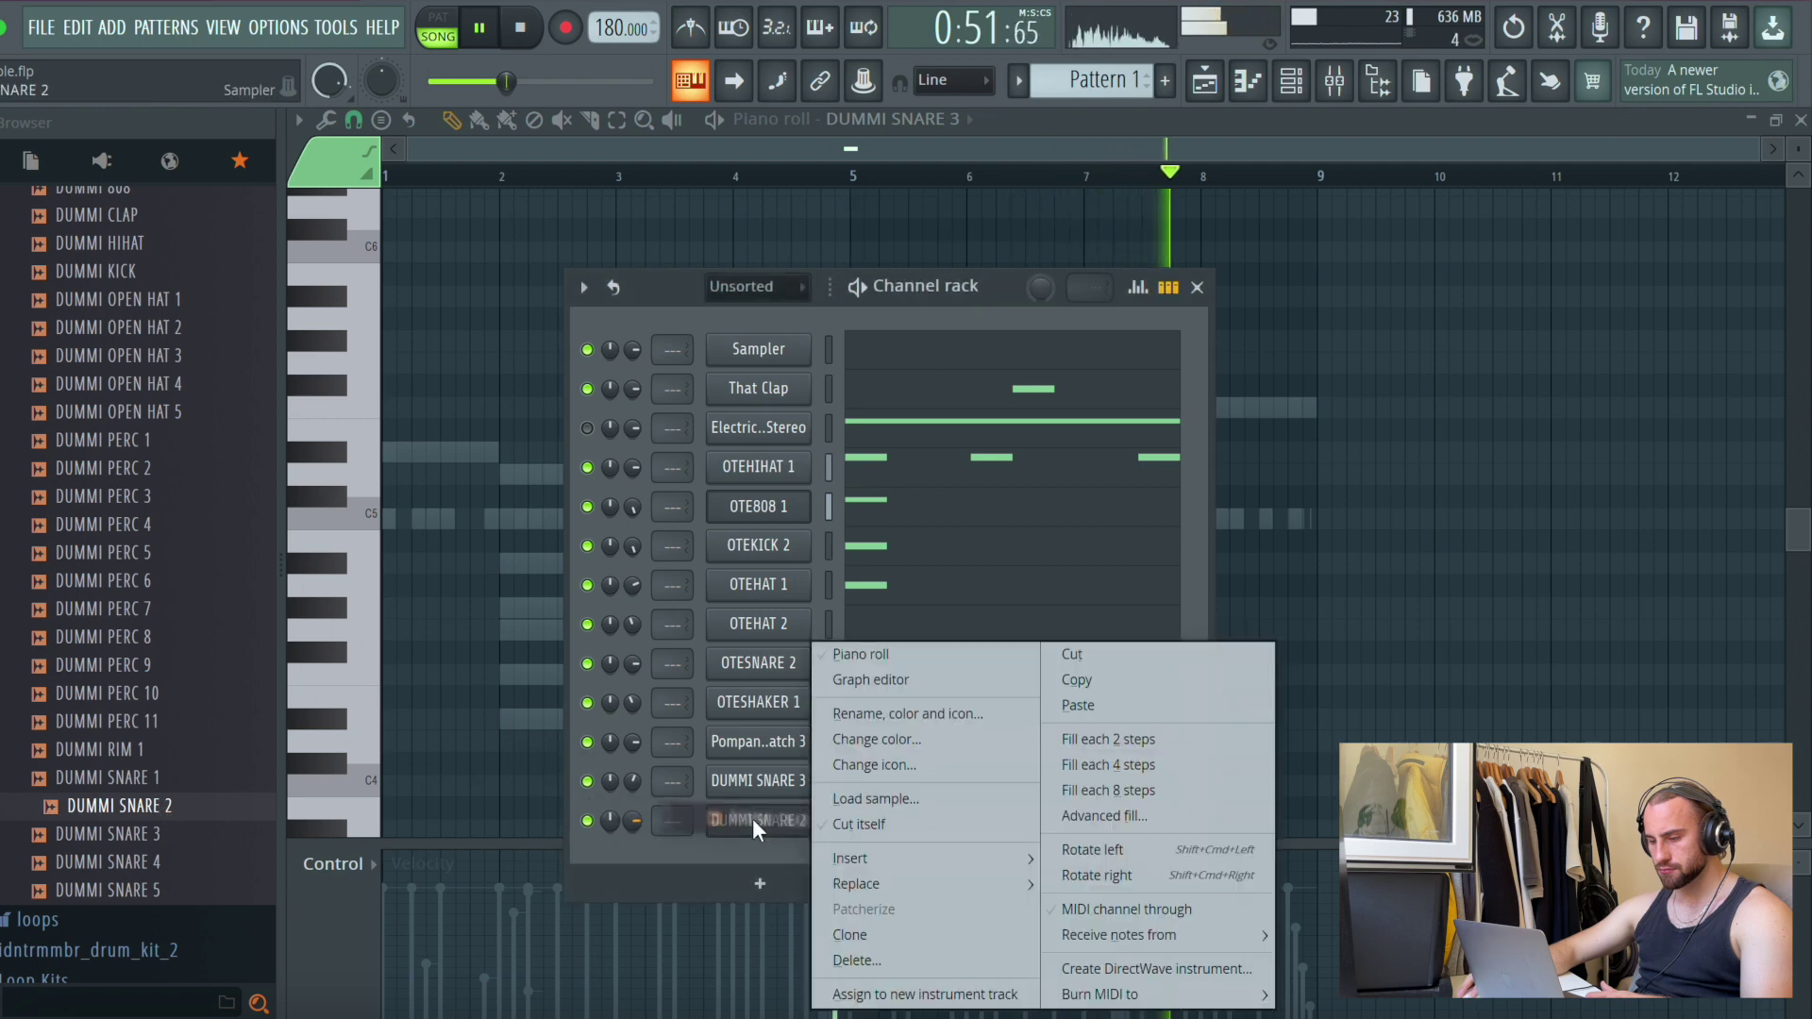
{"action": "left_click", "coordinate": [835, 654]}
{"action": "key", "text": "space"}
{"action": "key", "text": "space"}
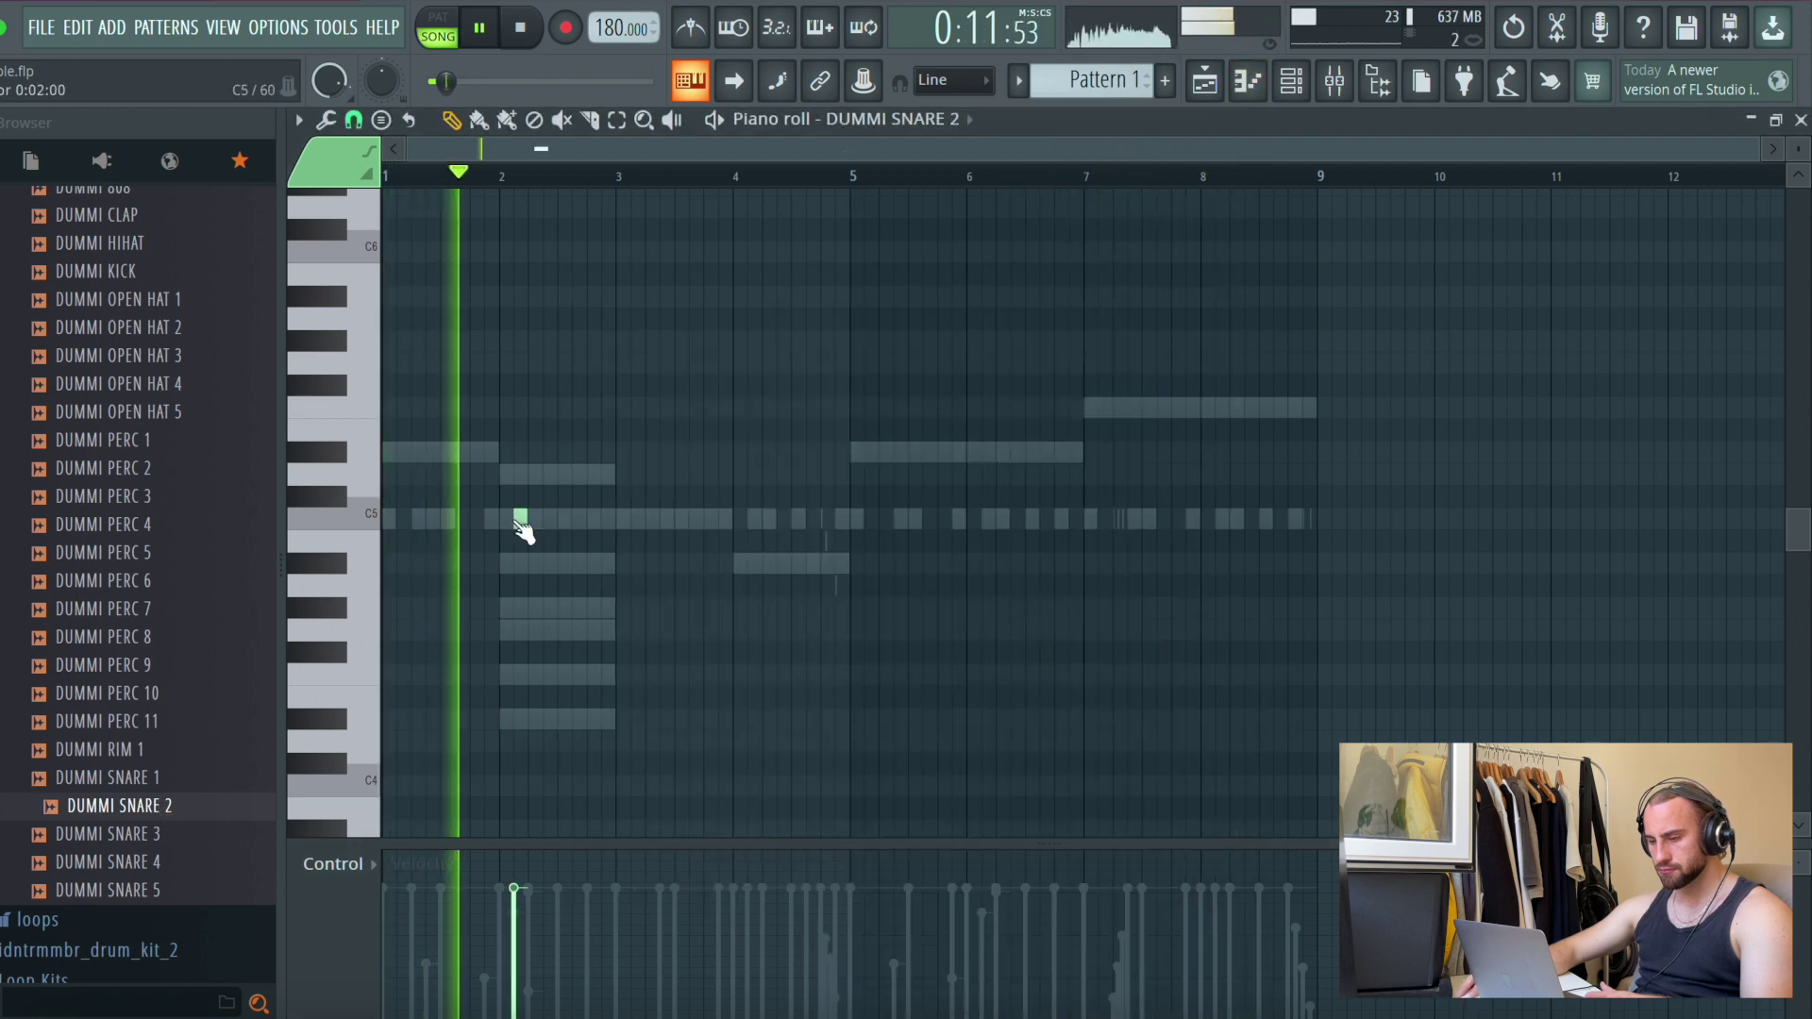
Add a second C5 DUMMI SNARE 2 note seven eighths into bar 1 and reduce its velocity
{"action": "left_click", "coordinate": [488, 953]}
{"action": "key", "text": "space"}
{"action": "key", "text": "space"}
{"action": "left_click", "coordinate": [489, 973]}
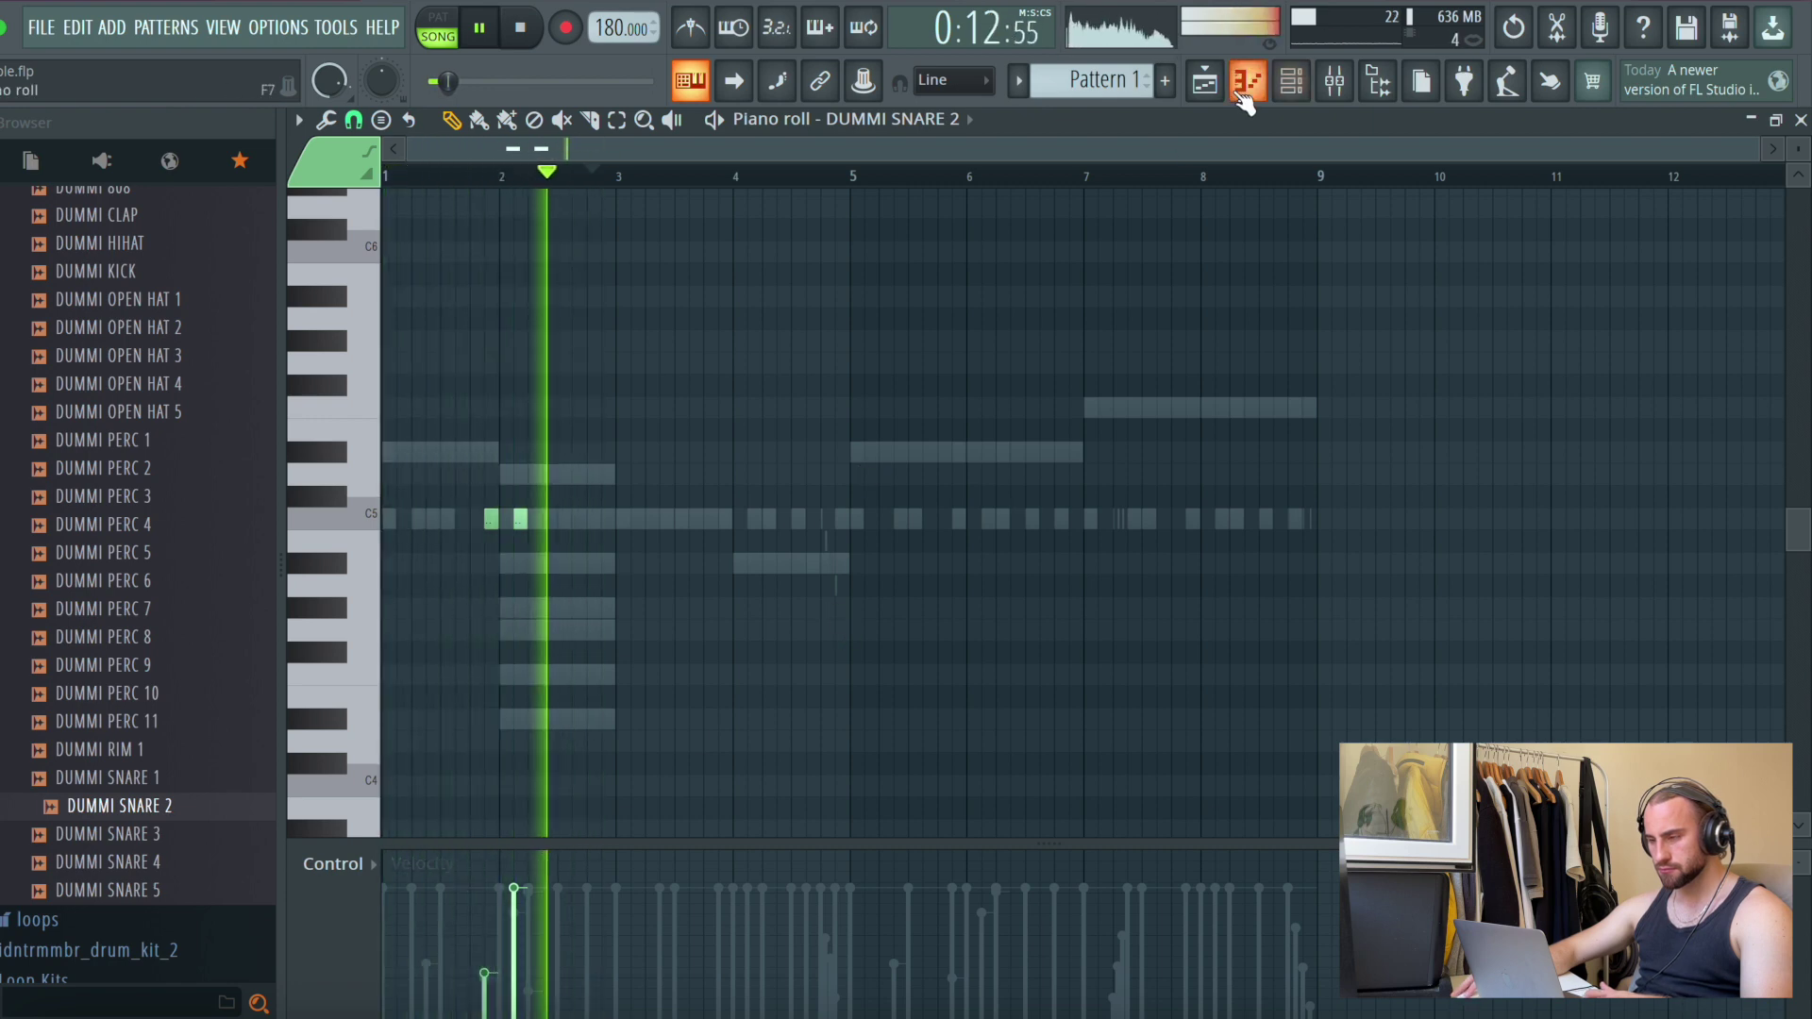
Replace the OTEHAT 2 channel's sample with DUMMI OPEN HAT 5 from the GODUMMI drum kit and play it back briefly
{"action": "left_click", "coordinate": [1204, 82]}
{"action": "left_click", "coordinate": [1290, 82]}
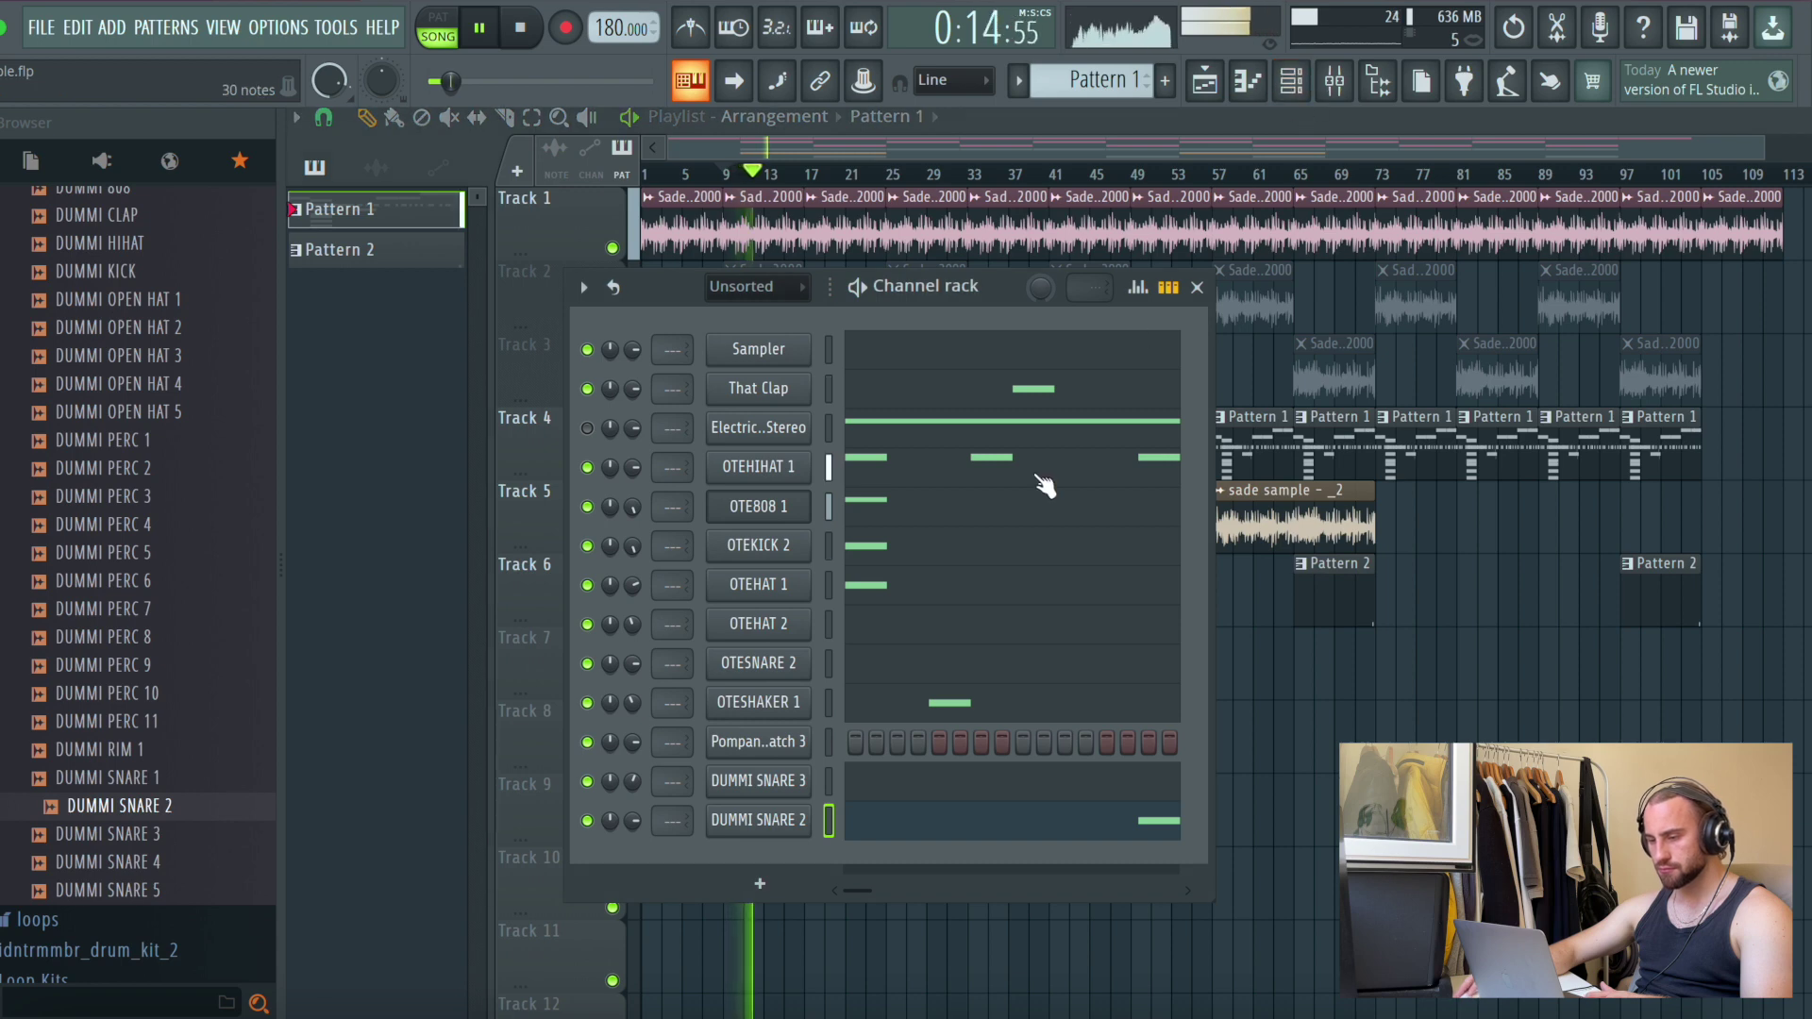
{"action": "scroll", "coordinate": [60, 485], "scroll_direction": "up", "scroll_amount": 3}
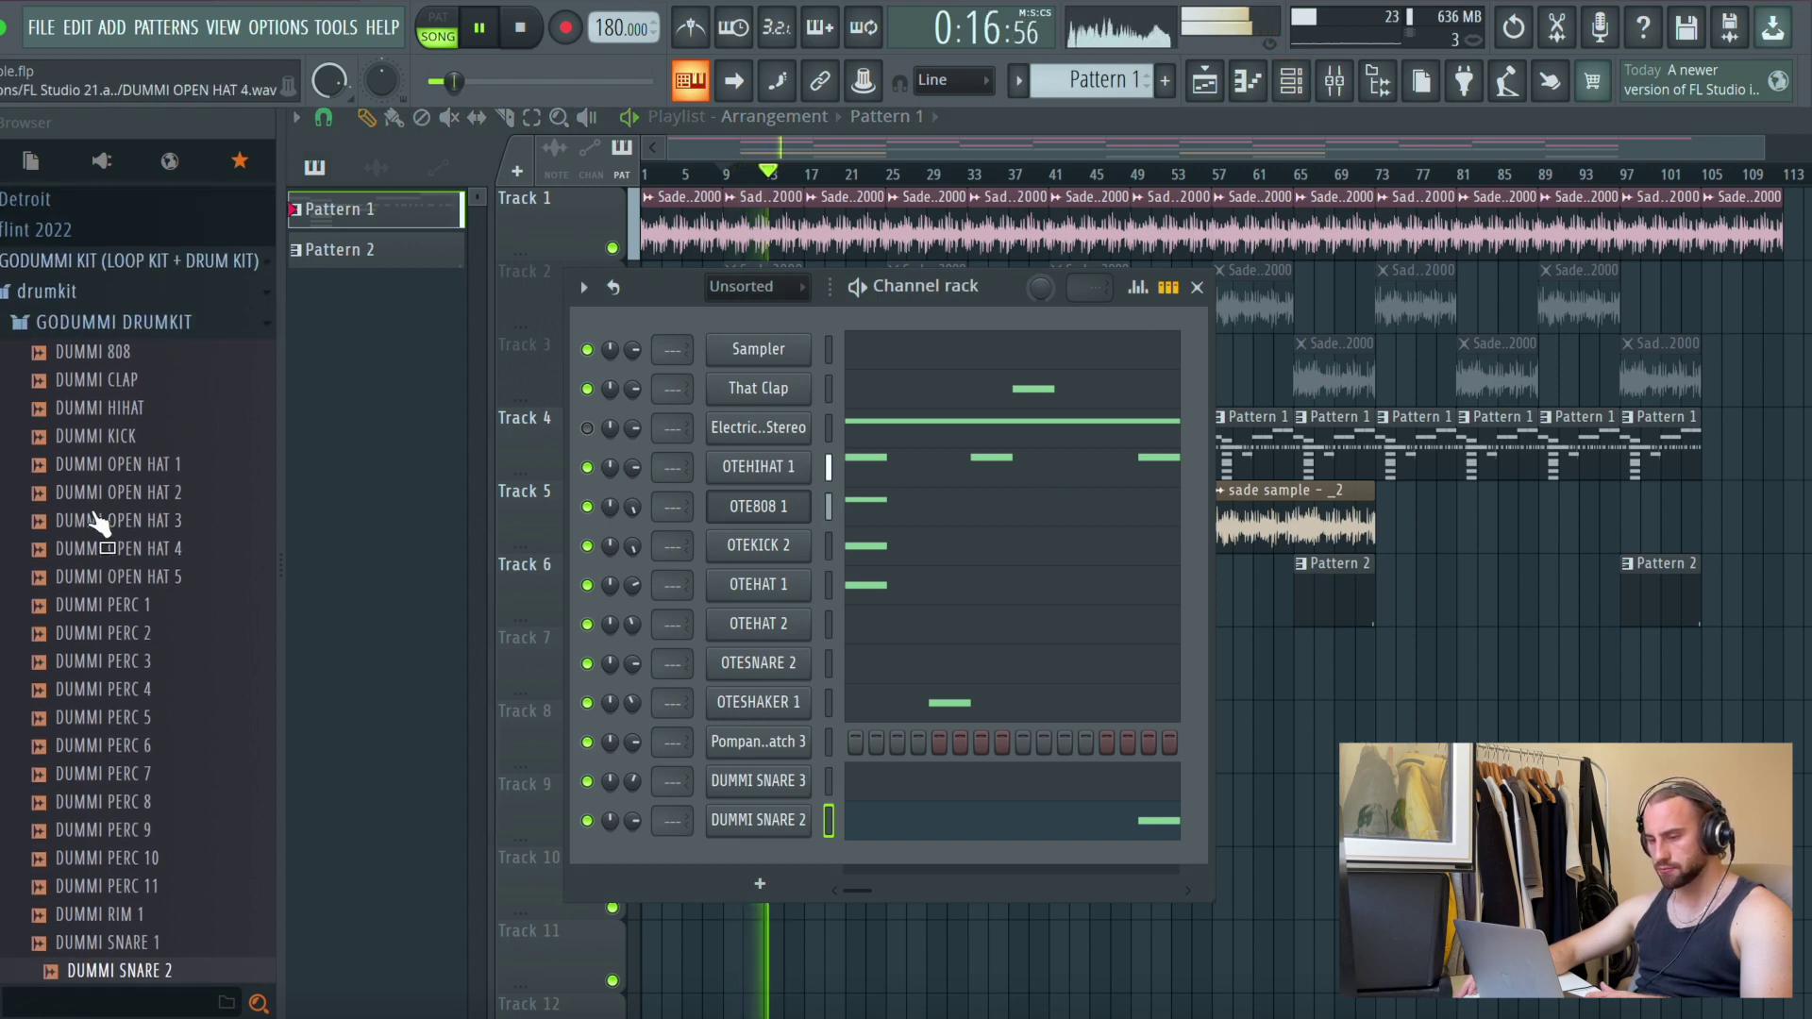
{"action": "left_click", "coordinate": [162, 583]}
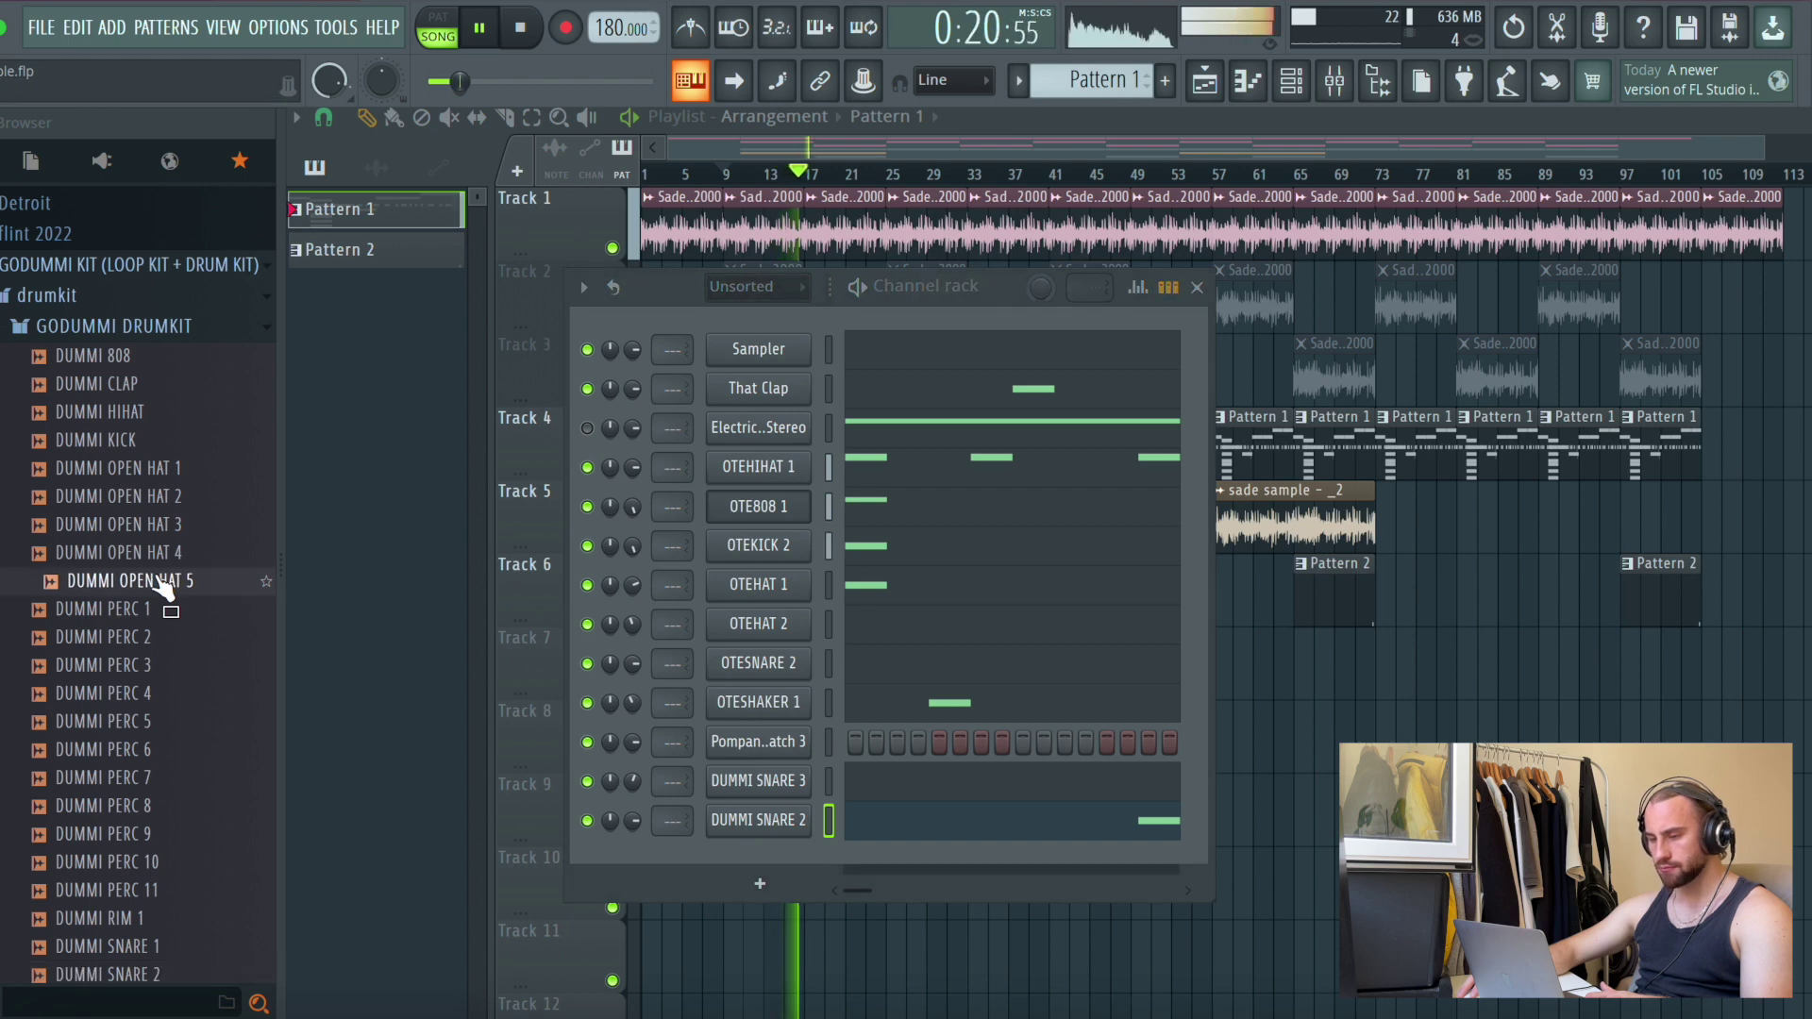
{"action": "key", "text": "space"}
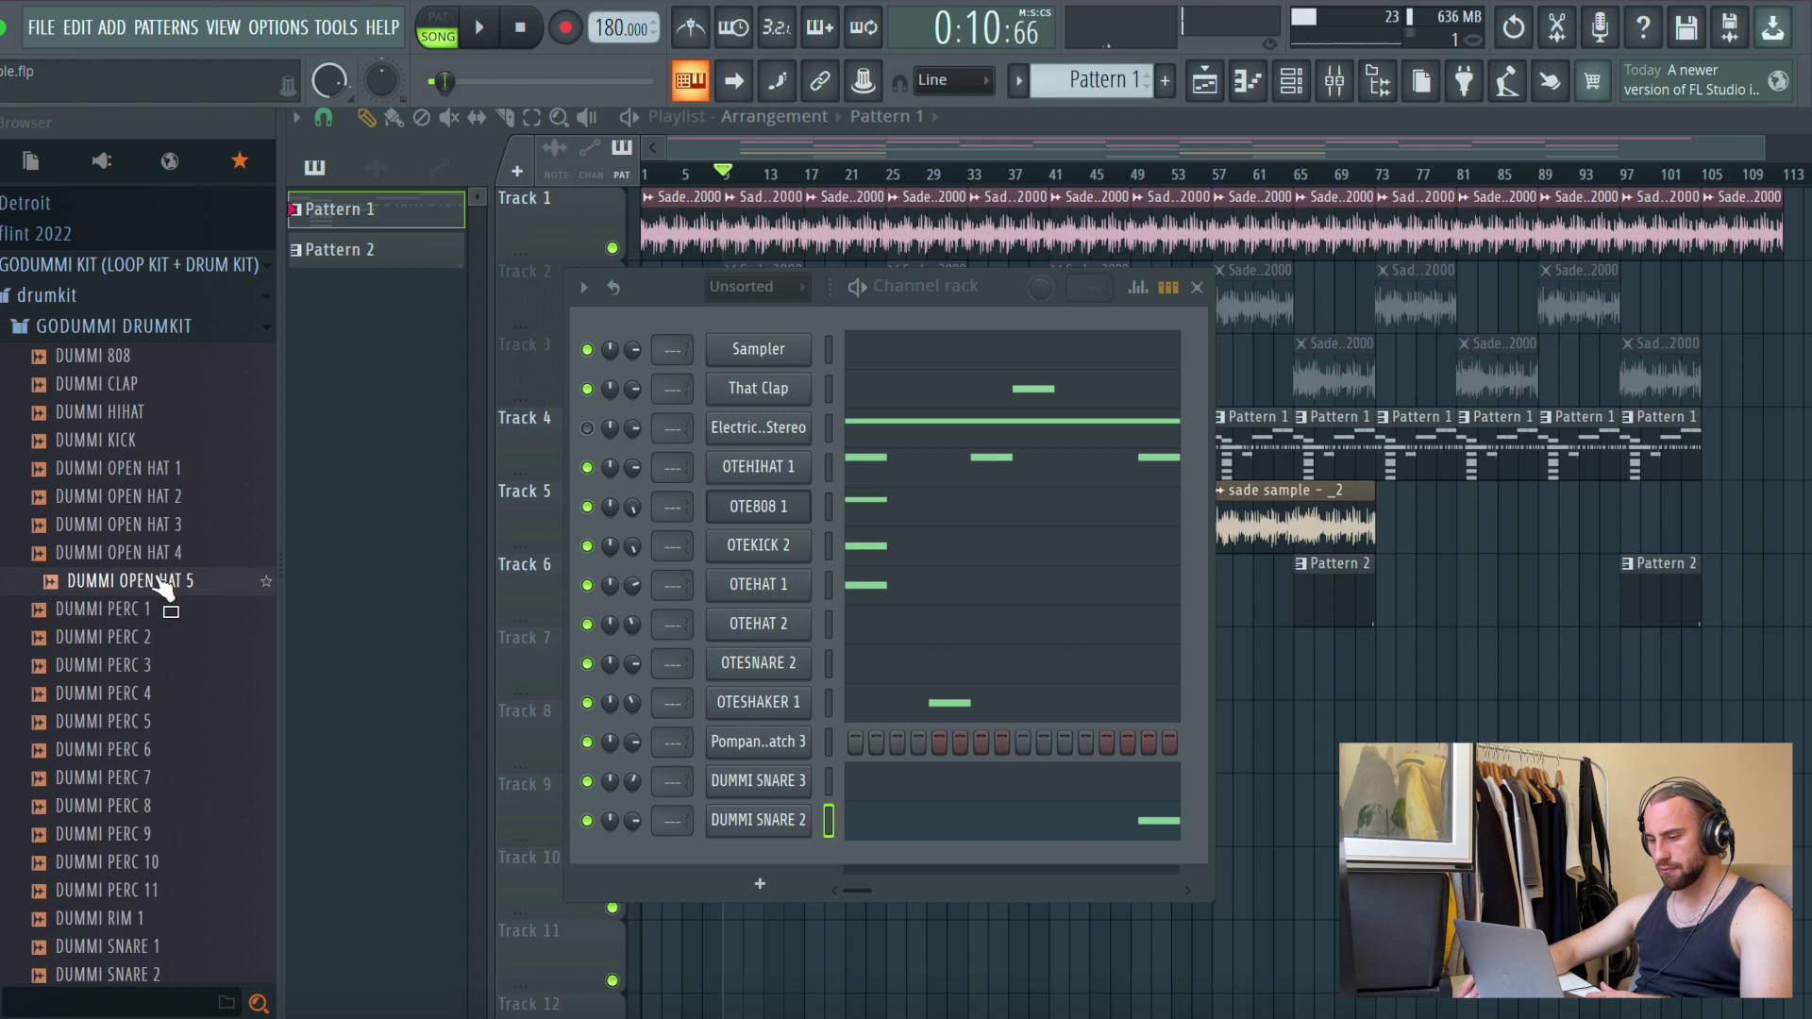
{"action": "left_click_drag", "start_coordinate": [758, 647], "coordinate": [747, 630]}
{"action": "key", "text": "space"}
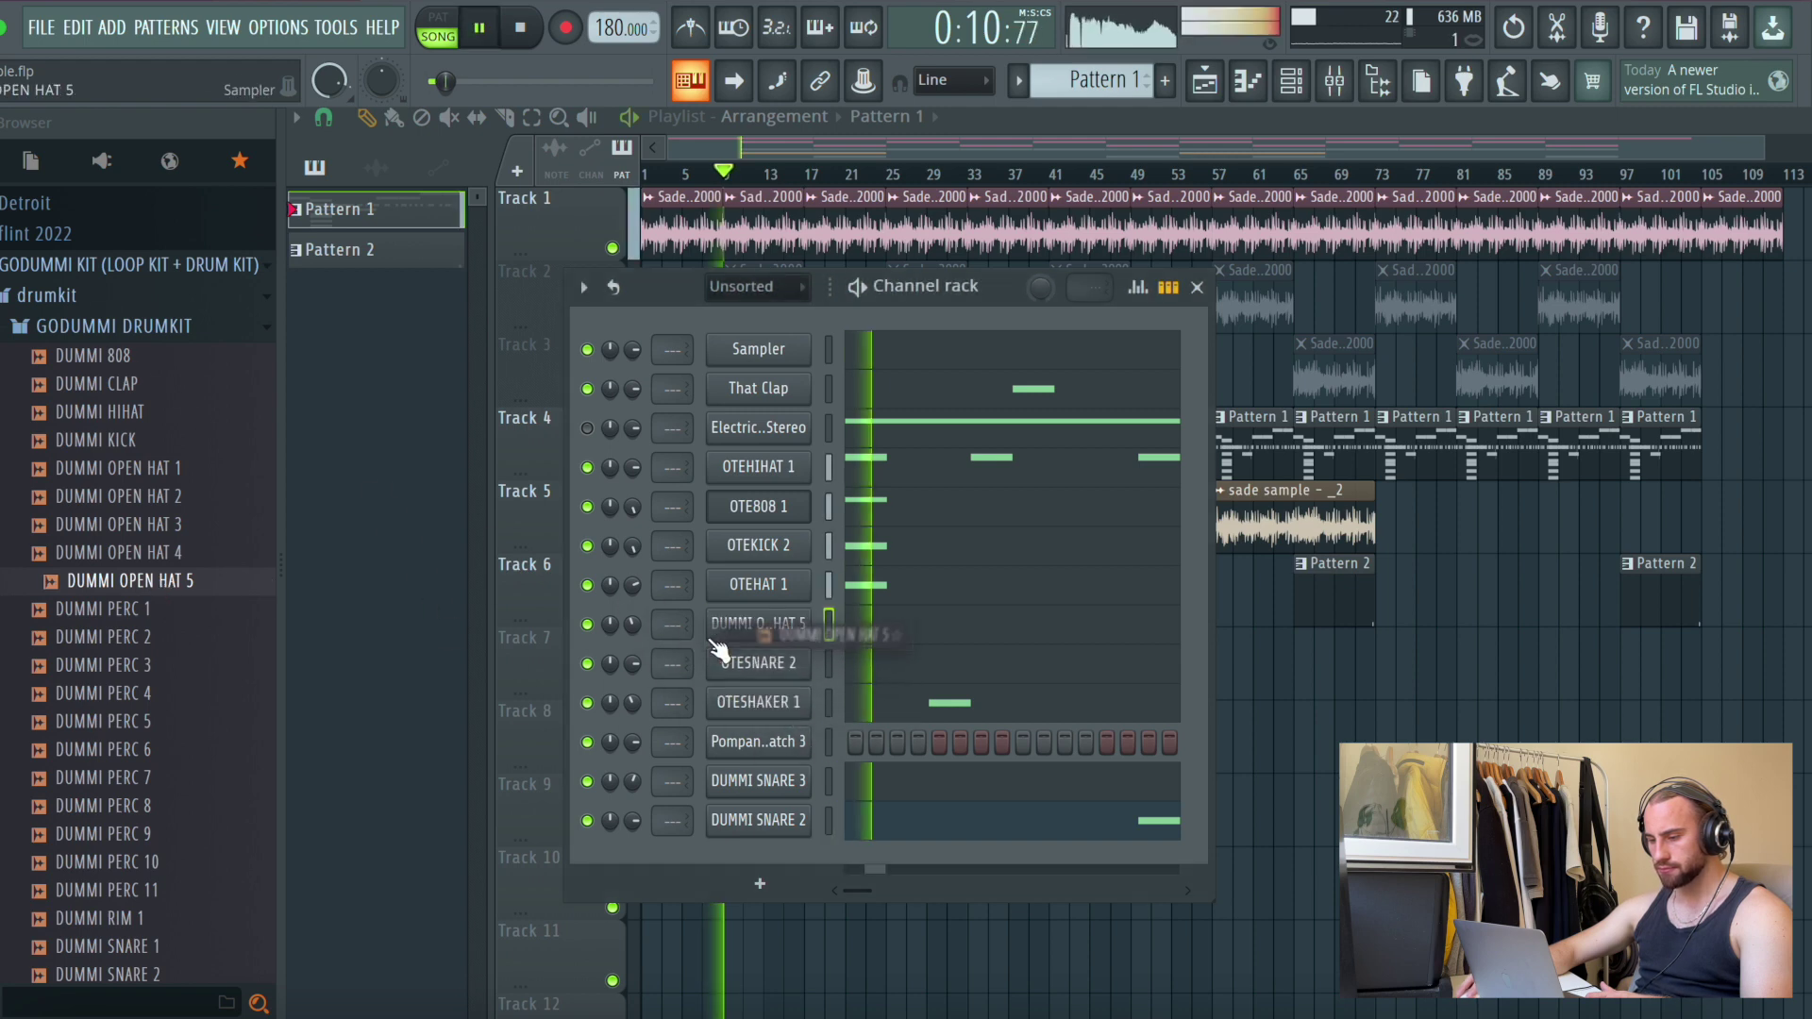
{"action": "key", "text": "space"}
Audition the remaining DUMMI open hat and percussion samples in the GODUMMI drum kit
{"action": "left_click", "coordinate": [174, 555]}
{"action": "left_click", "coordinate": [170, 525]}
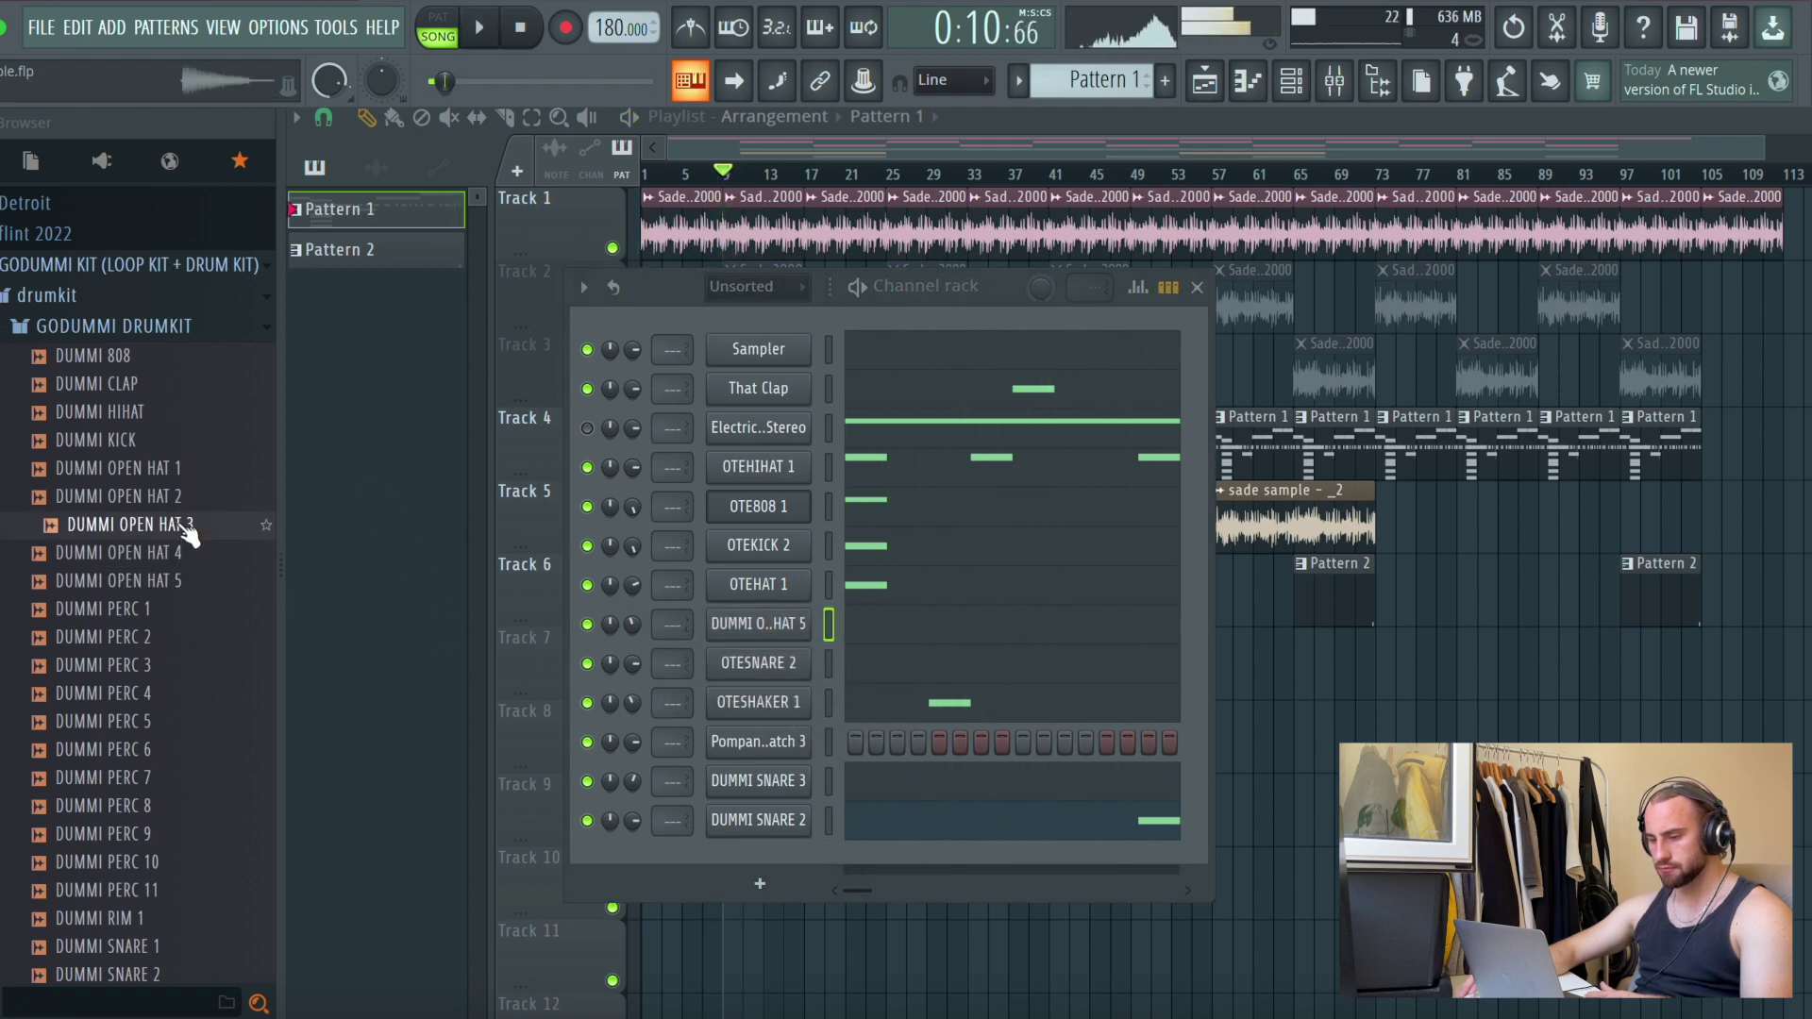
{"action": "left_click", "coordinate": [178, 469]}
{"action": "left_click", "coordinate": [186, 497]}
{"action": "left_click", "coordinate": [177, 554]}
{"action": "left_click", "coordinate": [177, 527]}
{"action": "left_click", "coordinate": [179, 666]}
{"action": "left_click", "coordinate": [182, 695]}
{"action": "left_click", "coordinate": [179, 722]}
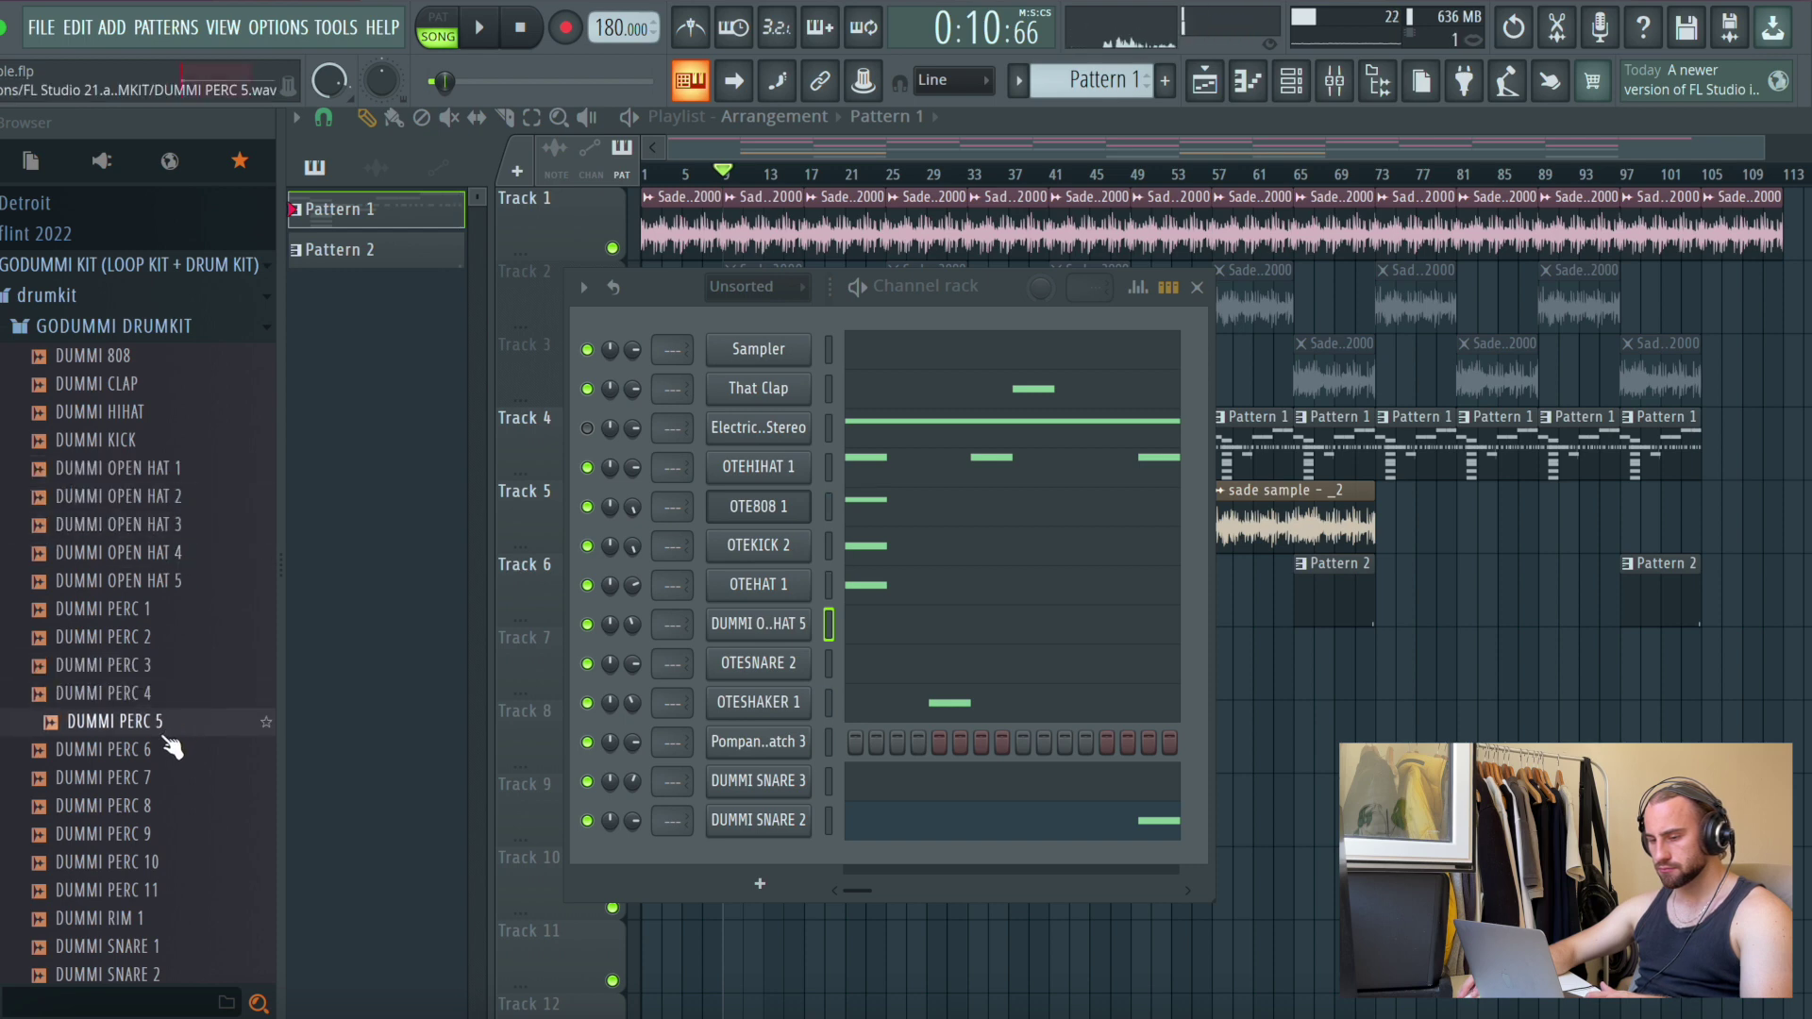
{"action": "key", "text": "space"}
{"action": "left_click", "coordinate": [184, 834]}
{"action": "left_click", "coordinate": [137, 297]}
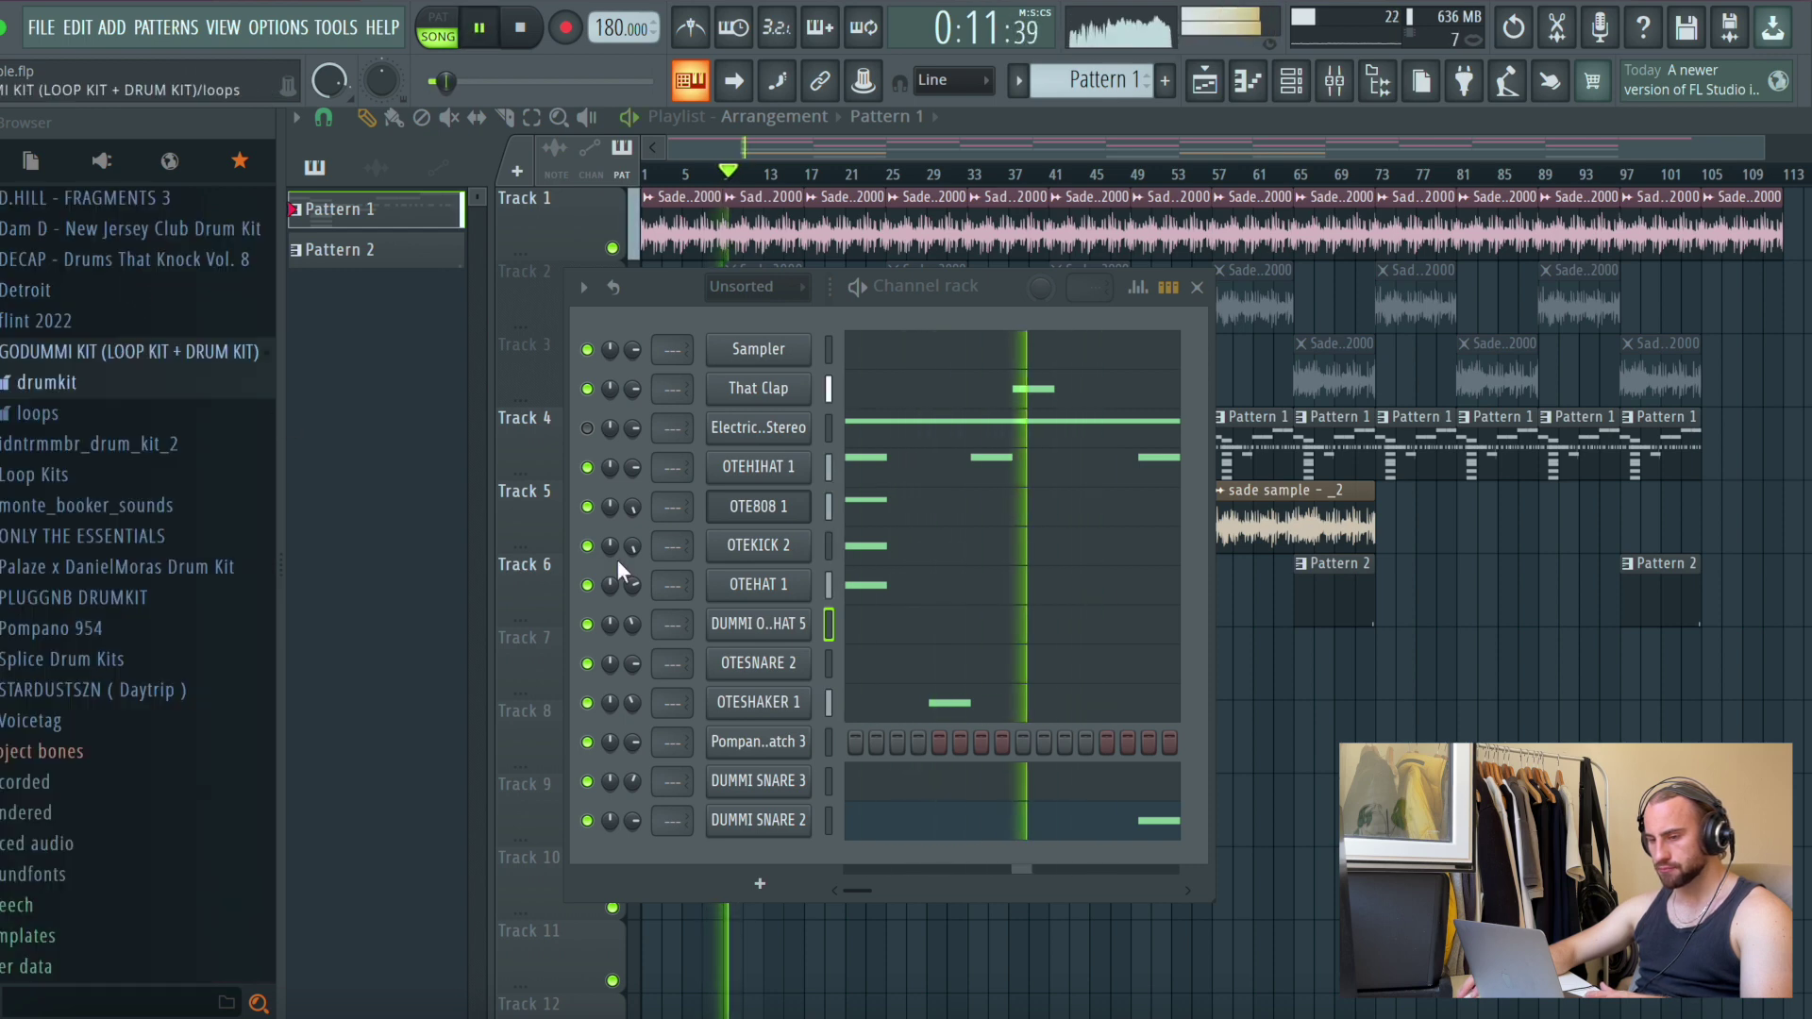
Route the That Clap channel and the channels from OTEHIHAT 1 through DUMMI SNARE 2 to consecutive mixer tracks starting at Insert 3
{"action": "left_click", "coordinate": [827, 390]}
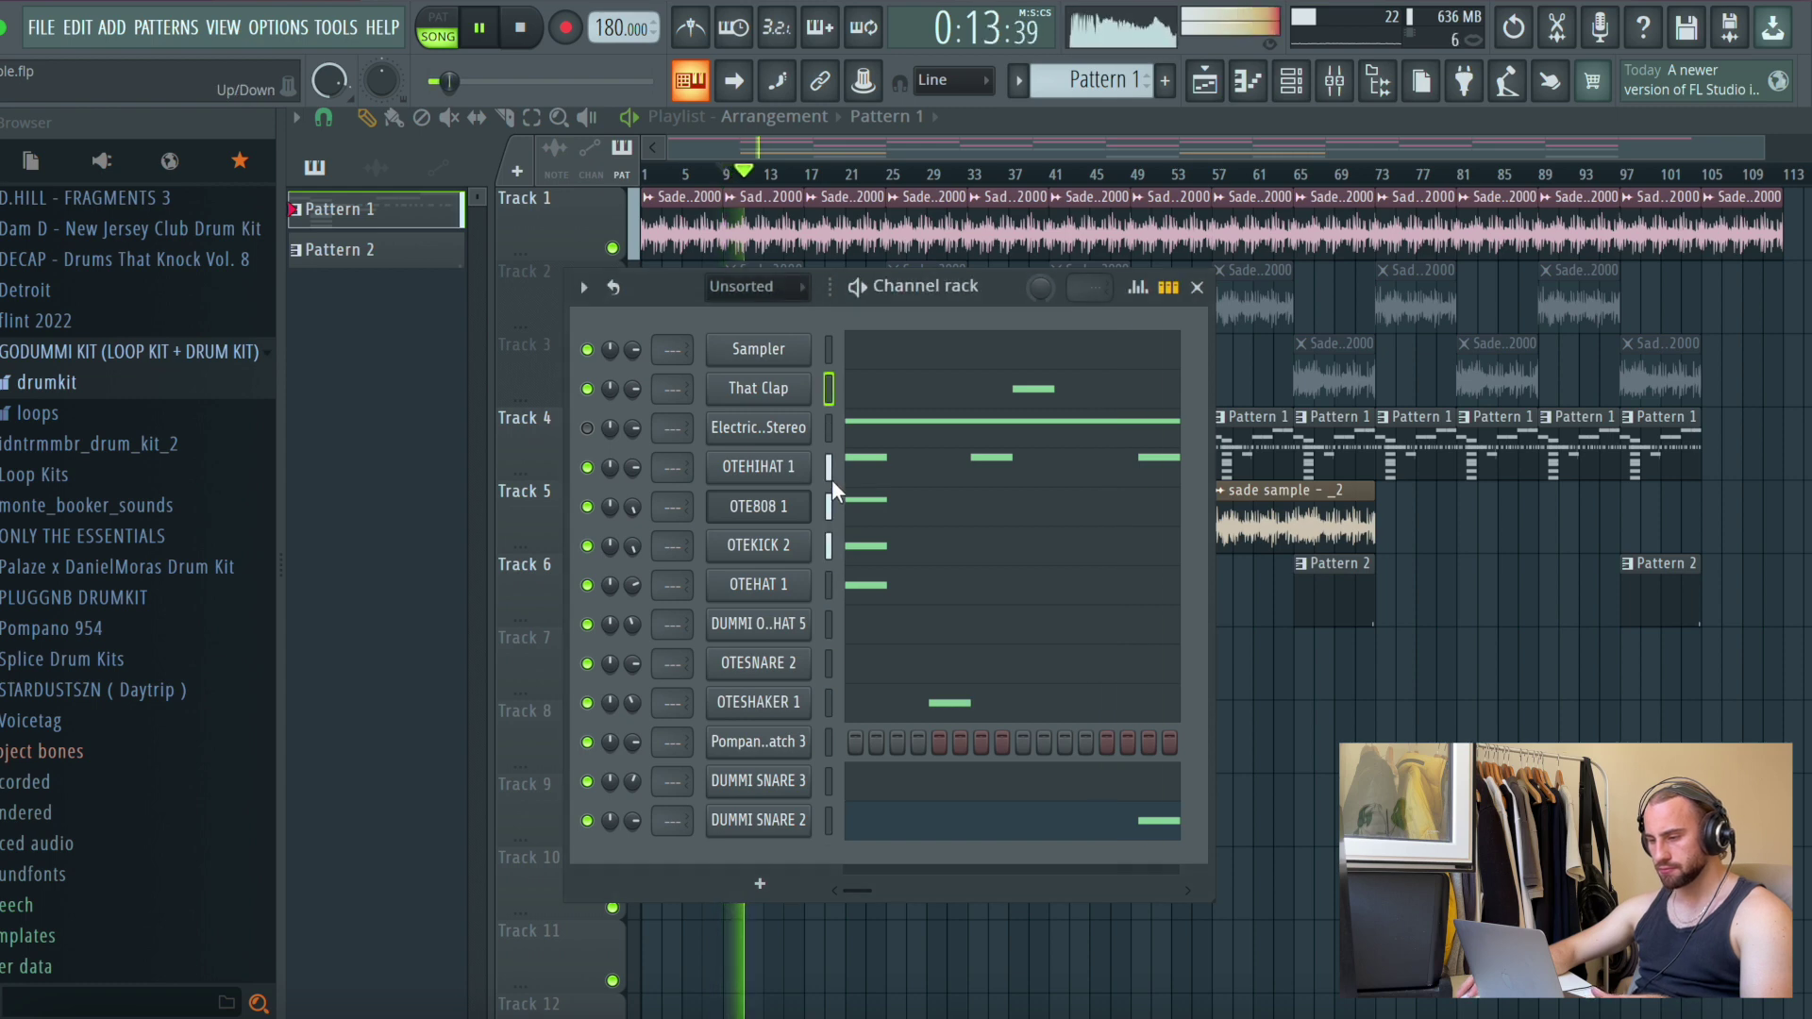
{"action": "left_click_drag", "start_coordinate": [829, 467], "coordinate": [840, 852]}
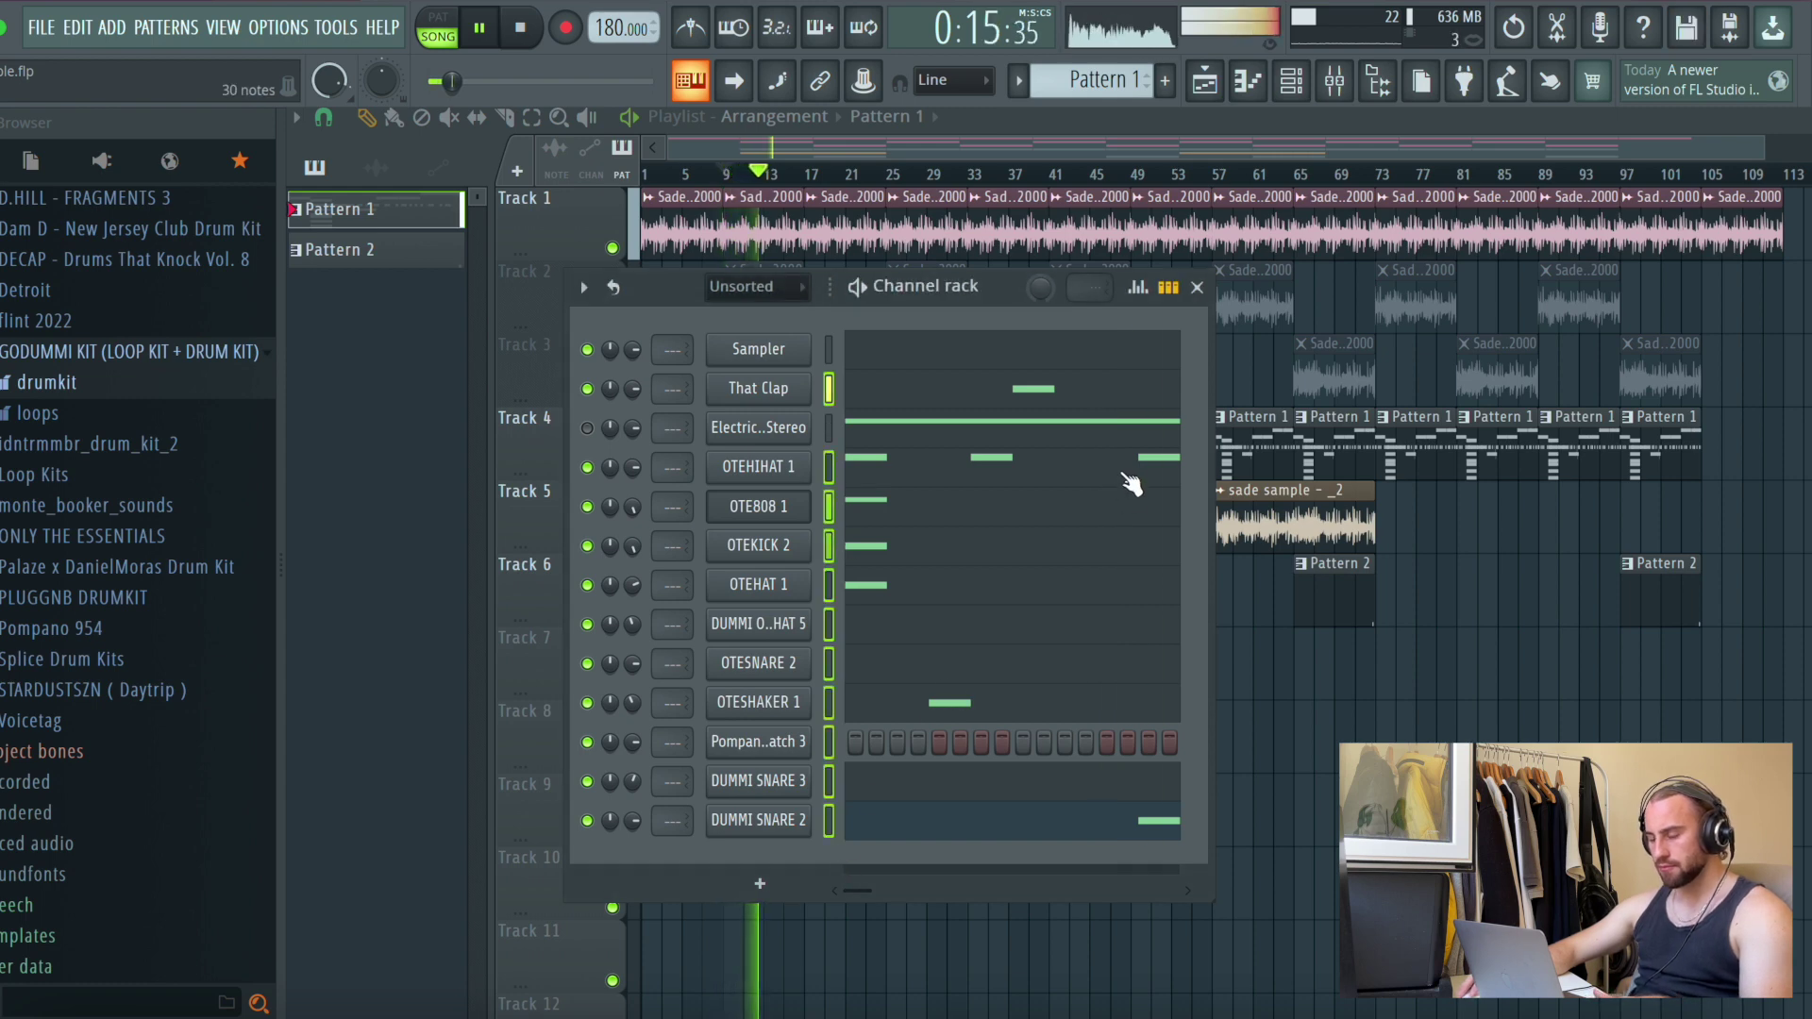
{"action": "left_click", "coordinate": [1334, 81]}
{"action": "left_click", "coordinate": [943, 477]}
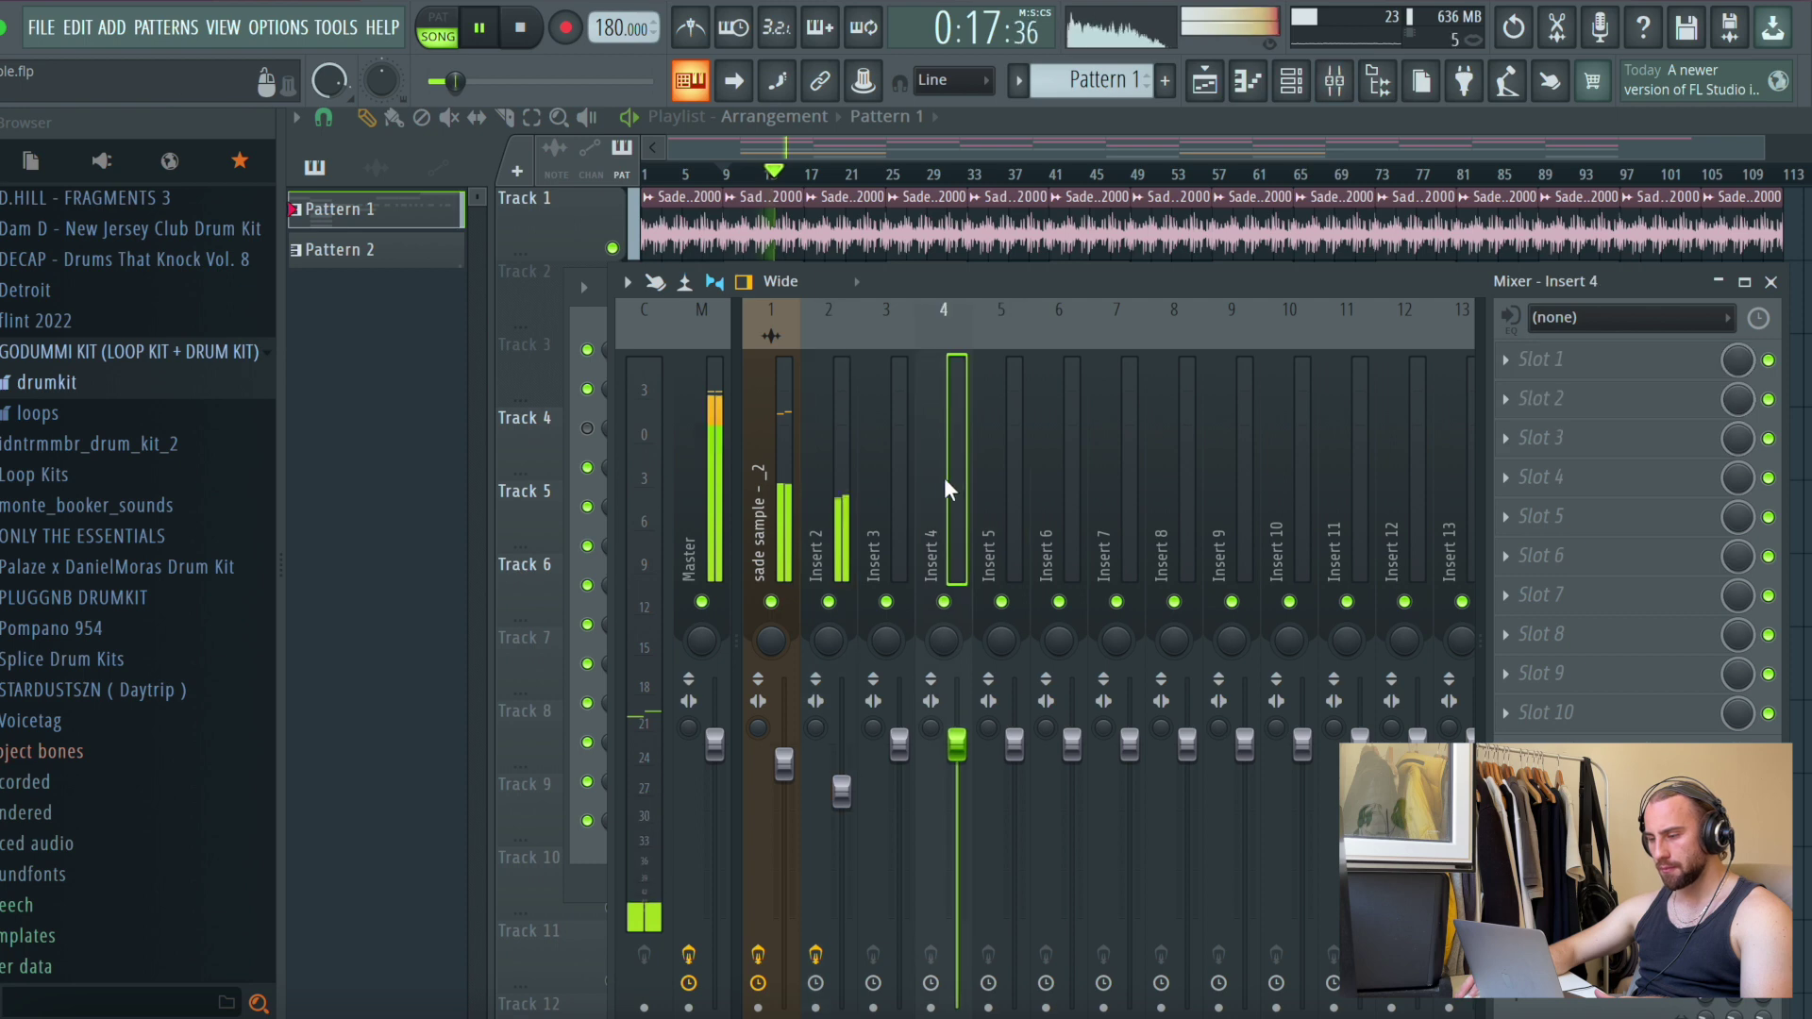
{"action": "left_click", "coordinate": [908, 470]}
{"action": "right_click", "coordinate": [907, 470]}
{"action": "mouse_move", "coordinate": [1038, 534]}
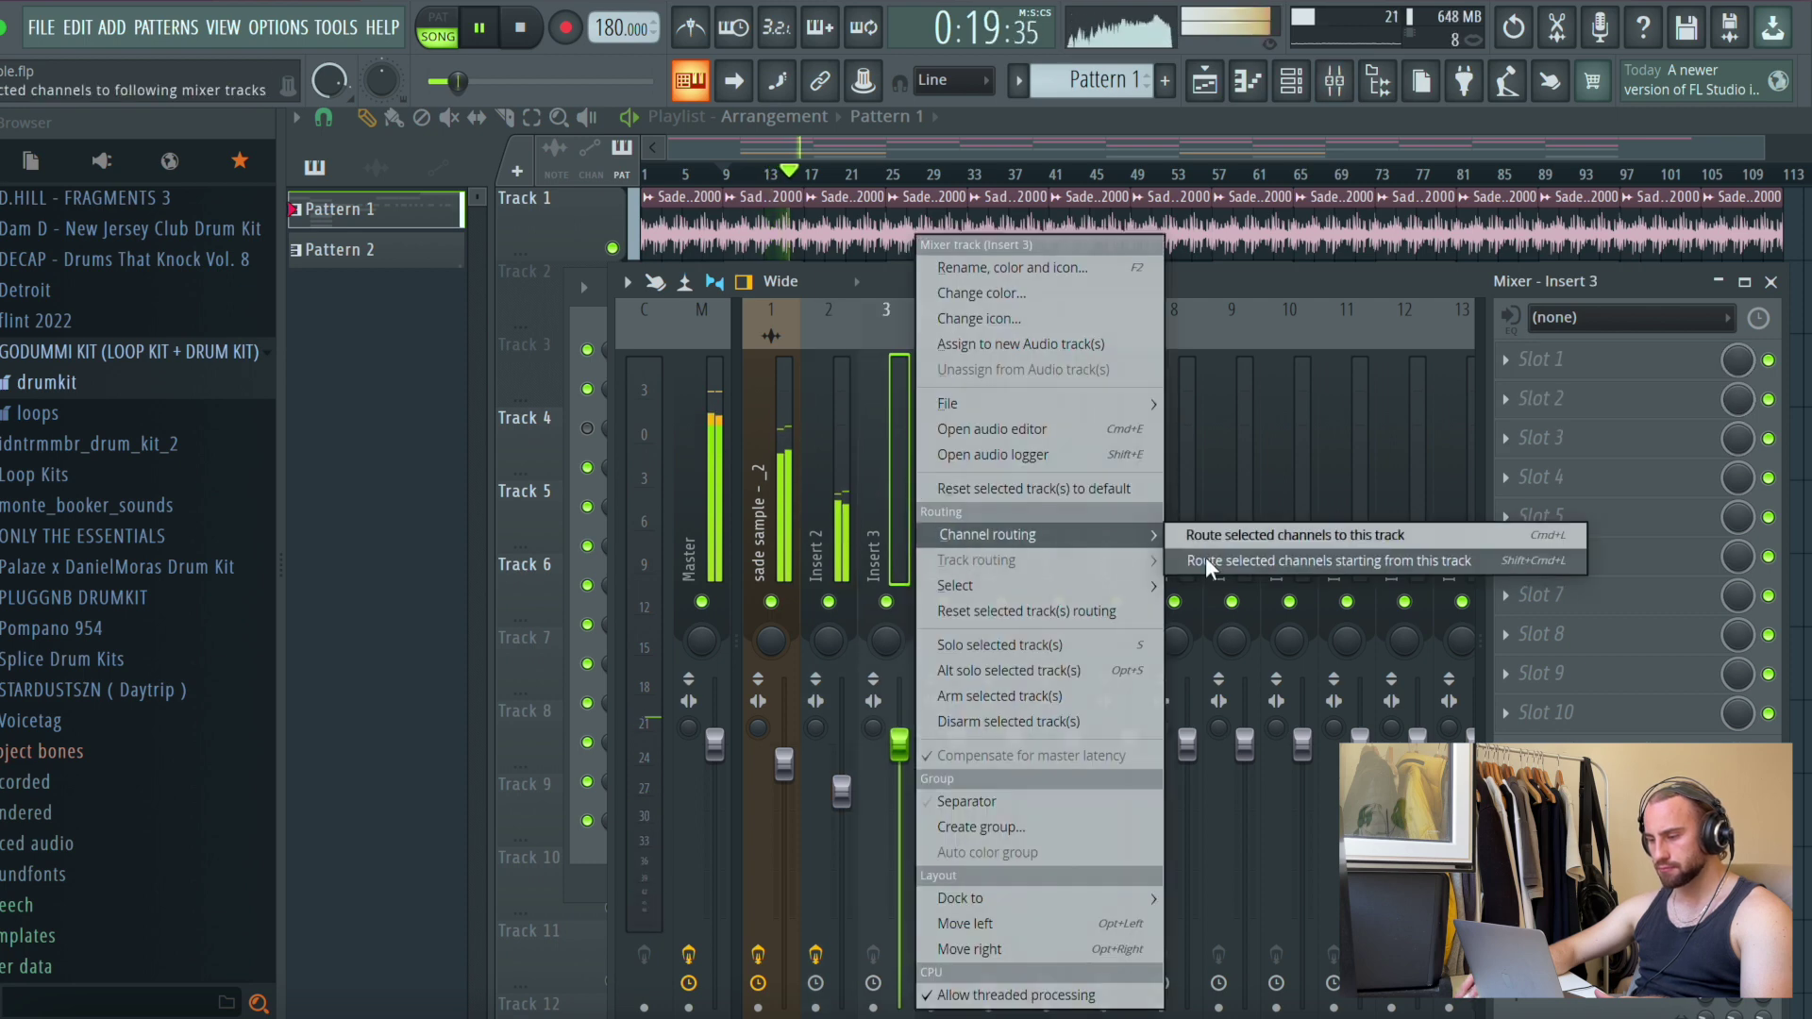
{"action": "left_click", "coordinate": [1204, 557]}
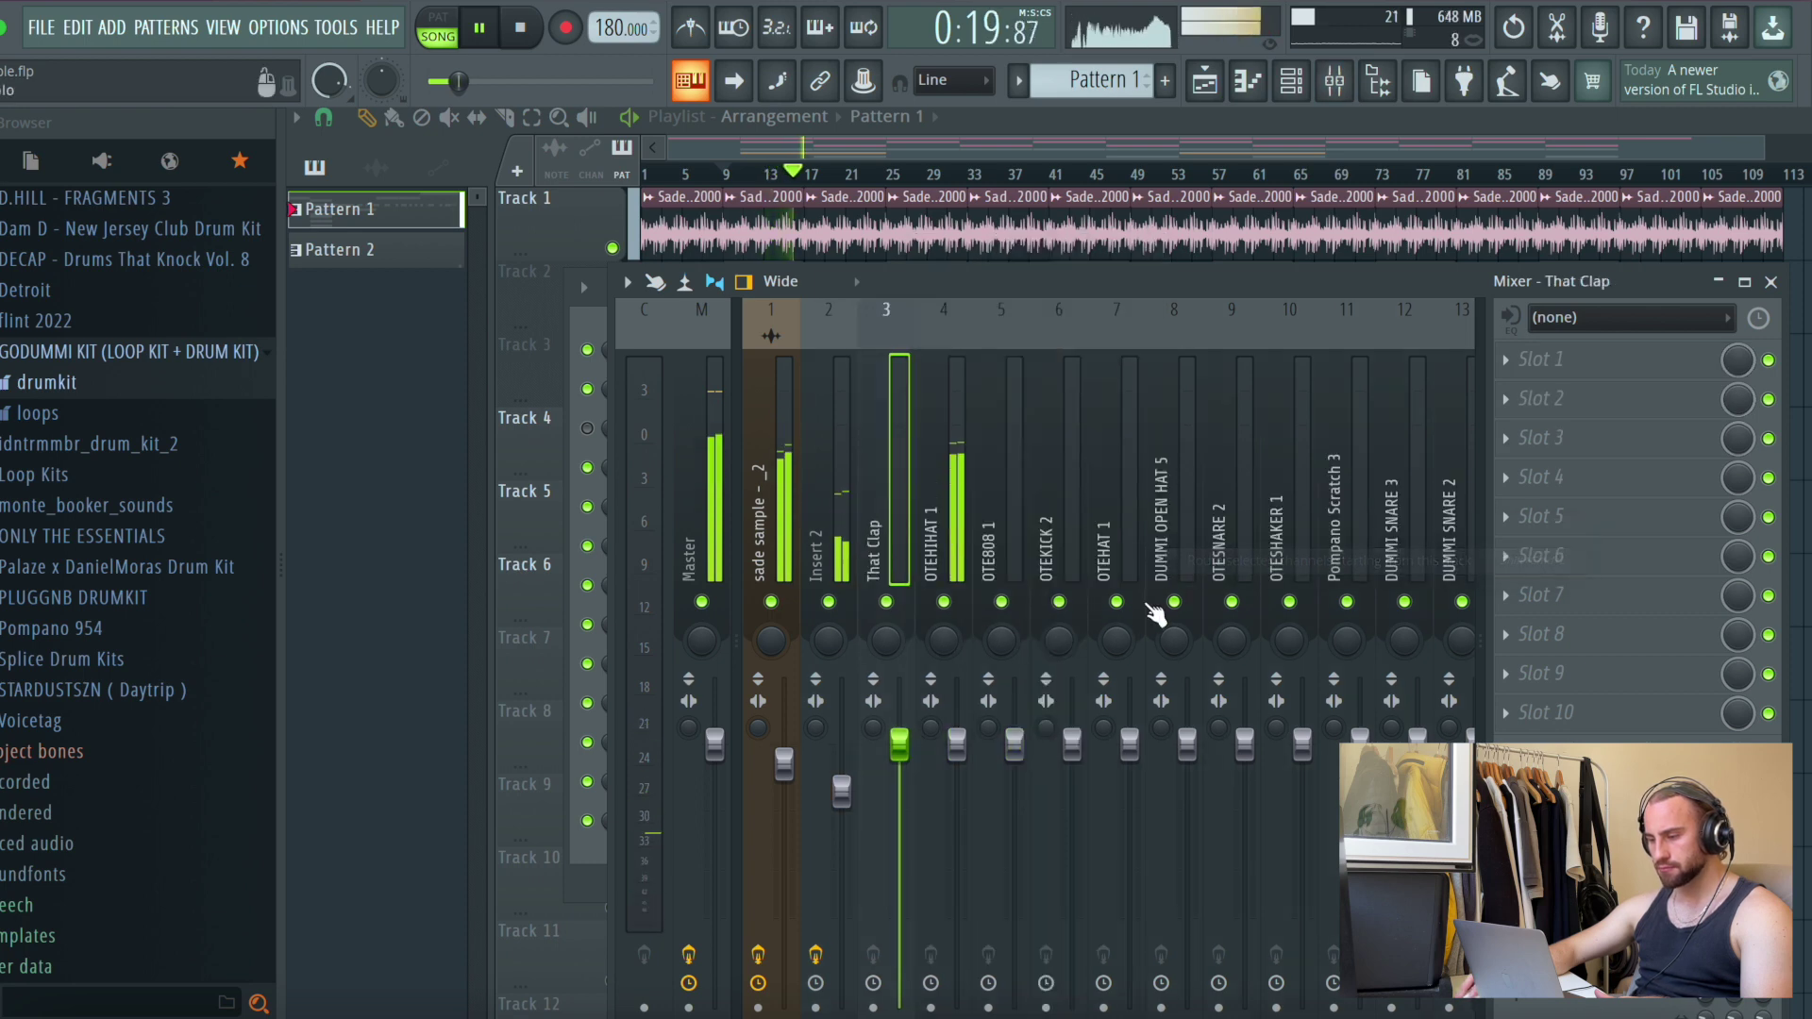
Adjust the stereo separation of the OTEKICK 2 and OTE808 1 mixer tracks
{"action": "left_click", "coordinate": [1043, 703]}
{"action": "left_click", "coordinate": [996, 731]}
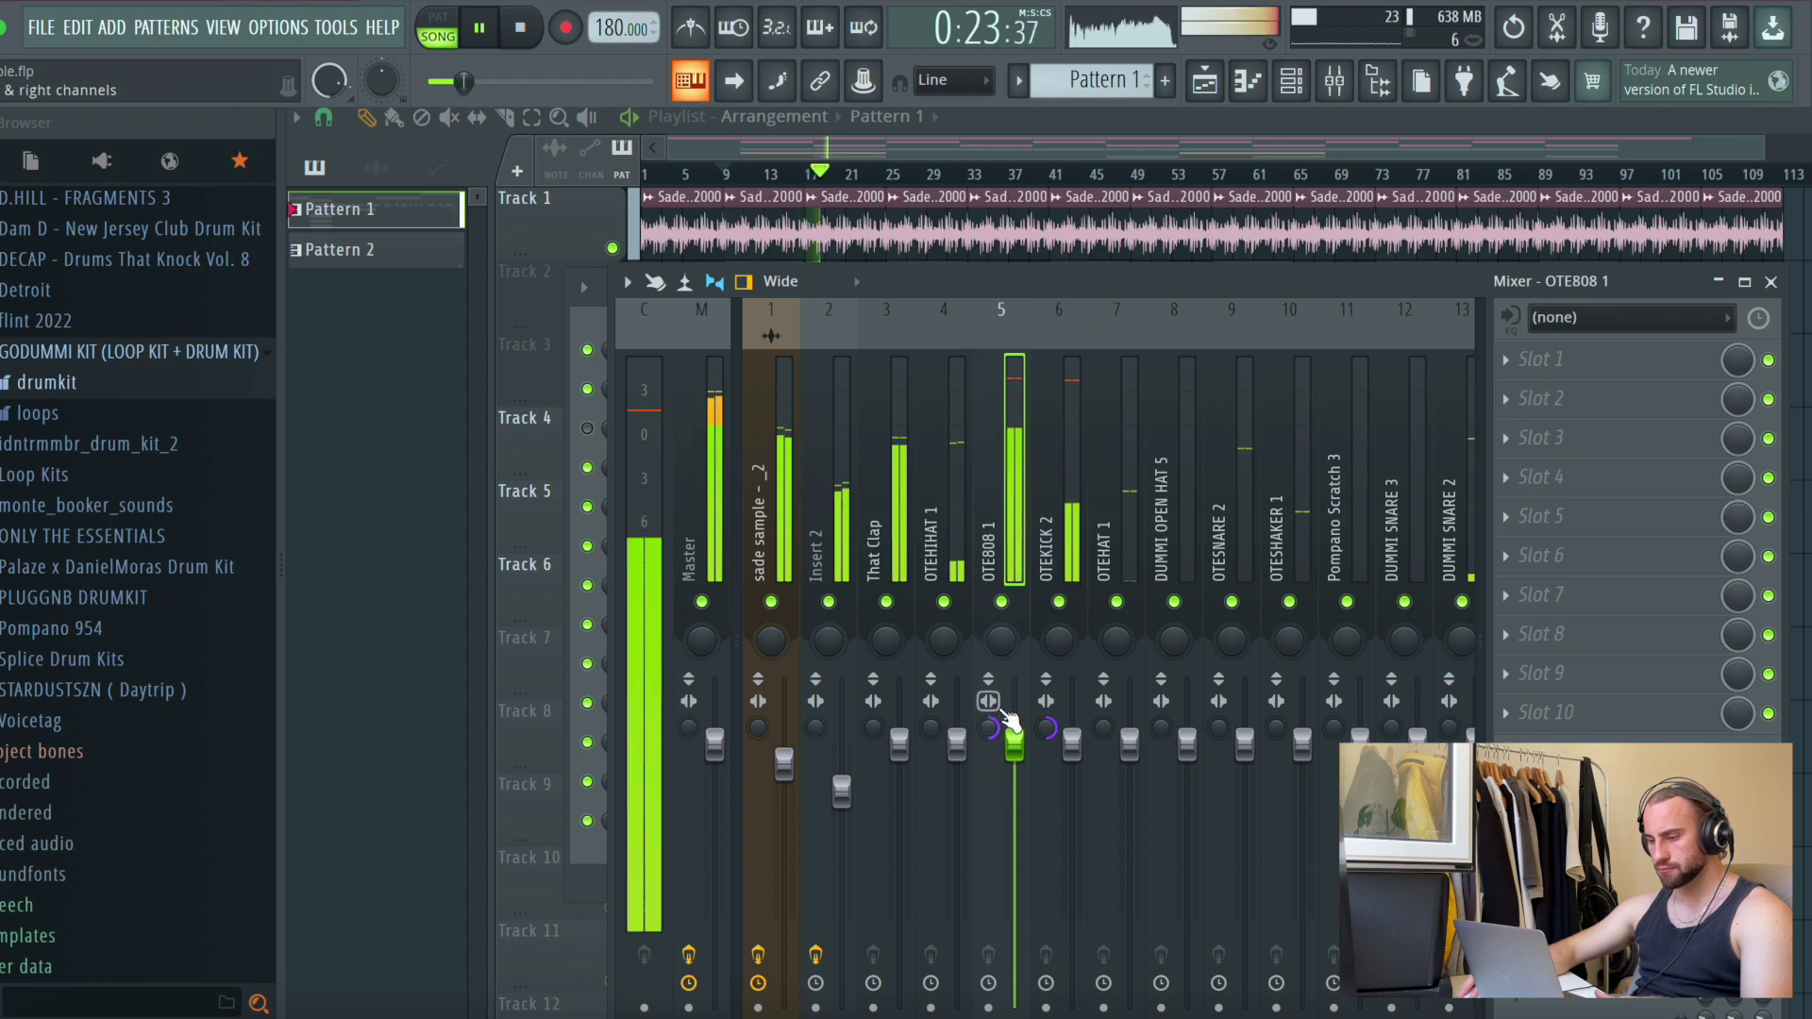
Insert FF Pro-Q in OTEKICK 2's first effect slot with a low shelf at 22.610 Hz, -0.94 dB and Q 0.796
{"action": "left_click", "coordinate": [1078, 416]}
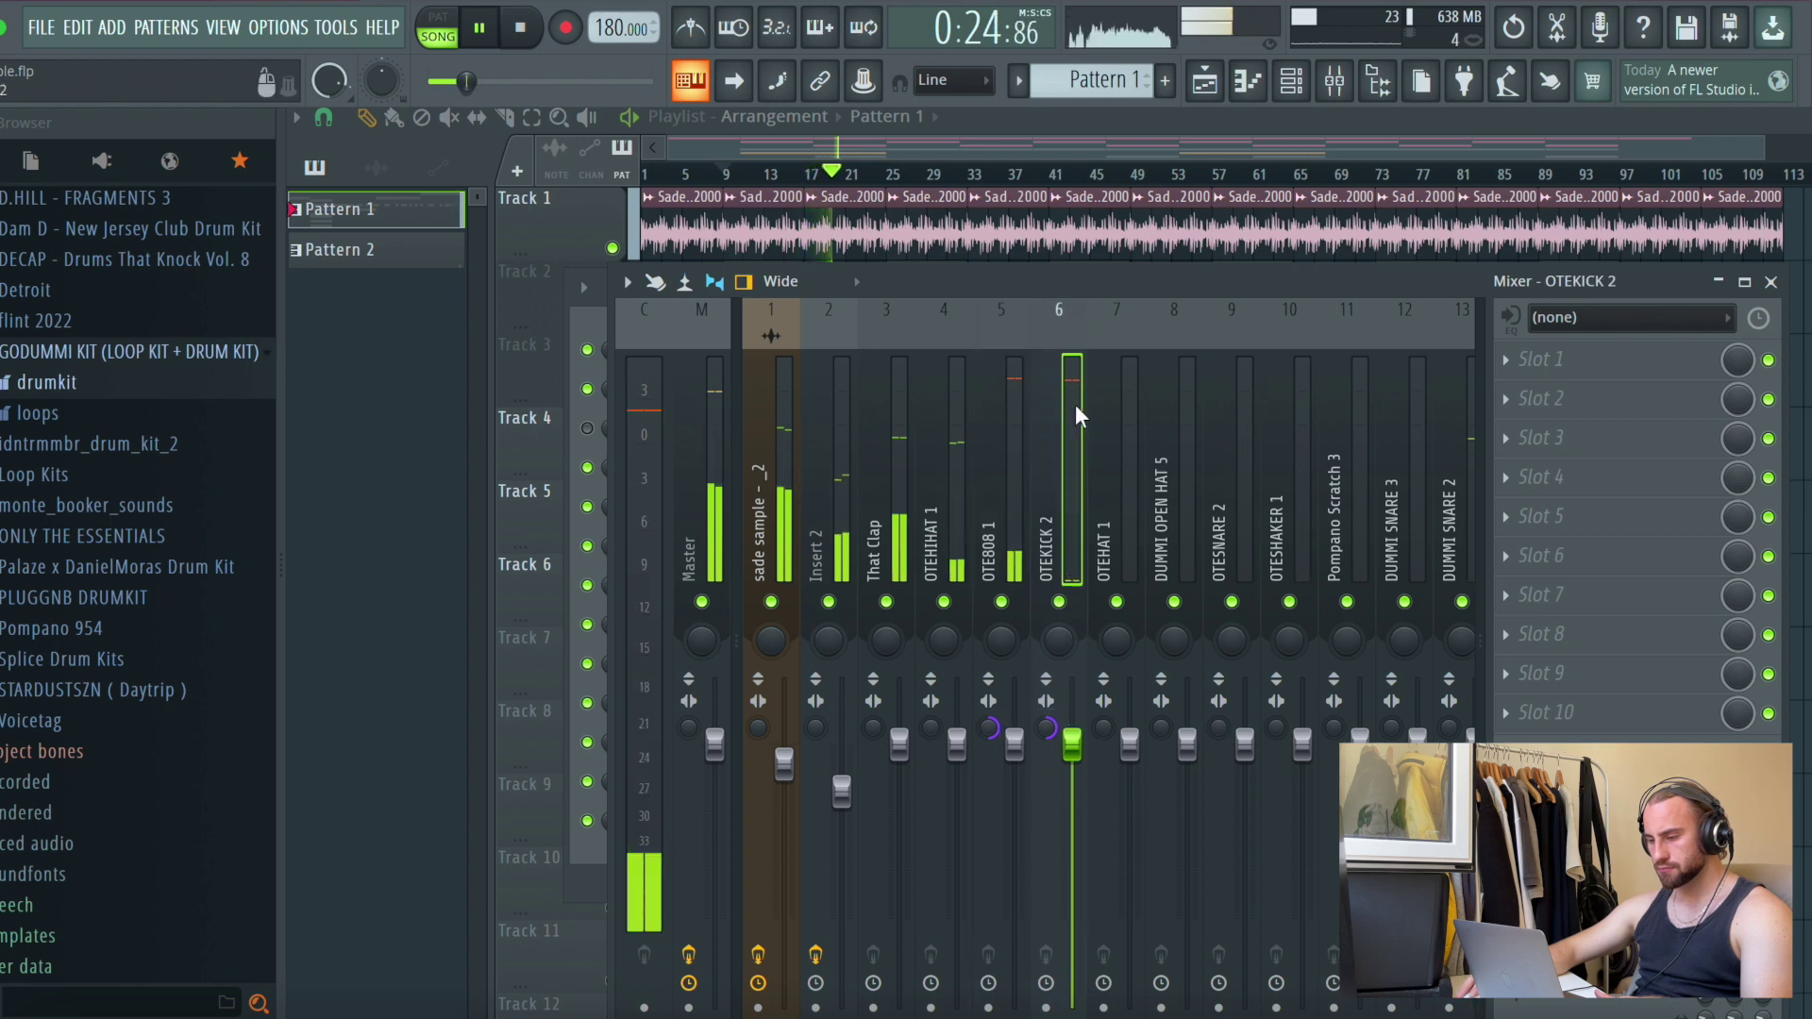
{"action": "left_click", "coordinate": [1658, 363]}
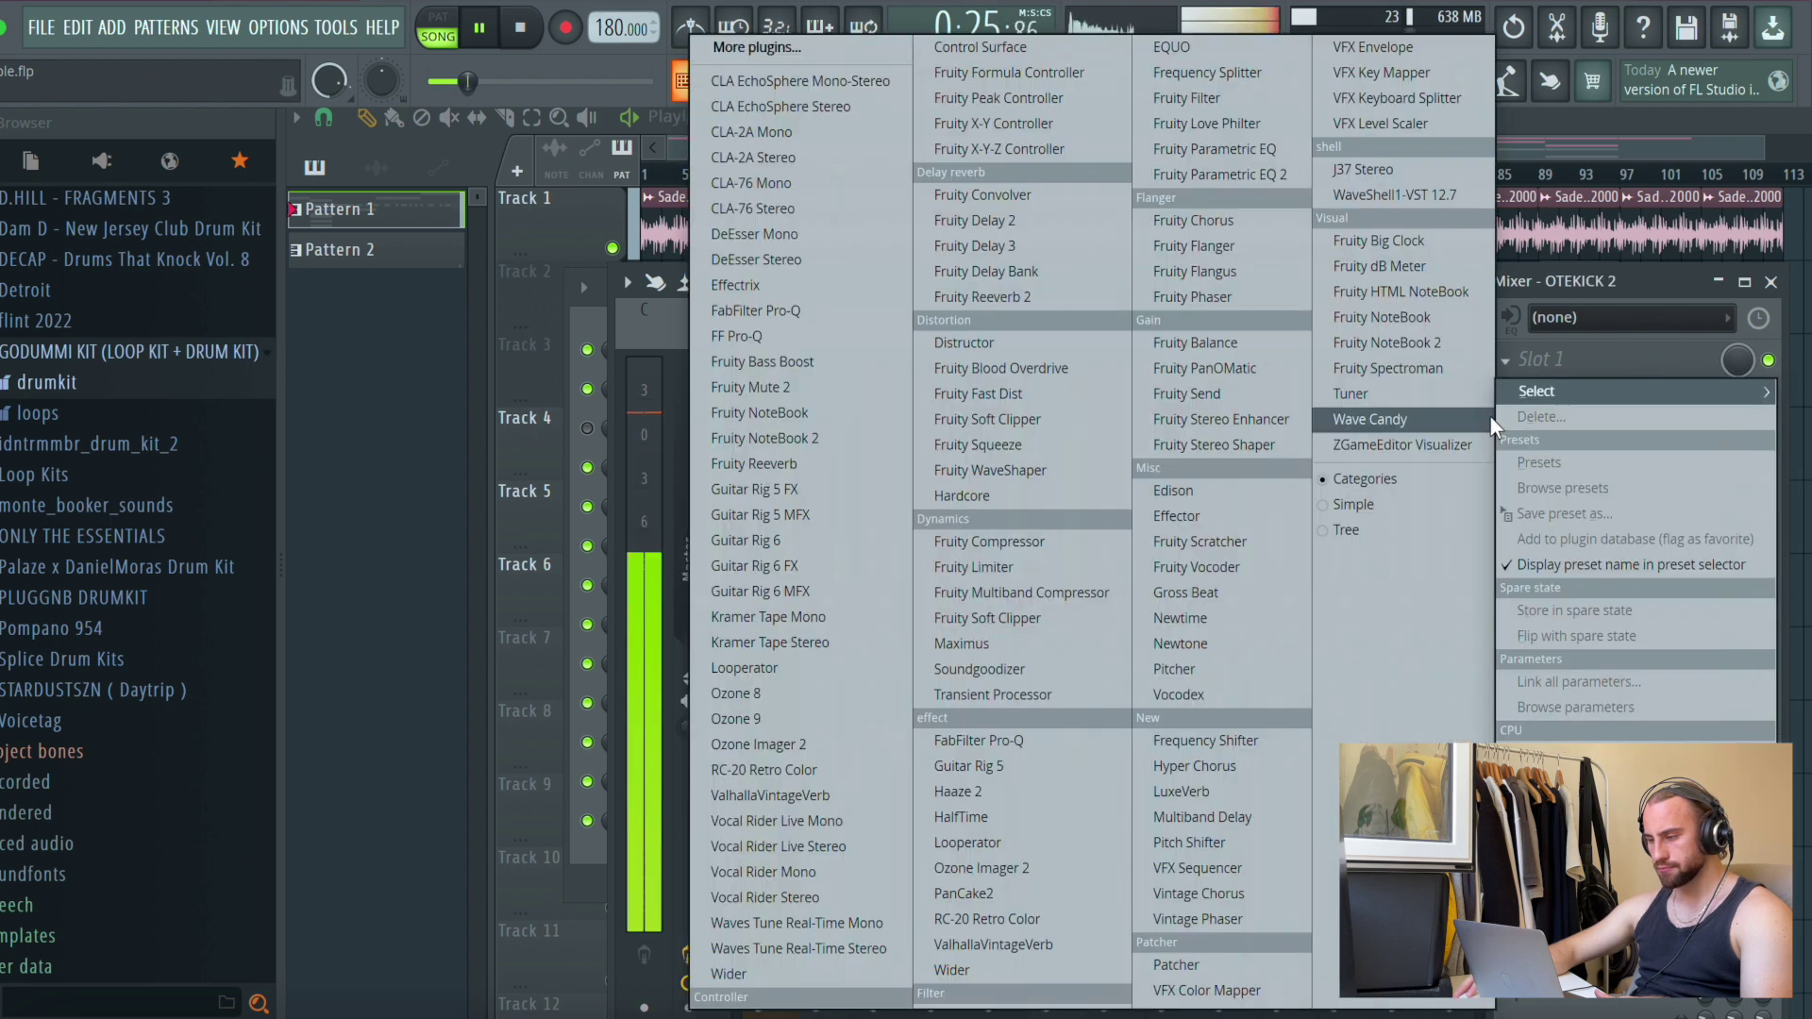
{"action": "left_click", "coordinate": [777, 336]}
{"action": "double_click", "coordinate": [251, 510]}
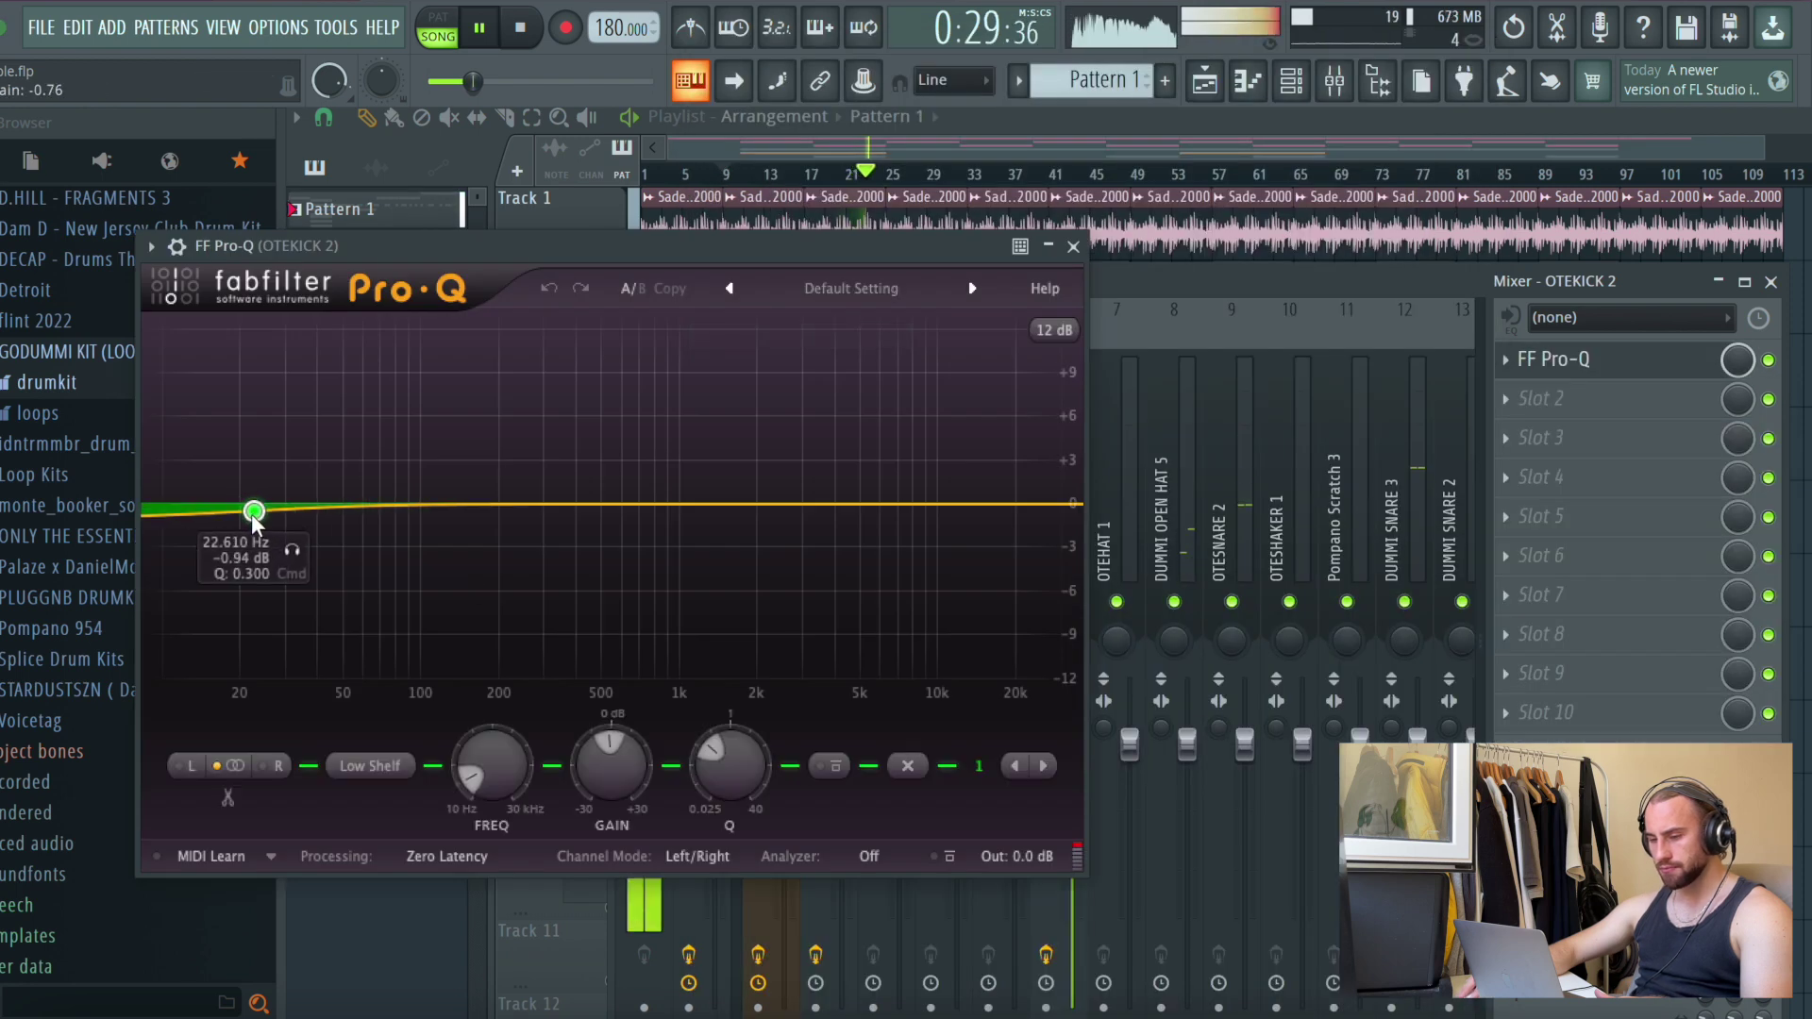
{"action": "left_click_drag", "start_coordinate": [716, 708], "coordinate": [726, 709]}
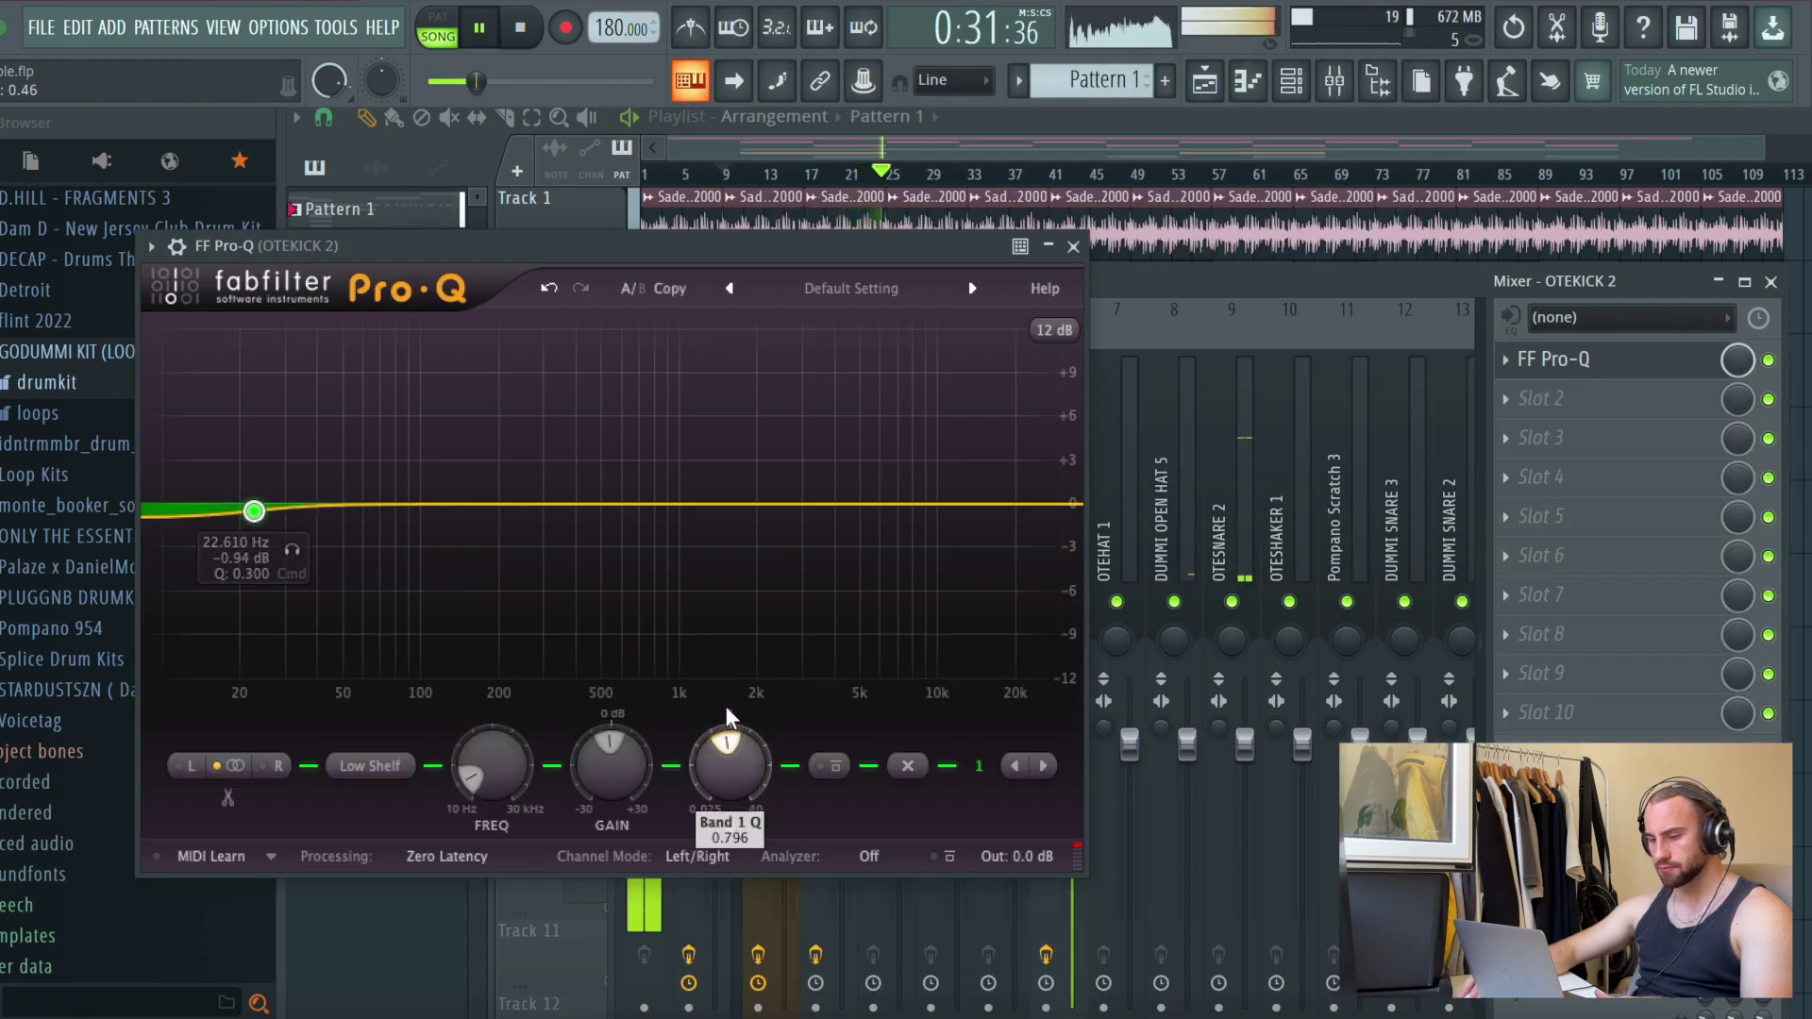
{"action": "left_click", "coordinate": [1073, 247]}
Add Fruity Soft Clipper to OTEKICK 2's second effect slot and slightly lower the OTE808 1 mixer fader
{"action": "left_click", "coordinate": [1514, 400]}
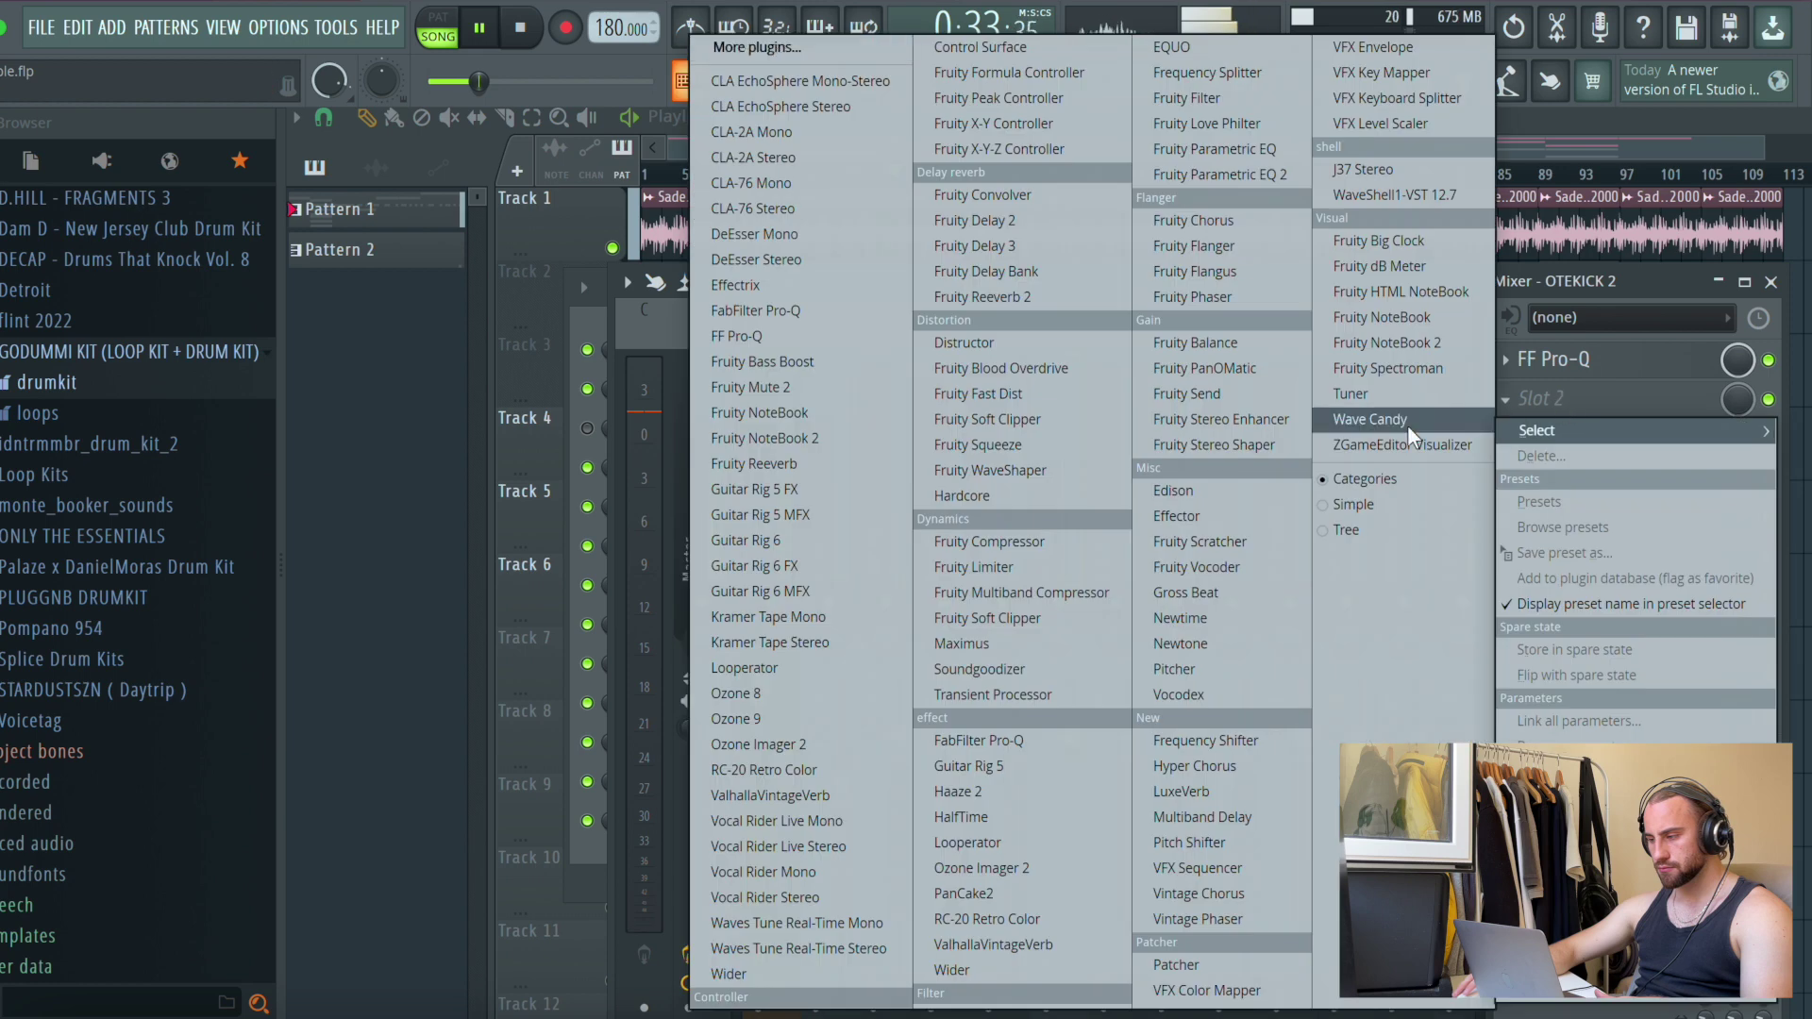
{"action": "left_click", "coordinate": [1065, 615]}
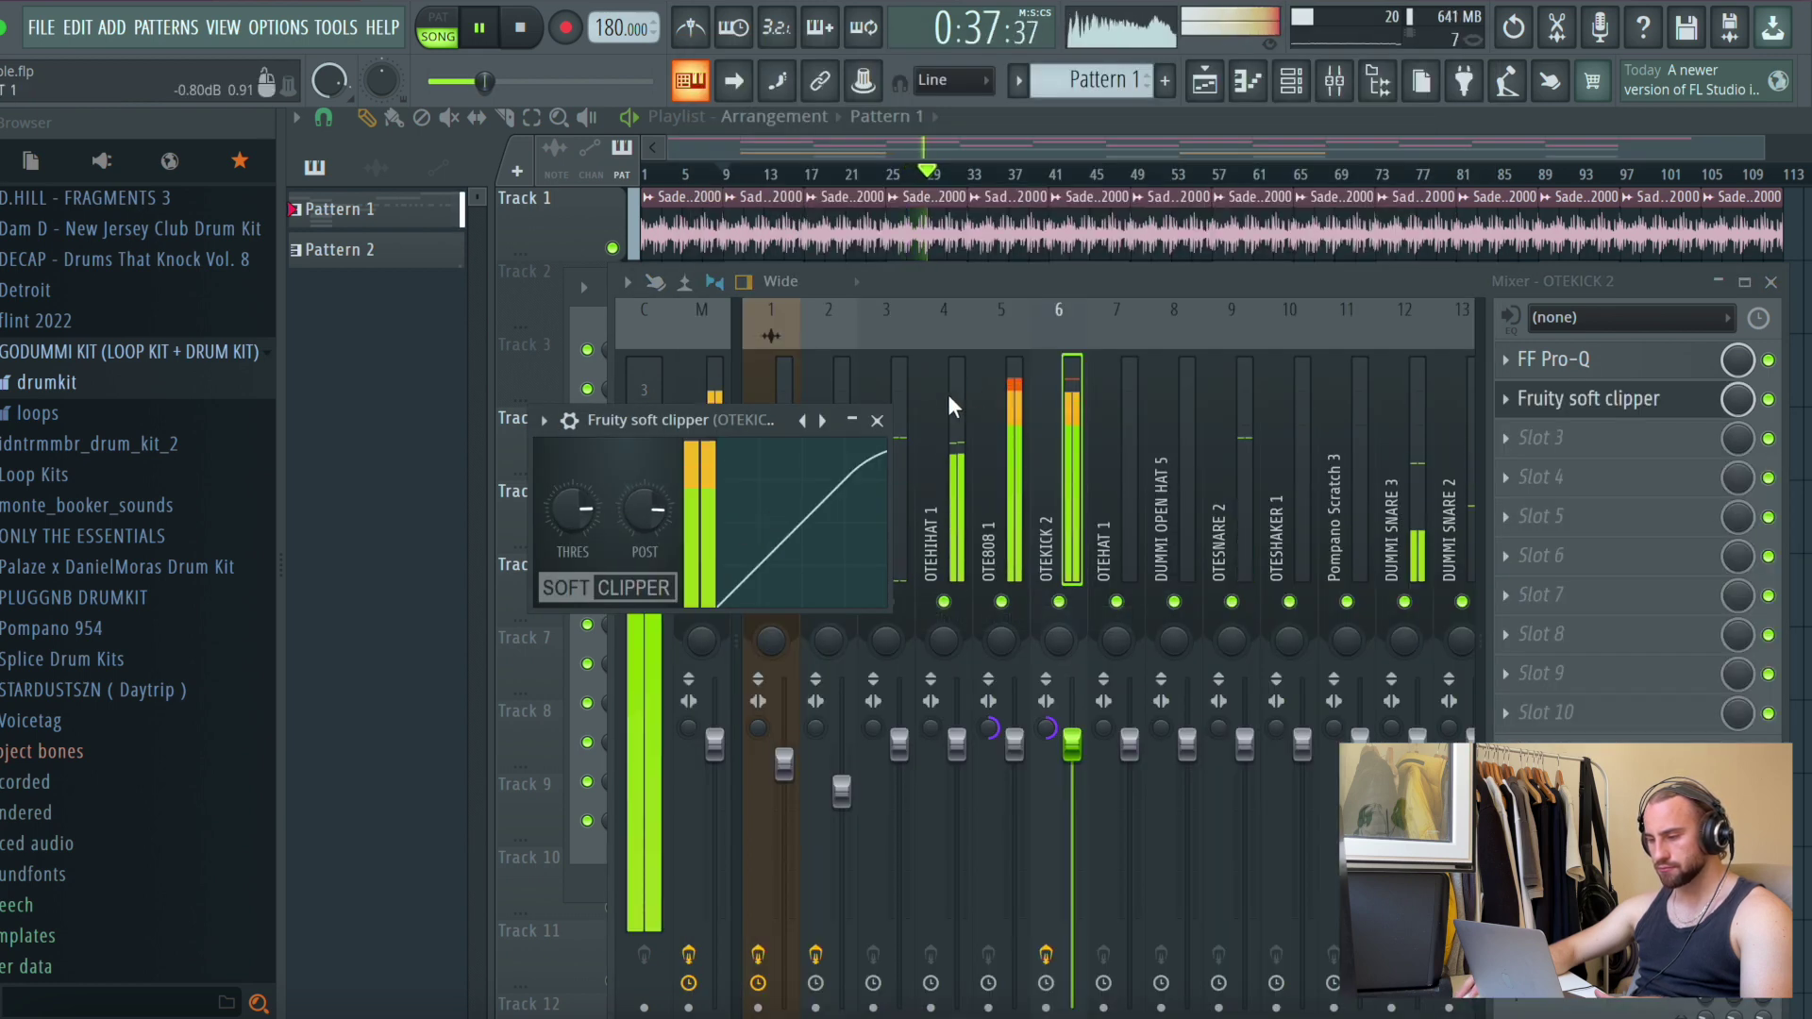
{"action": "left_click", "coordinate": [876, 420]}
{"action": "left_click", "coordinate": [1014, 509]}
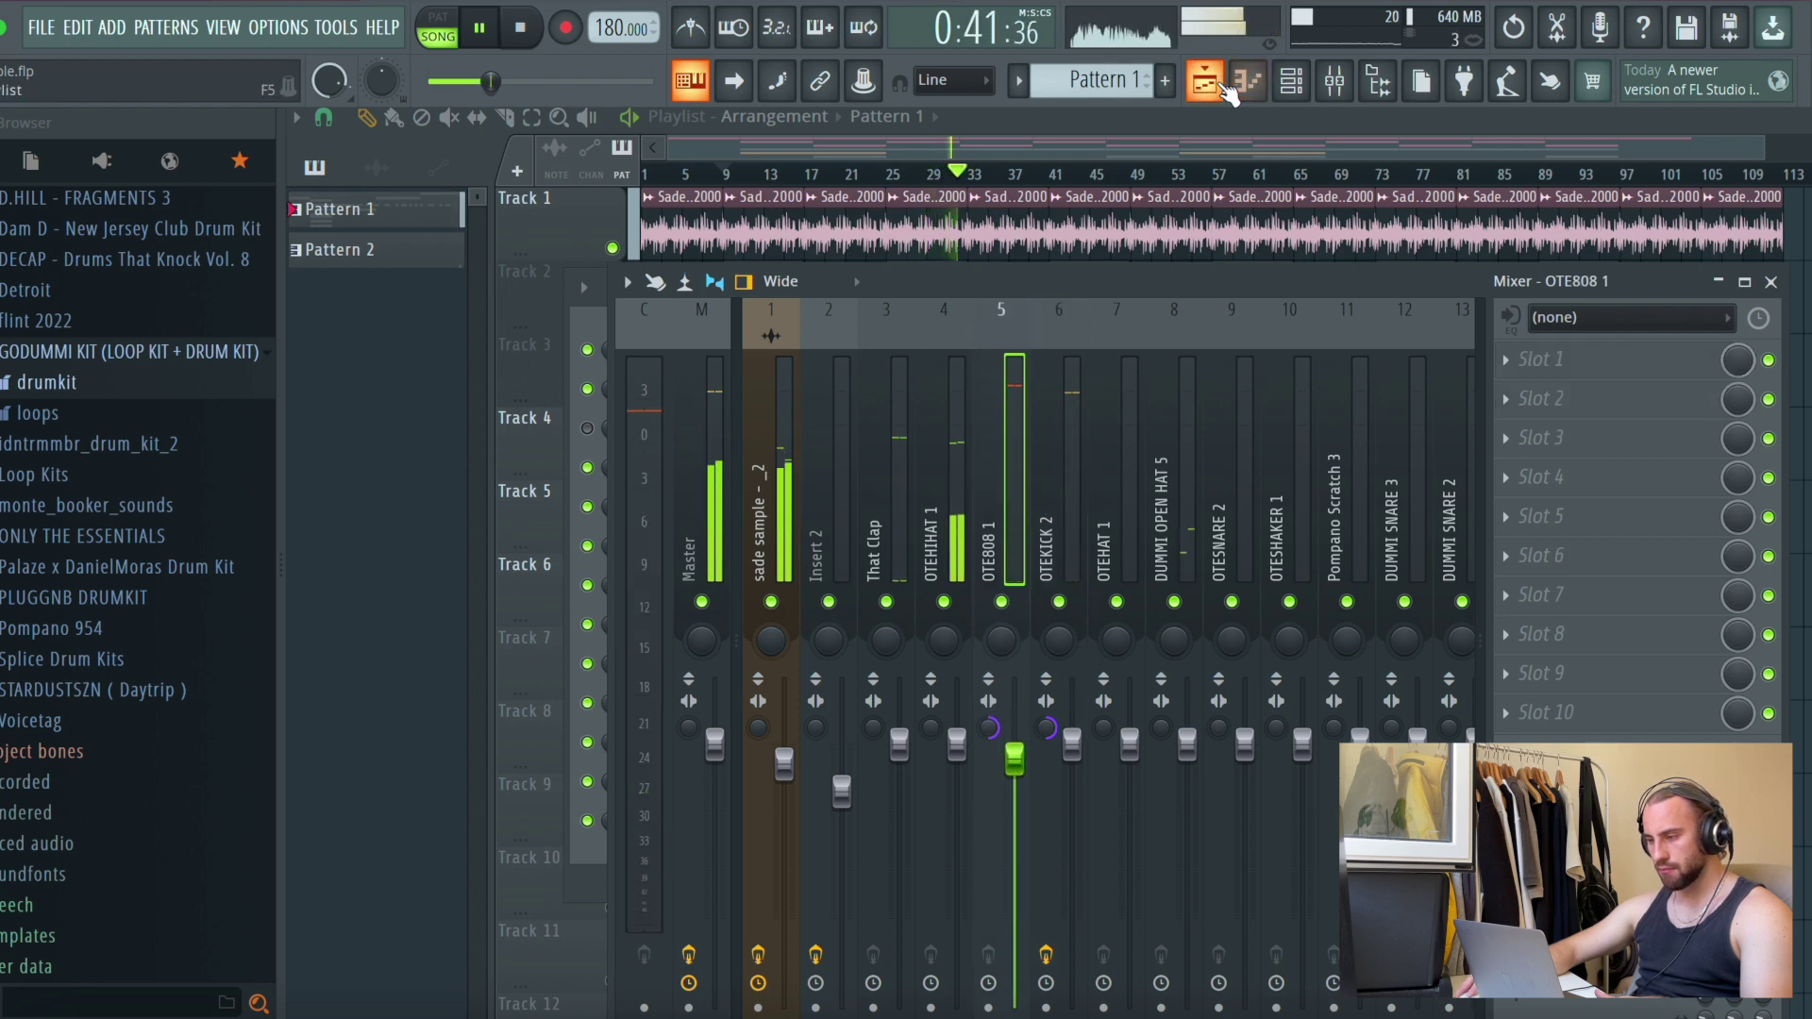
Lower the OTE808 1 mixer fader slightly and open the Fruity parametric EQ on the Master track
{"action": "left_click_drag", "start_coordinate": [1014, 757], "coordinate": [1014, 771]}
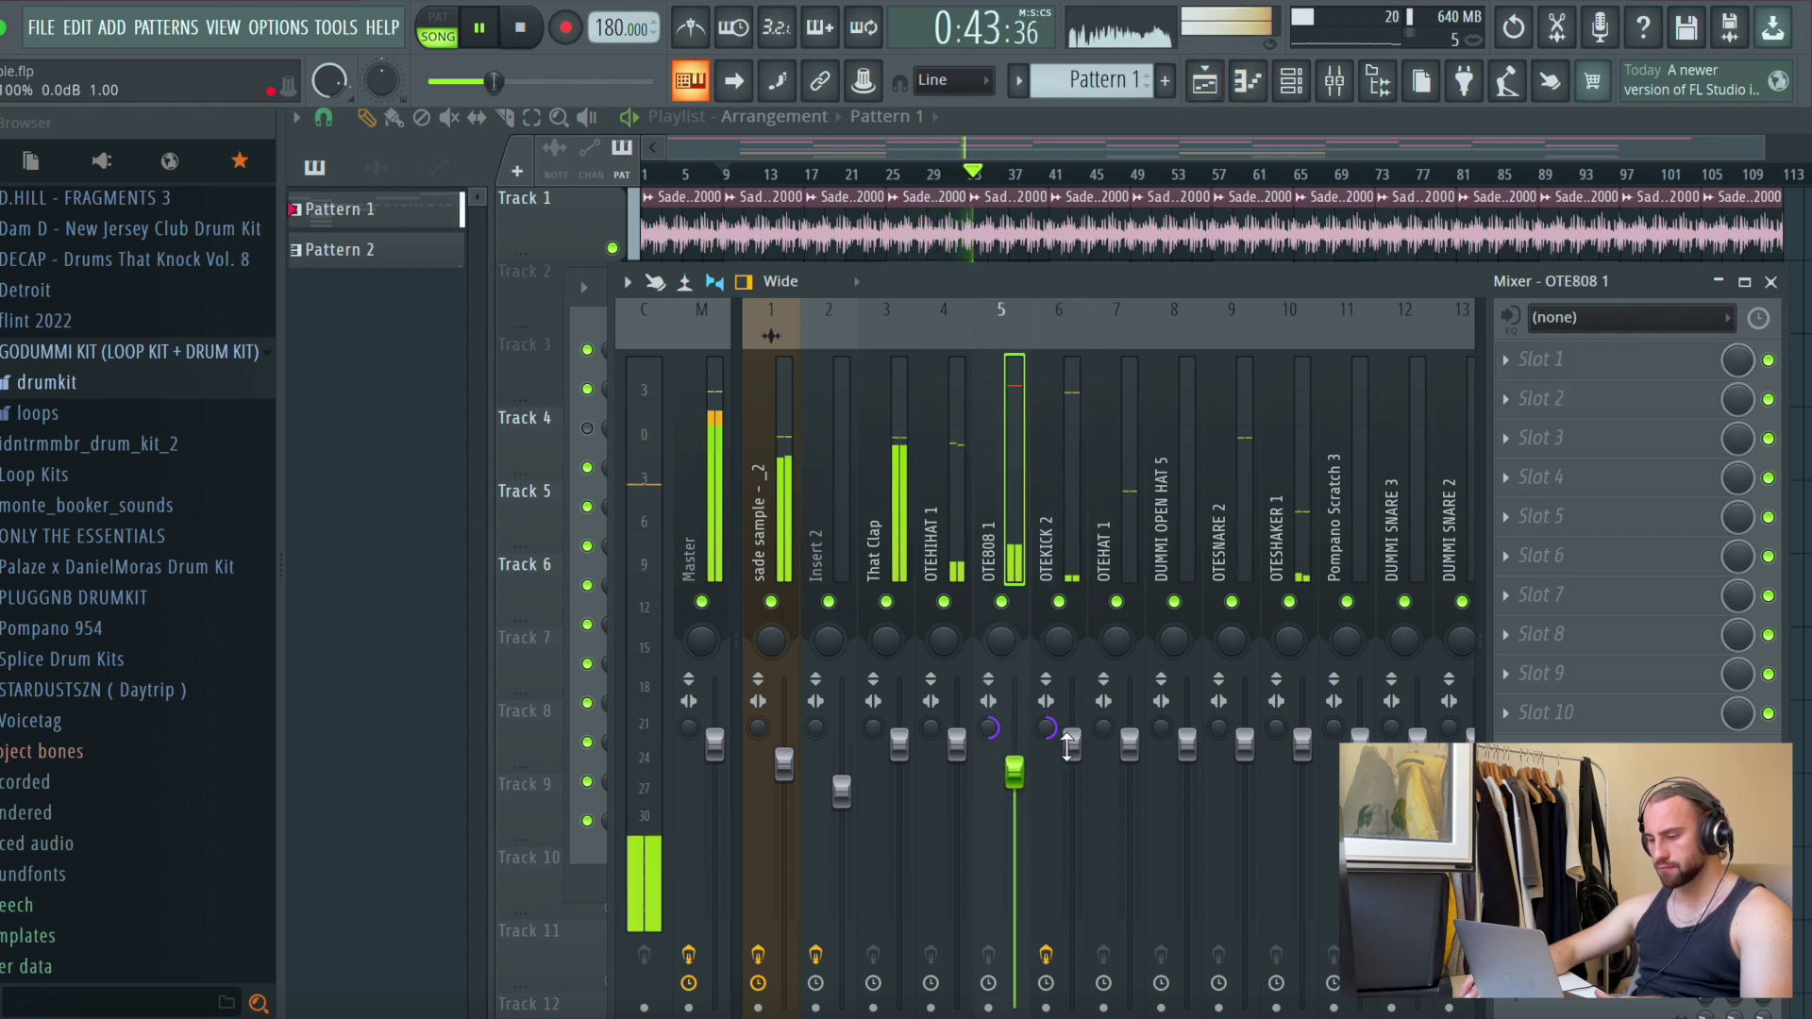
{"action": "left_click", "coordinate": [706, 401]}
{"action": "left_click", "coordinate": [1566, 440]}
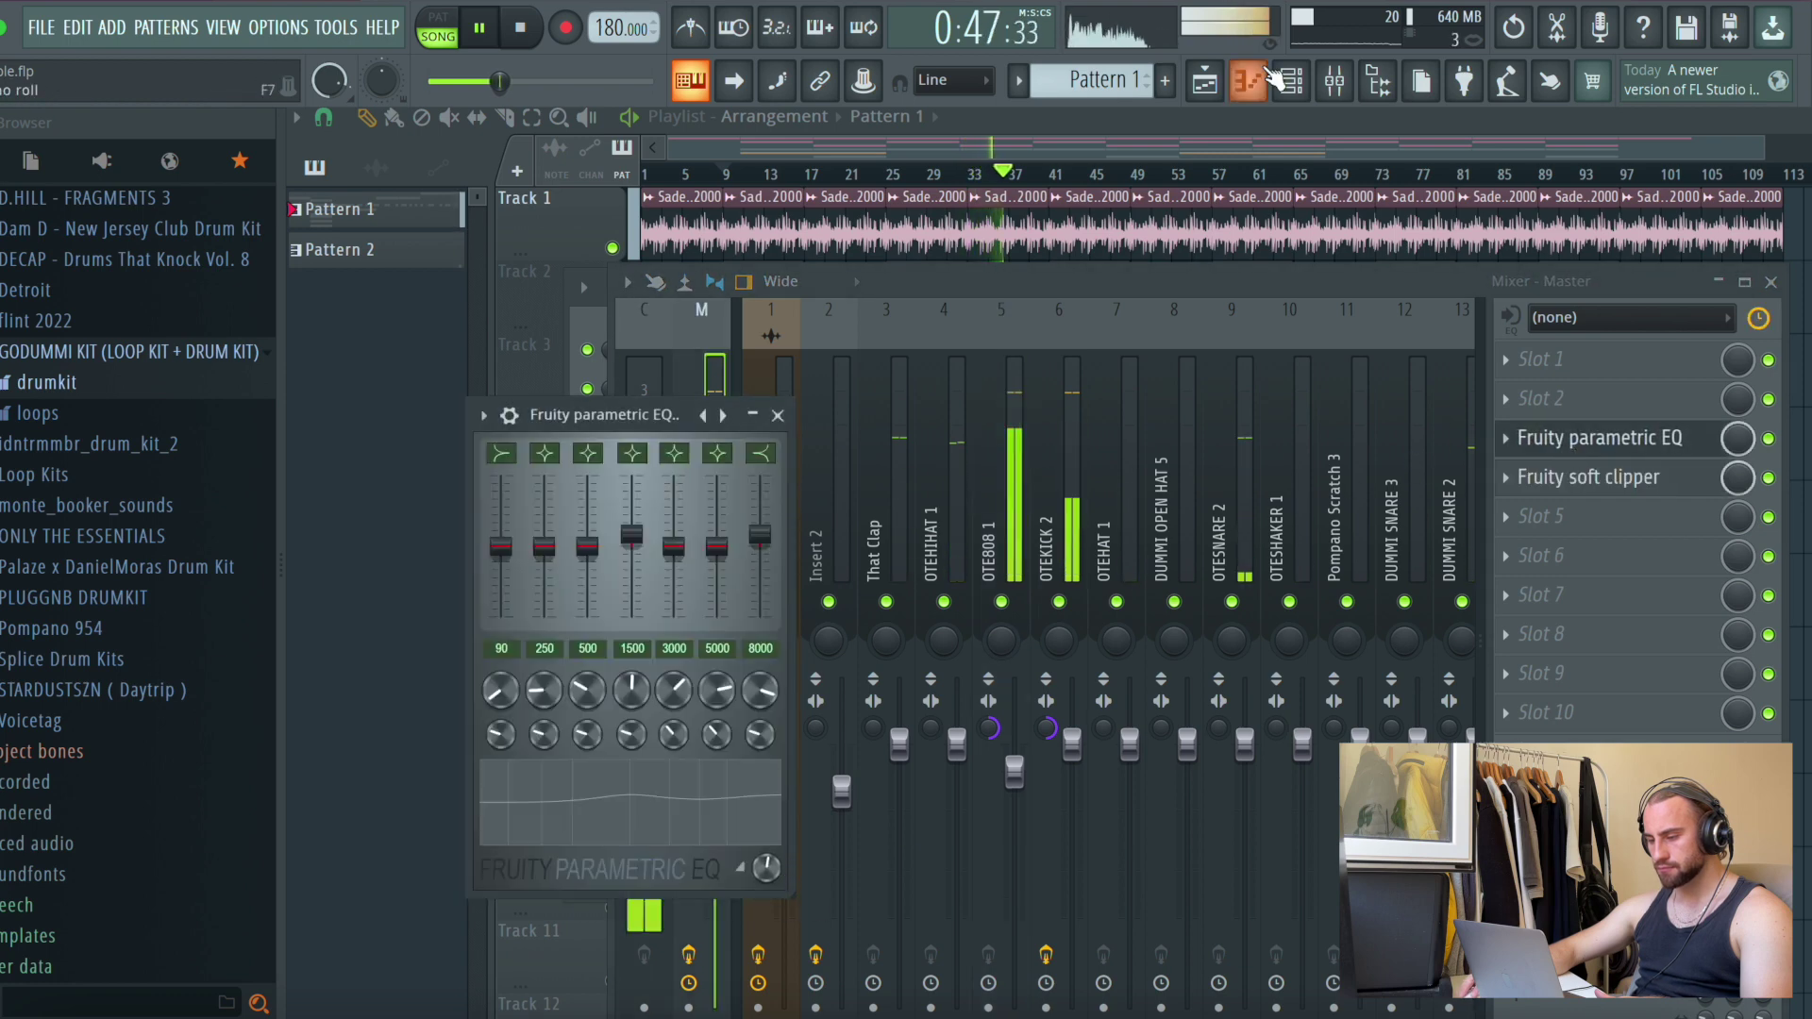
Cut the OTEKICK 2 notes from Pattern 1 and paste them into the OTEKICK 2 channel of the empty Pattern 3
{"action": "left_click", "coordinate": [1206, 81]}
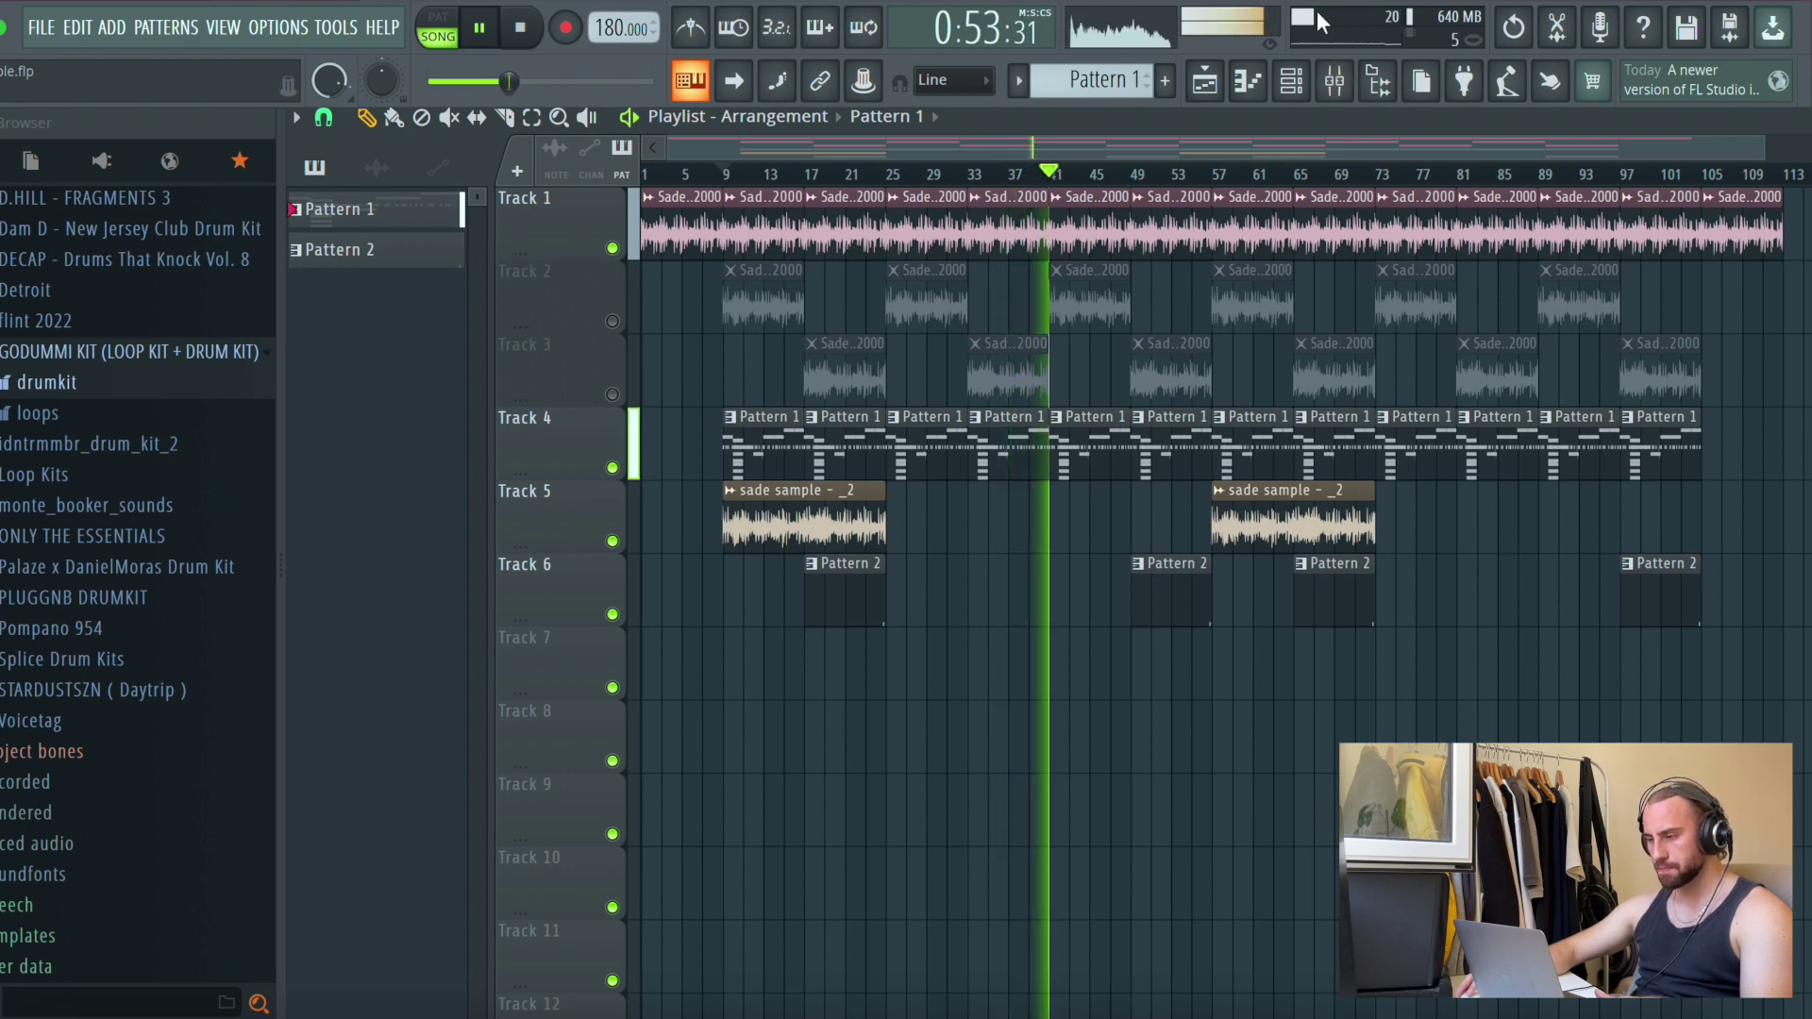
{"action": "left_click", "coordinate": [1291, 81]}
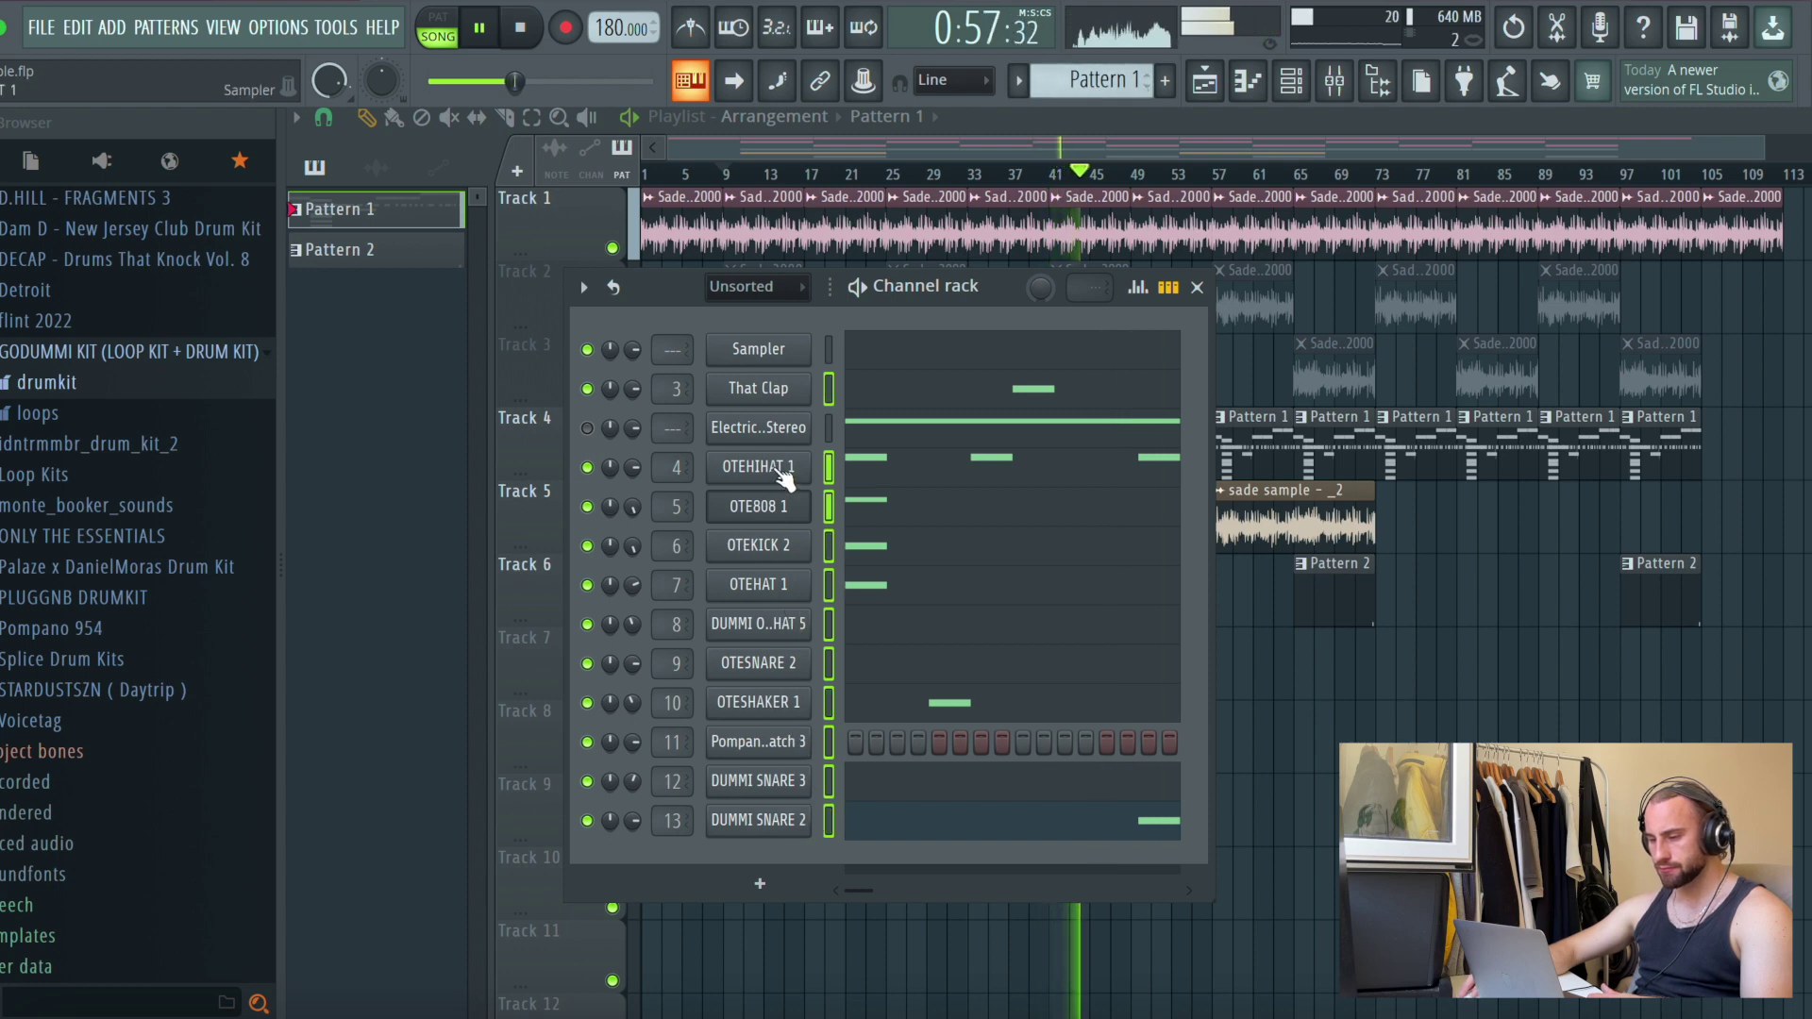
{"action": "right_click", "coordinate": [792, 544]}
{"action": "left_click", "coordinate": [1068, 542]}
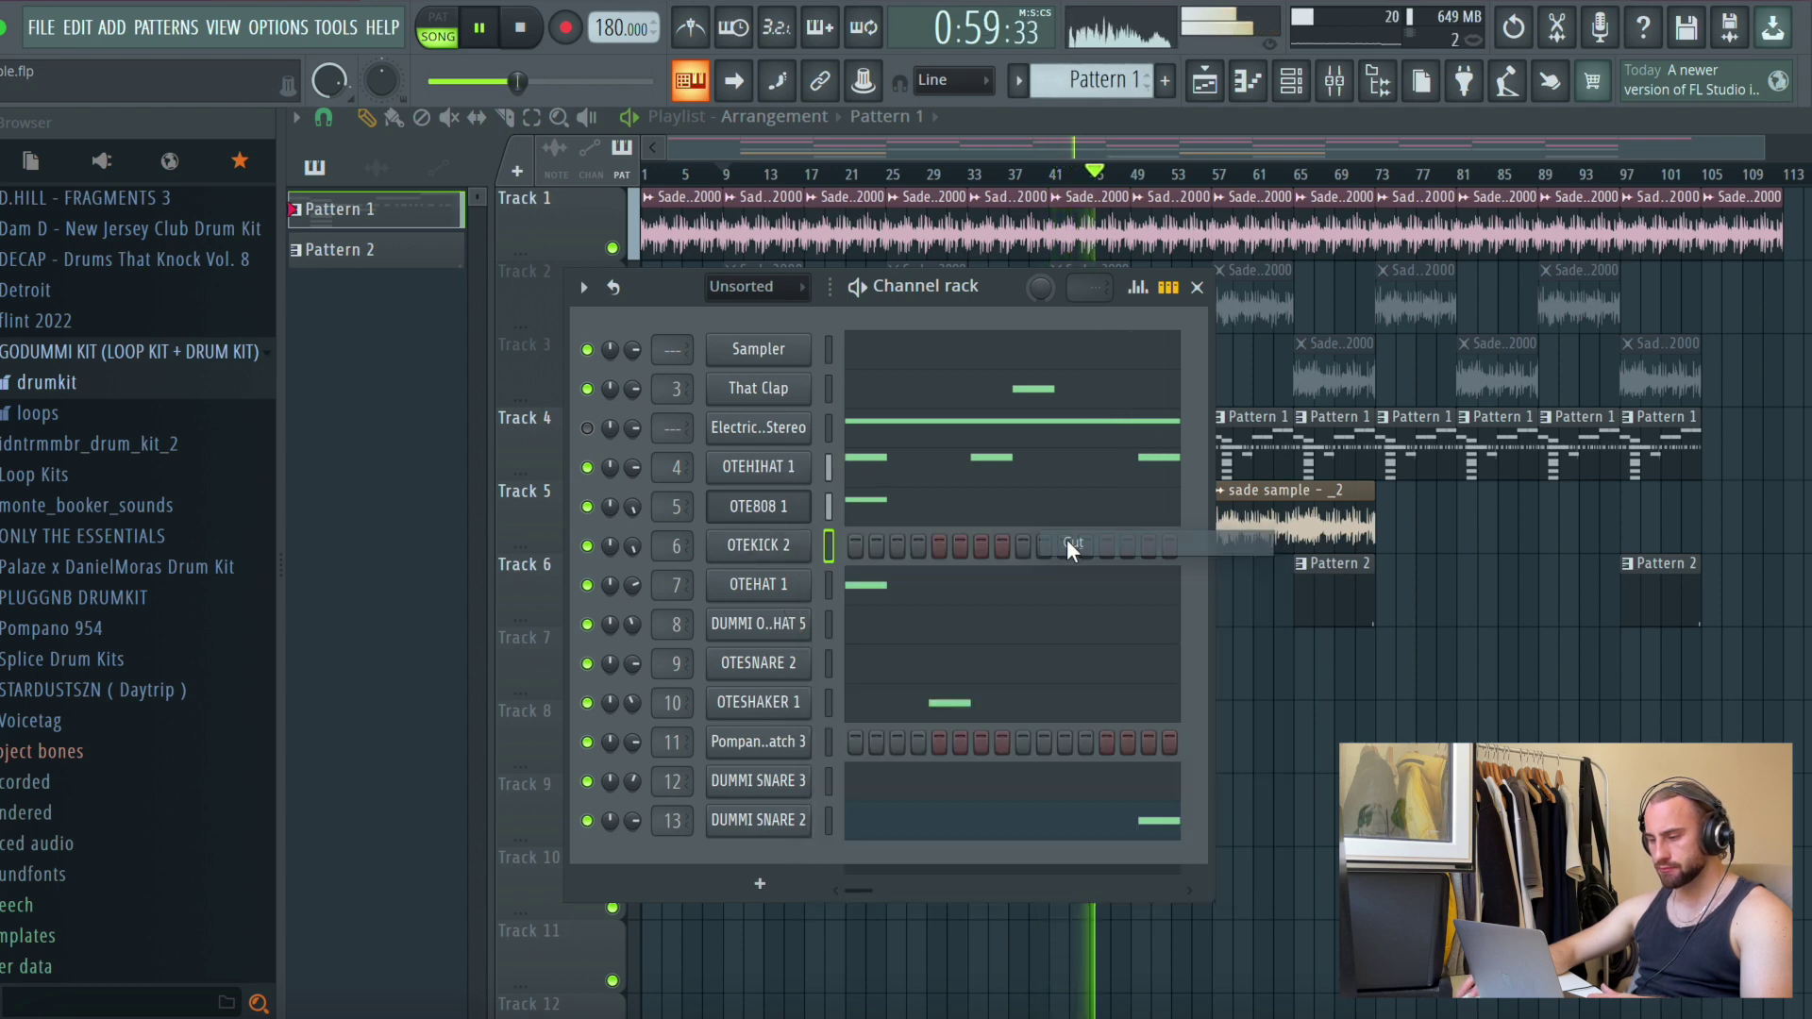
{"action": "scroll", "coordinate": [1089, 76], "scroll_direction": "down", "scroll_amount": 2}
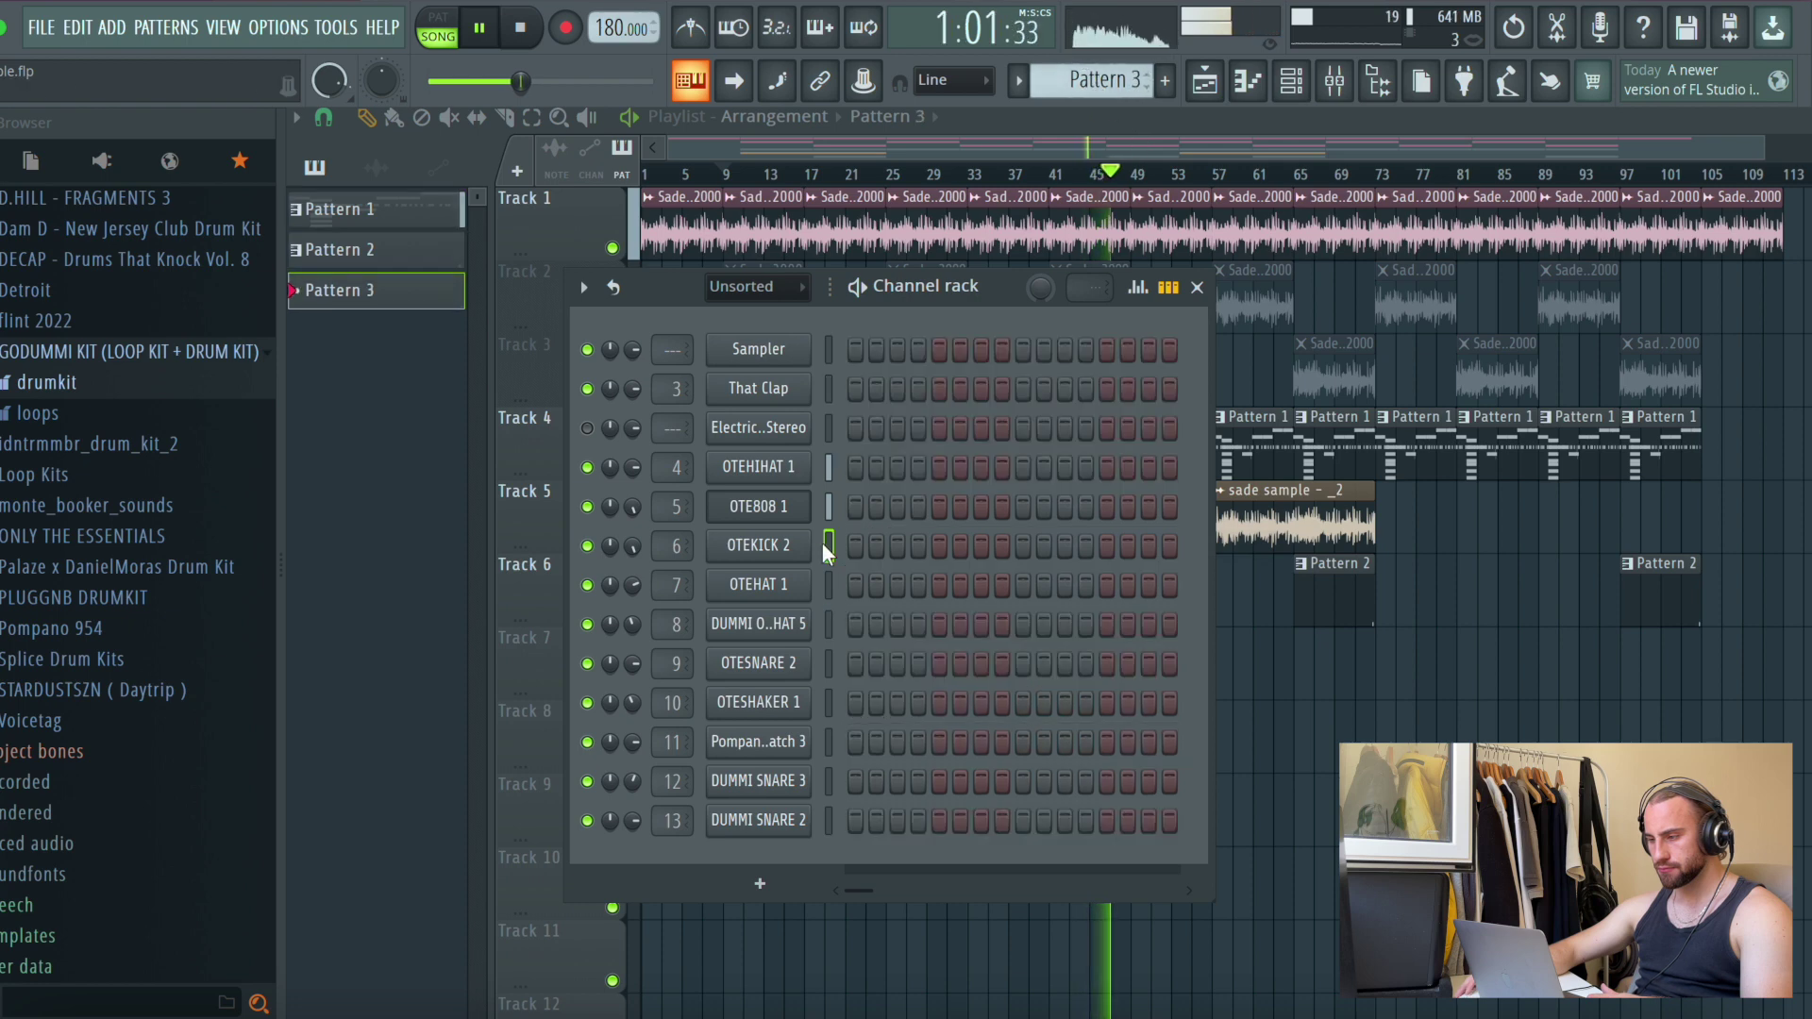
{"action": "right_click", "coordinate": [762, 545]}
{"action": "left_click", "coordinate": [1066, 595]}
Place Pattern 3 clips on playlist Track 7 at bars 9, 17, 33, 57, 65 and 81
{"action": "right_click", "coordinate": [1291, 774]}
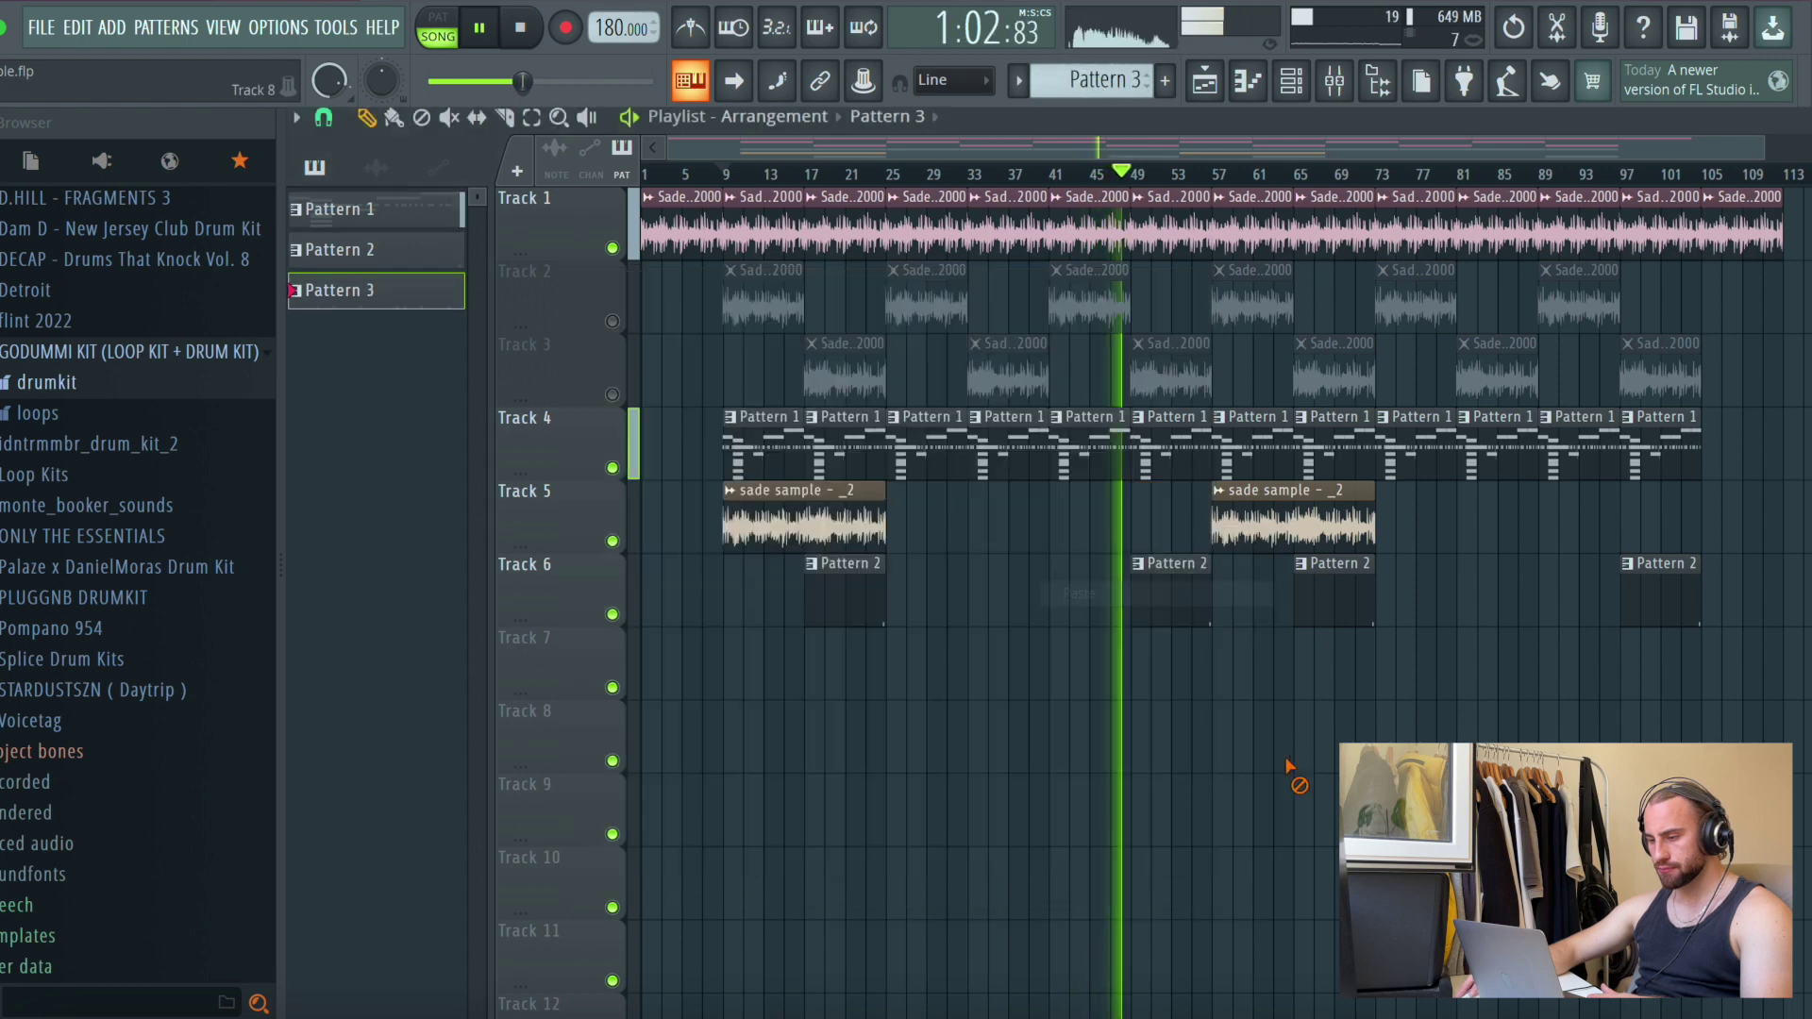
{"action": "left_click", "coordinate": [1226, 672]}
{"action": "left_click", "coordinate": [1313, 675]}
{"action": "left_click", "coordinate": [729, 675]}
{"action": "left_click", "coordinate": [827, 698]}
{"action": "left_click_drag", "start_coordinate": [823, 706], "coordinate": [813, 706]}
{"action": "left_click", "coordinate": [983, 670]}
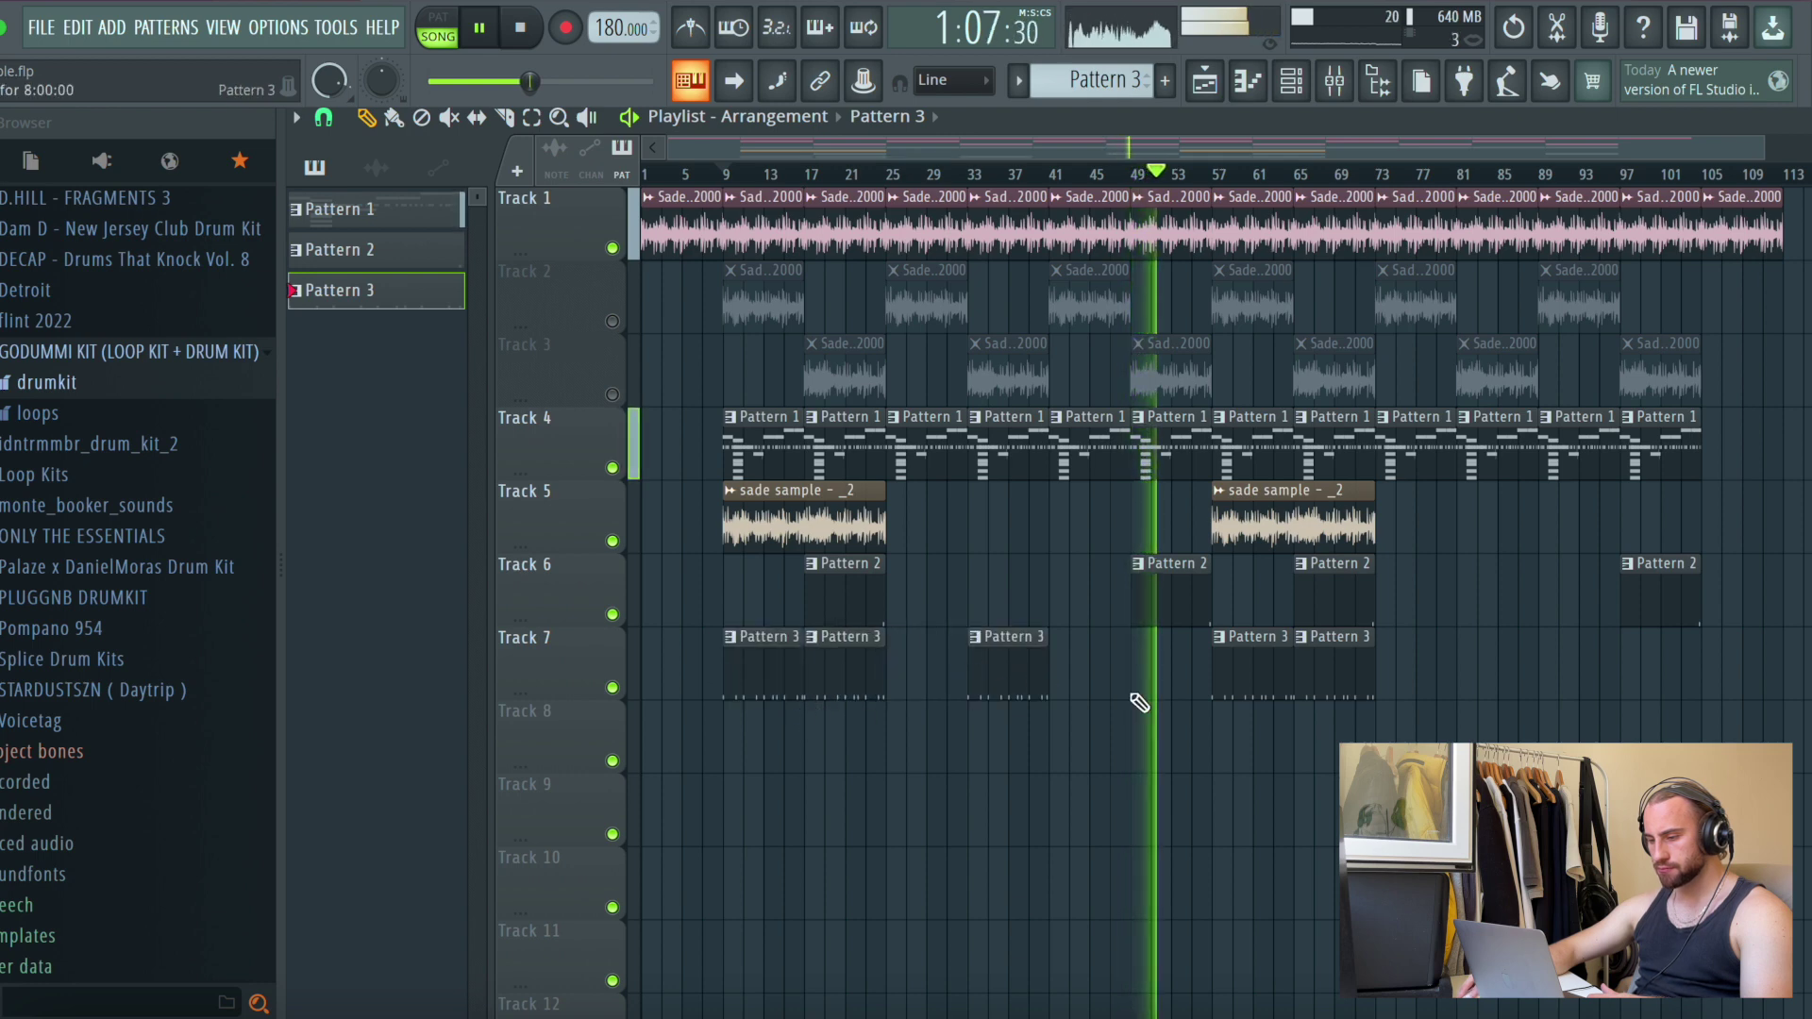
{"action": "left_click", "coordinate": [1462, 689]}
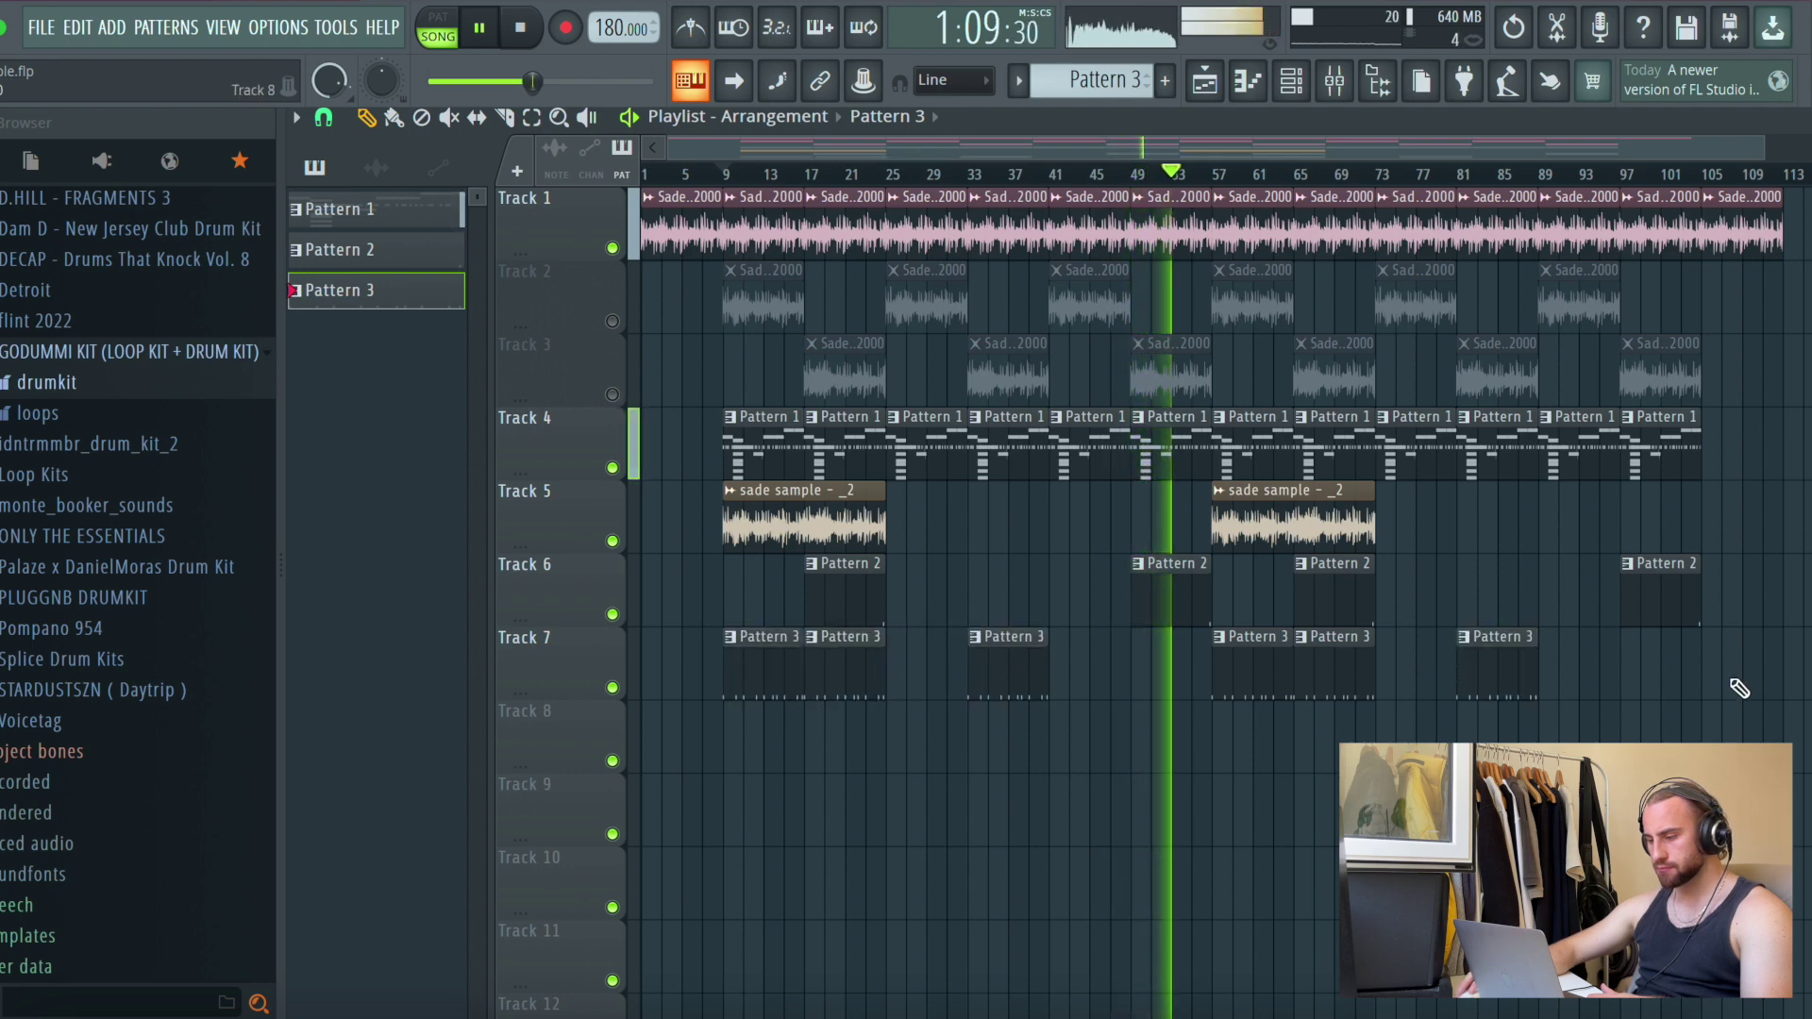
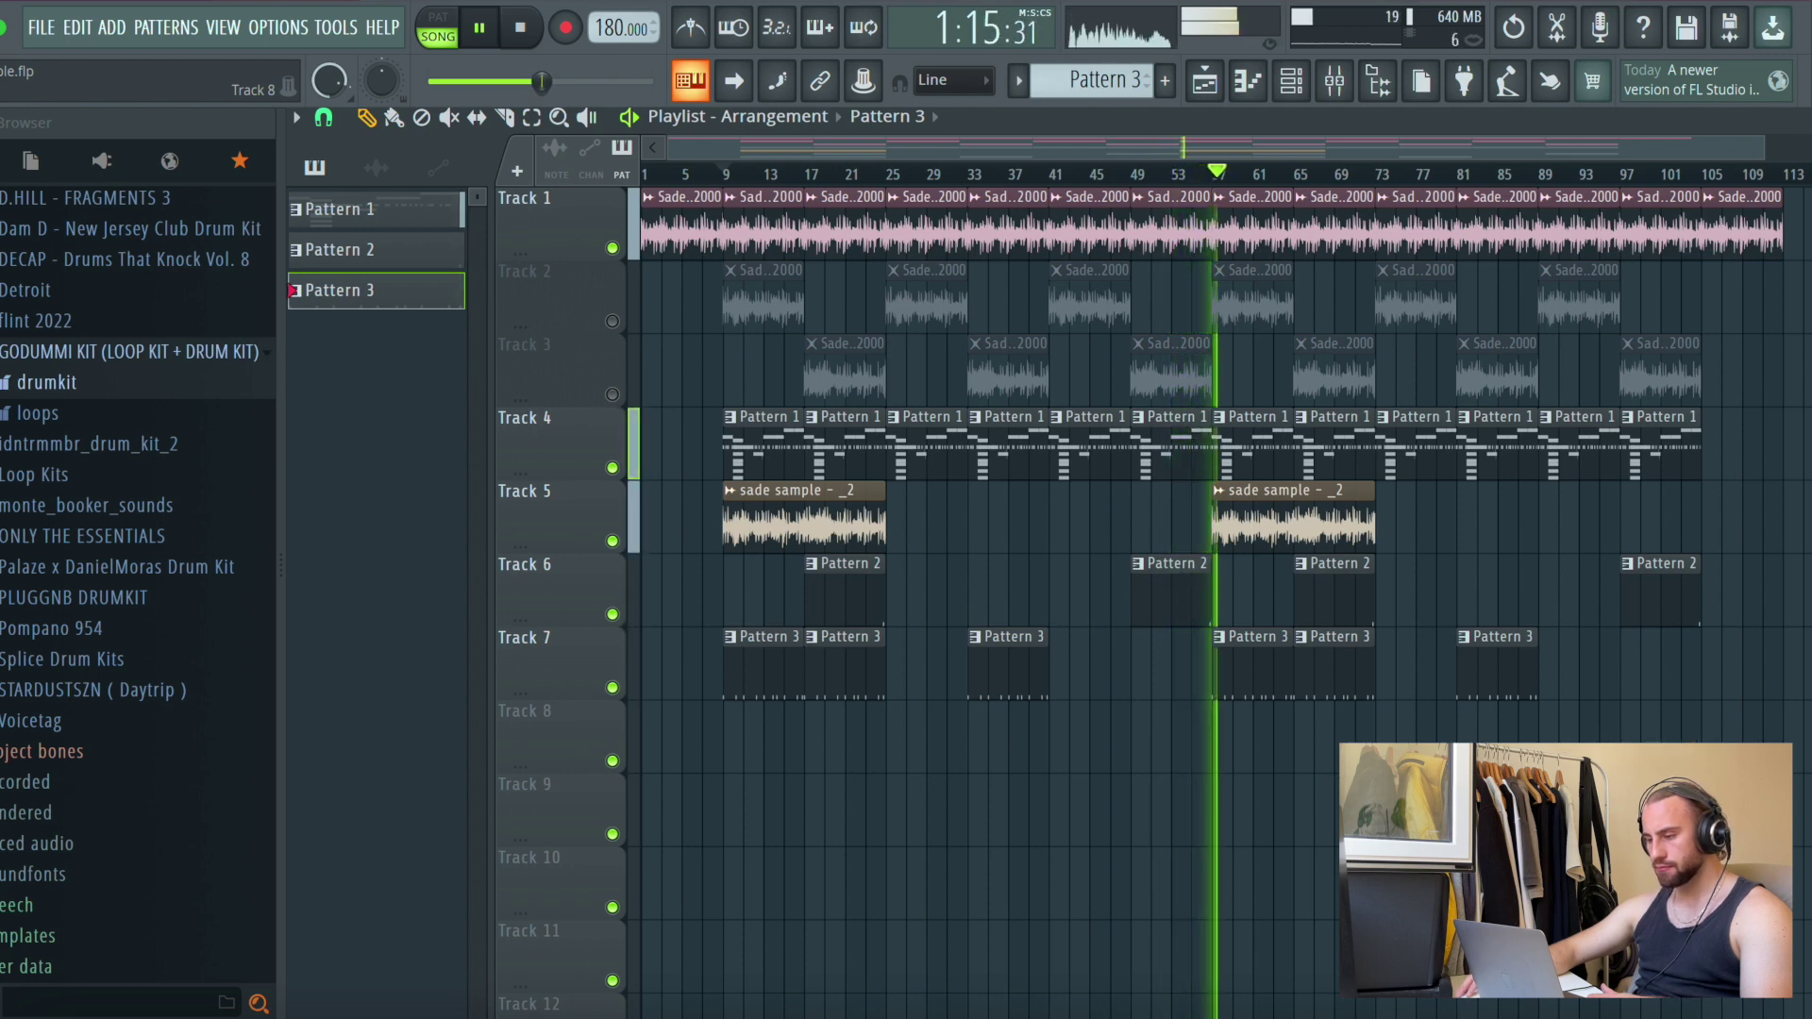
Lower the Insert 2 mixer fader slightly
{"action": "left_click", "coordinate": [1331, 82]}
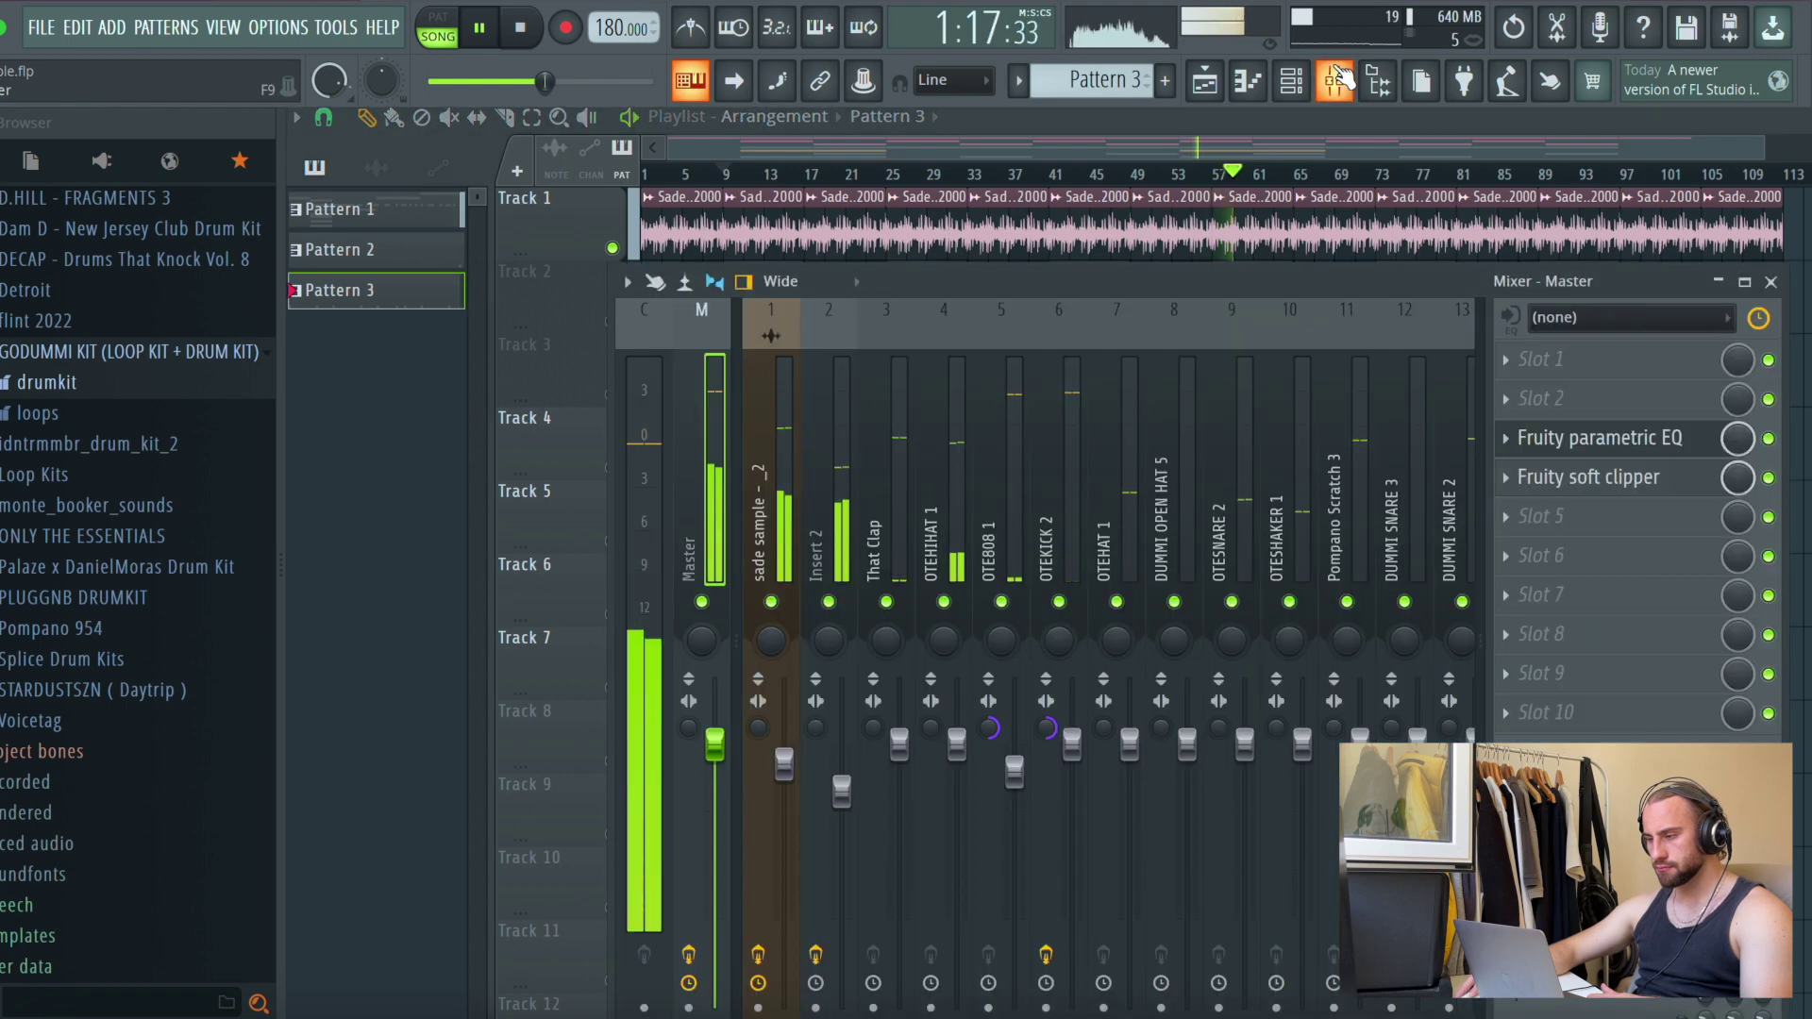
{"action": "left_click", "coordinate": [830, 533]}
{"action": "left_click_drag", "start_coordinate": [842, 791], "coordinate": [841, 807]}
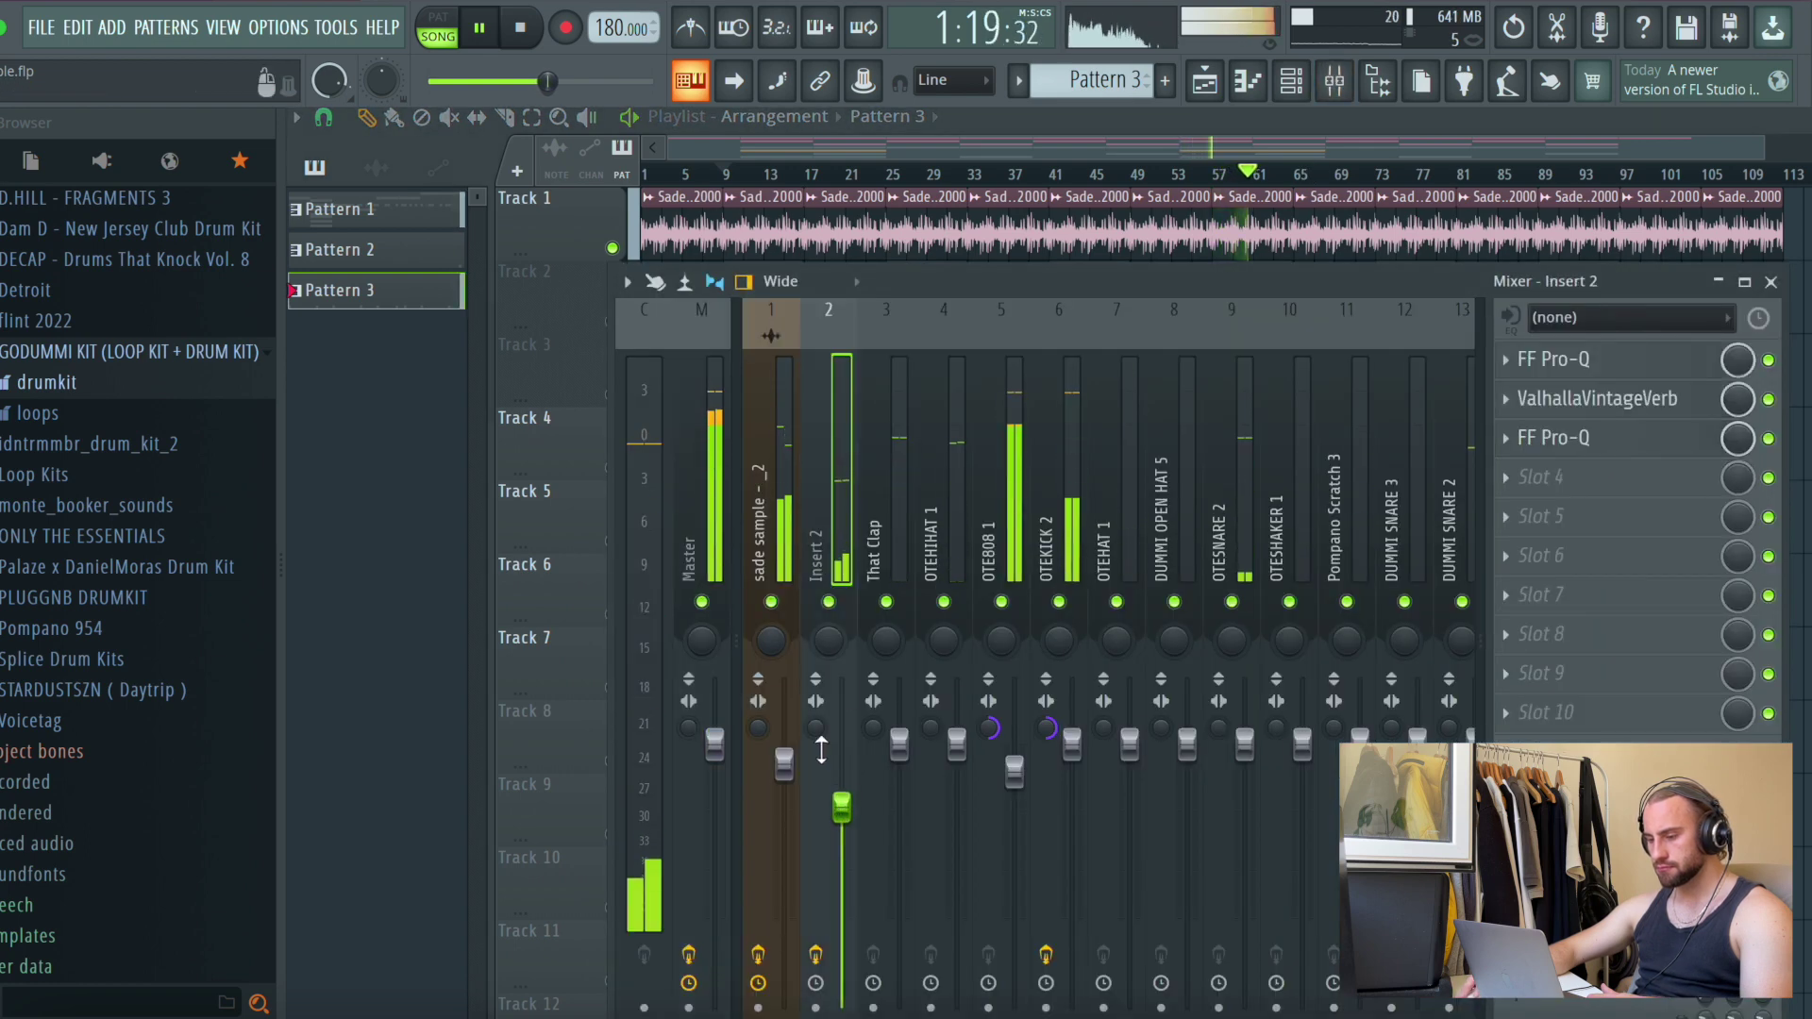
{"action": "left_click", "coordinate": [41, 27]}
{"action": "left_click", "coordinate": [156, 147]}
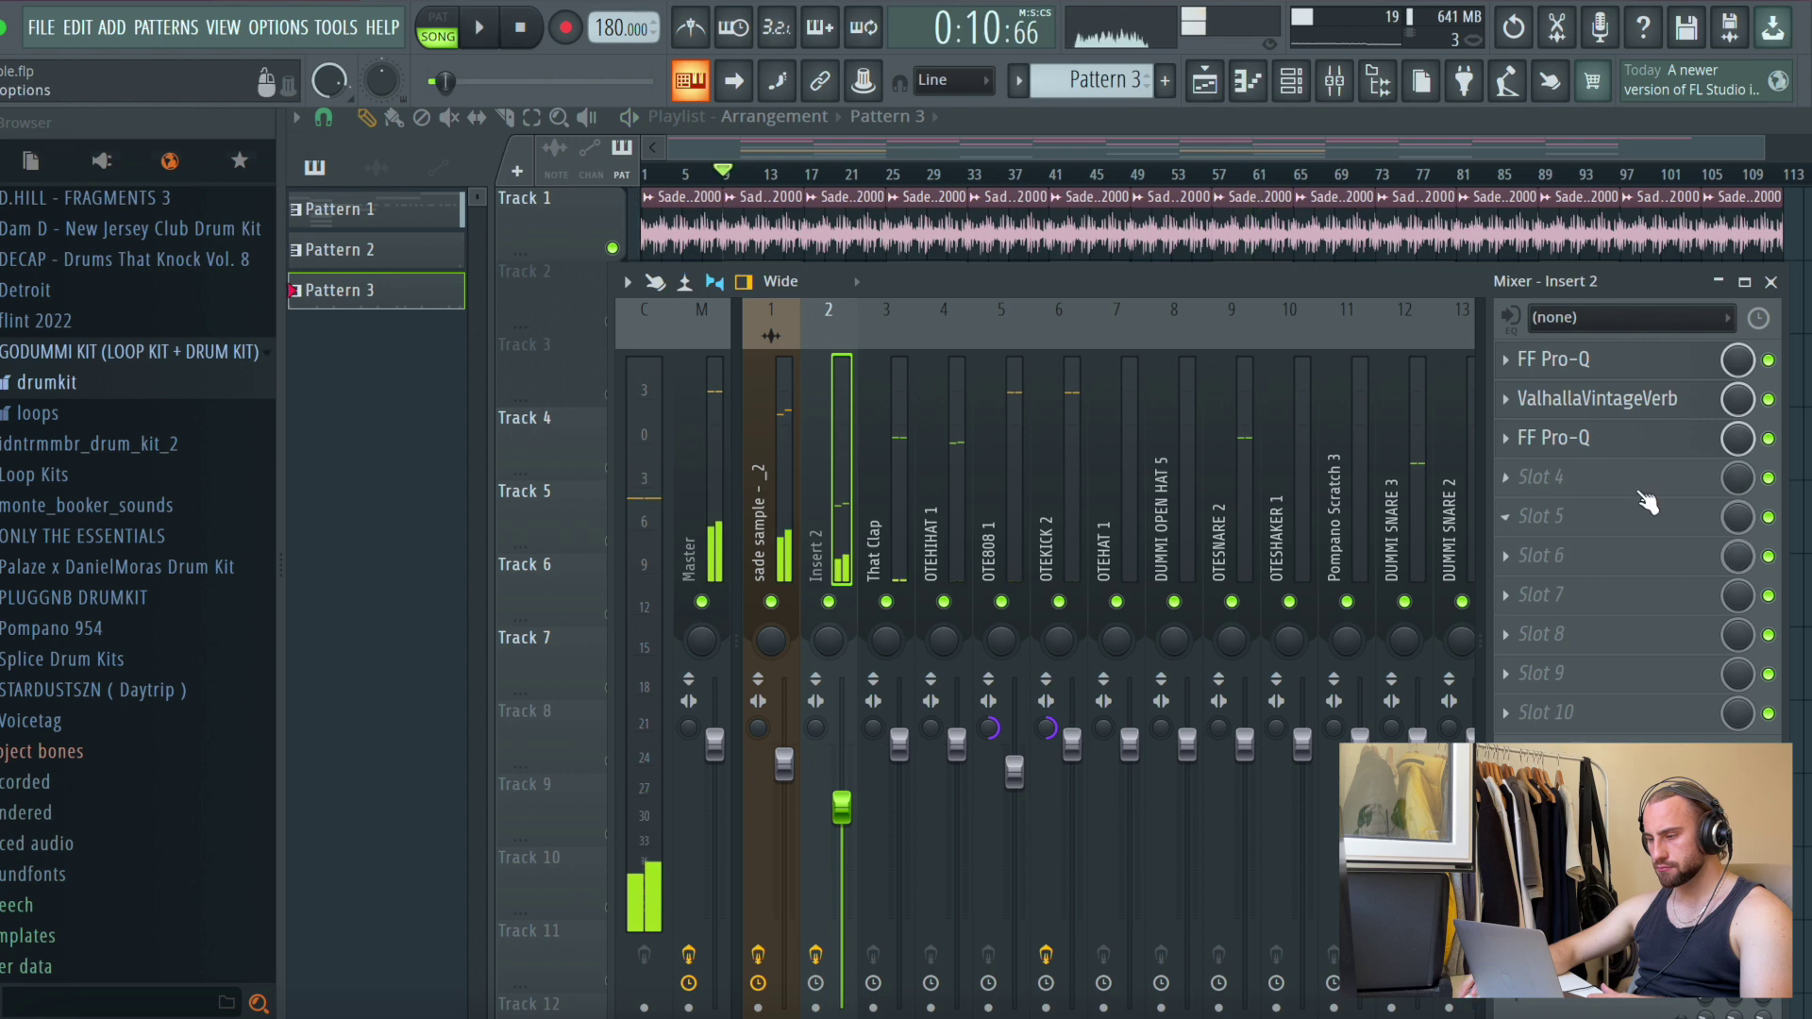
Add PanCake2 to Insert 2's fourth effect slot, with the LFO length at 8 Bars and a narrower left-right panning wave
{"action": "left_click", "coordinate": [1604, 481]}
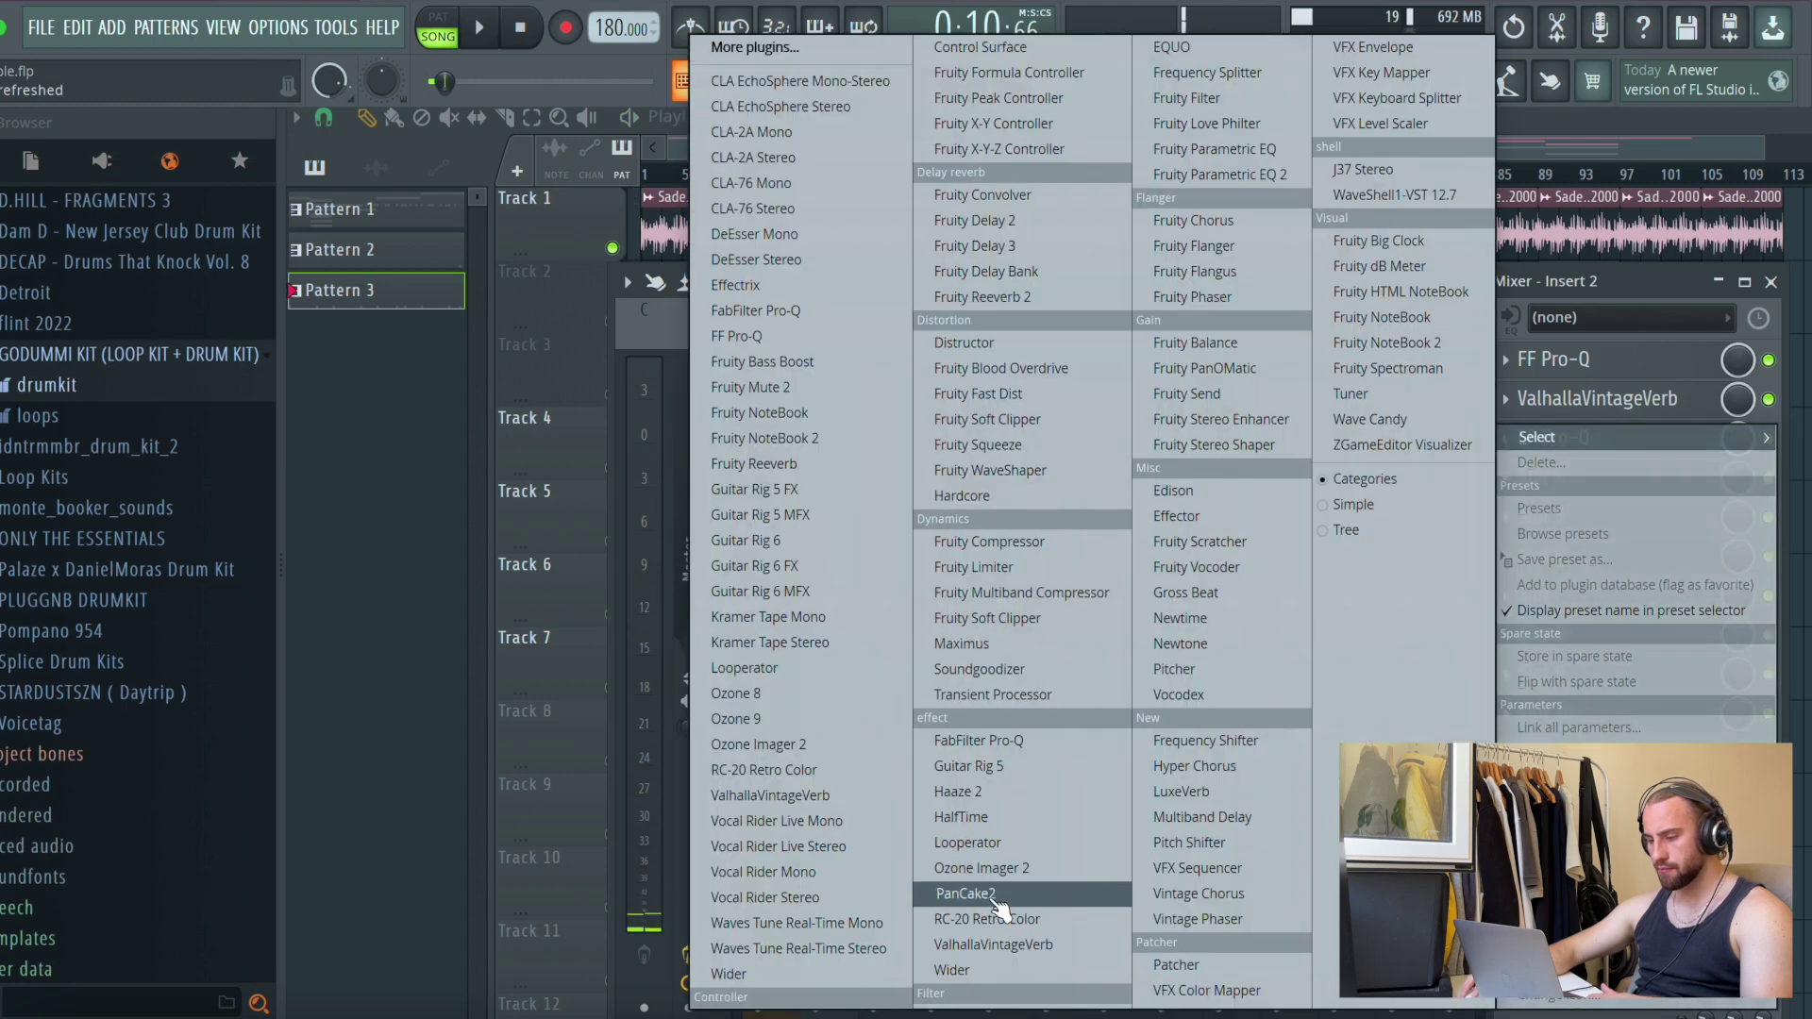
{"action": "left_click", "coordinate": [964, 893]}
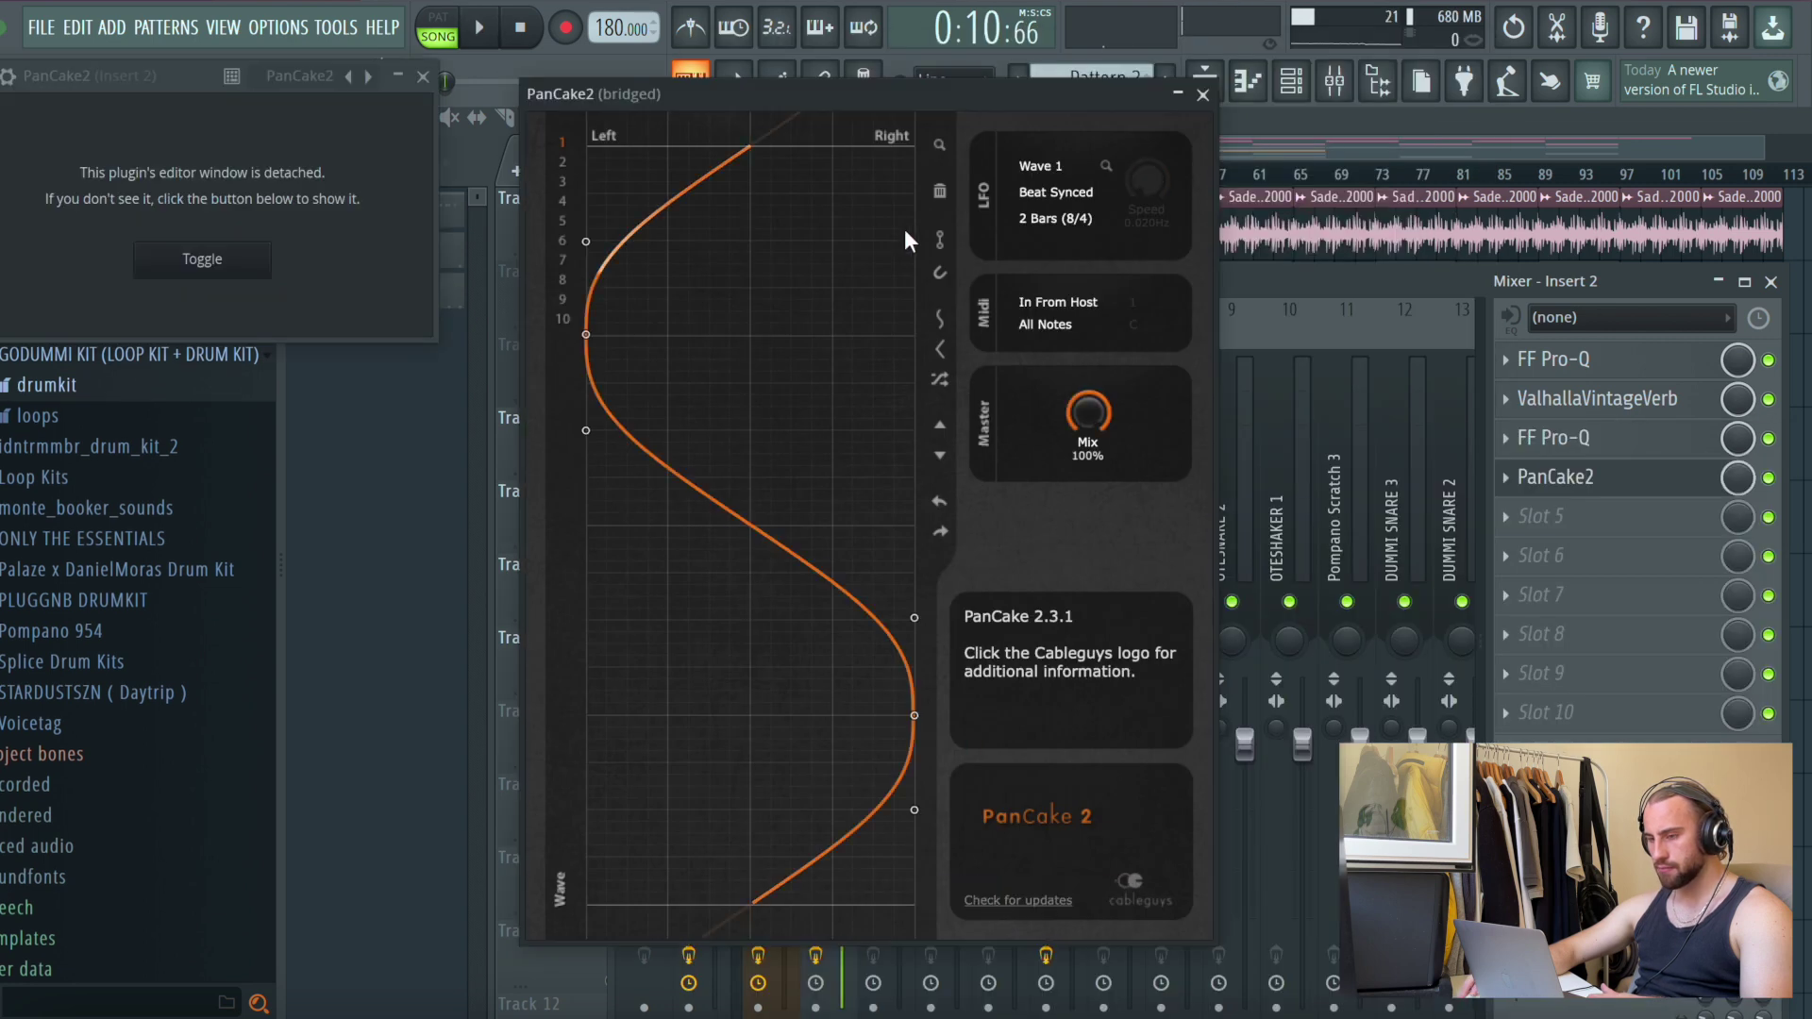
{"action": "left_click", "coordinate": [1080, 227]}
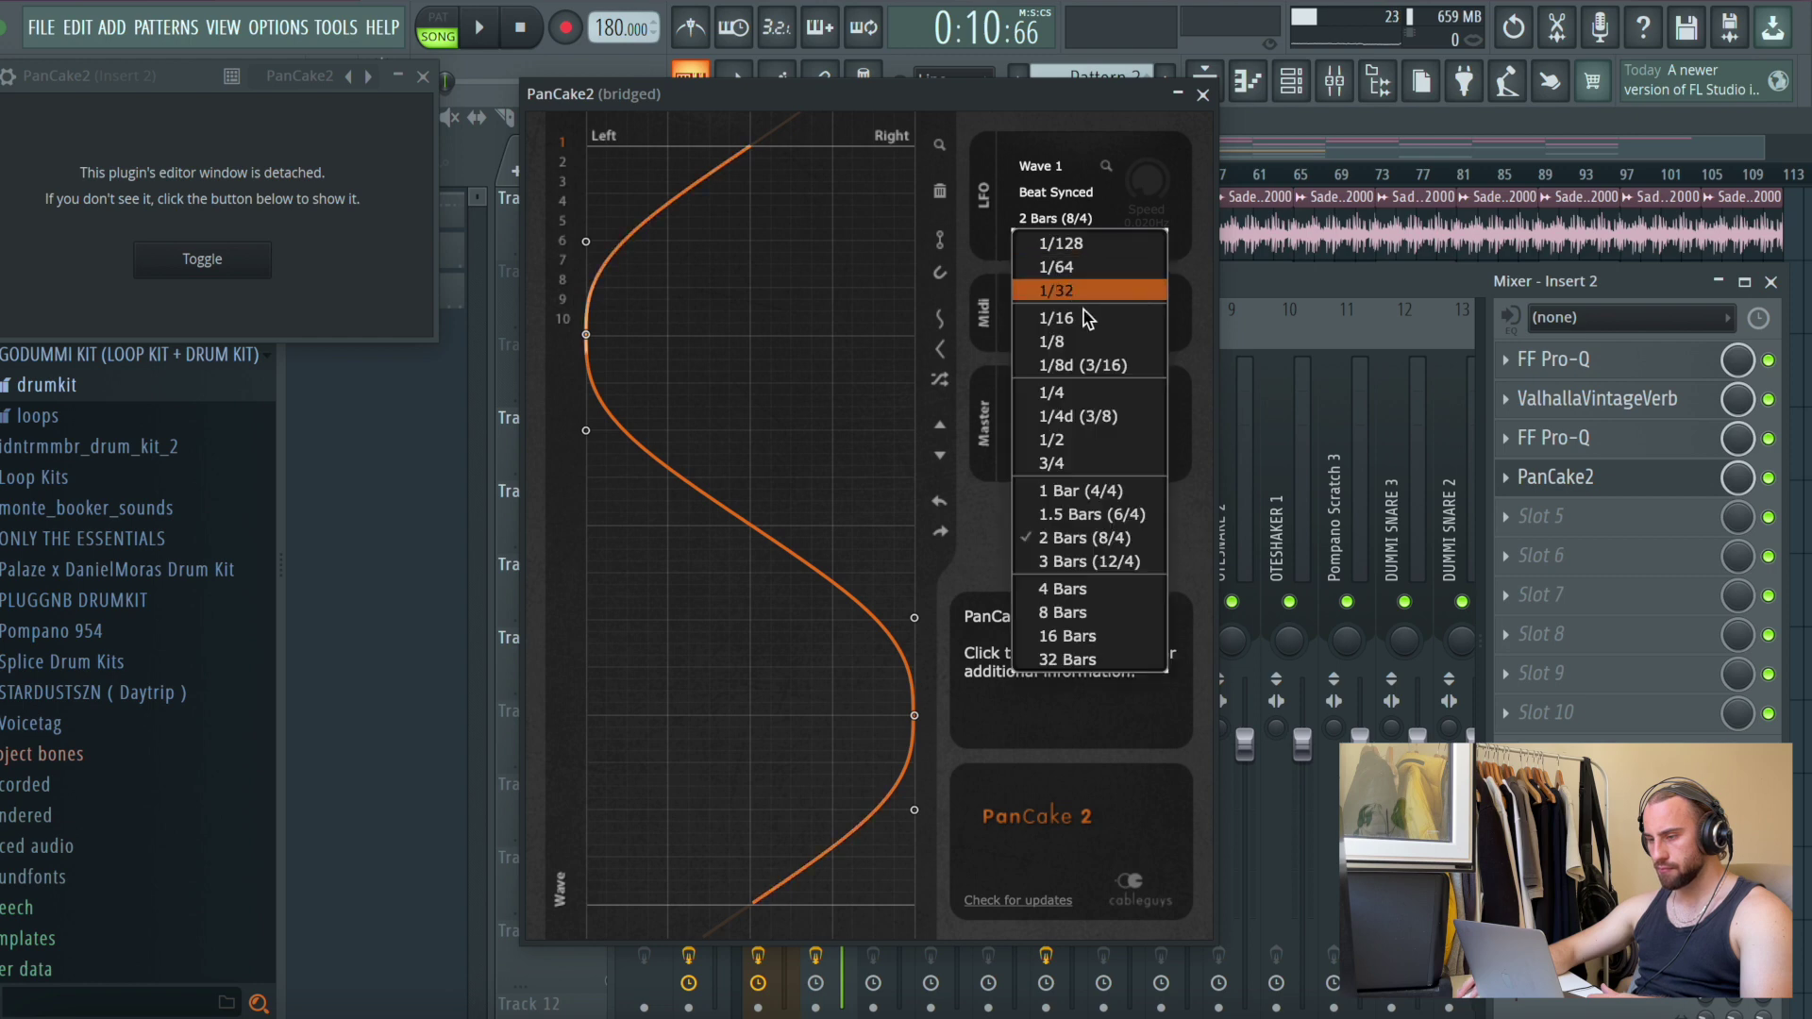
{"action": "left_click", "coordinate": [1083, 615]}
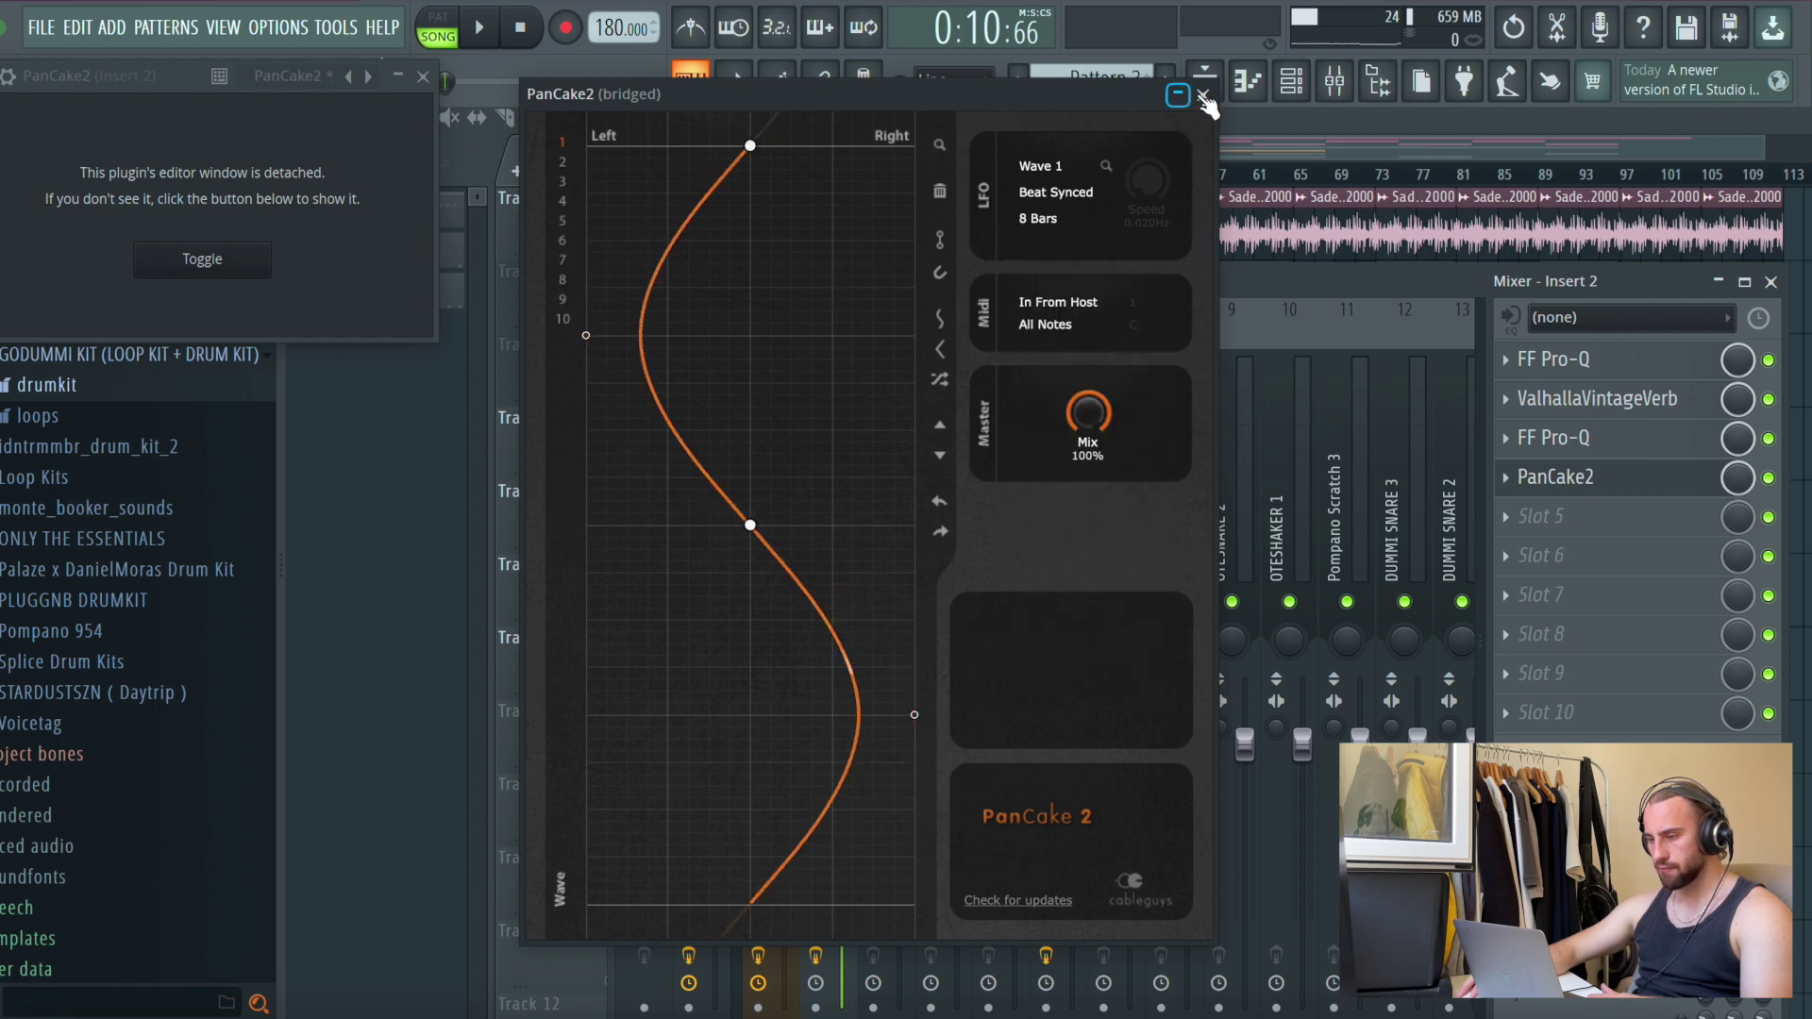
{"action": "left_click", "coordinate": [1202, 94]}
{"action": "left_click", "coordinate": [422, 75]}
{"action": "key", "text": "space"}
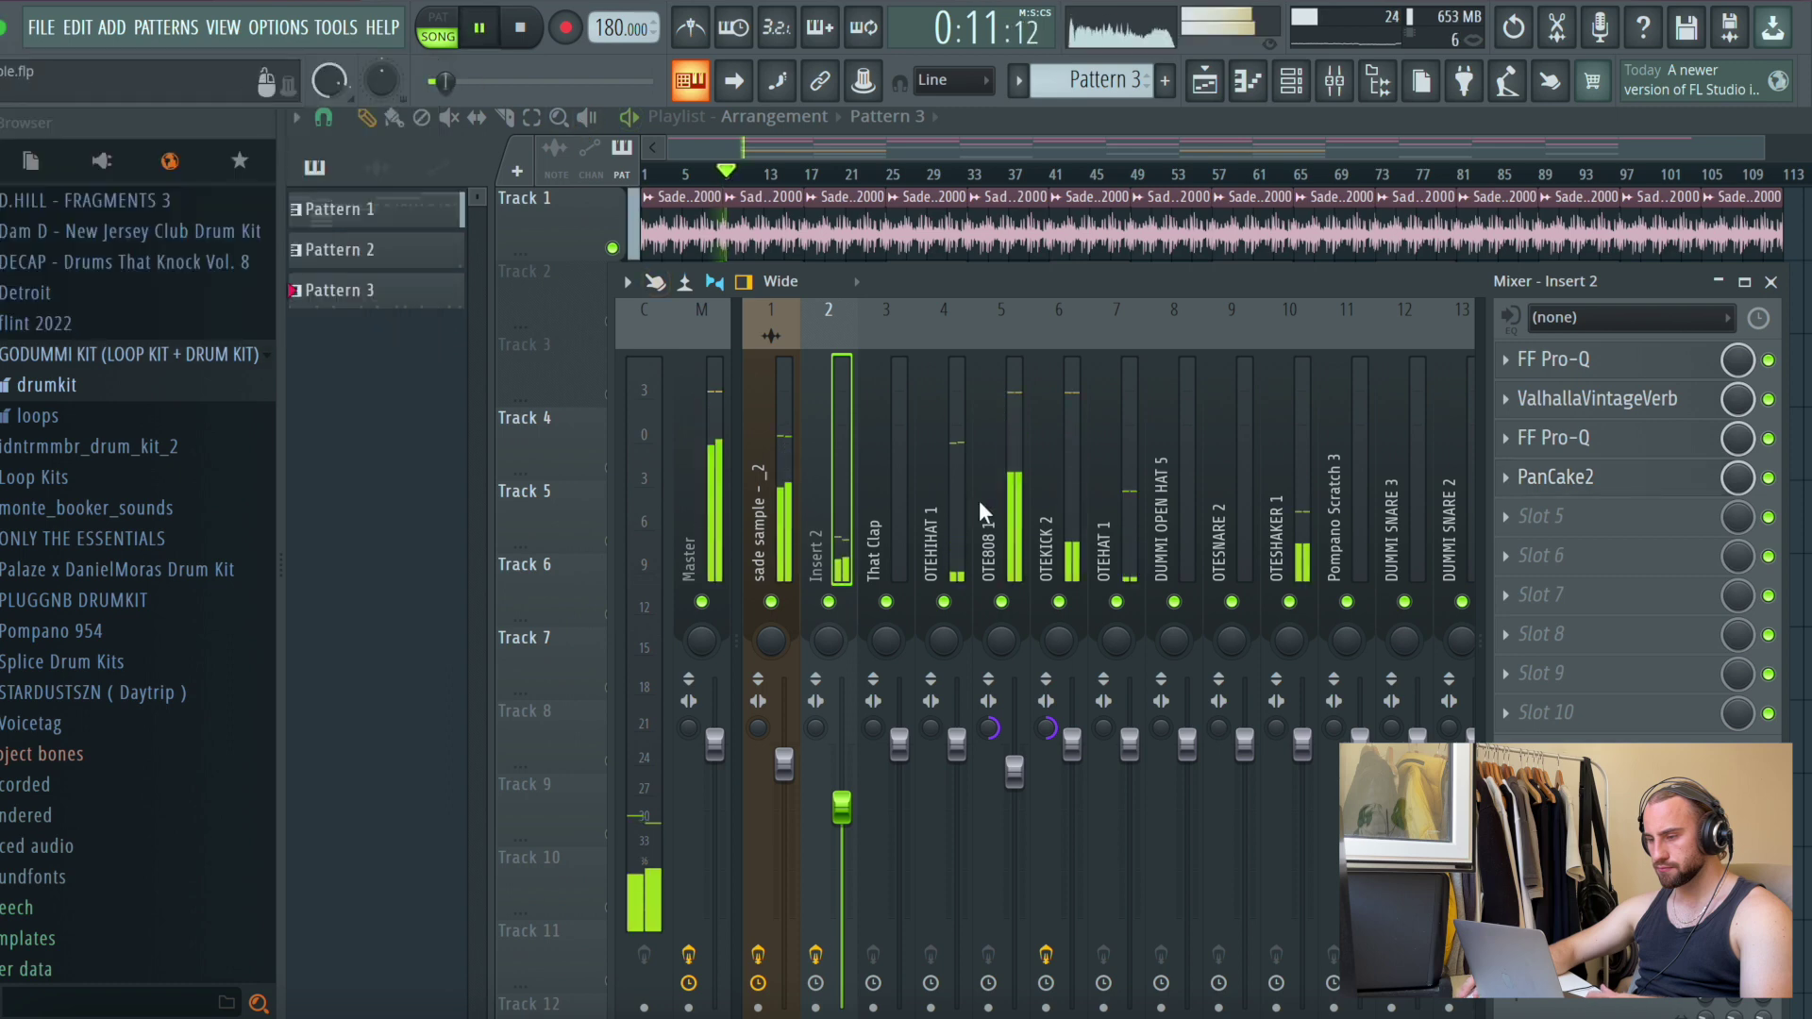
Delete all the muted Sade sample clips from playlist Tracks 2 and 3
{"action": "left_click", "coordinate": [1247, 80]}
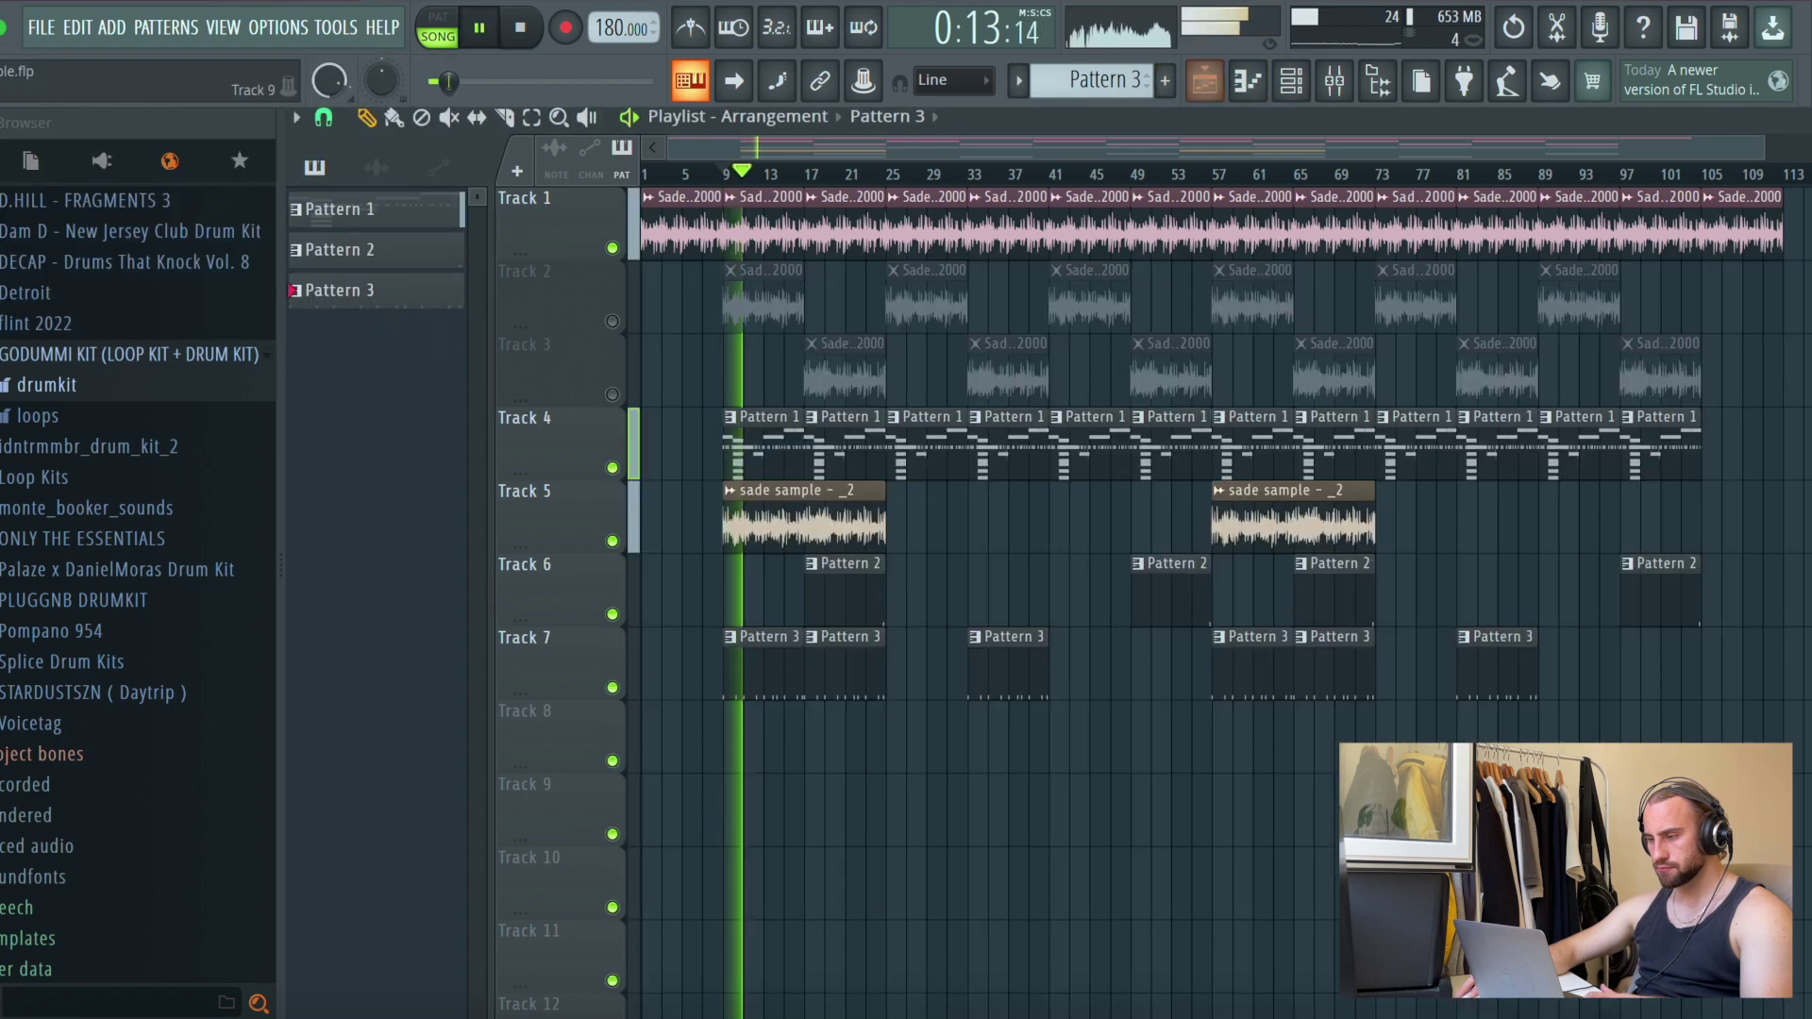
{"action": "left_click", "coordinate": [1336, 83]}
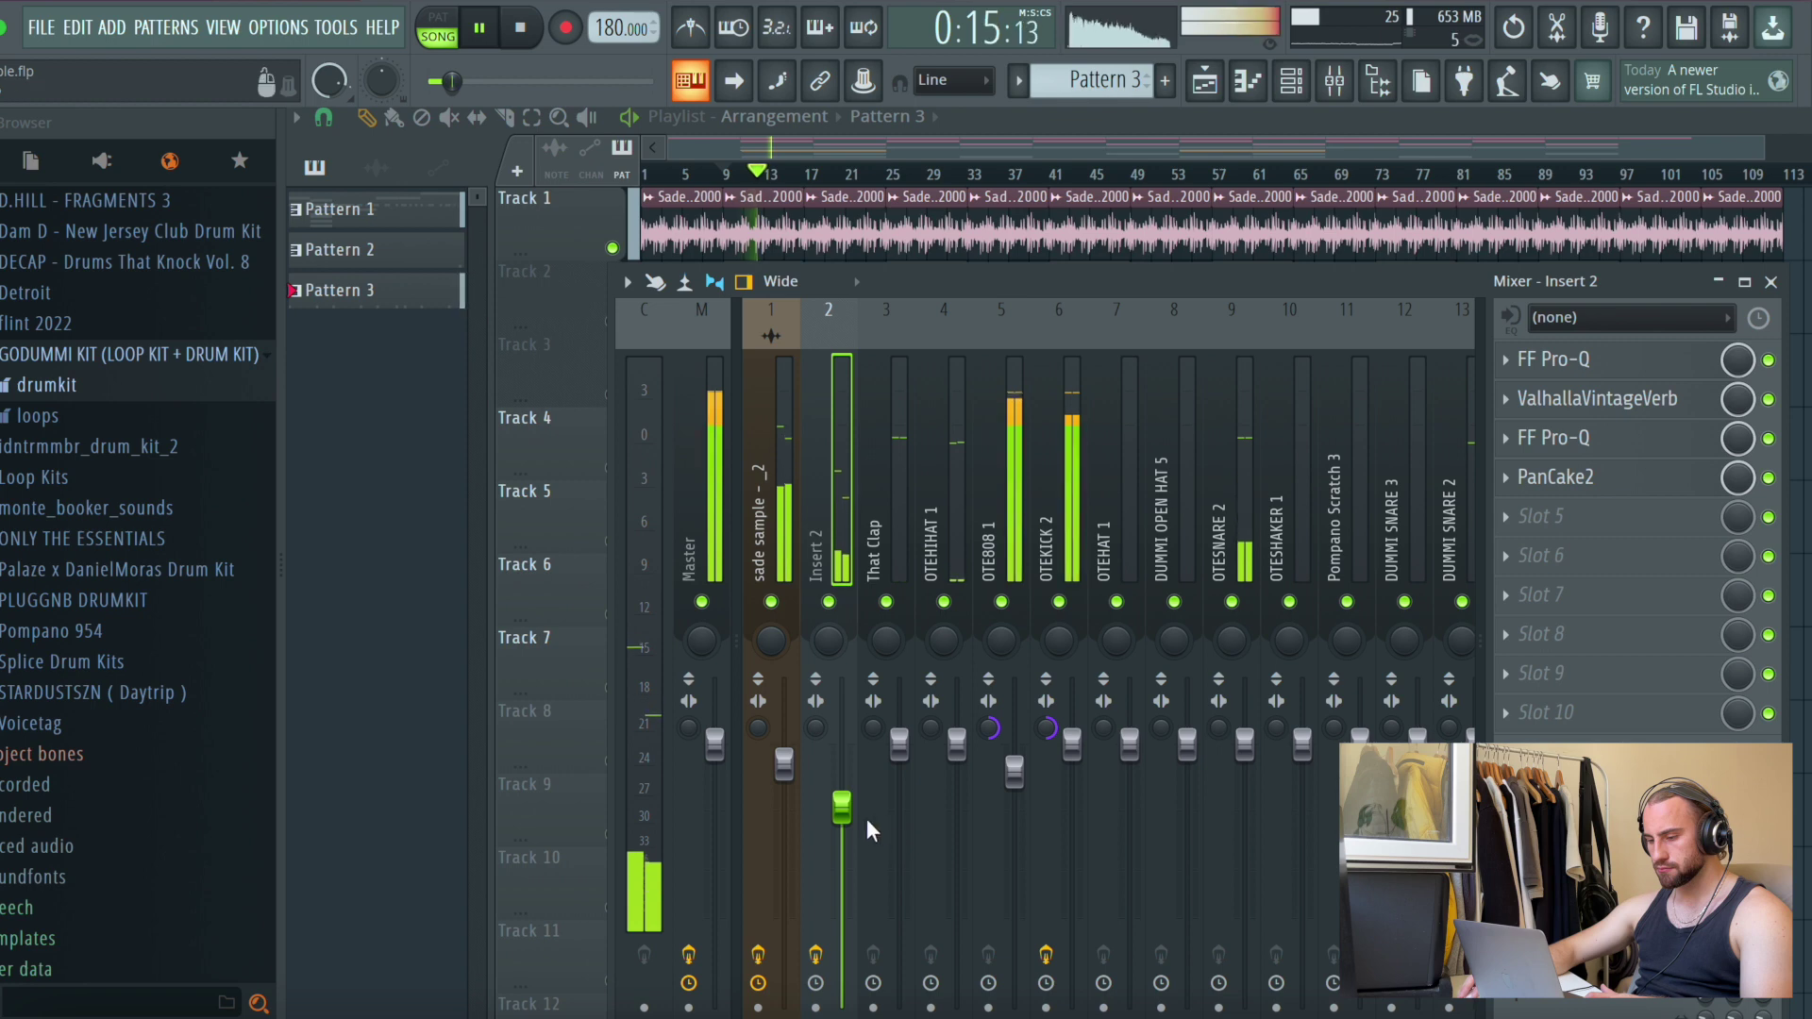
{"action": "left_click", "coordinate": [1248, 83]}
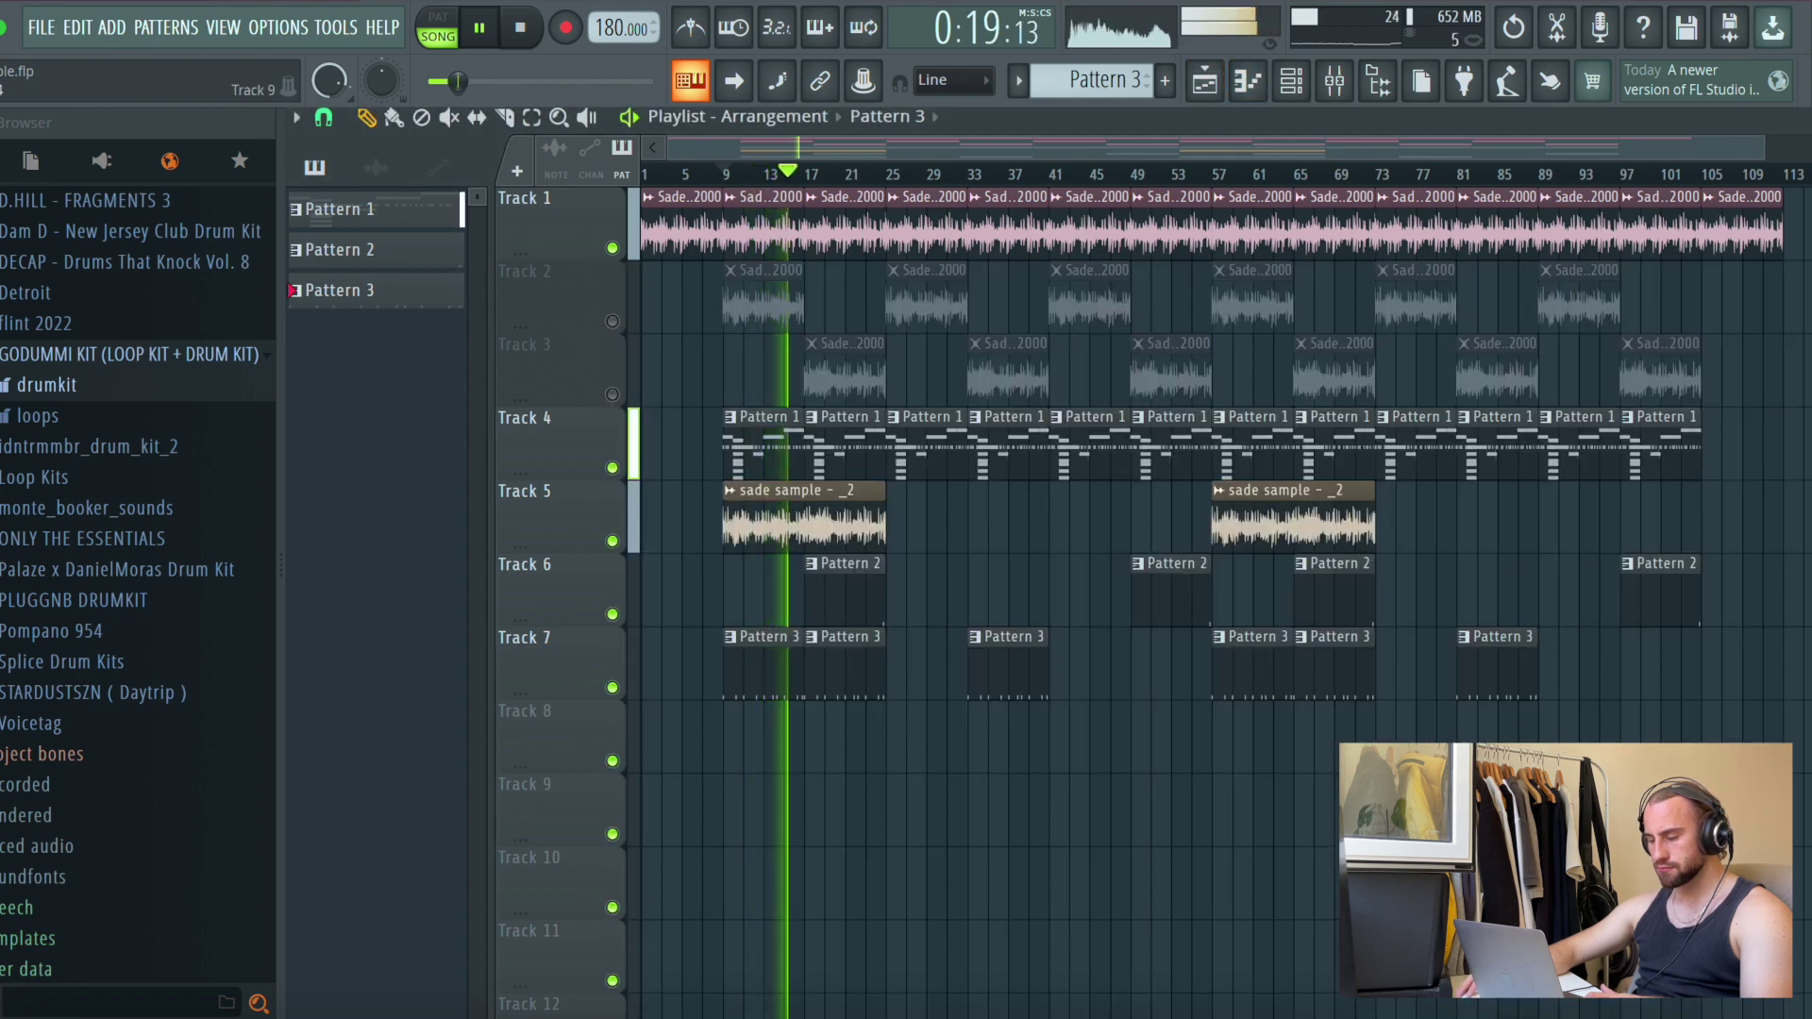
{"action": "mouse_move", "coordinate": [1700, 355]}
{"action": "left_mouse_down"}
{"action": "mouse_move", "coordinate": [1085, 374]}
{"action": "mouse_move", "coordinate": [800, 330]}
{"action": "mouse_move", "coordinate": [1568, 302]}
{"action": "left_mouse_up"}
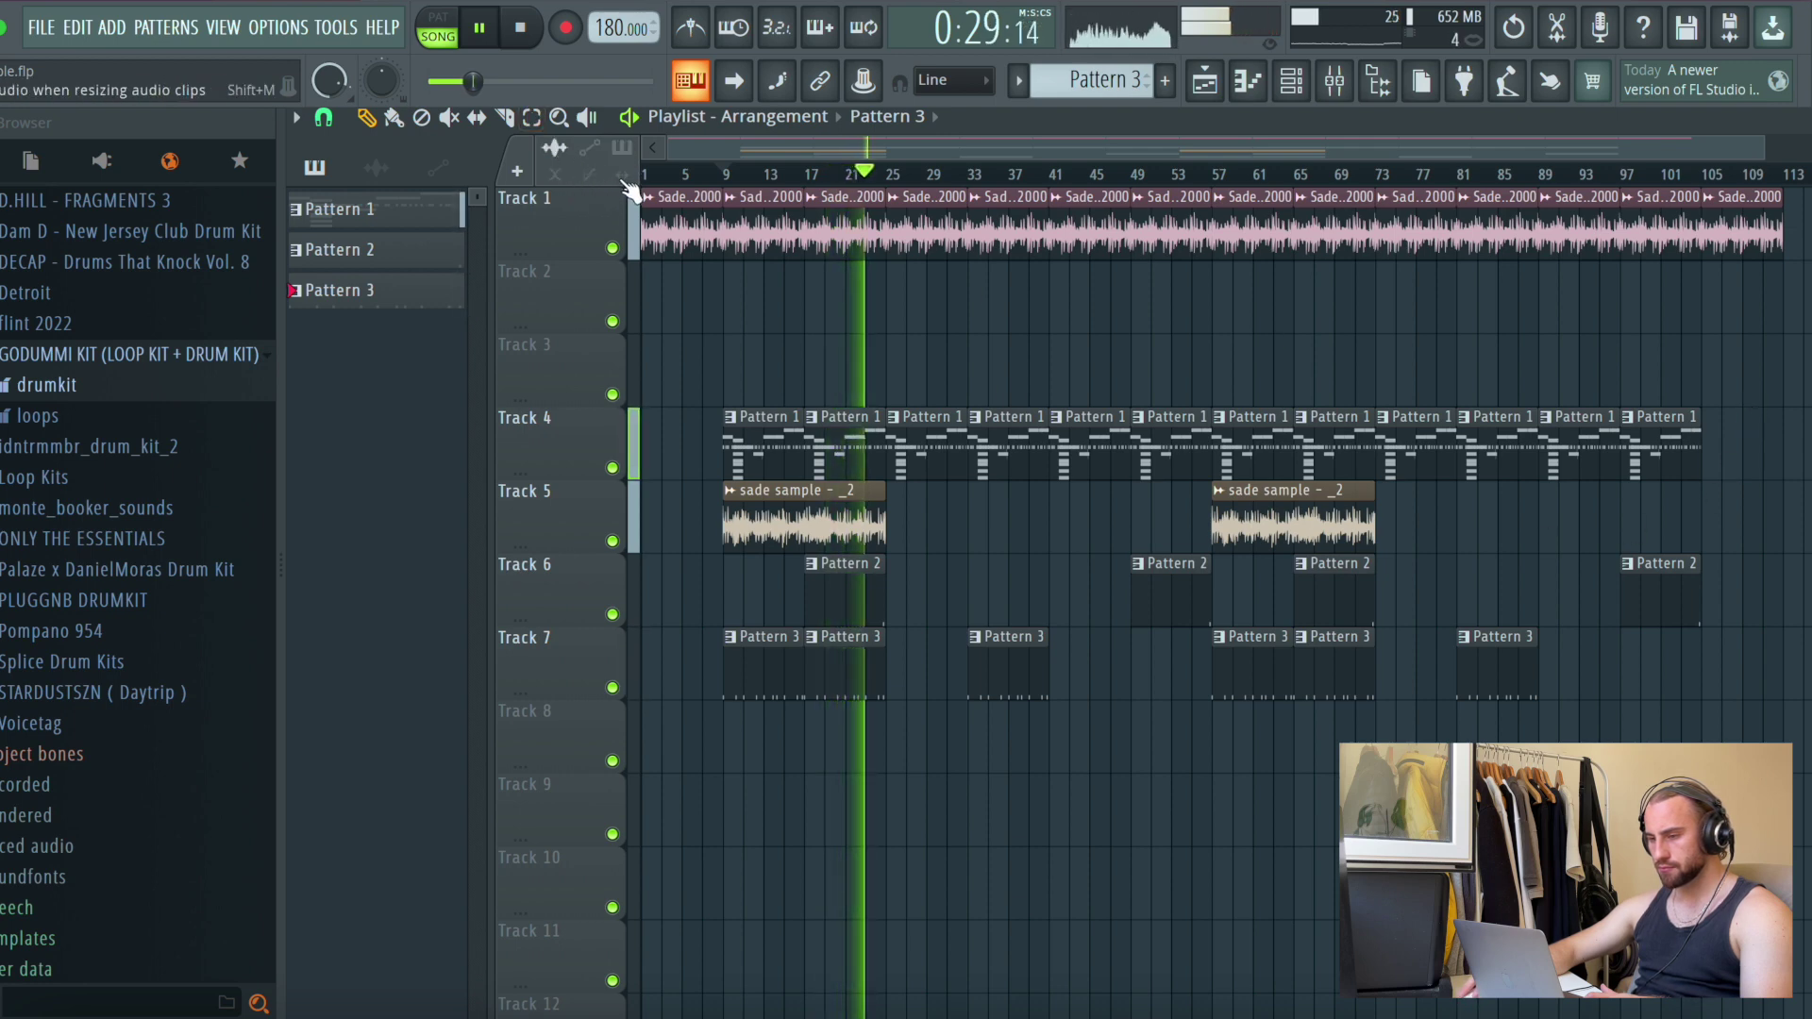
Move all the clips on Tracks 4 to 7 up two tracks, directly beneath the Track 1 sample
{"action": "left_click_drag", "start_coordinate": [1755, 404], "coordinate": [557, 808]}
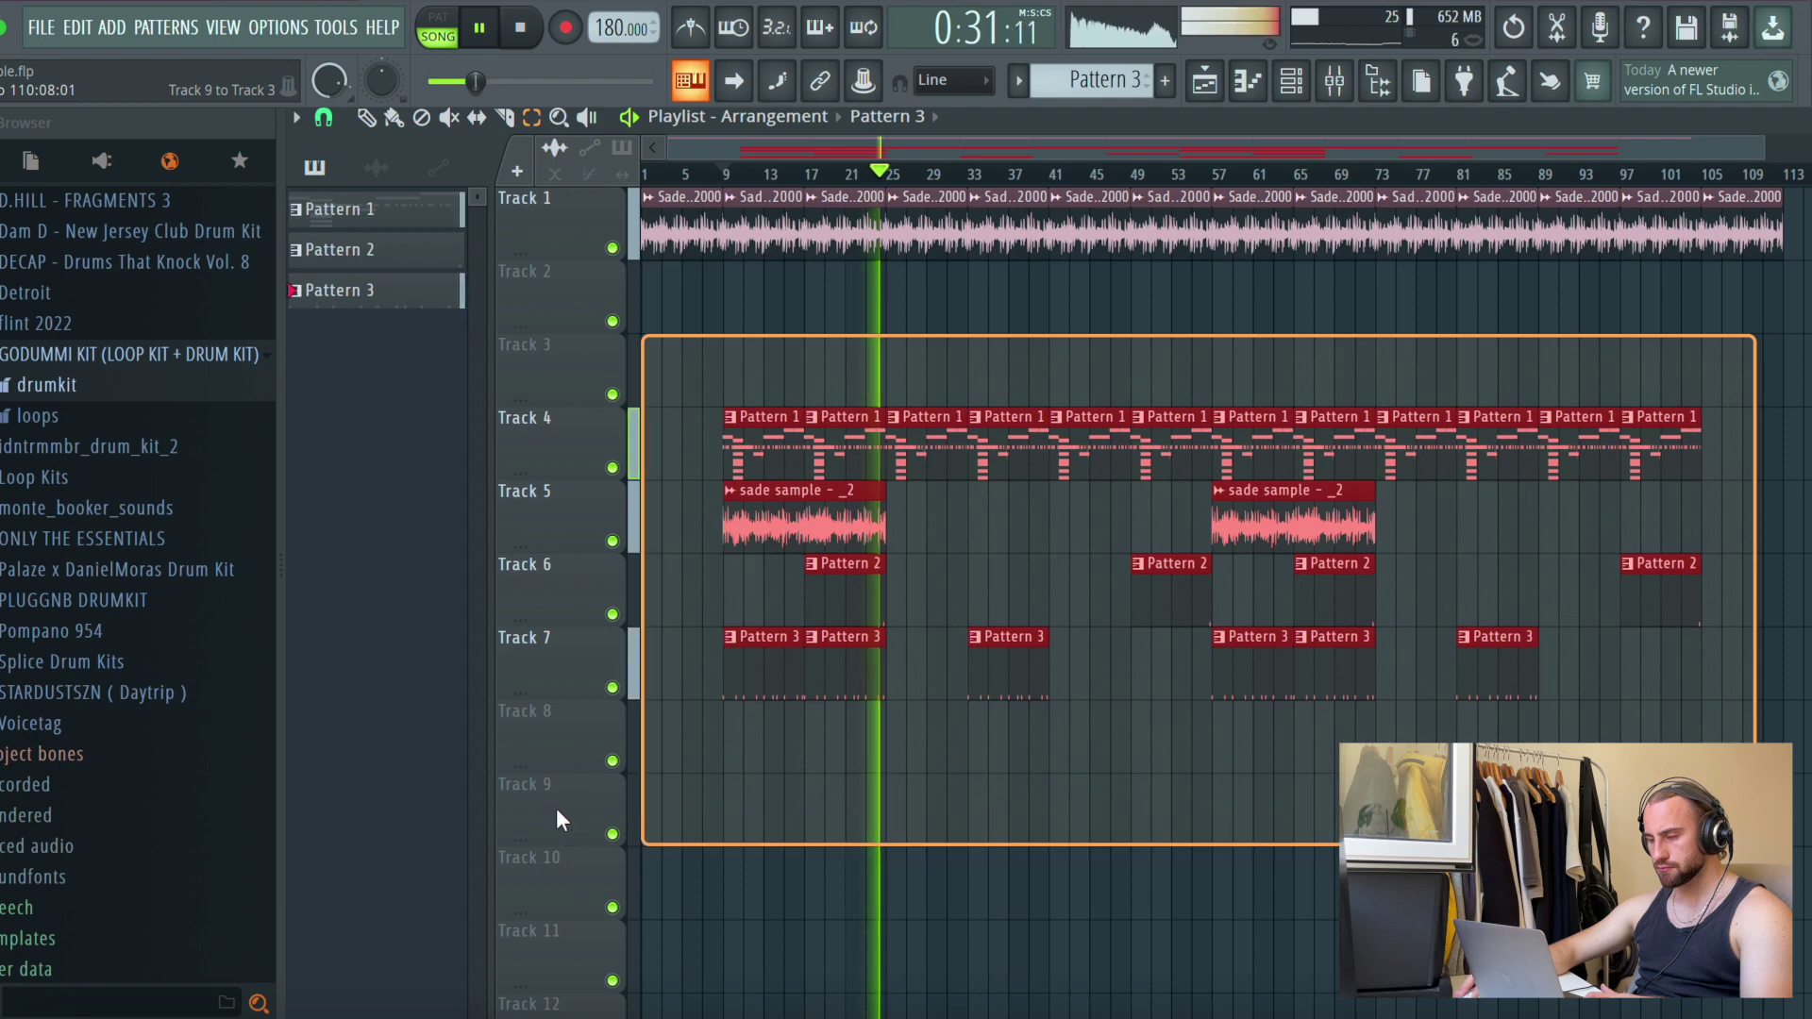
{"action": "key", "text": "shift+Up"}
{"action": "key", "text": "shift+Up"}
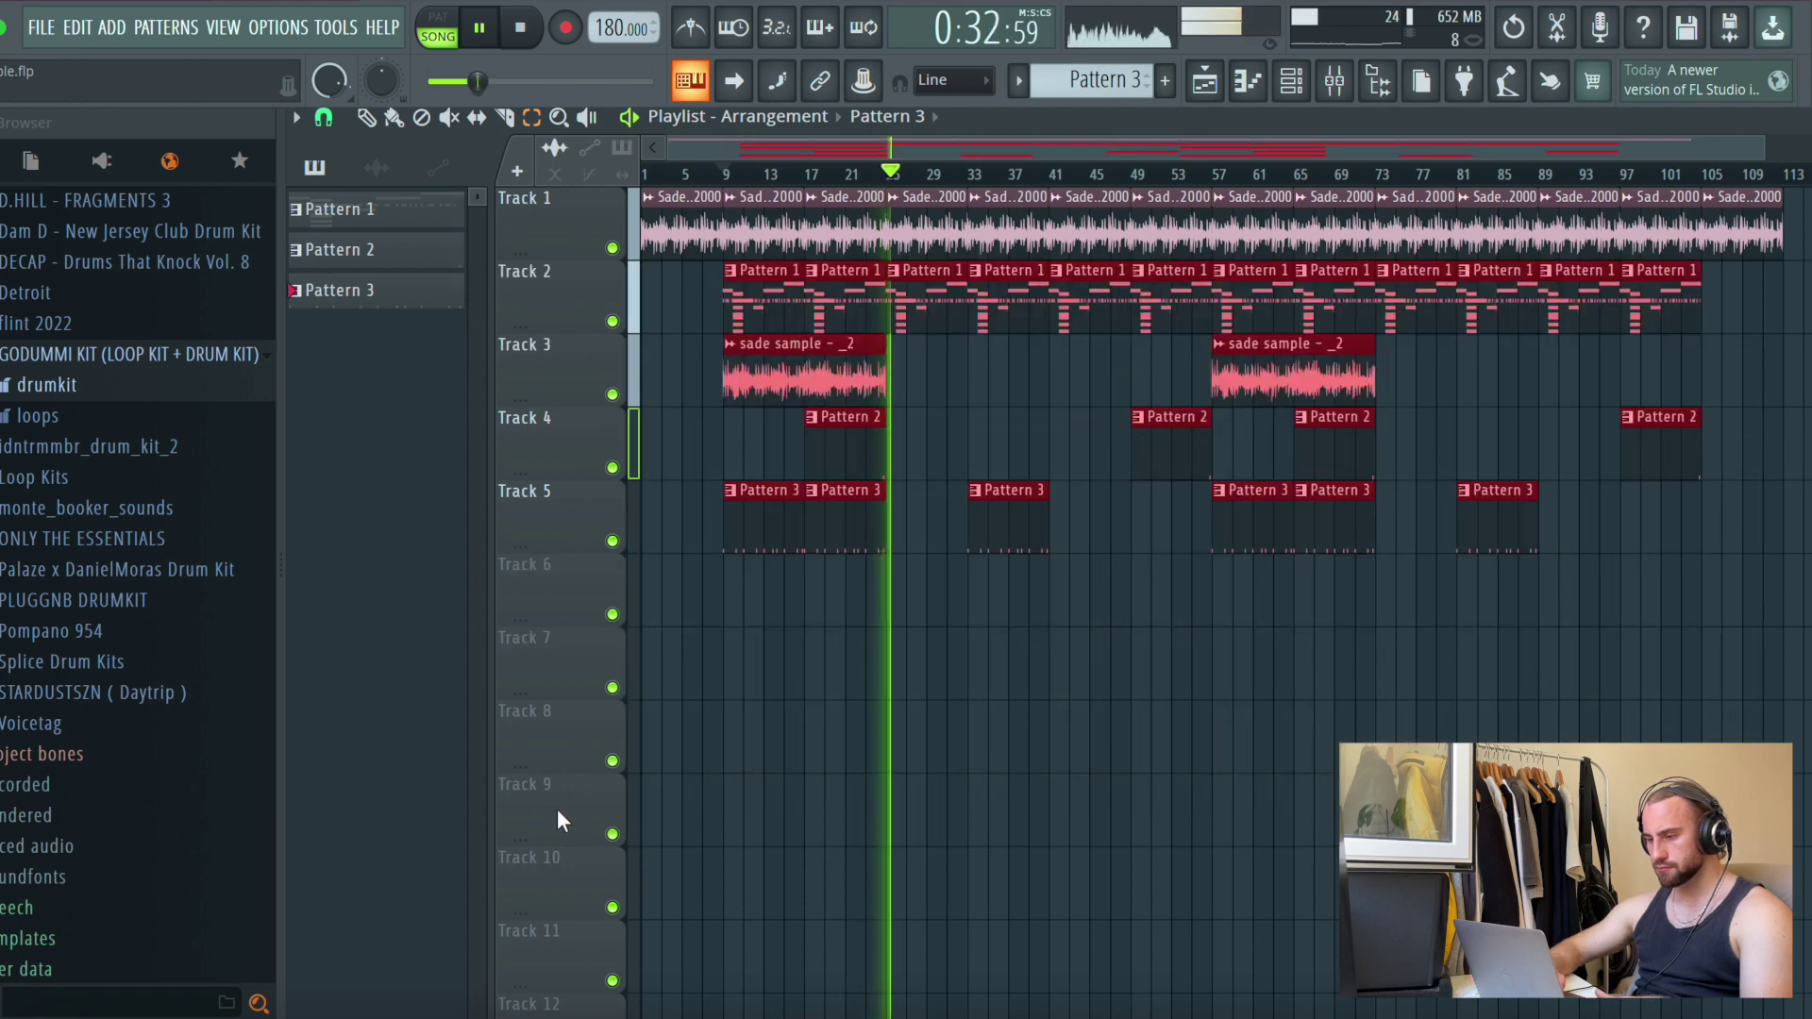
{"action": "left_click", "coordinate": [1028, 906]}
{"action": "left_click", "coordinate": [366, 117]}
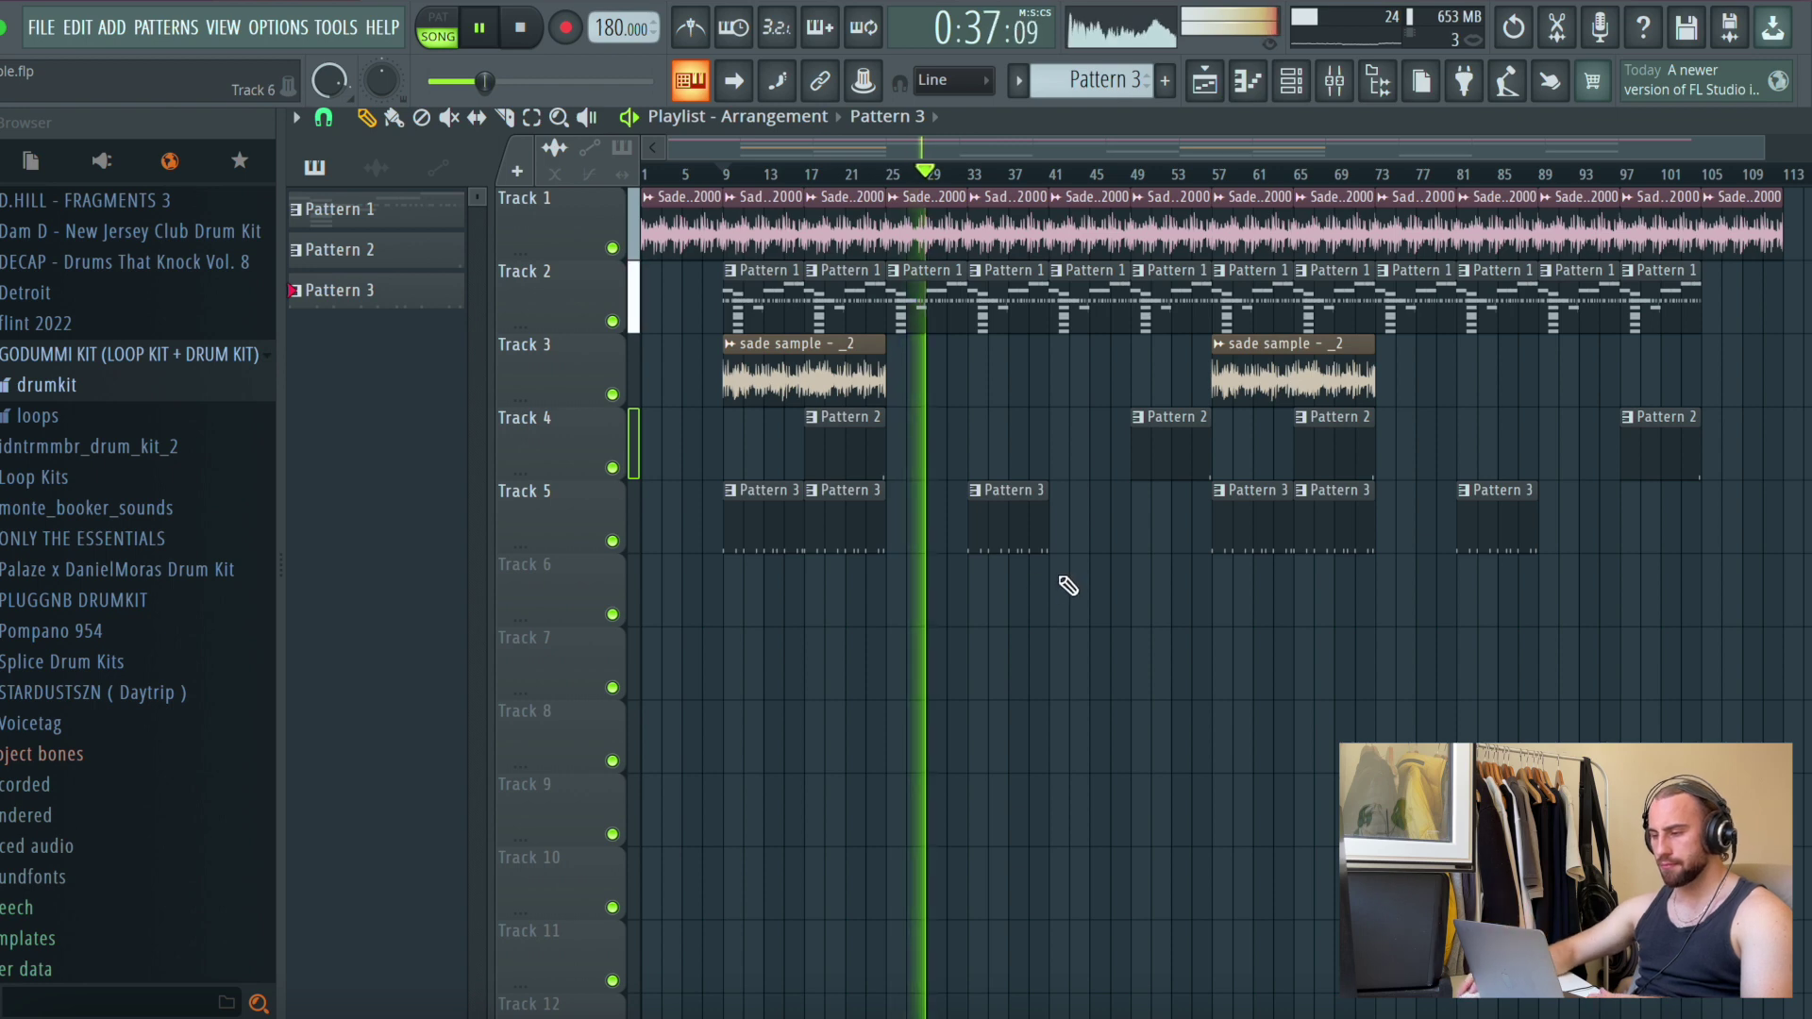
In Pattern 1, pan OTEHIHAT 1's fast roll ending bar 4 to 50% left and the roll ending bar 8 to 50% right
{"action": "left_click", "coordinate": [1291, 80]}
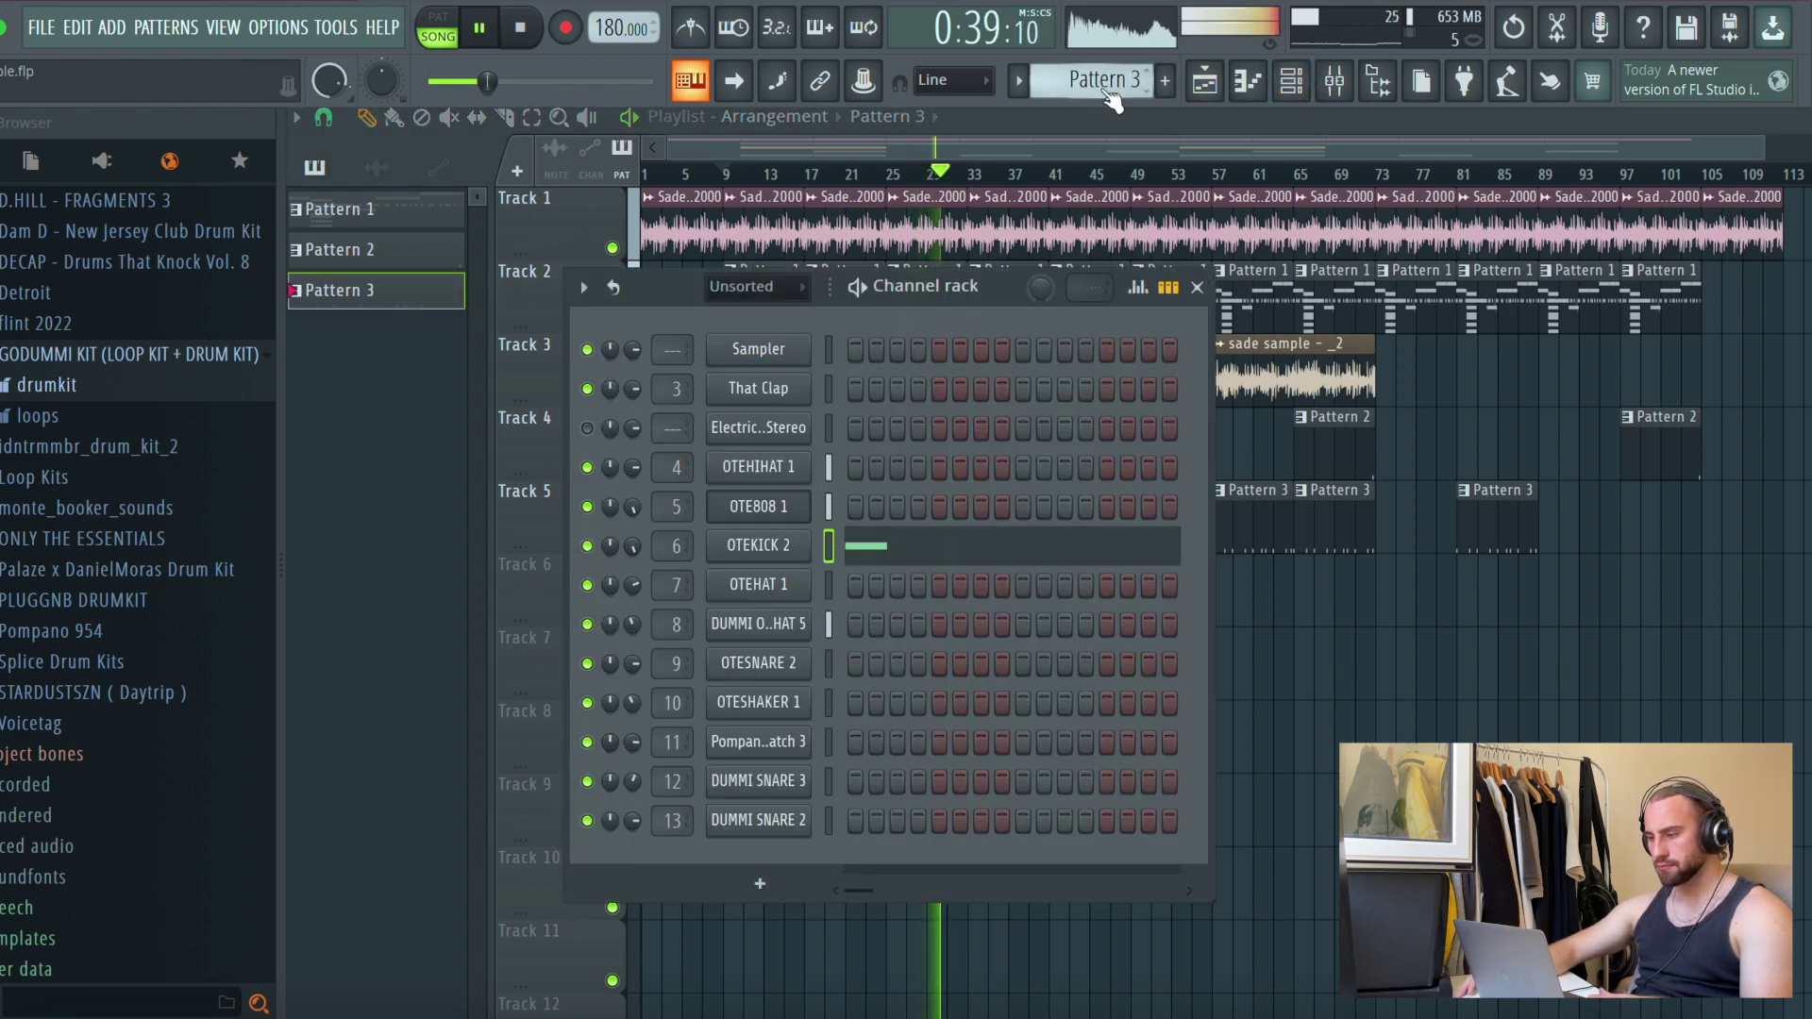
{"action": "scroll", "coordinate": [1105, 94], "scroll_direction": "up", "scroll_amount": 2}
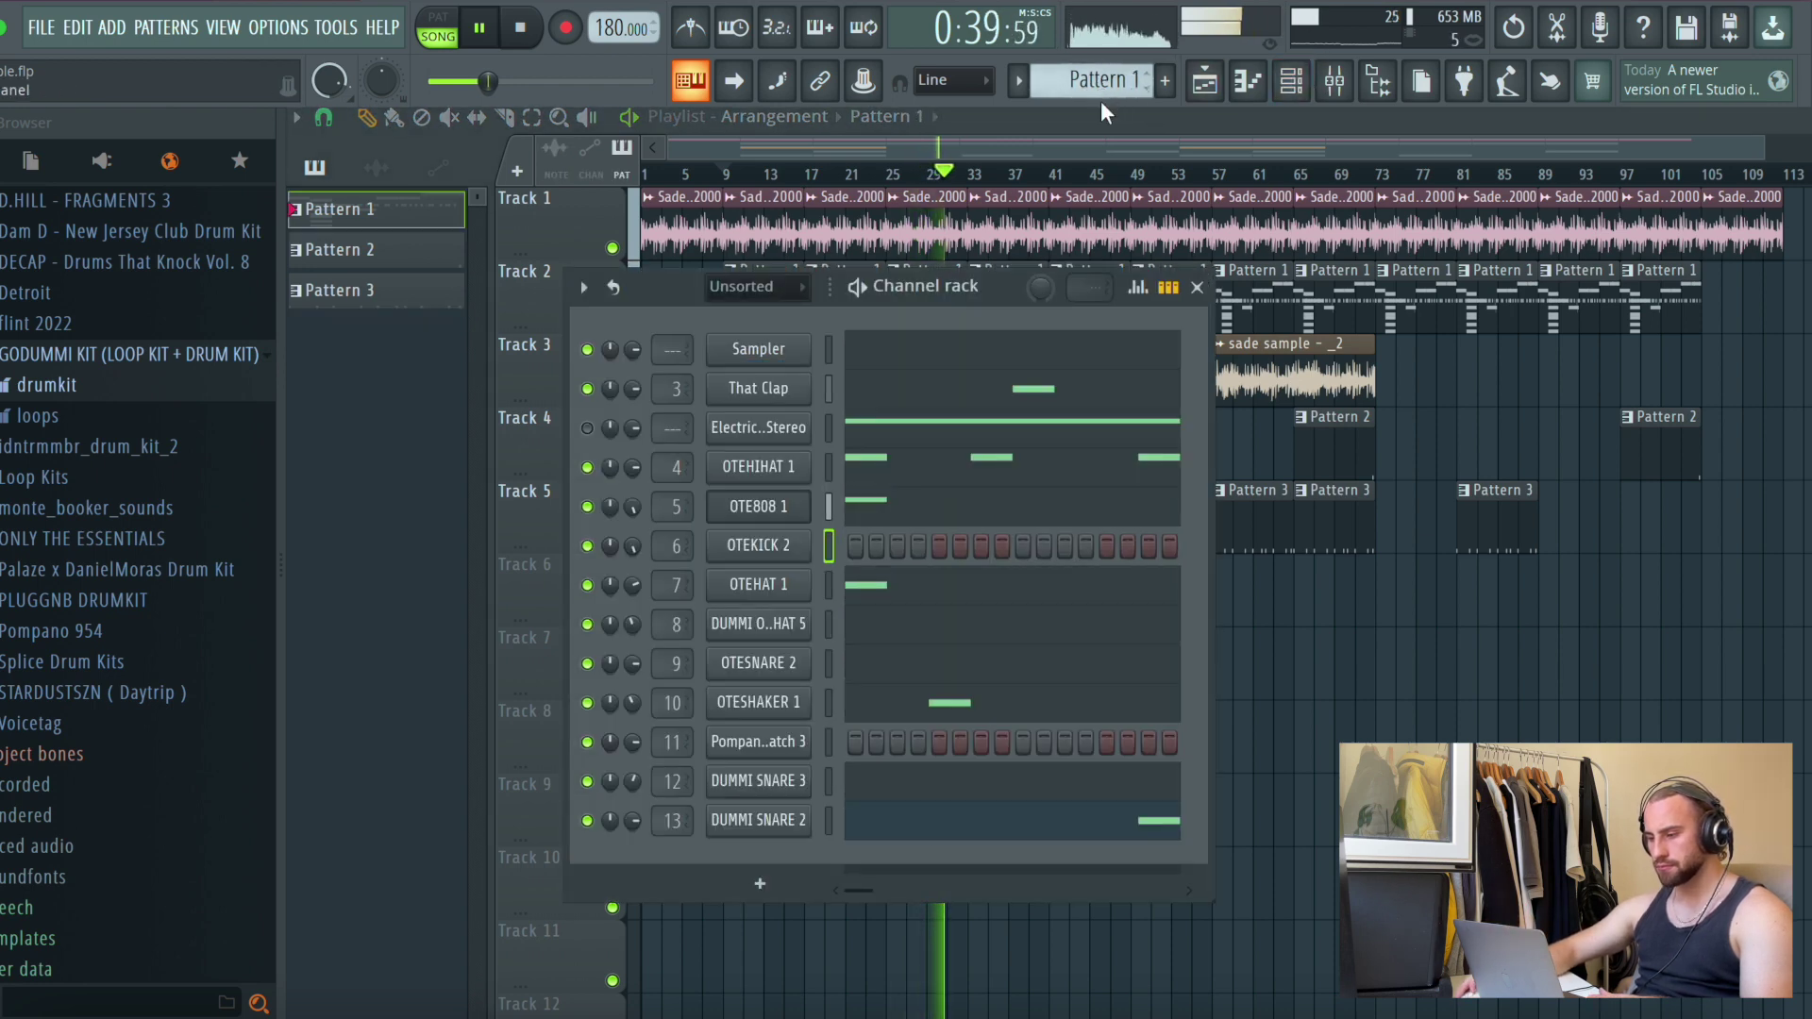
{"action": "left_click", "coordinate": [924, 469]}
{"action": "left_click", "coordinate": [369, 863]}
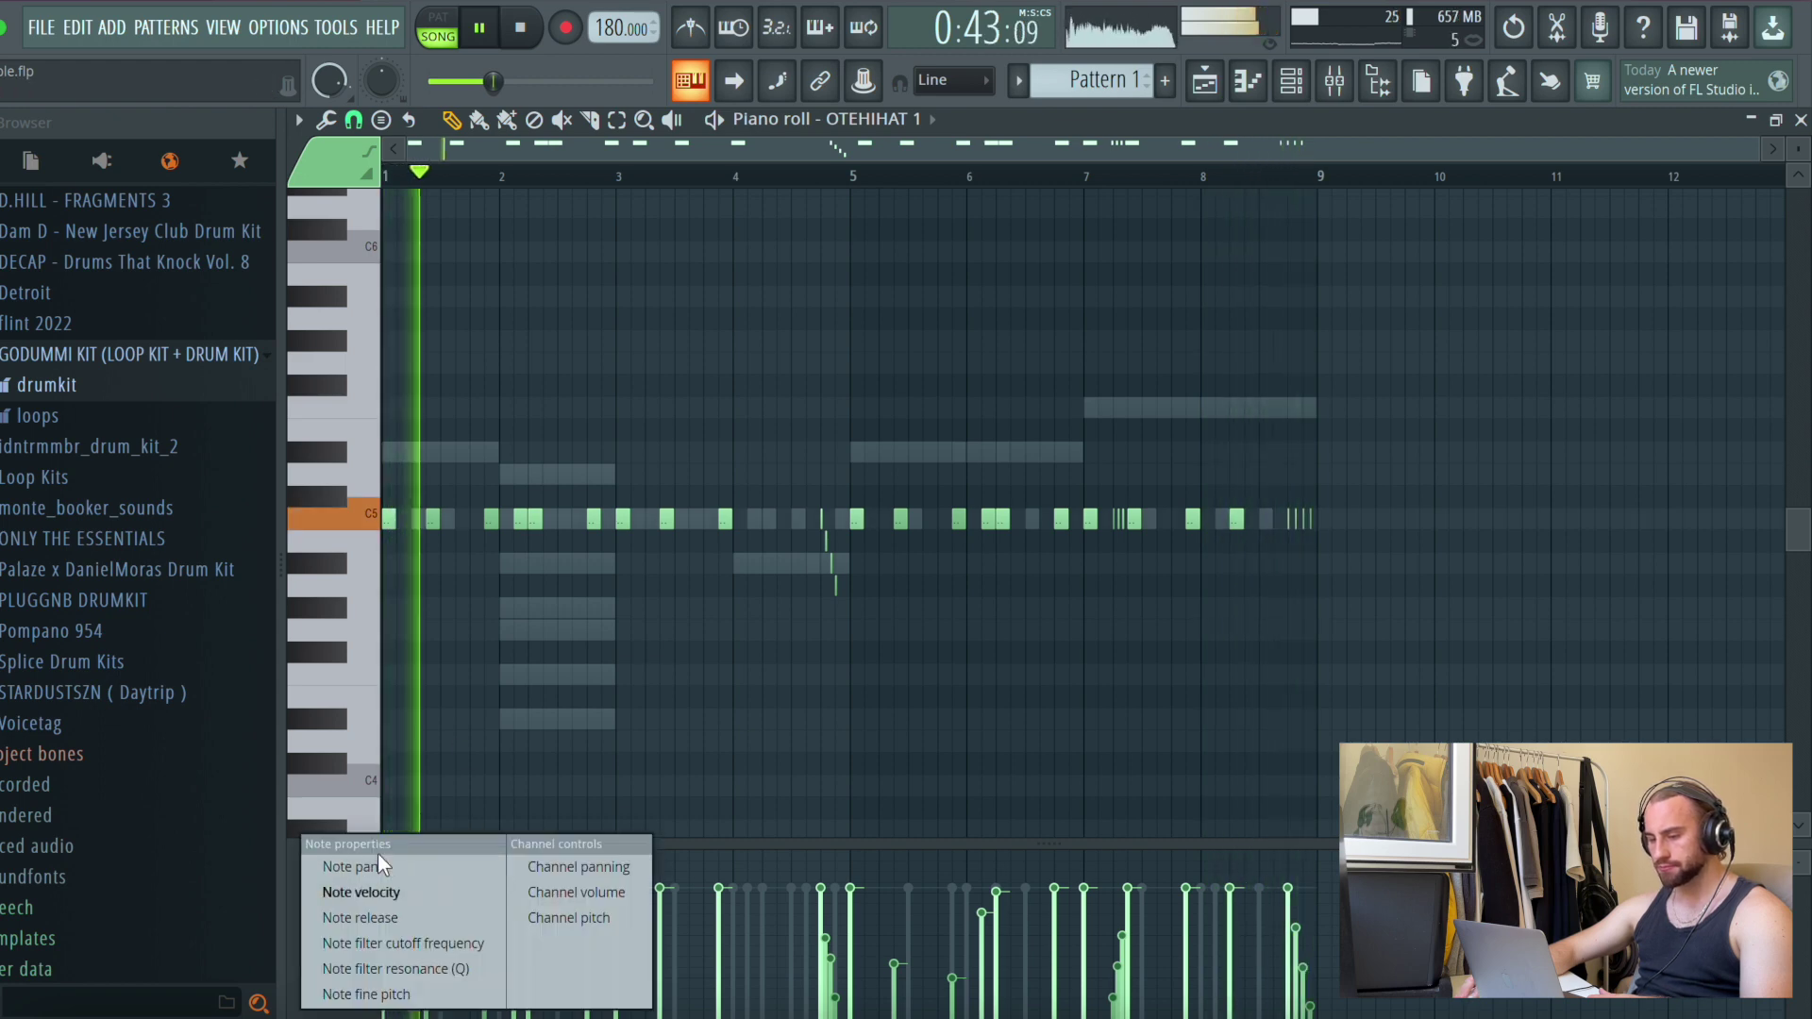
{"action": "left_click", "coordinate": [378, 865]}
{"action": "left_click", "coordinate": [819, 904]}
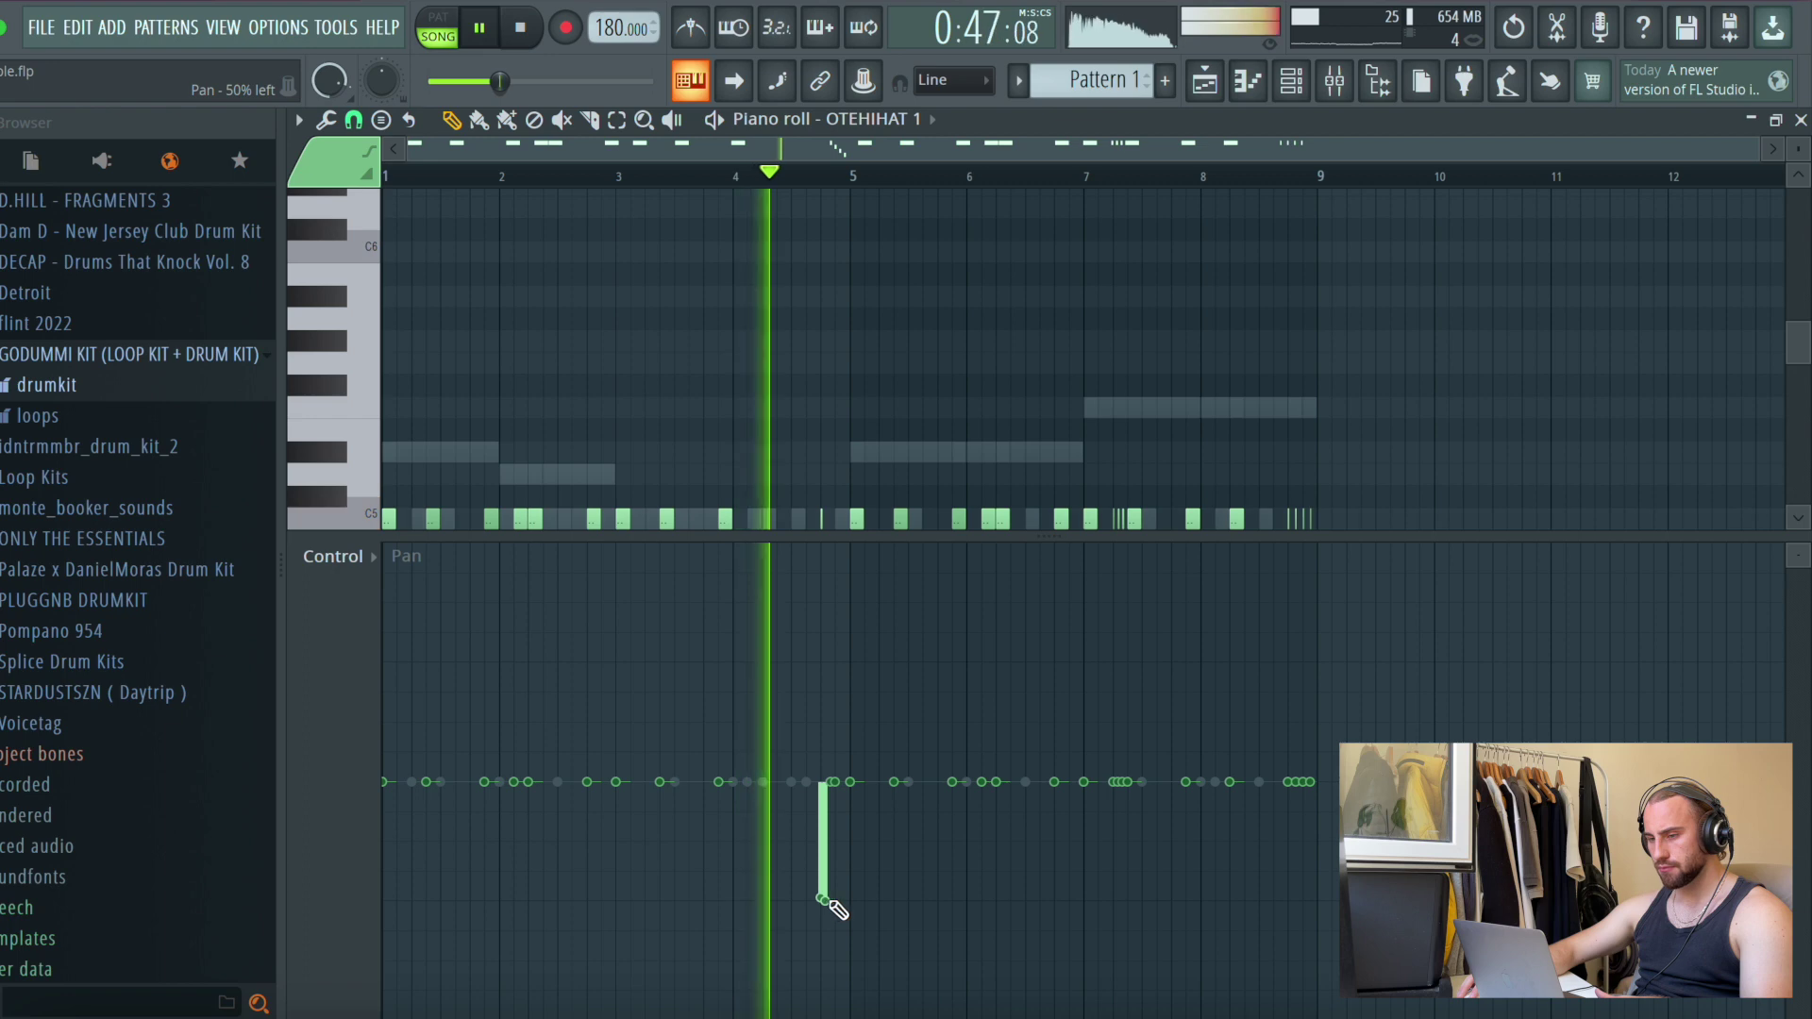
{"action": "left_click_drag", "start_coordinate": [832, 904], "coordinate": [849, 898]}
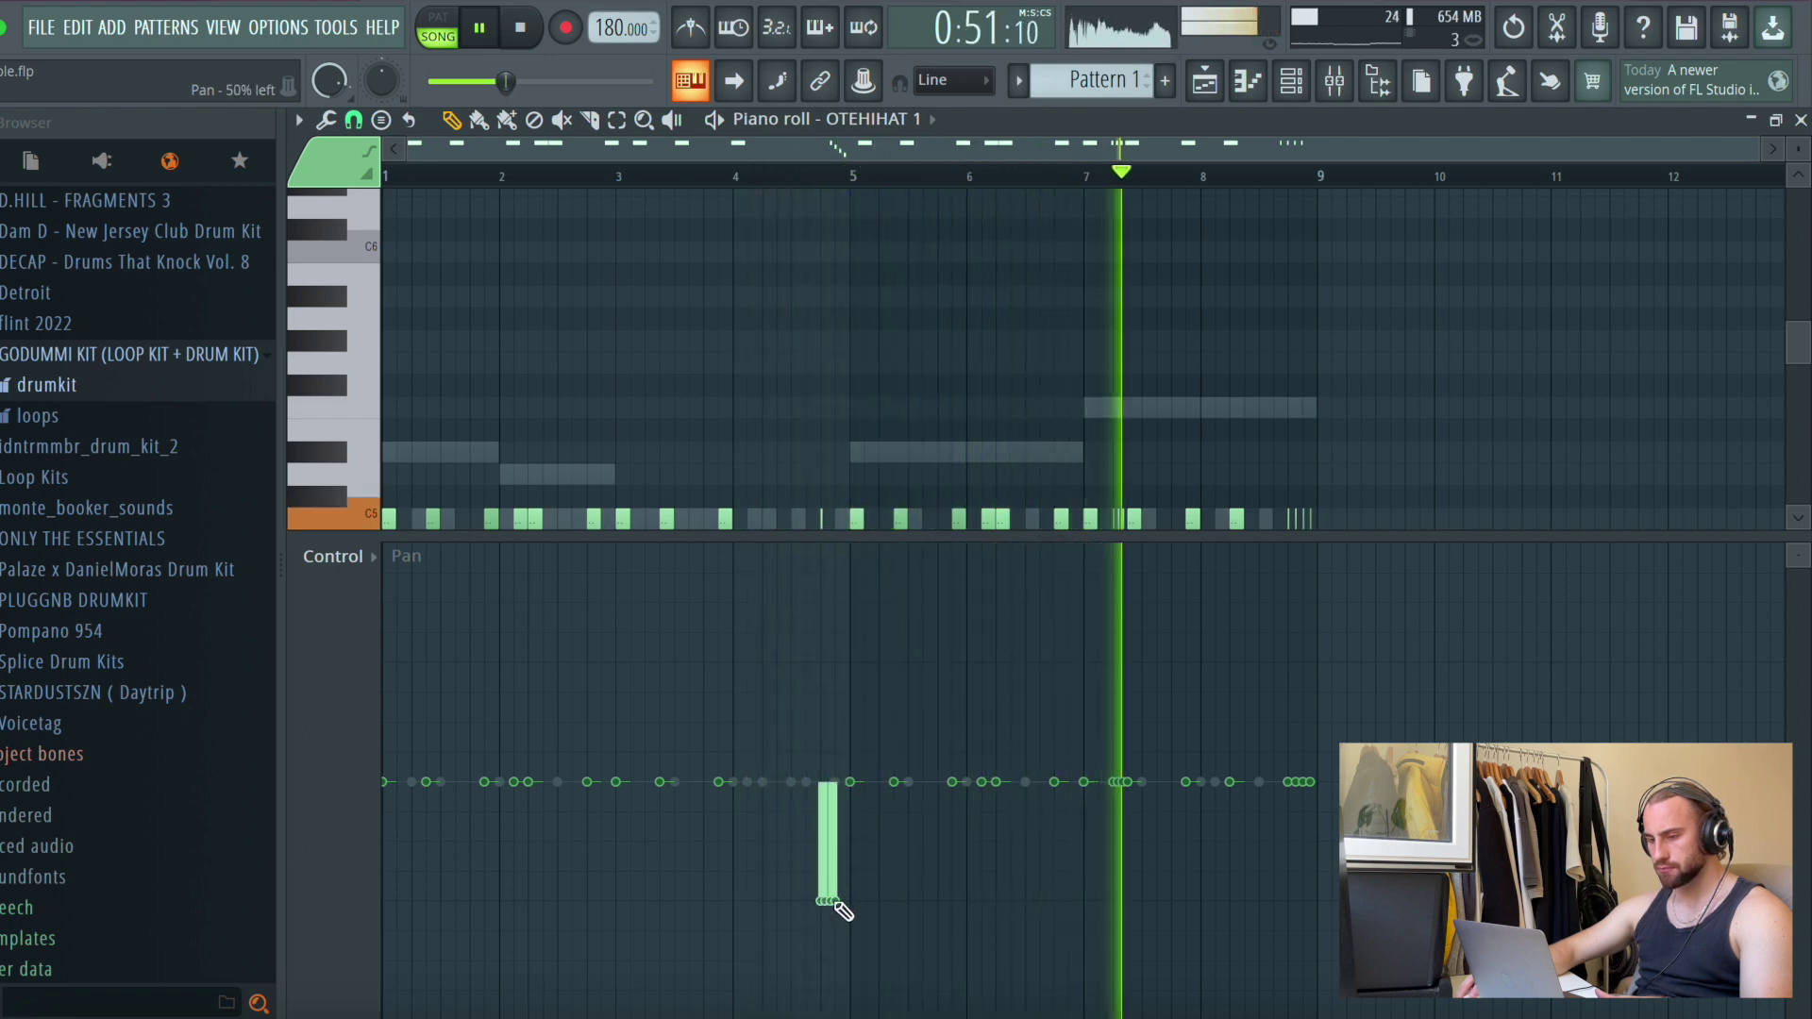
{"action": "left_click", "coordinate": [1290, 669]}
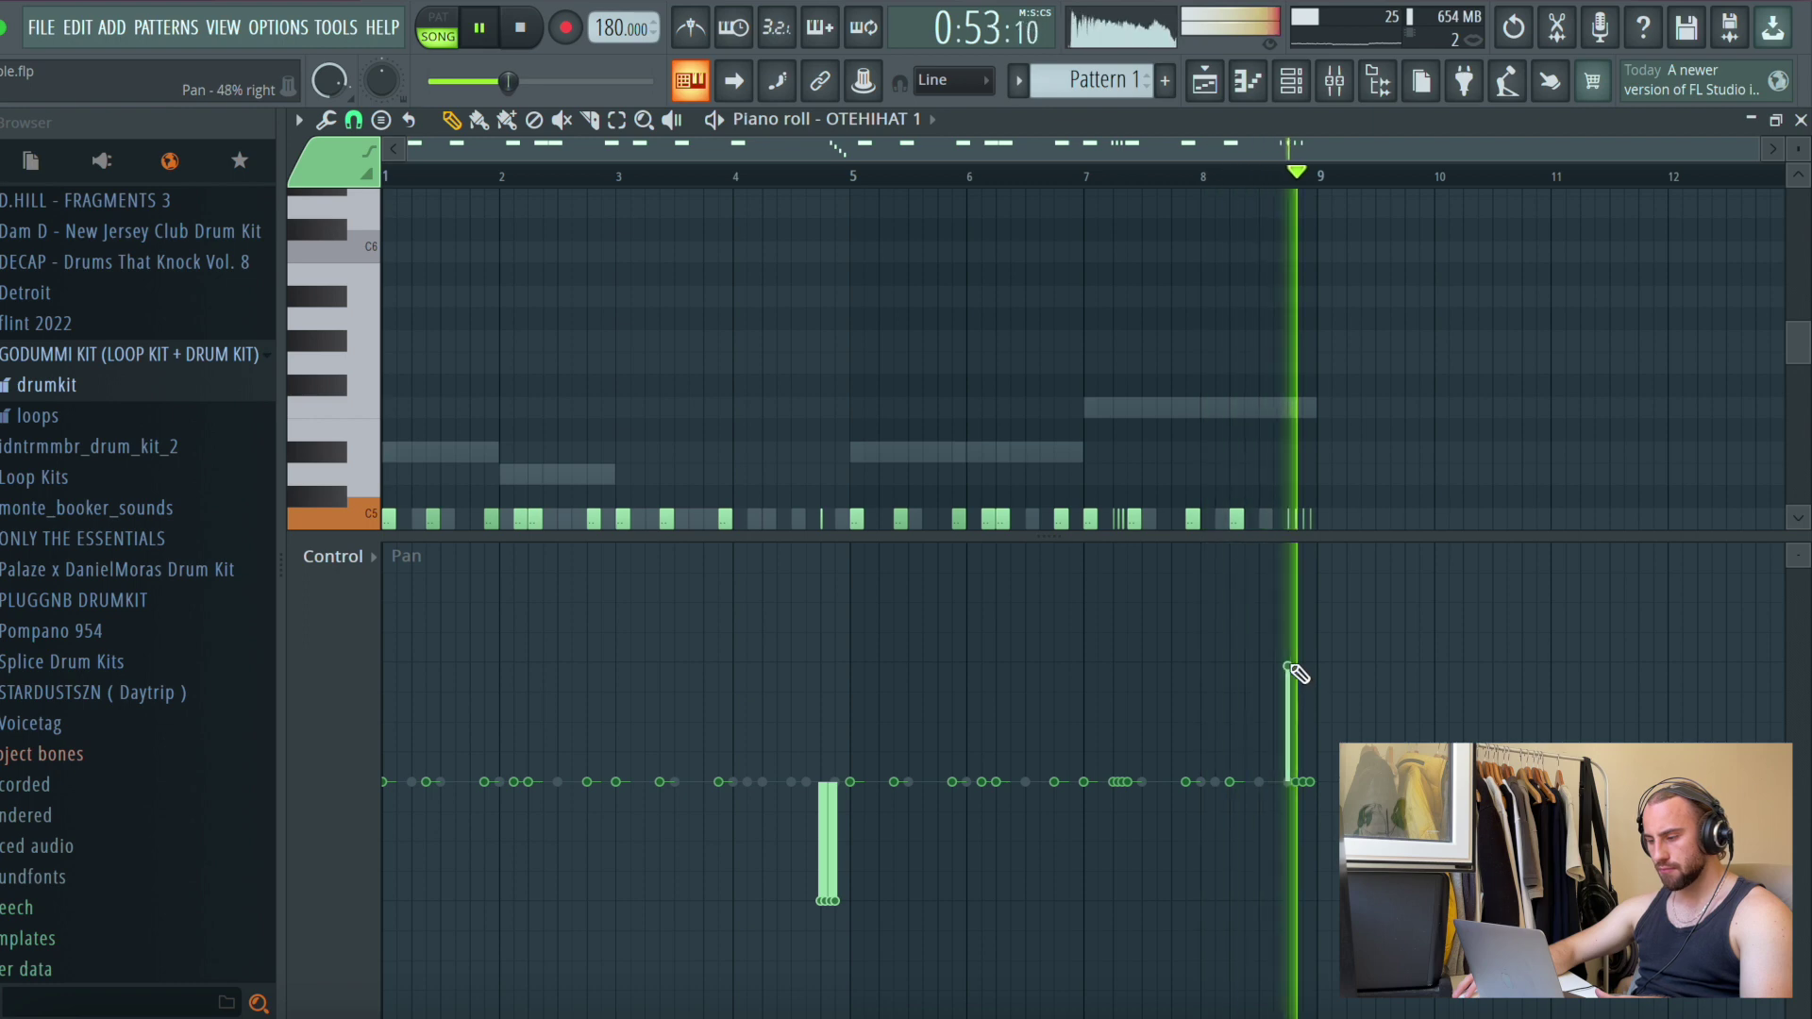
{"action": "left_click_drag", "start_coordinate": [1292, 667], "coordinate": [1300, 666]}
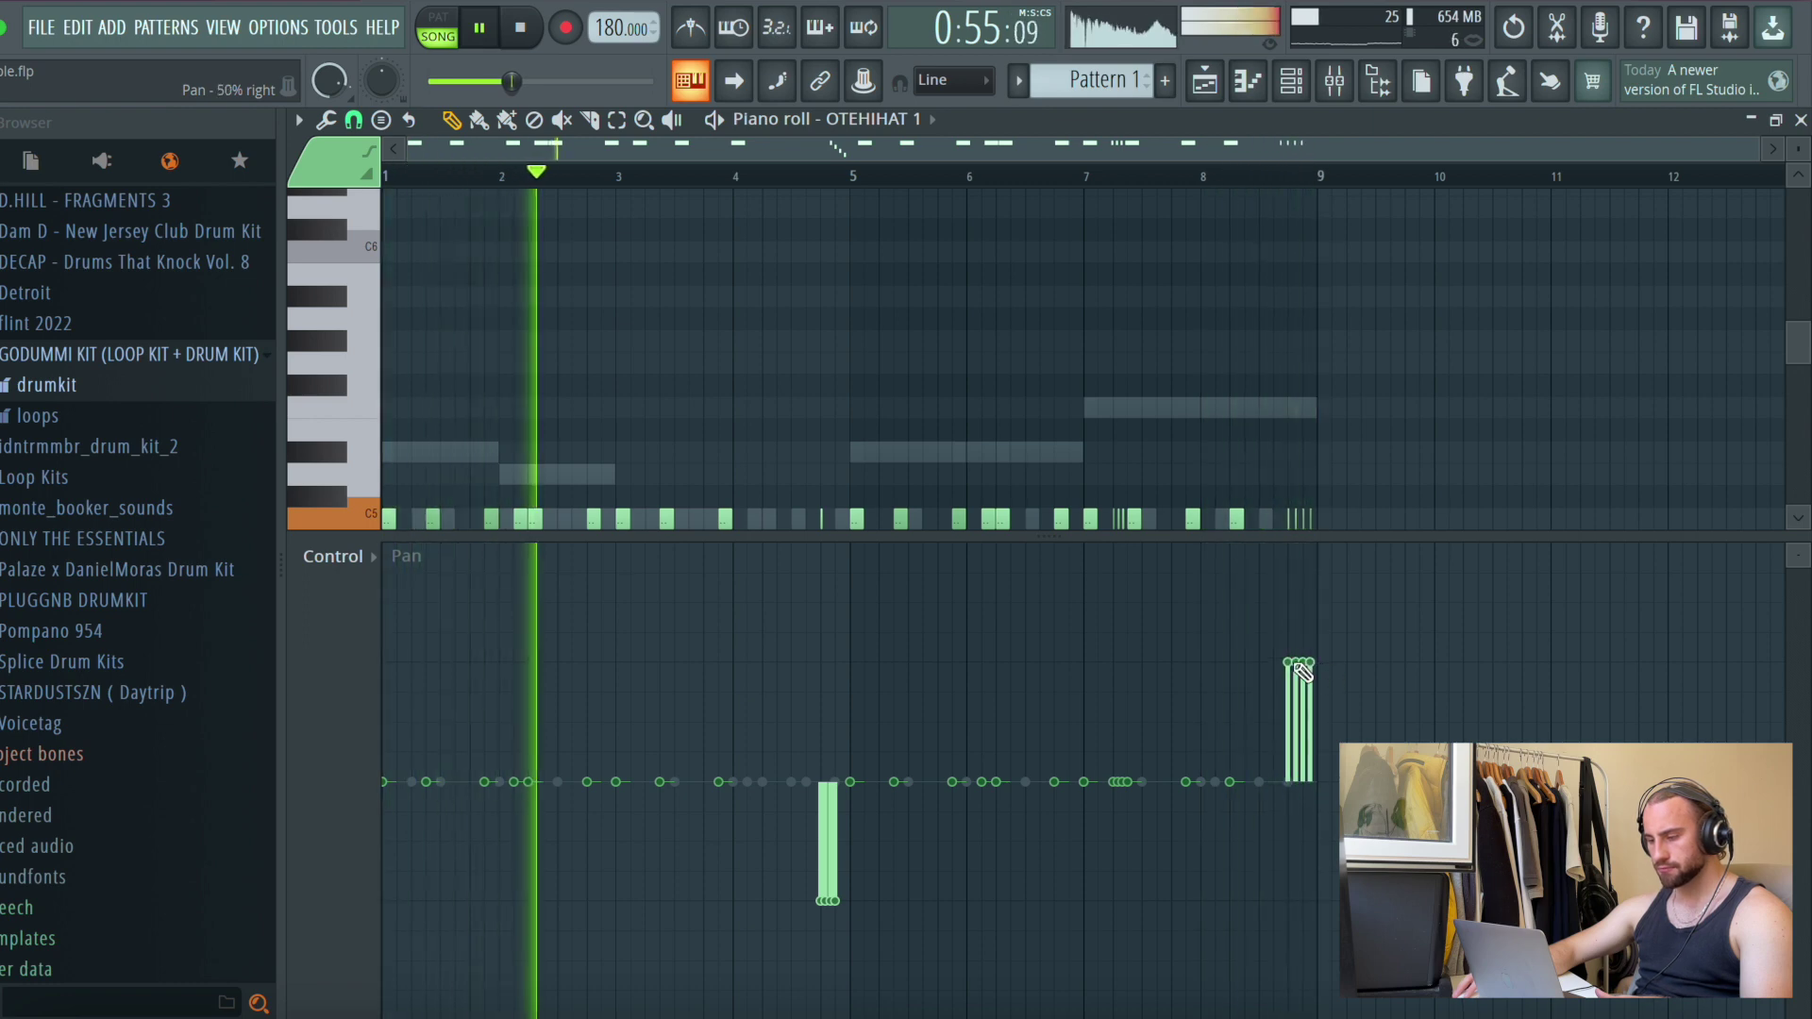
Pan OTEHAT 1's first note about 50% left and its bar 2 note about 50% right, and play the result
{"action": "left_click", "coordinate": [892, 119]}
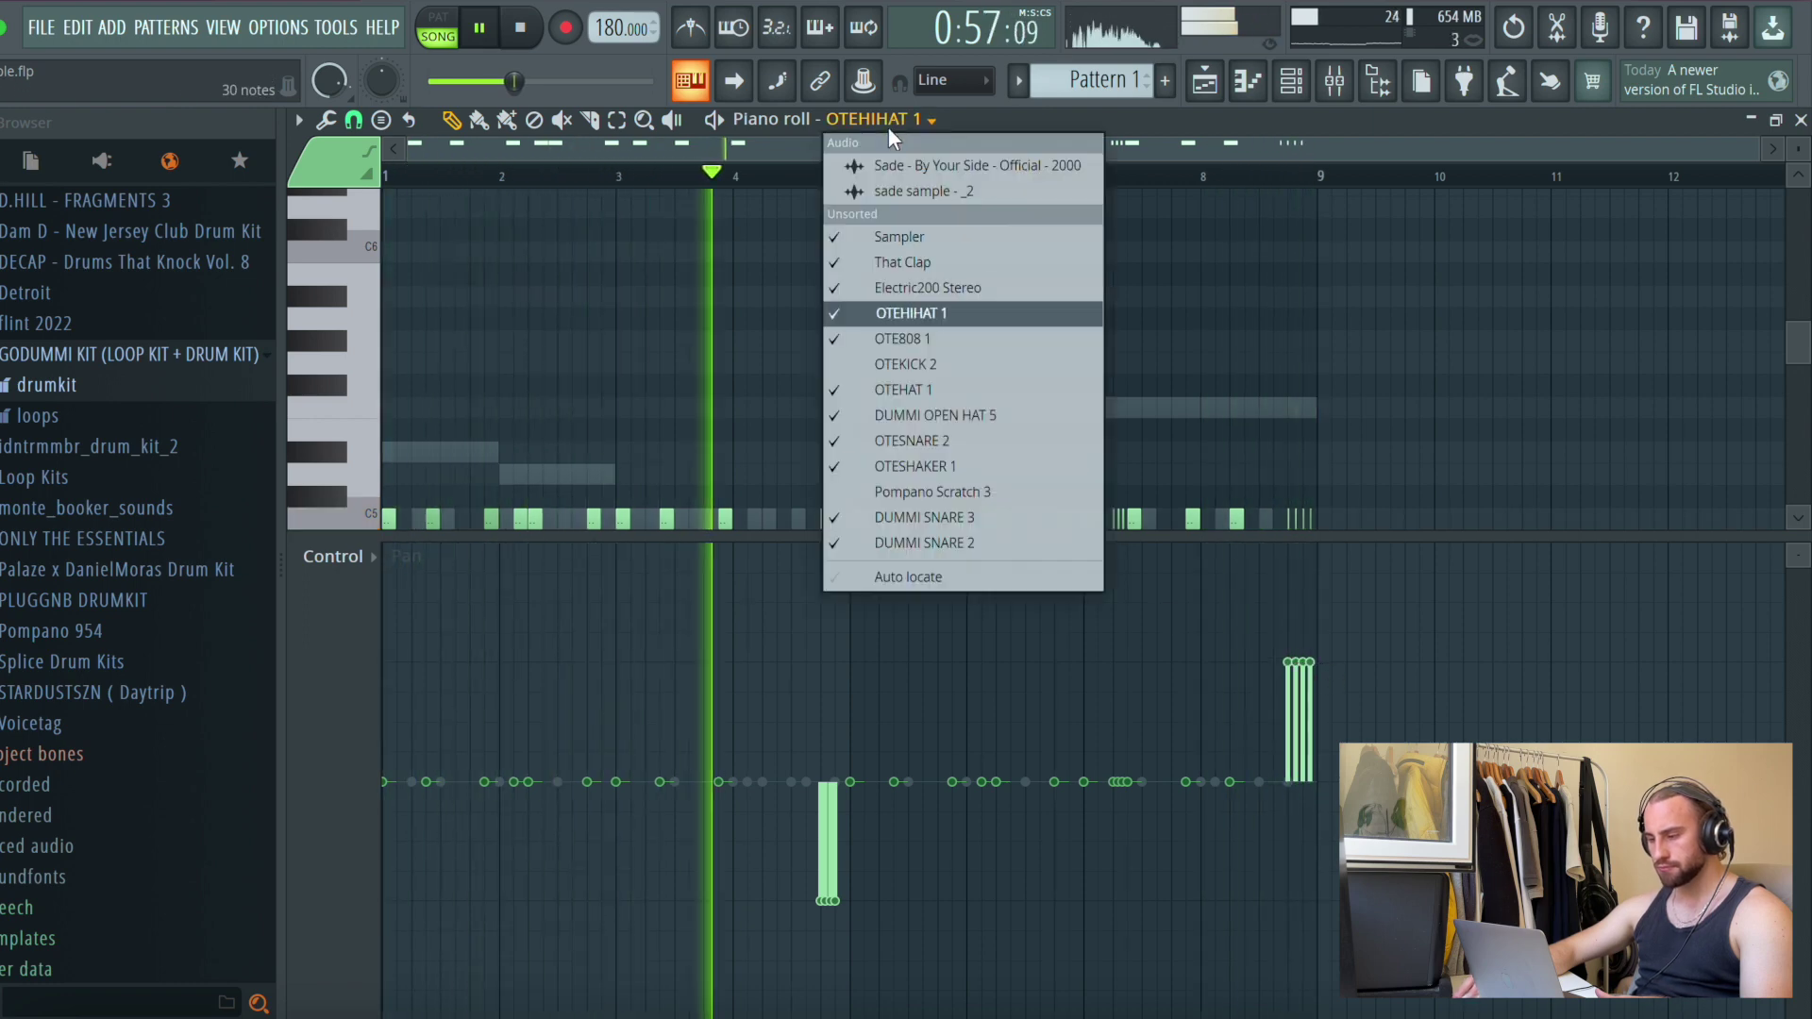
{"action": "left_click", "coordinate": [936, 383]}
{"action": "key", "text": "space"}
{"action": "key", "text": "space"}
{"action": "left_click", "coordinate": [528, 901]}
{"action": "key", "text": "space"}
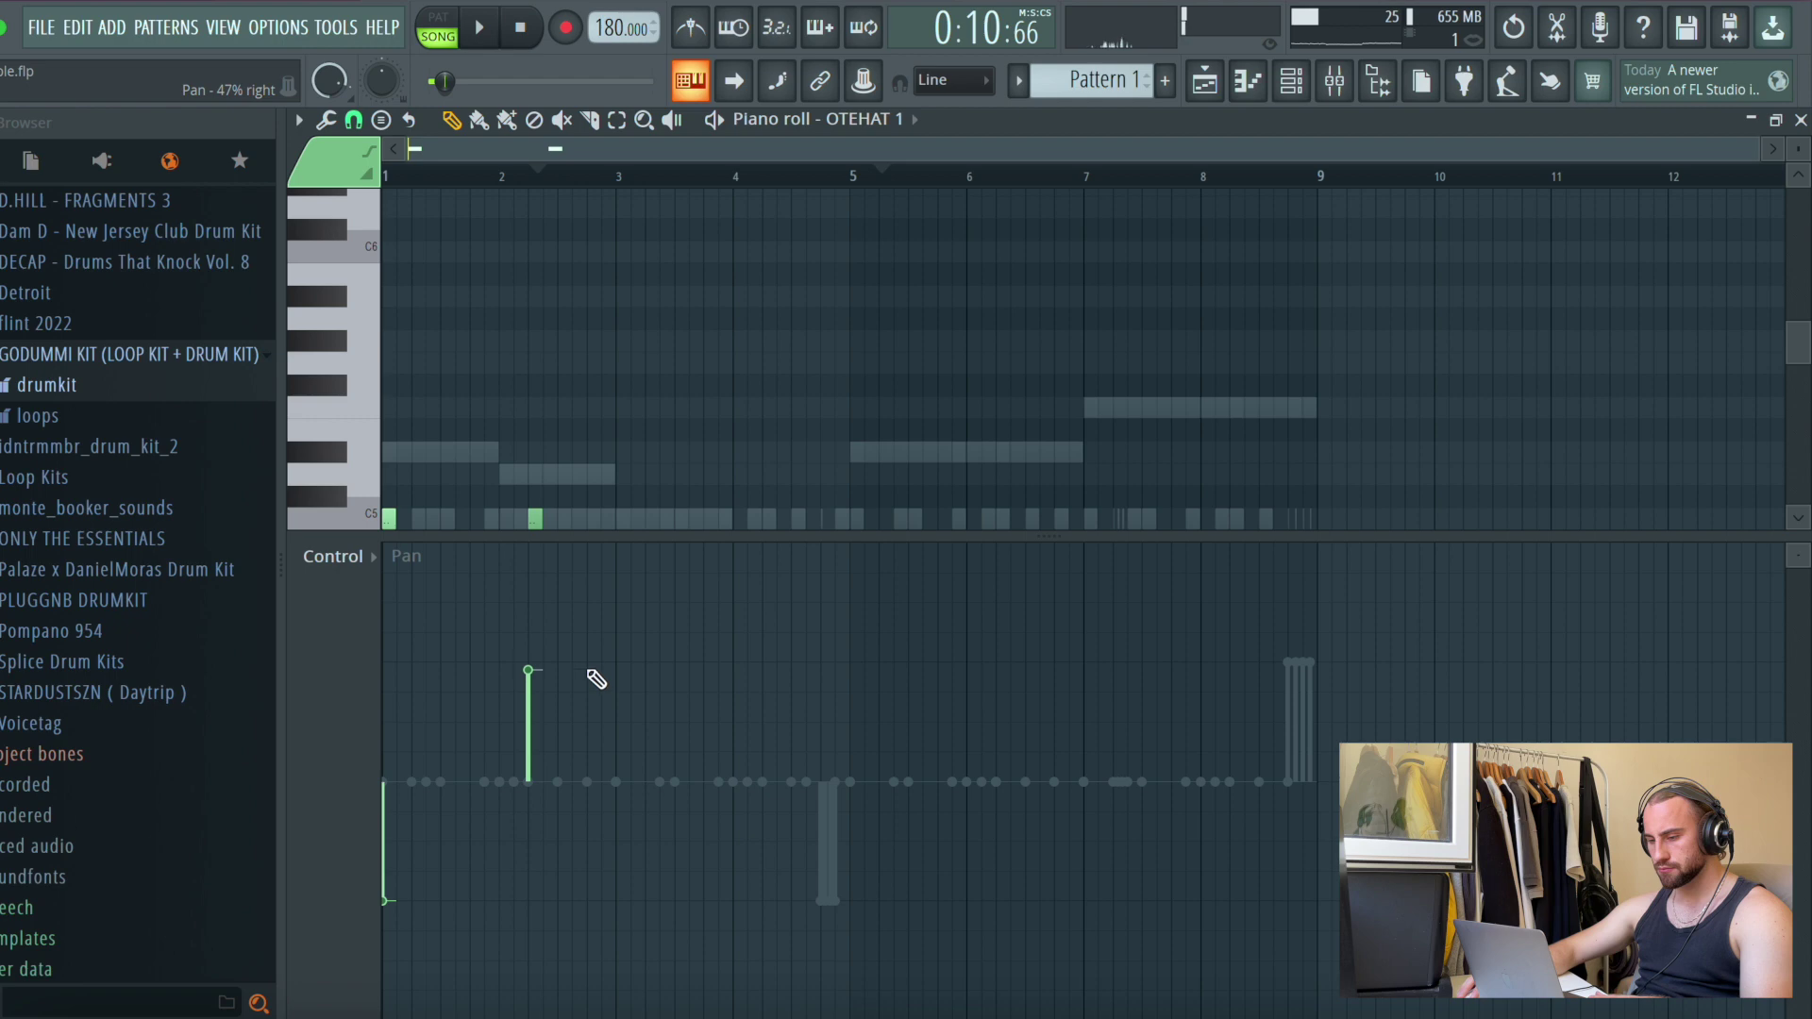
{"action": "key", "text": "space"}
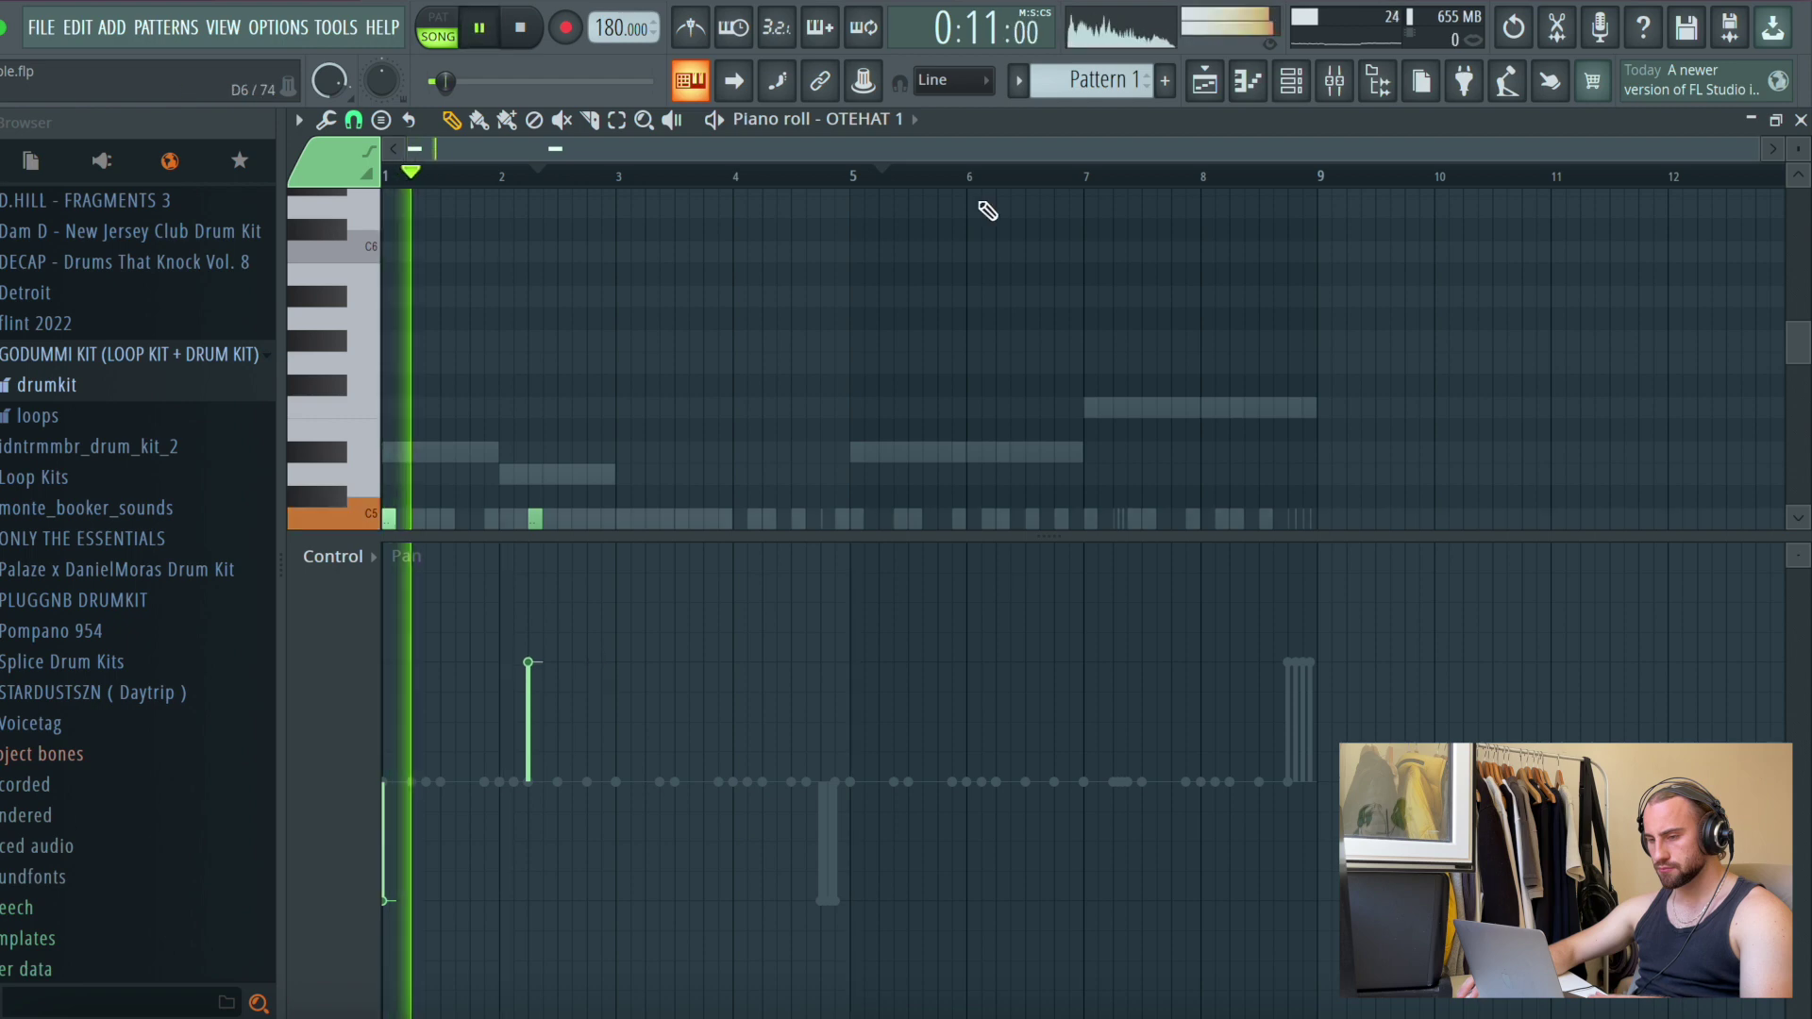
Pan DUMMI SNARE 3's note at the end of bar 4 about 50% right
{"action": "left_click", "coordinate": [886, 120]}
{"action": "left_click", "coordinate": [957, 520]}
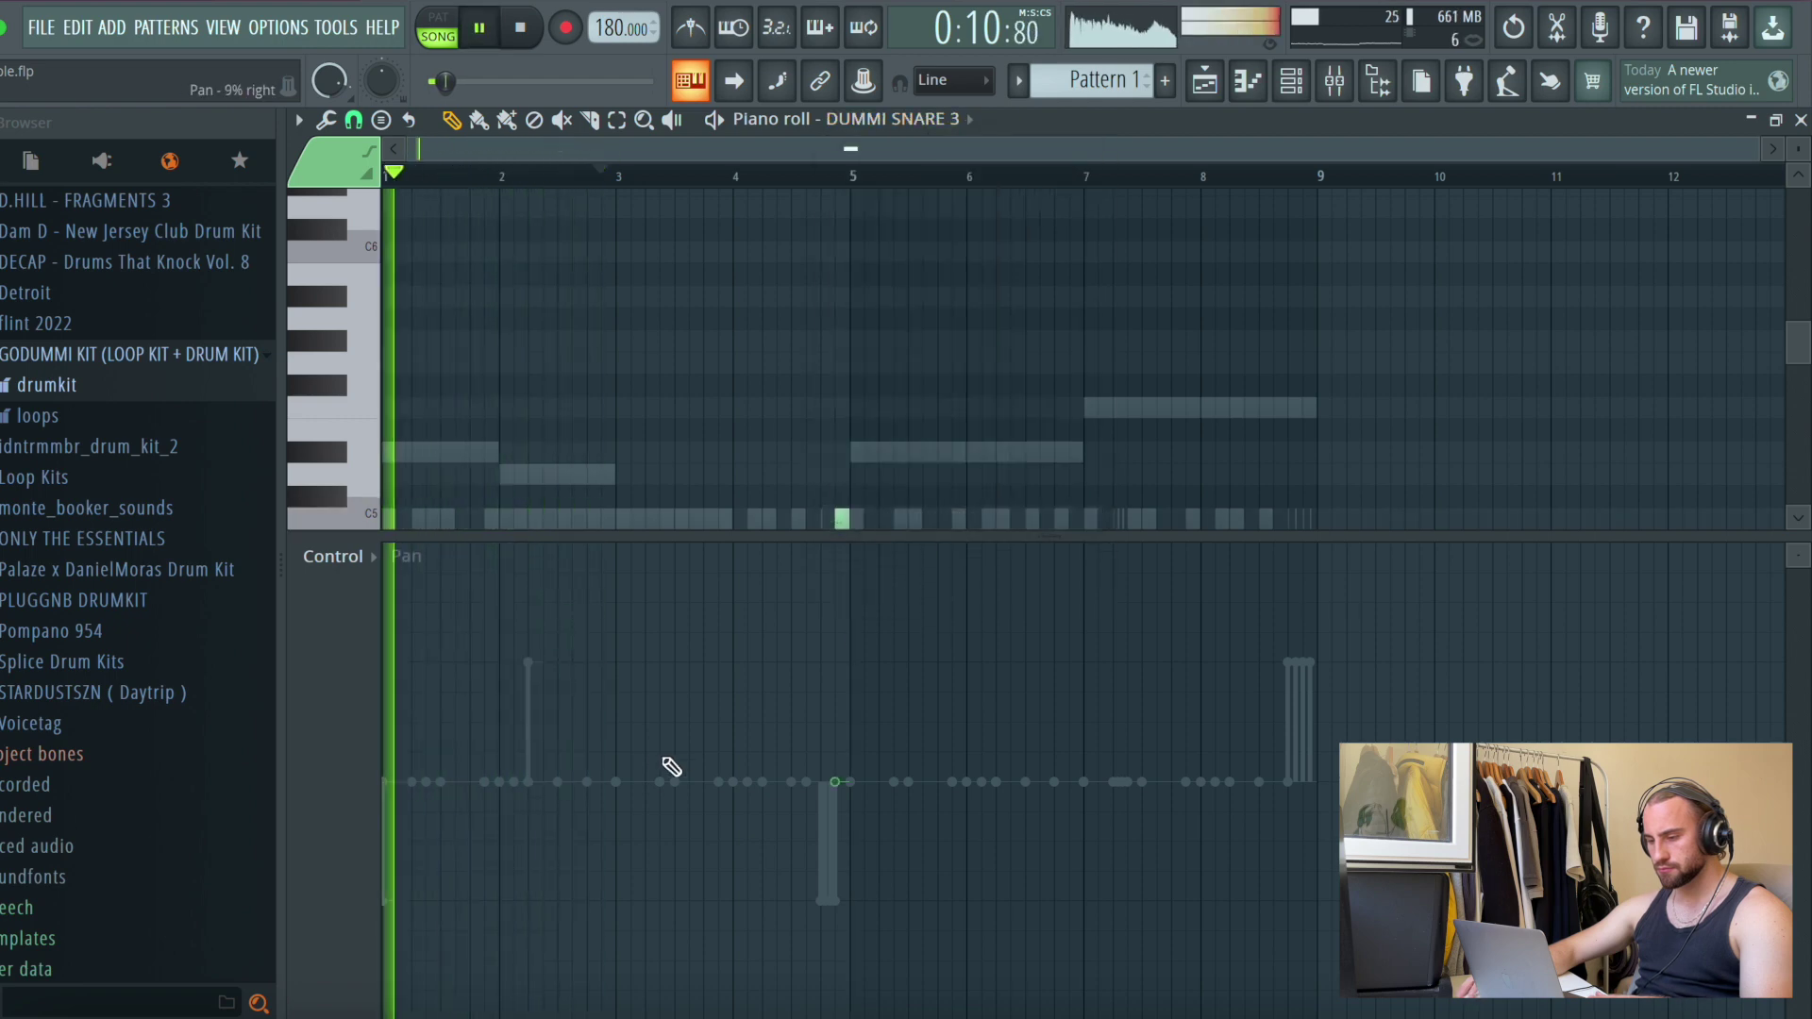
{"action": "left_click", "coordinate": [860, 665]}
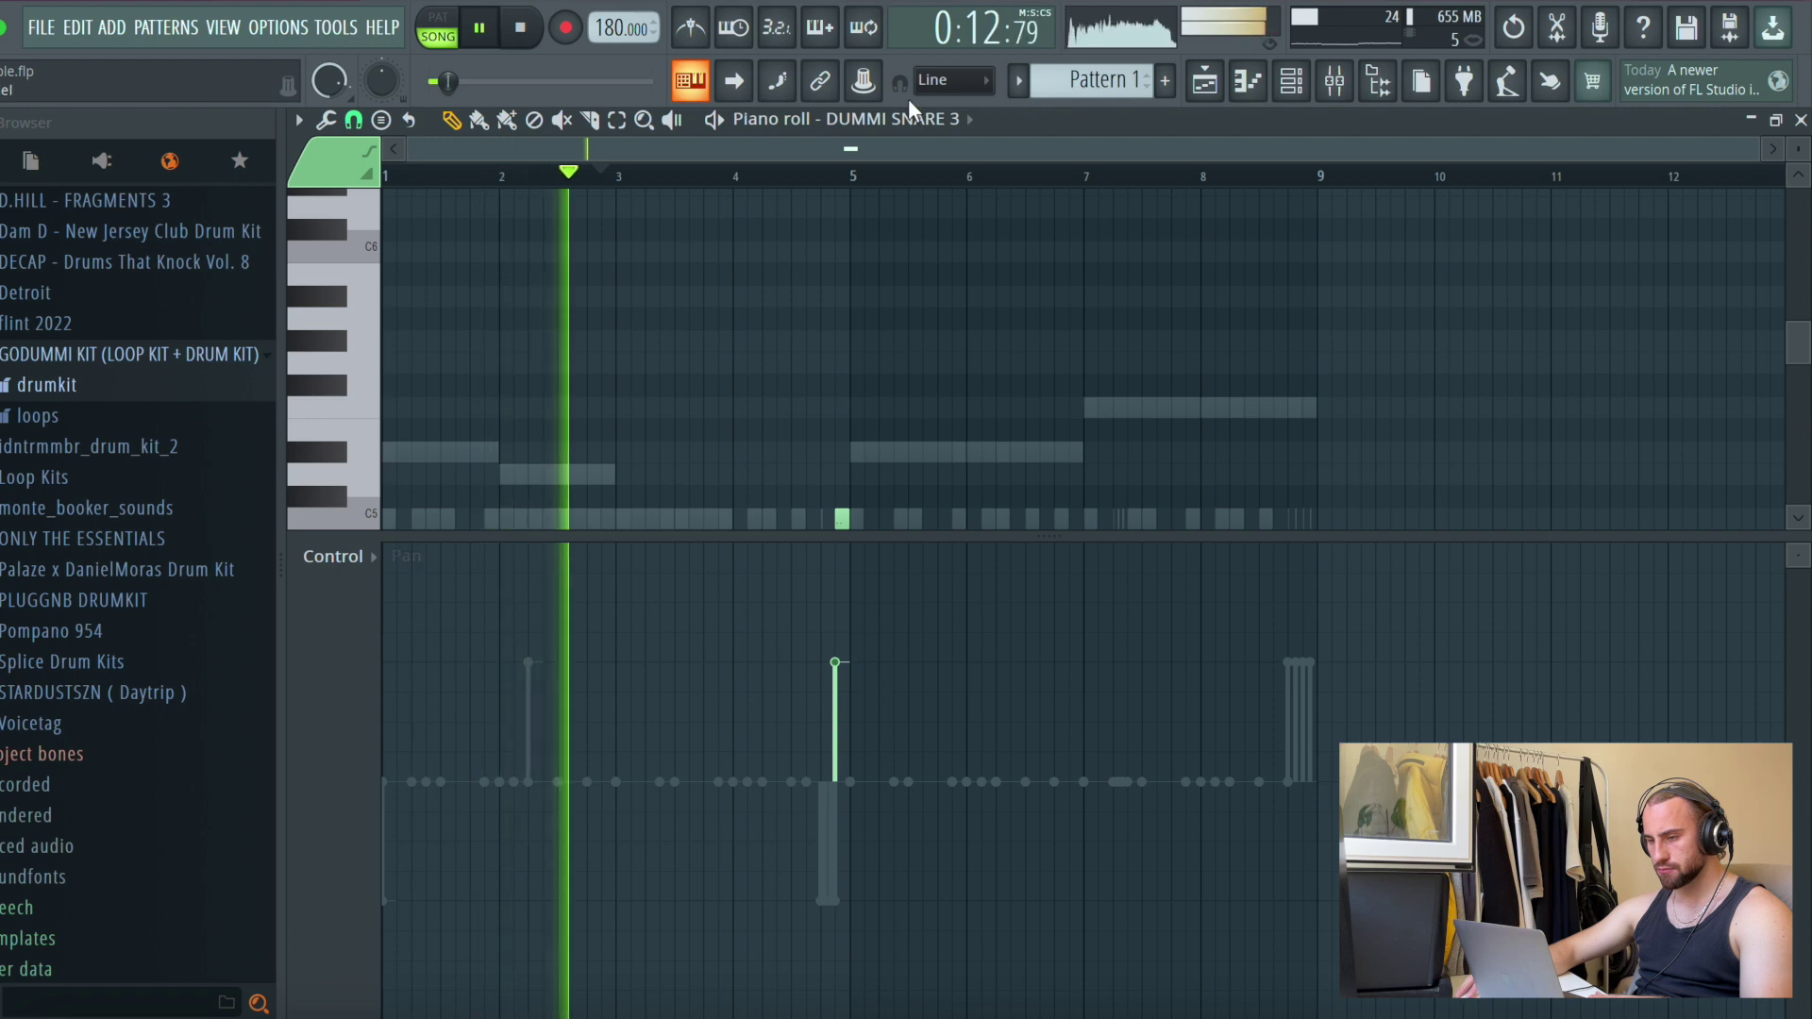
Pan both DUMMI SNARE 2 notes, at the end of bar 1 and the start of bar 2, about 50% right, checking by playback
{"action": "left_click", "coordinate": [892, 120]}
{"action": "left_click", "coordinate": [943, 543]}
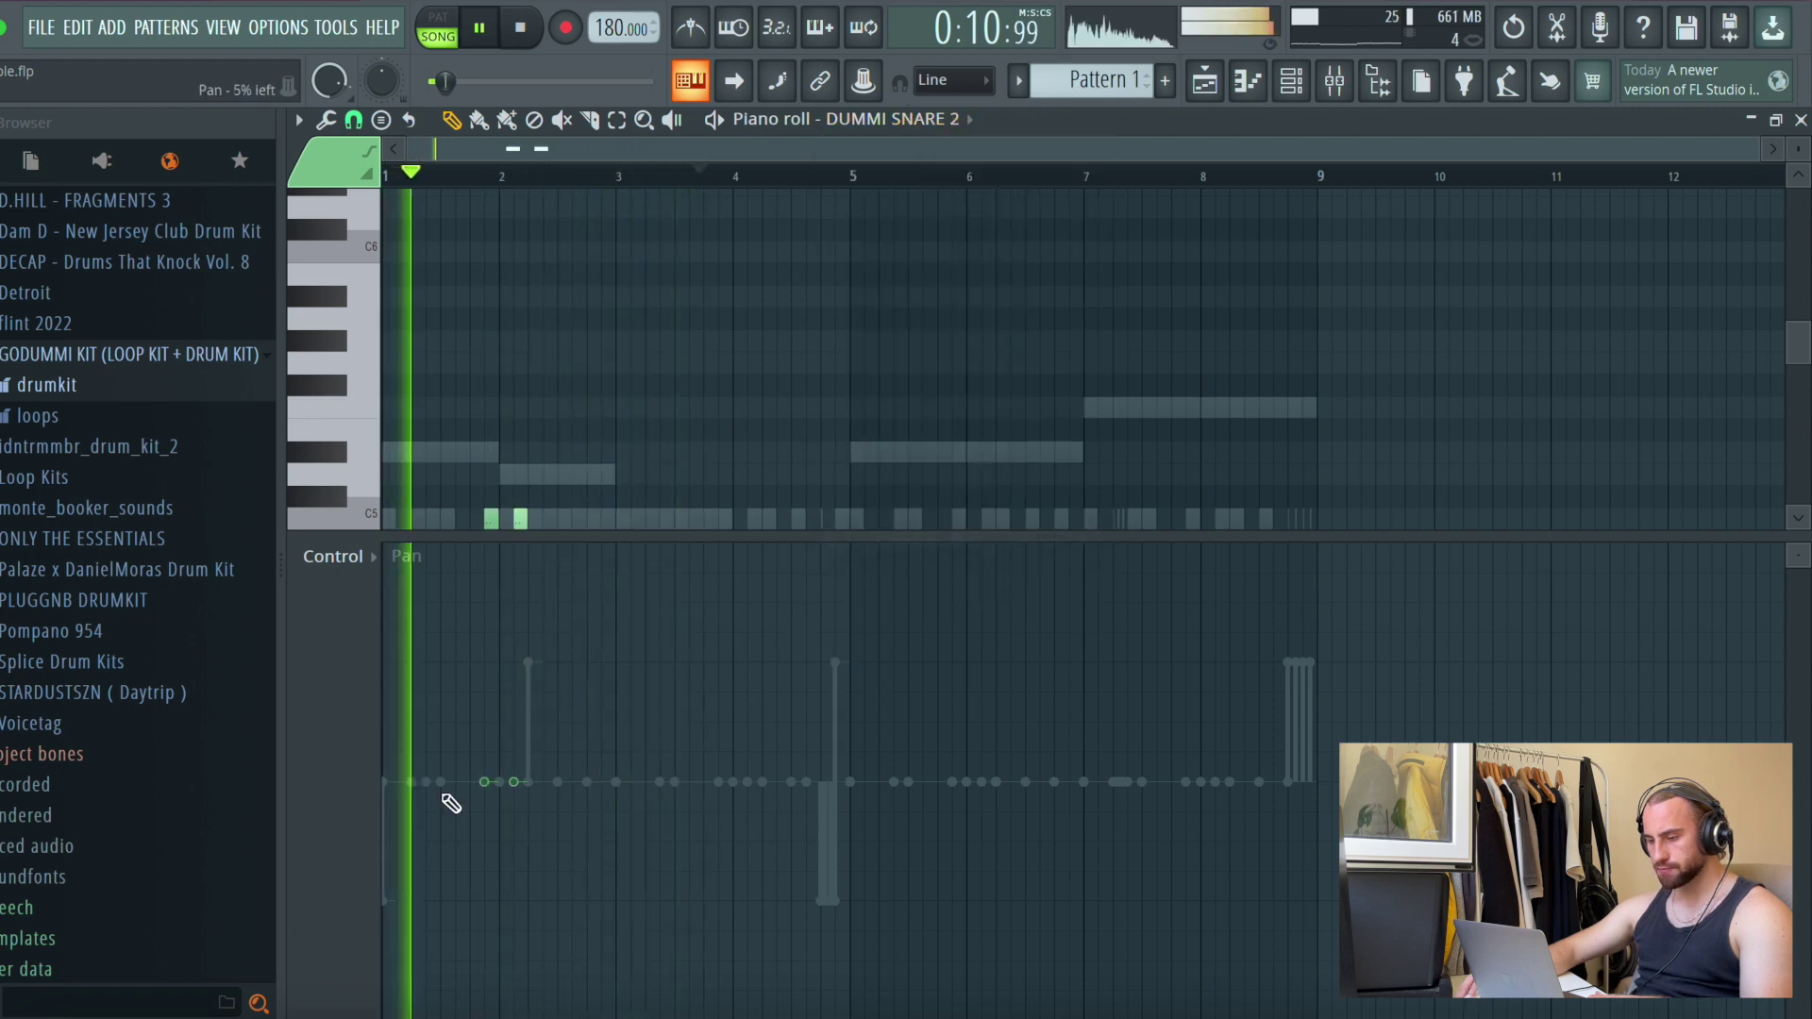
{"action": "key", "text": "space"}
{"action": "key", "text": "space"}
{"action": "left_click", "coordinate": [484, 663]}
{"action": "left_click", "coordinate": [513, 901]}
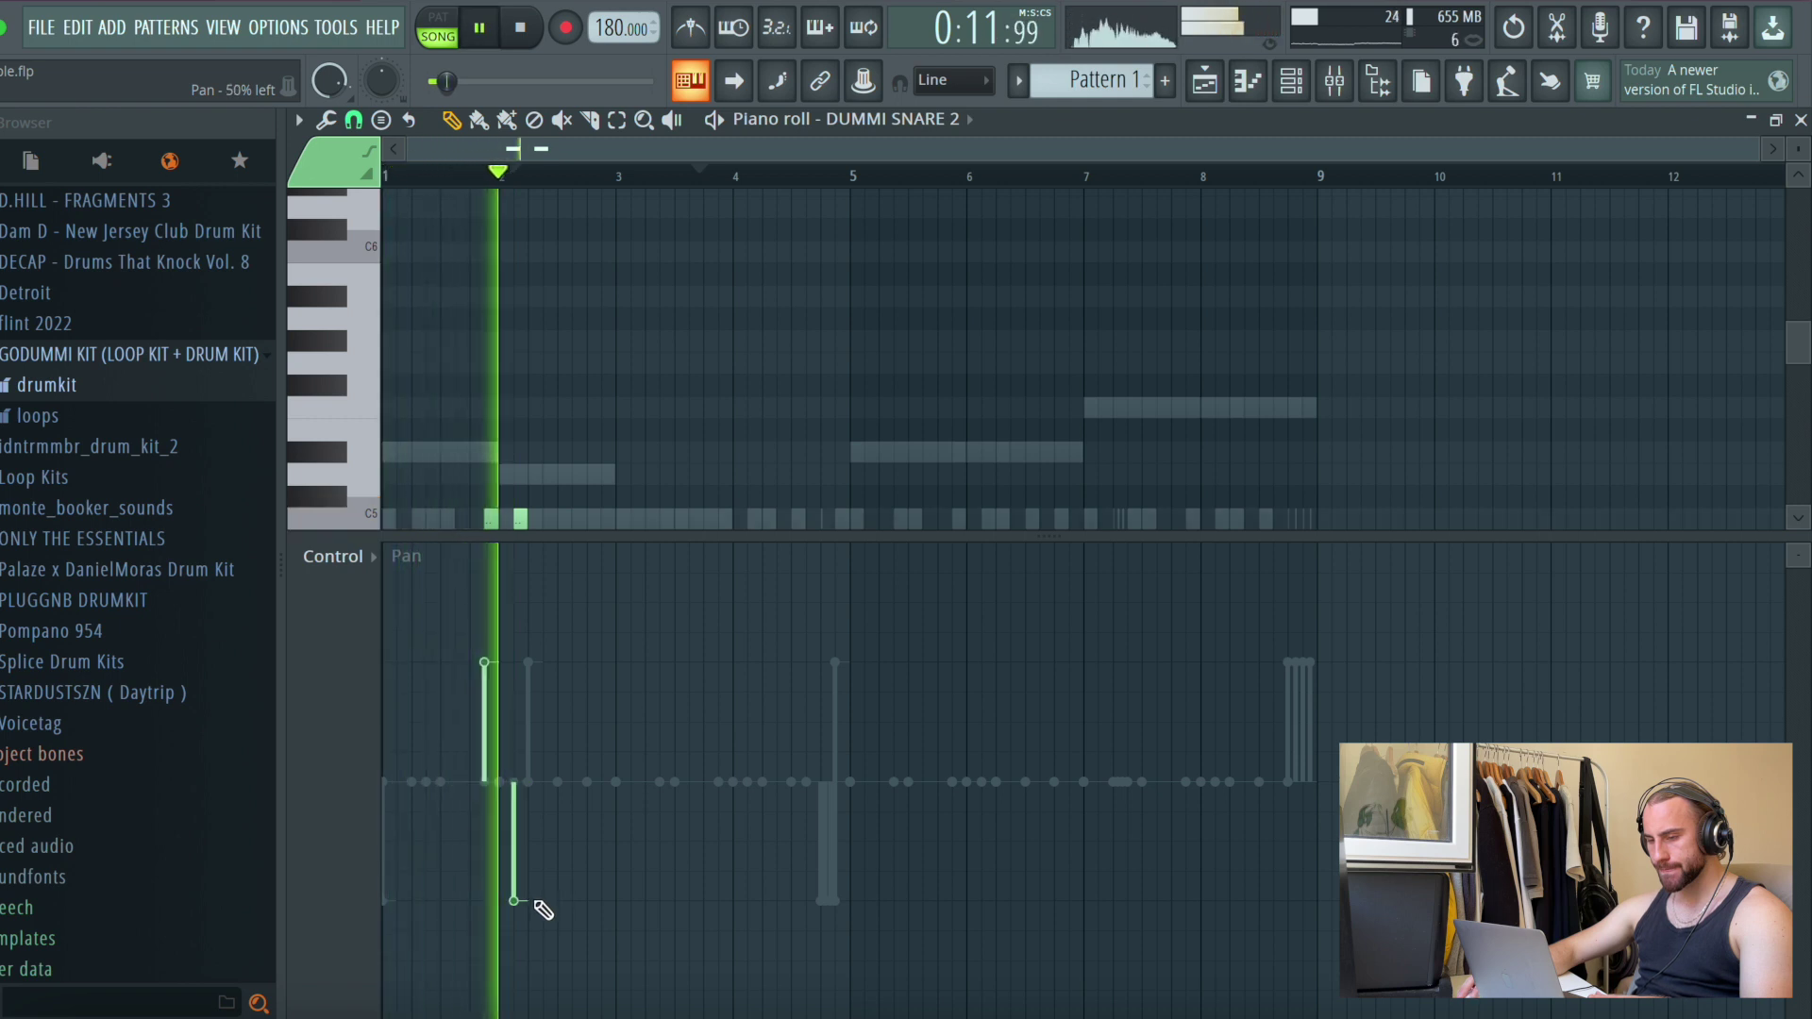
{"action": "left_click", "coordinate": [513, 663]}
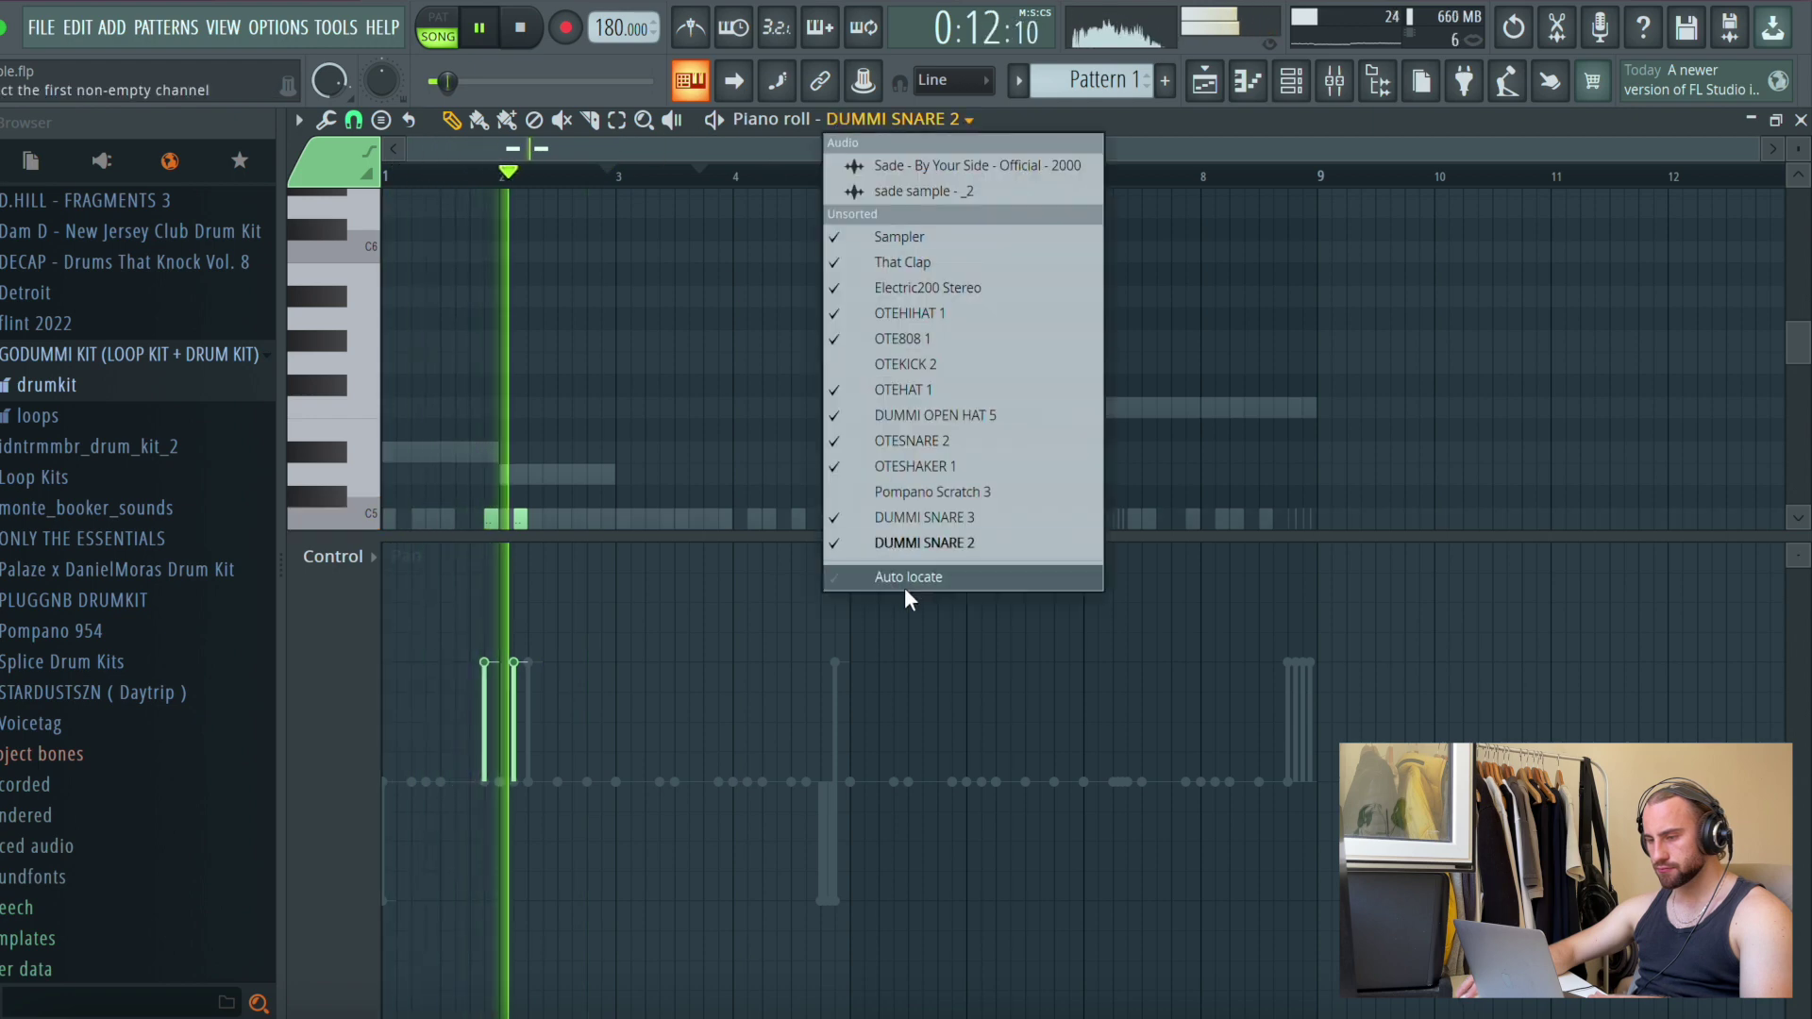
Pan OTESNARE 2's bar 4 note about 50% left and its bar 8 note about 50% right
{"action": "left_click", "coordinate": [926, 510]}
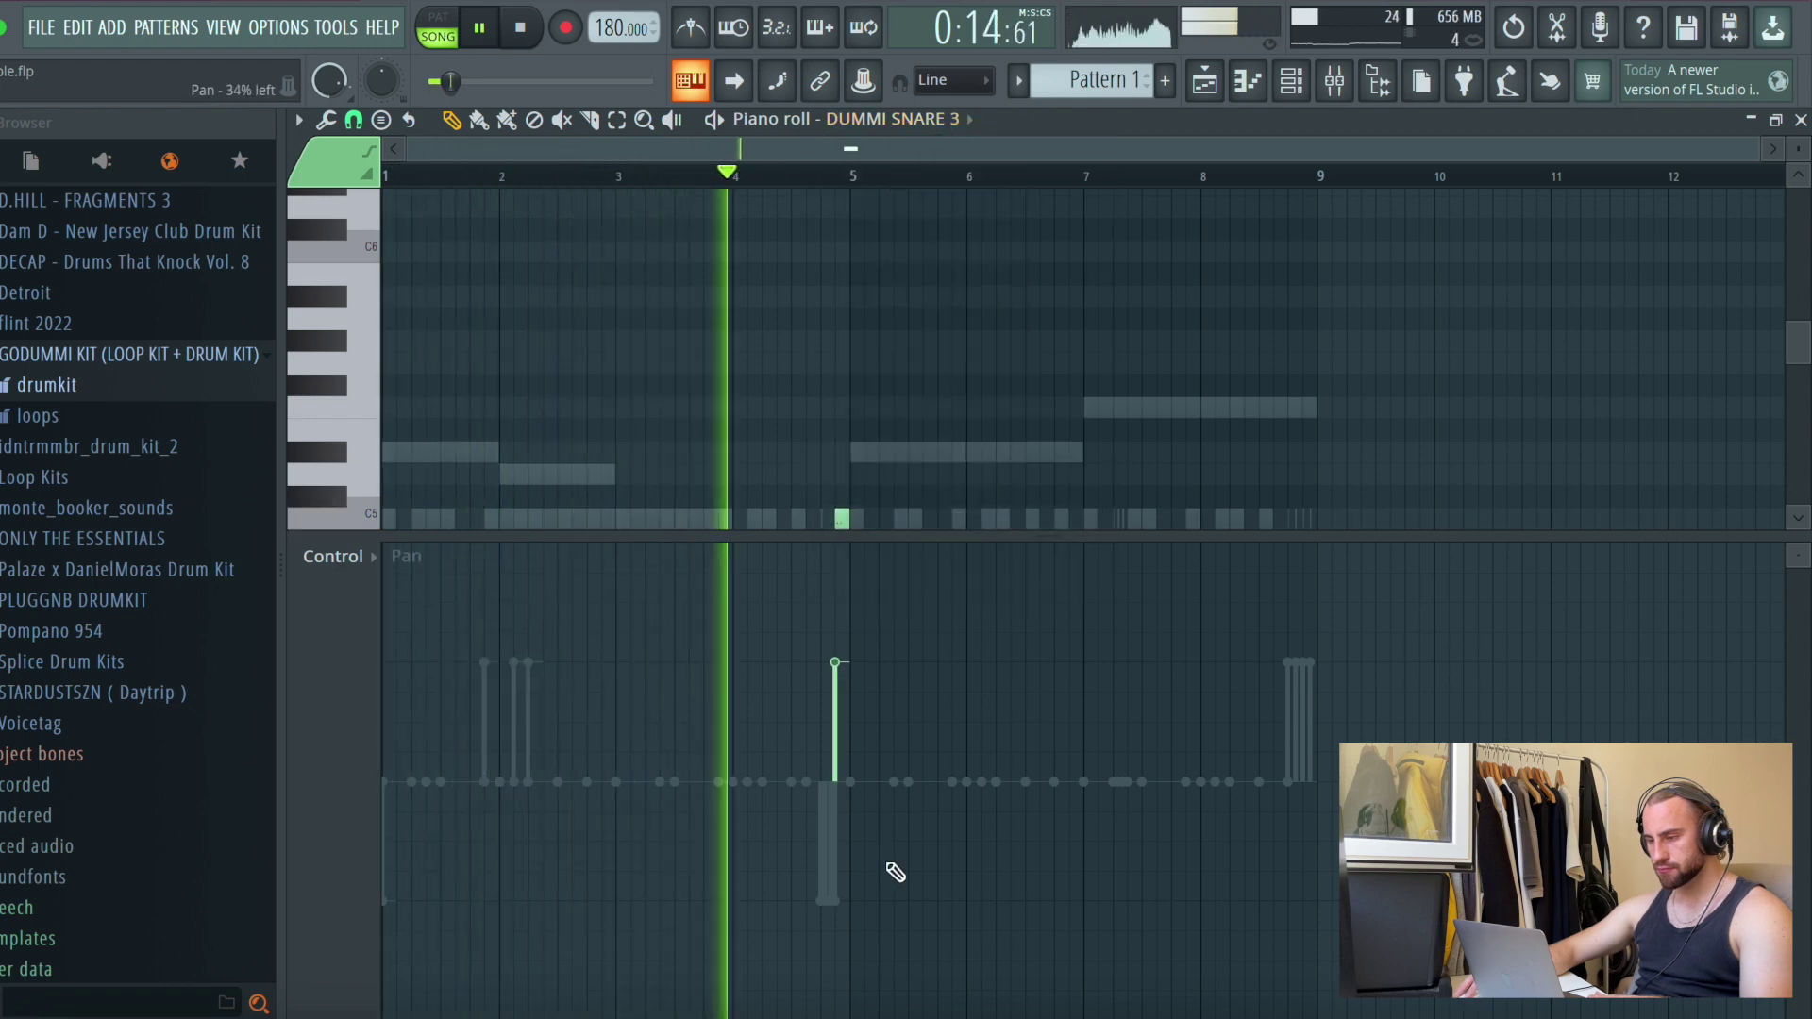
{"action": "left_click", "coordinate": [889, 120]}
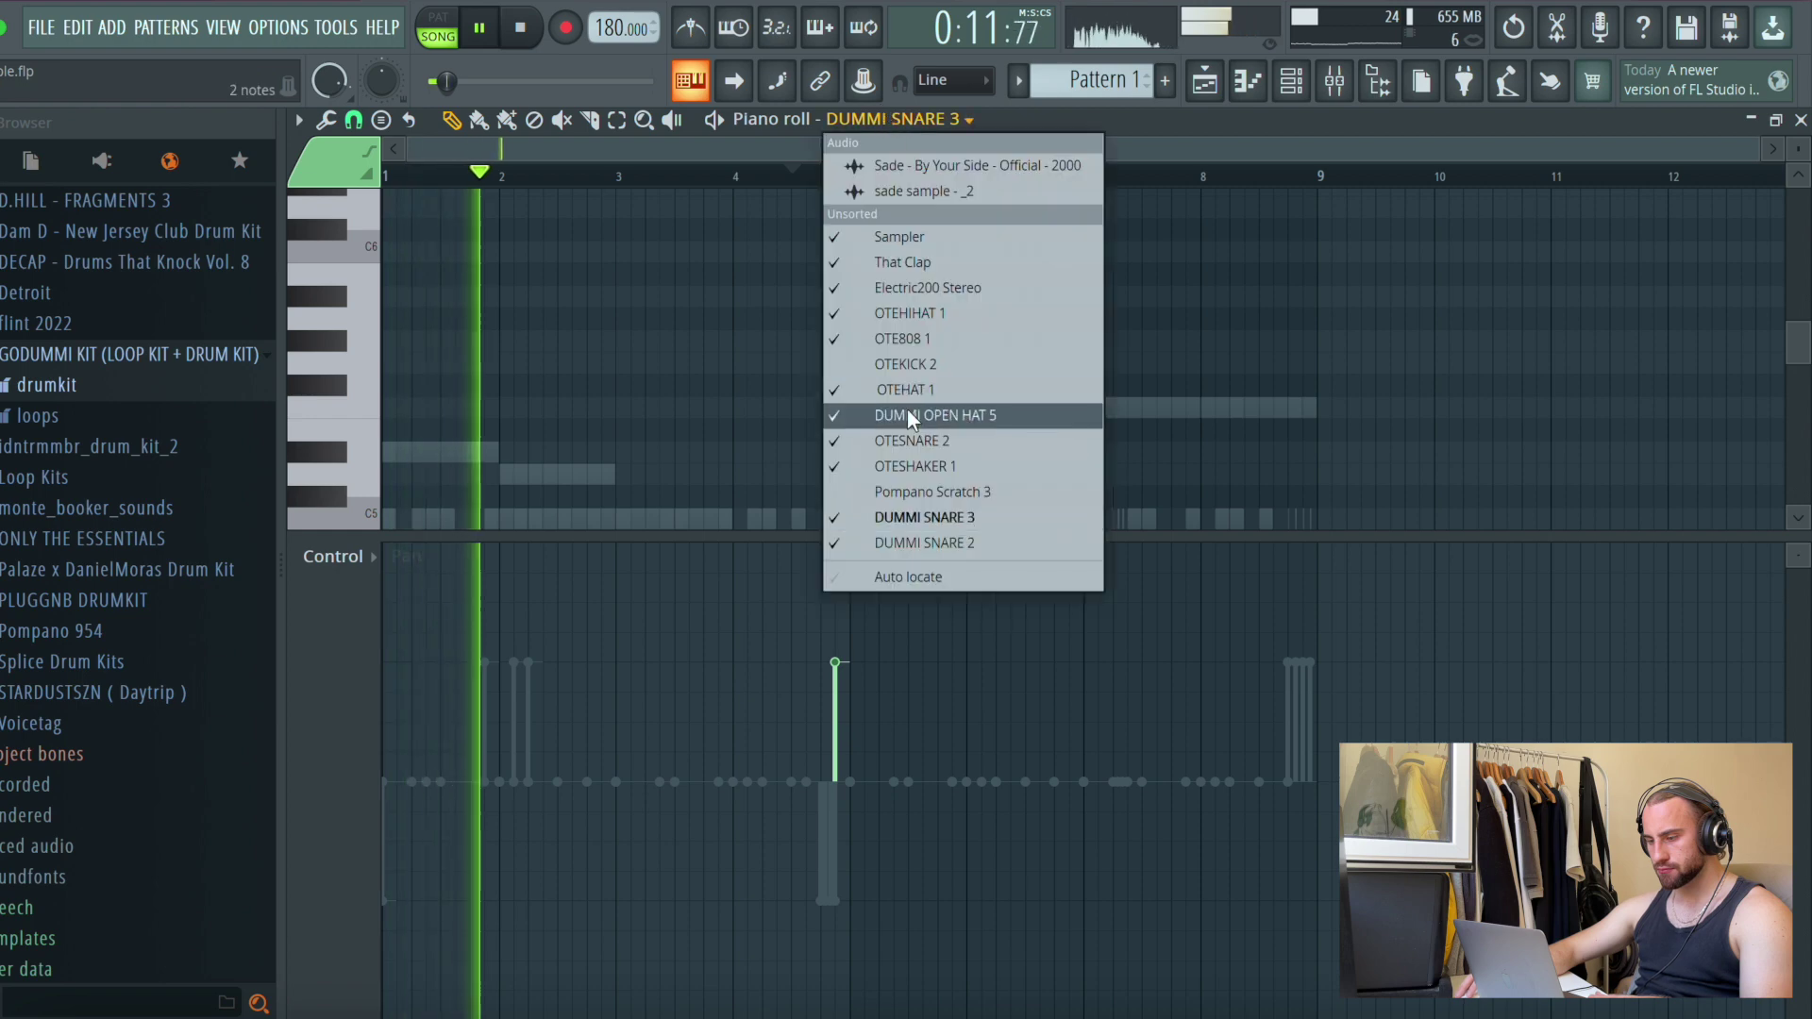
{"action": "left_click", "coordinate": [925, 438]}
{"action": "left_click", "coordinate": [766, 891]}
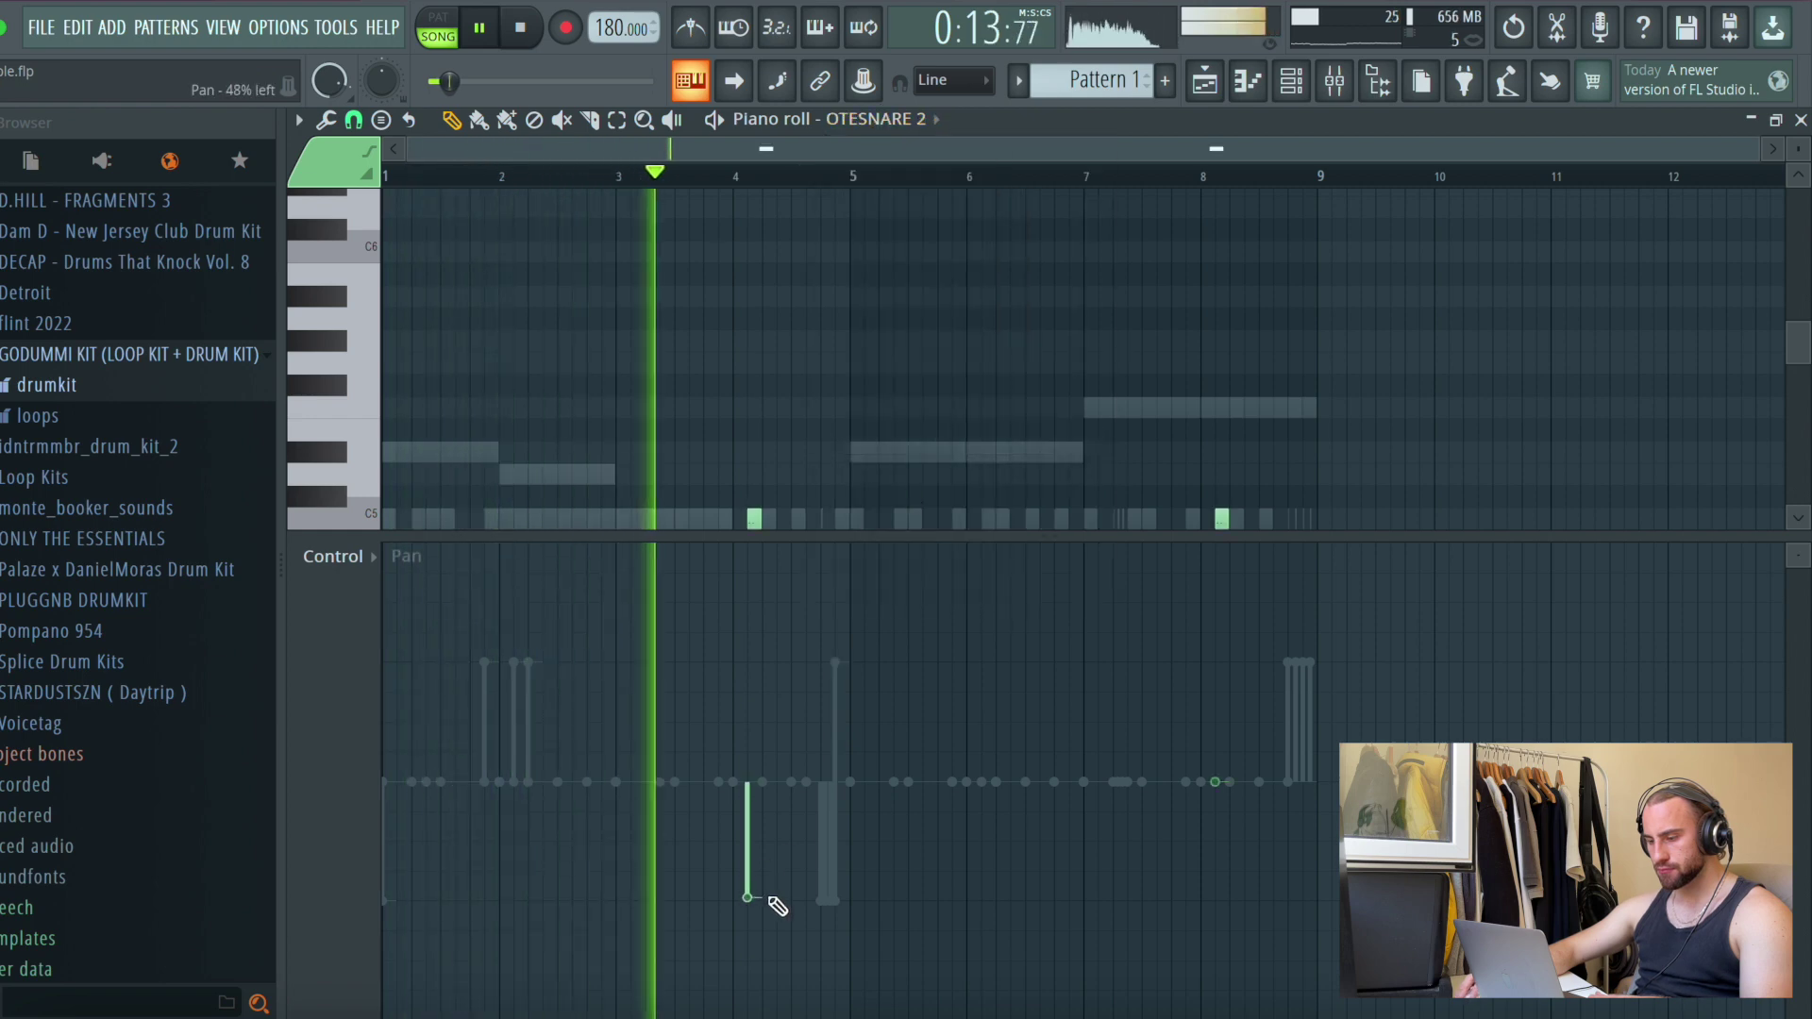
{"action": "left_click_drag", "start_coordinate": [774, 901], "coordinate": [777, 906]}
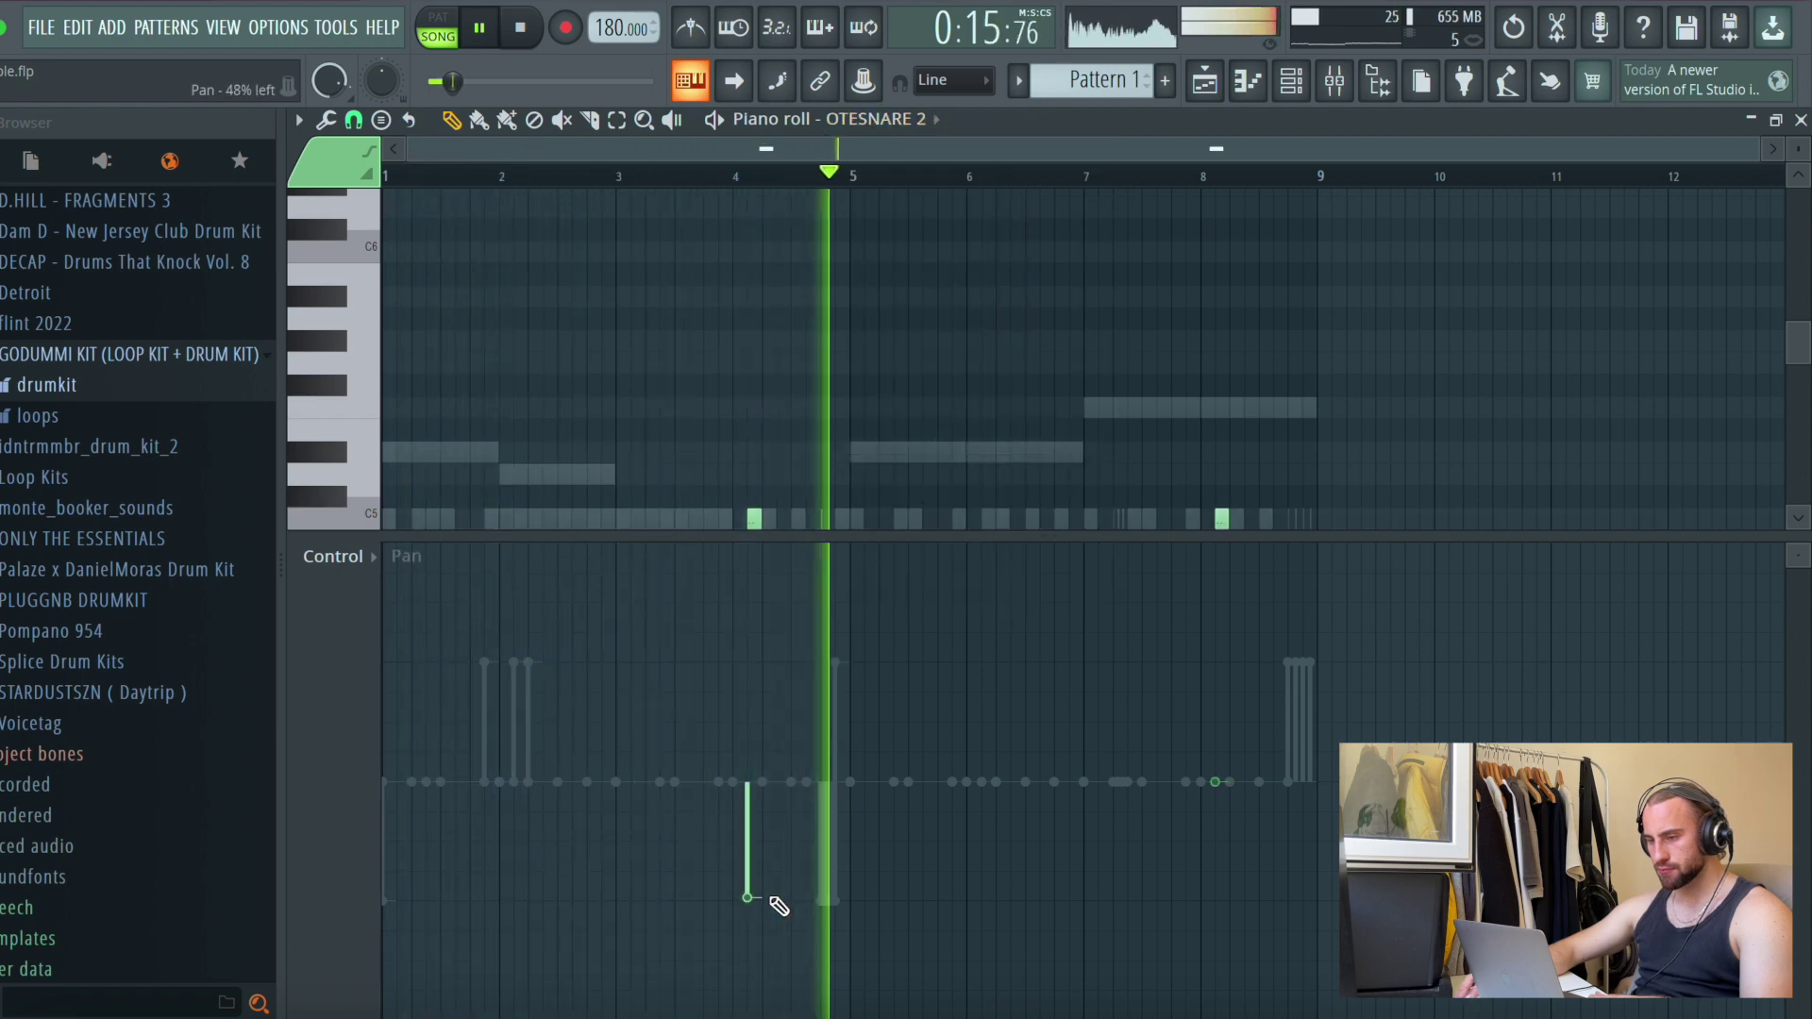
{"action": "left_click", "coordinate": [1217, 666]}
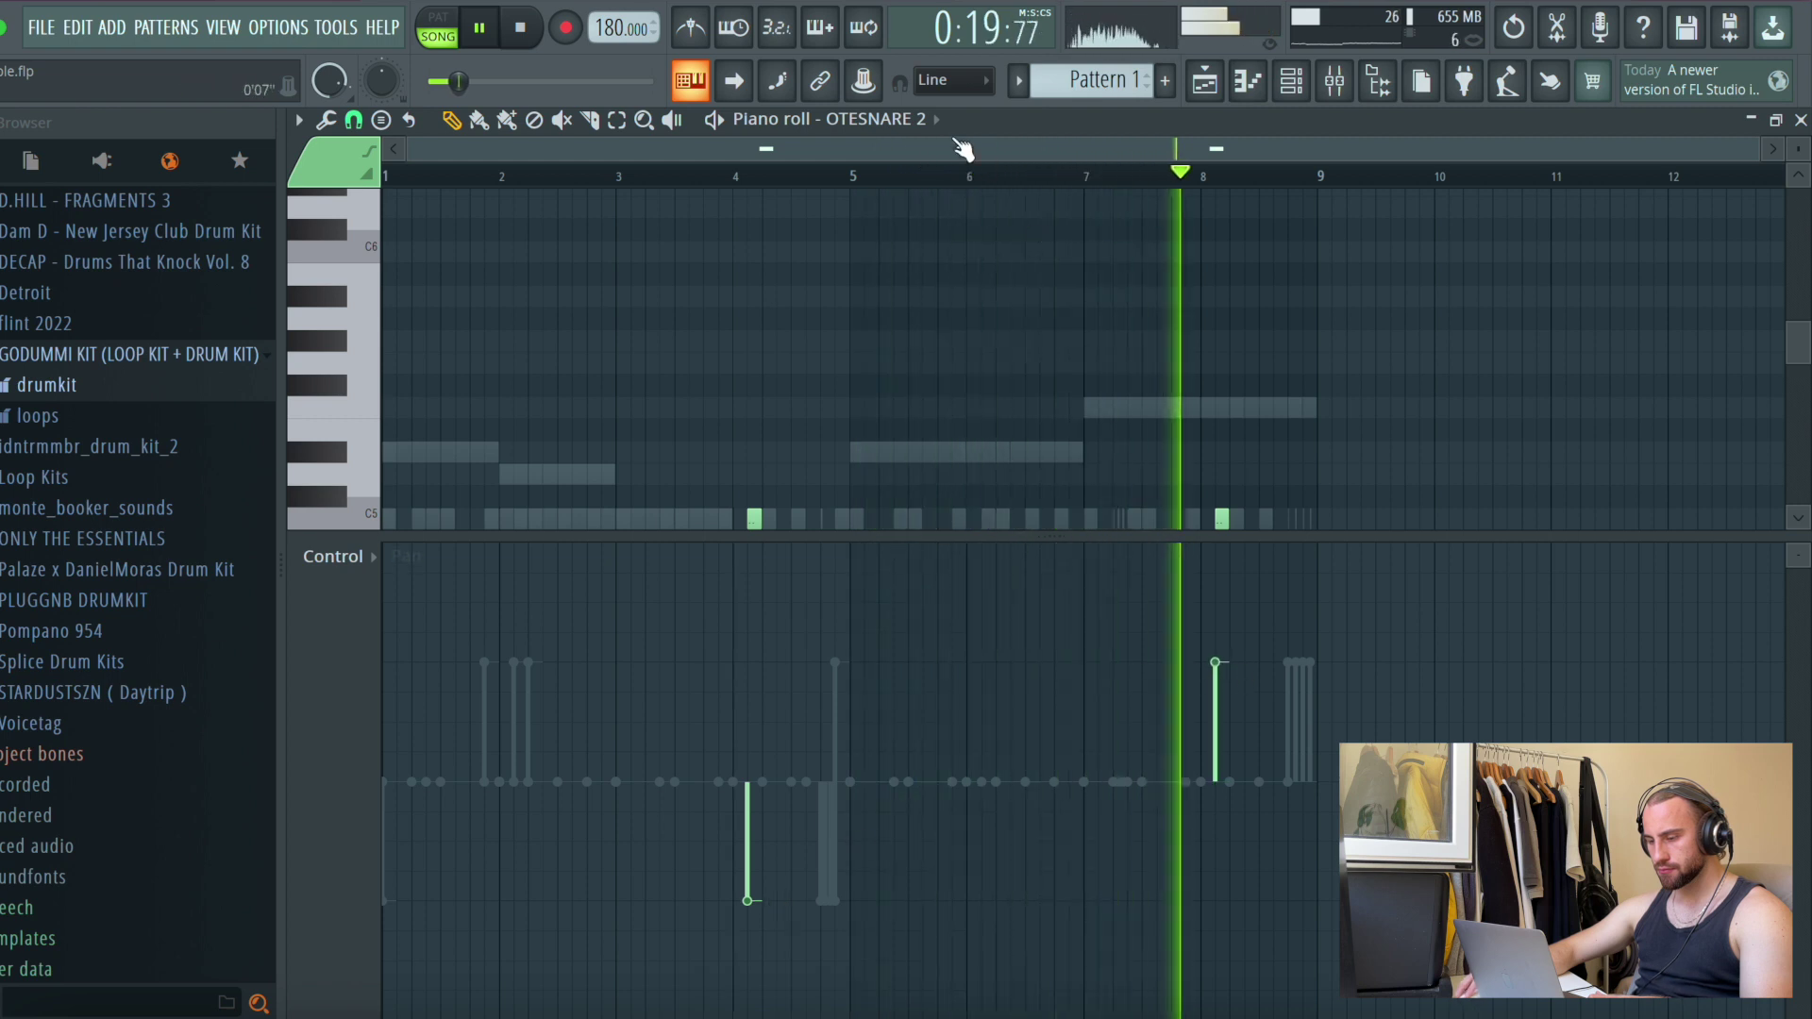
Pan DUMMI OPEN HAT 5's bar 6 note about 50% left
{"action": "left_click", "coordinate": [875, 119]}
{"action": "left_click", "coordinate": [972, 389]}
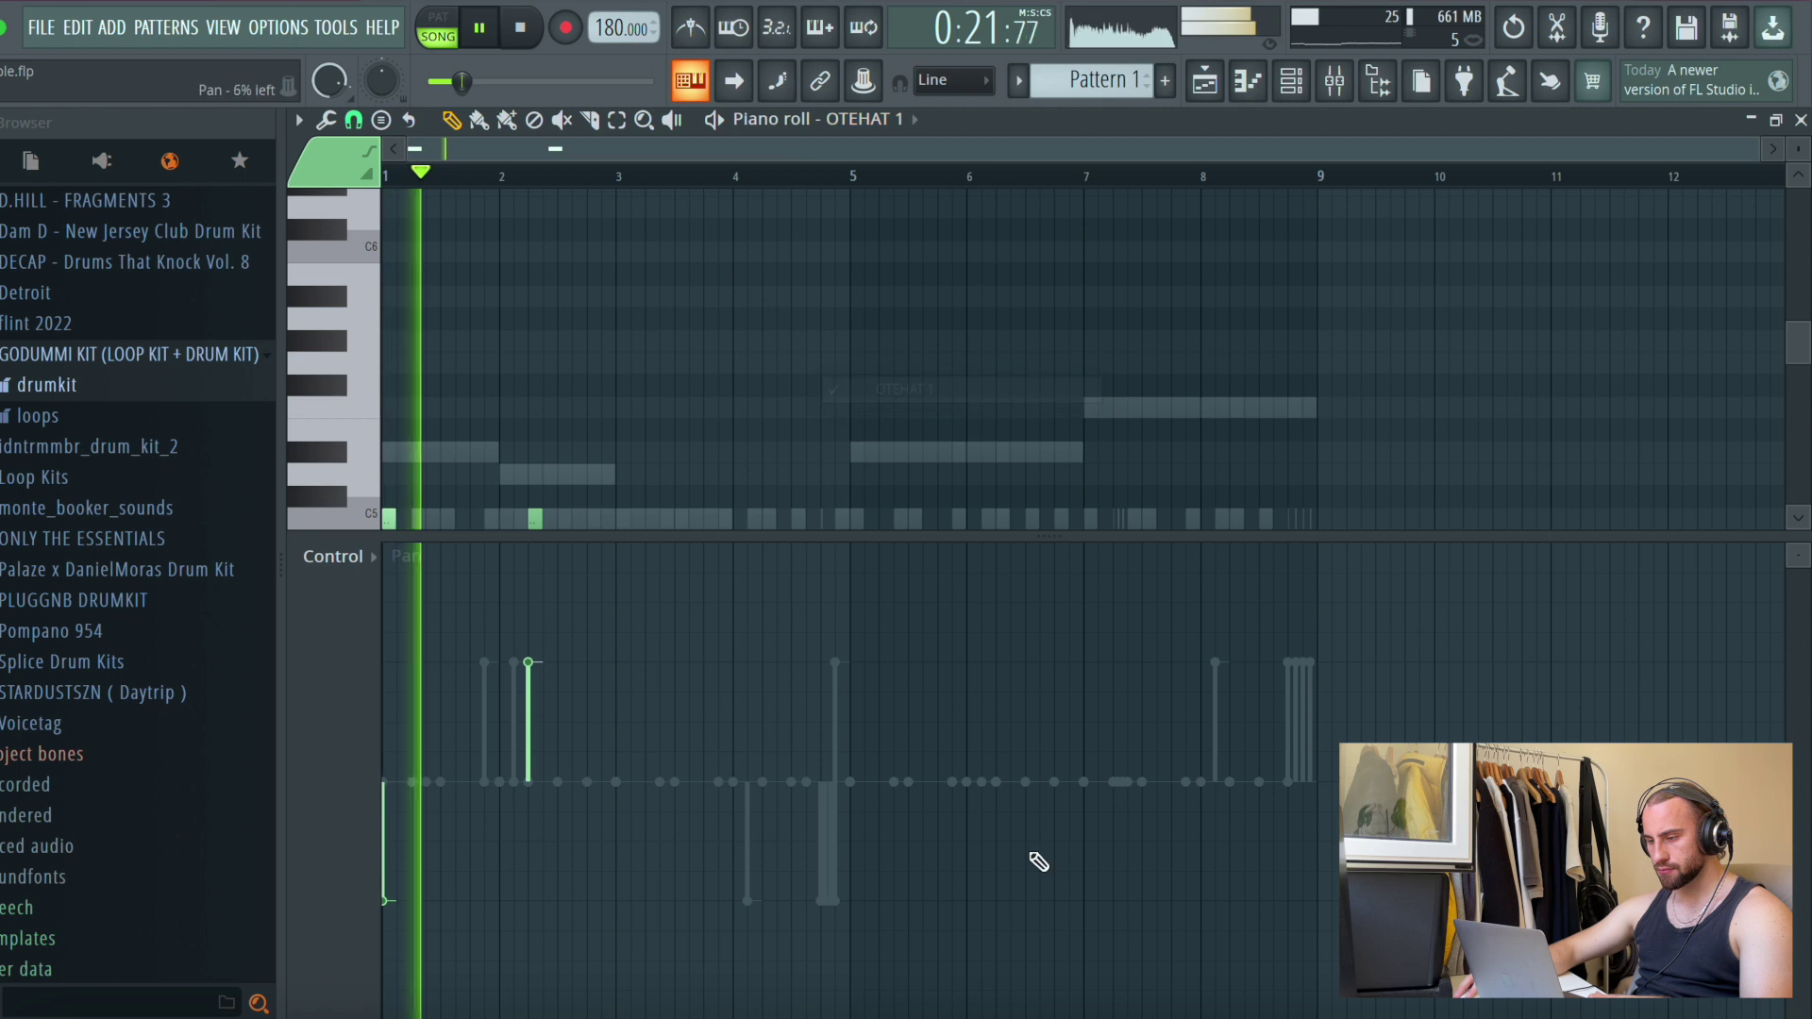
{"action": "left_click", "coordinate": [897, 120]}
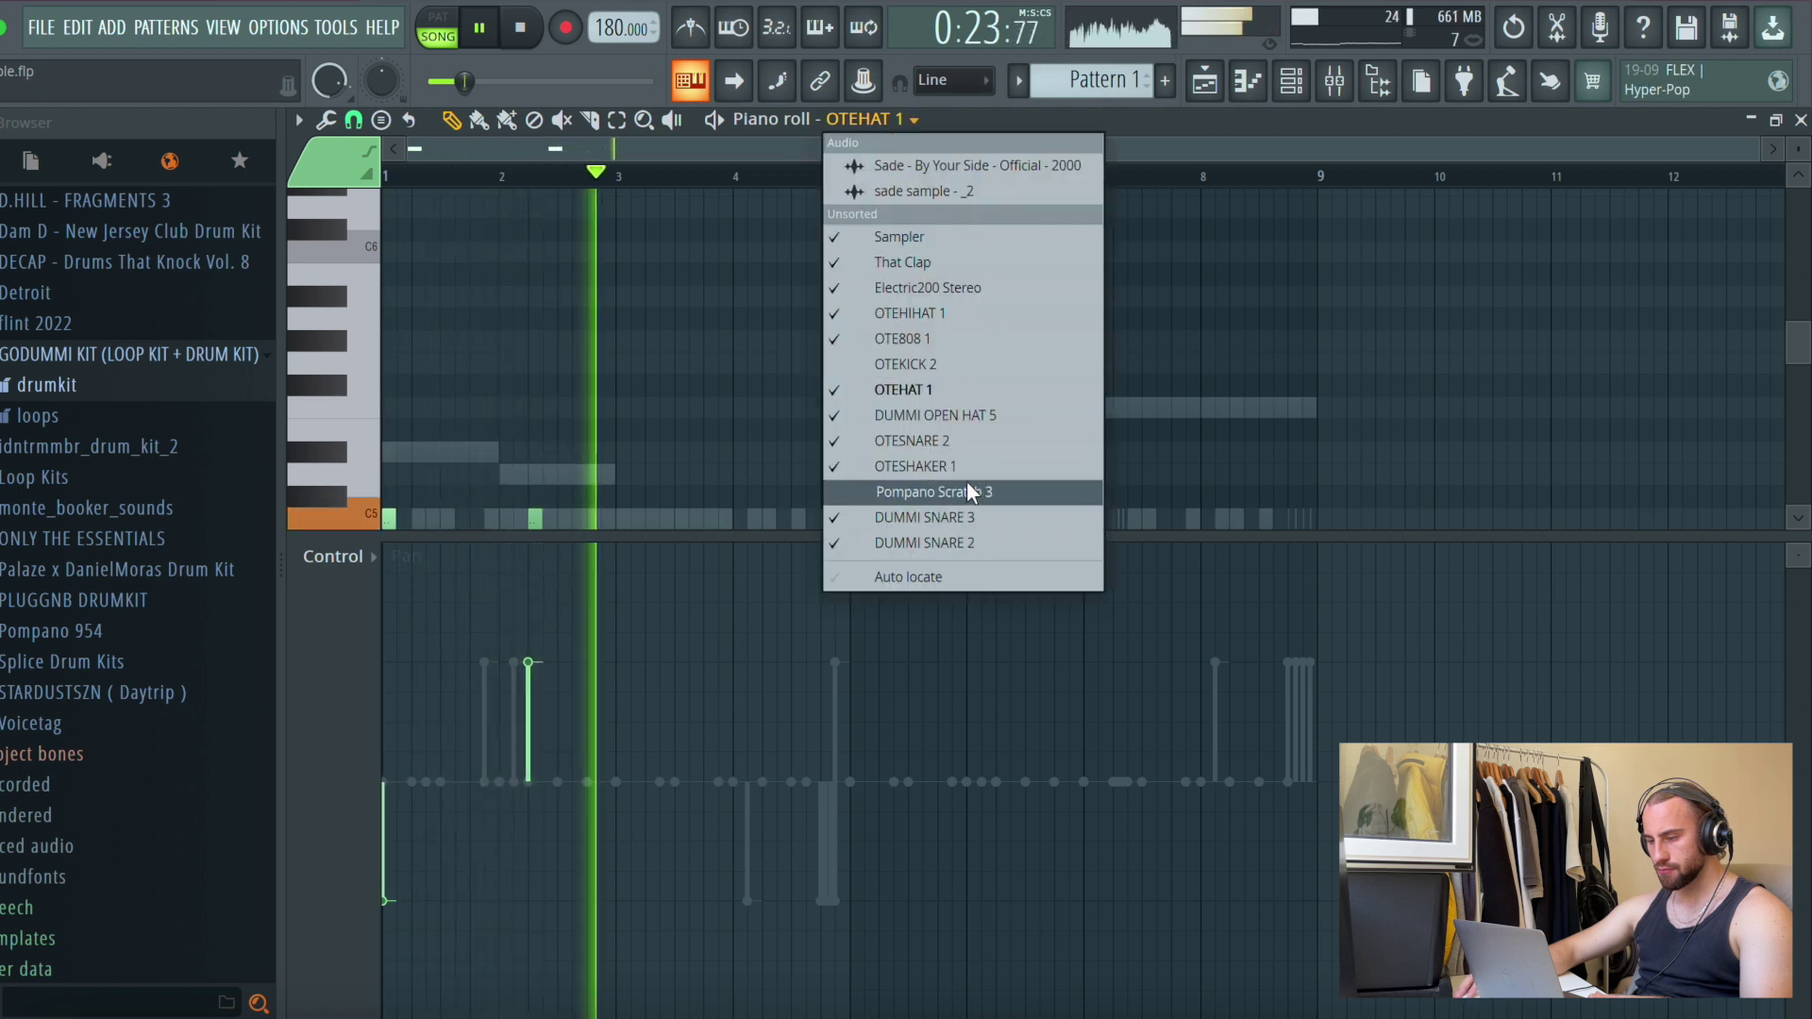
{"action": "left_click", "coordinate": [971, 415]}
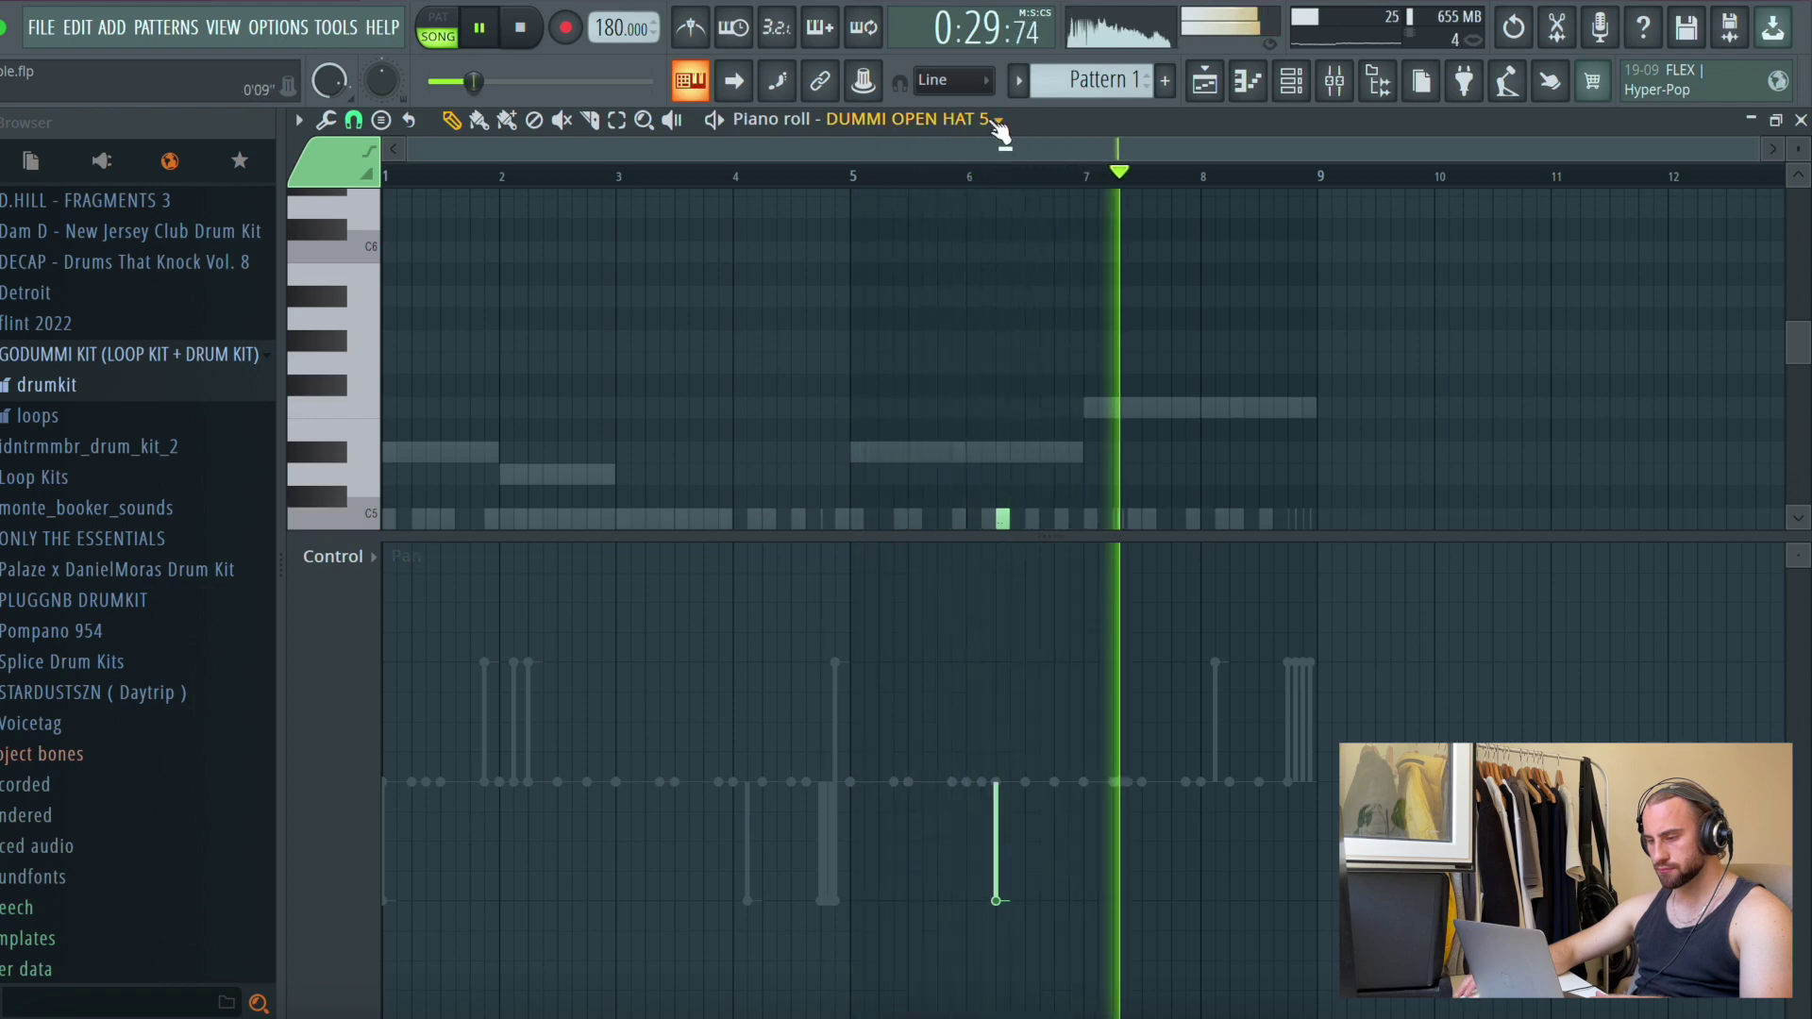
Lower OTEHIHAT 1's volume in the mixer and widen its stereo separation slightly
{"action": "left_click", "coordinate": [1291, 80]}
{"action": "left_click", "coordinate": [1331, 80]}
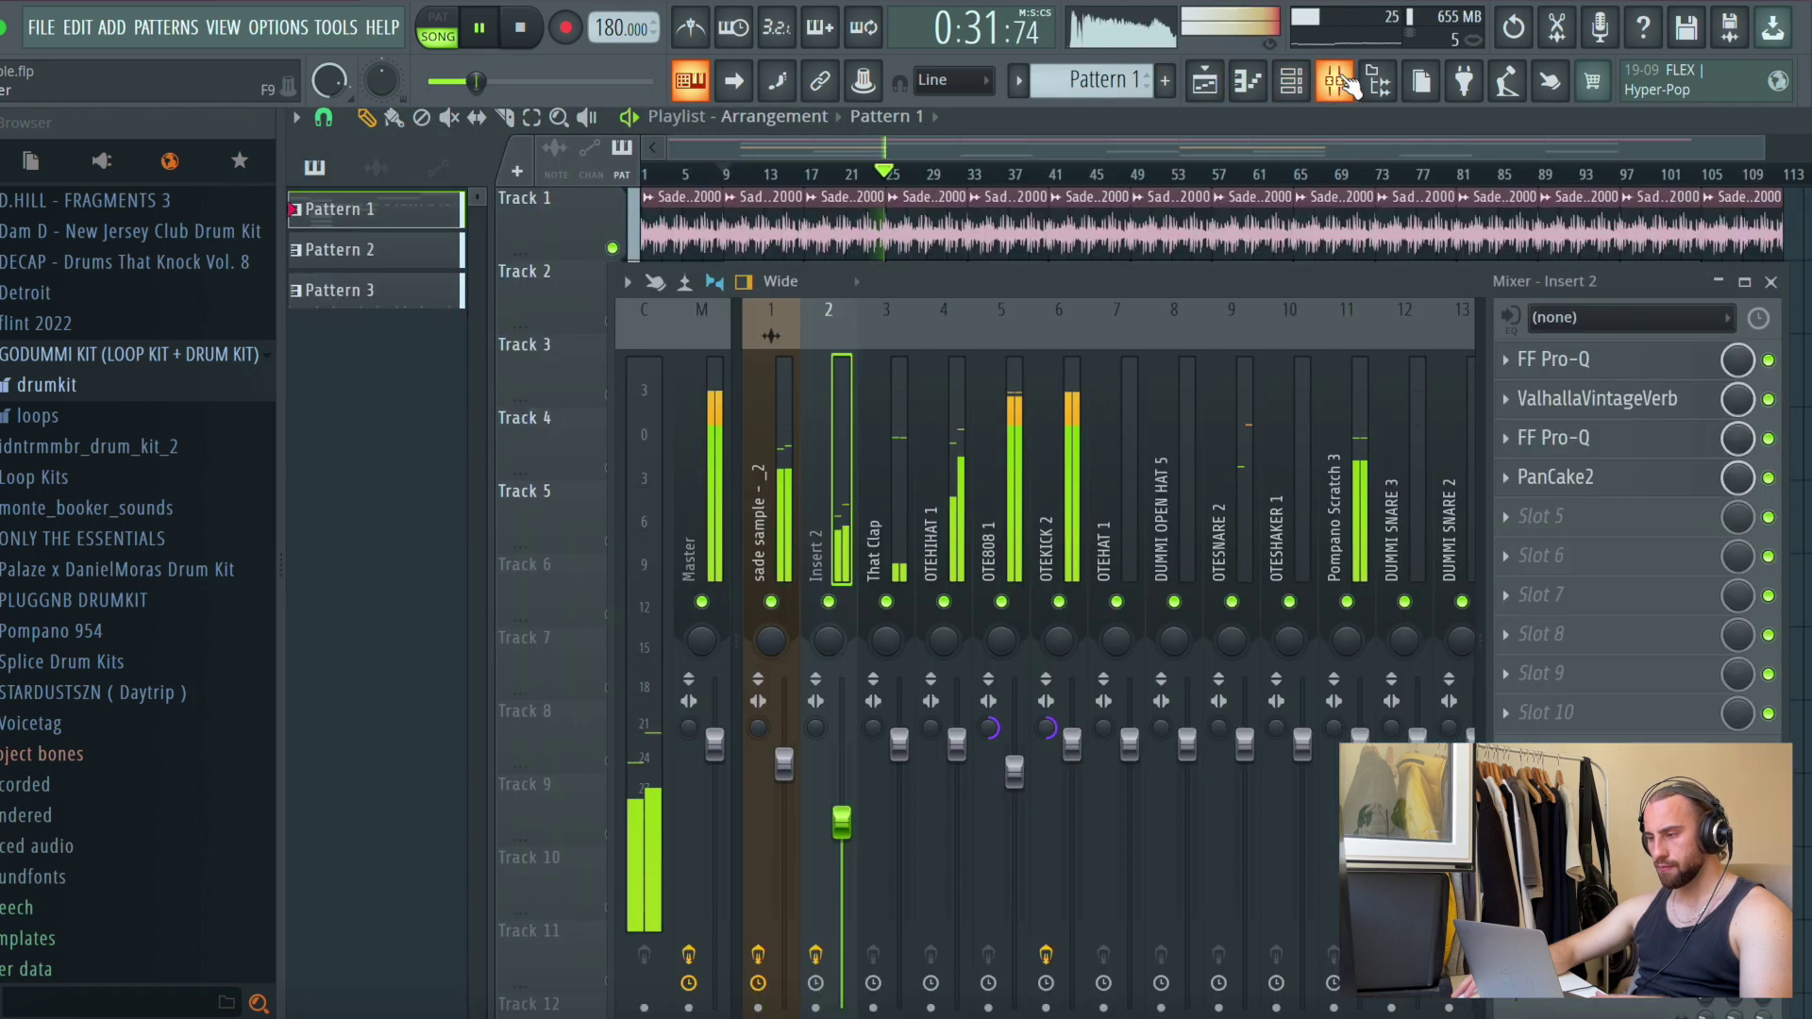
{"action": "left_click", "coordinate": [958, 557]}
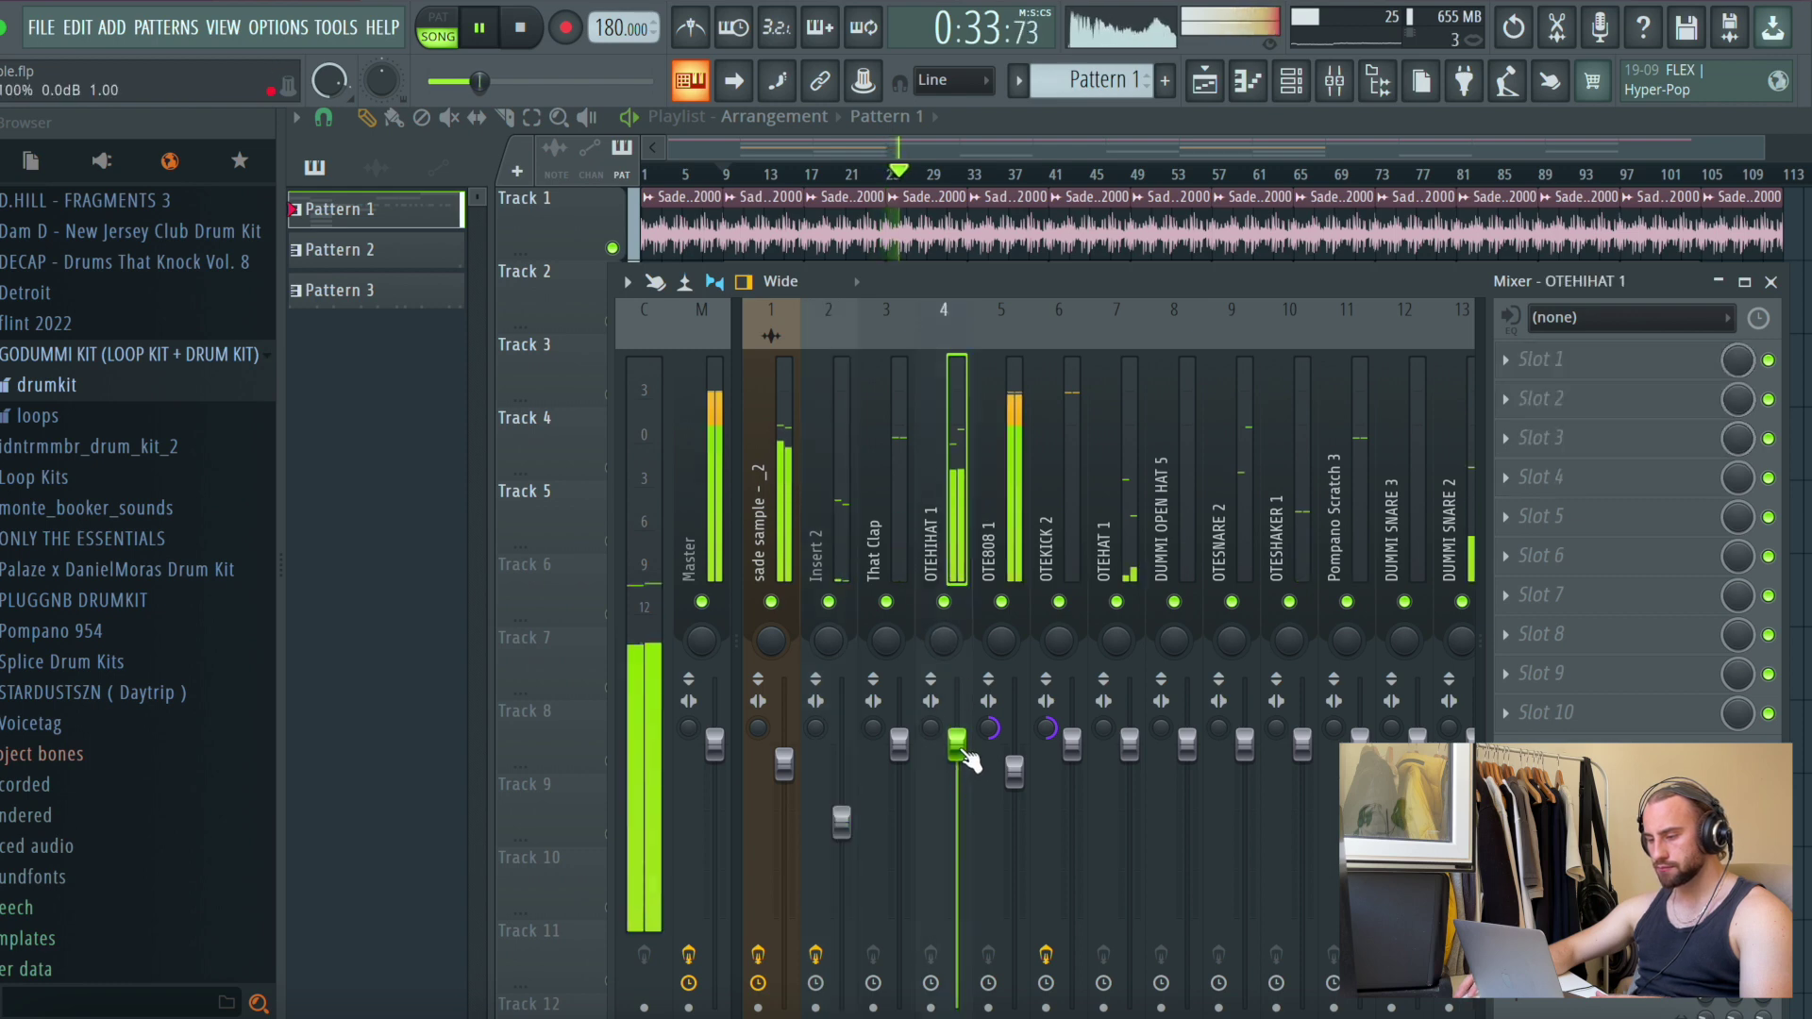
{"action": "left_click_drag", "start_coordinate": [961, 753], "coordinate": [953, 813]}
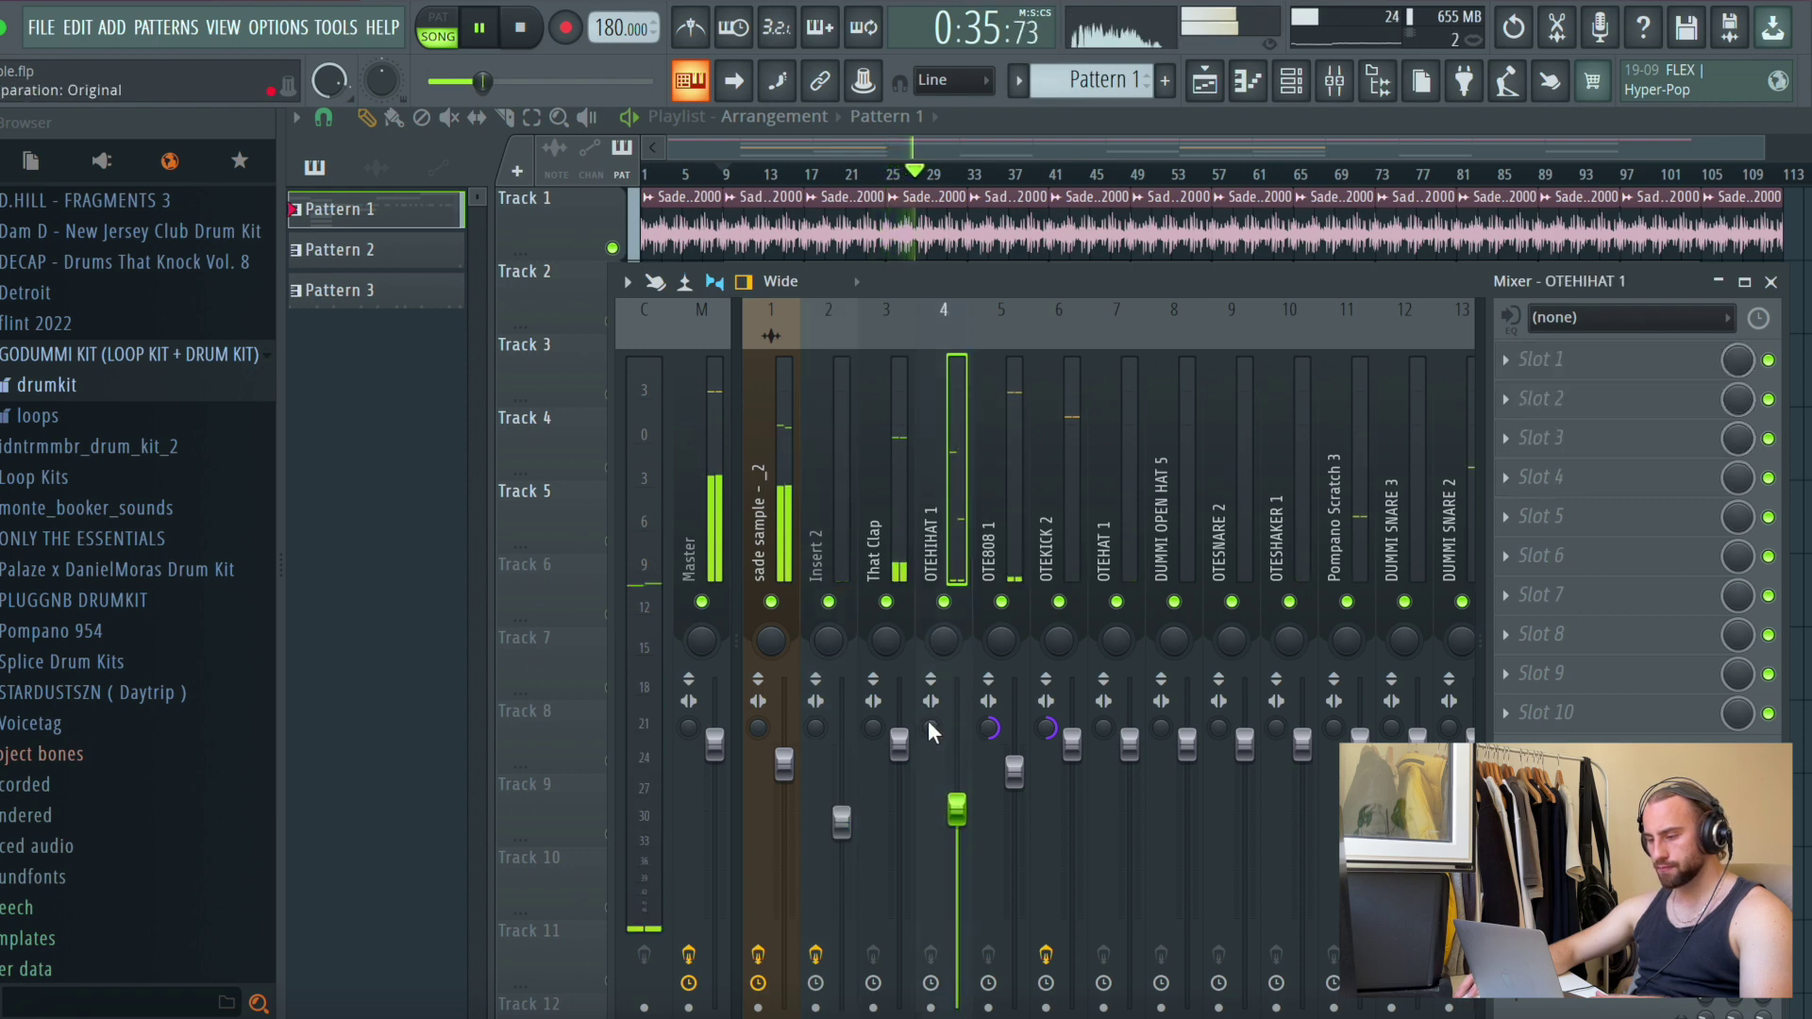
Lower the mixer volumes of OTESNARE 2 and DUMMI SNARE 3
{"action": "left_click", "coordinate": [1217, 517]}
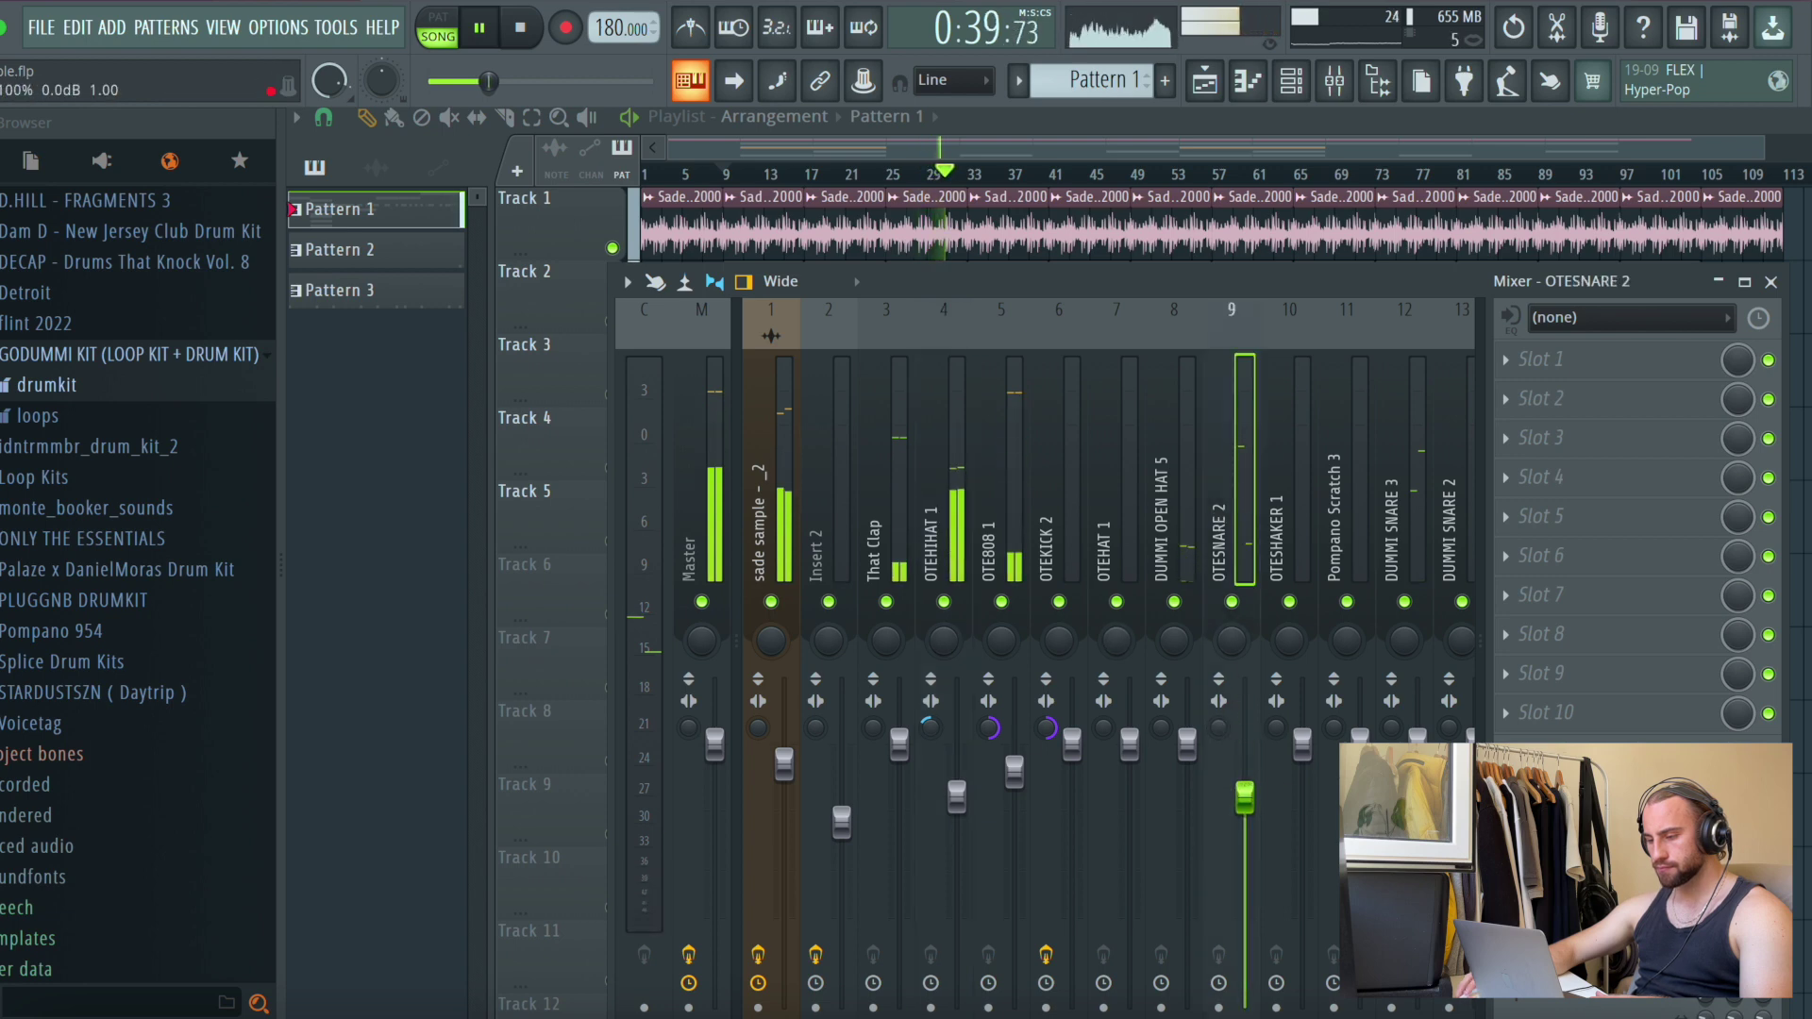
{"action": "left_click_drag", "start_coordinate": [1417, 744], "coordinate": [1417, 802]}
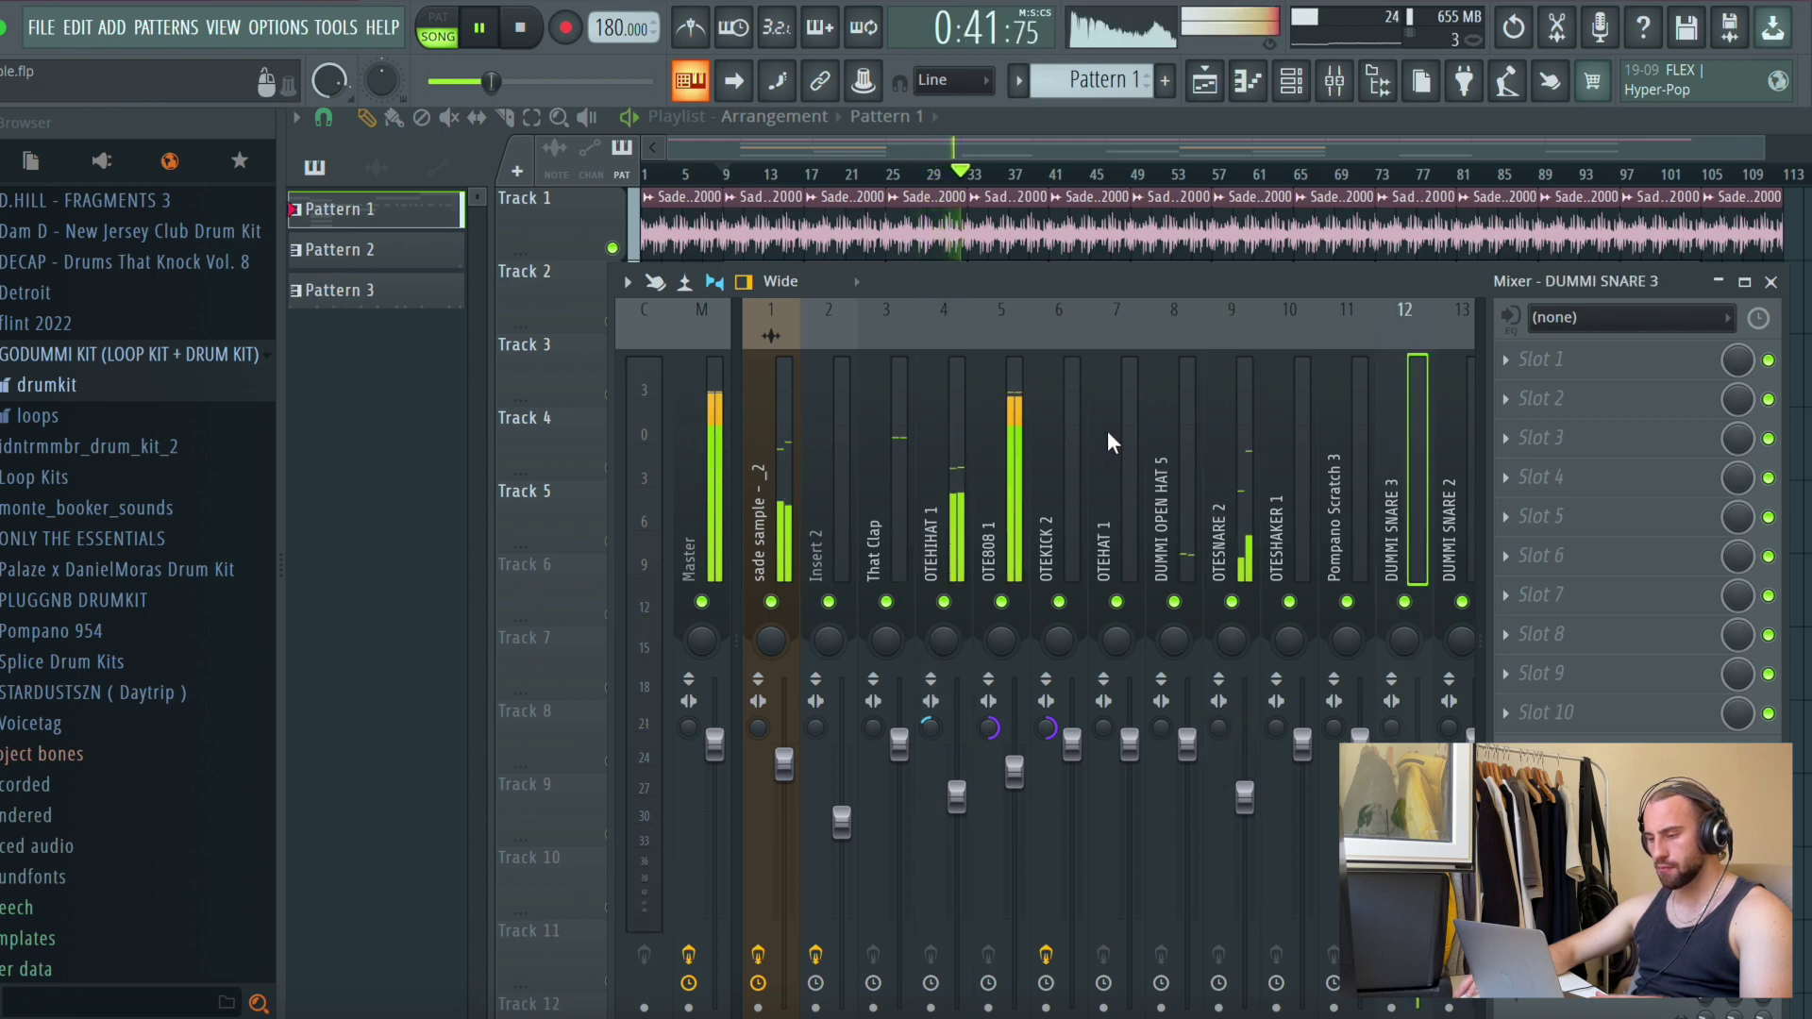
{"action": "left_click", "coordinate": [1245, 798]}
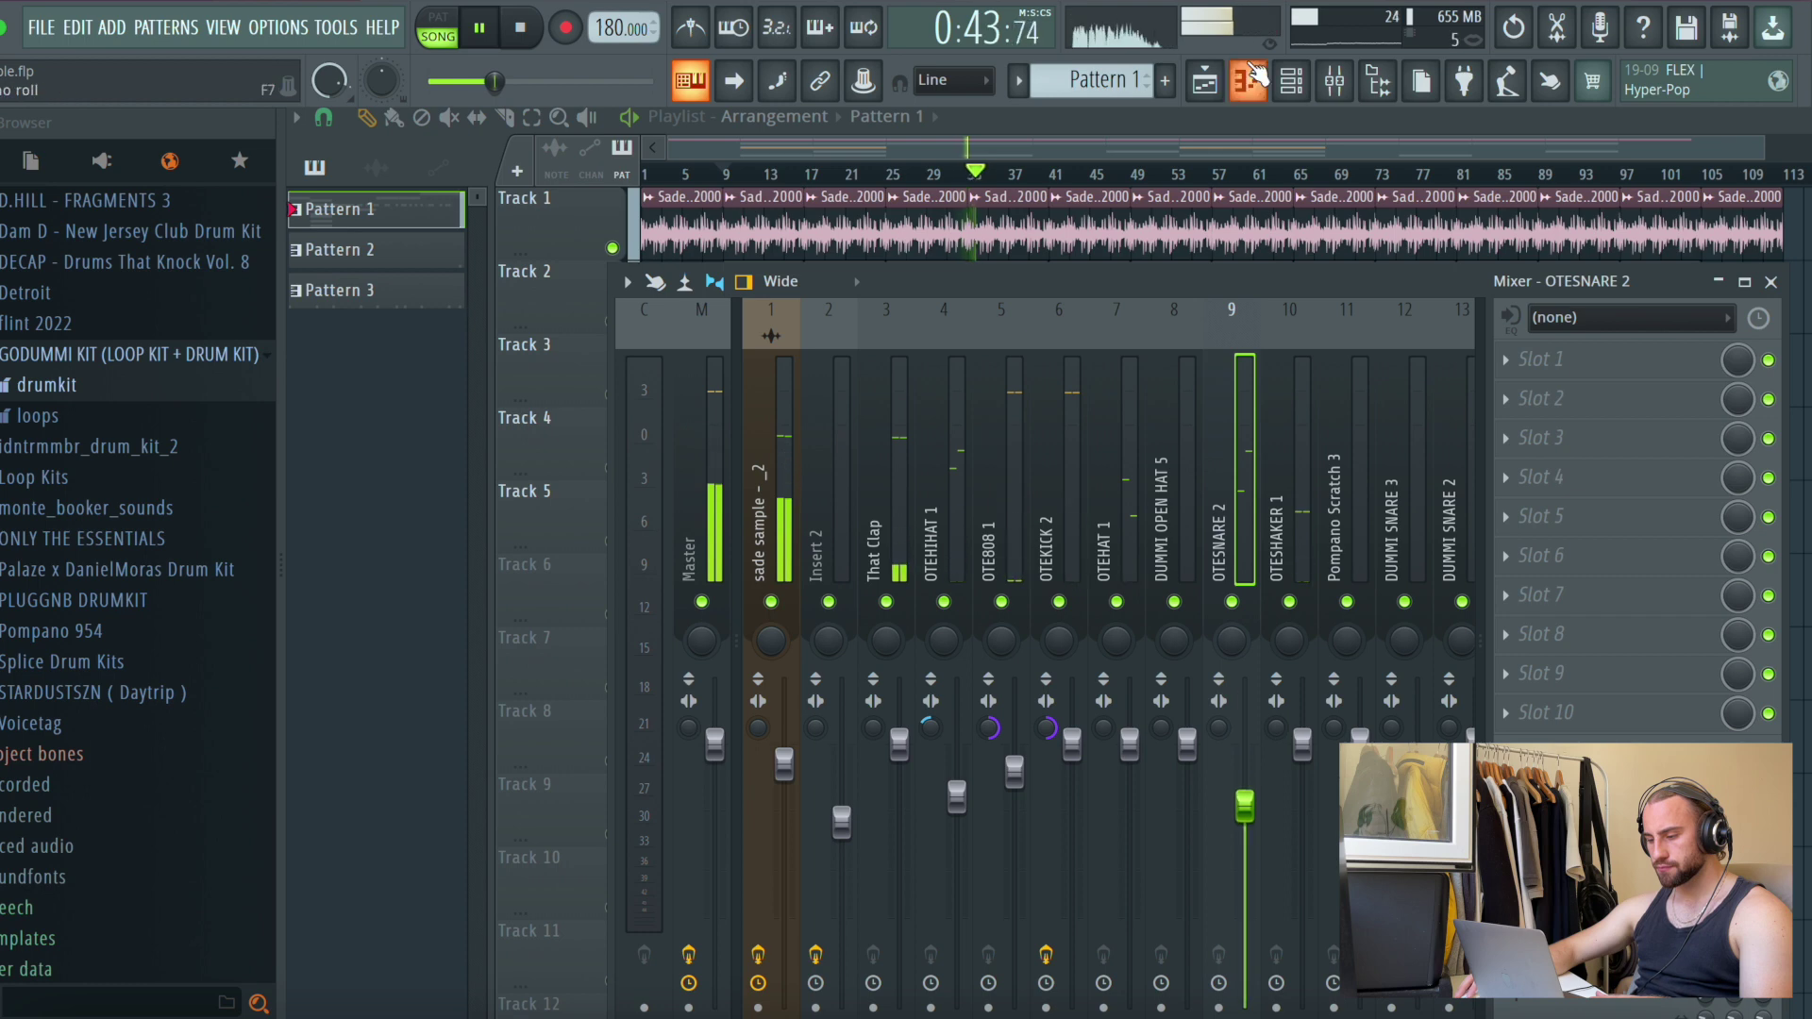
Cut the OTEHAT 1 notes from Pattern 1 and paste them onto the OTEHAT 1 channel in a new Pattern 4
{"action": "left_click", "coordinate": [1291, 81]}
{"action": "key", "text": "space"}
{"action": "key", "text": "space"}
{"action": "key", "text": "space"}
{"action": "key", "text": "space"}
{"action": "key", "text": "space"}
{"action": "left_click", "coordinate": [795, 598]}
{"action": "right_click", "coordinate": [802, 585]}
{"action": "left_click", "coordinate": [1066, 583]}
{"action": "scroll", "coordinate": [1100, 67], "scroll_direction": "up", "scroll_amount": 3}
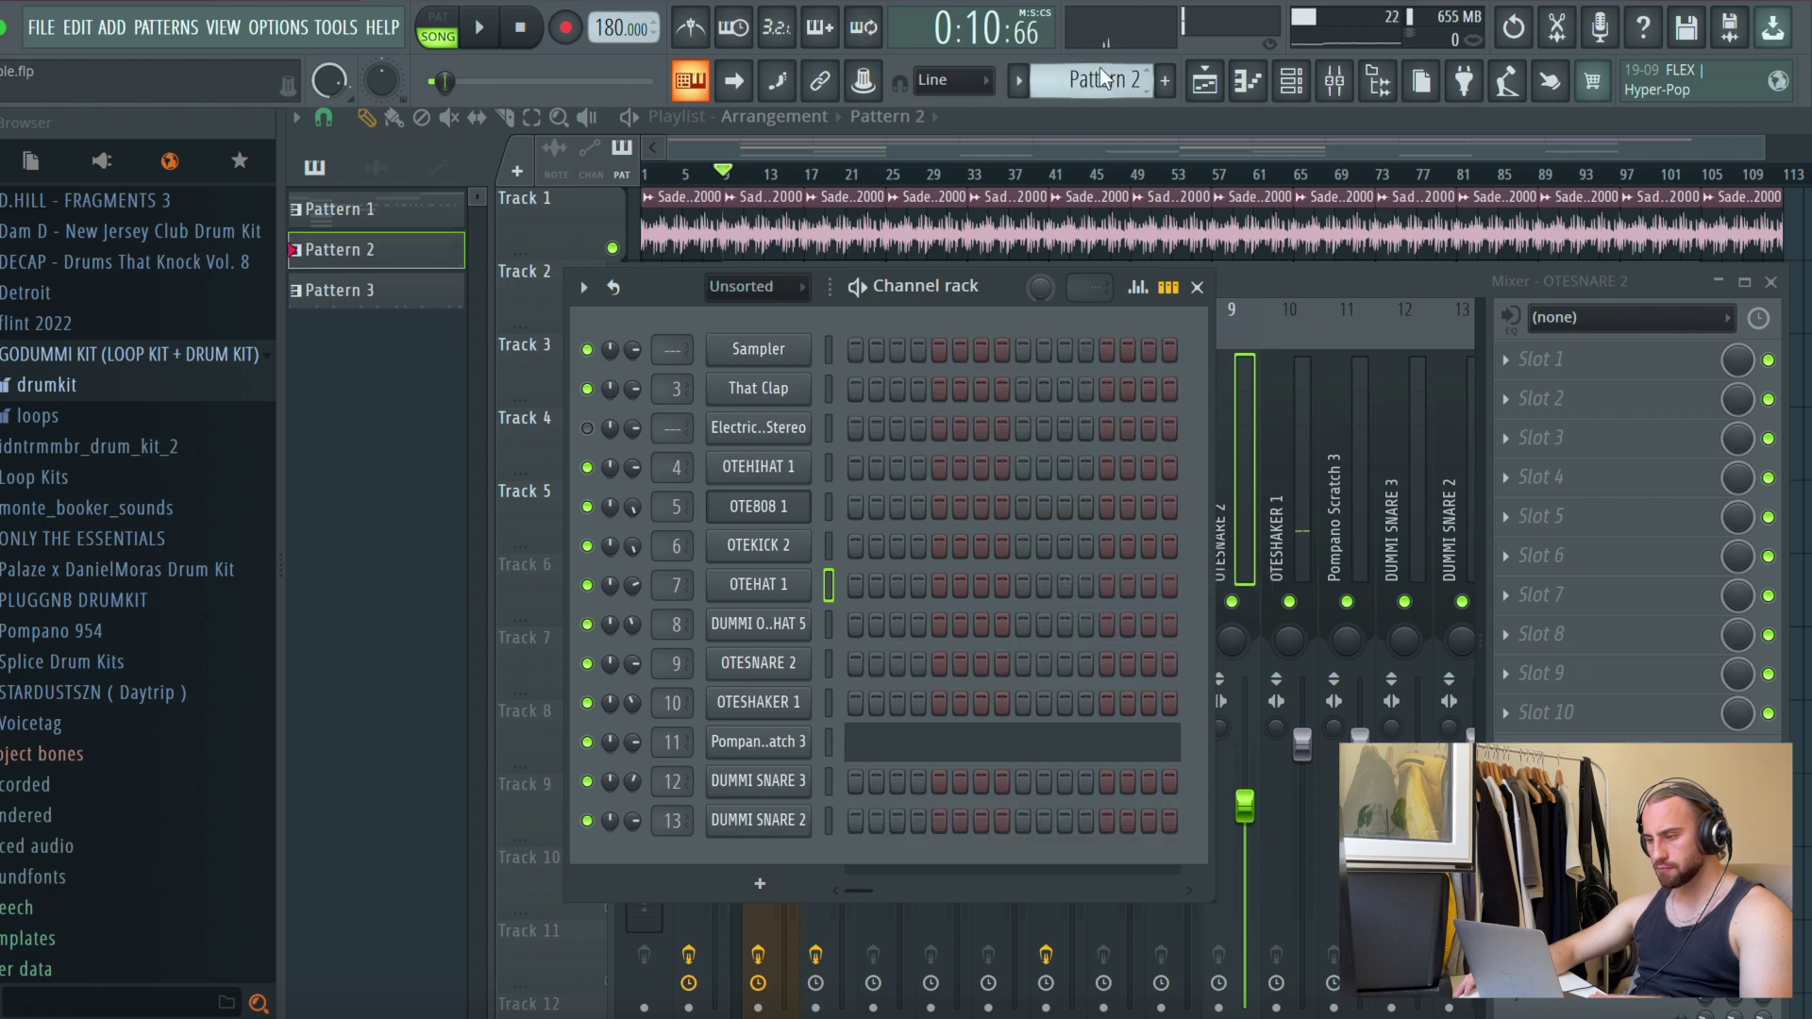
{"action": "right_click", "coordinate": [795, 595]}
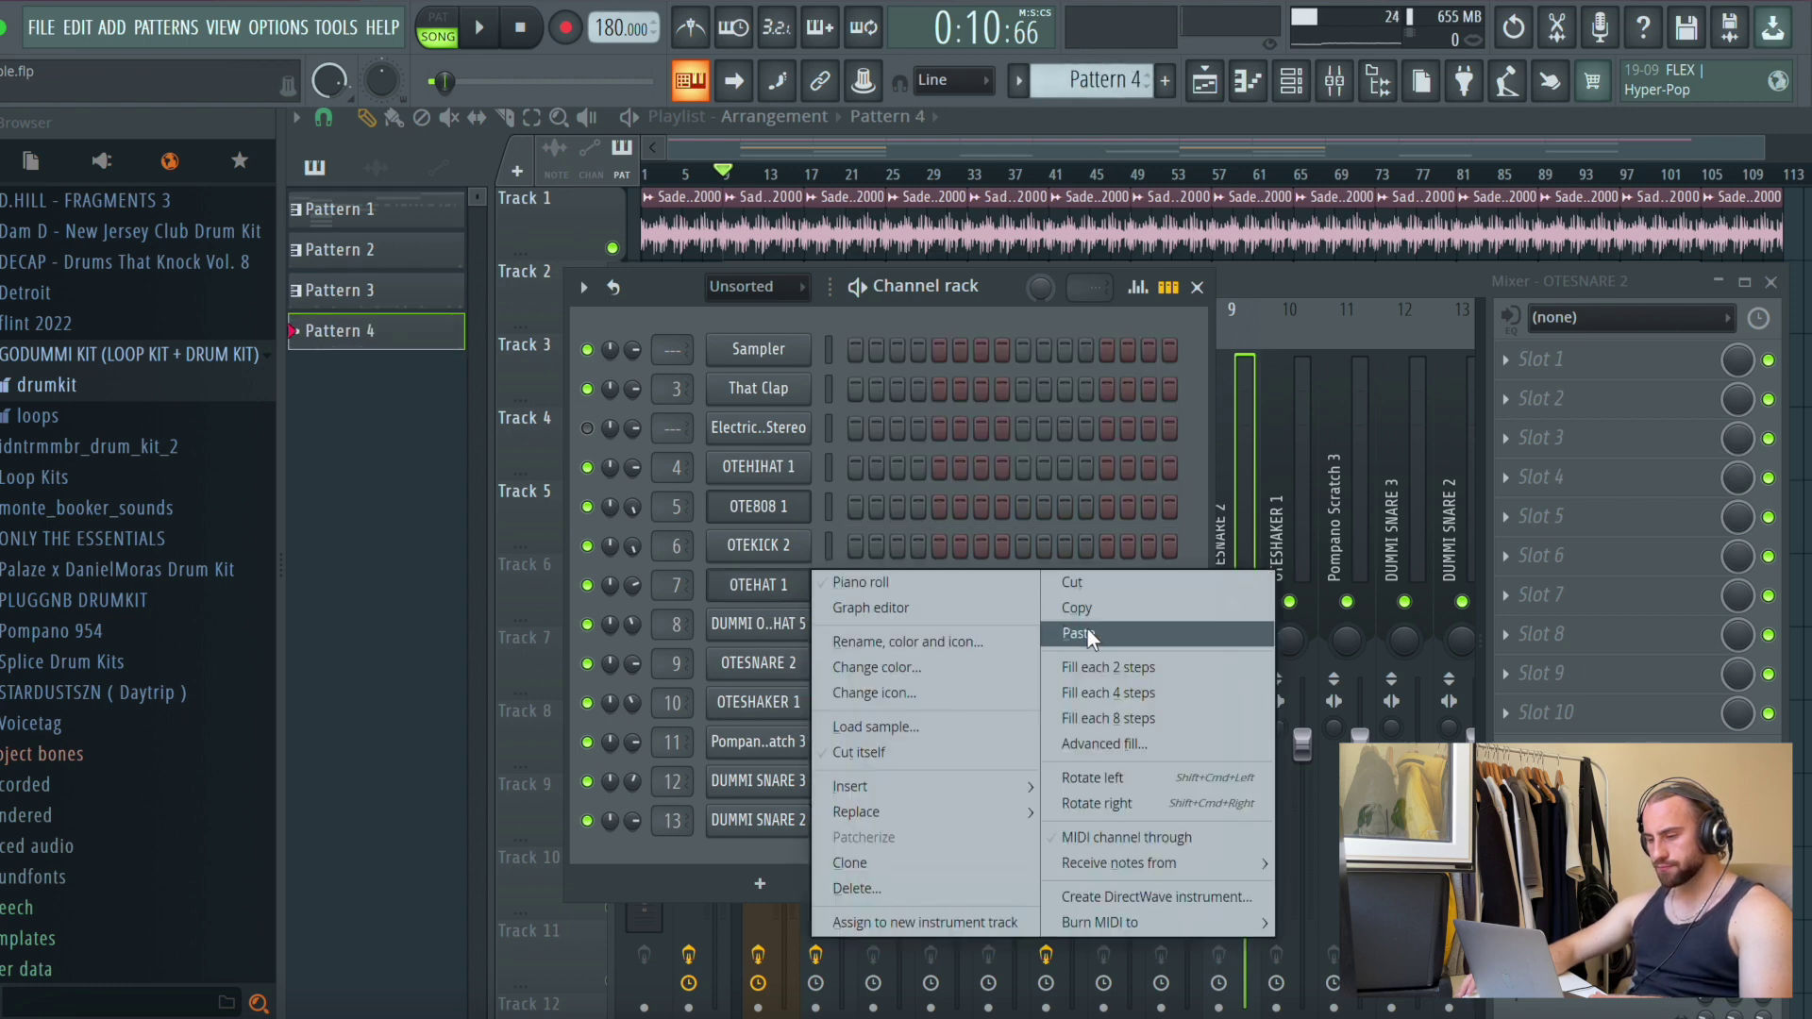
{"action": "left_click", "coordinate": [1073, 630]}
Place Pattern 4 clips on playlist Track 6 at bars 9 and 17 and play the arrangement
{"action": "key", "text": "space"}
{"action": "left_click", "coordinate": [1207, 83]}
{"action": "left_click", "coordinate": [741, 592]}
{"action": "right_click", "coordinate": [761, 609]}
{"action": "key", "text": "space"}
{"action": "left_click", "coordinate": [723, 594]}
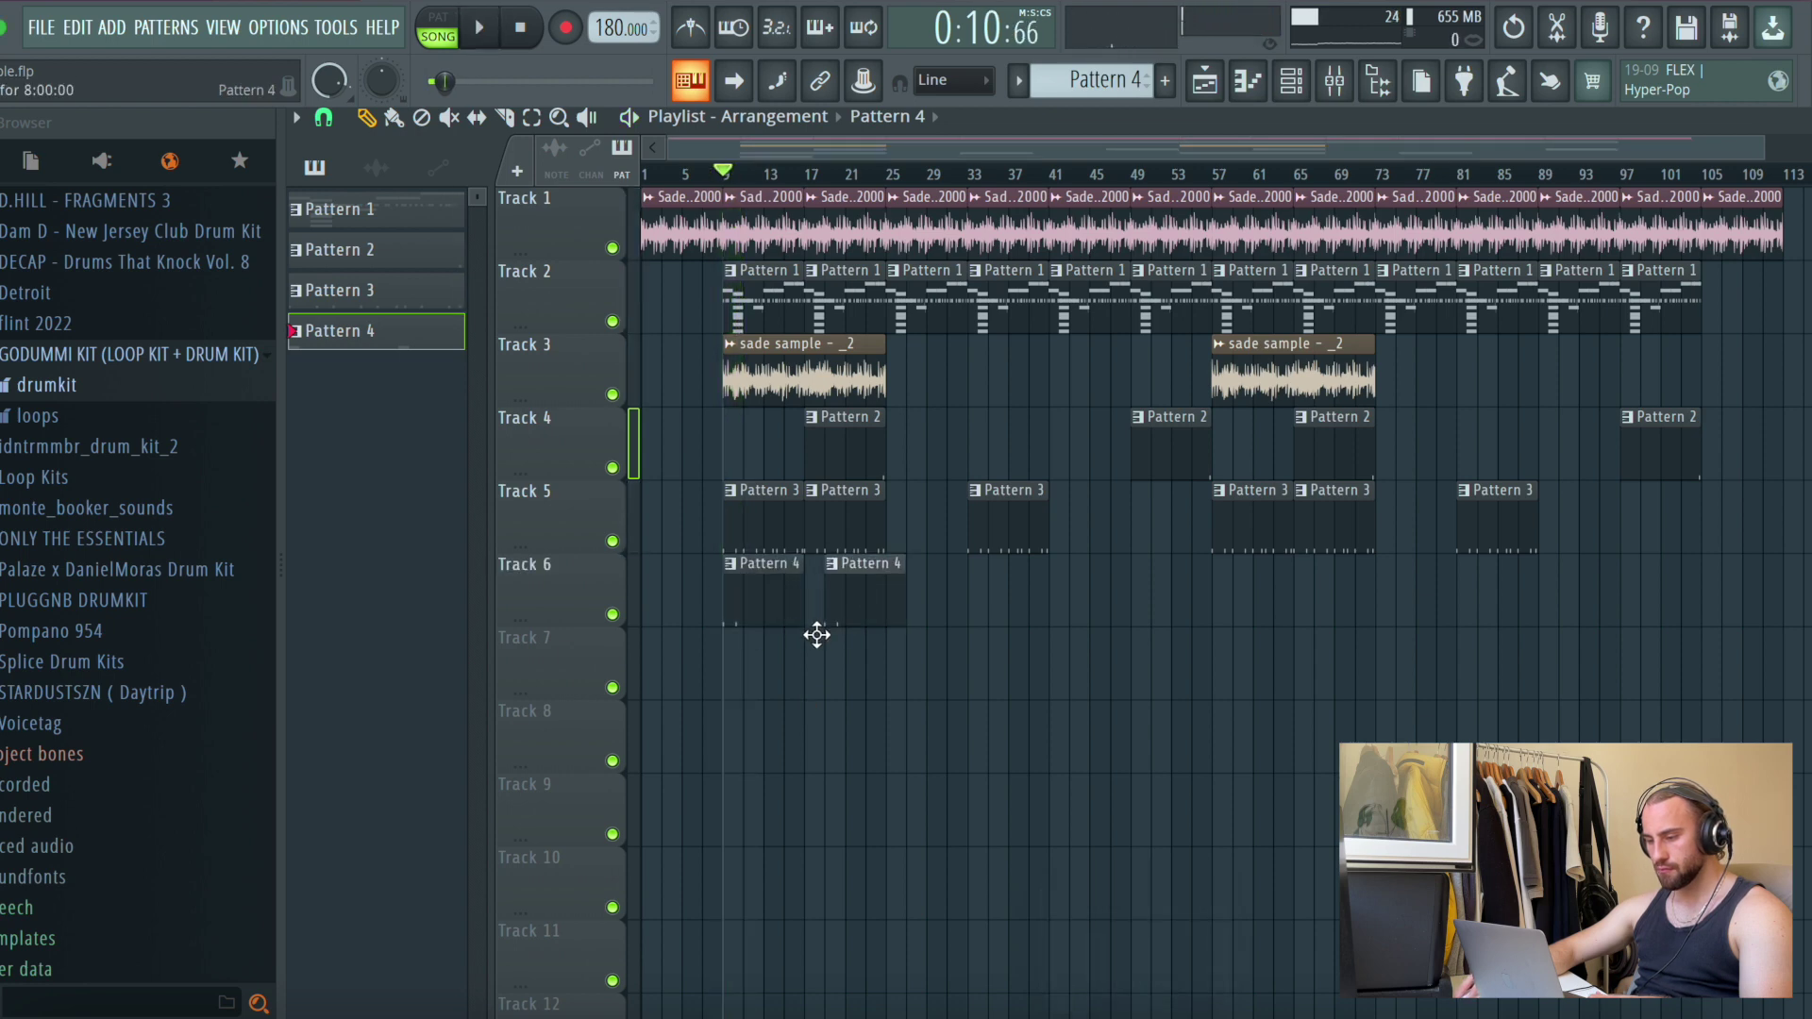
{"action": "key", "text": "space"}
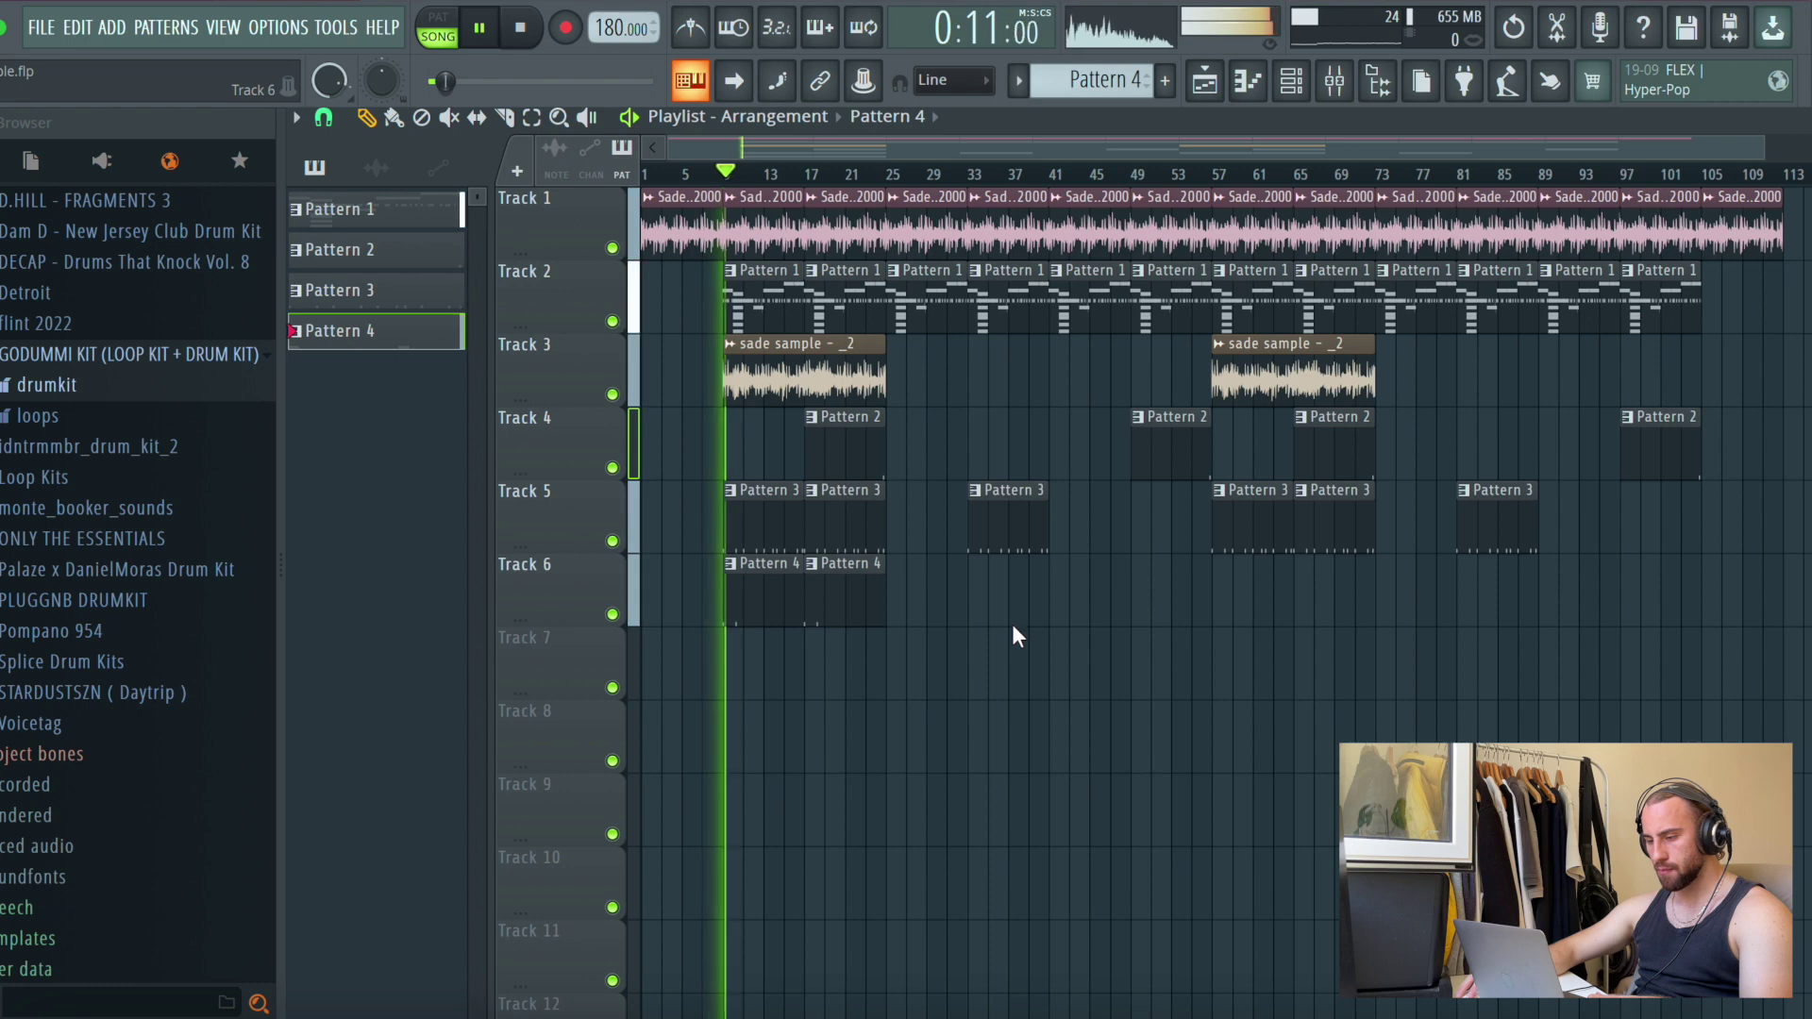
Add more Pattern 4 clips on Track 6 at bars 41, 57, 65 and 89
{"action": "left_click", "coordinate": [1052, 590]}
{"action": "left_click", "coordinate": [1215, 597]}
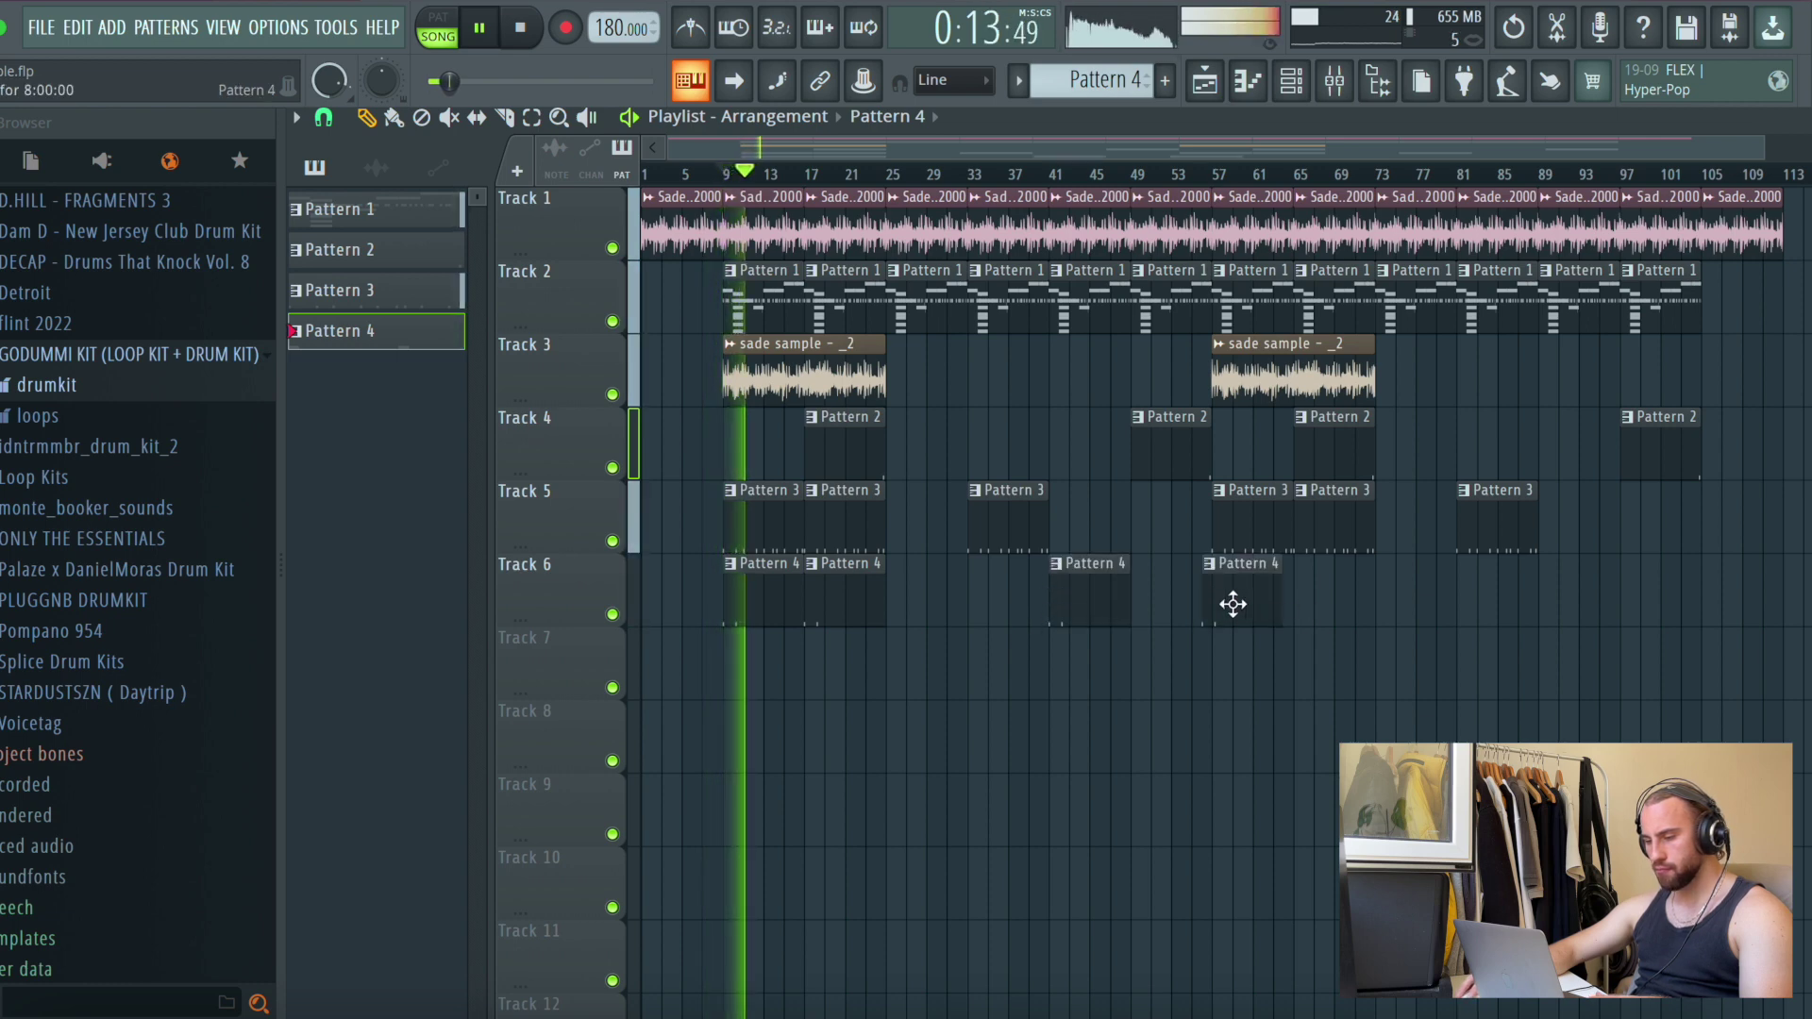
{"action": "left_click", "coordinate": [1304, 608]}
{"action": "left_click", "coordinate": [1550, 618]}
{"action": "left_click_drag", "start_coordinate": [1582, 580], "coordinate": [1570, 579]}
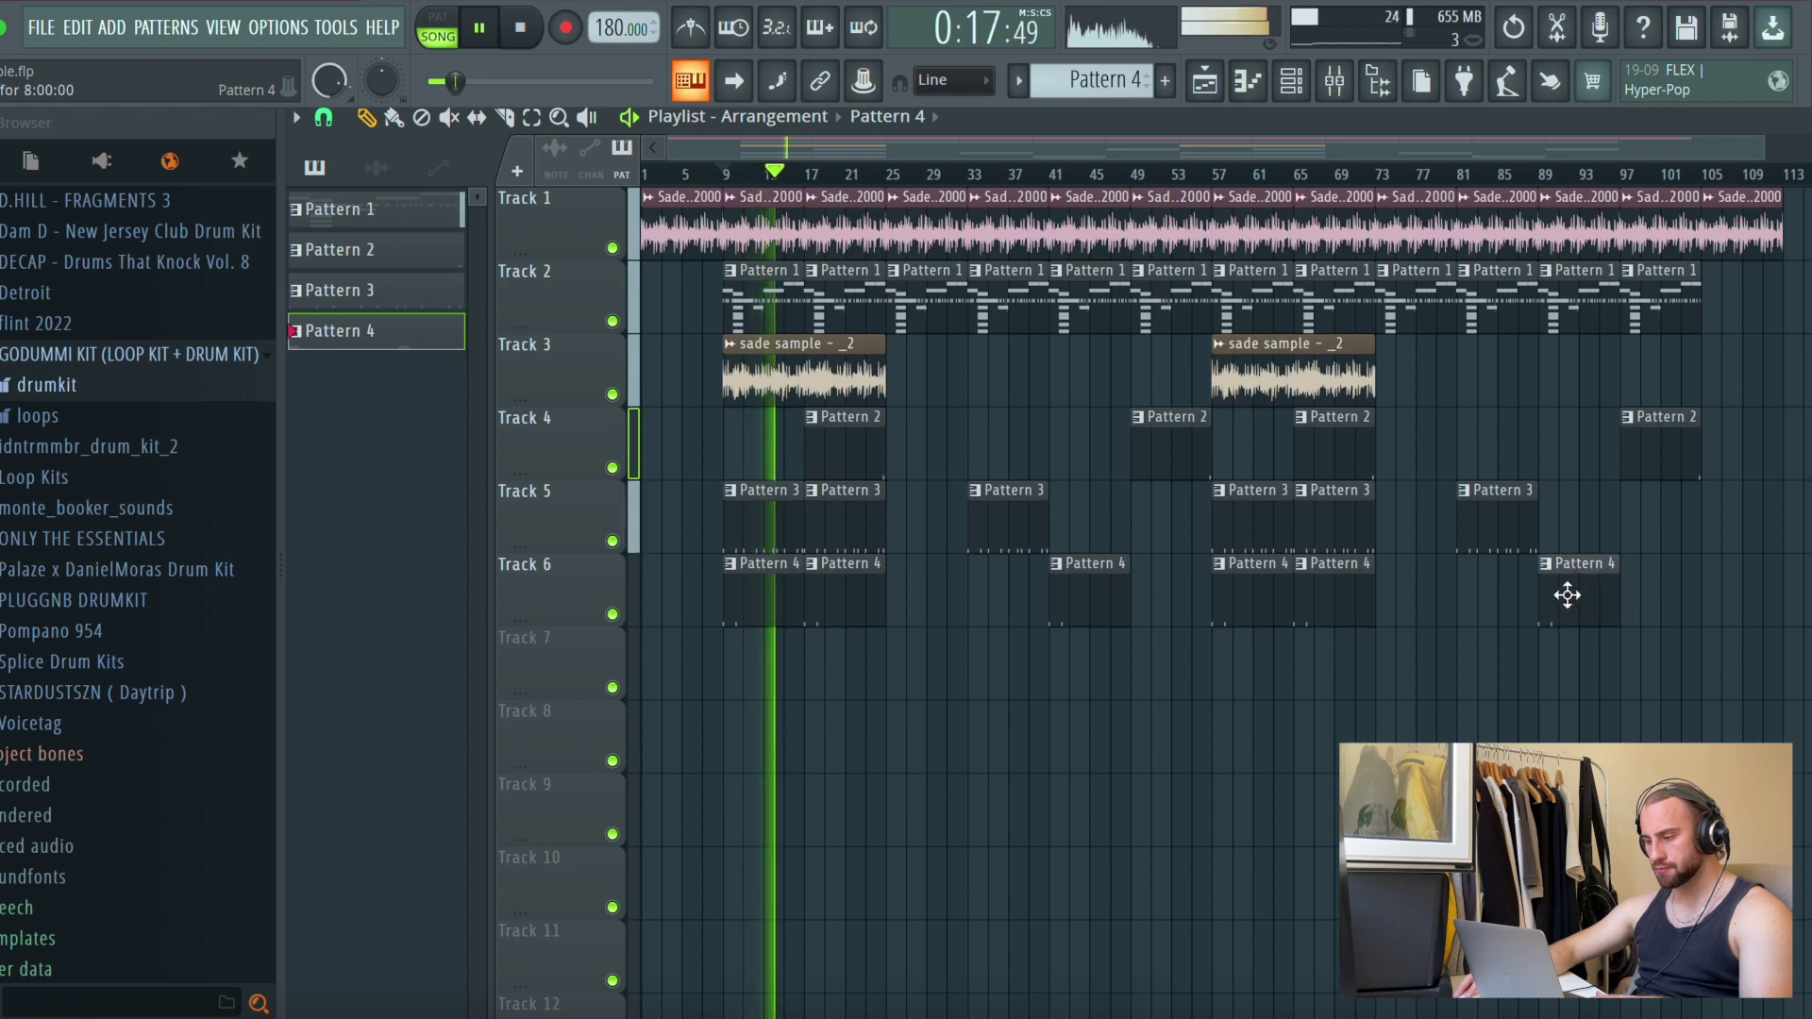
Add FF Pro-Q to Master slot 2 with a low shelf of about -0.58 dB near 22 Hz and a high shelf of about +1 dB near 10.6 kHz
{"action": "scroll", "coordinate": [1250, 176], "scroll_direction": "down", "scroll_amount": 1}
{"action": "key", "text": "F9"}
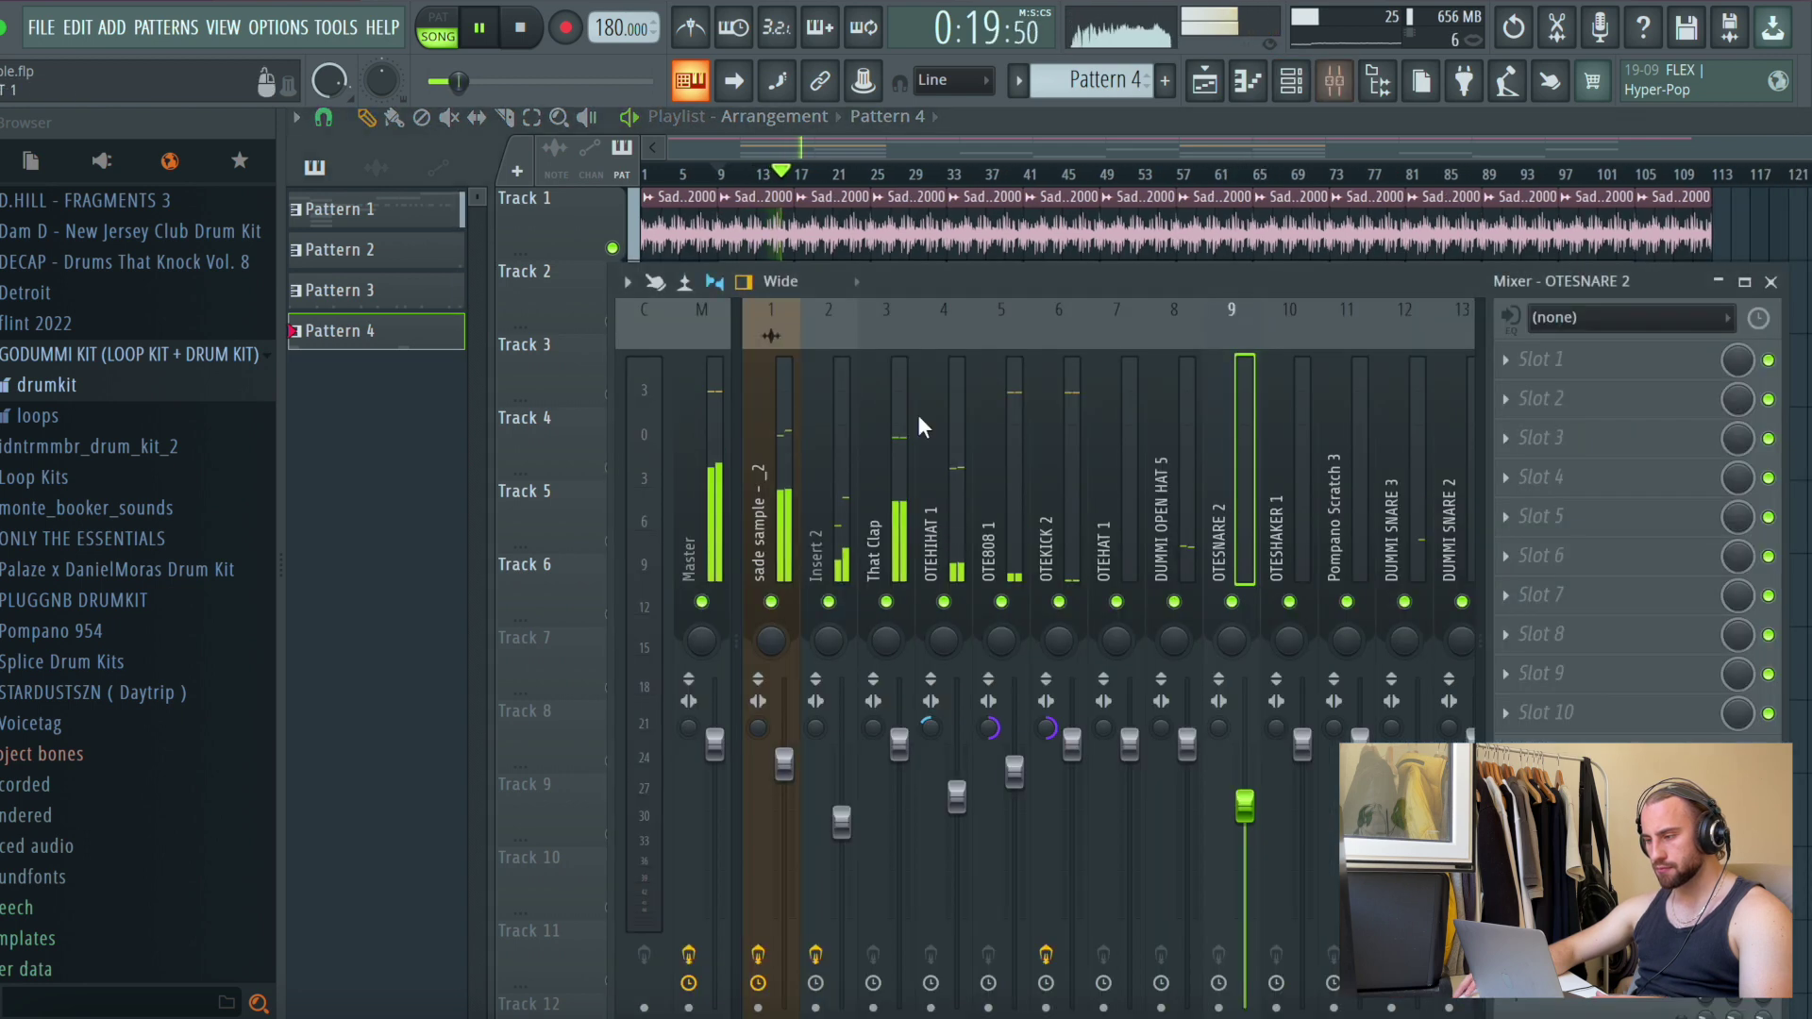
{"action": "left_click", "coordinate": [701, 408]}
{"action": "left_click", "coordinate": [1521, 400]}
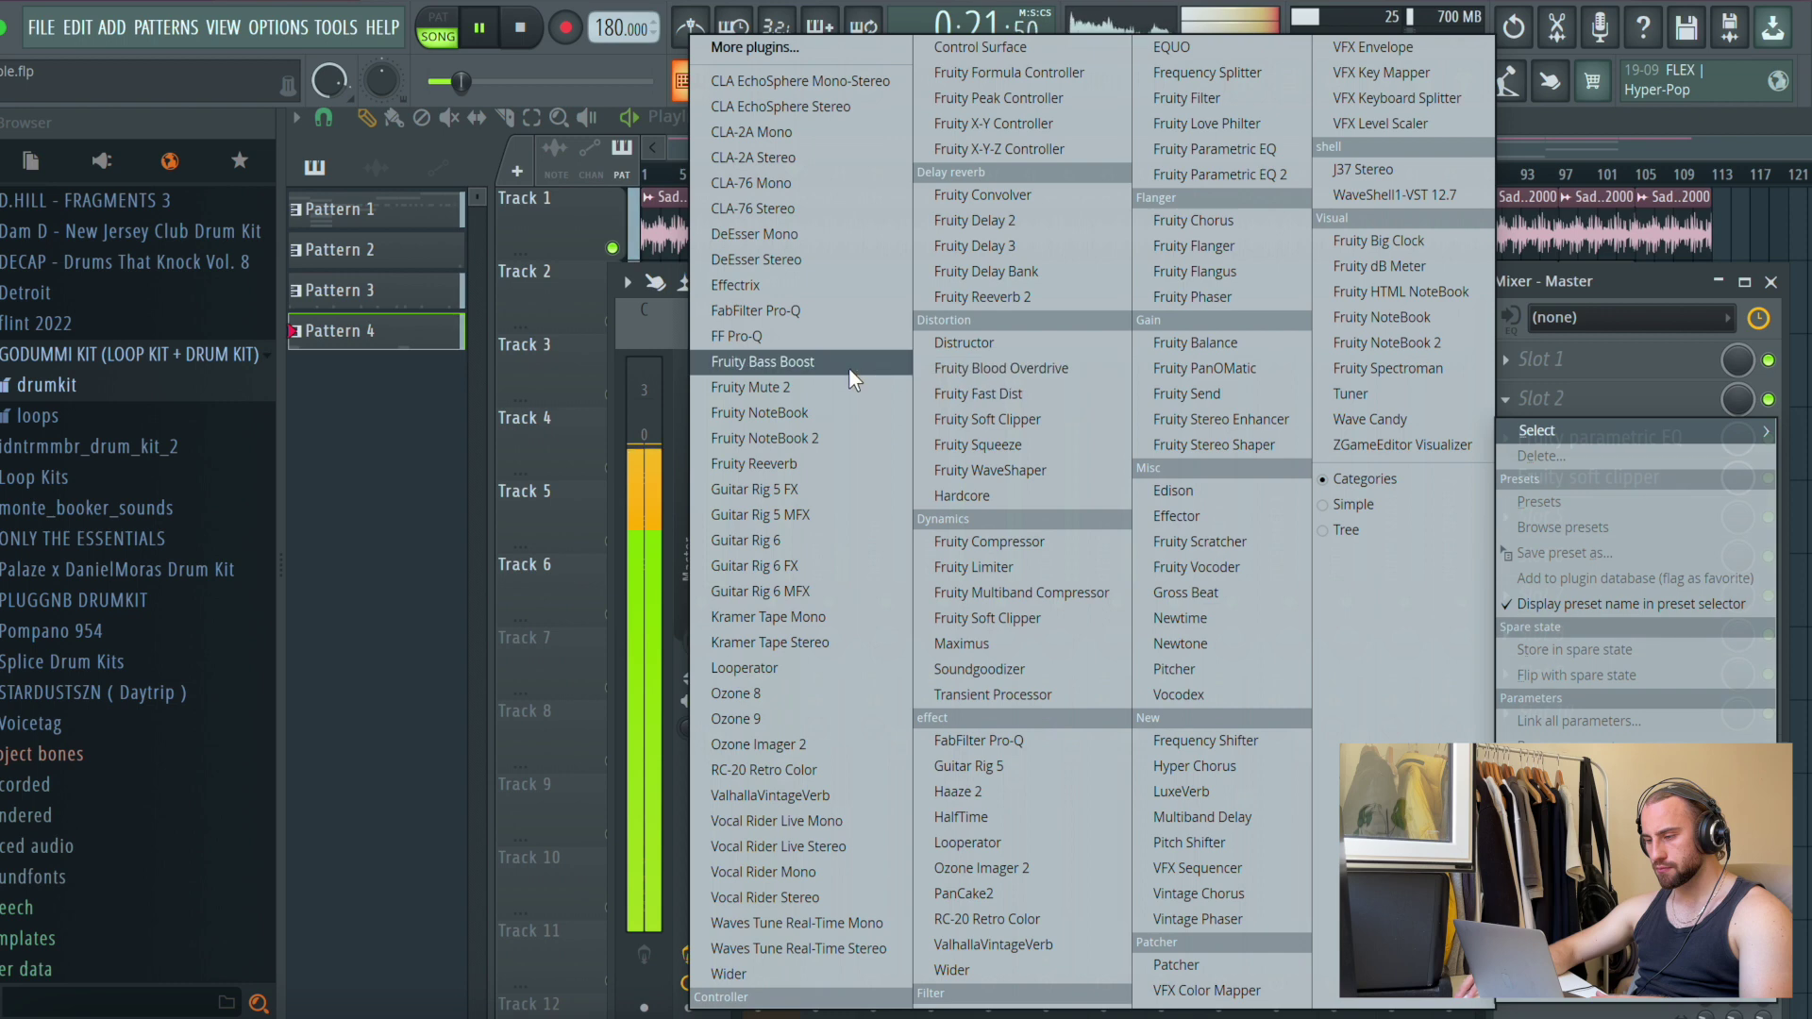
{"action": "left_click", "coordinate": [802, 338]}
{"action": "left_click_drag", "start_coordinate": [156, 400], "coordinate": [152, 409]}
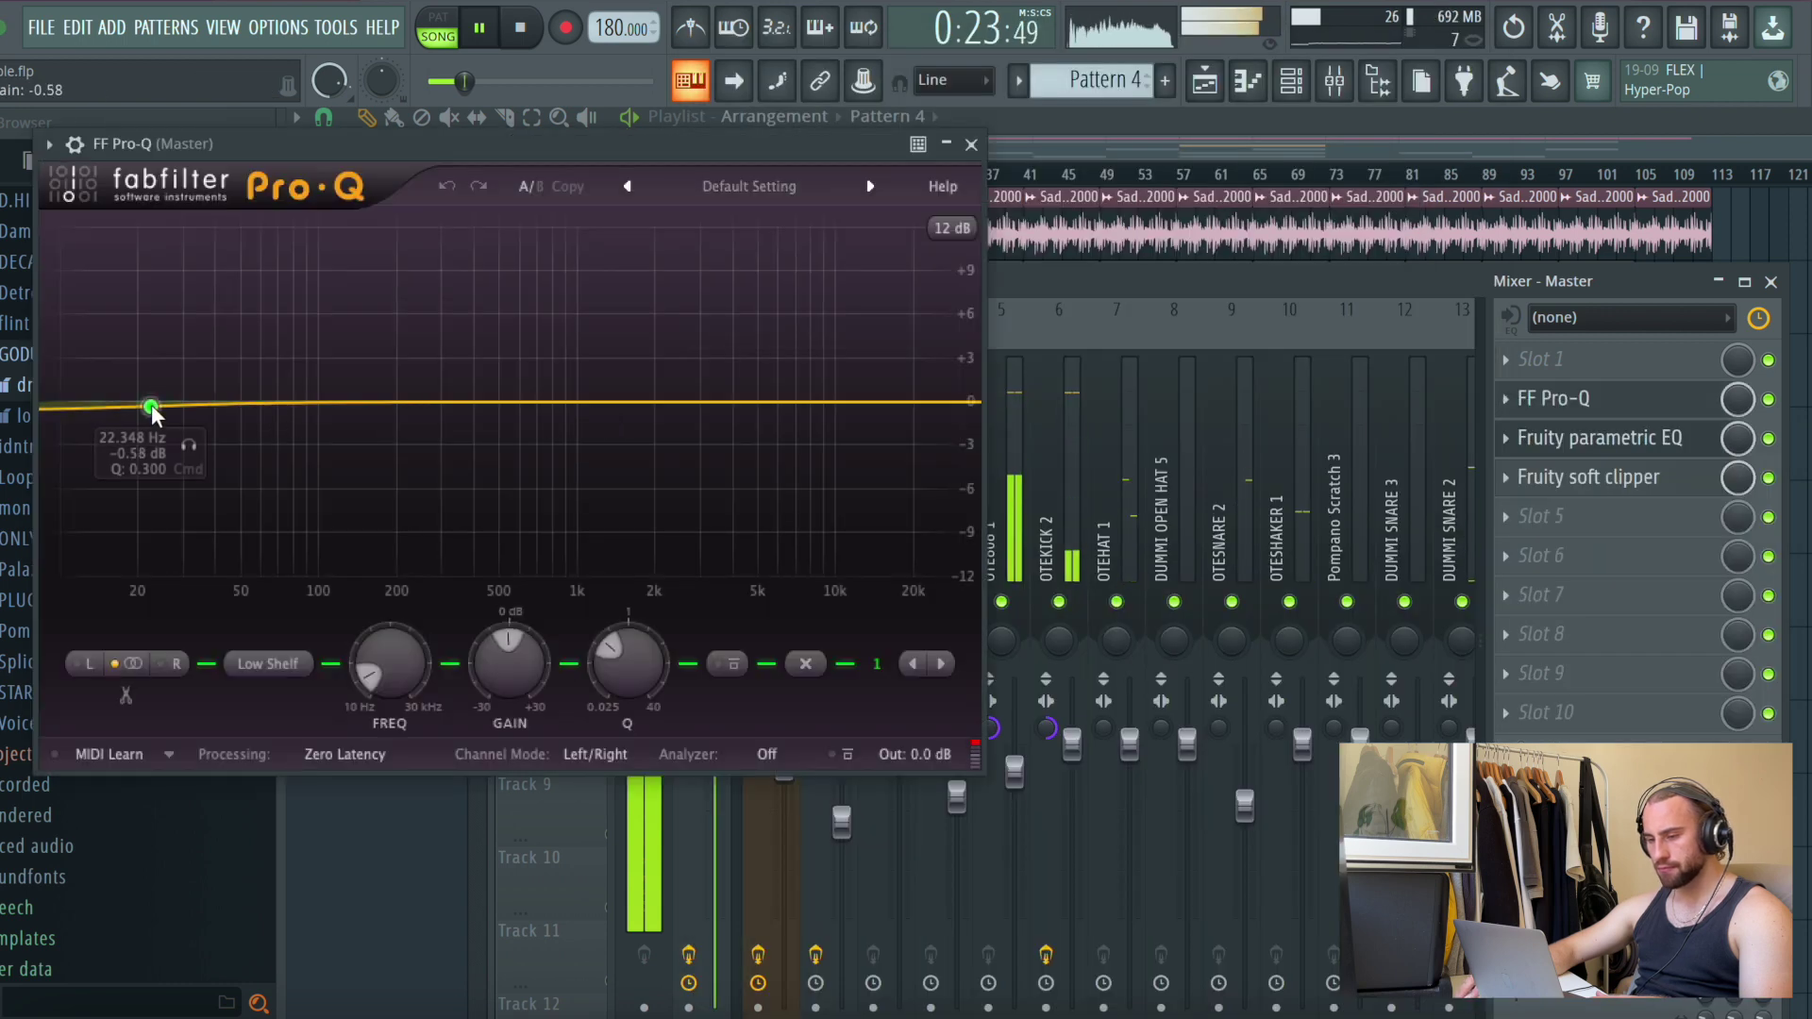
{"action": "left_click_drag", "start_coordinate": [838, 406], "coordinate": [841, 392]}
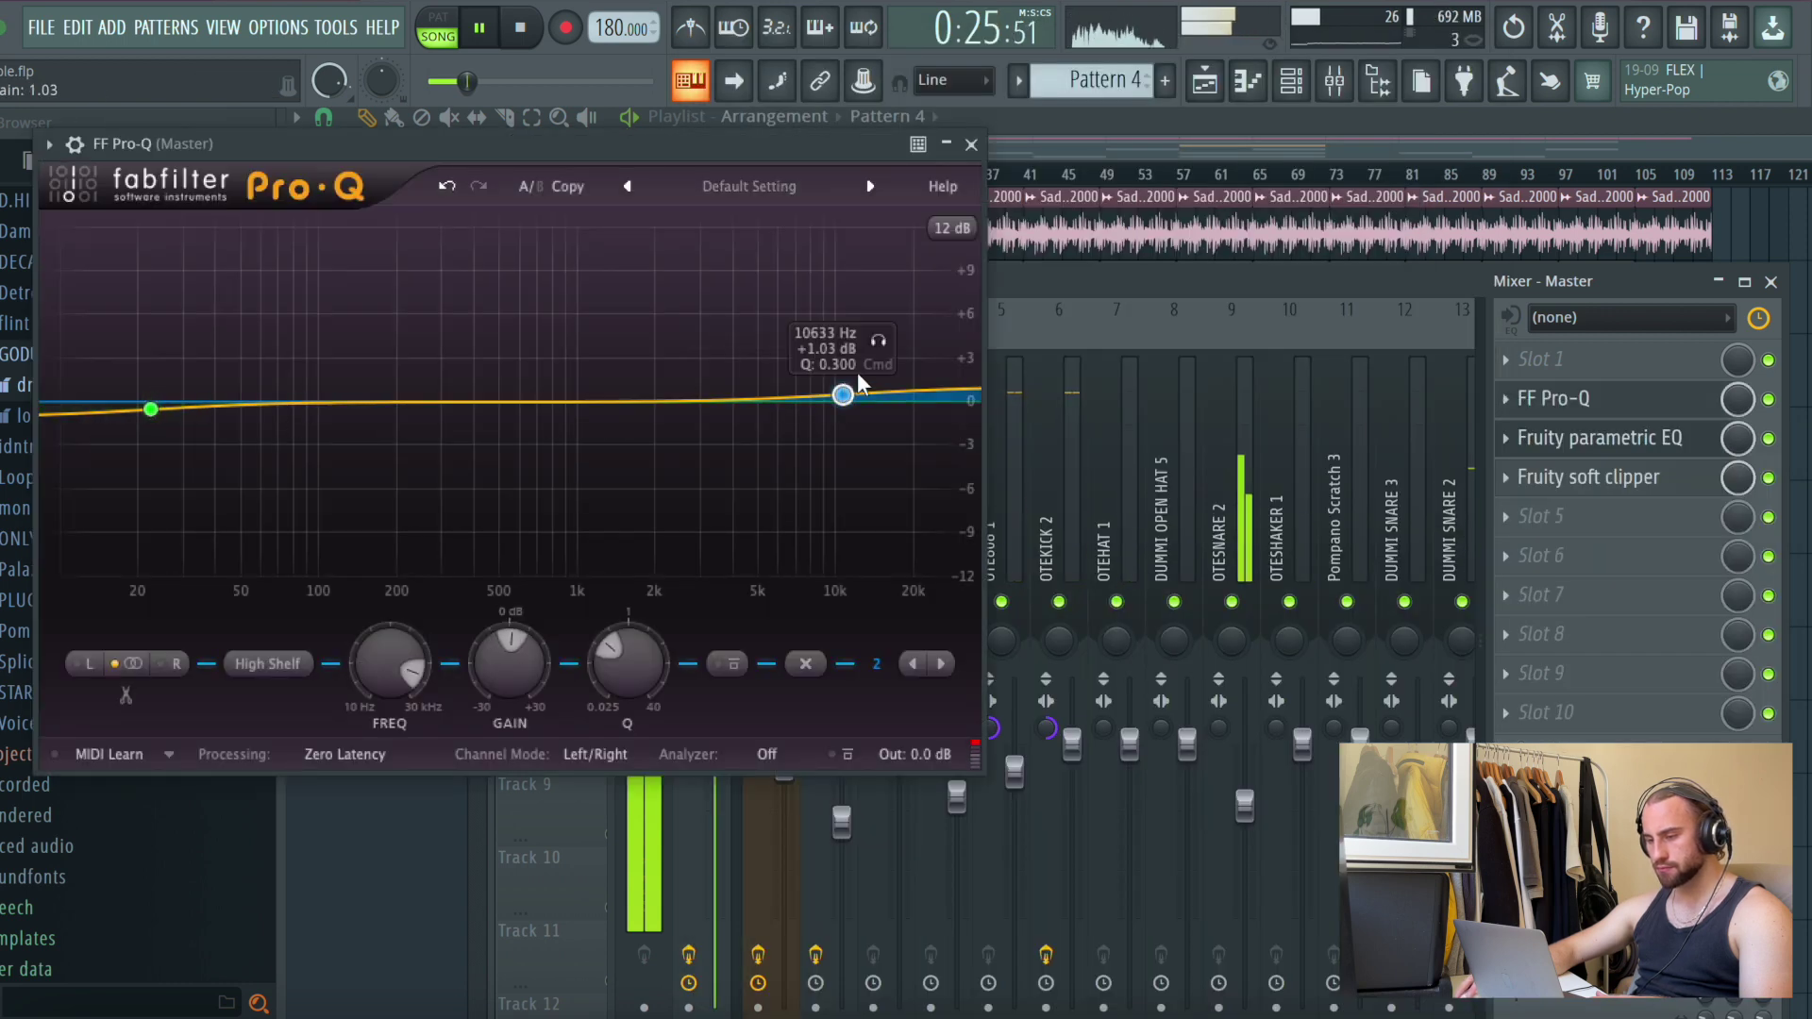
{"action": "left_click", "coordinate": [1602, 398]}
Load Fruity Mute 2 in Master slot 1 and create an automation clip for its mix level
{"action": "left_click", "coordinate": [1515, 363]}
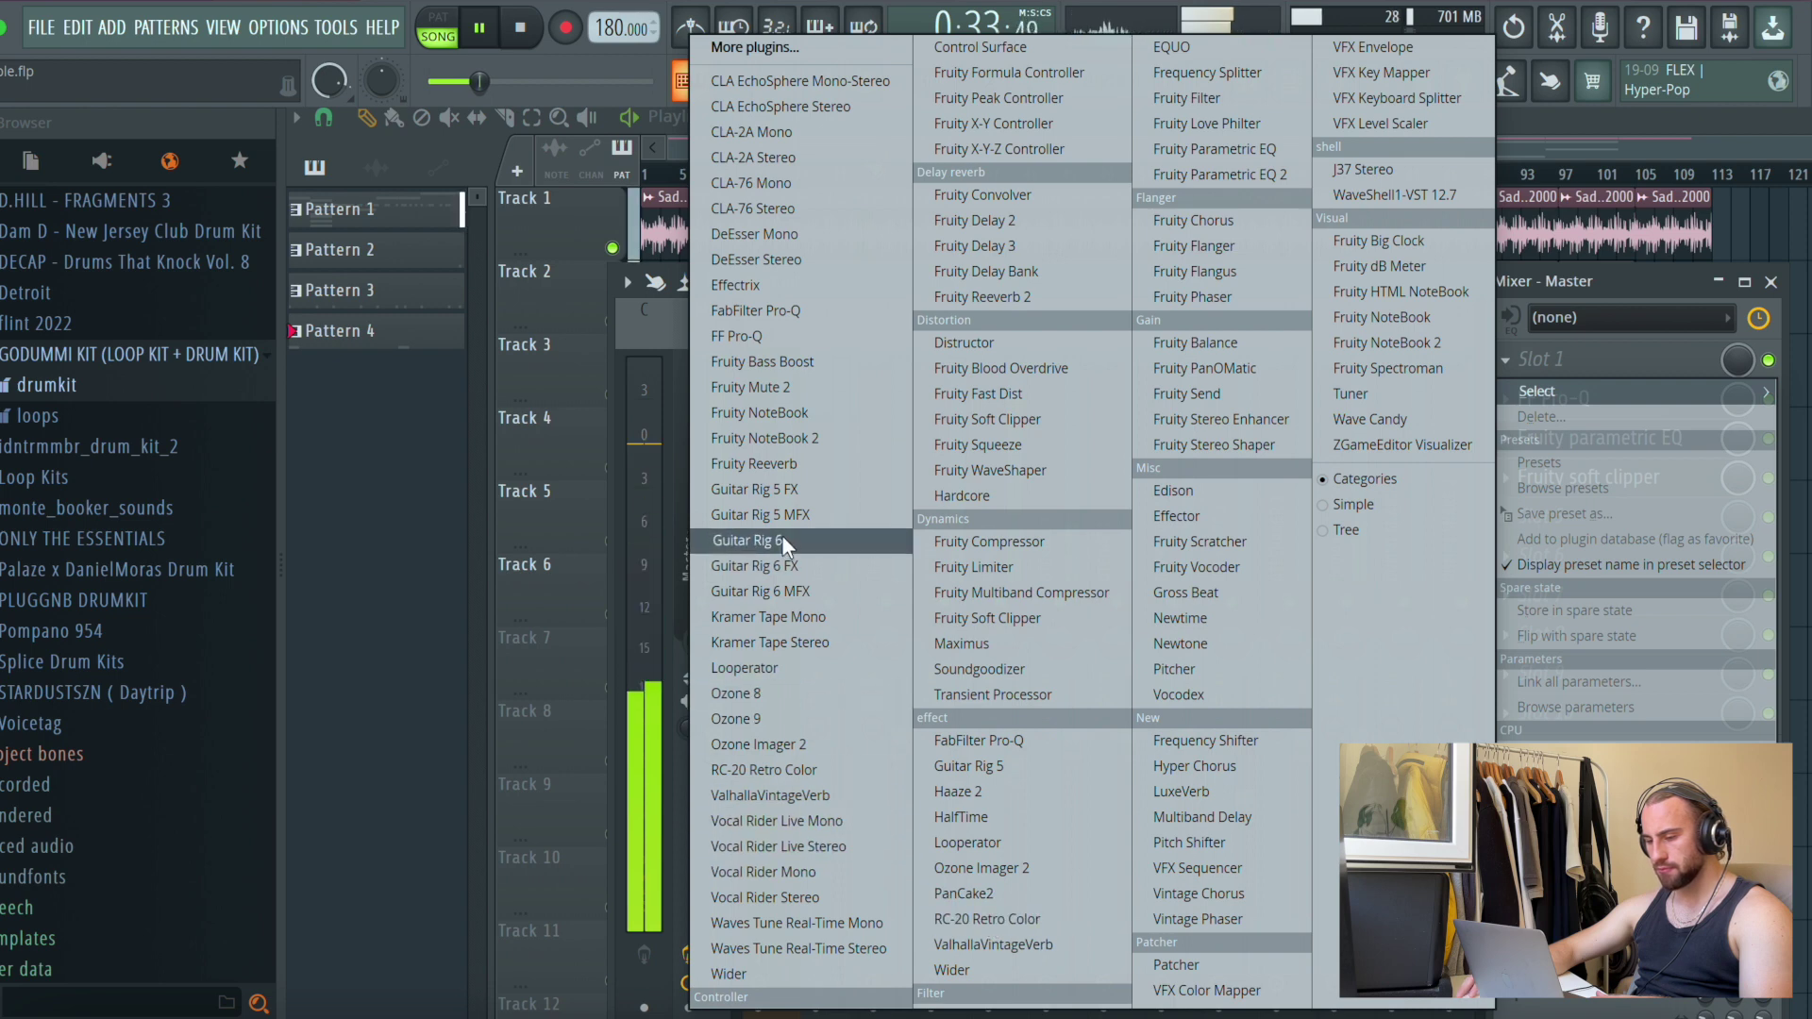
{"action": "left_click", "coordinate": [804, 388]}
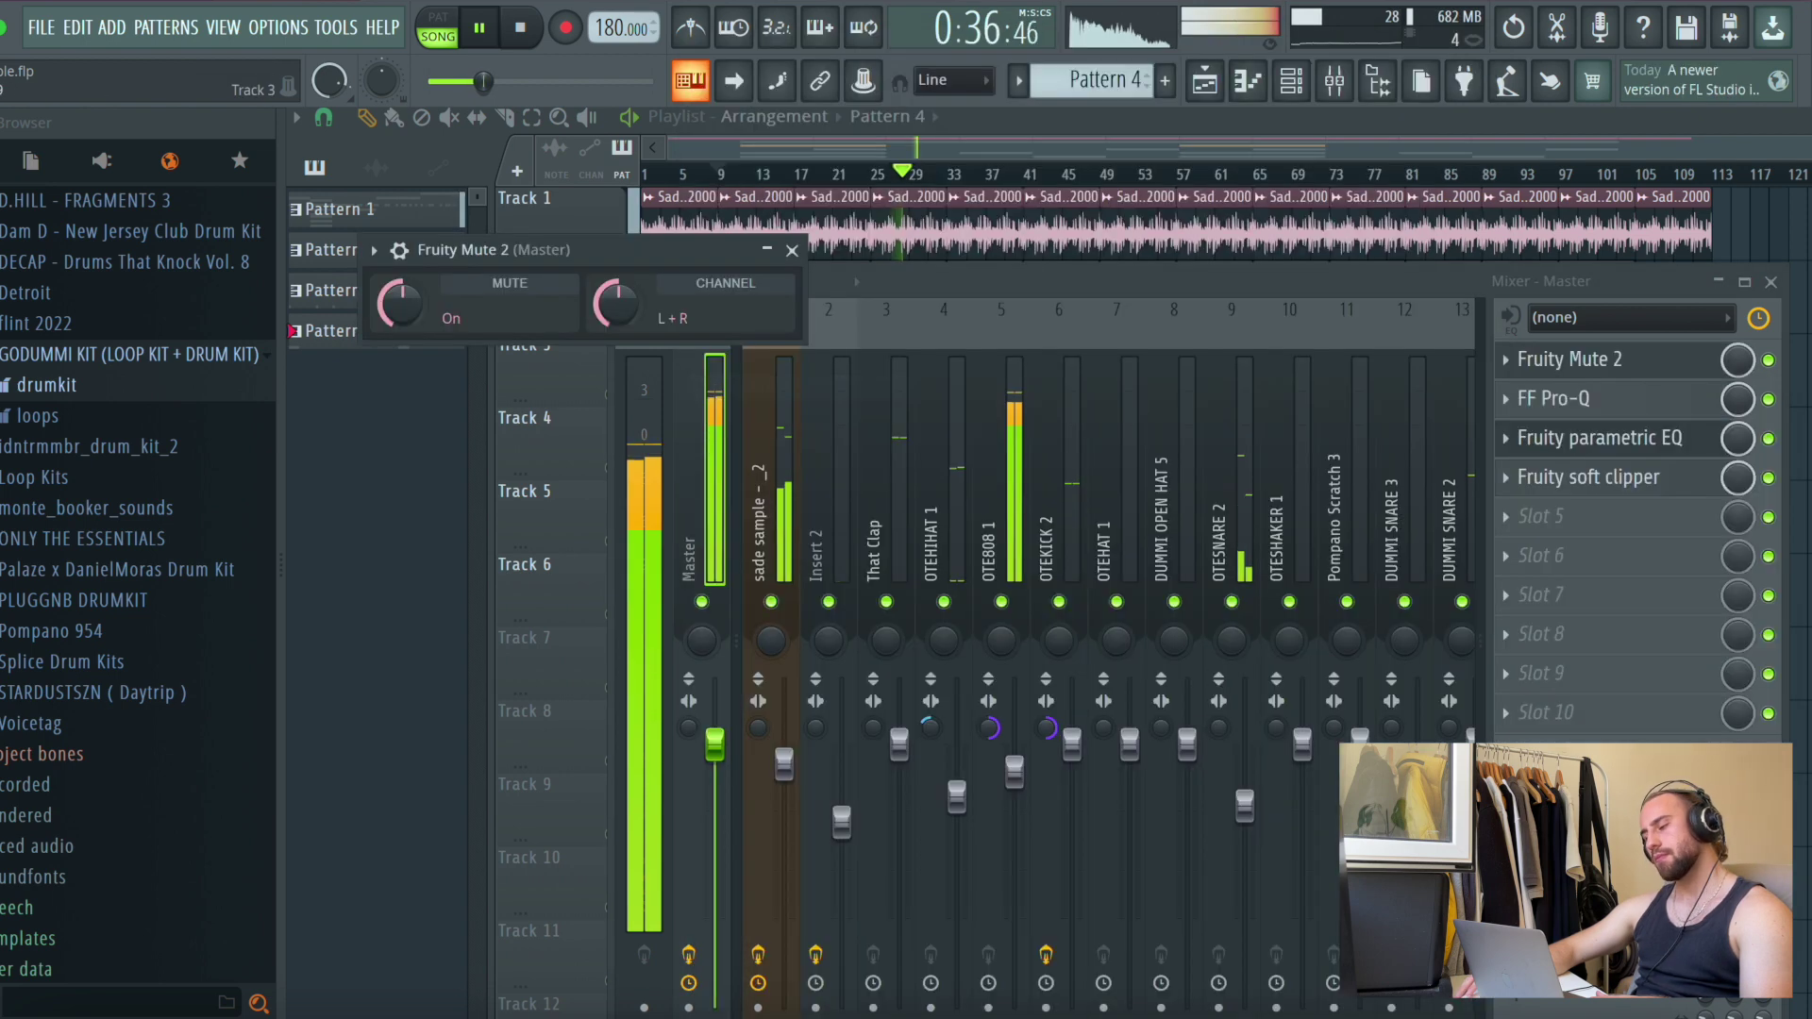
{"action": "right_click", "coordinate": [1737, 359]}
{"action": "left_click", "coordinate": [1665, 559]}
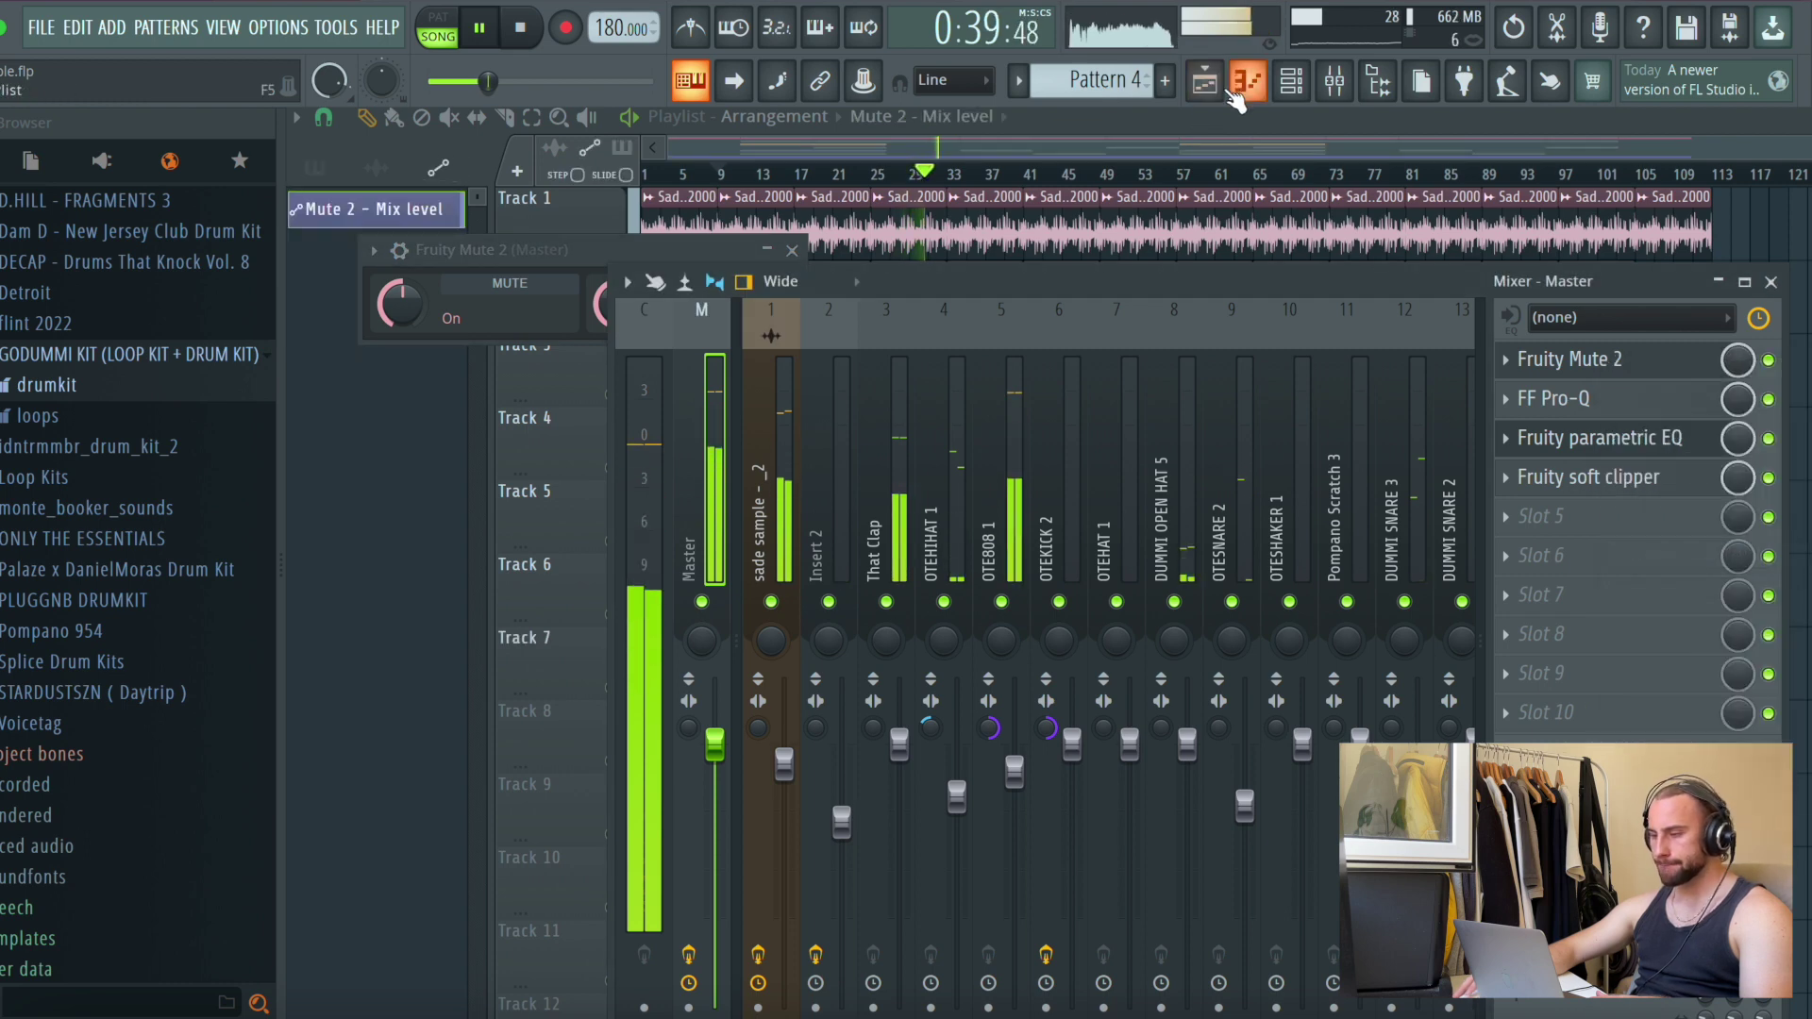
Shape the Mute 2 mix level clip on Track 7 with a short curved drop at the song's start and a matching rise at its end
{"action": "left_click", "coordinate": [1205, 83]}
{"action": "mouse_move", "coordinate": [660, 677]}
{"action": "left_mouse_down"}
{"action": "mouse_move", "coordinate": [680, 700]}
{"action": "mouse_move", "coordinate": [659, 698]}
{"action": "left_mouse_up"}
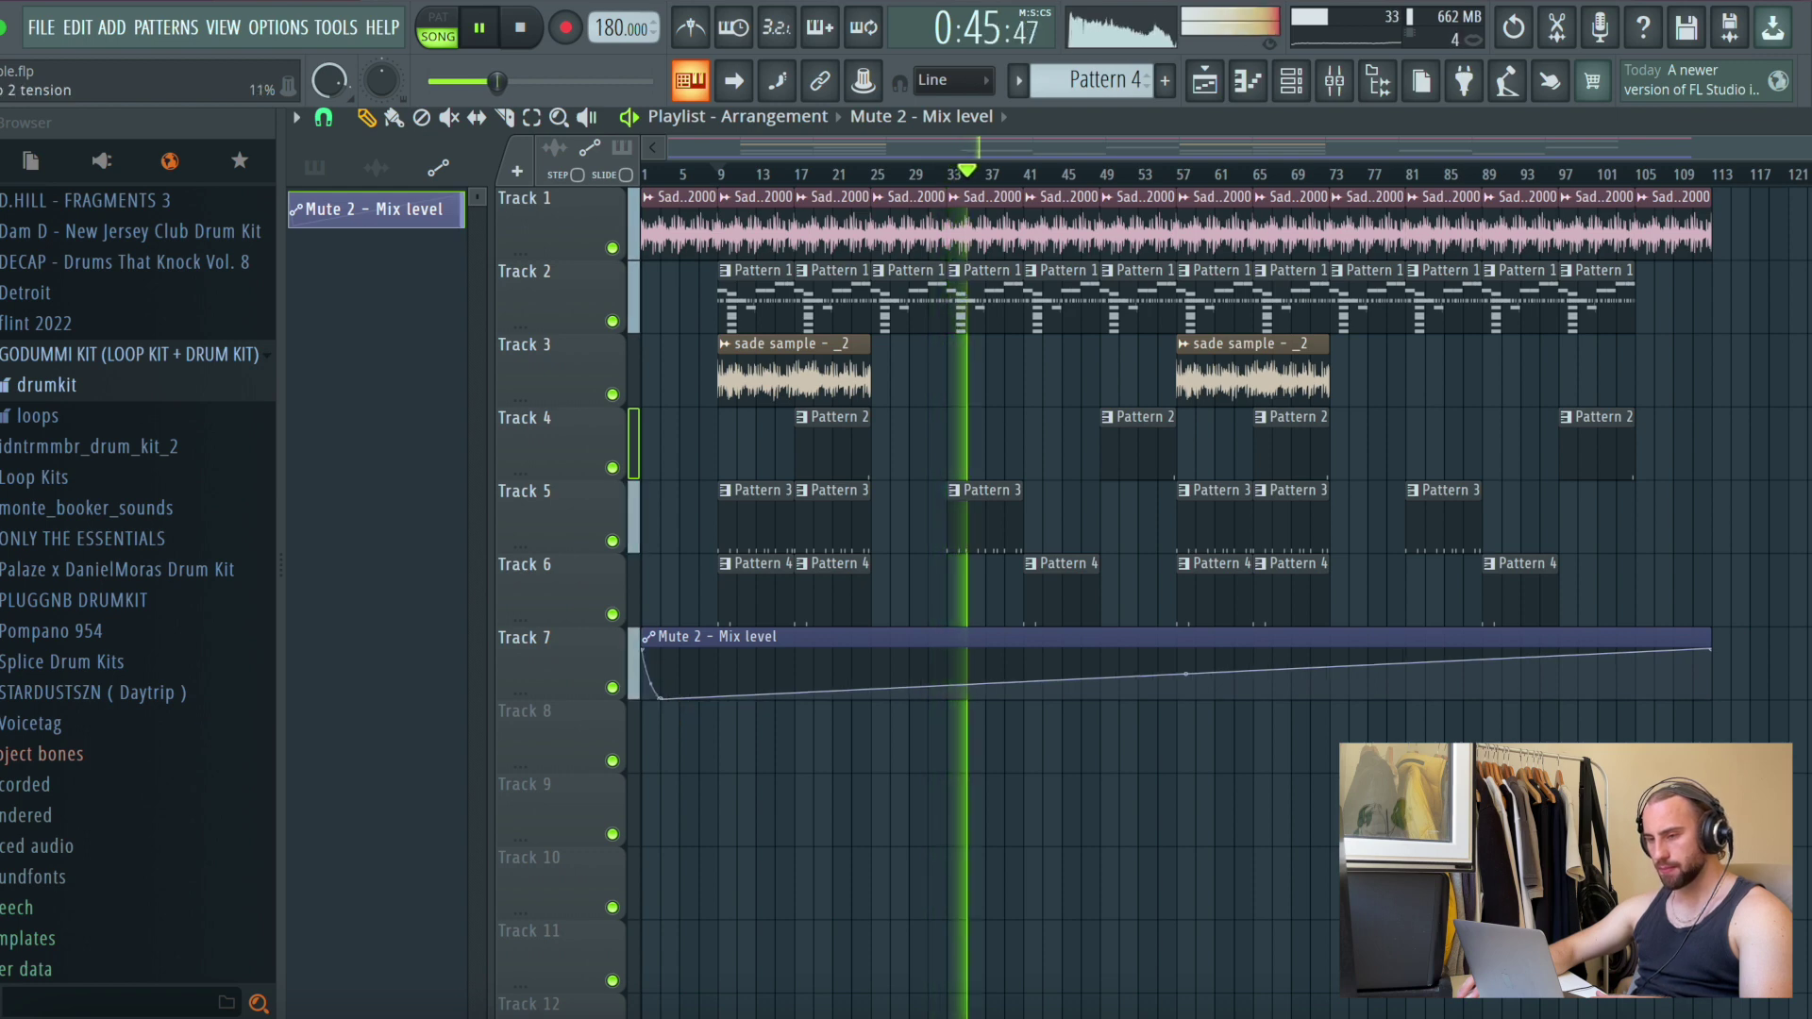
{"action": "right_click", "coordinate": [1702, 698]}
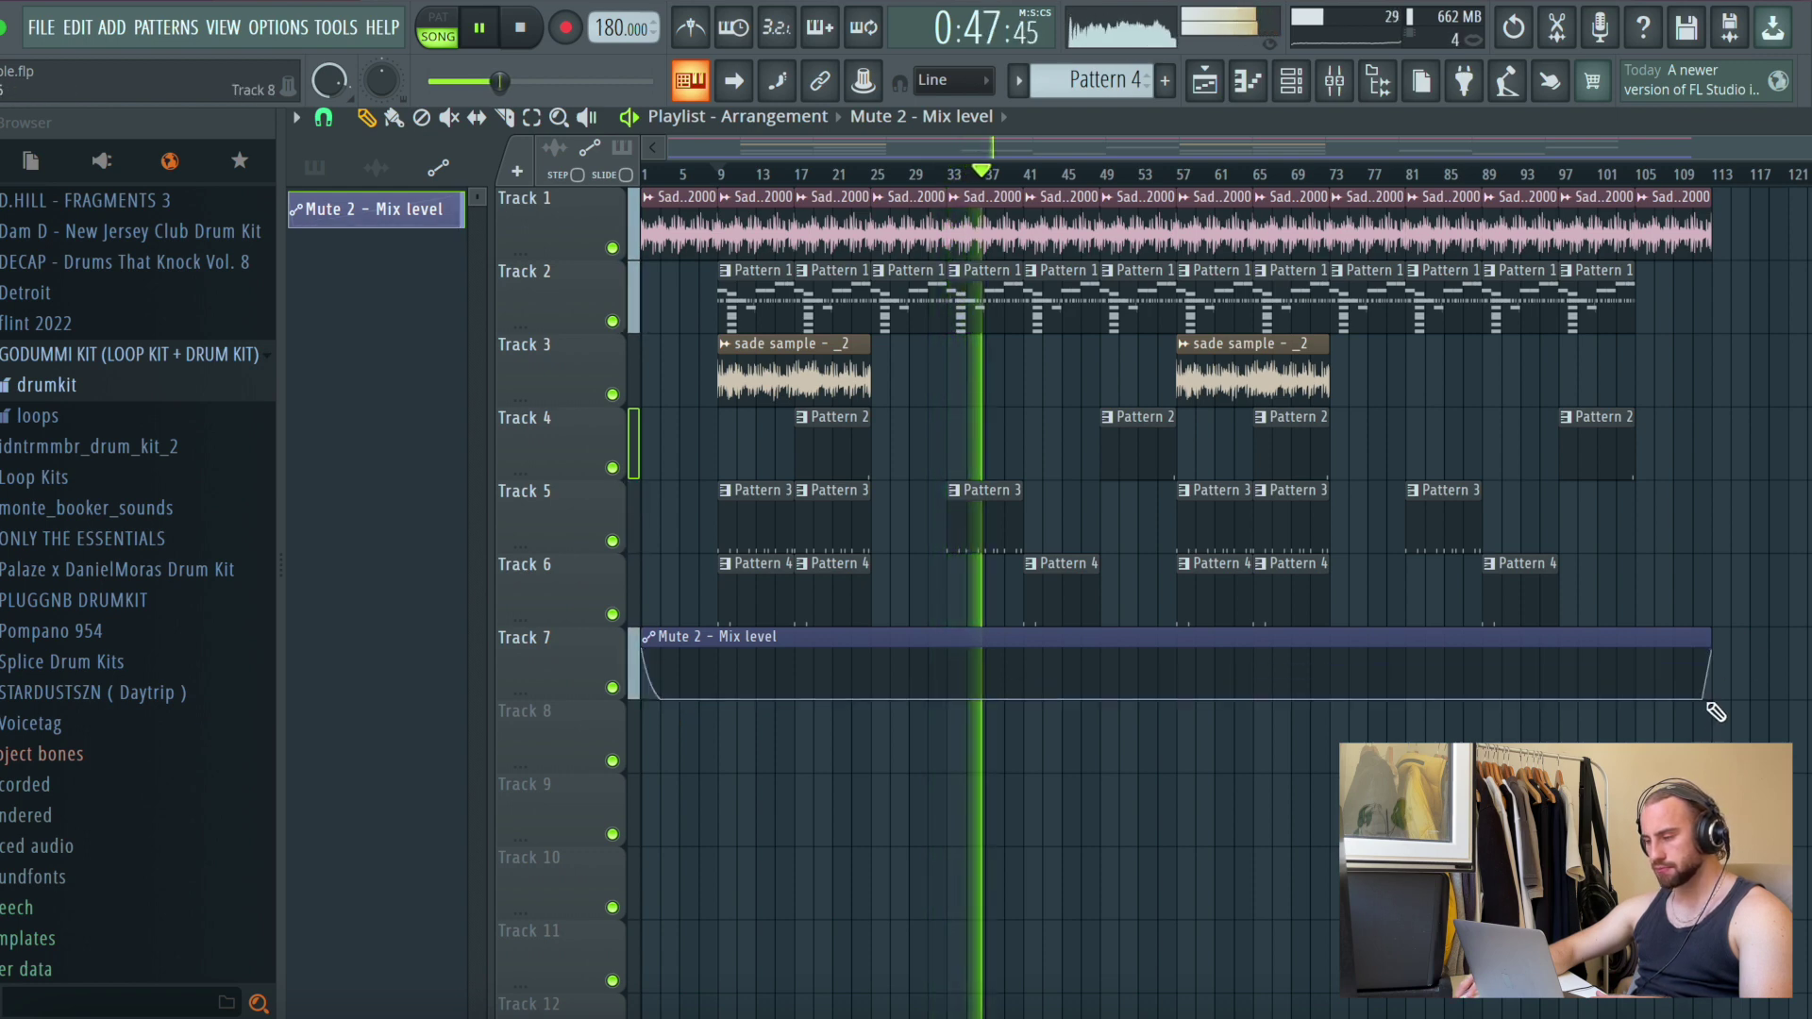
{"action": "left_click_drag", "start_coordinate": [1703, 674], "coordinate": [1702, 677]}
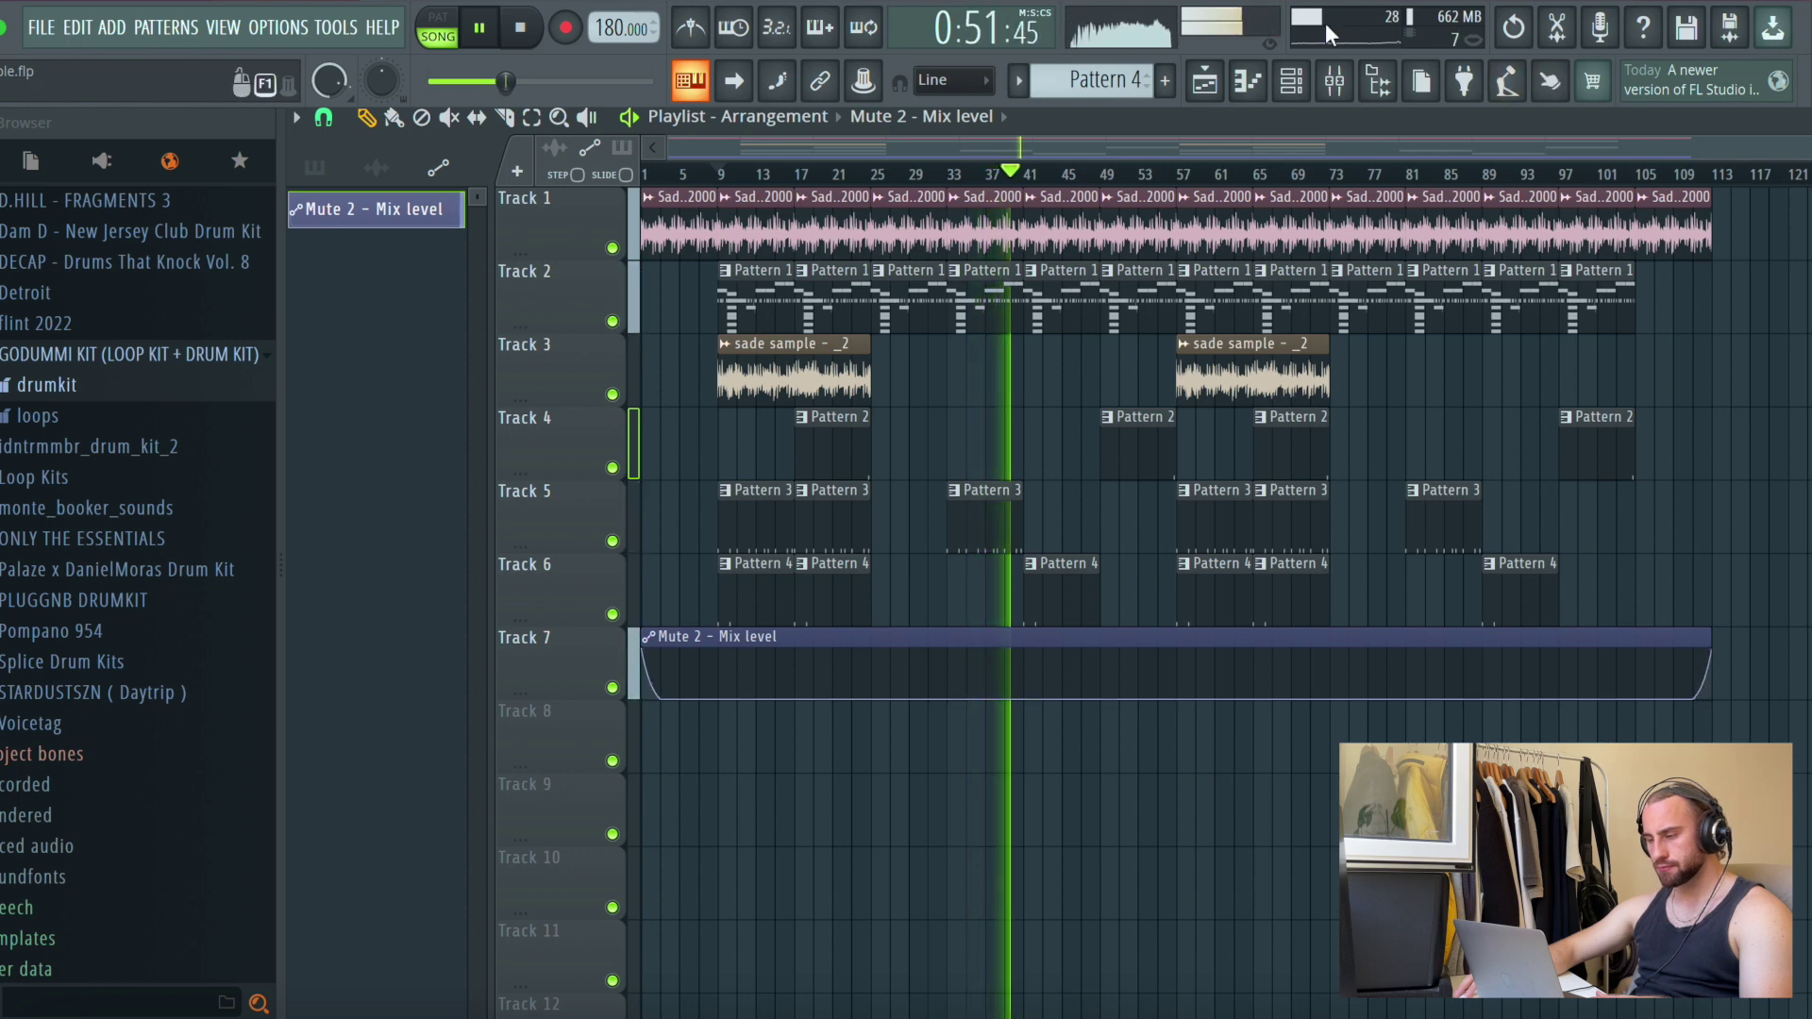
Check Fruity Mute 2 on the Master channel and save the project
{"action": "left_click", "coordinate": [1334, 80]}
{"action": "left_click", "coordinate": [1595, 358]}
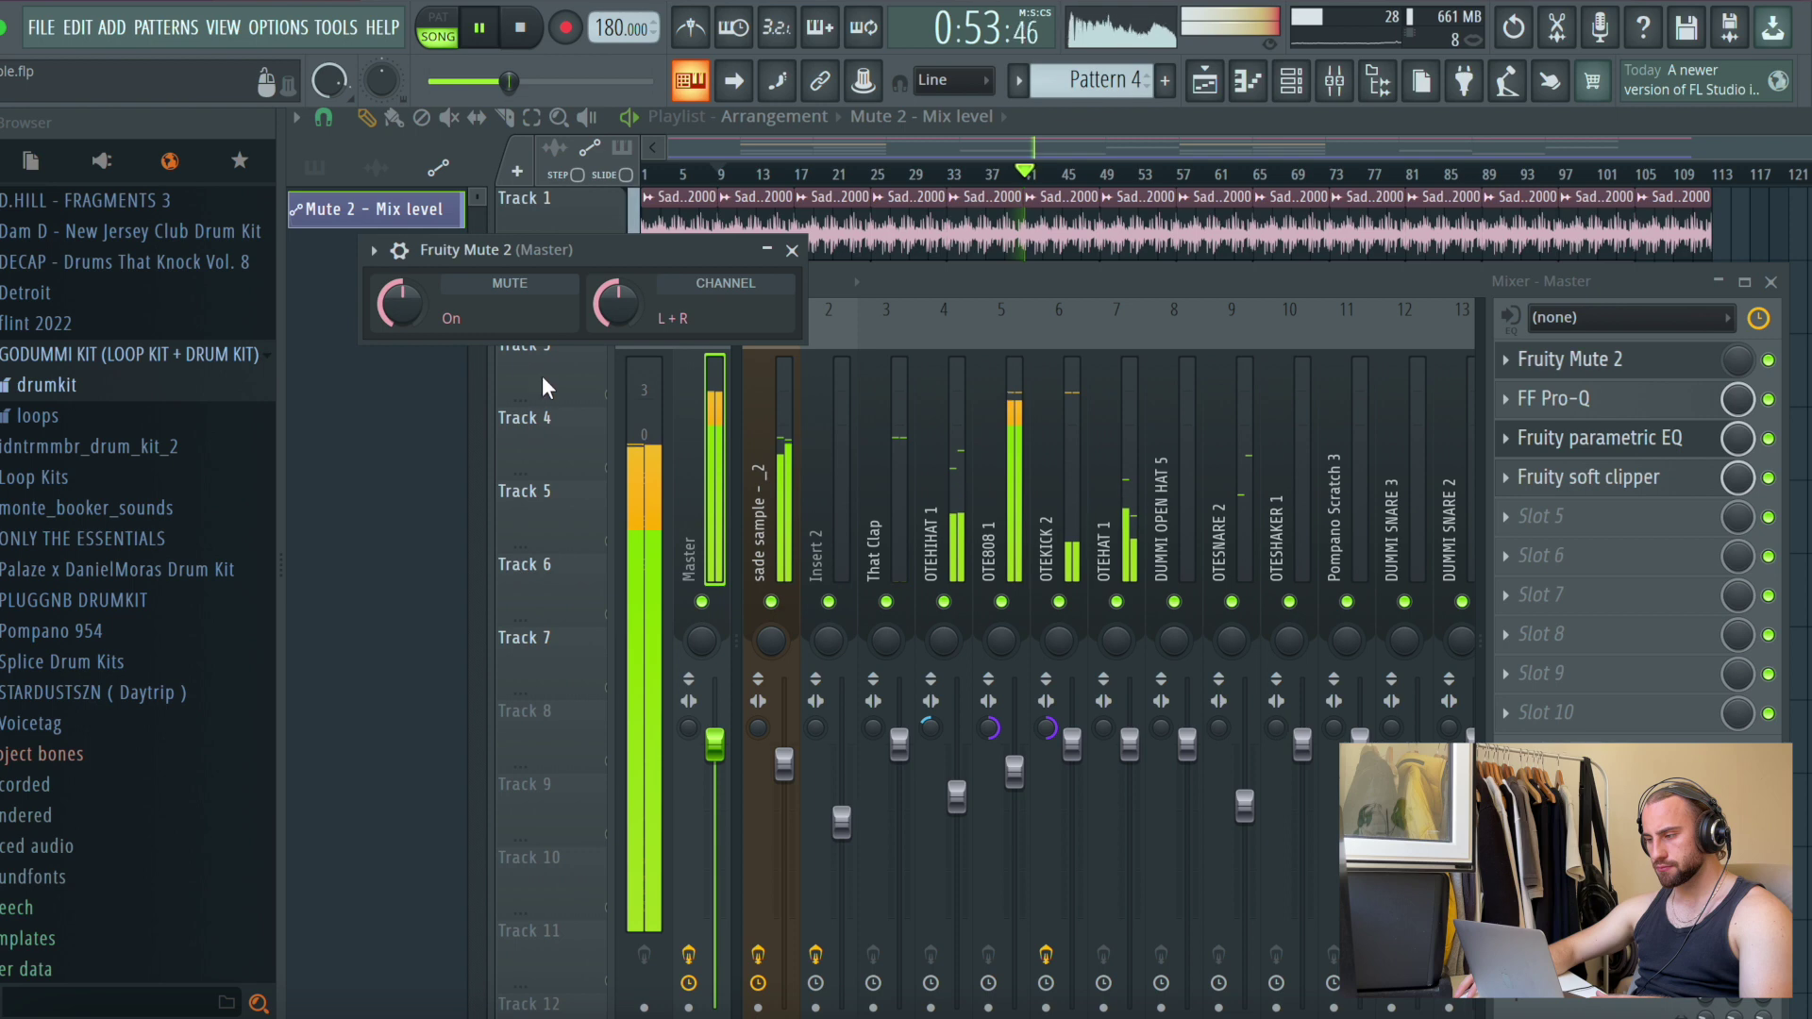
{"action": "left_click", "coordinate": [1204, 81]}
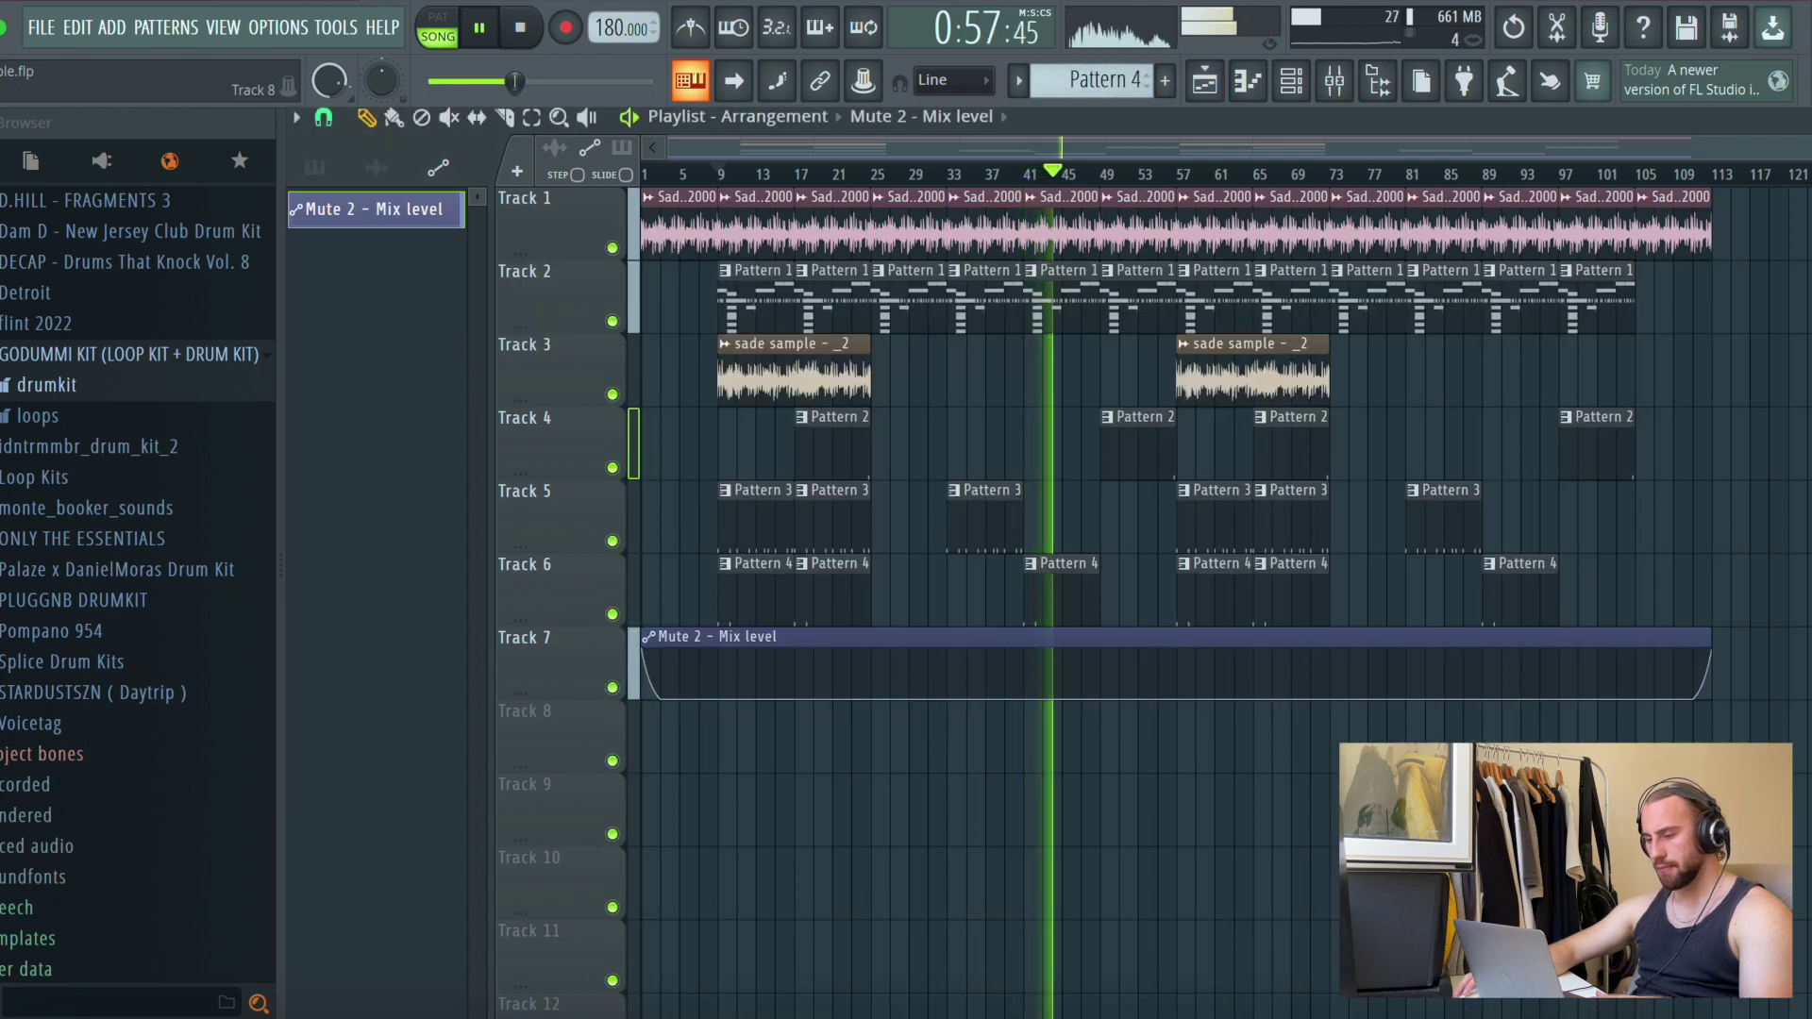
{"action": "left_click", "coordinate": [55, 32]}
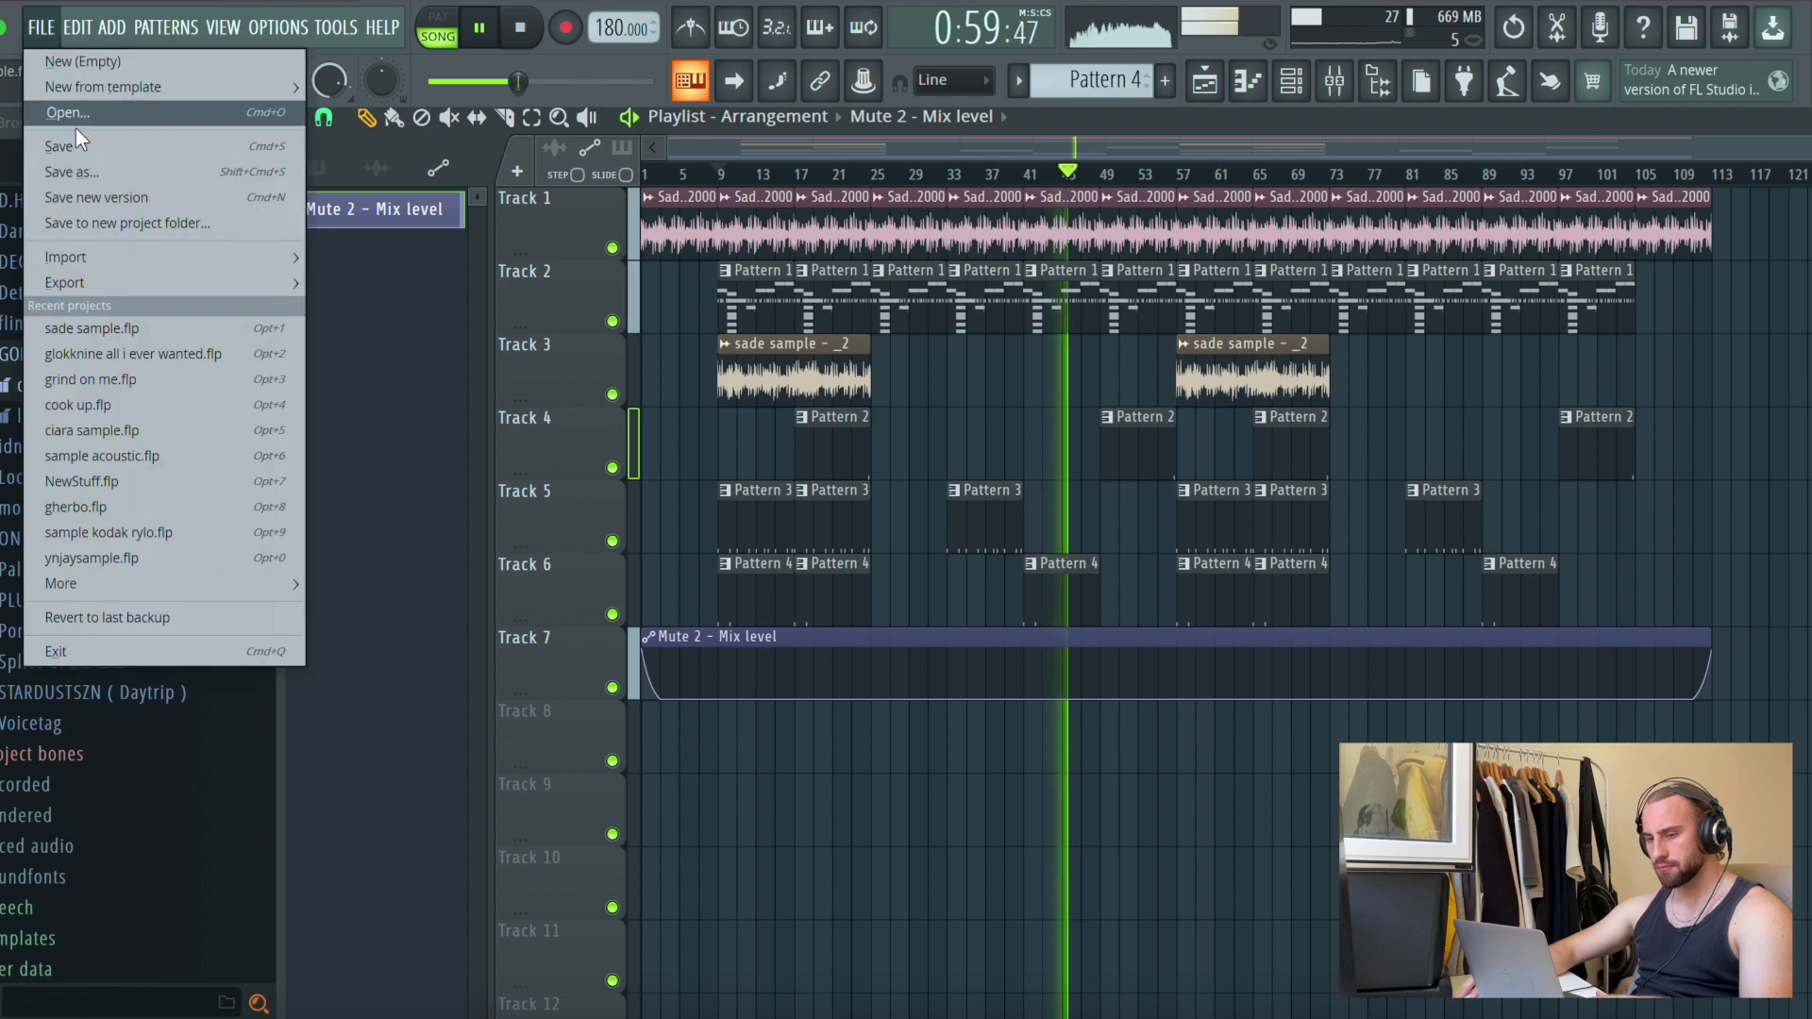
{"action": "left_click", "coordinate": [77, 147]}
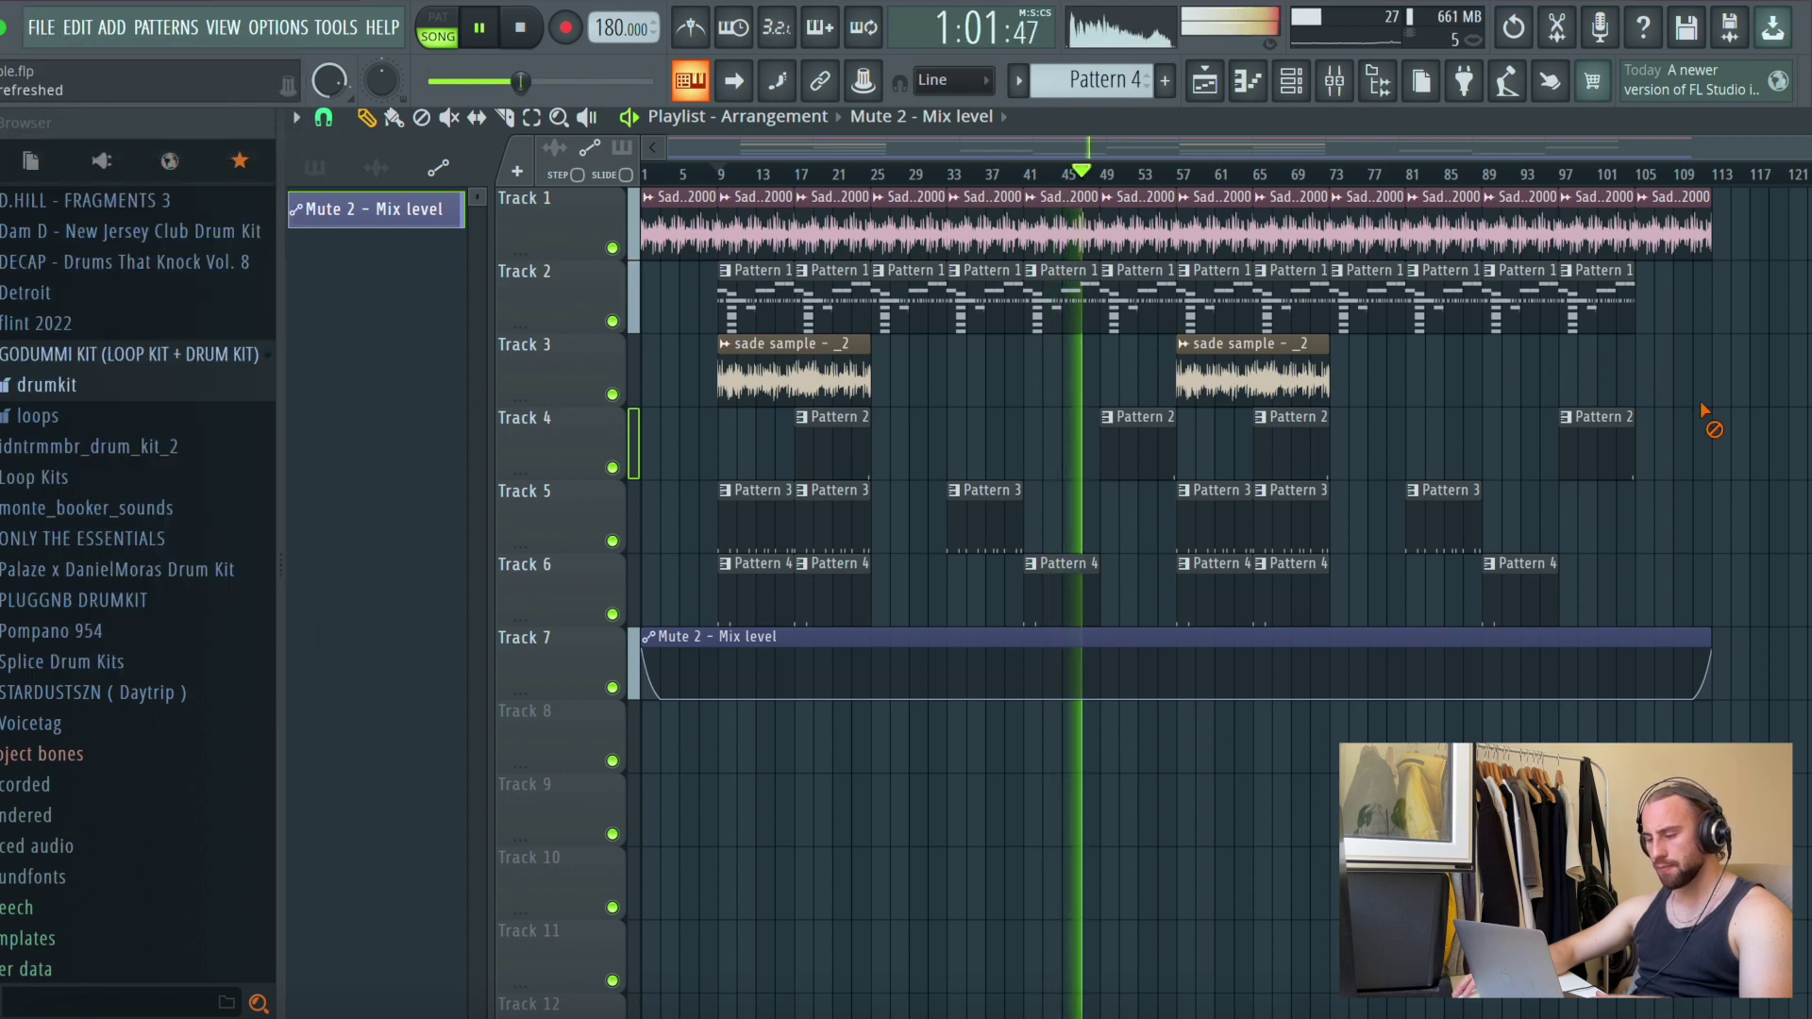